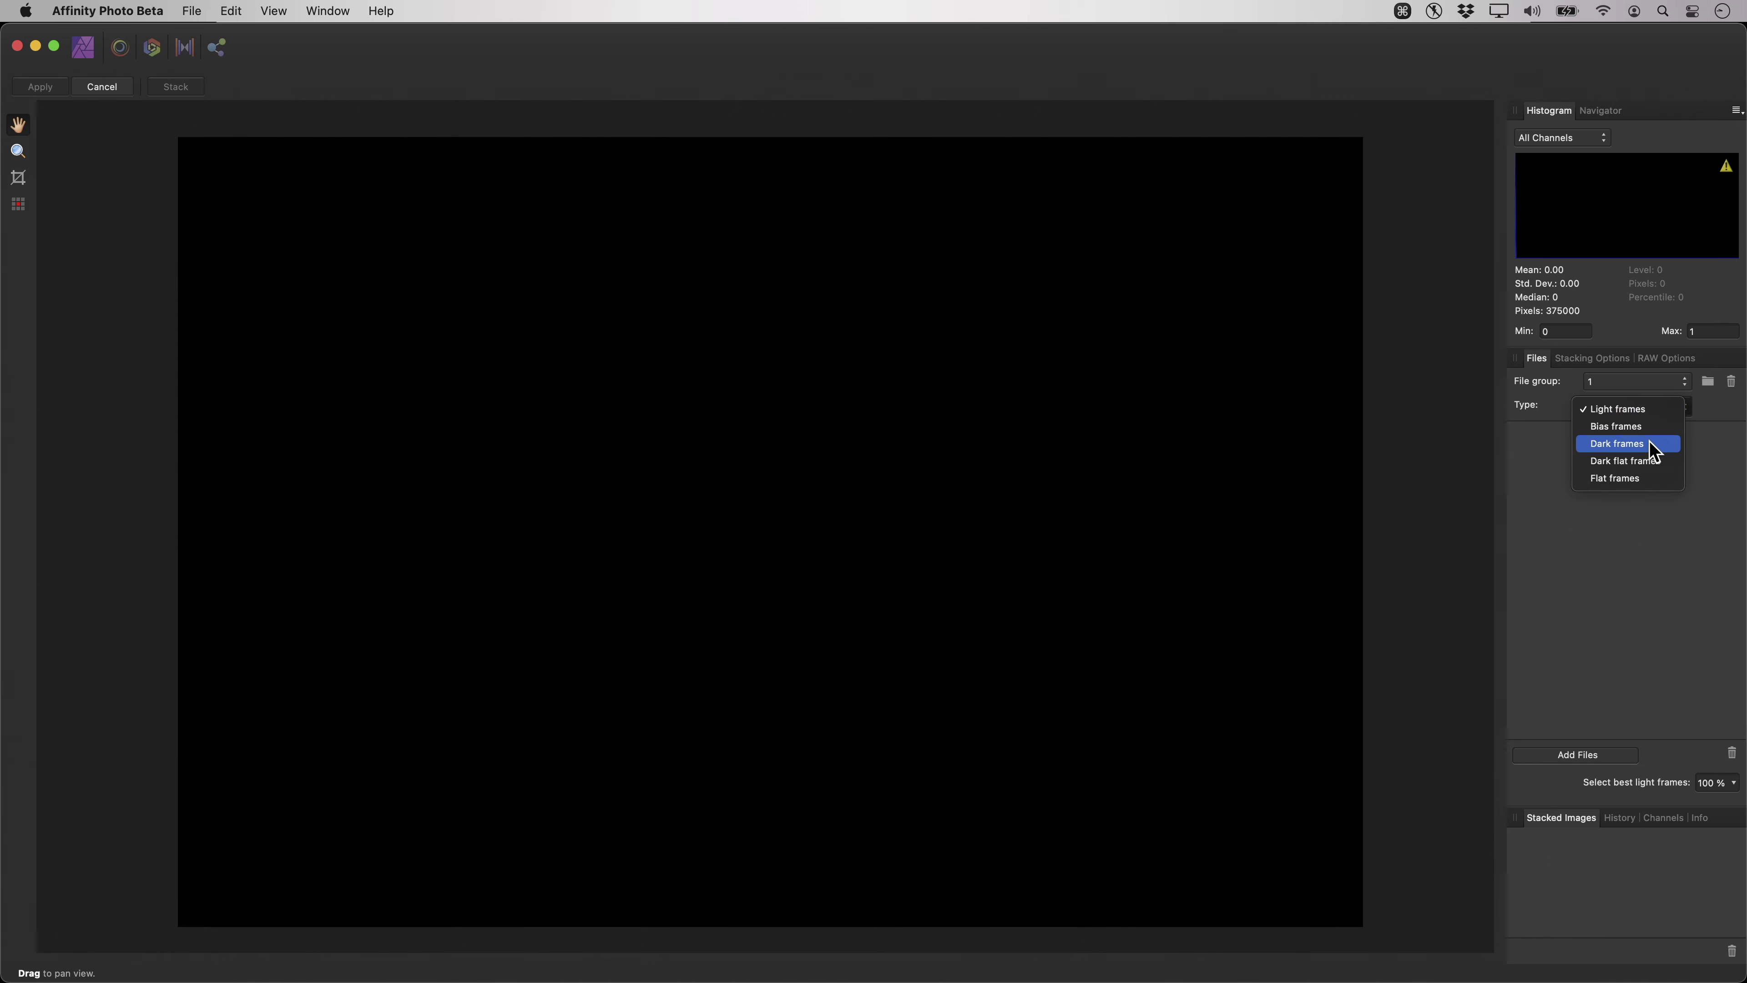
Add all the .fit files from the Lights > Ha folder of T31 Orion Nebula as Light frames.
click(1643, 411)
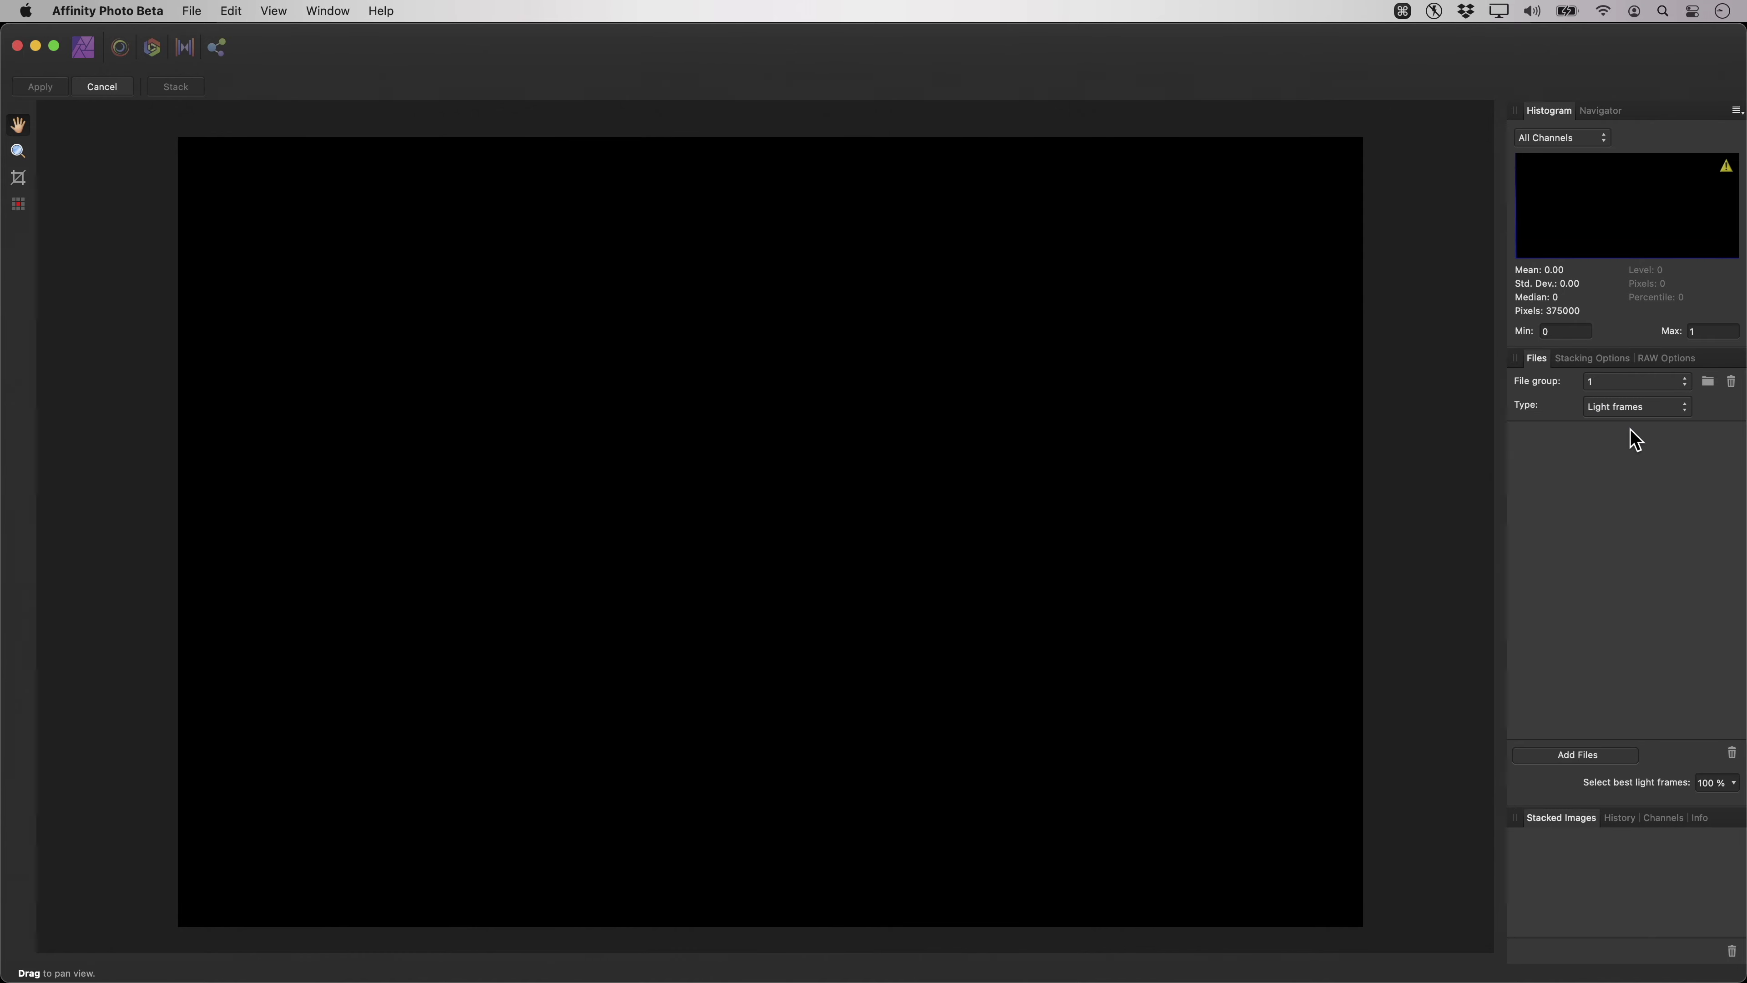
click(1613, 763)
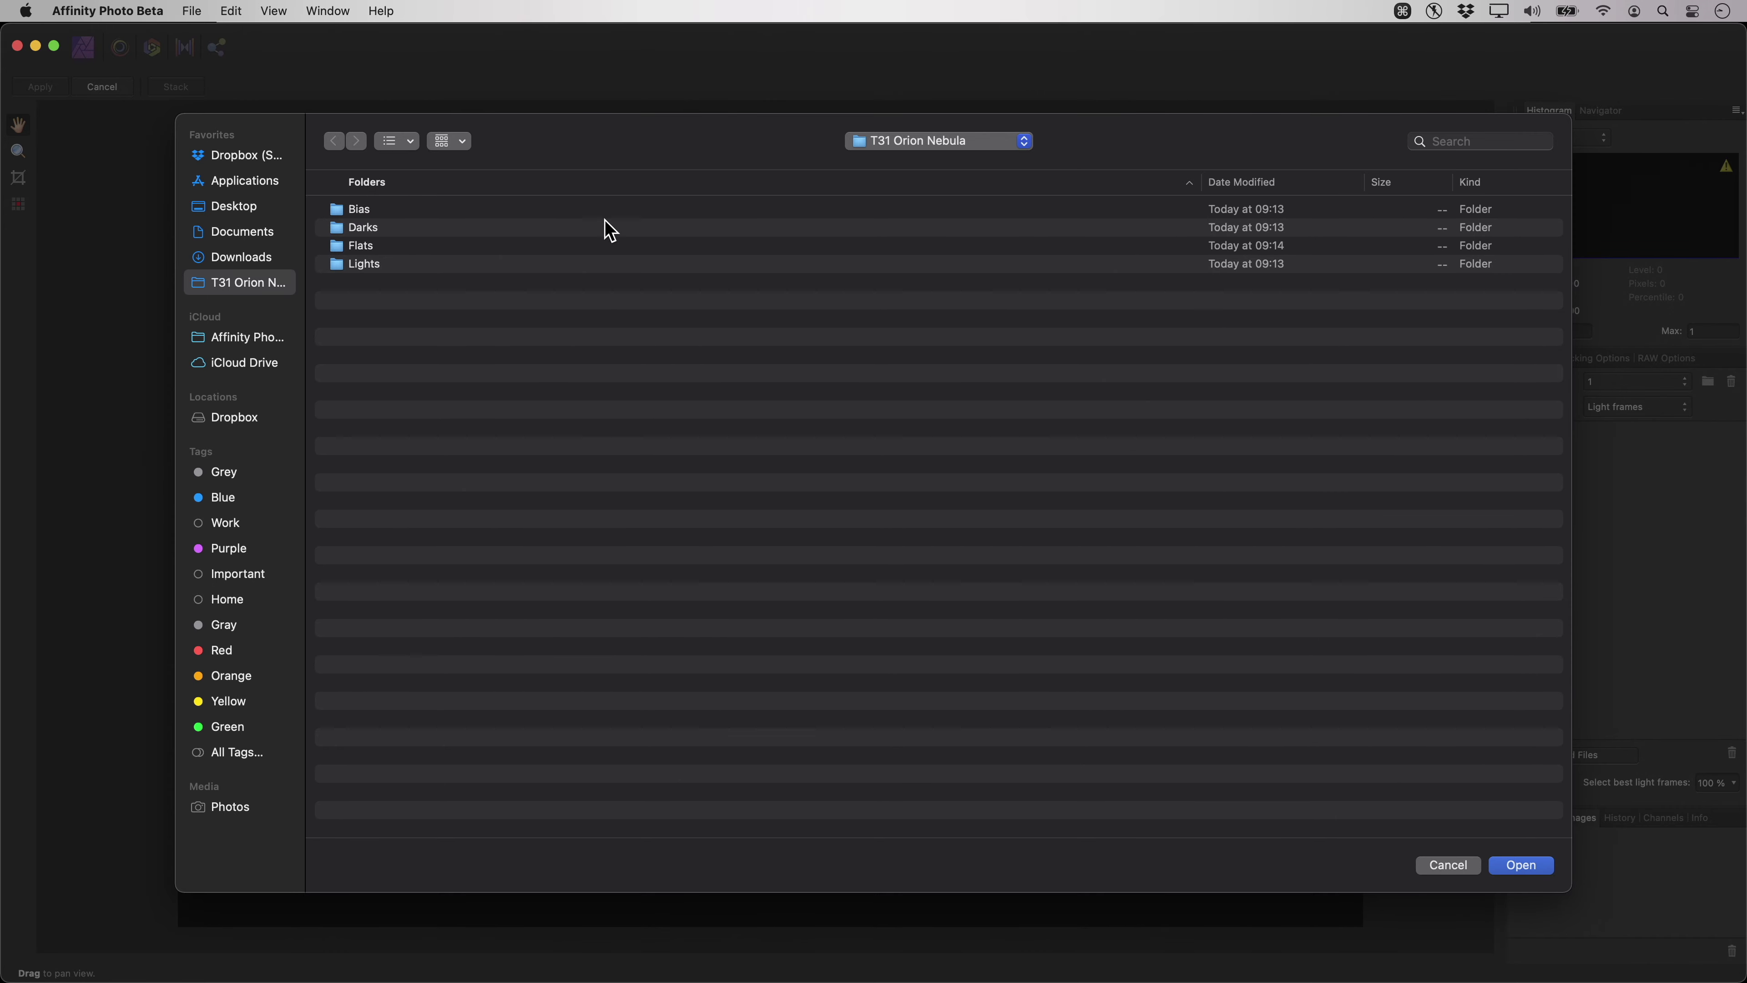
double_click(584, 265)
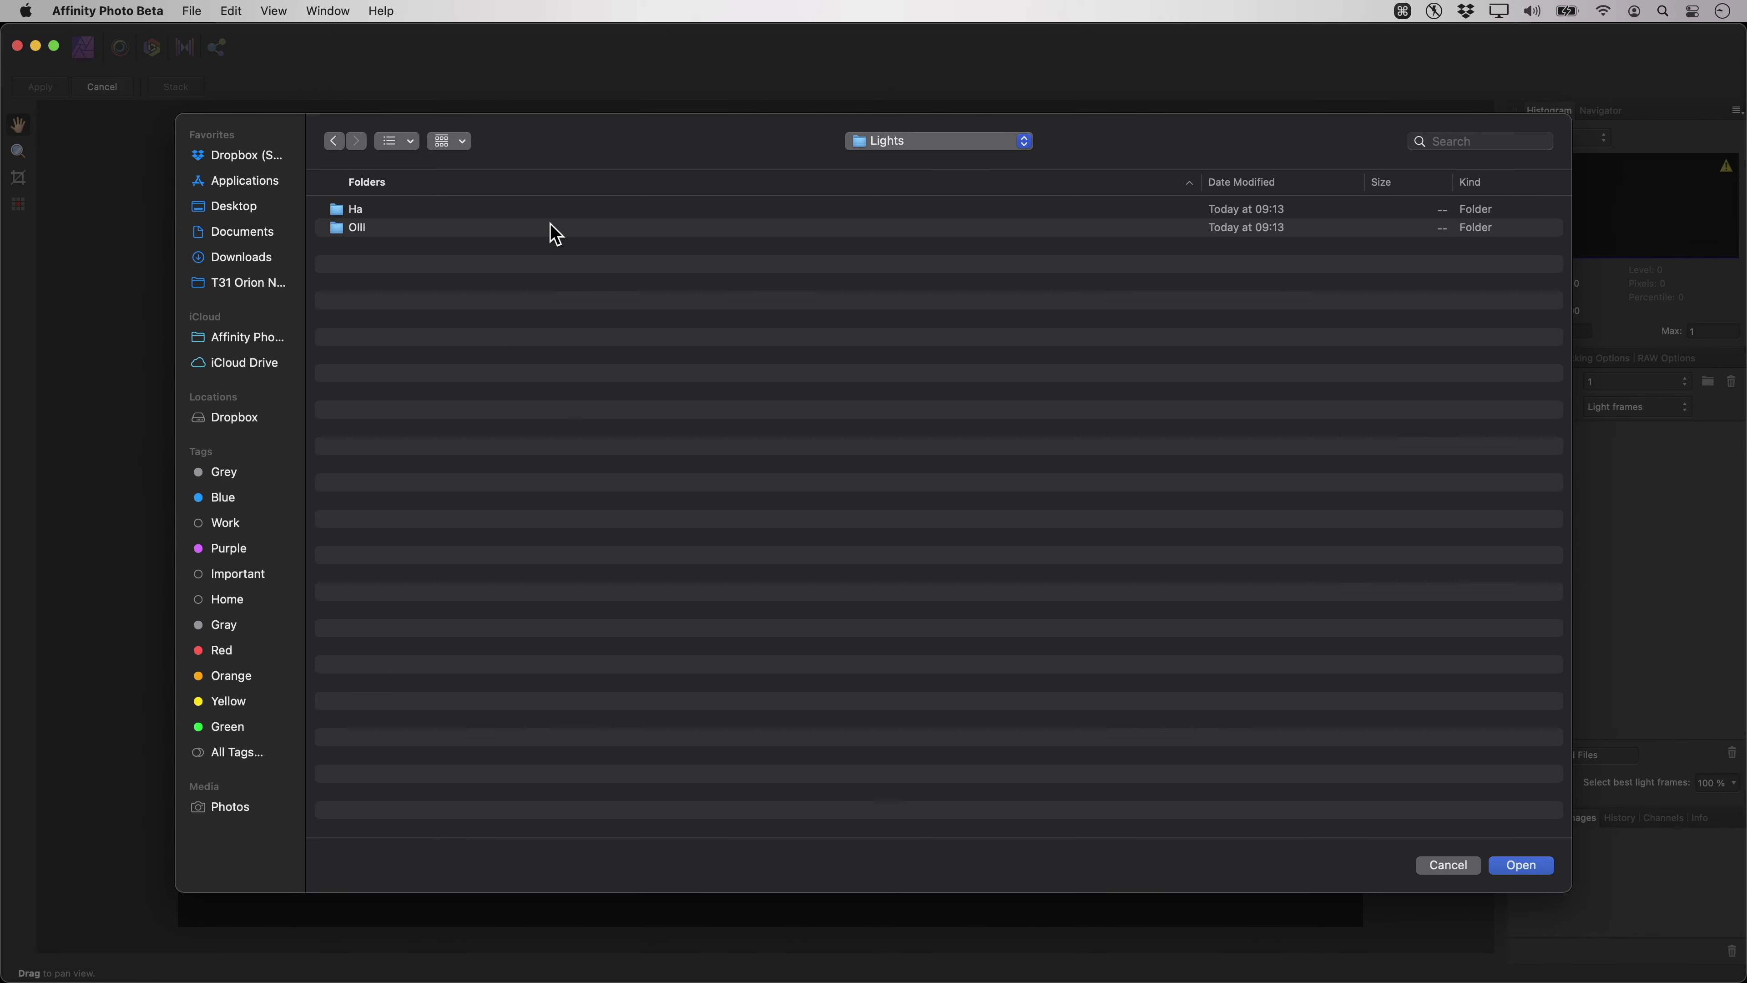
double_click(540, 210)
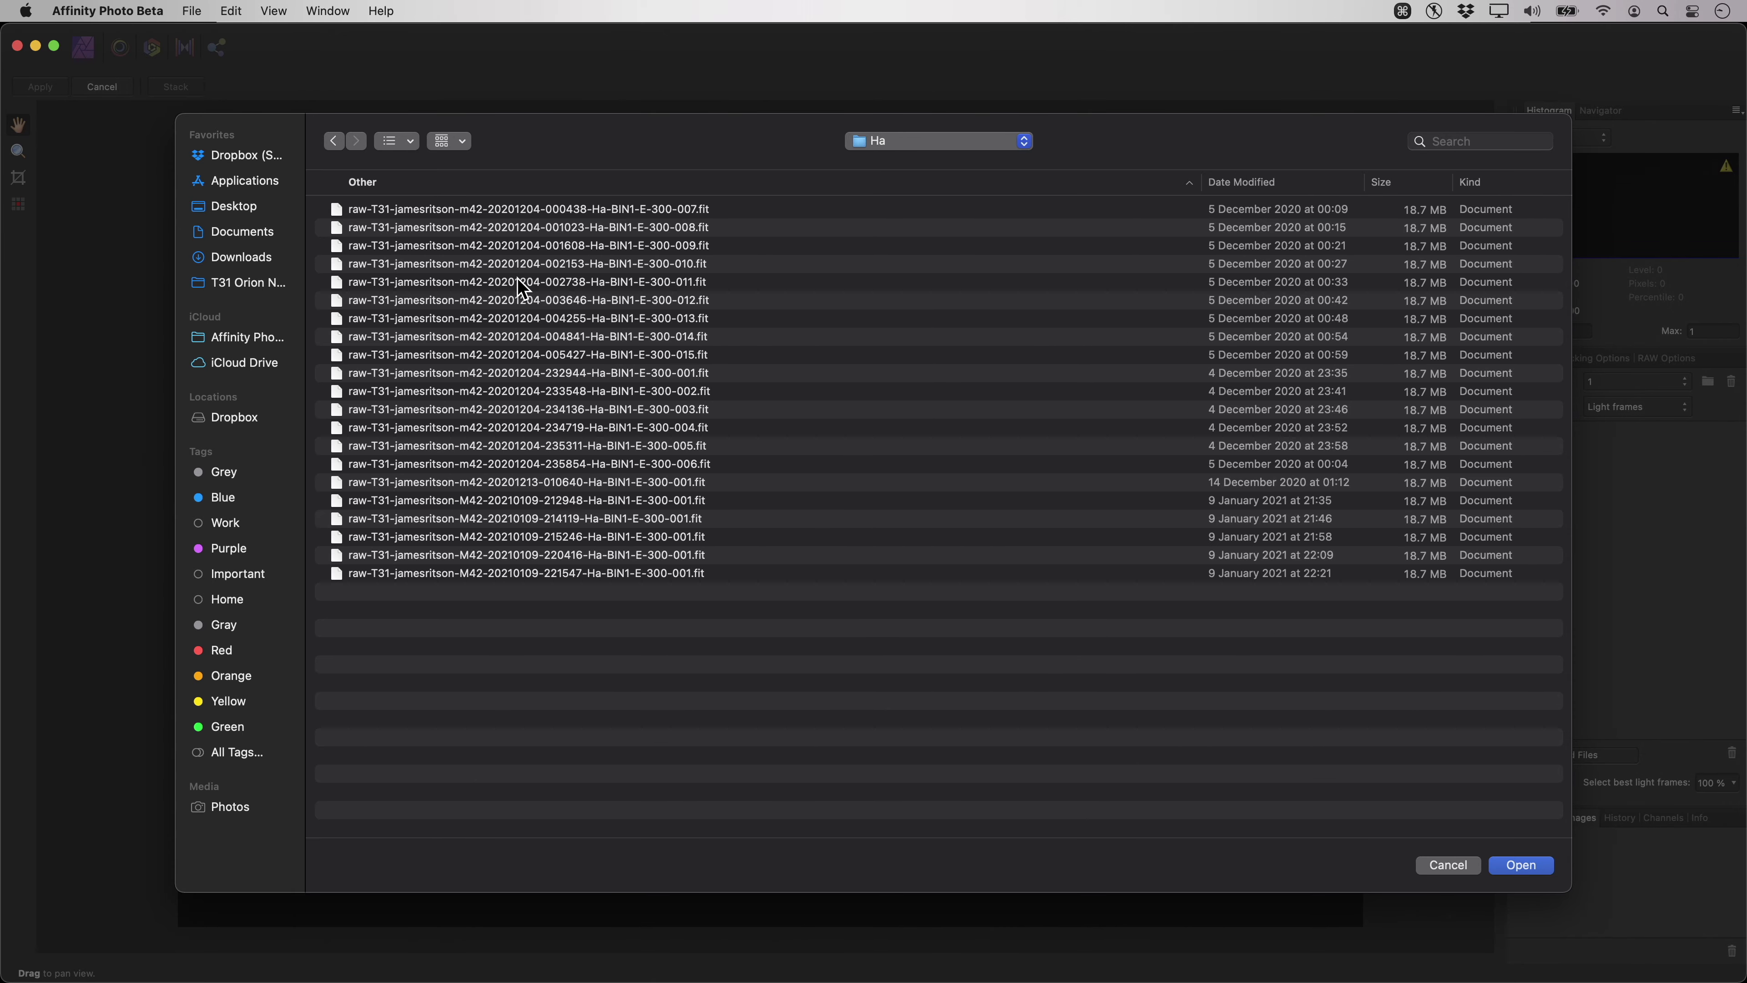
drag(624, 623, 545, 209)
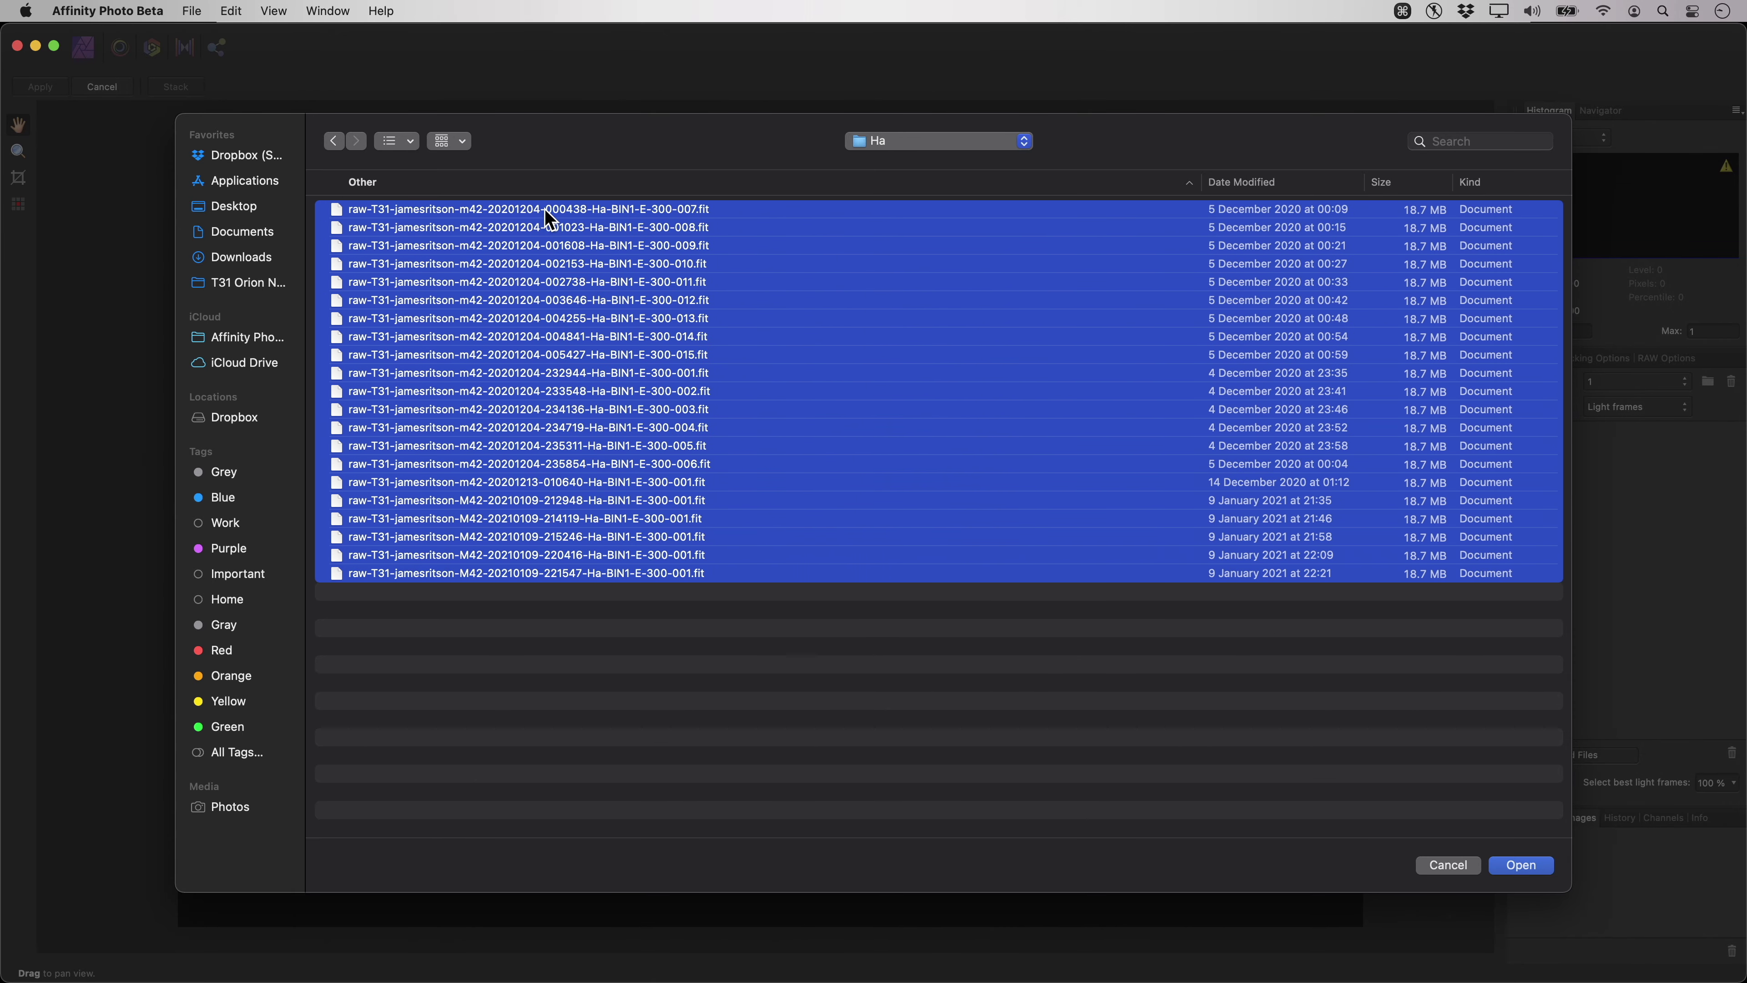
click(1510, 868)
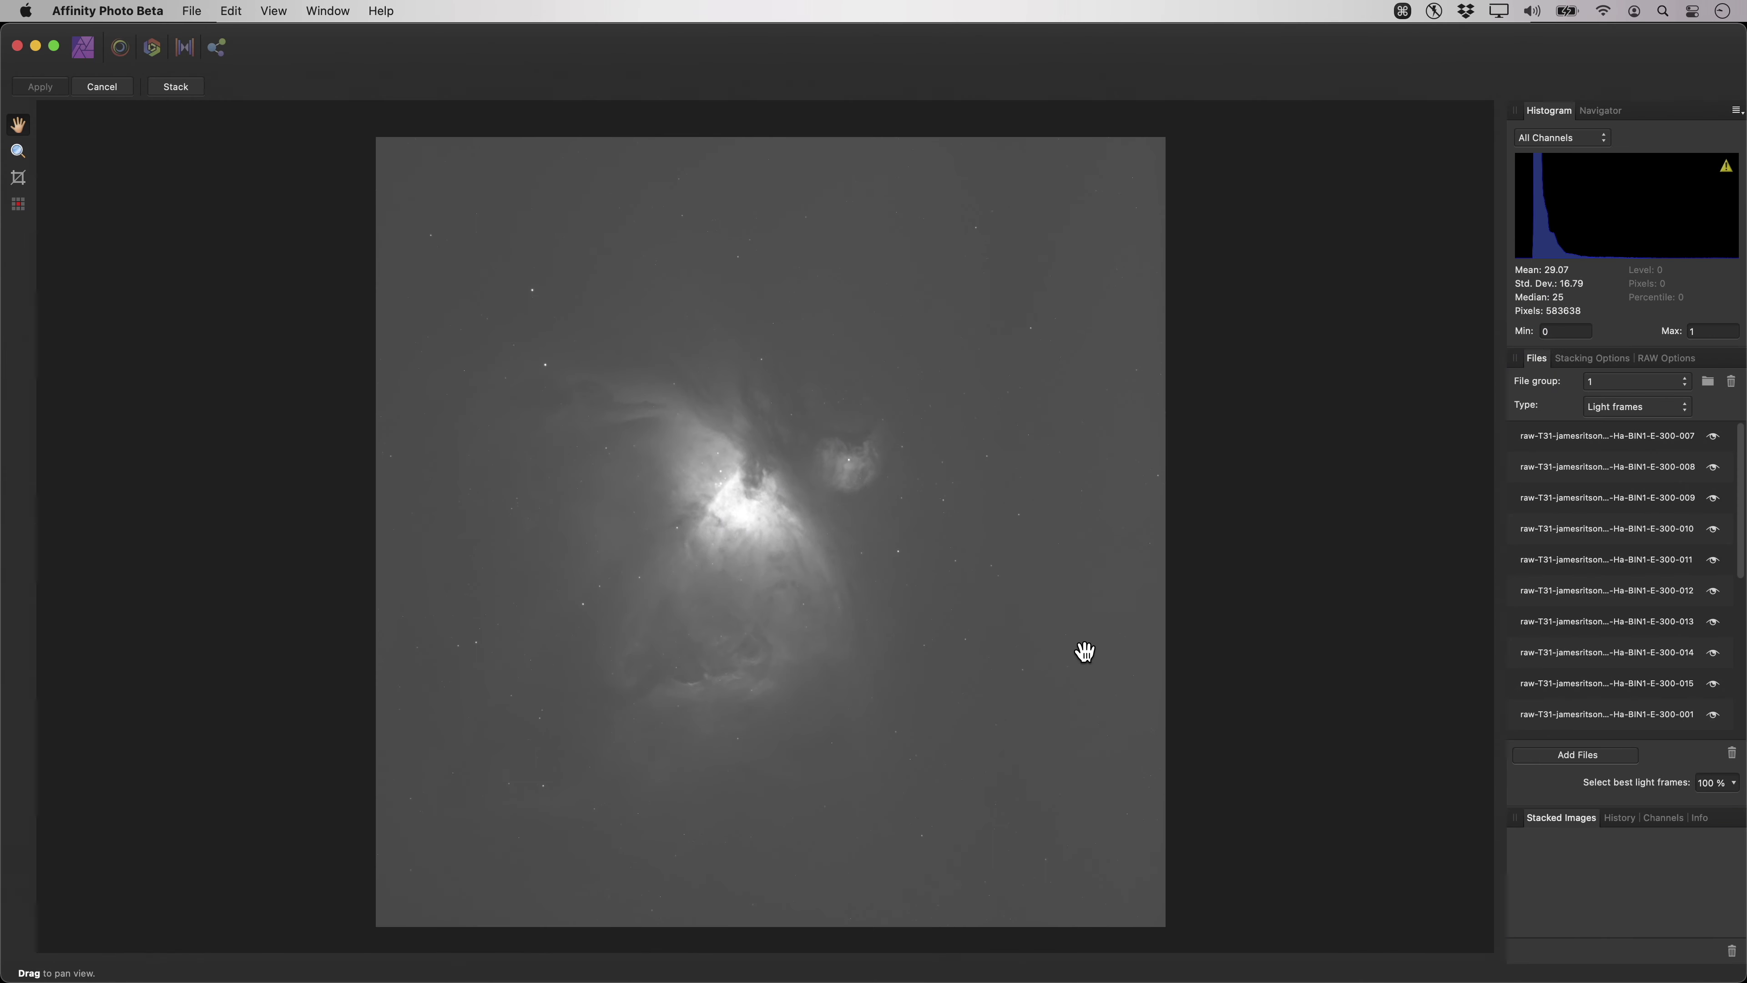
Preview several of the loaded Ha light frames across the file list to compare their framing and quality.
click(1626, 463)
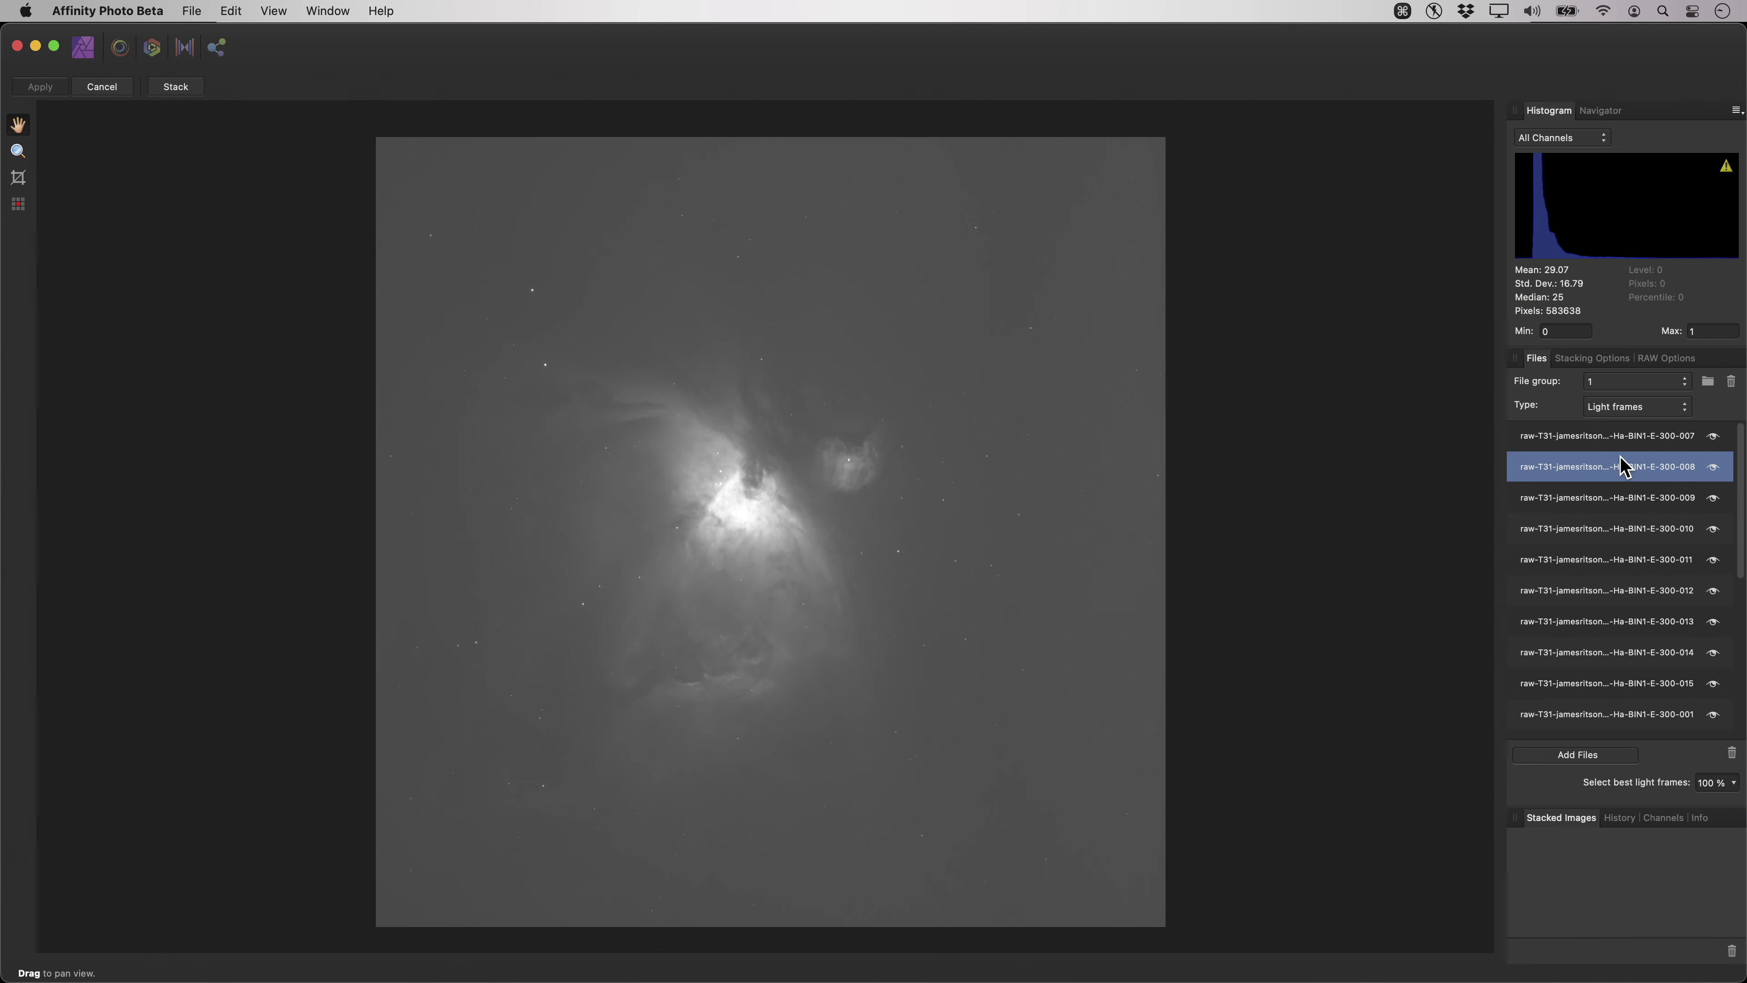
click(1617, 529)
scroll(1617, 544, down, 5)
click(1618, 511)
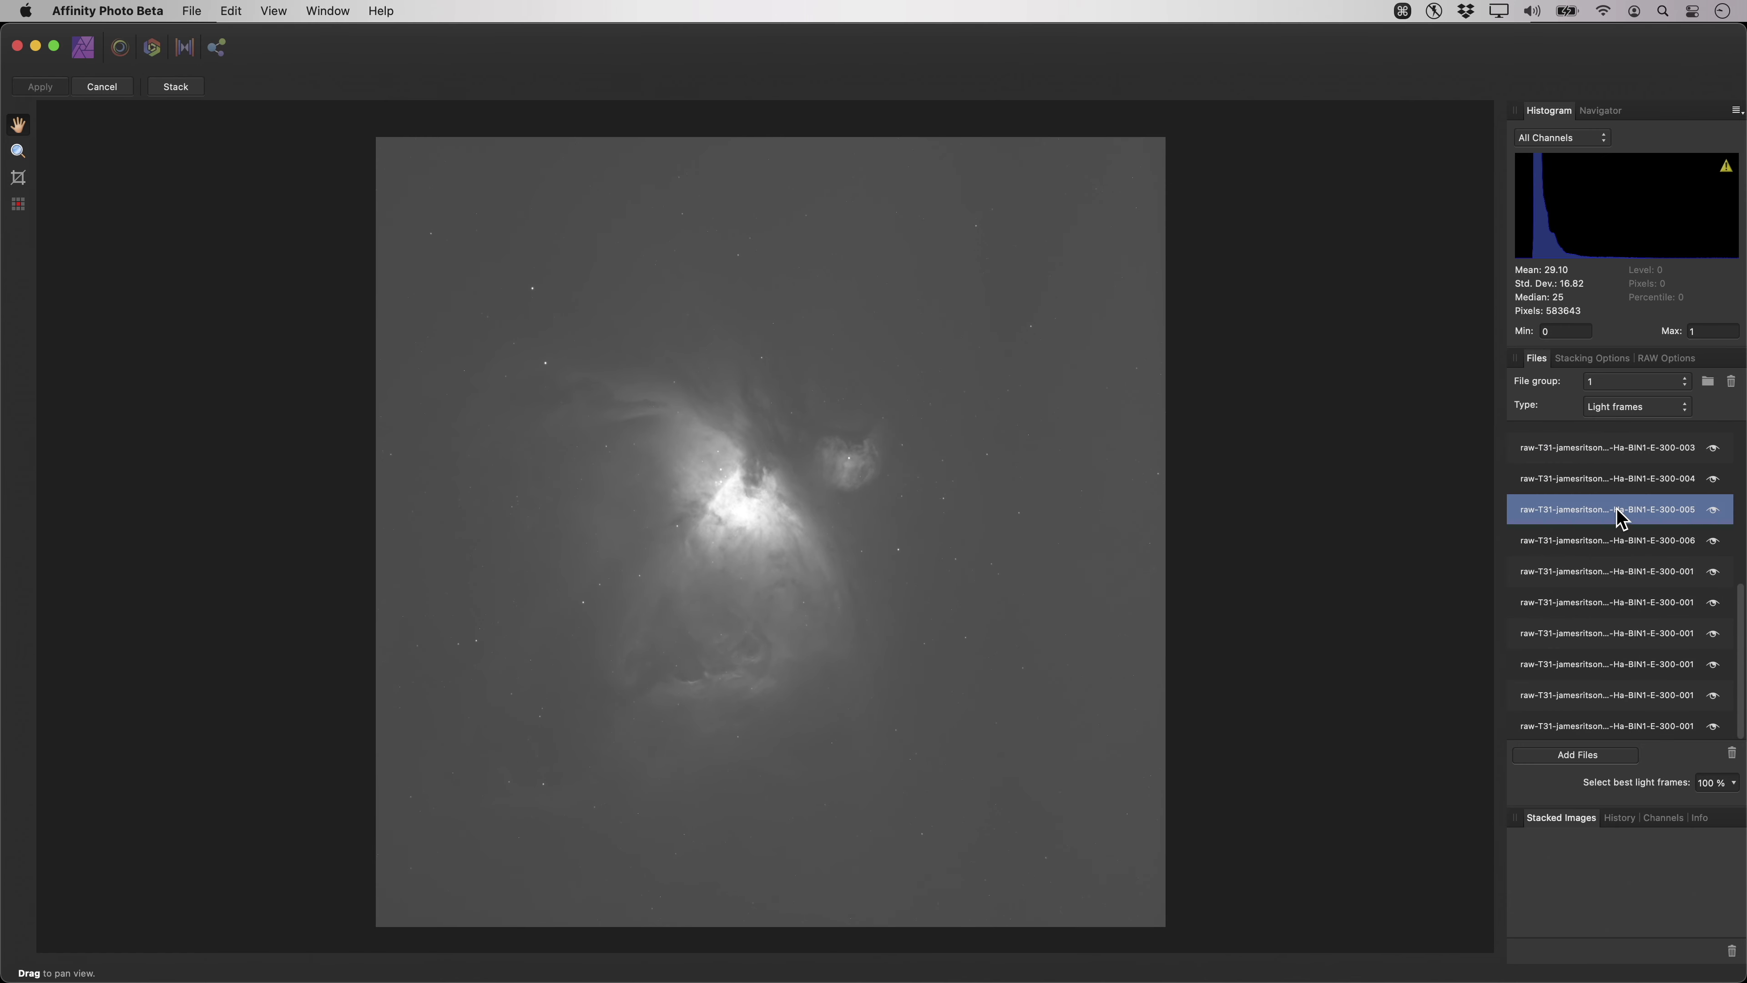
click(1617, 603)
click(1605, 665)
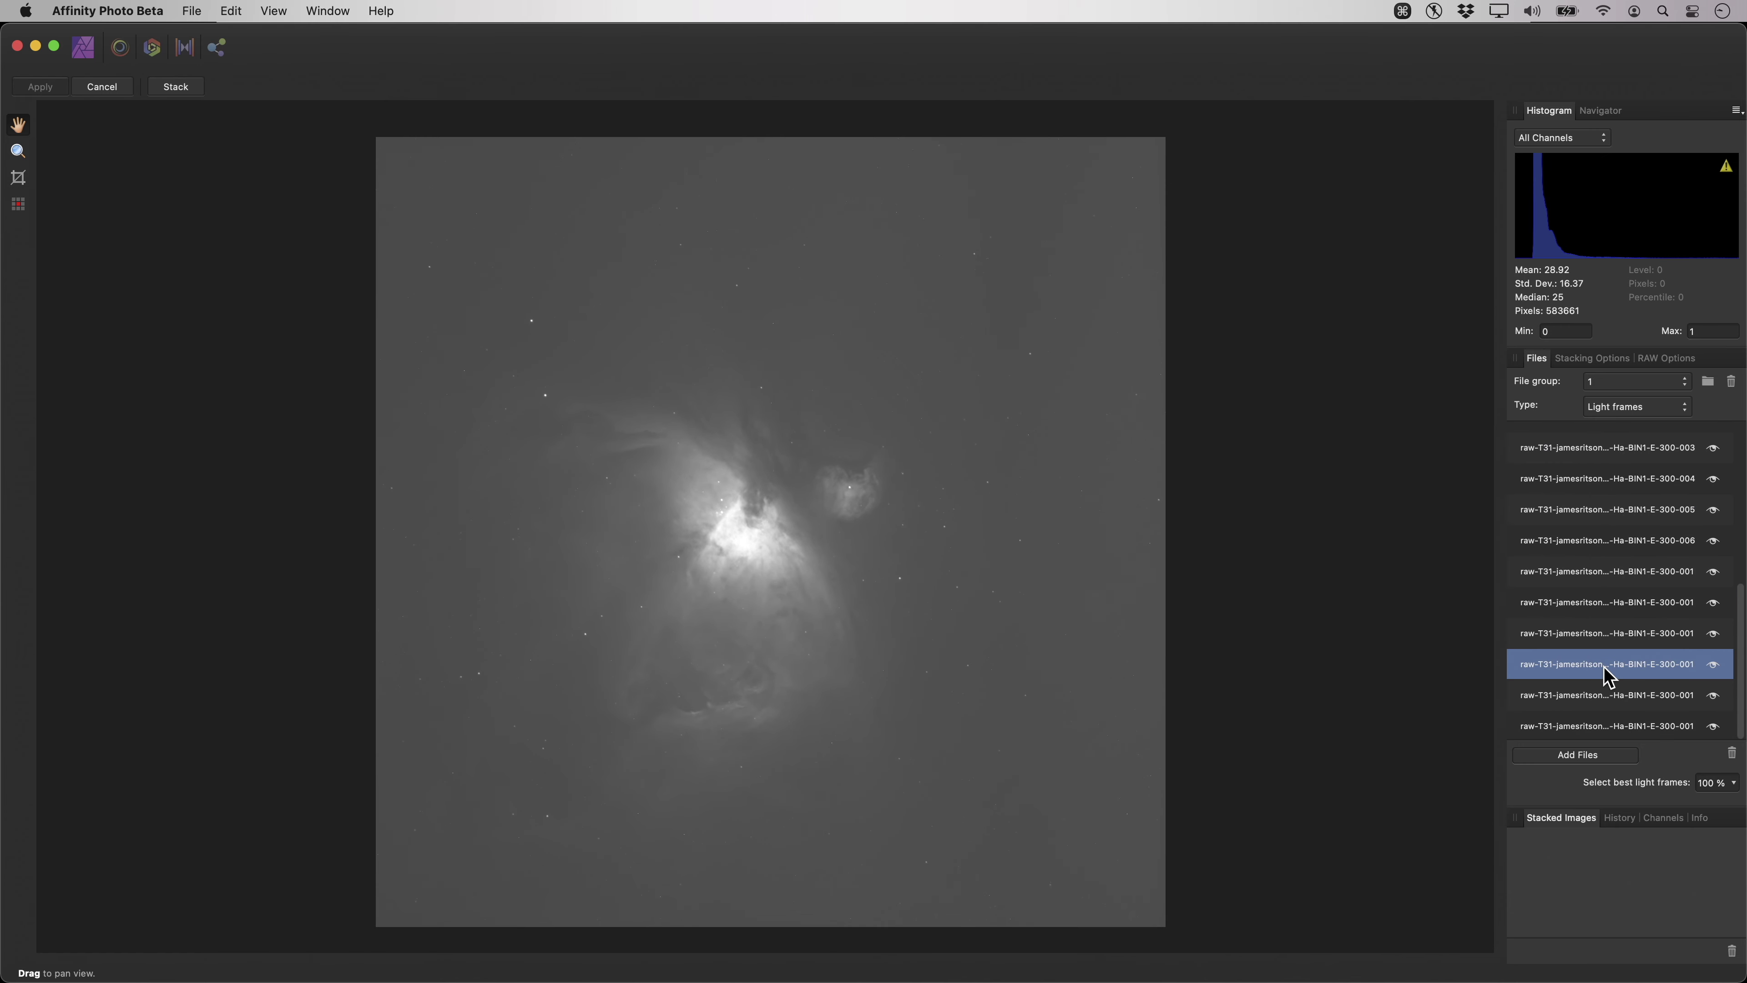
click(1608, 697)
click(1625, 727)
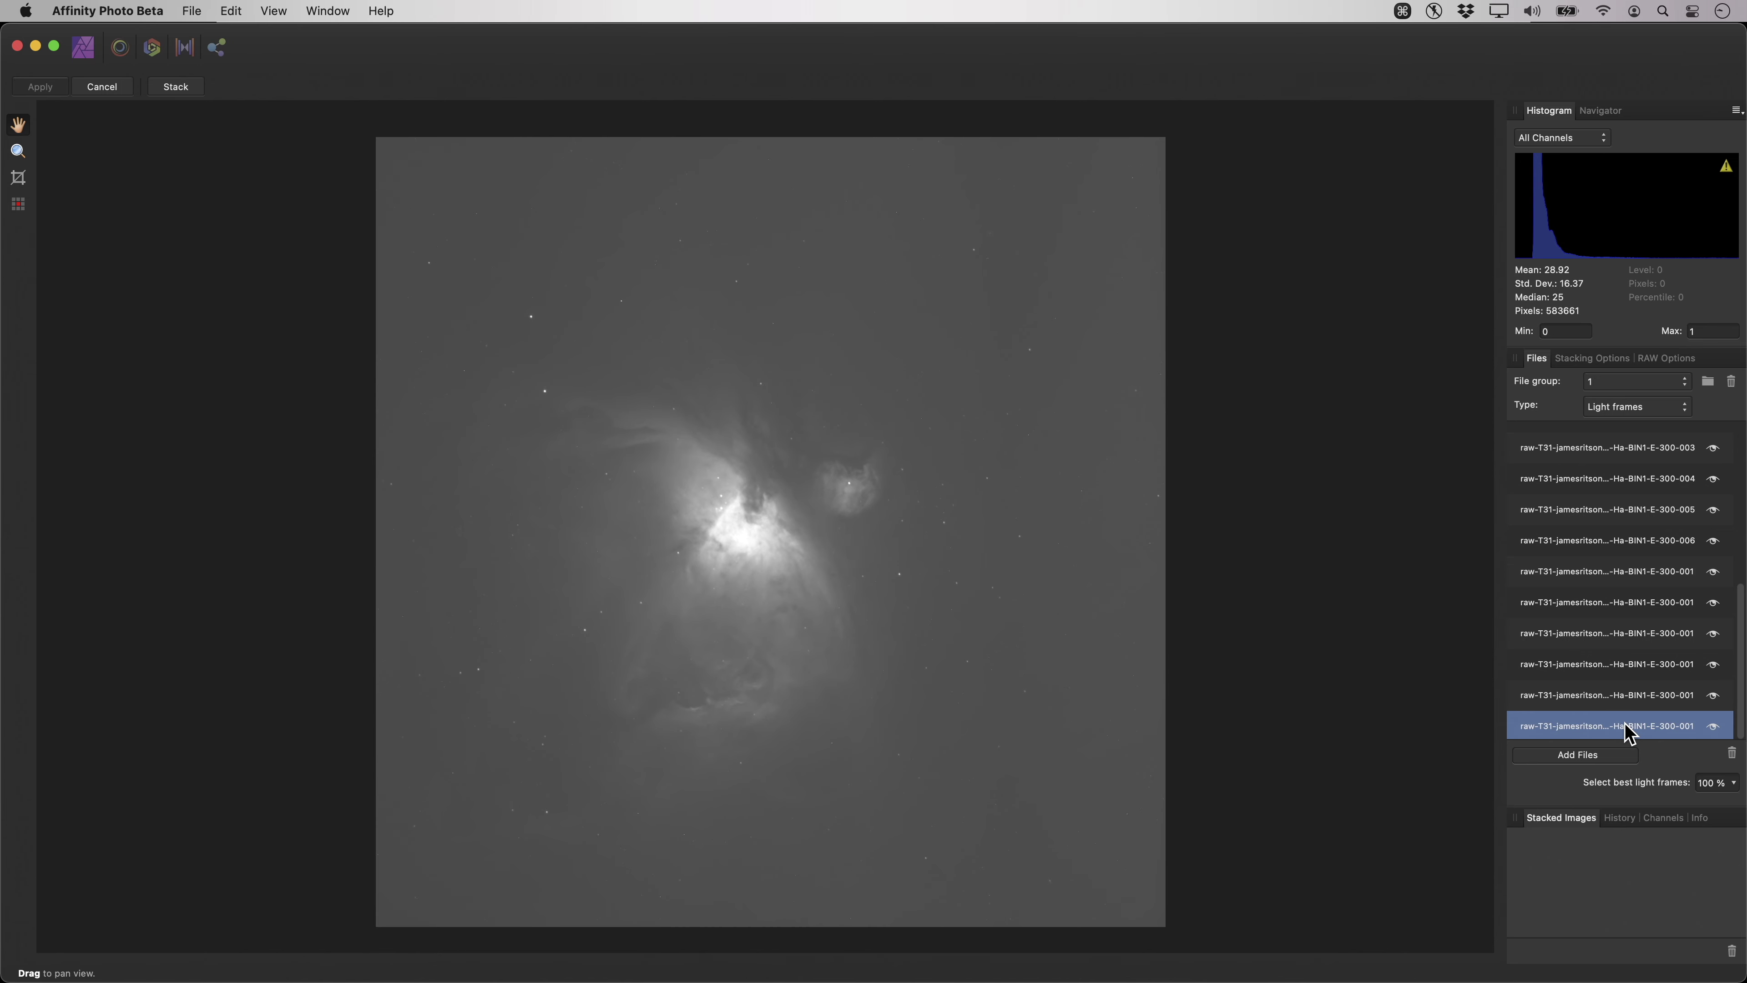
click(1625, 543)
click(1621, 482)
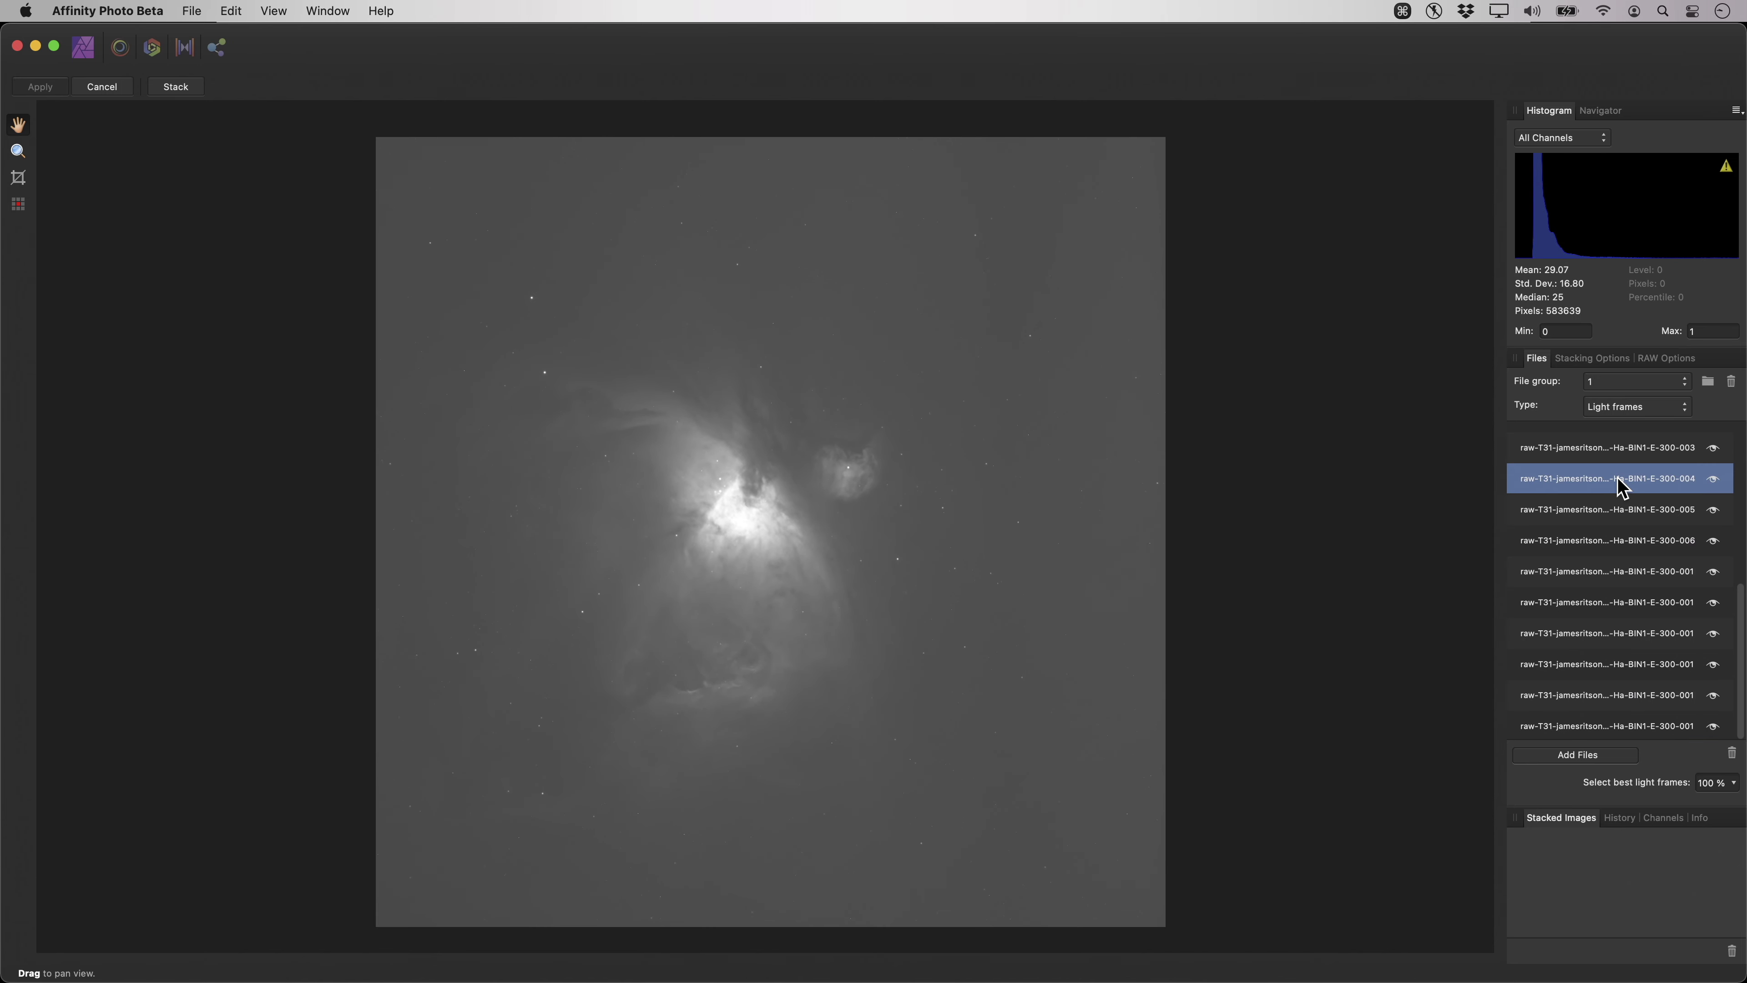
scroll(1621, 492, down, 5)
click(1623, 501)
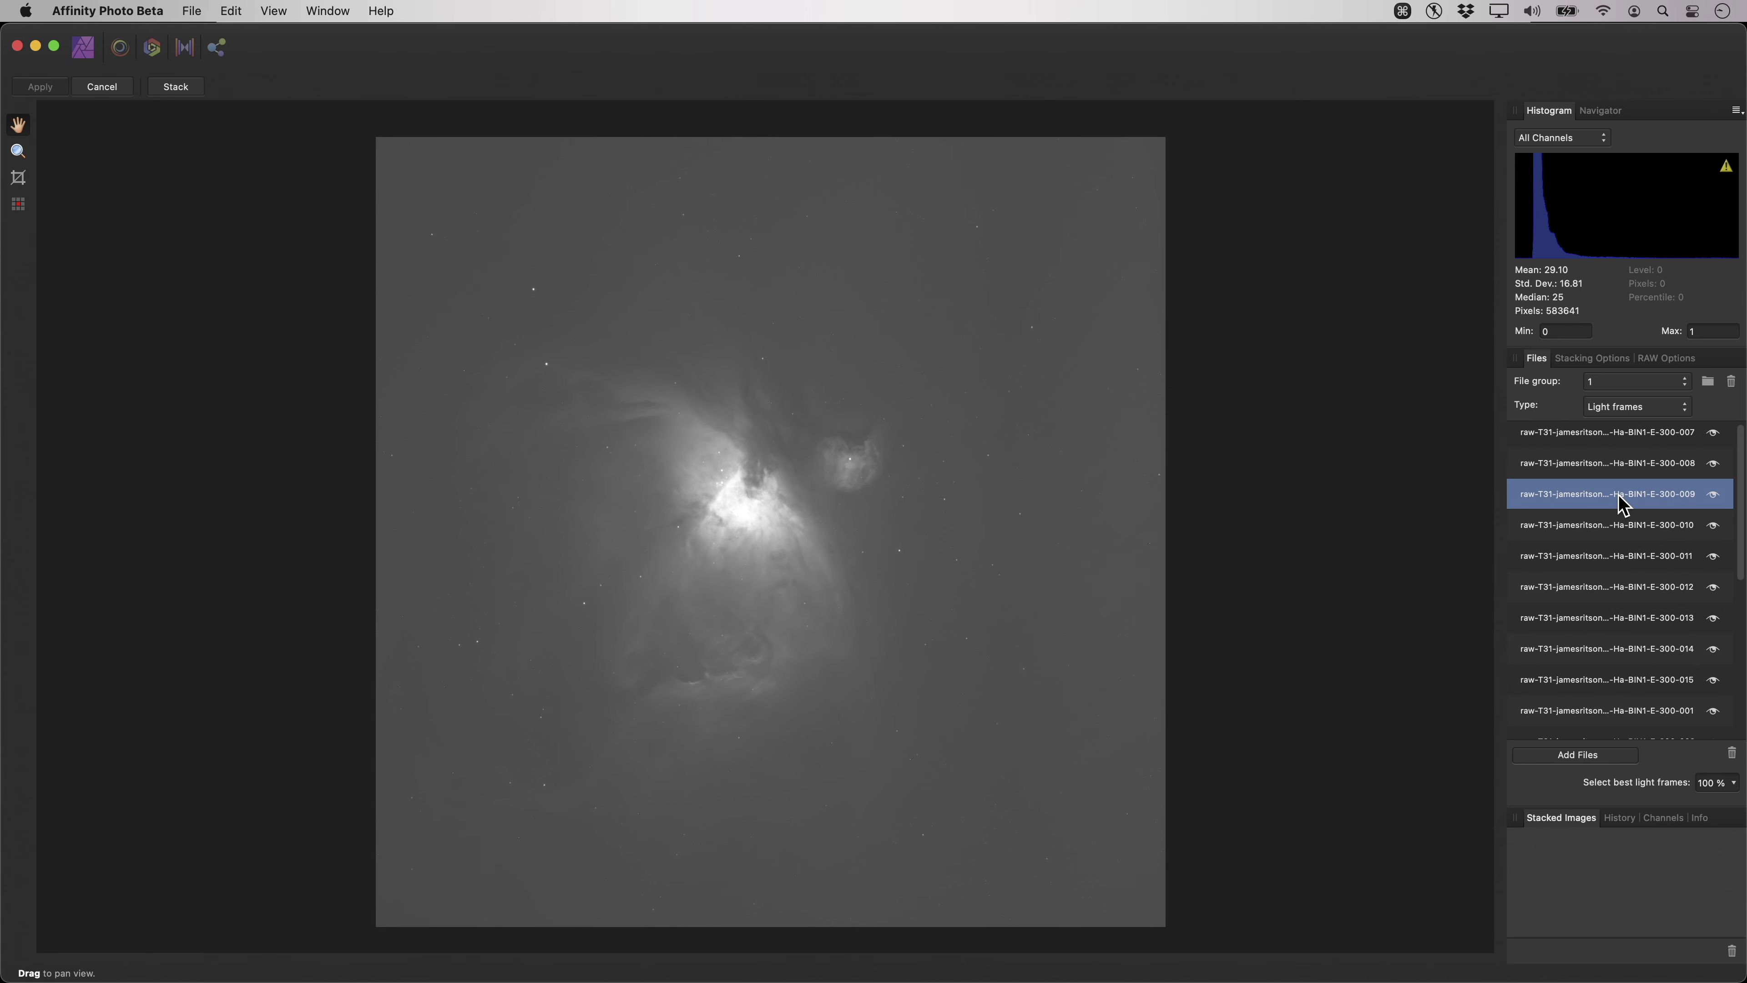
Add all the .fit files from the Bias folder of T31 Orion Nebula as Bias frames.
click(1651, 408)
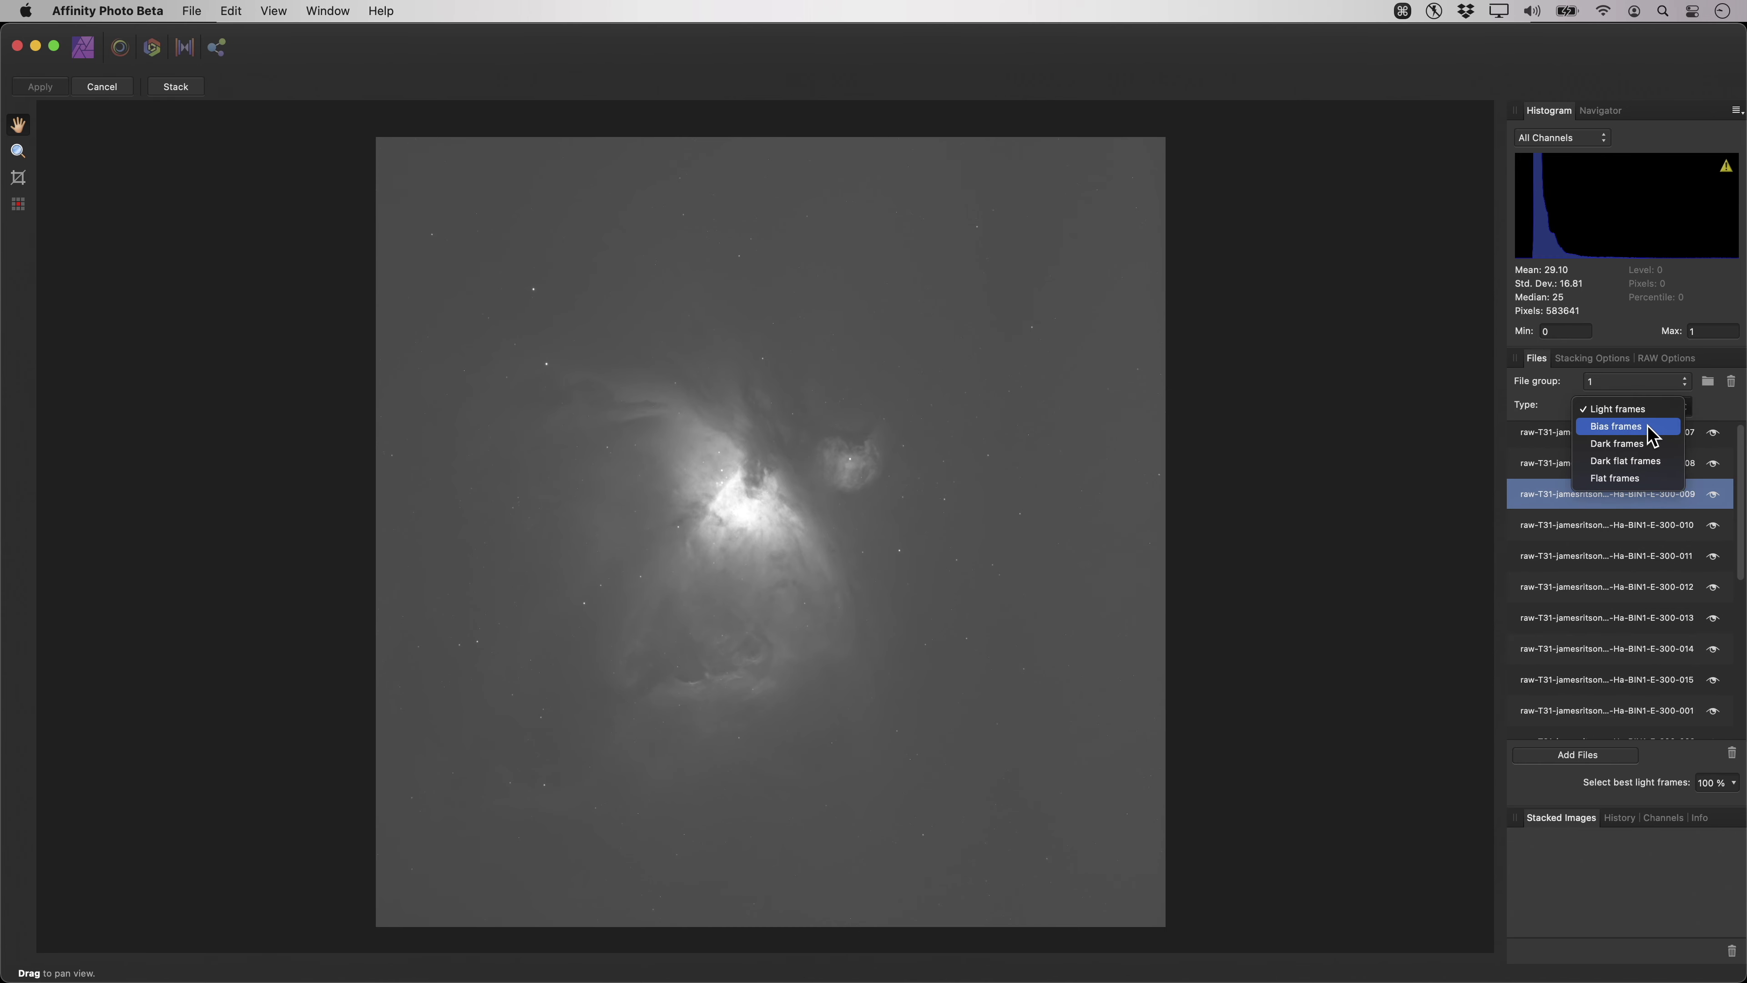
click(1617, 426)
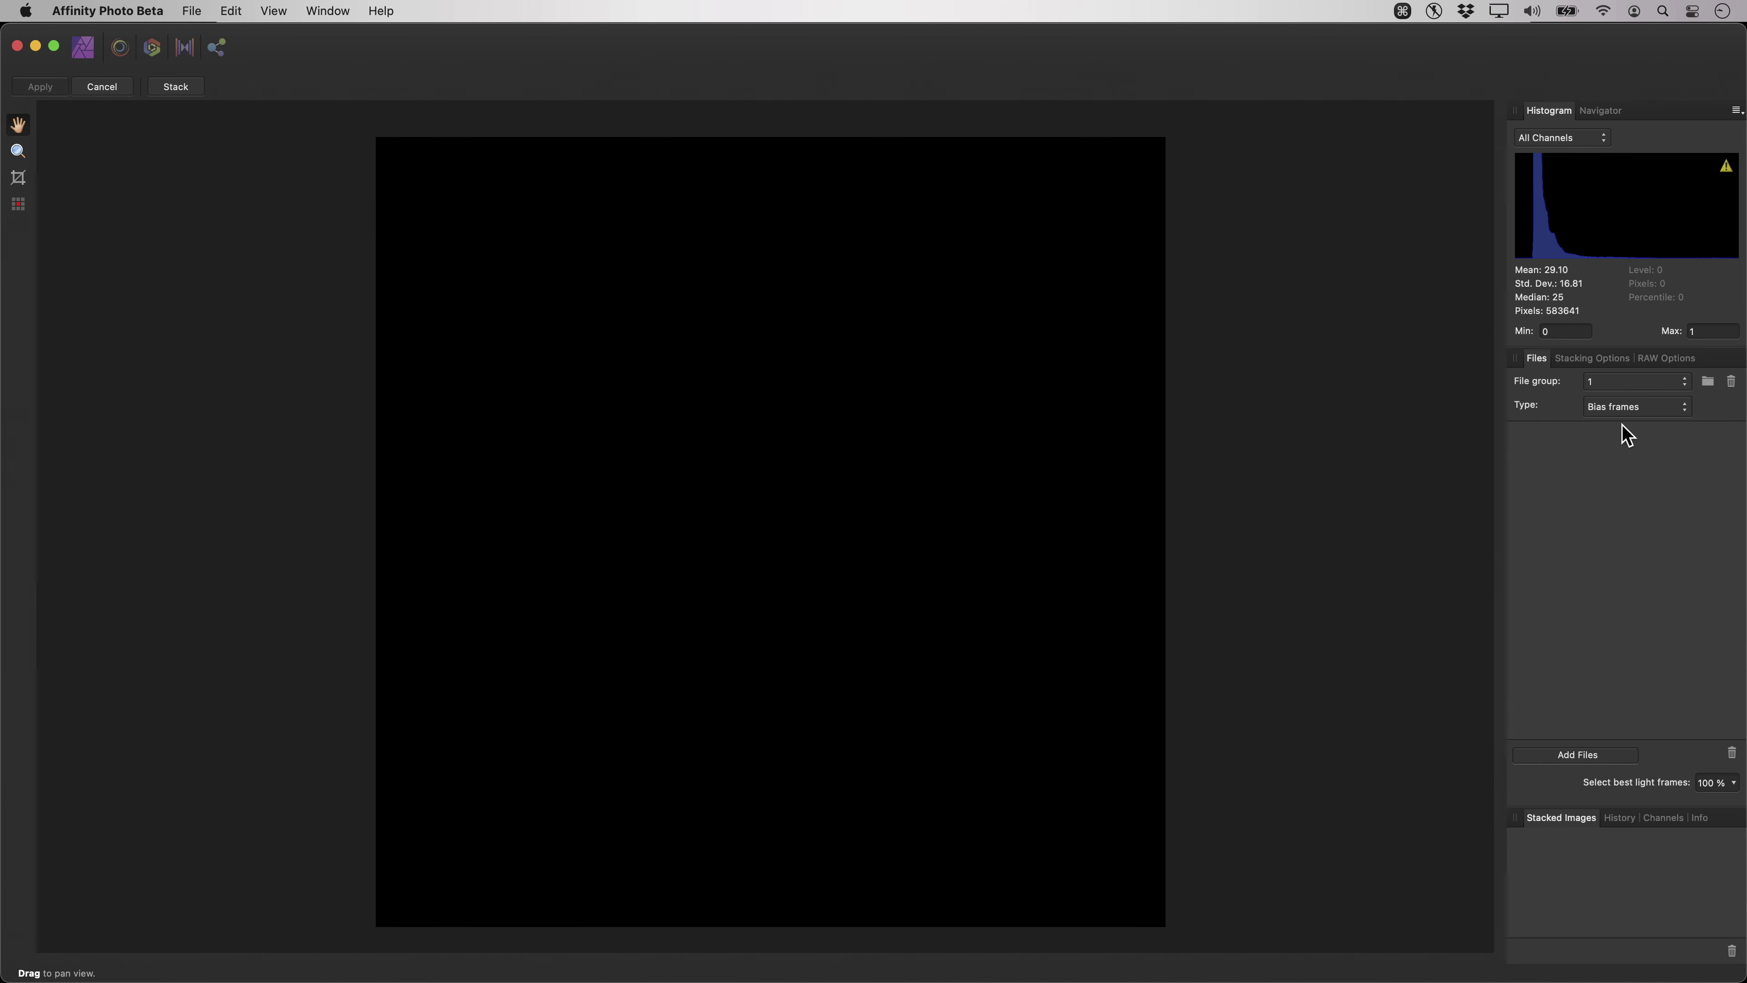
click(847, 536)
click(881, 145)
click(905, 182)
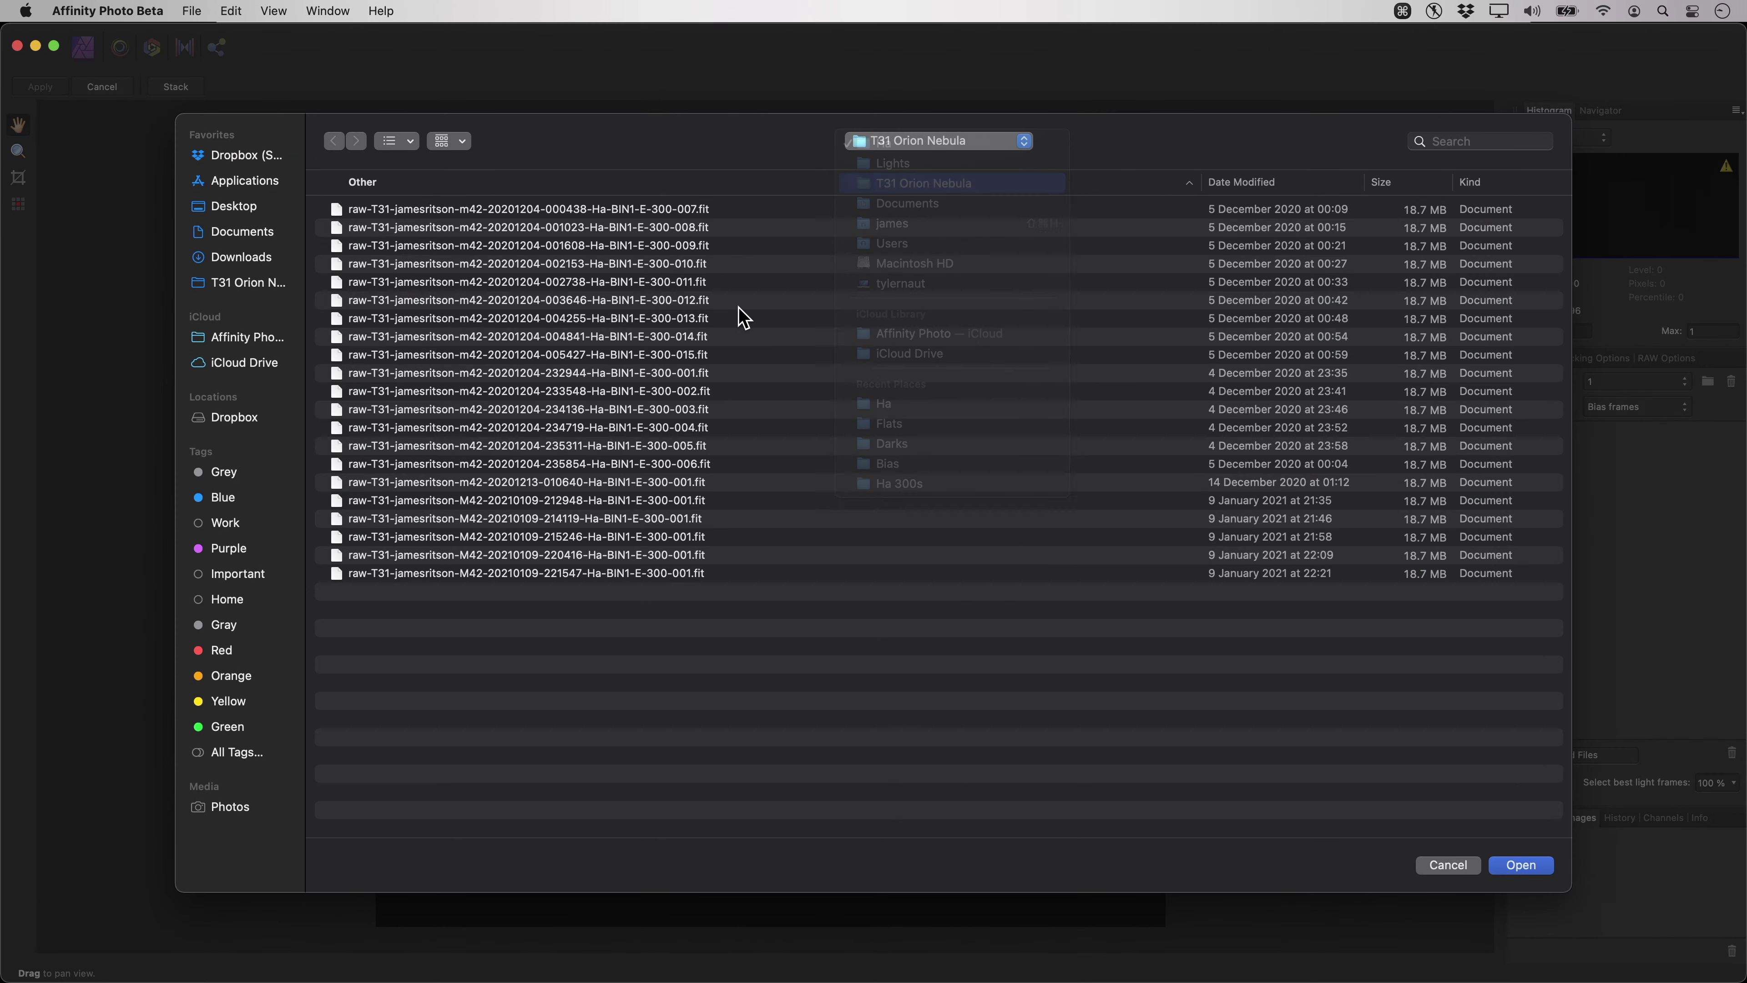
double_click(401, 212)
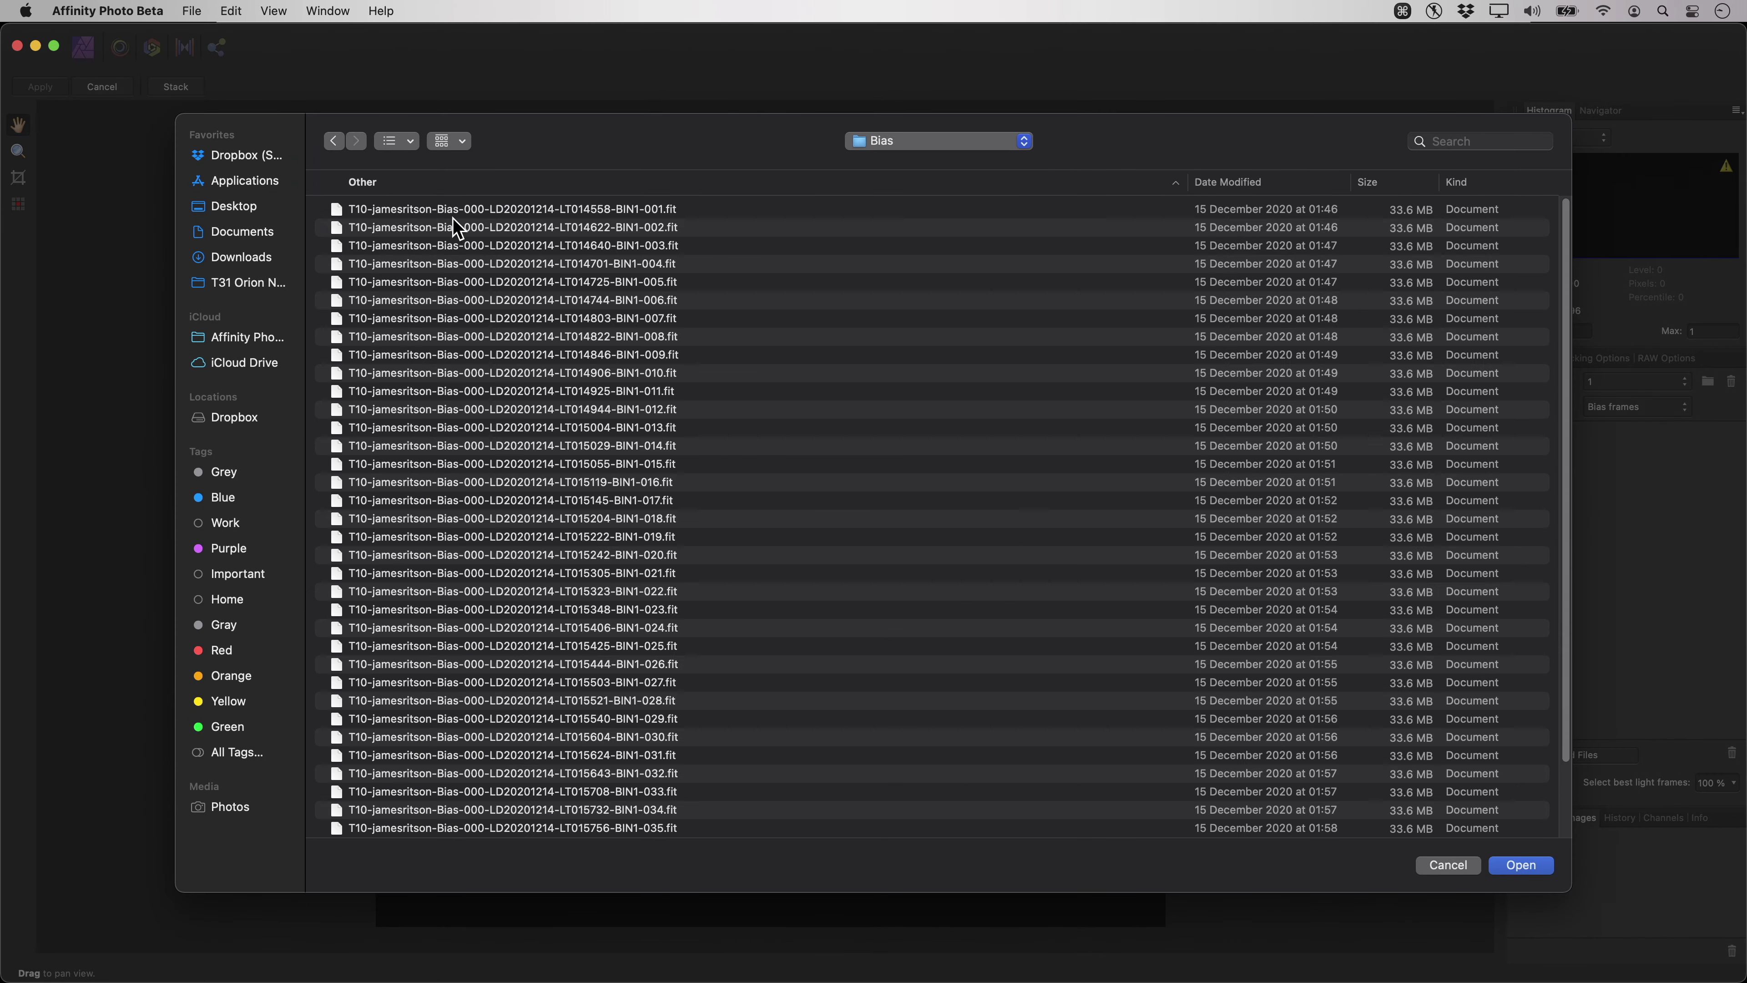
click(452, 217)
scroll(550, 589, down, 3)
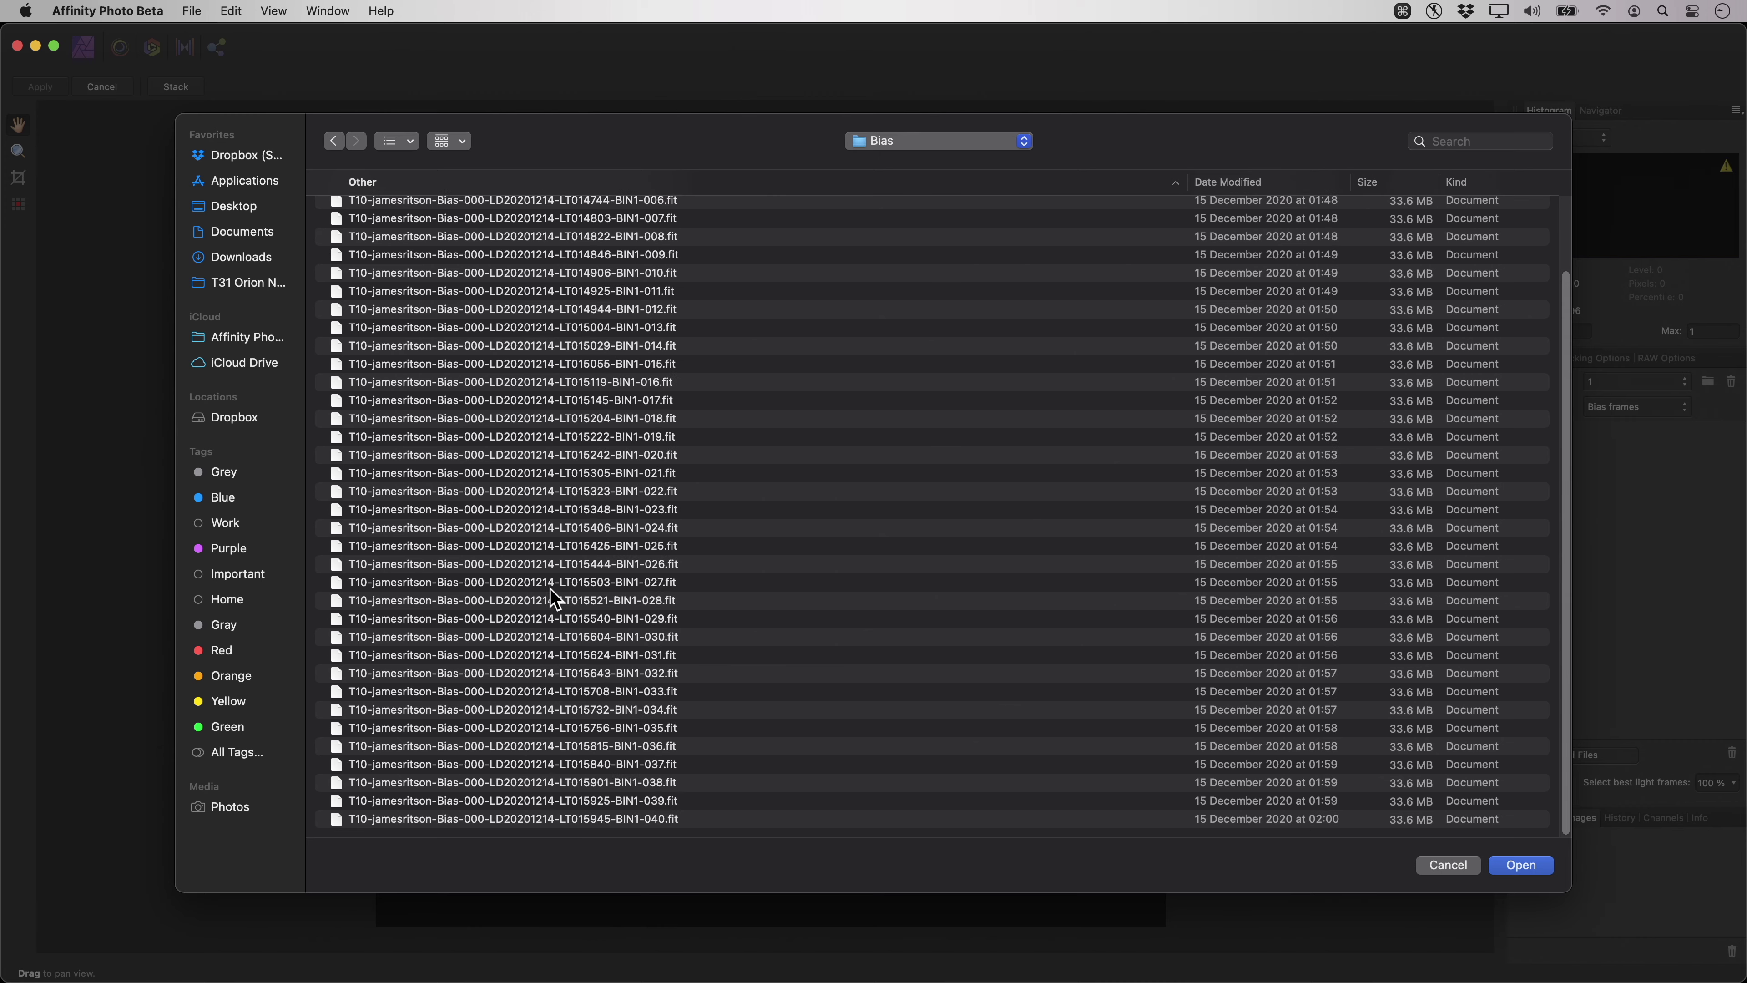
shift+click(647, 819)
key(Return)
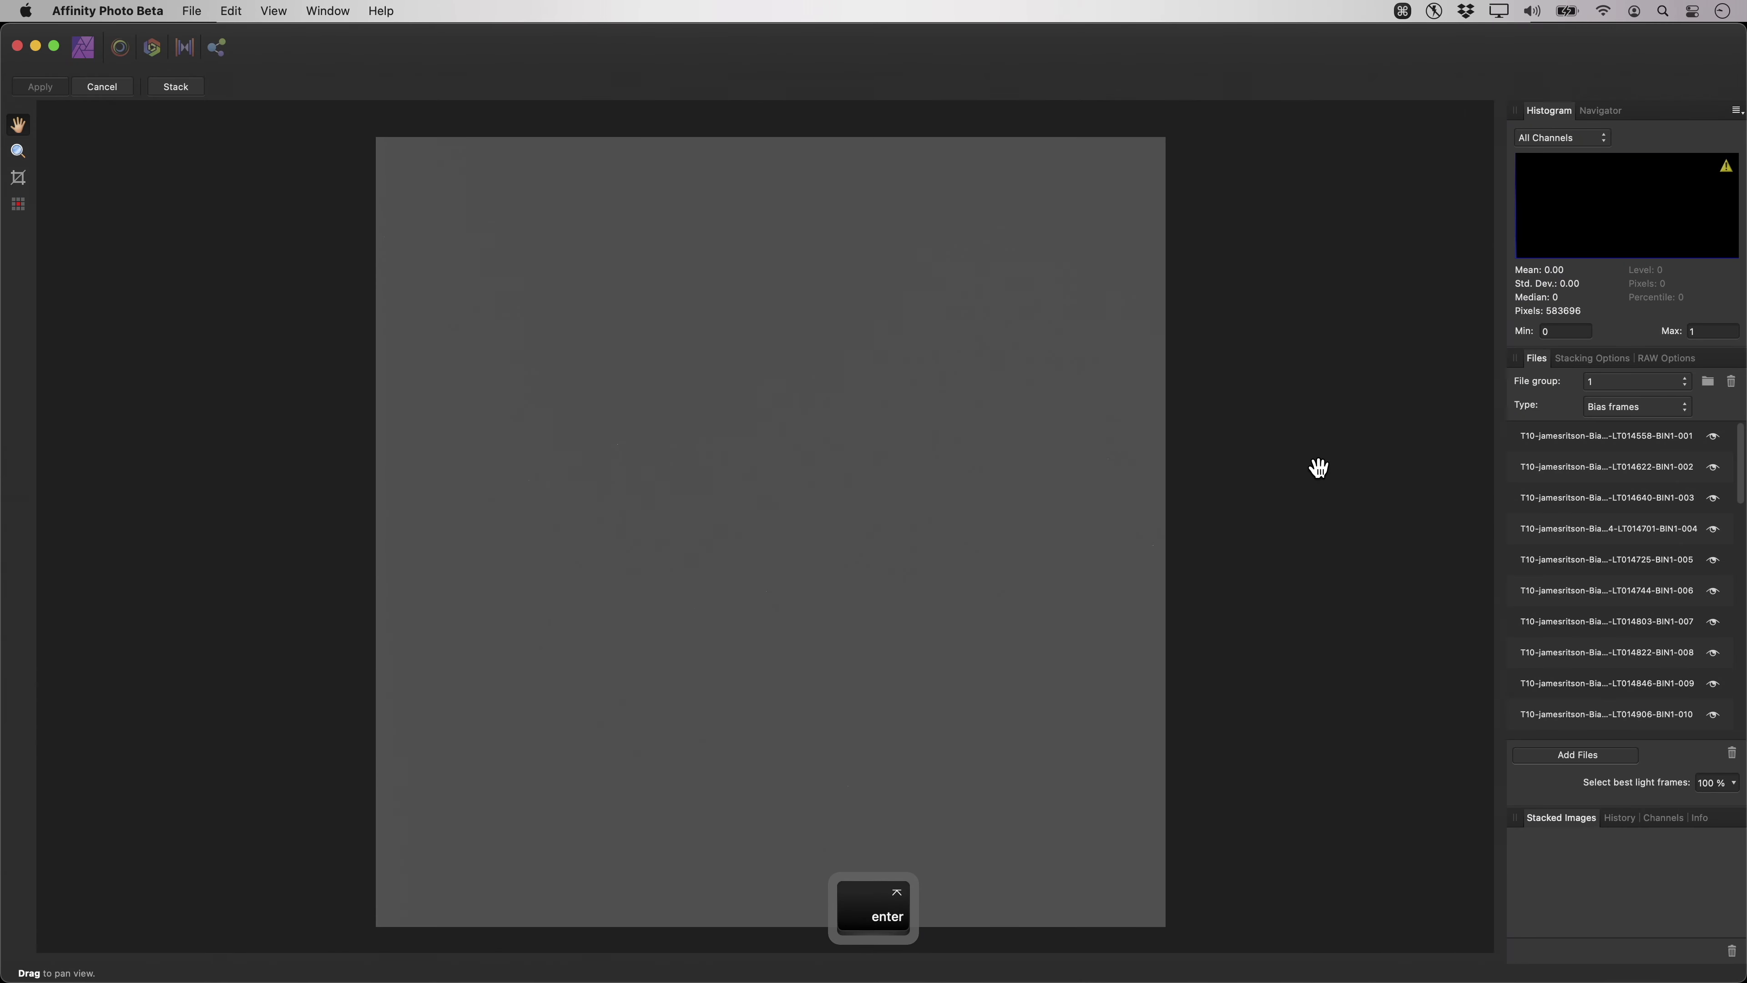
Add all the .fit files from the Darks folder of T31 Orion Nebula as Dark frames.
click(1603, 407)
click(1603, 402)
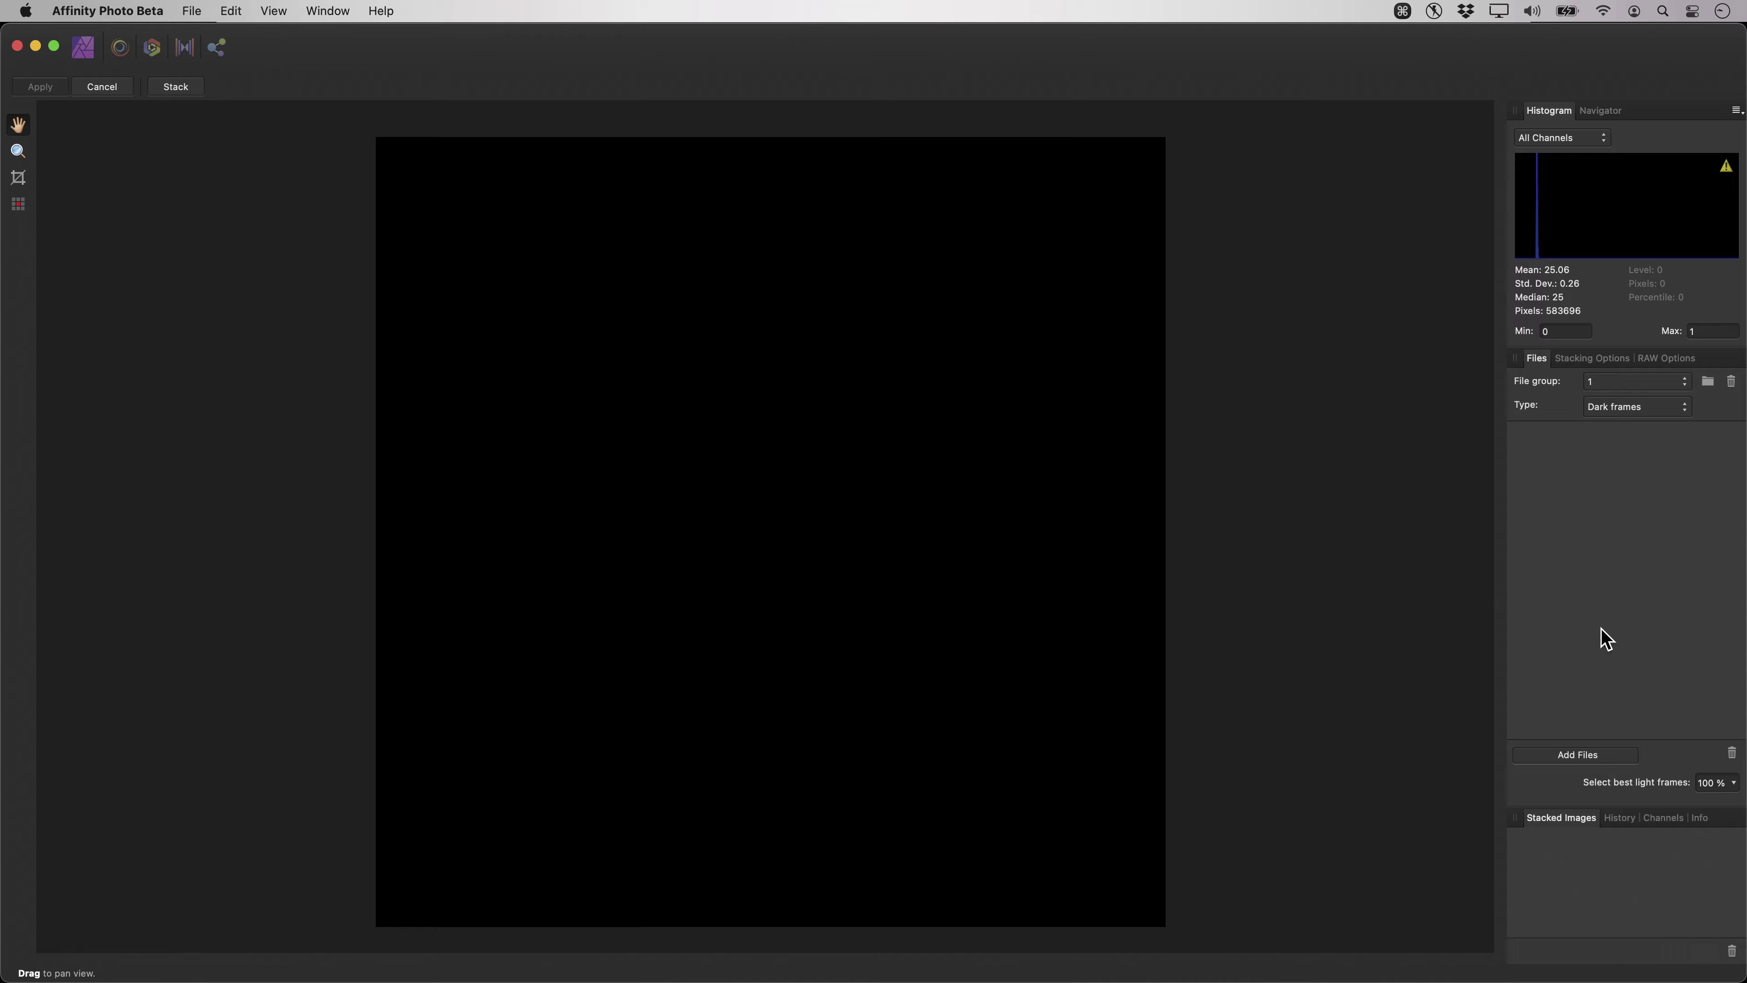
click(1582, 755)
click(920, 141)
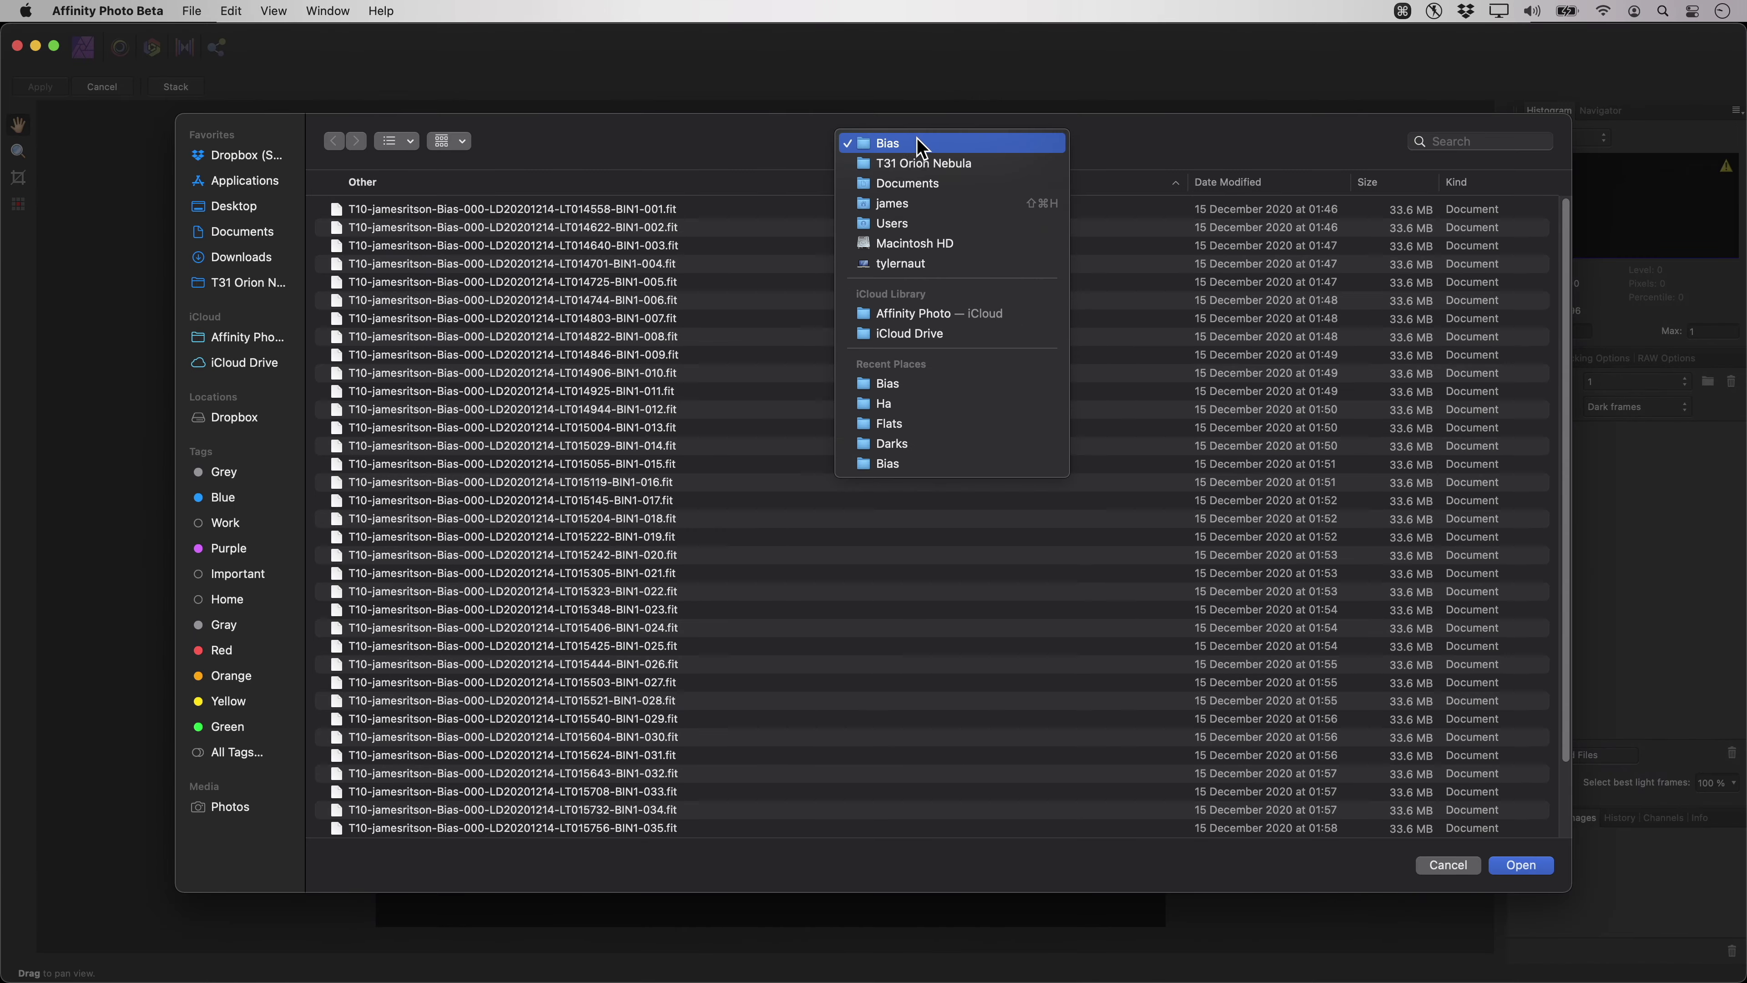
click(914, 166)
double_click(441, 230)
click(522, 206)
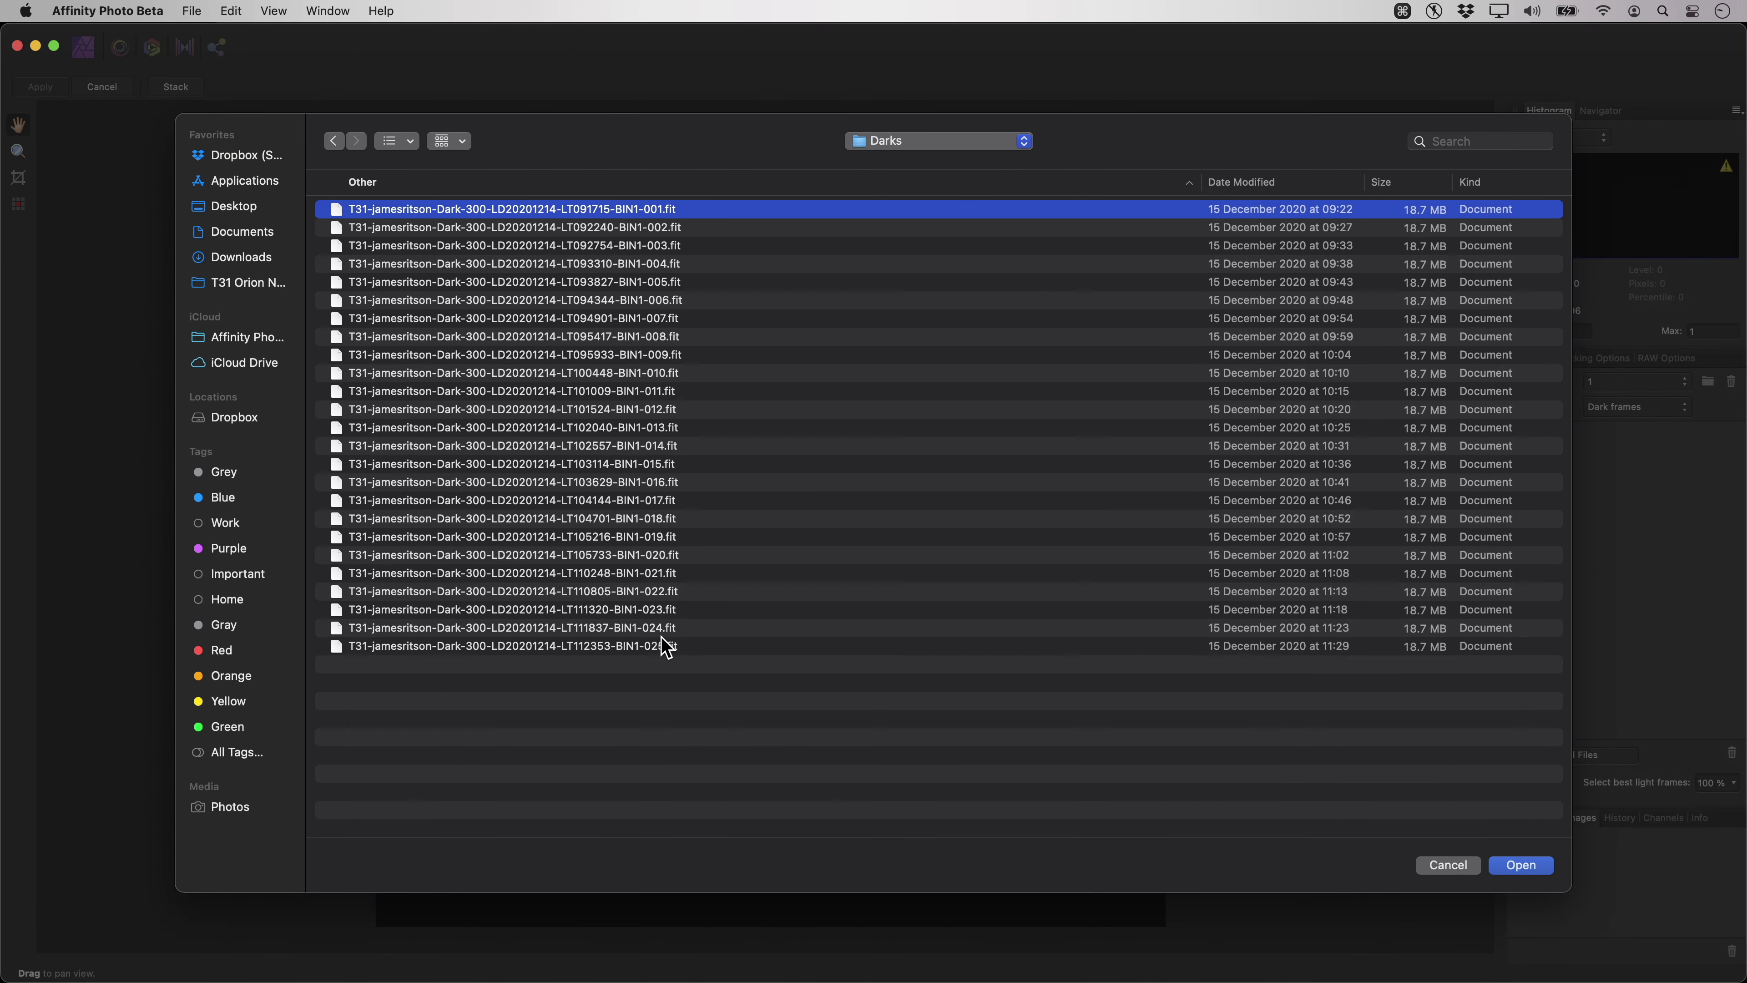
shift+click(666, 647)
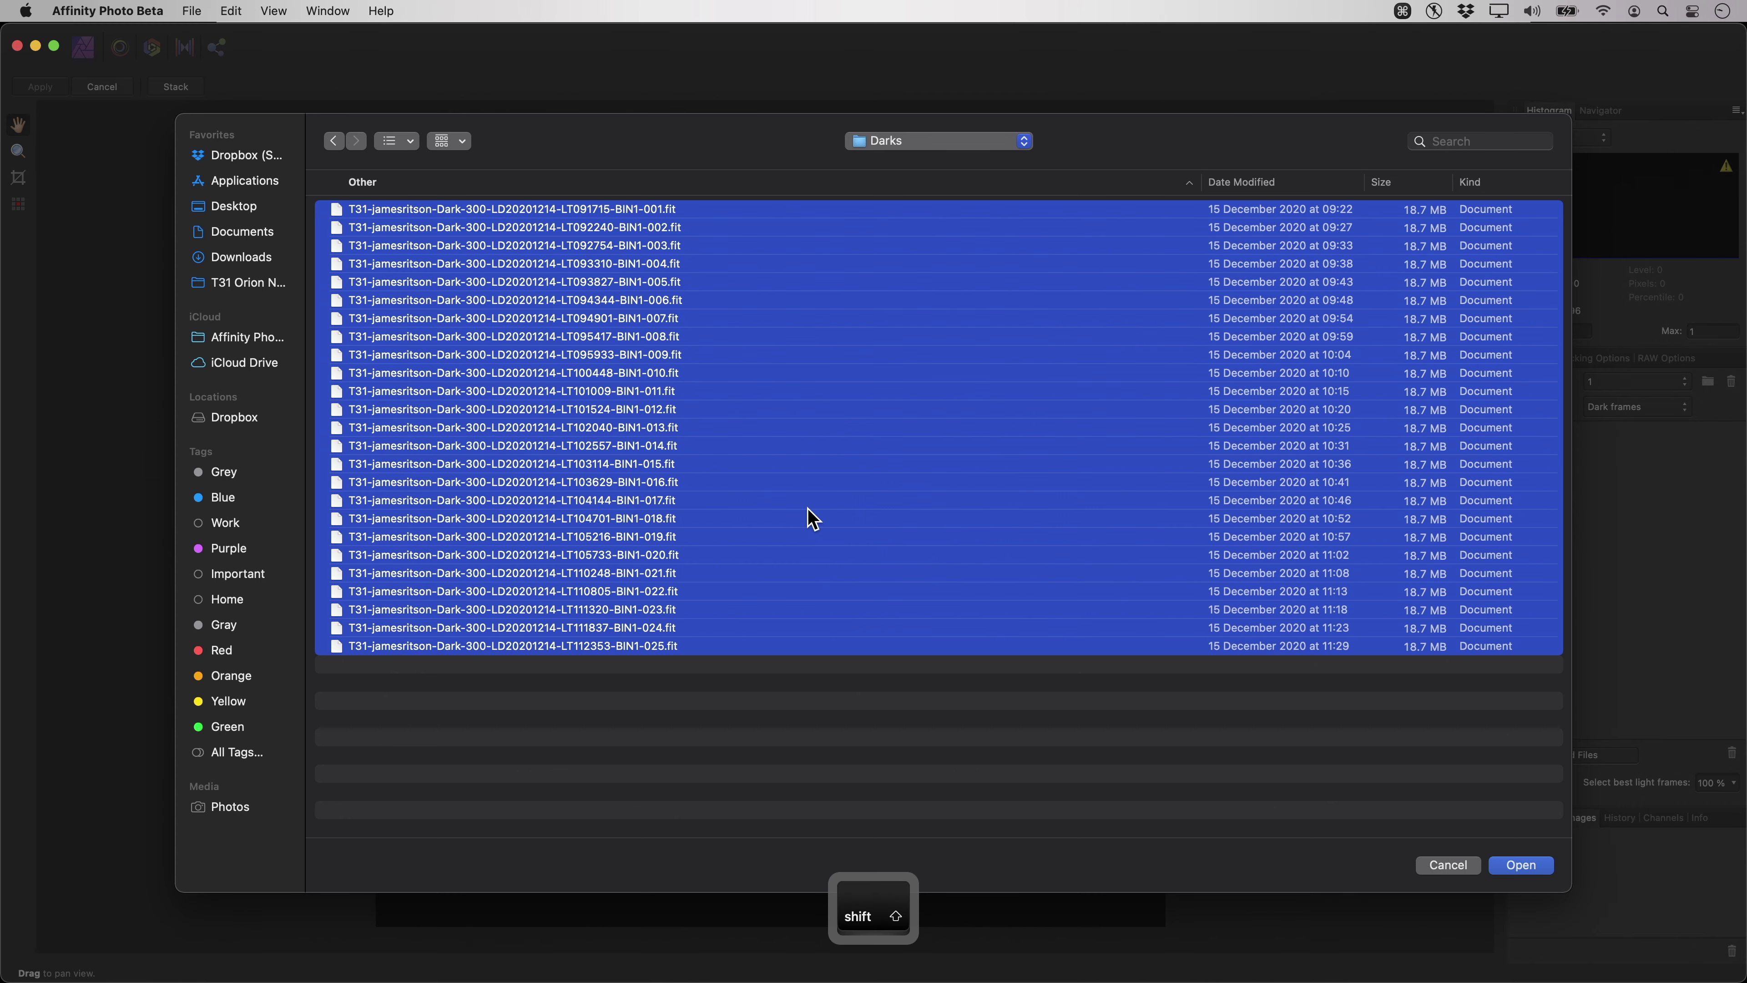
key(Return)
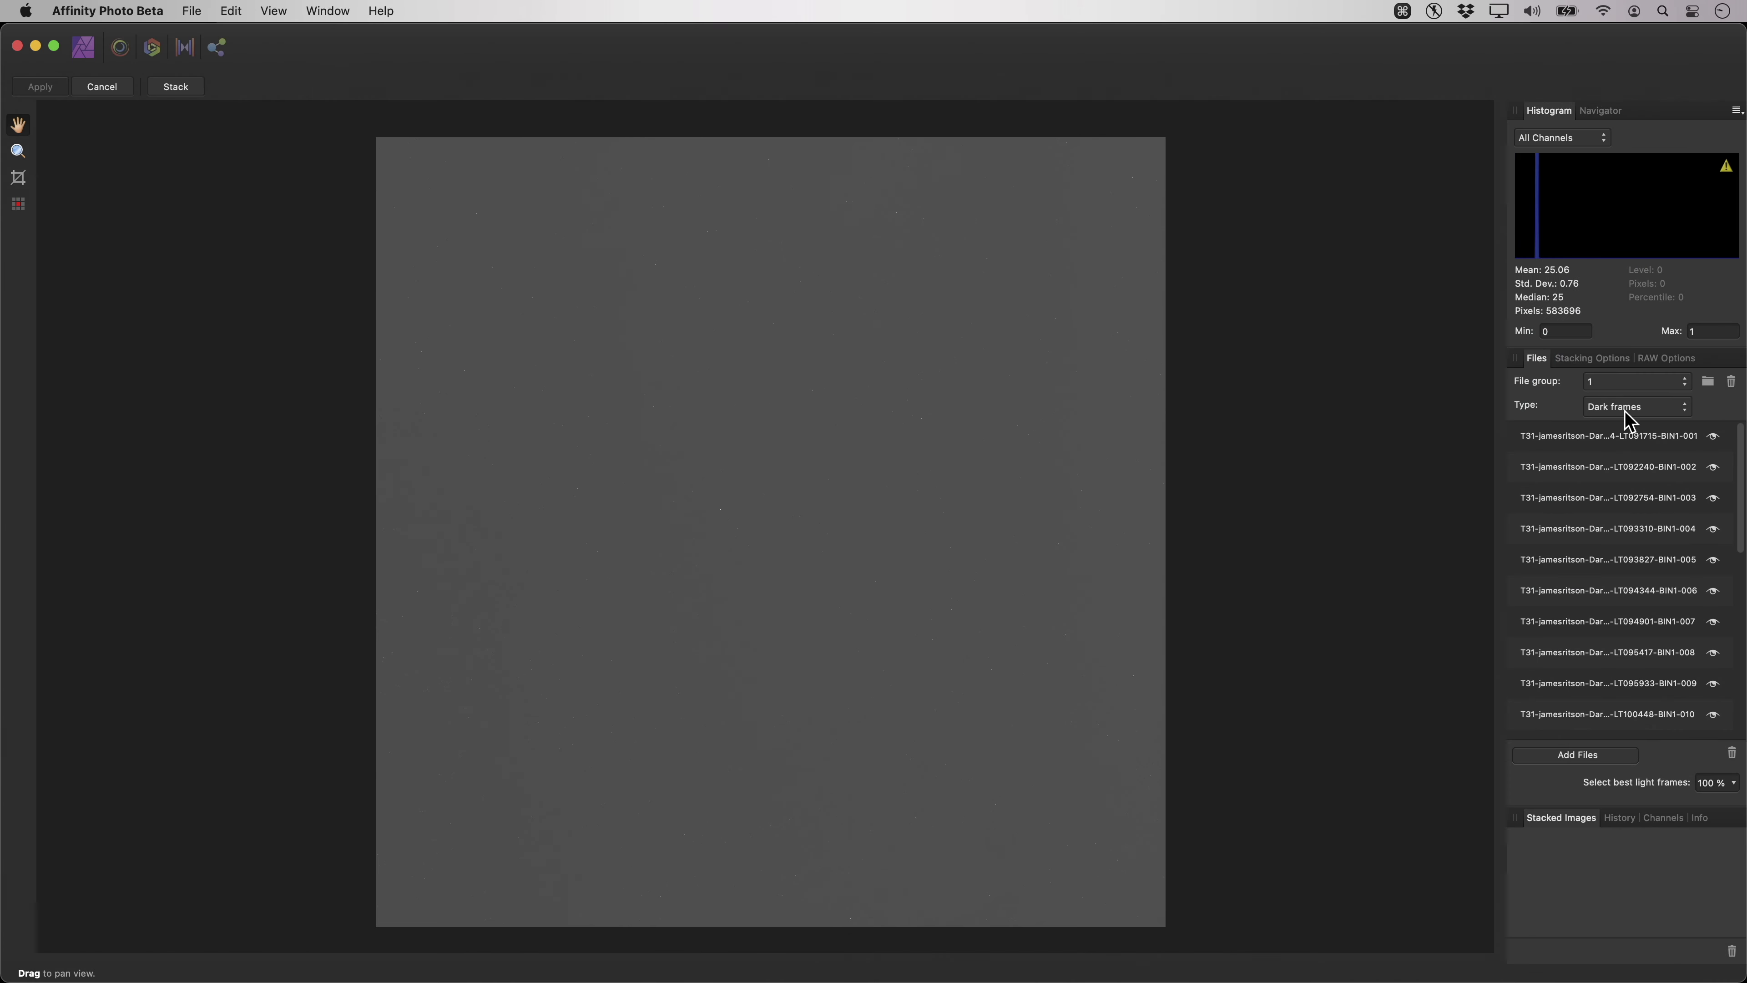
Add scope_Ha_1x1_skyflat0 to skyflat9 from the Flats > Ha folder of T31 Orion Nebula as Flat frames.
click(1628, 407)
click(1572, 444)
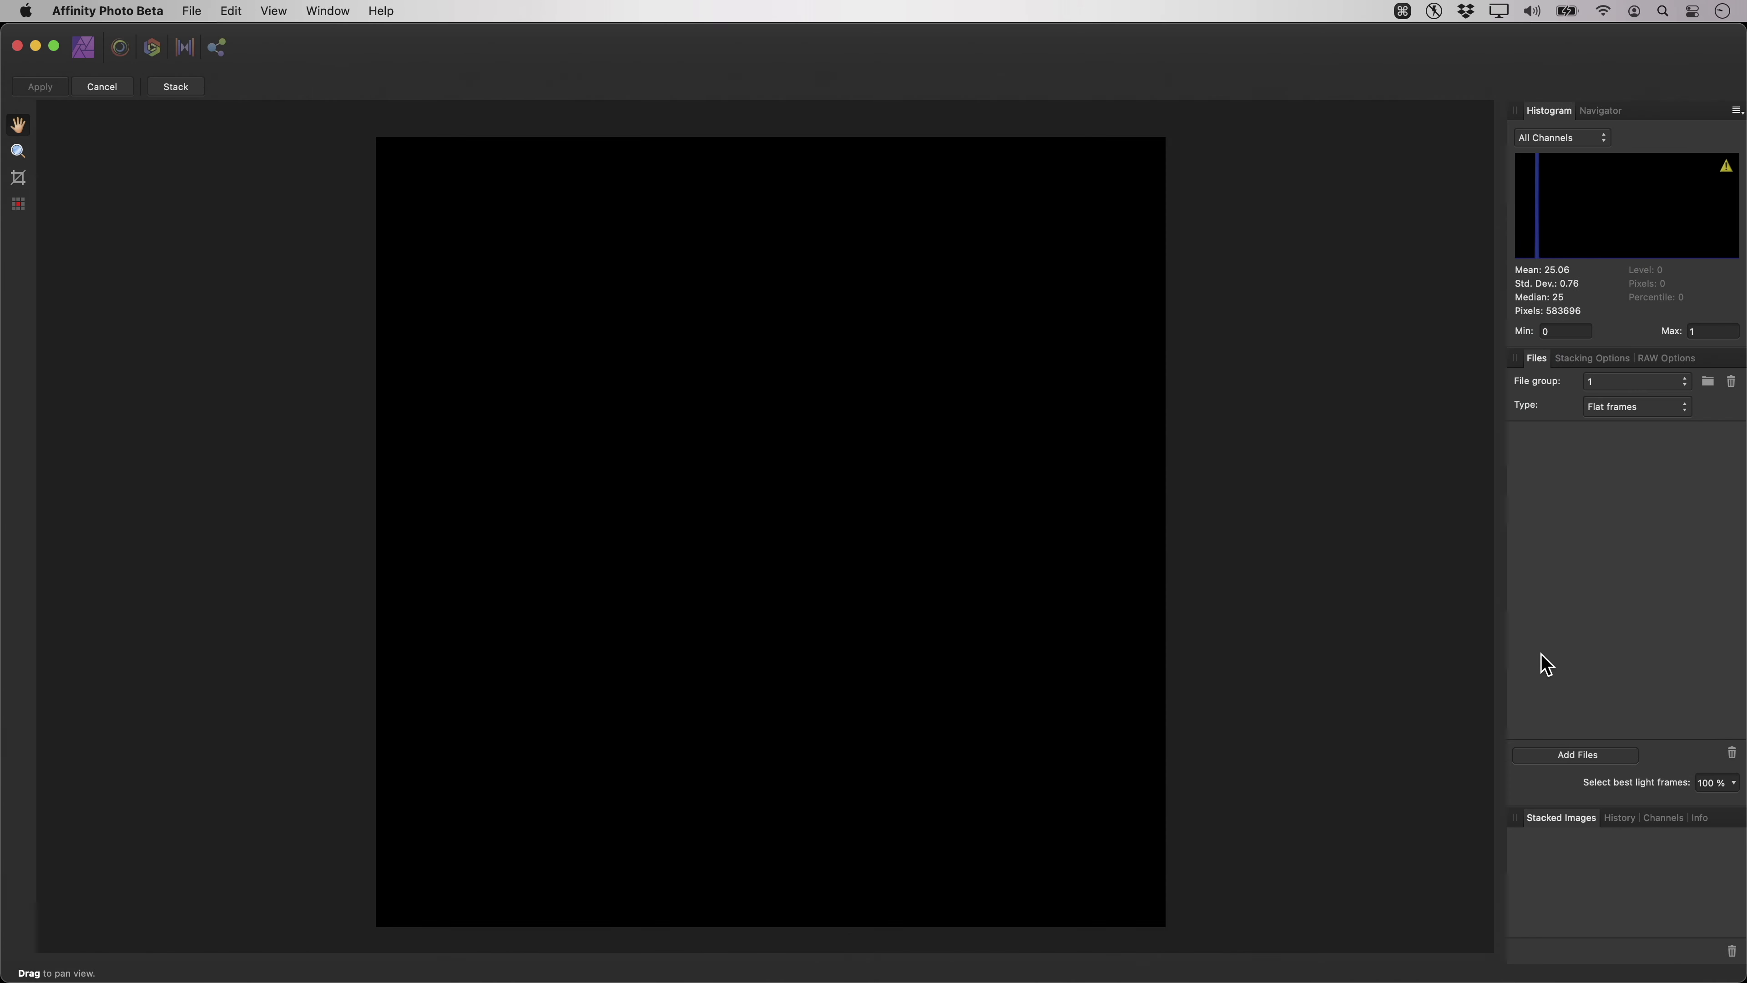
click(1572, 757)
click(894, 141)
click(894, 161)
click(419, 248)
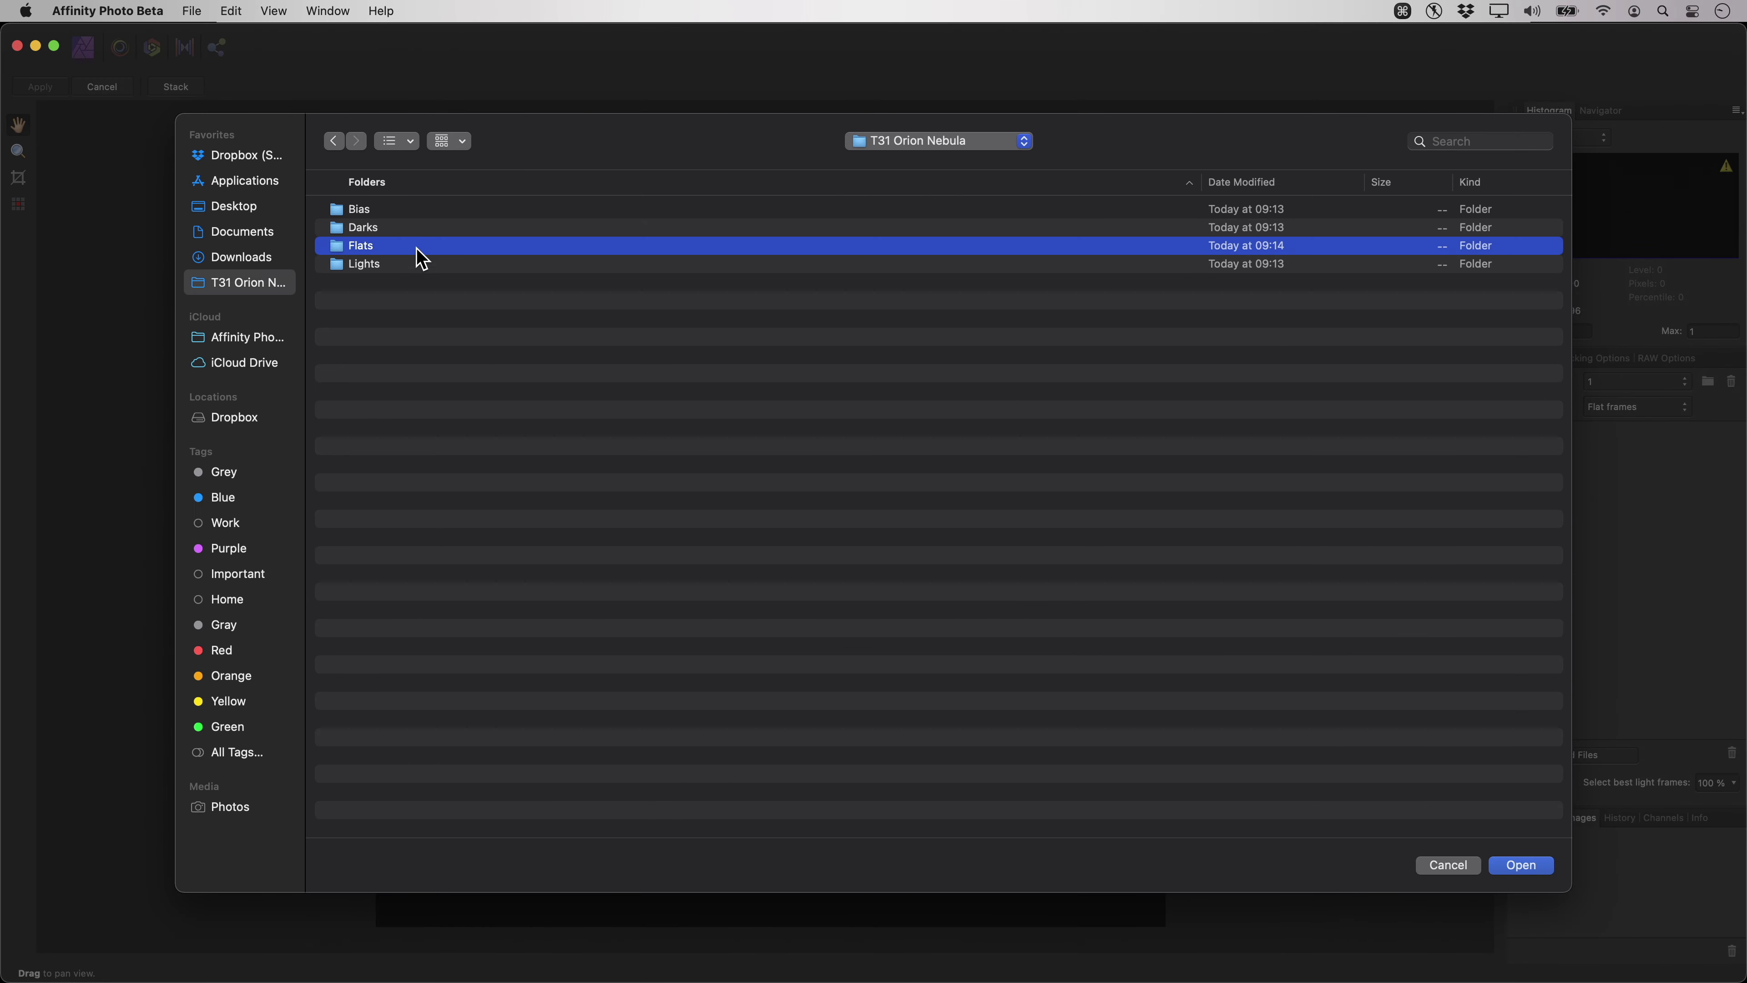
double_click(420, 249)
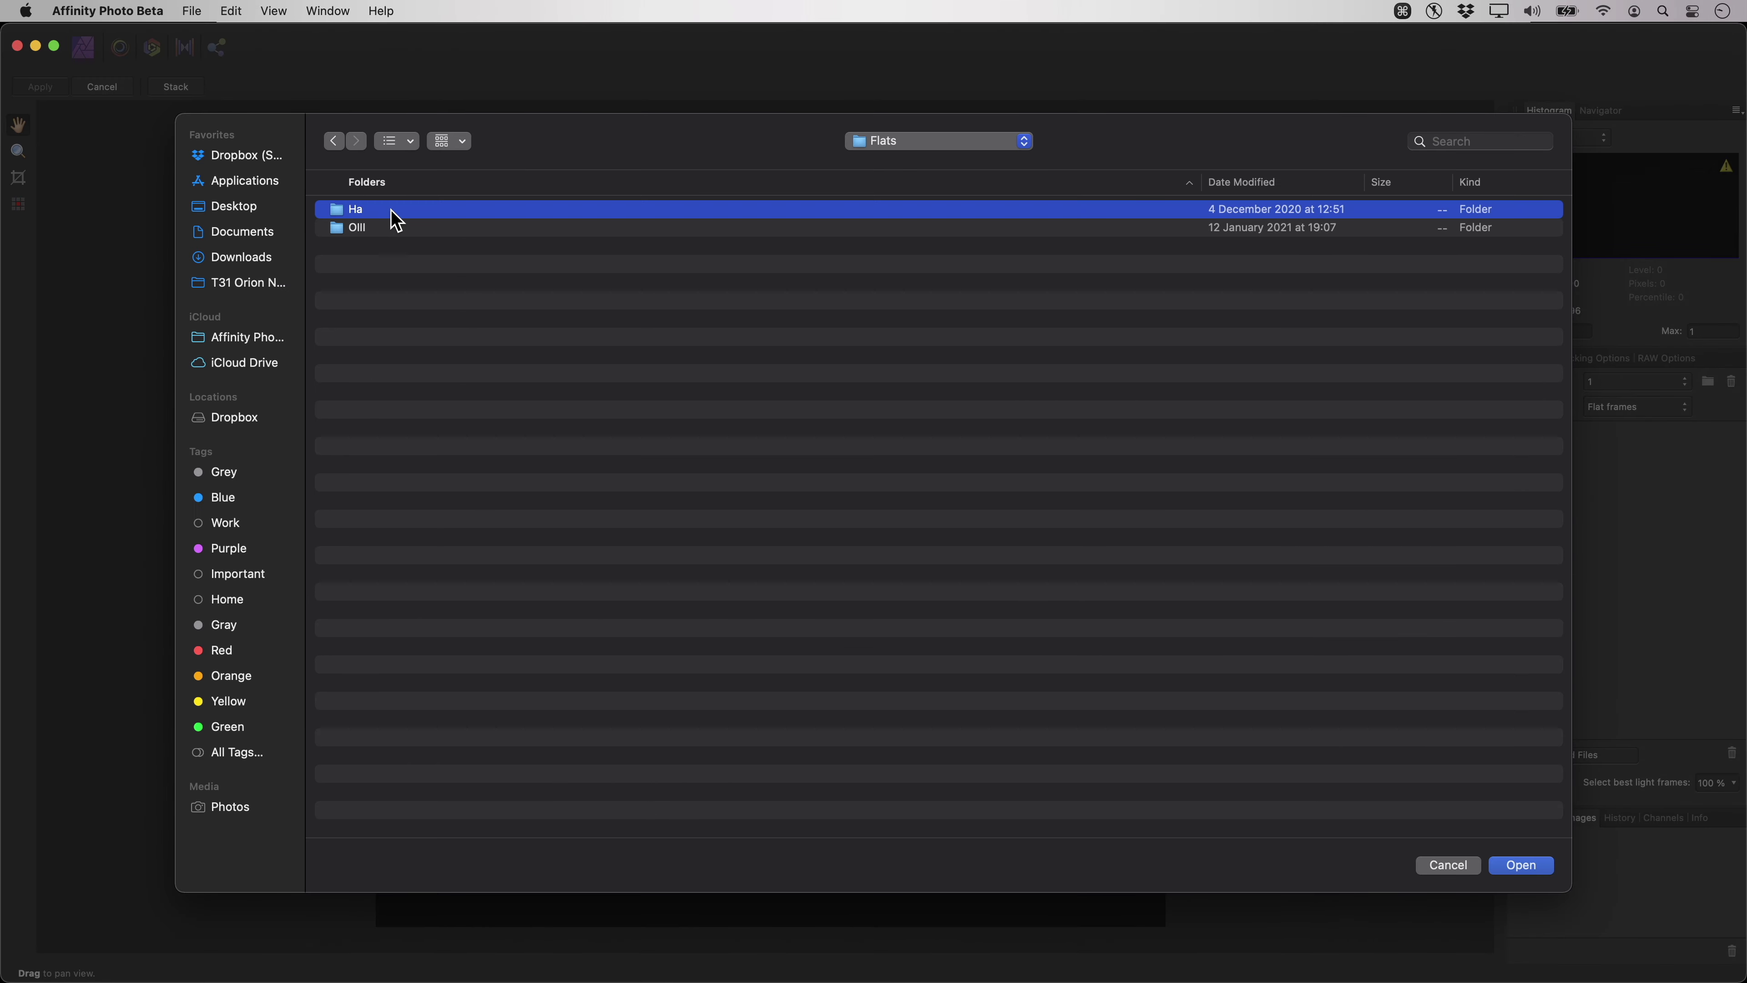
double_click(534, 209)
click(504, 211)
shift+click(481, 374)
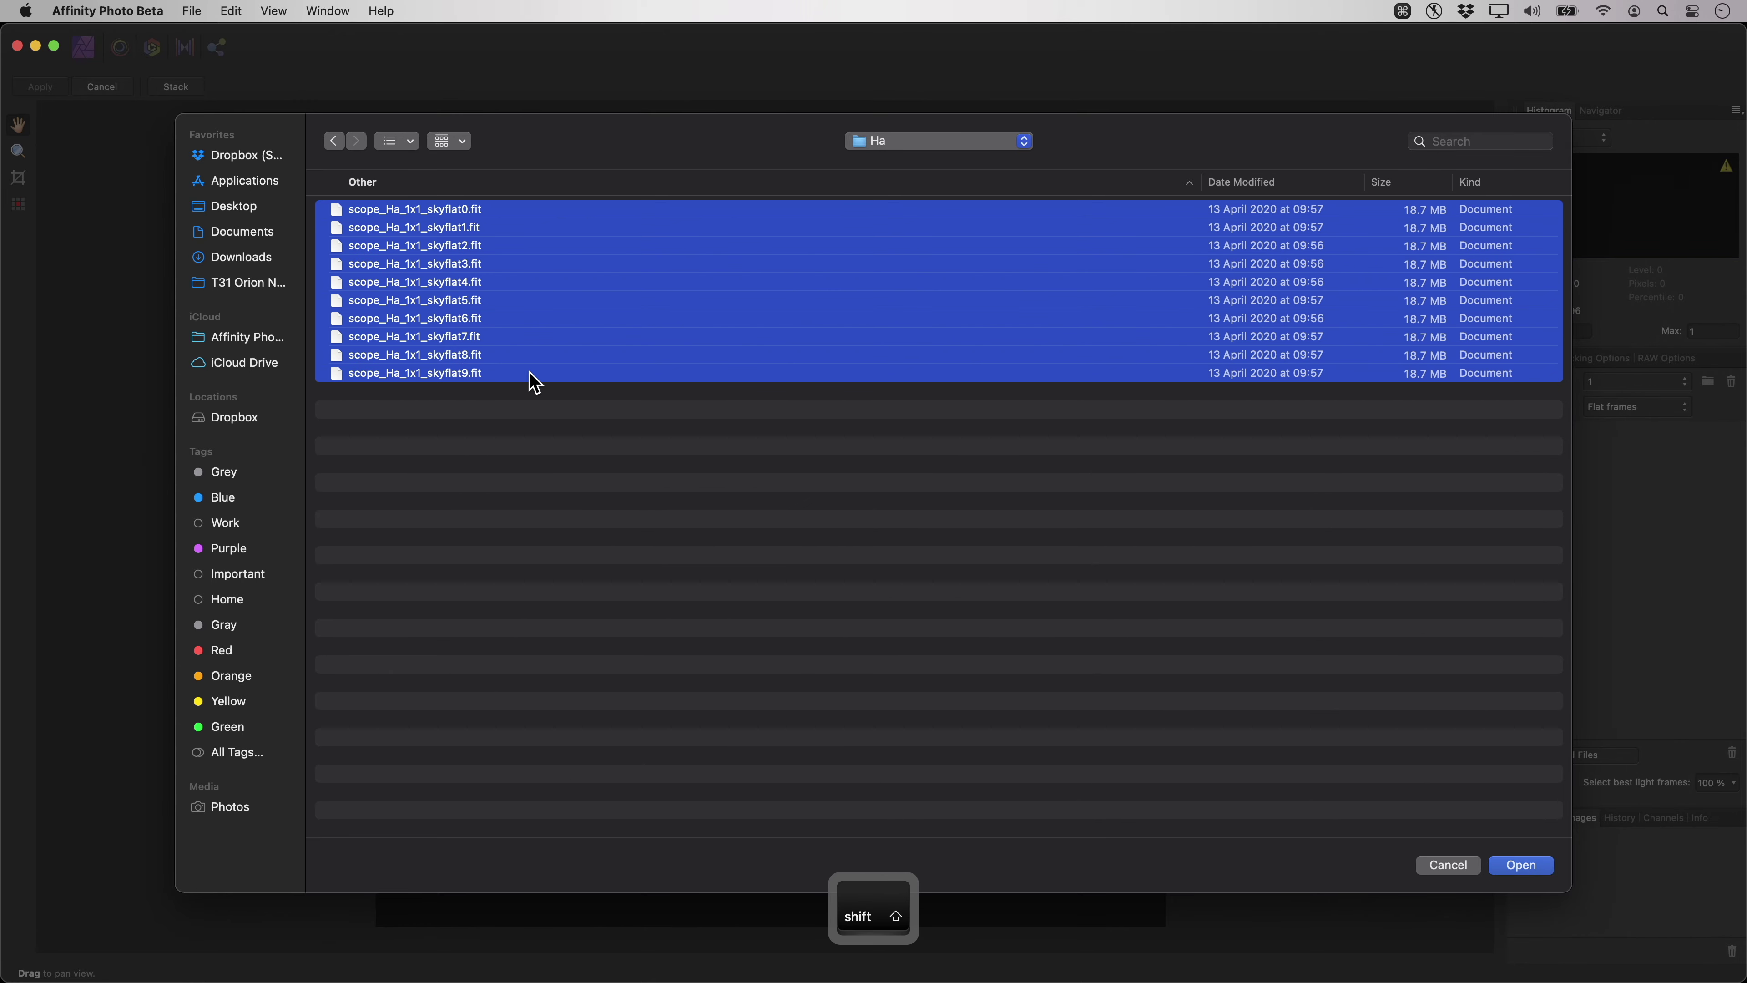
key(Return)
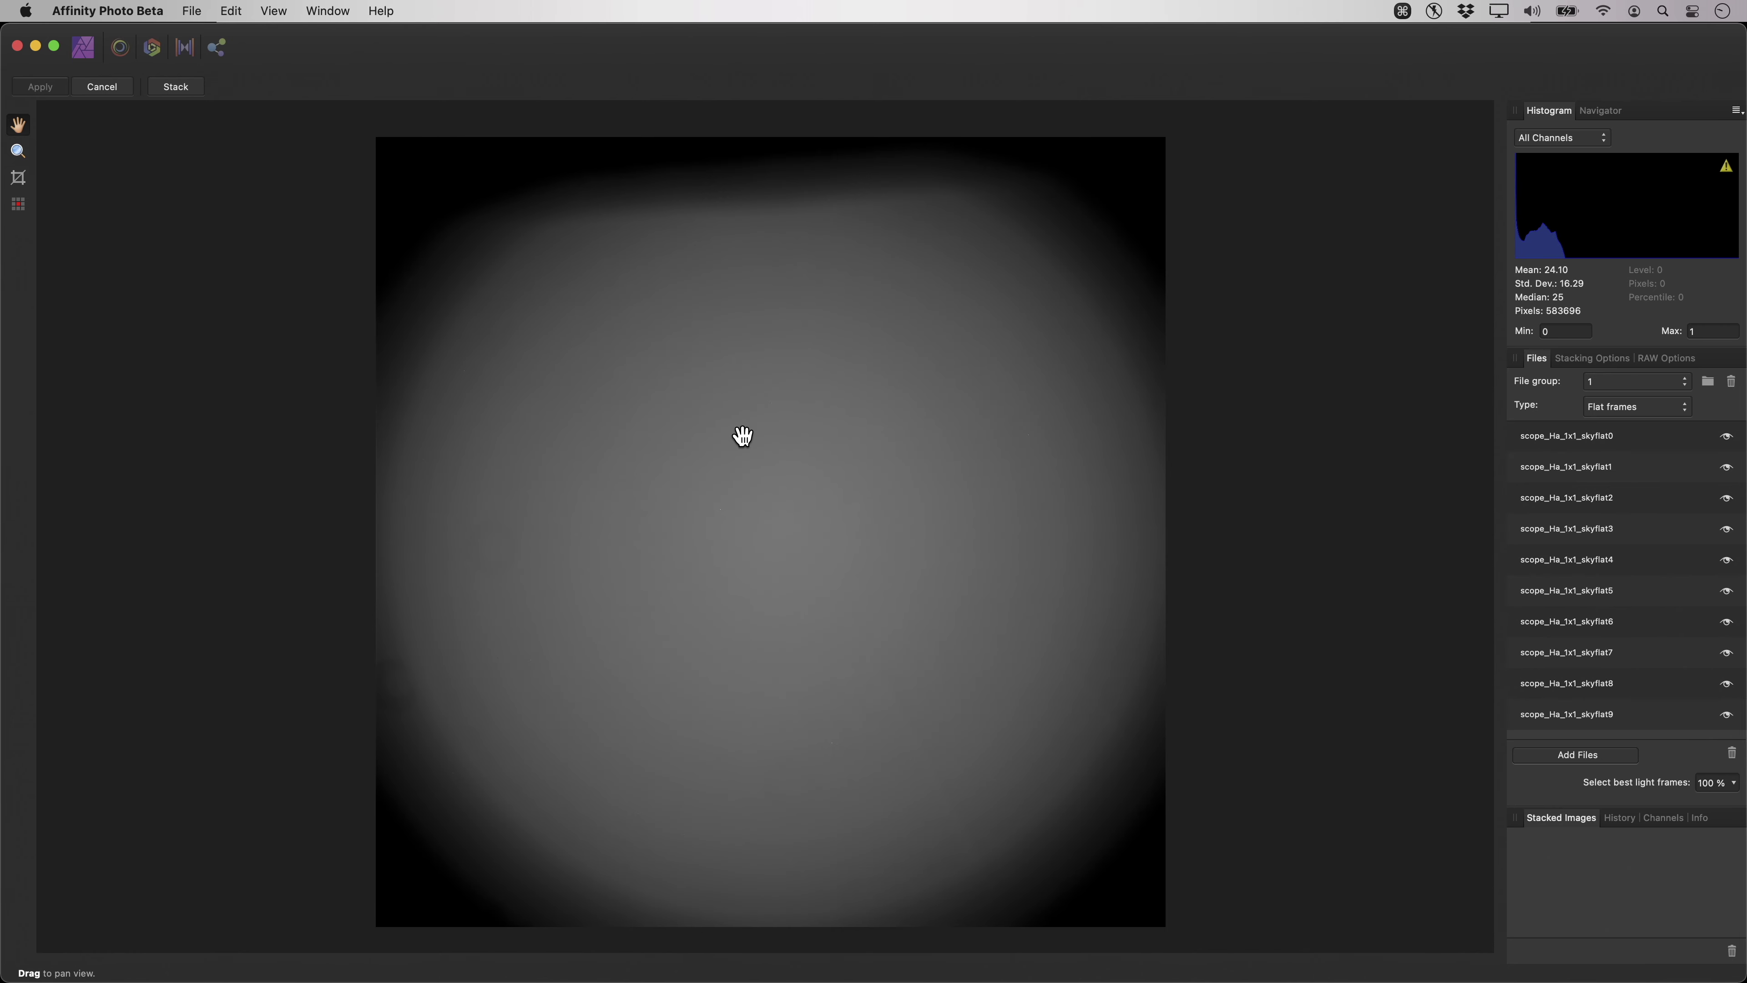
Review the added bias frames, and examine the dark frame preview up close for individual bright pixels.
click(1659, 412)
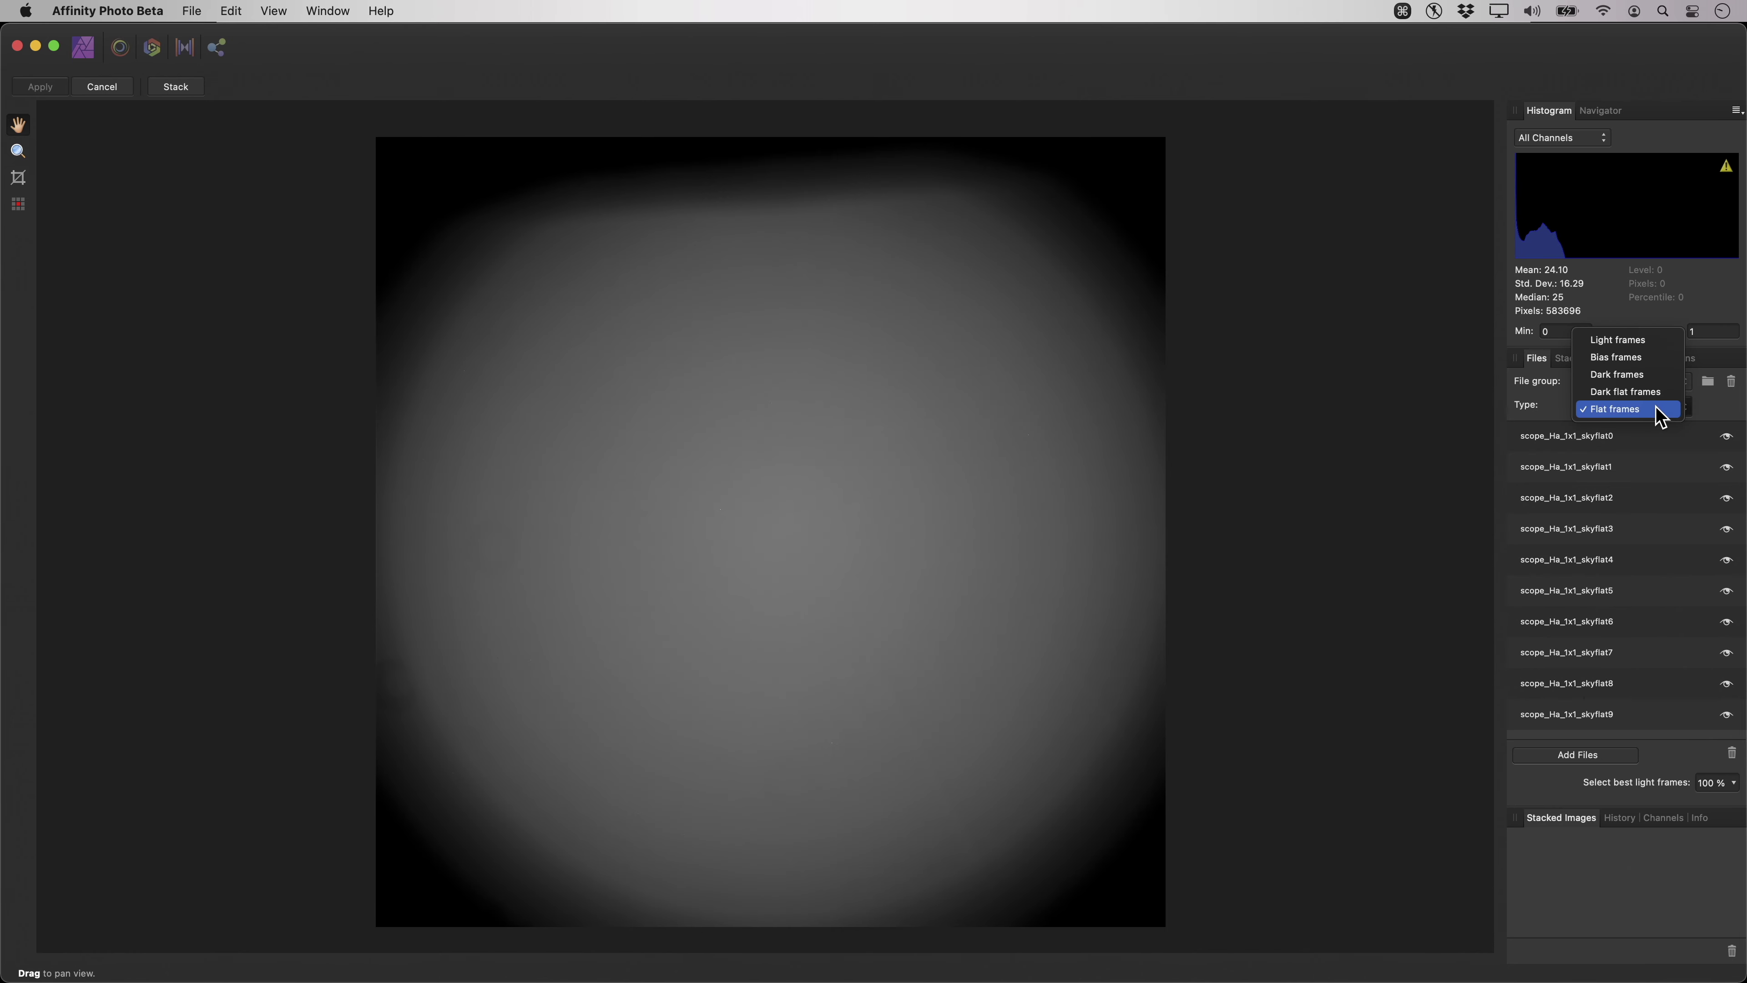
click(1649, 360)
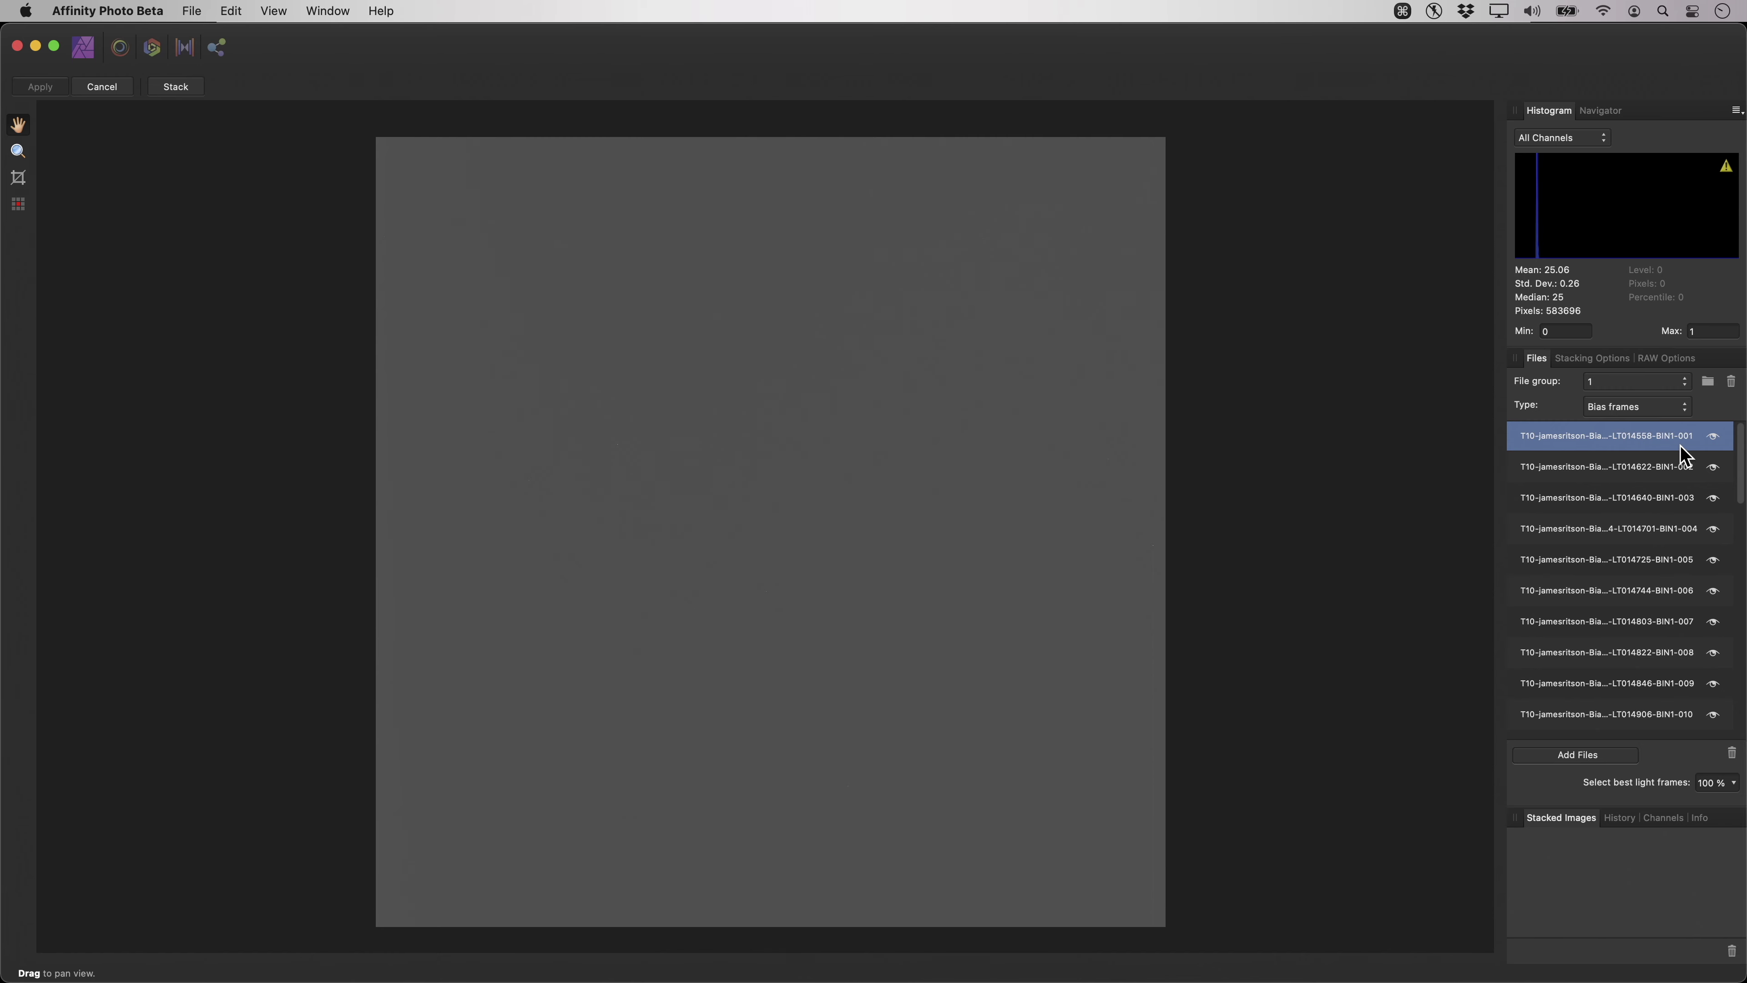
drag(1742, 457, 1742, 564)
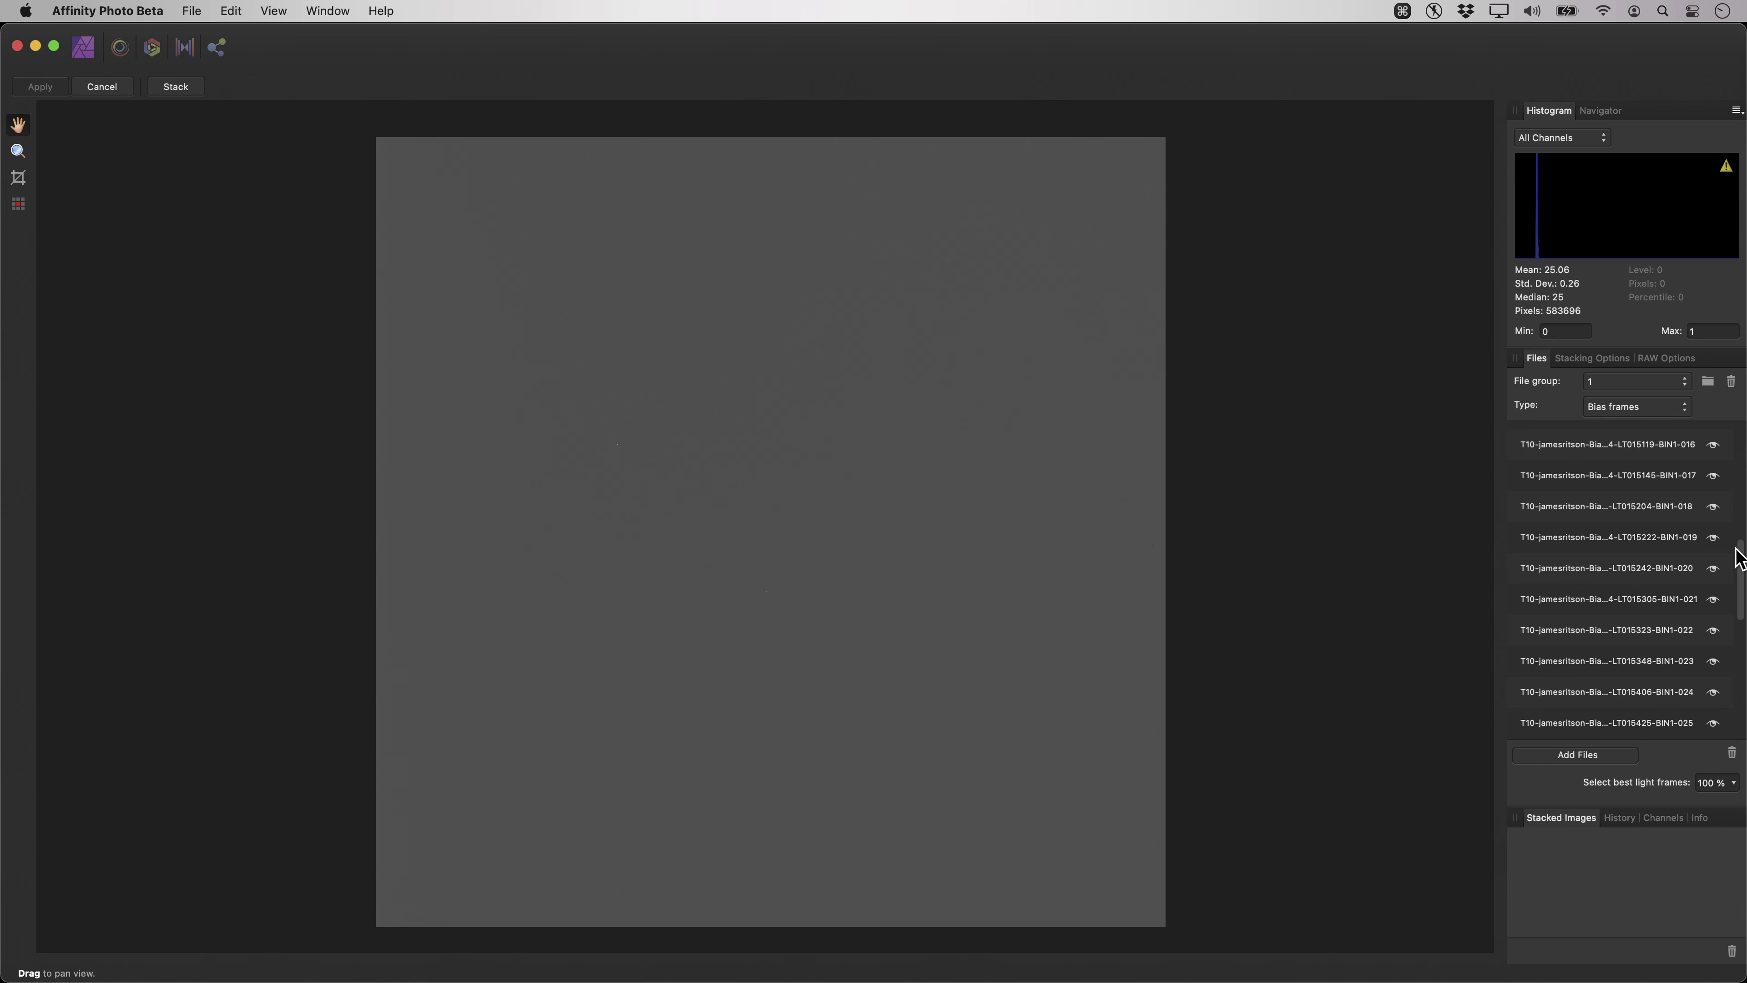
click(1669, 407)
click(1667, 427)
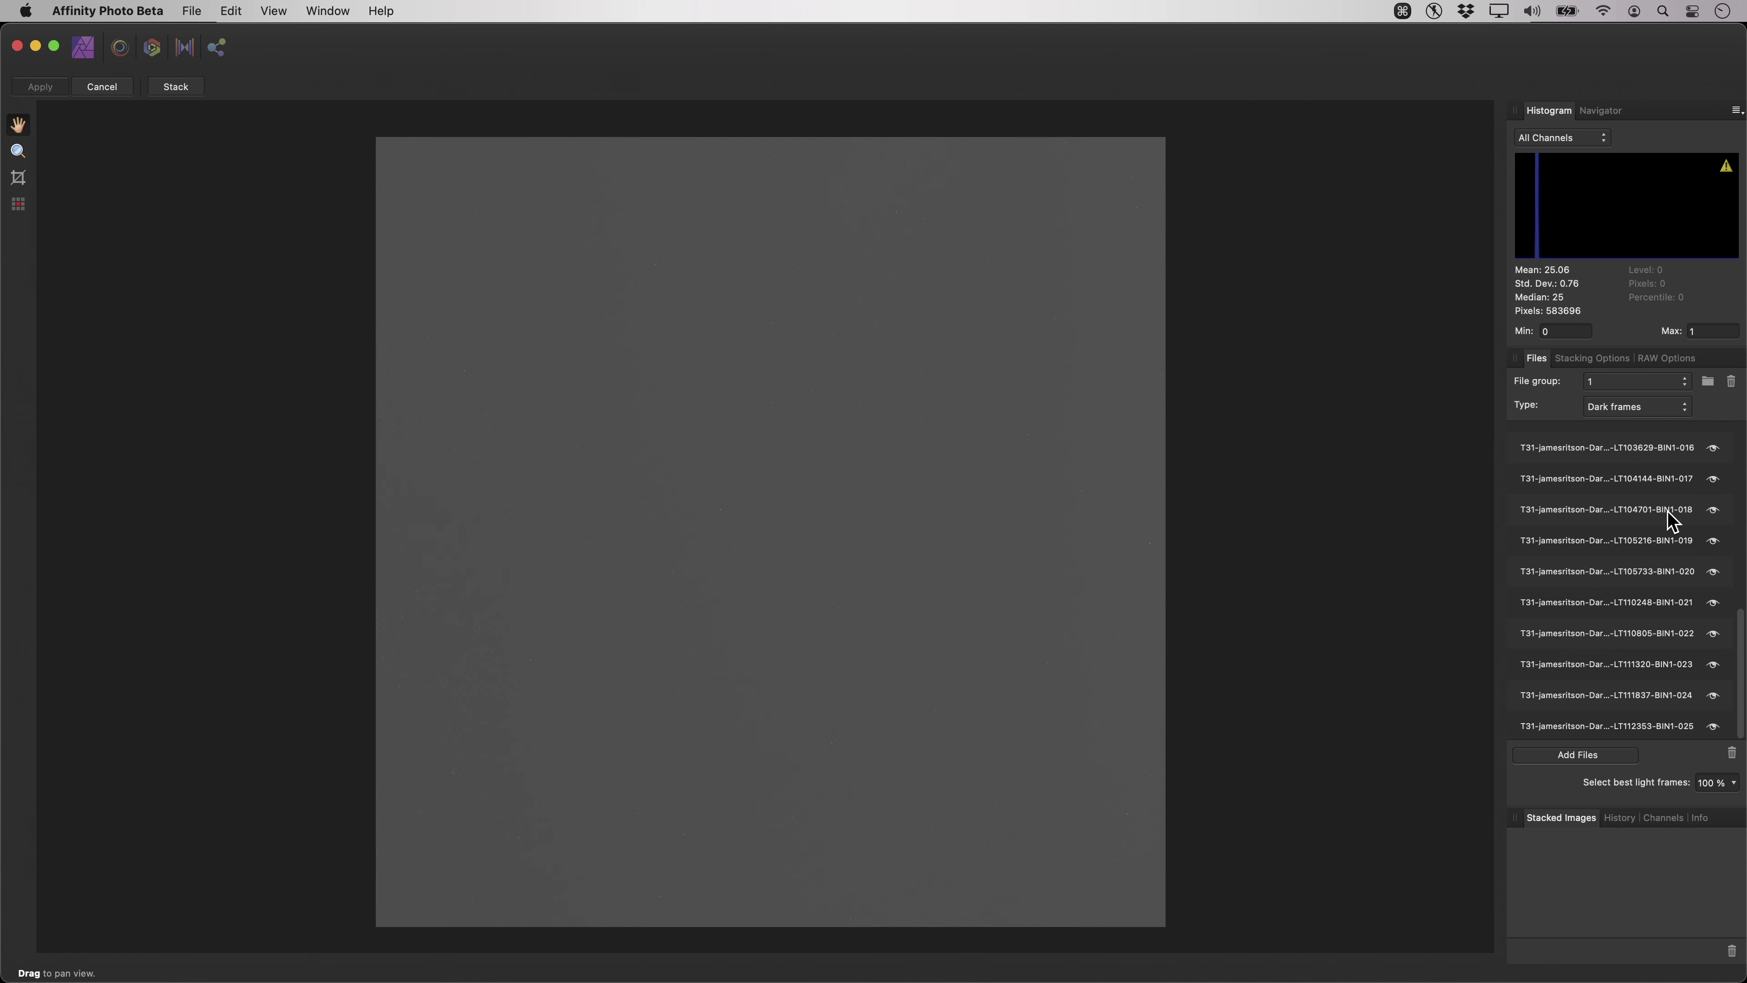
scroll(719, 532, up, 5)
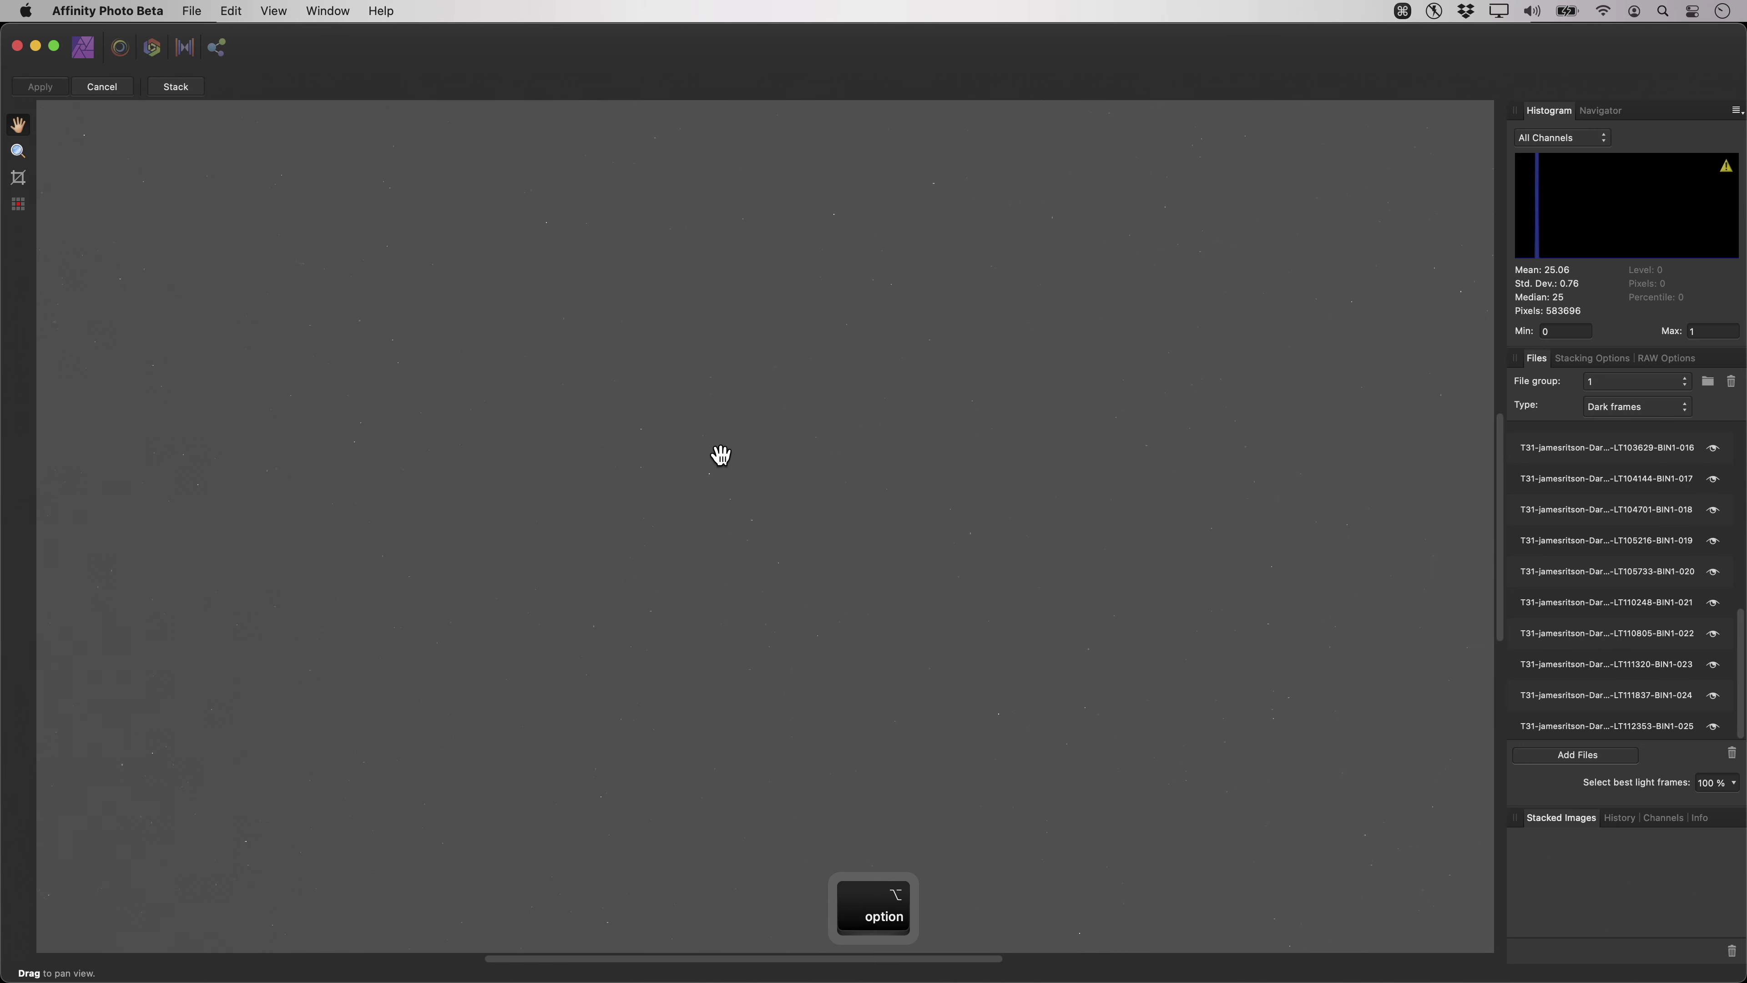
scroll(718, 461, up, 2)
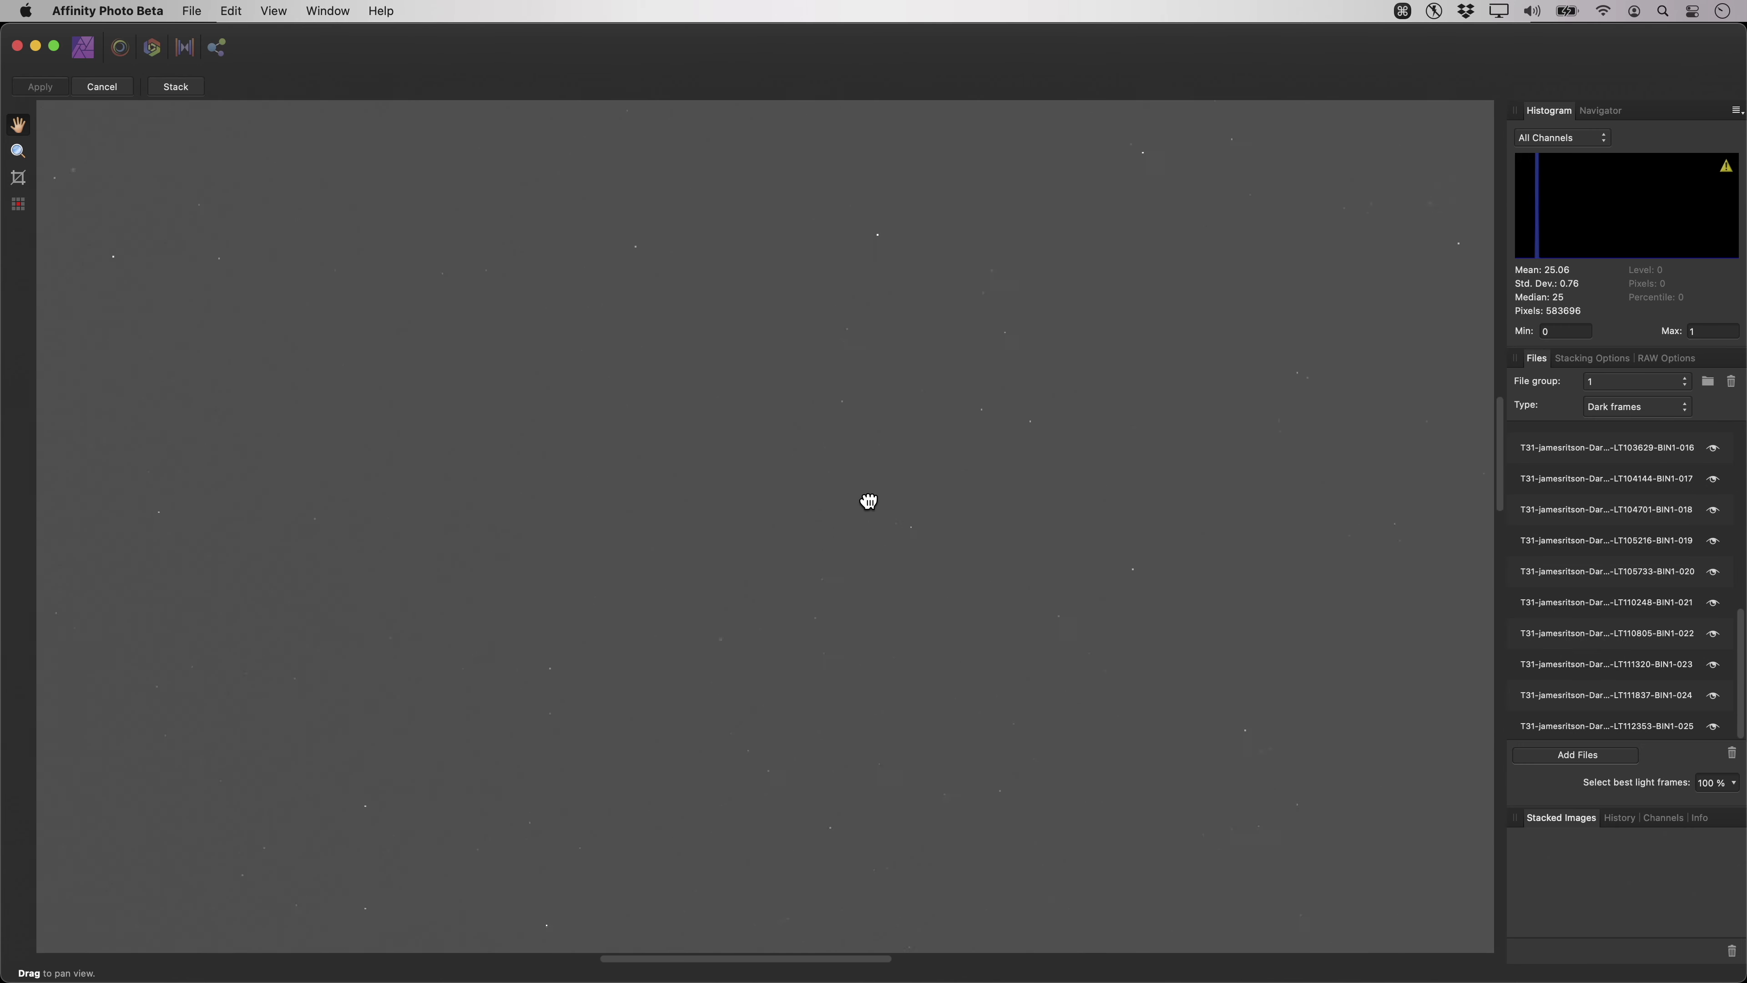
scroll(811, 566, up, 2)
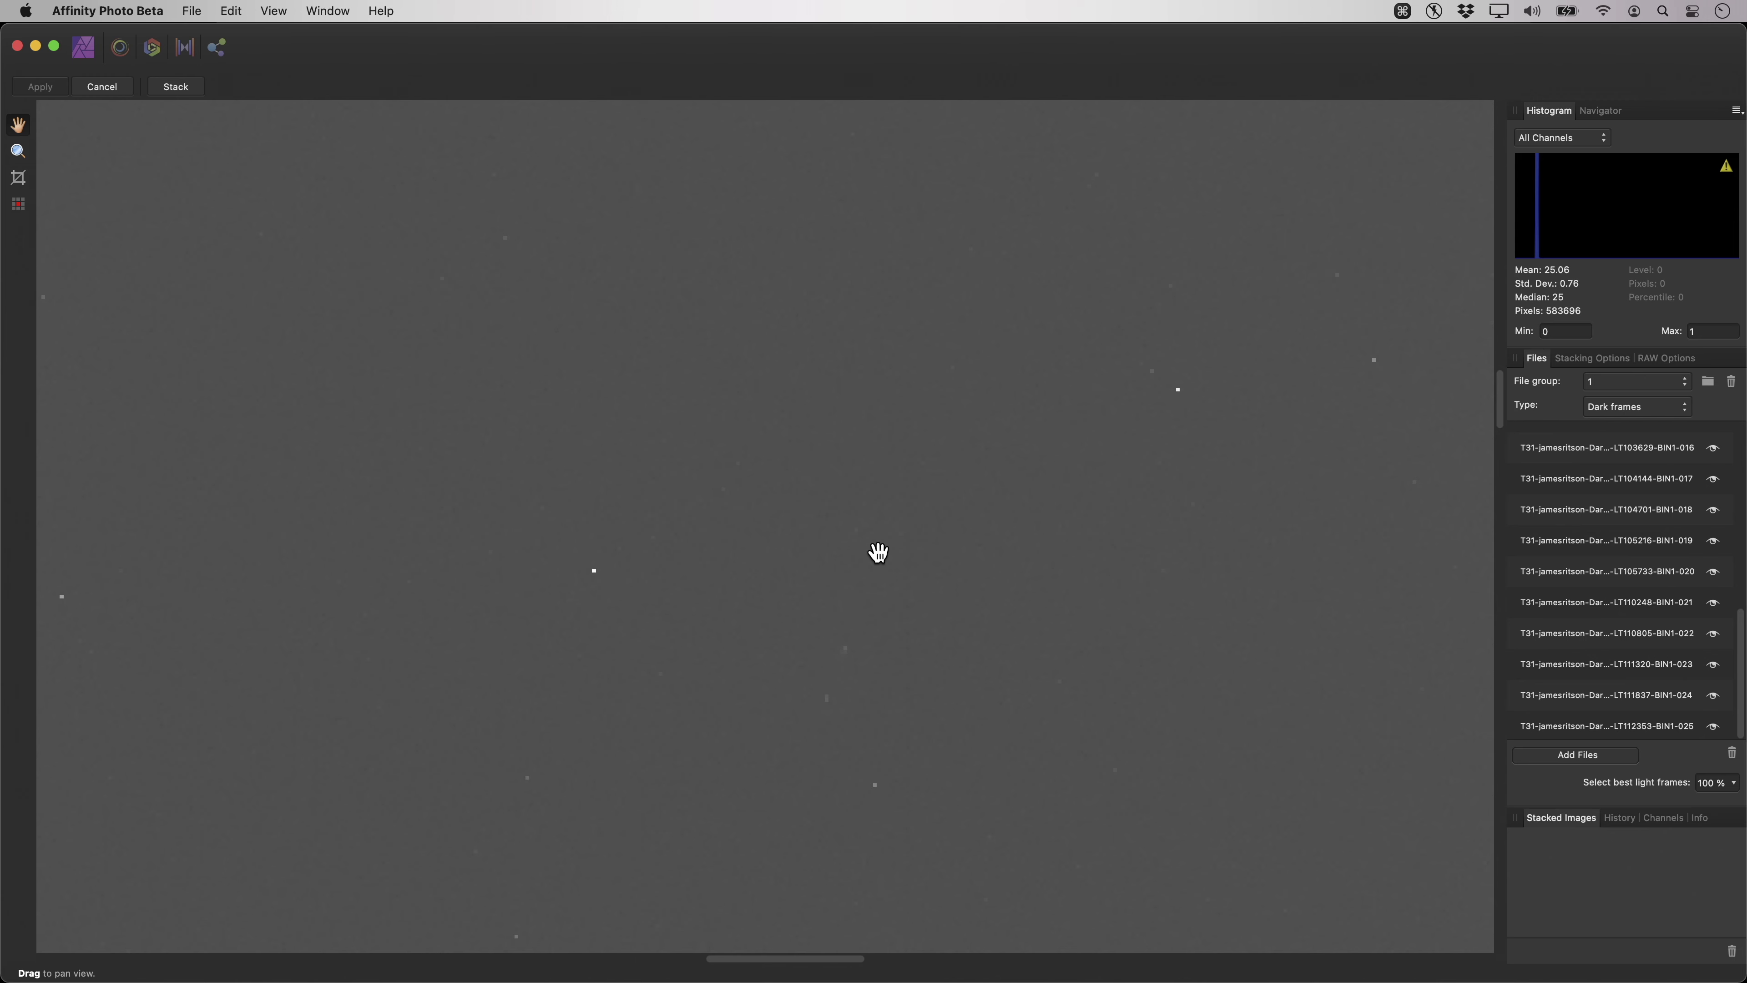
Review the Dark flat frames and Flat frames lists, and examine the scope_Ha_1x1_skyflat0 preview up close for vignetting and bright pixels.
key(super+0)
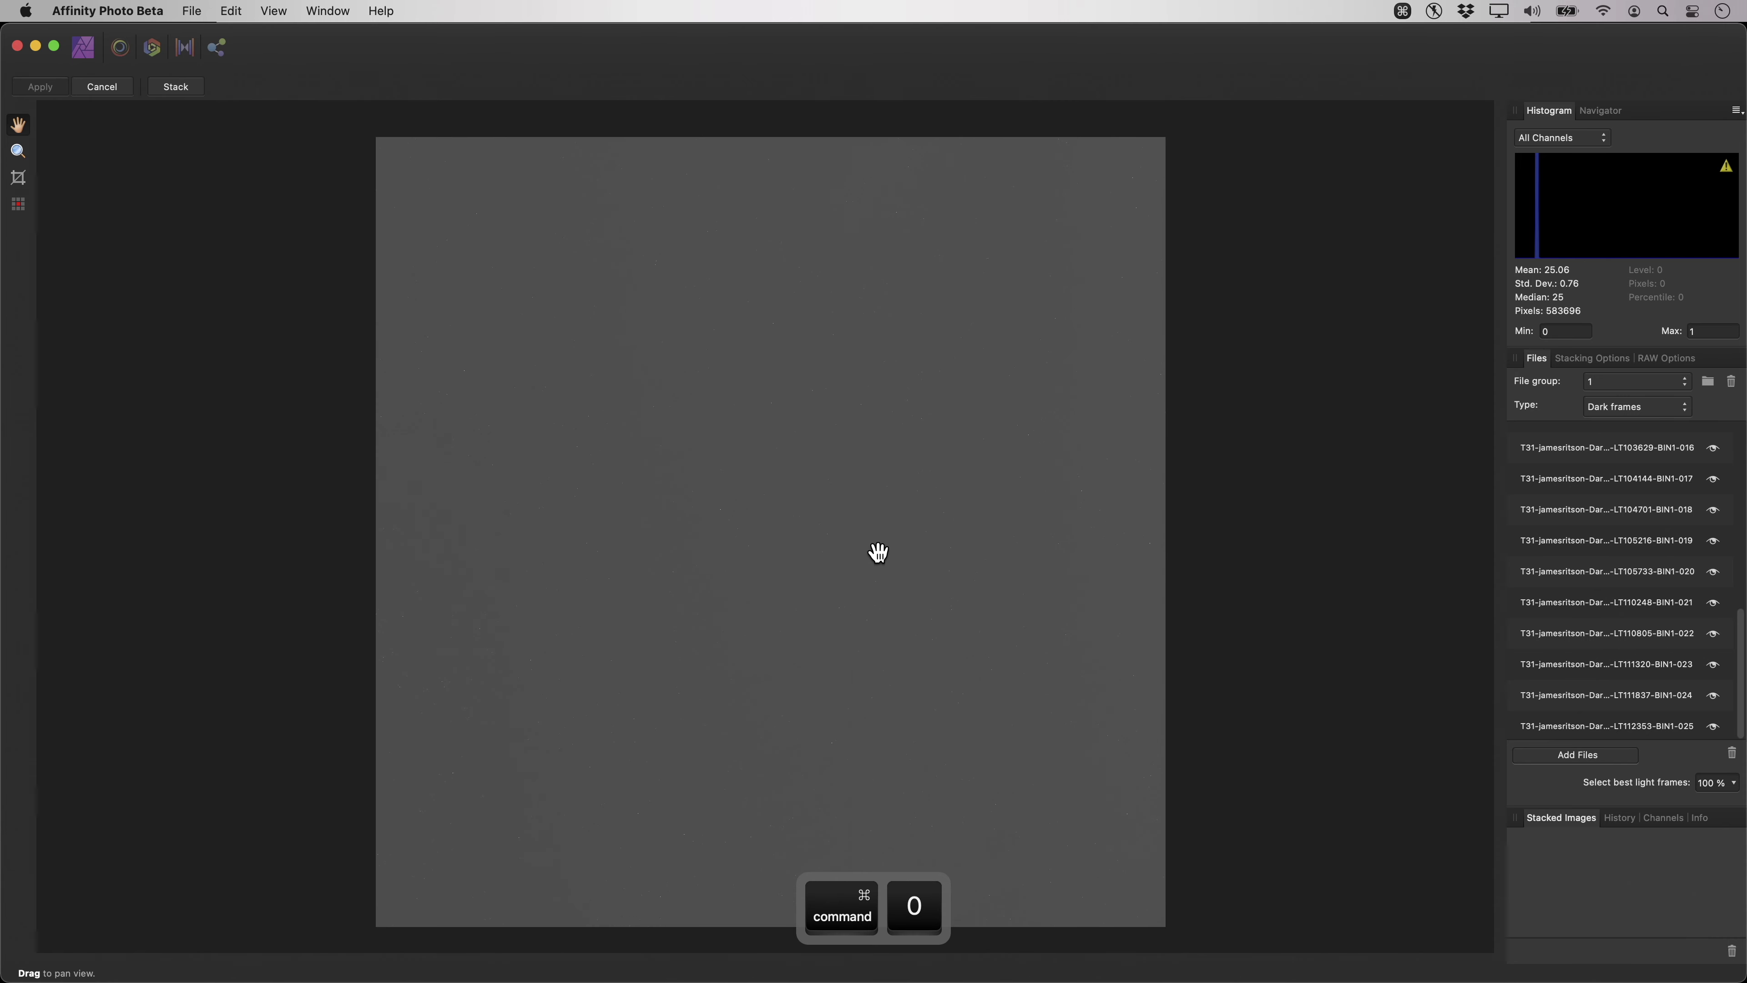
click(1683, 408)
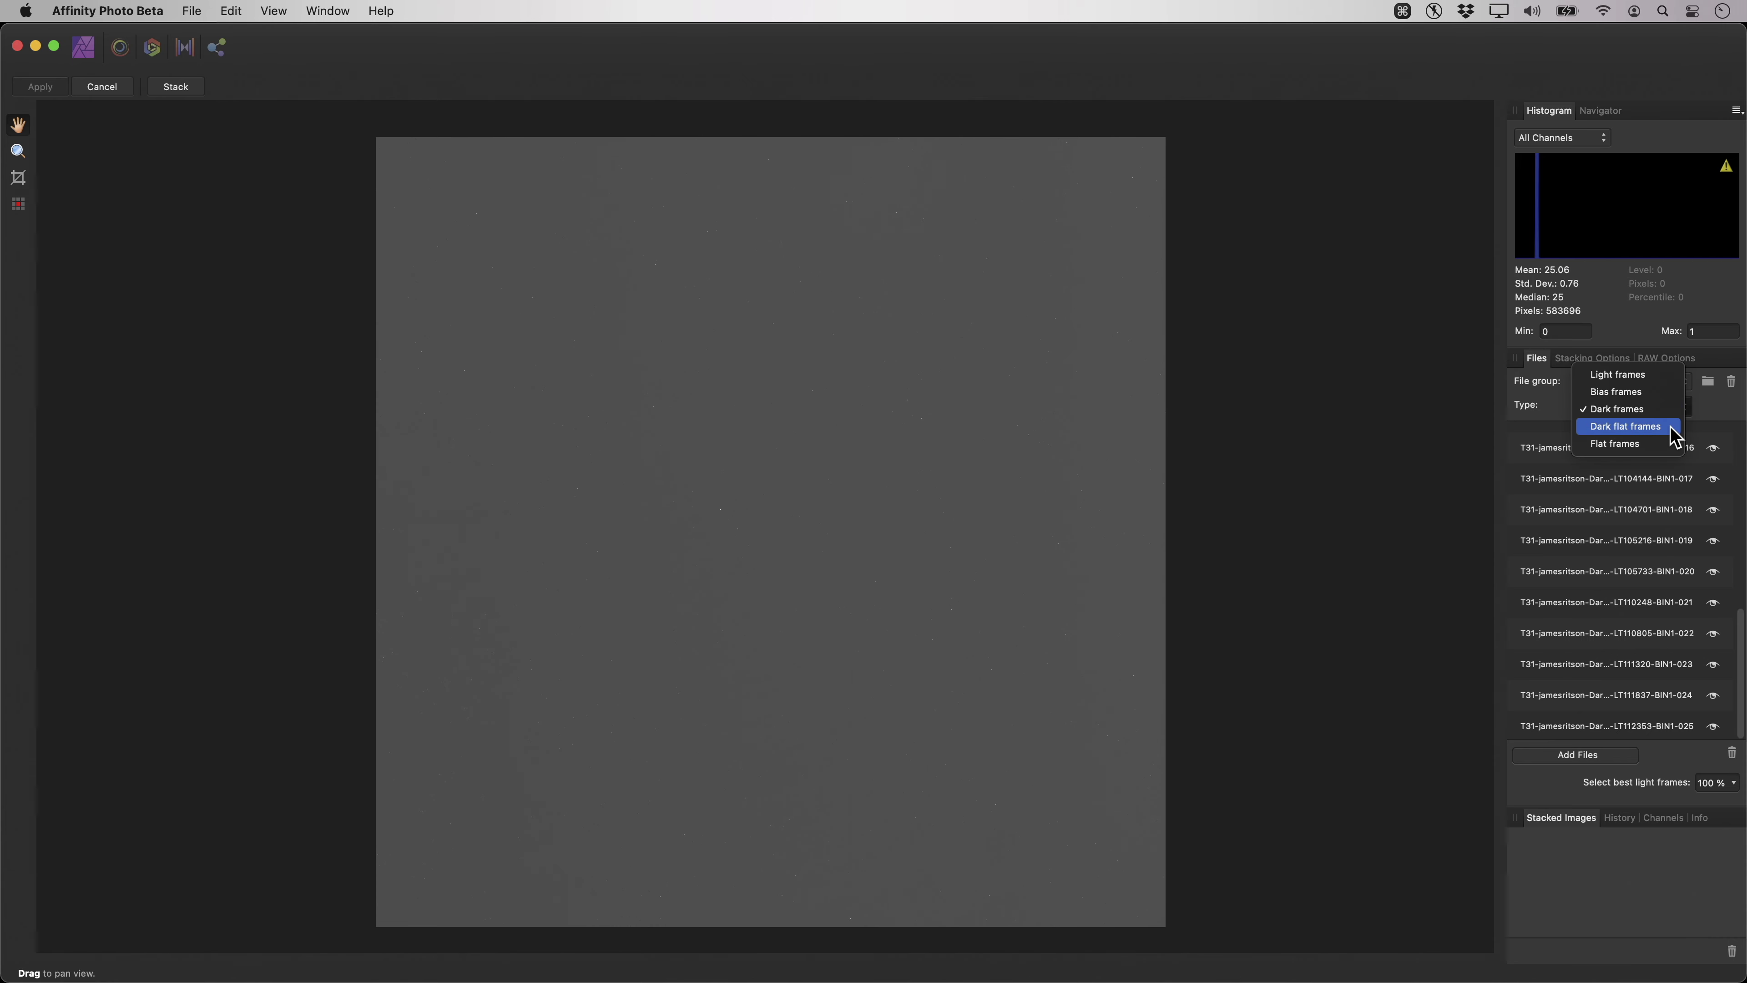
click(1671, 427)
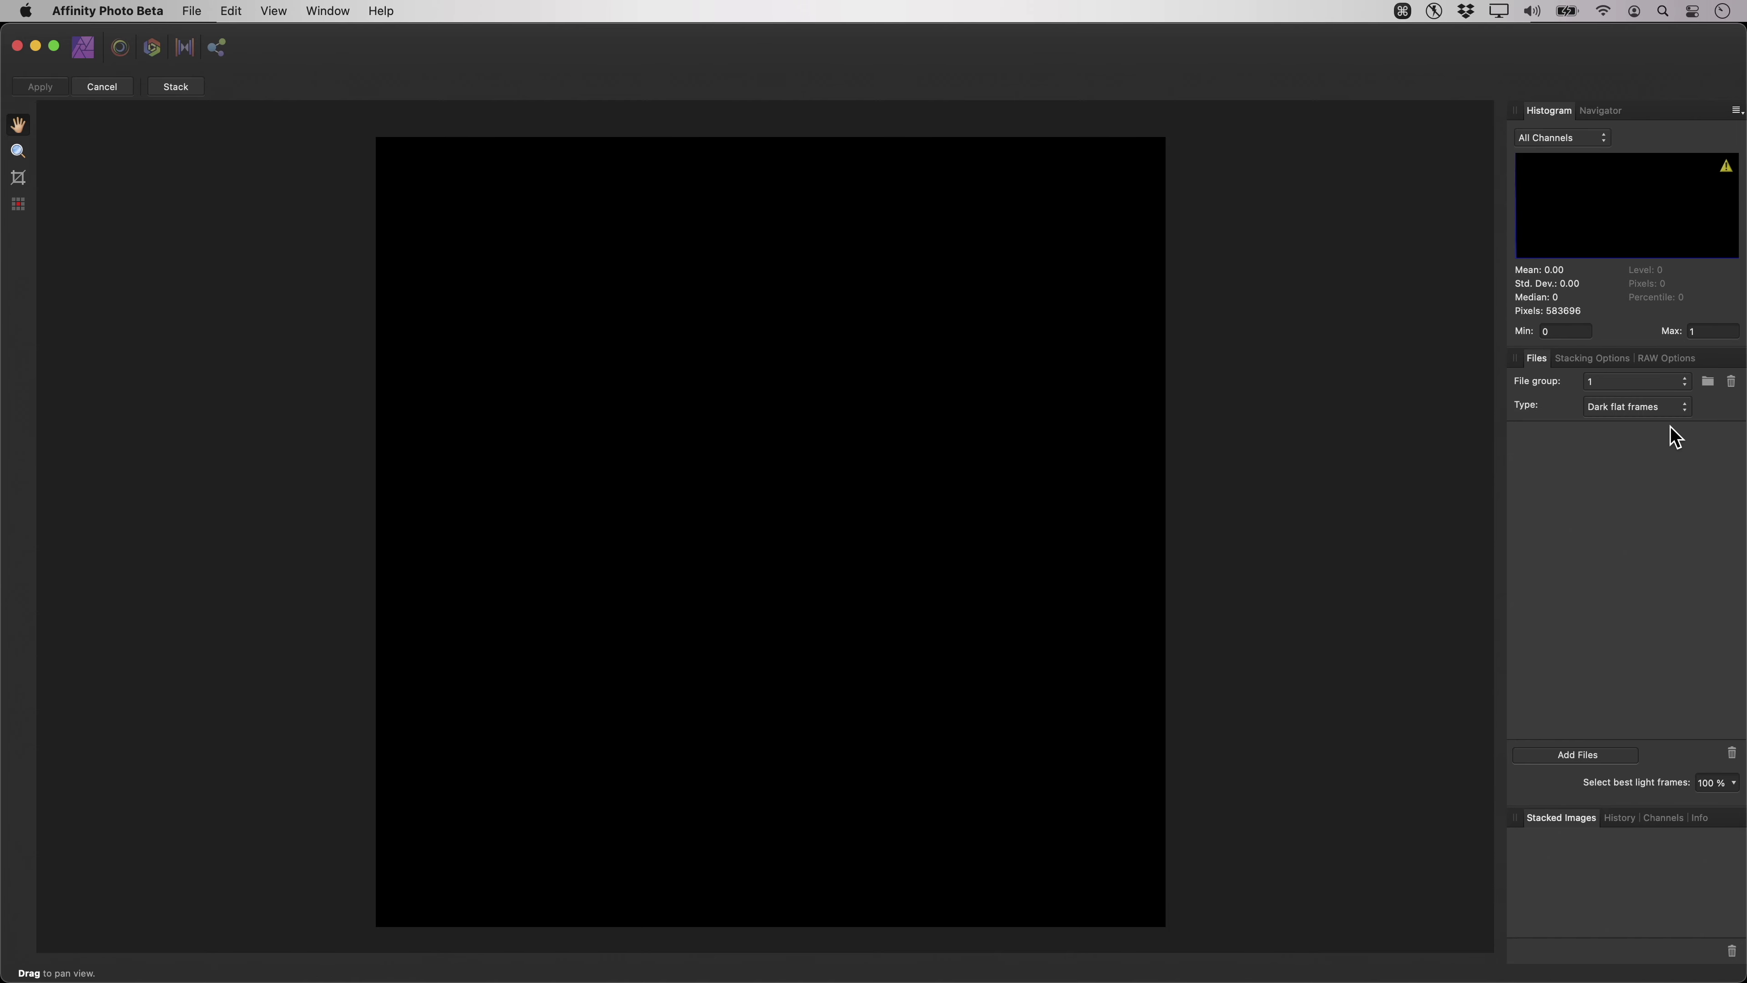
click(1672, 411)
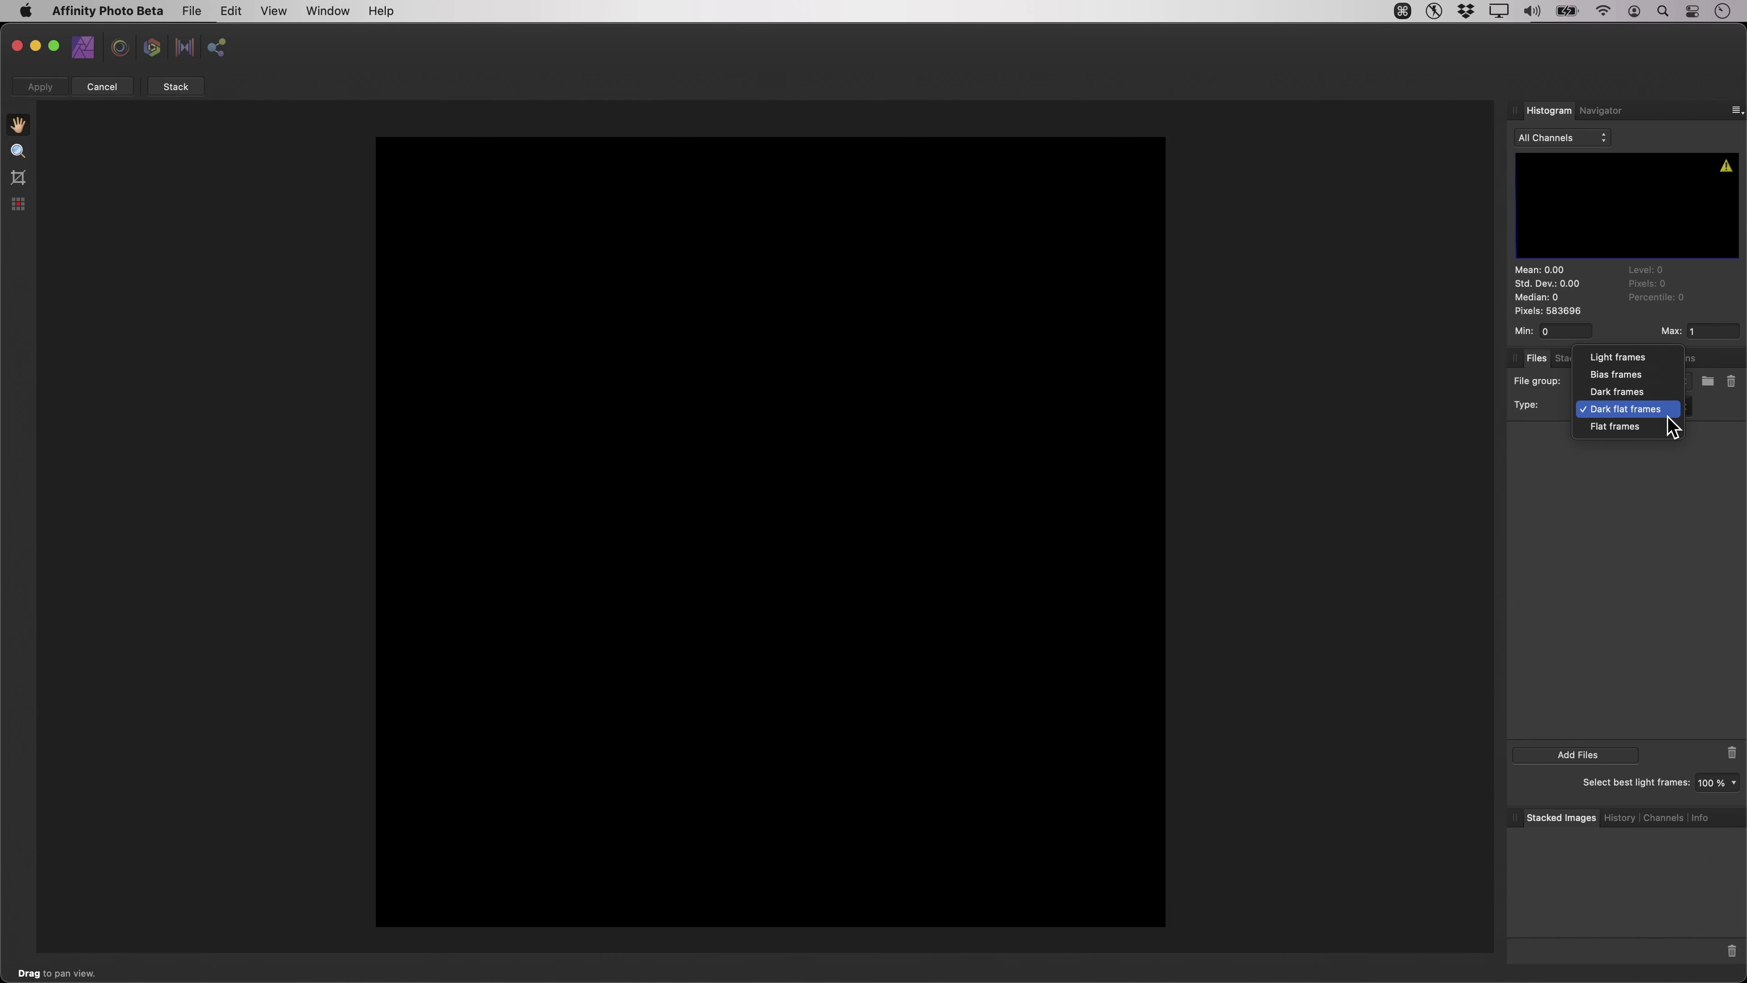
click(1667, 427)
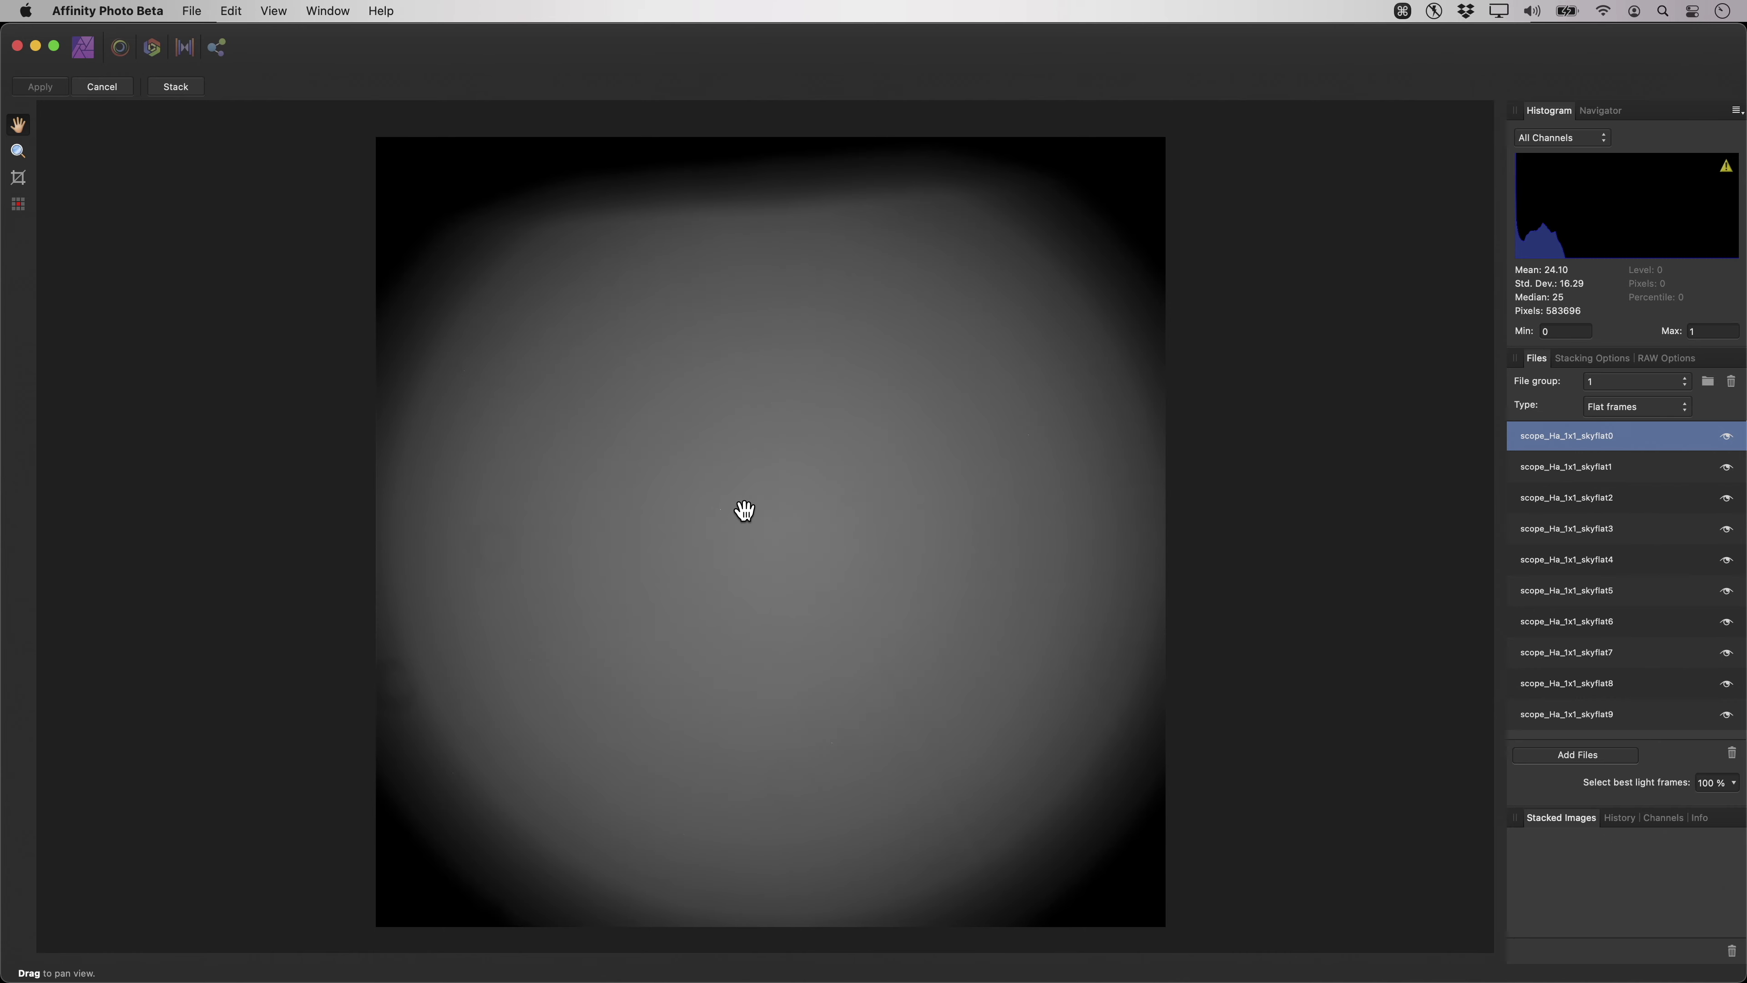
scroll(740, 507, up, 3)
scroll(997, 544, left, 5)
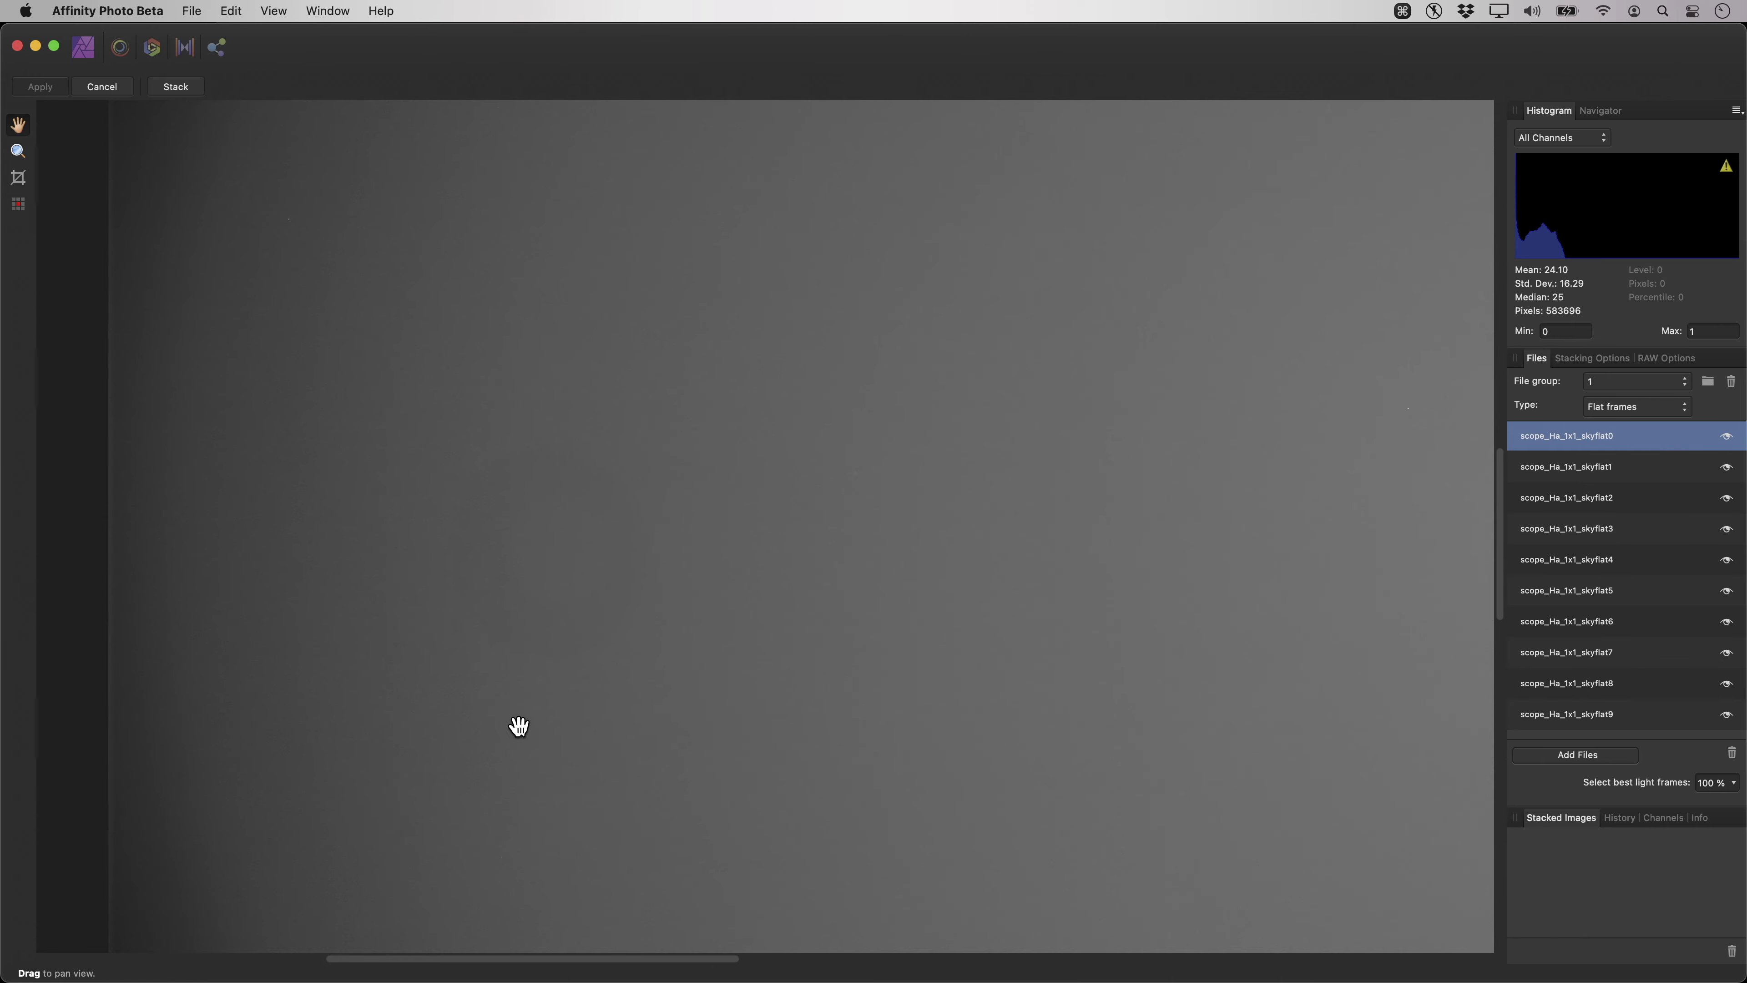
scroll(997, 527, up, 2)
scroll(919, 534, up, 2)
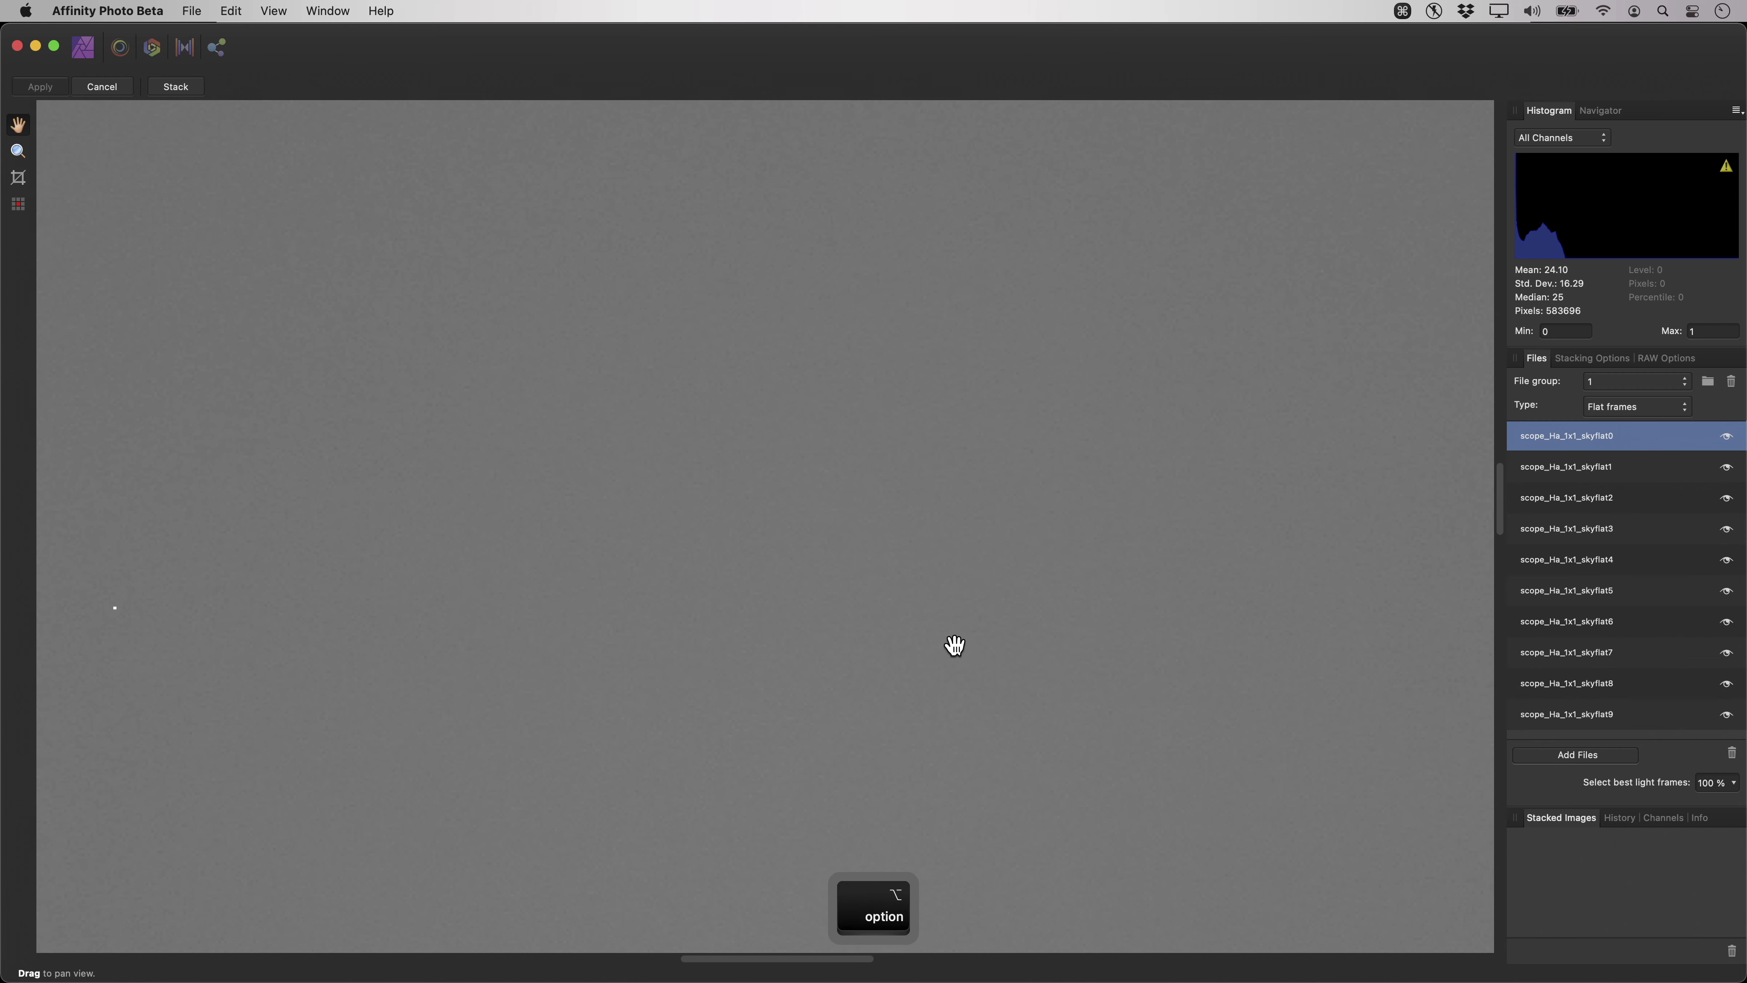
key(super+0)
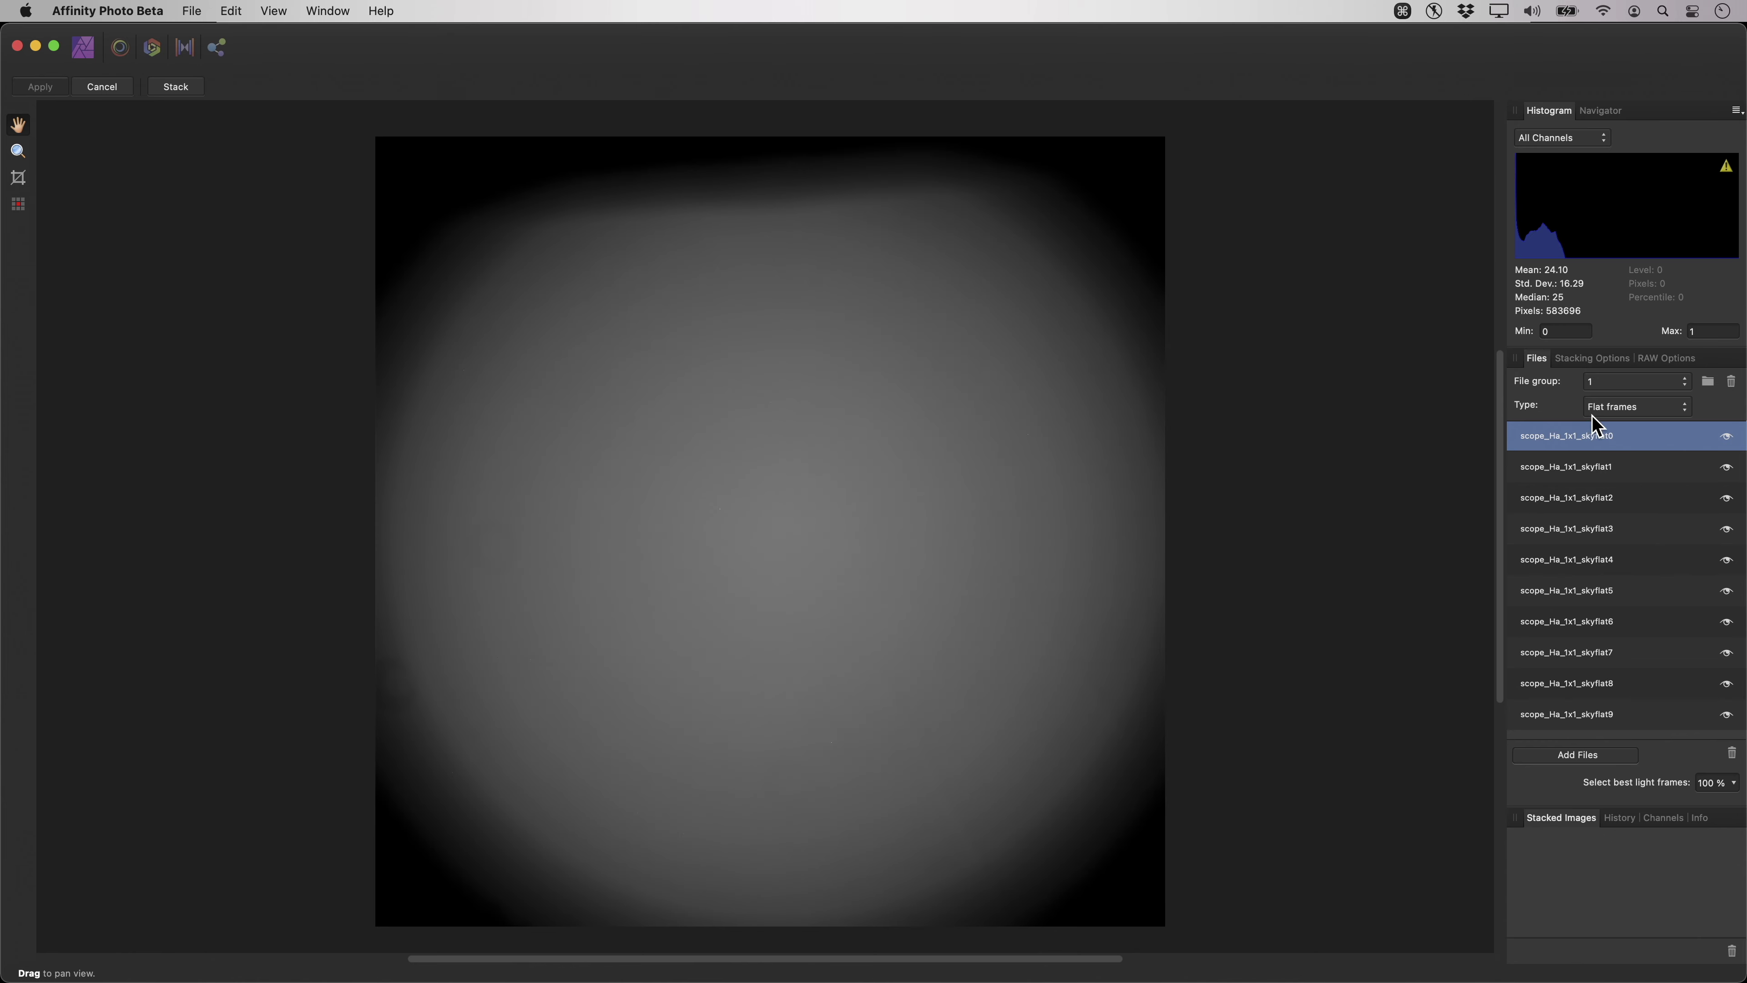
Return to the light frames, detect their bad pixels, and examine the marked pixels up close around the nebula.
click(1624, 407)
click(1625, 340)
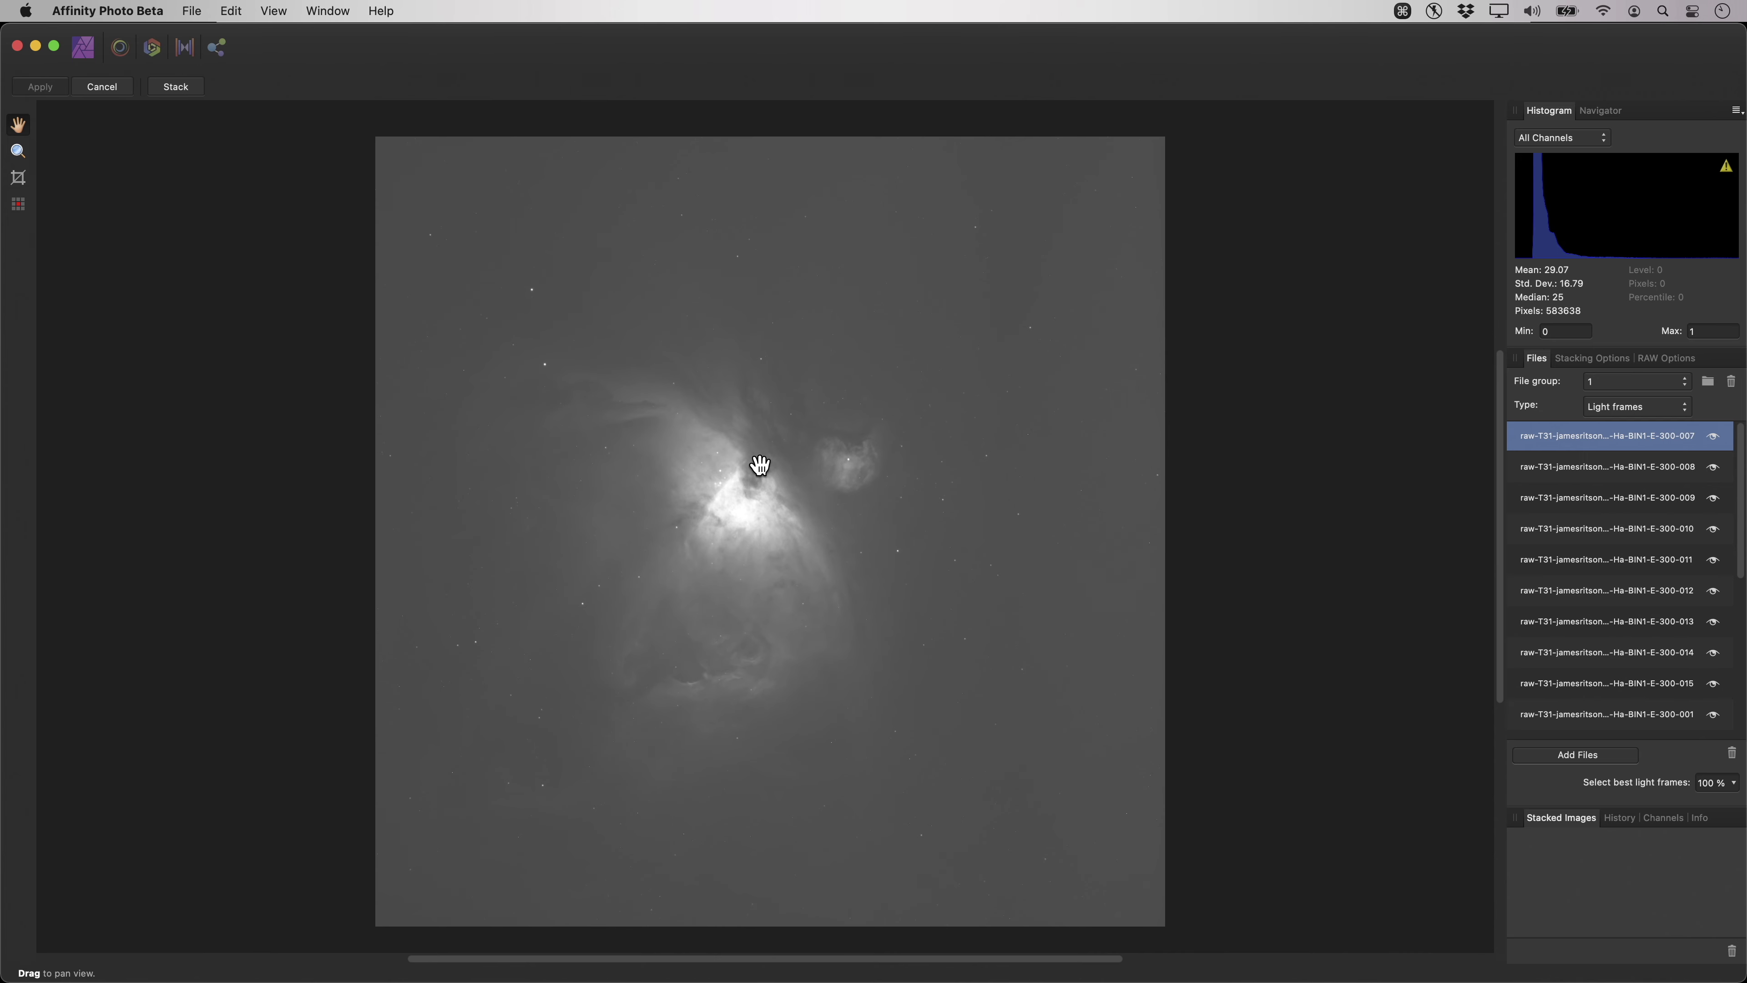
click(19, 204)
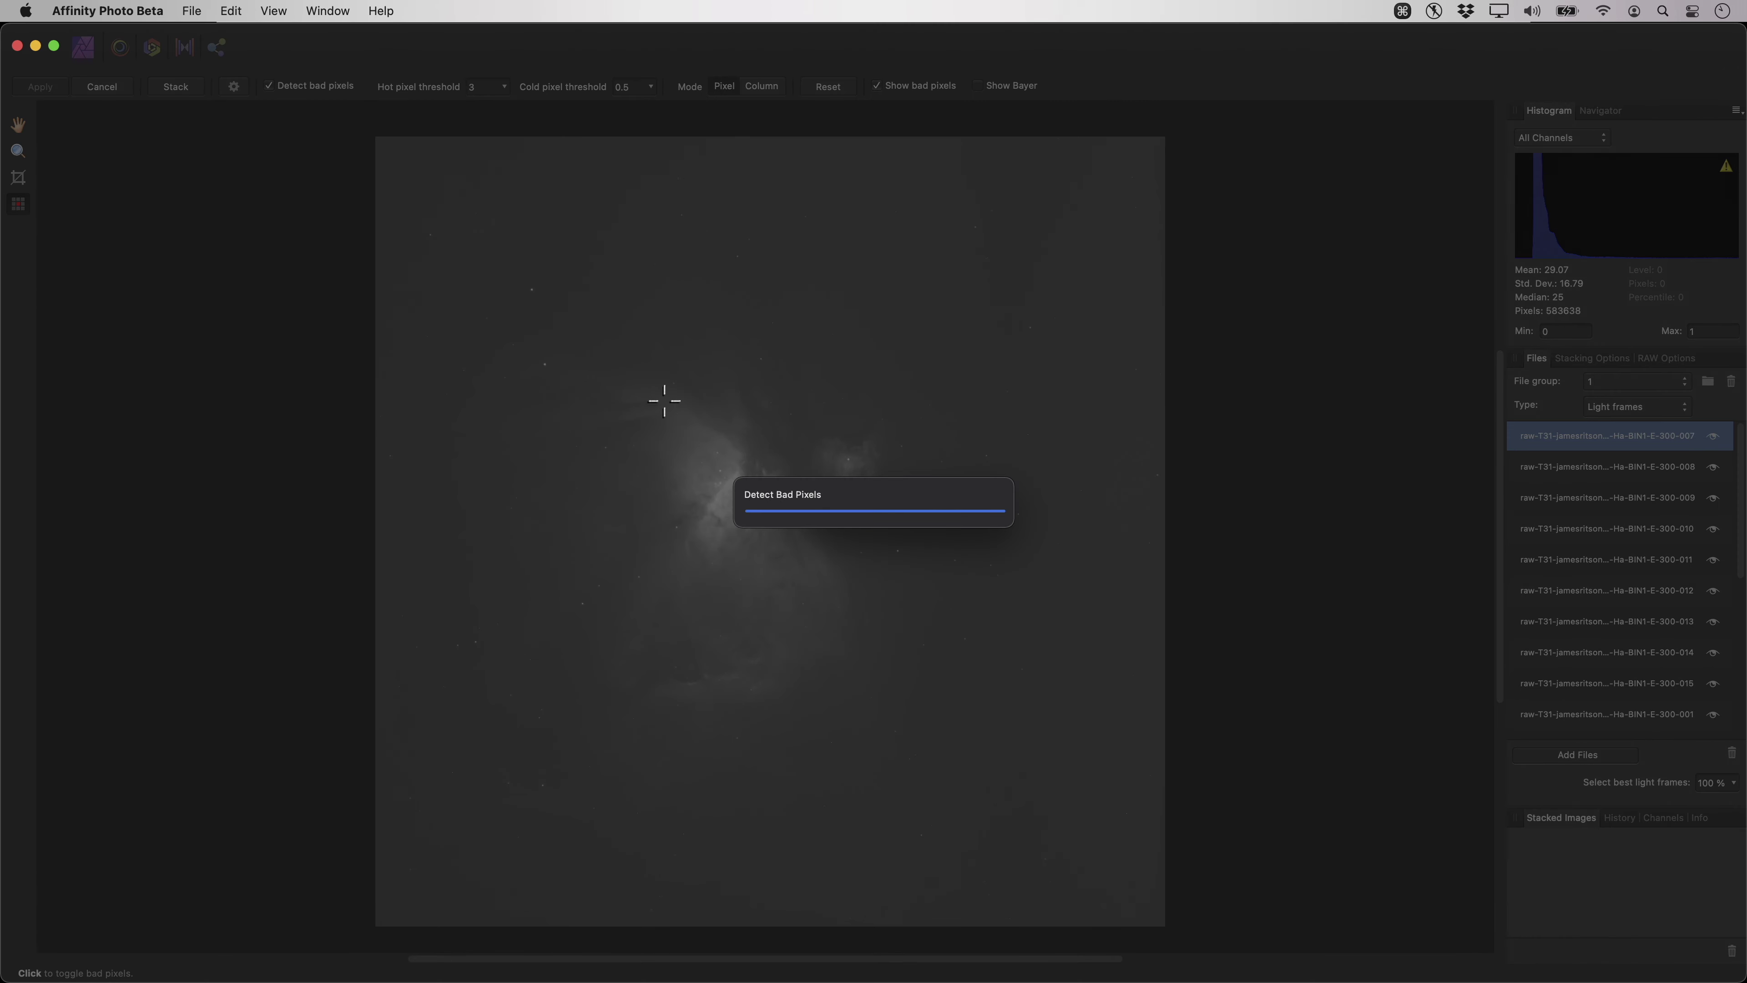
scroll(693, 467, up, 2)
scroll(693, 467, up, 8)
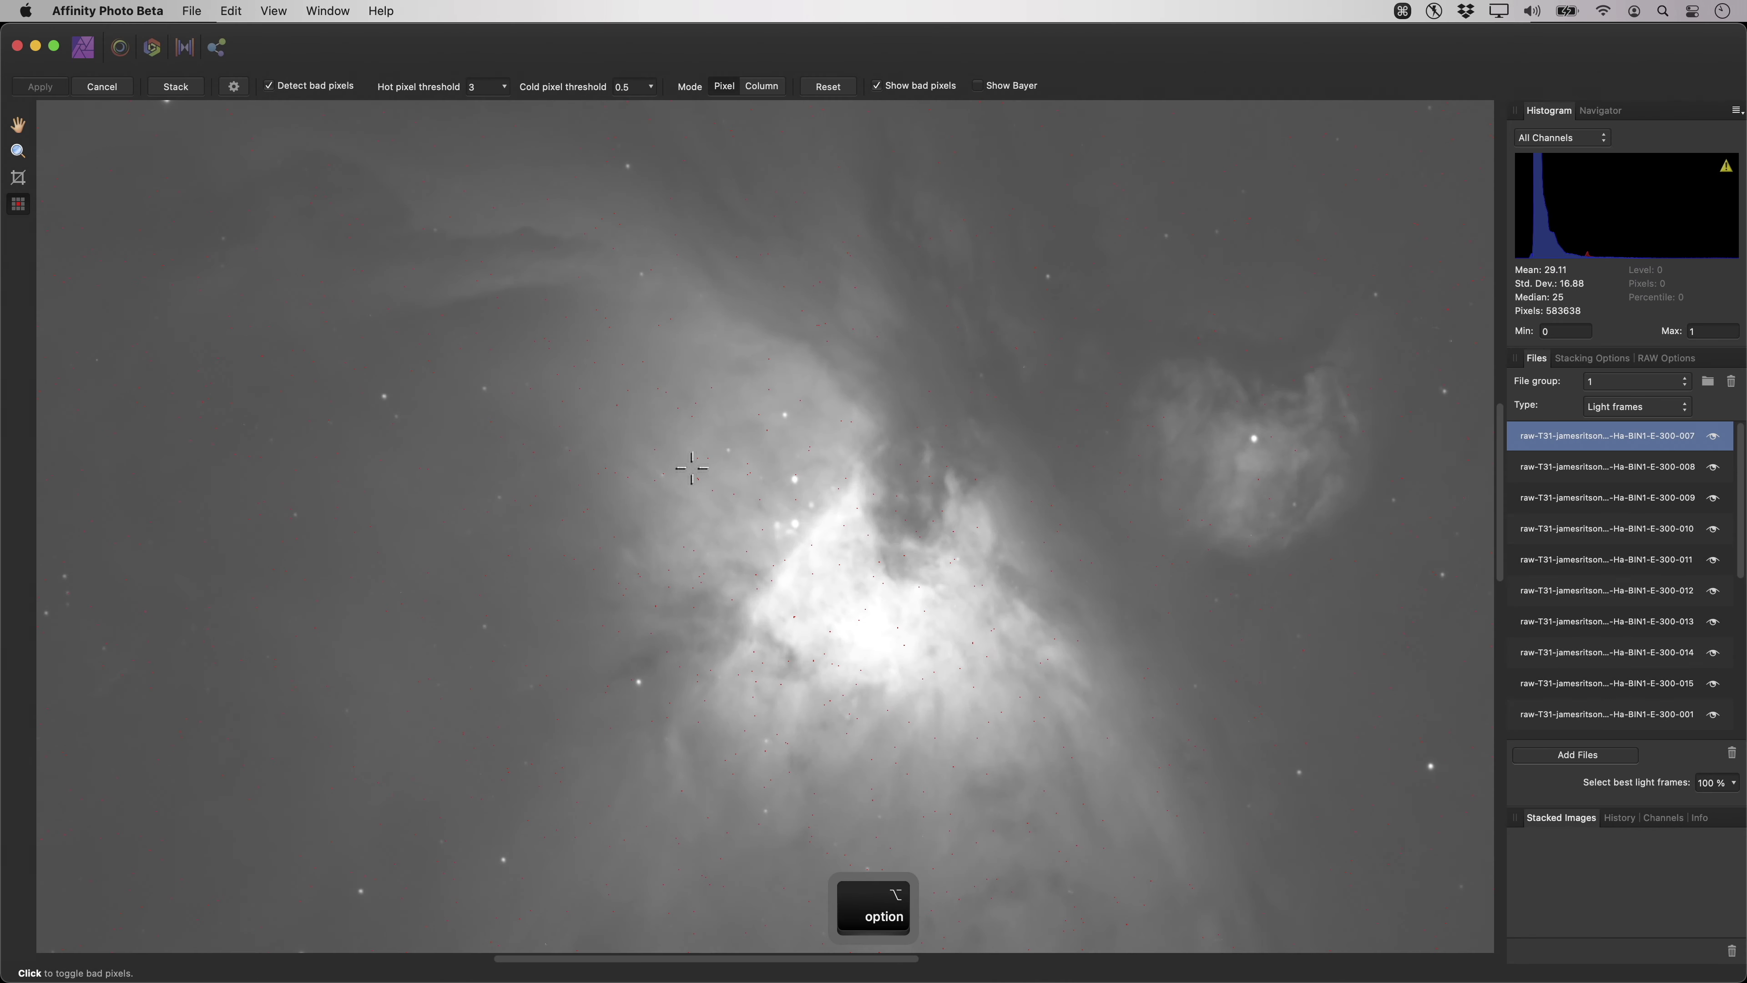
scroll(701, 484, up, 5)
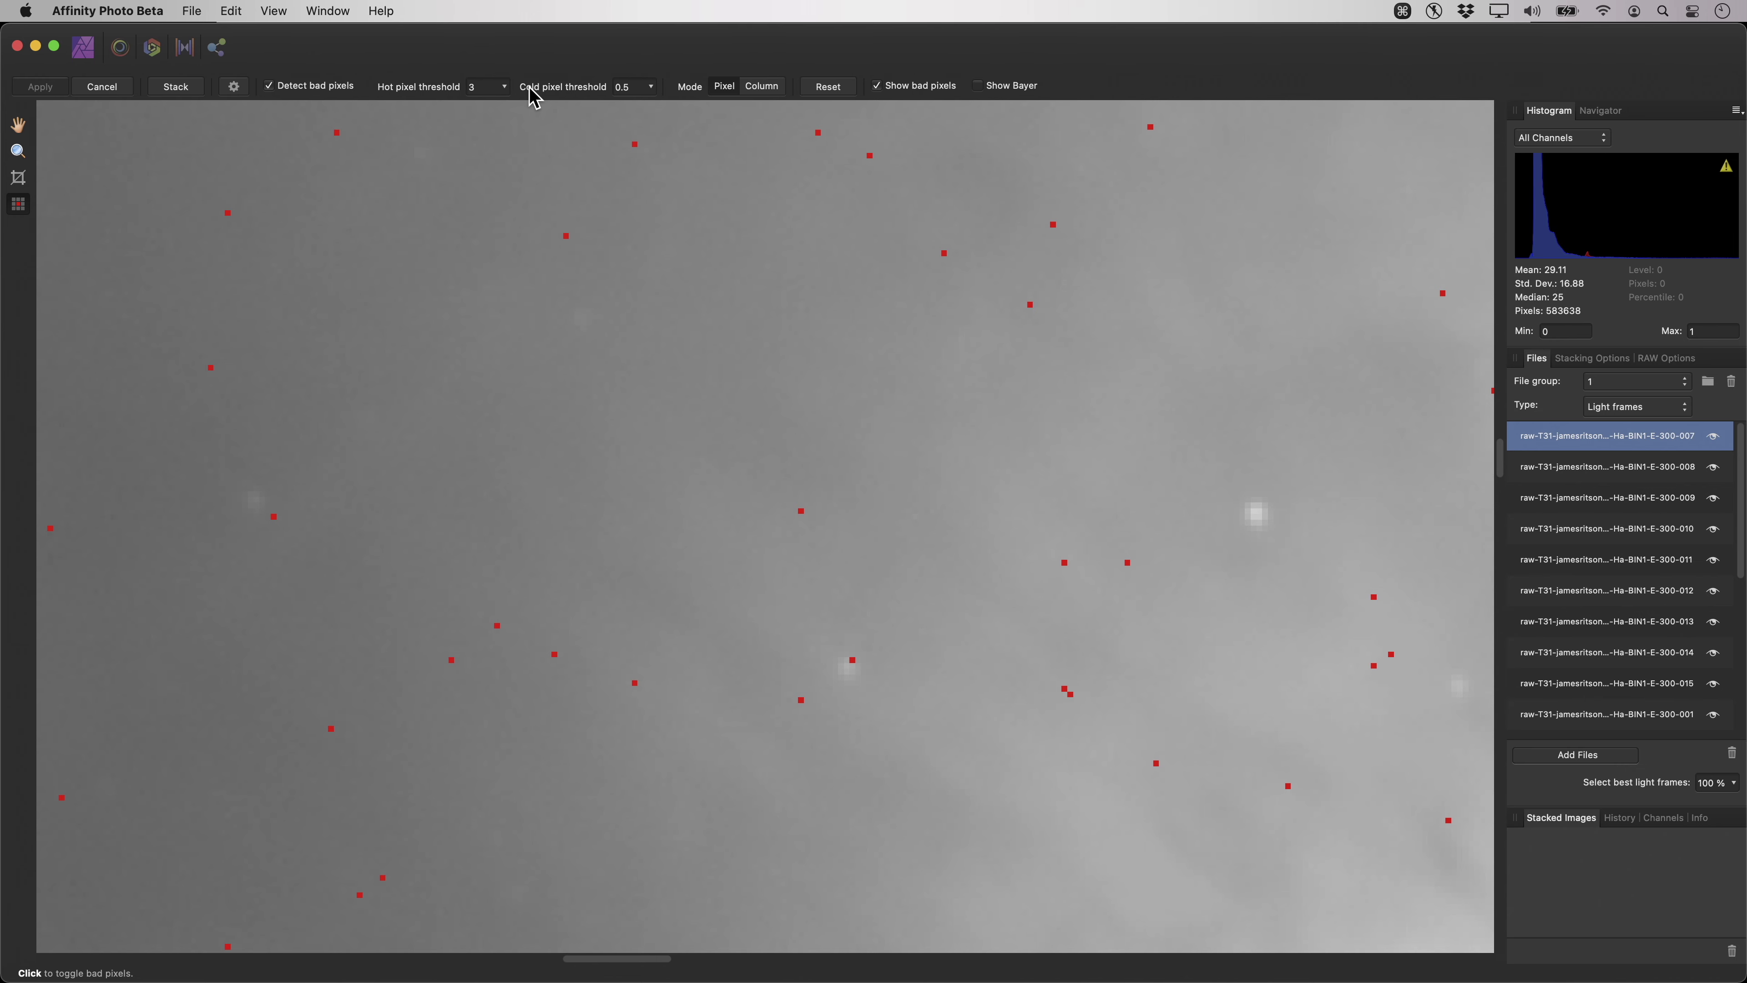
Set the hot pixel threshold to 1 and inspect the marked bad pixels across the light frame.
click(476, 89)
text(1)
drag(1255, 515, 818, 741)
drag(1072, 382, 838, 647)
key(space)
drag(1108, 341, 554, 570)
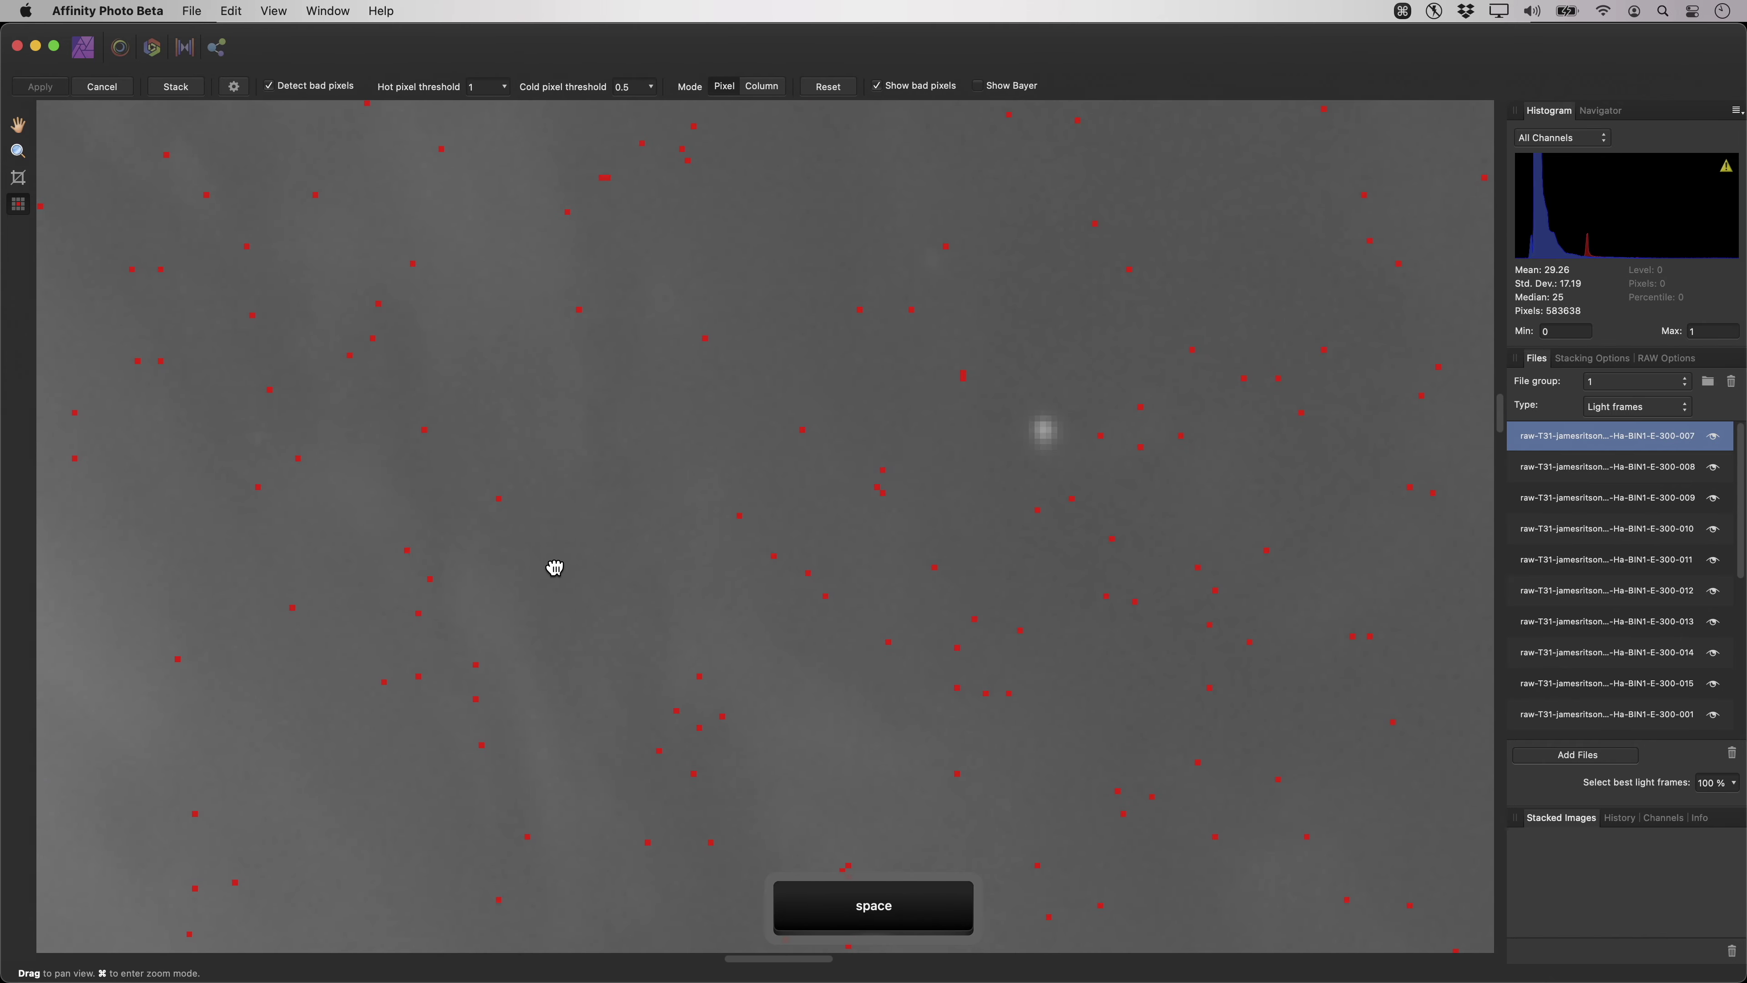
key(super+0)
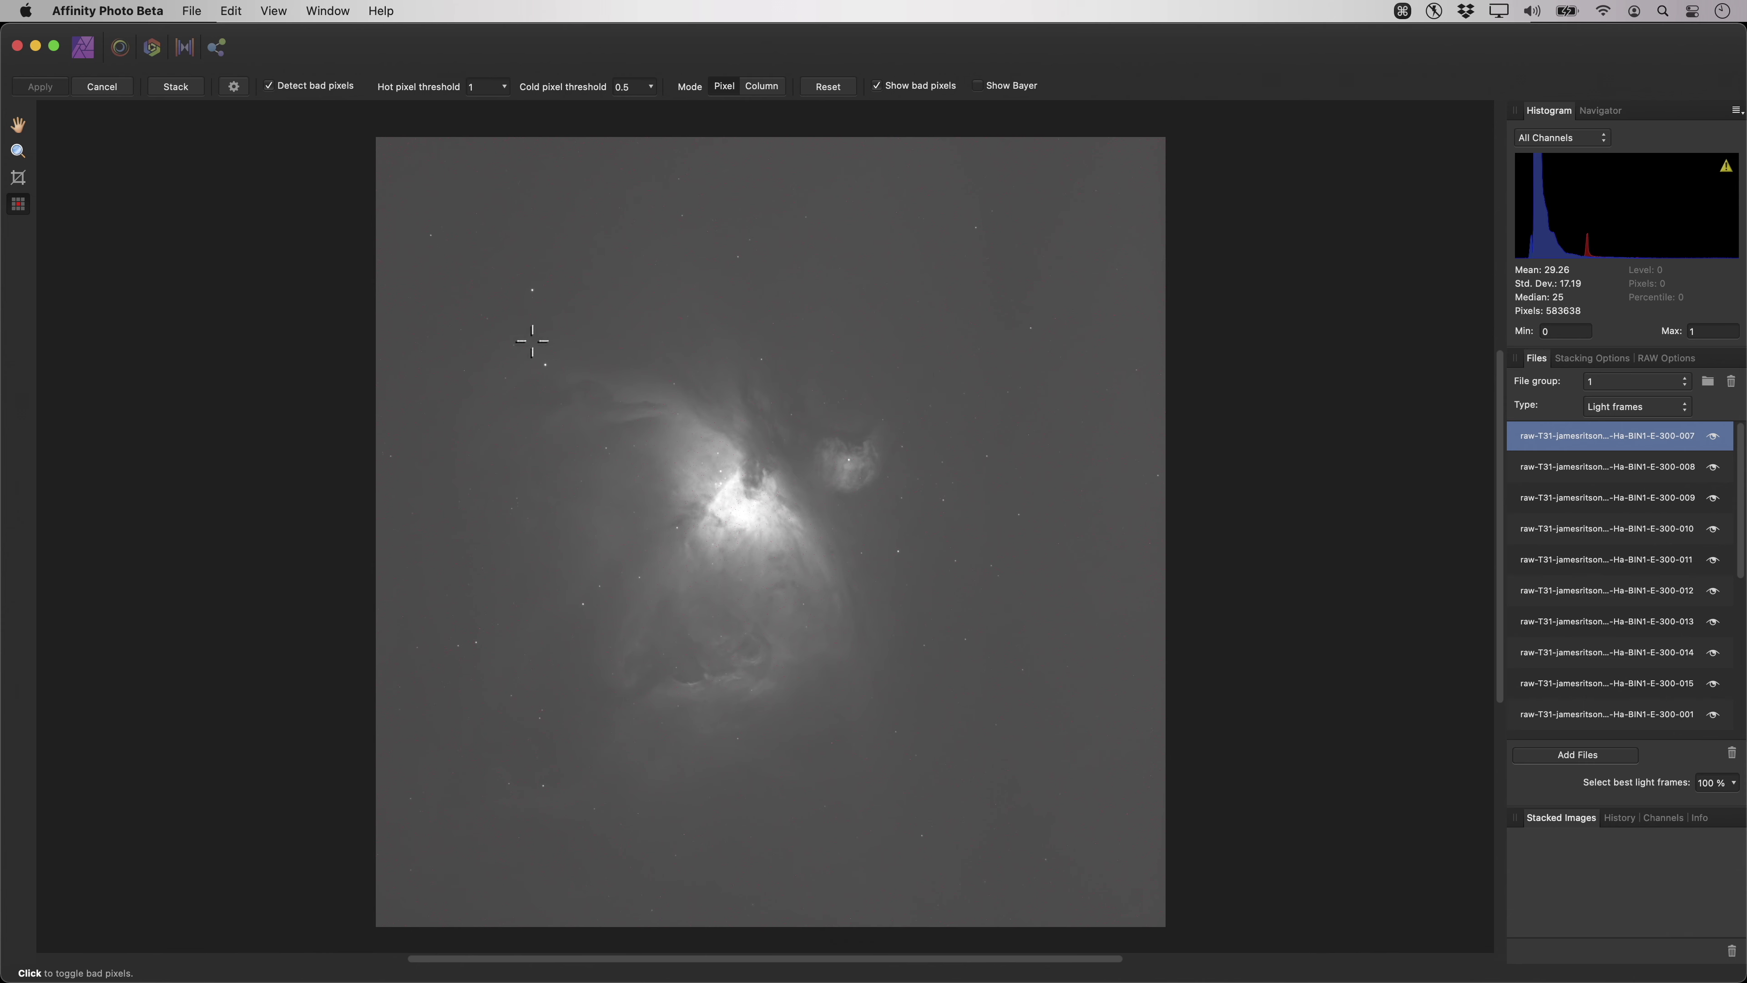
Stack the Ha frames, apply the stacked image as a document, and show its layers.
click(195, 91)
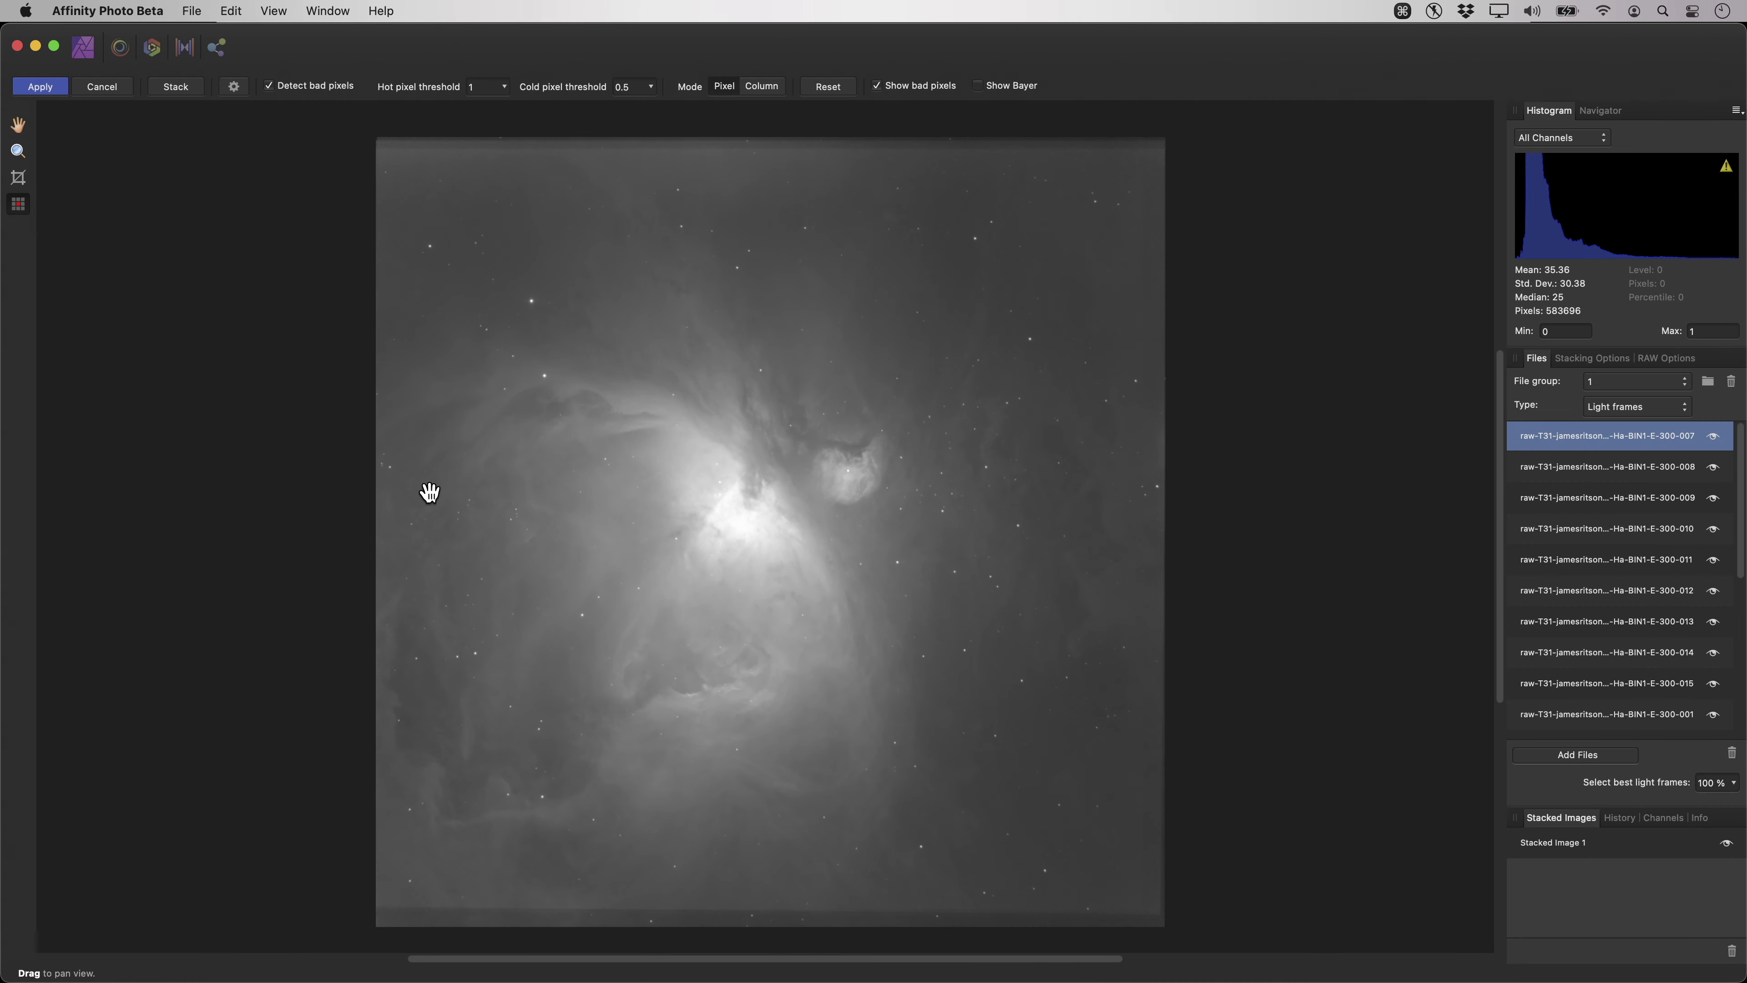
click(60, 90)
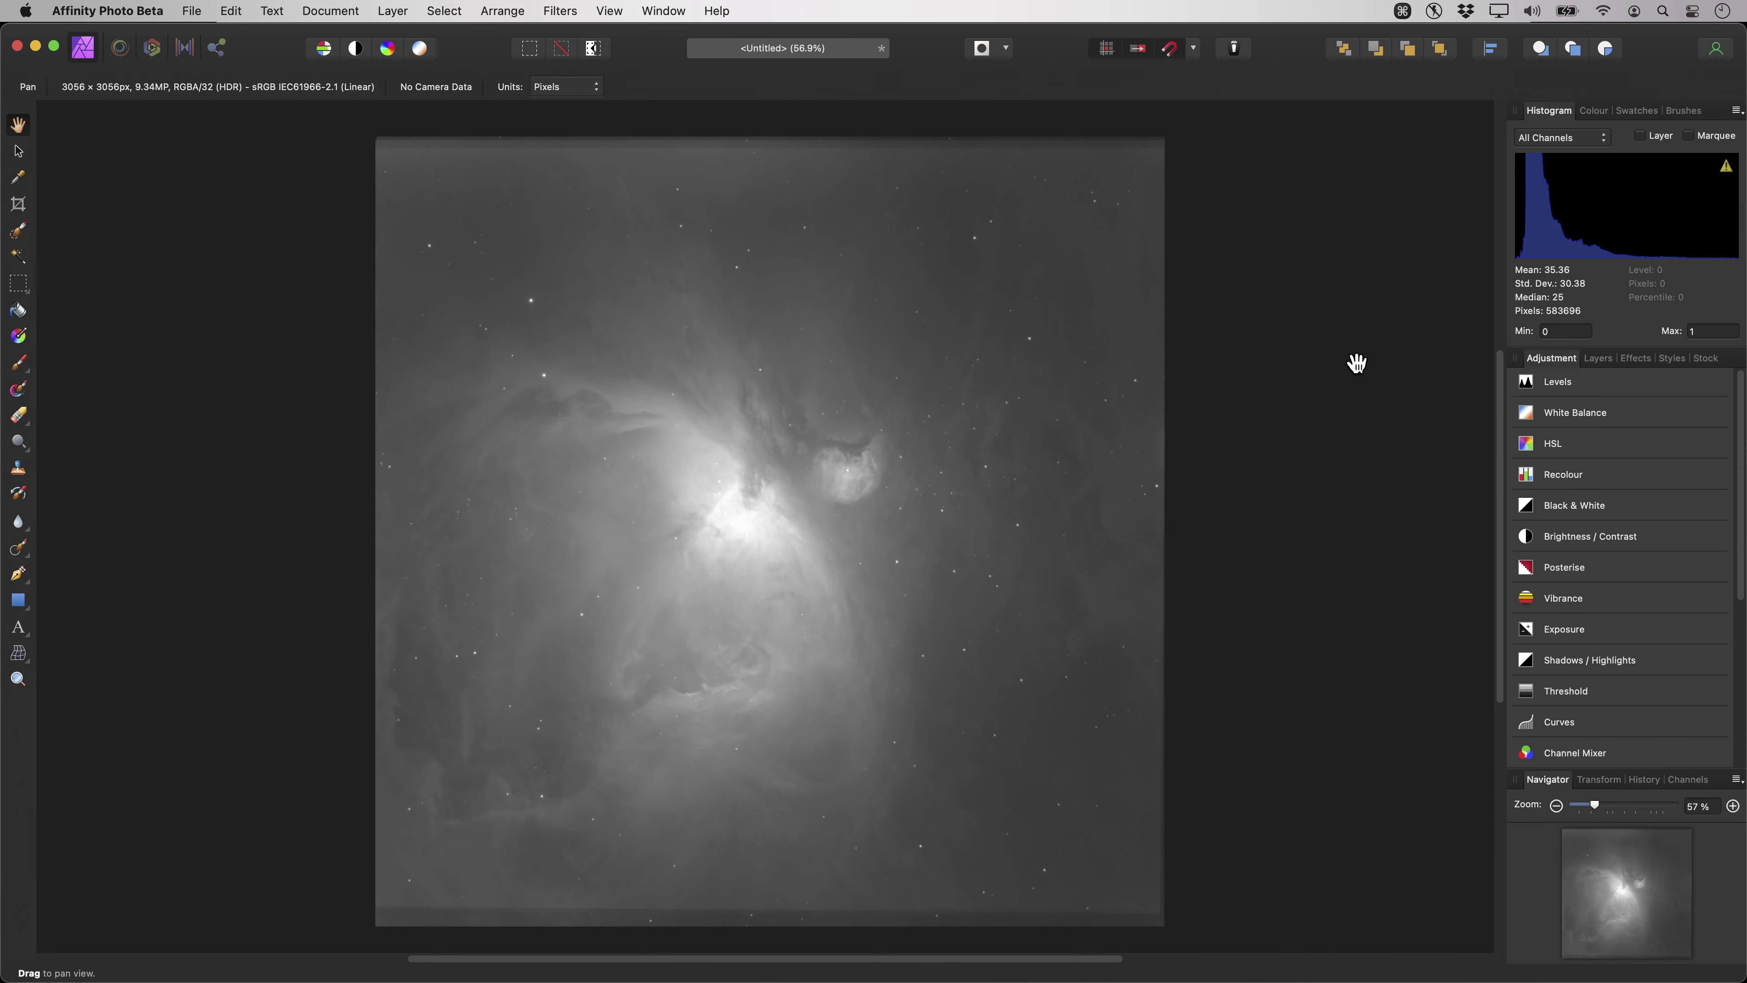
click(1601, 360)
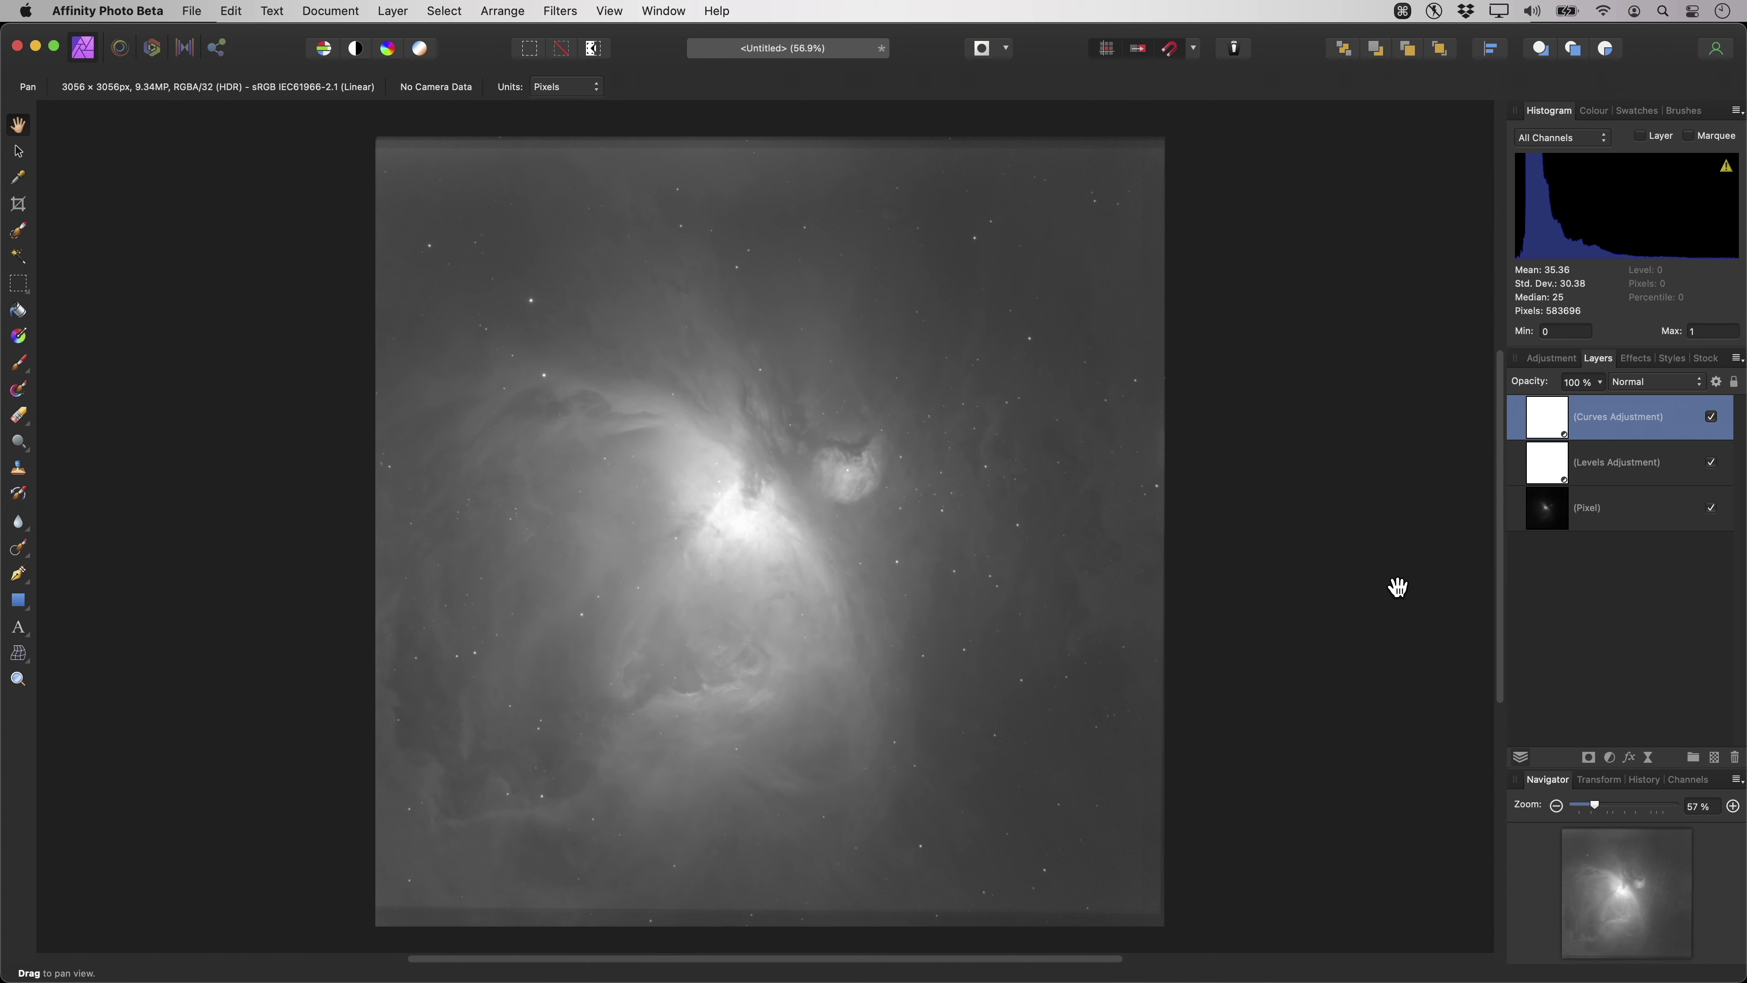
Rename the stacked pixel layer as Ha.
click(1591, 513)
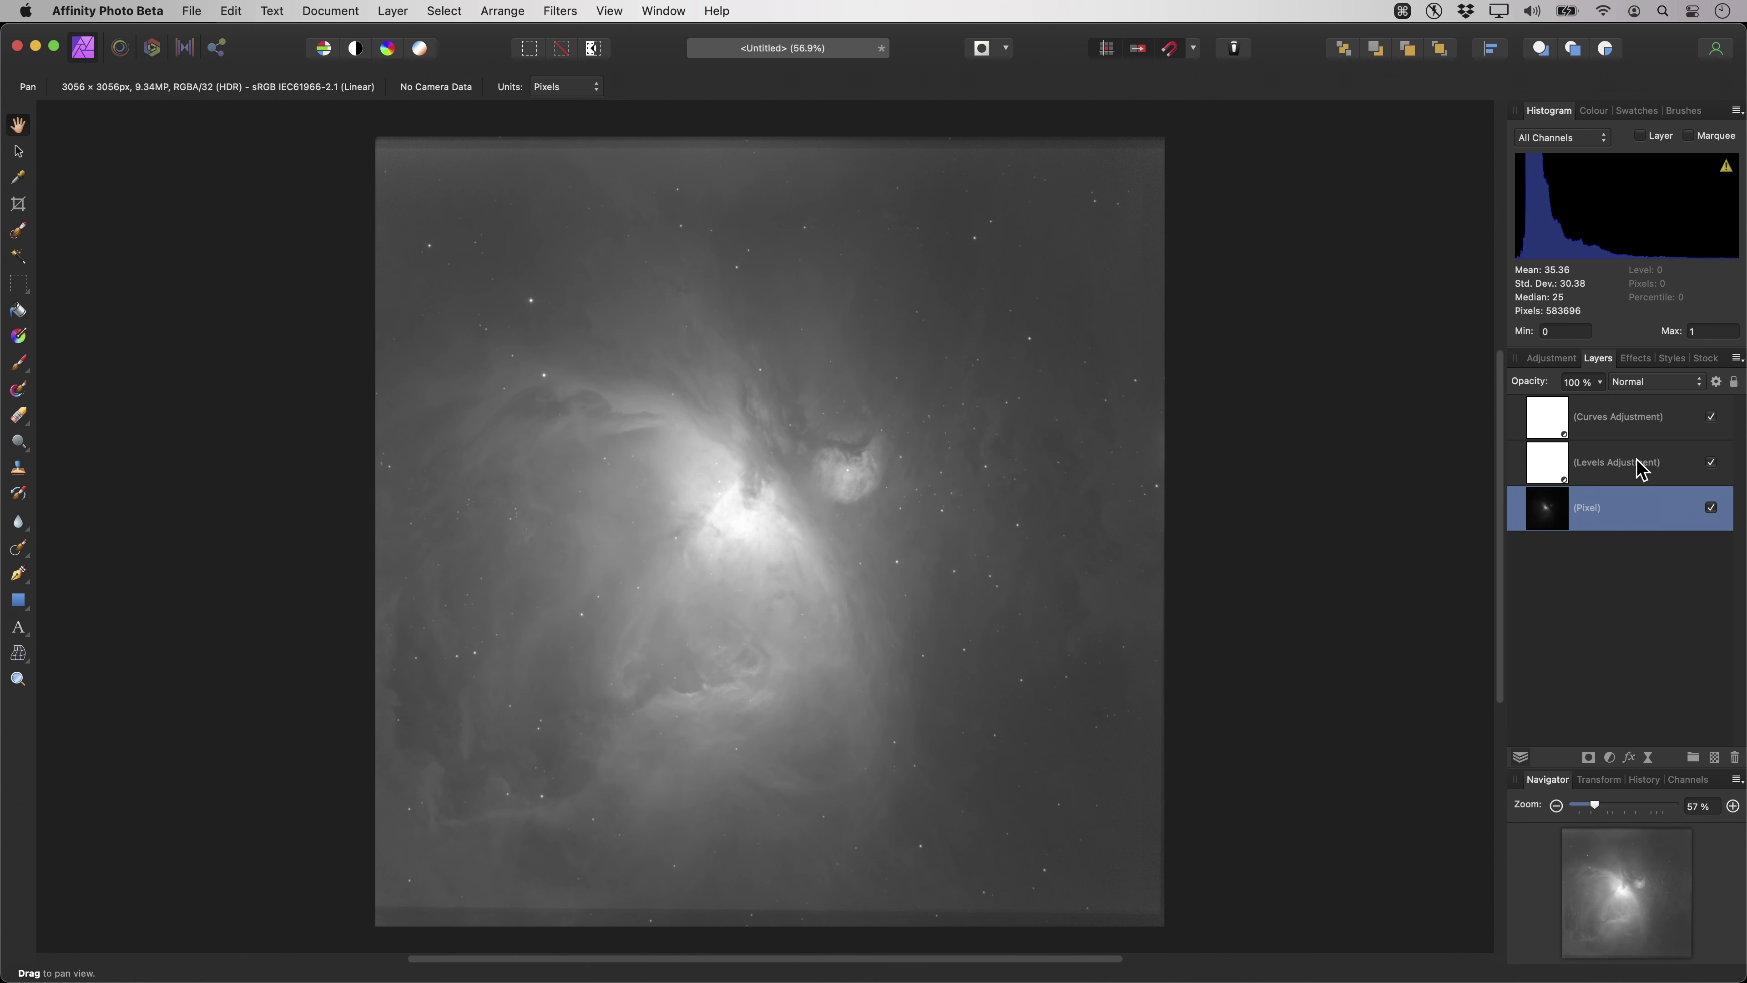
click(1640, 473)
click(1638, 434)
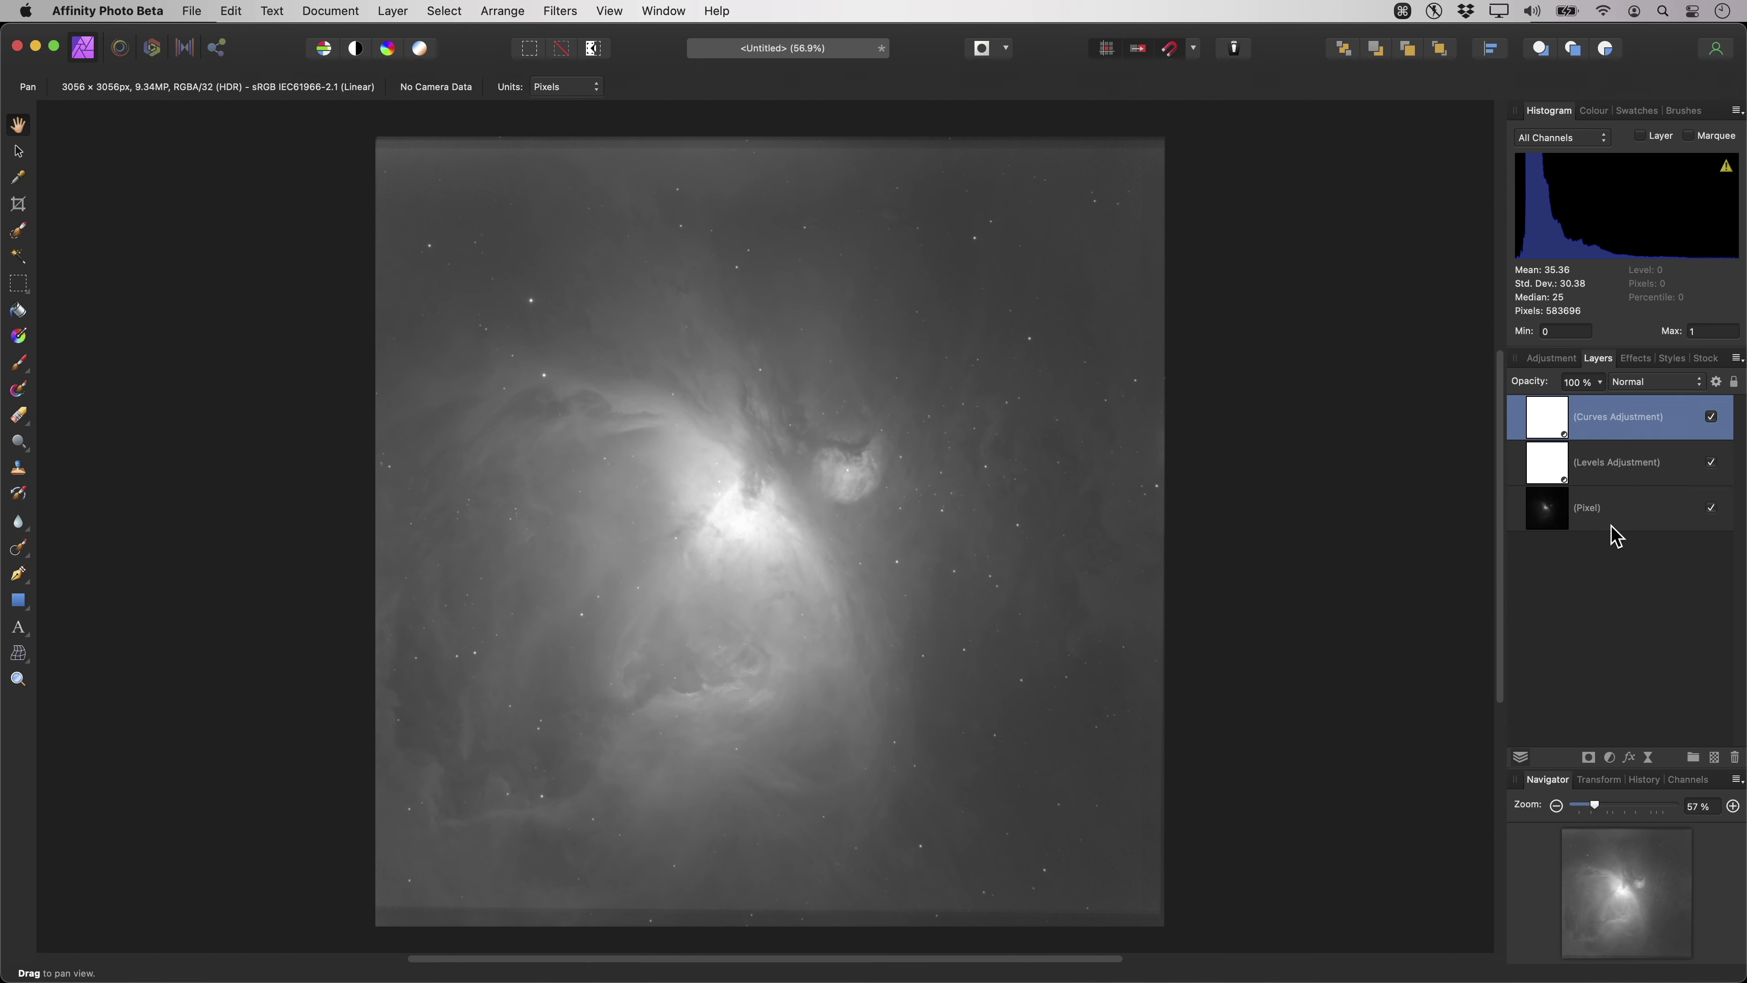
click(1594, 513)
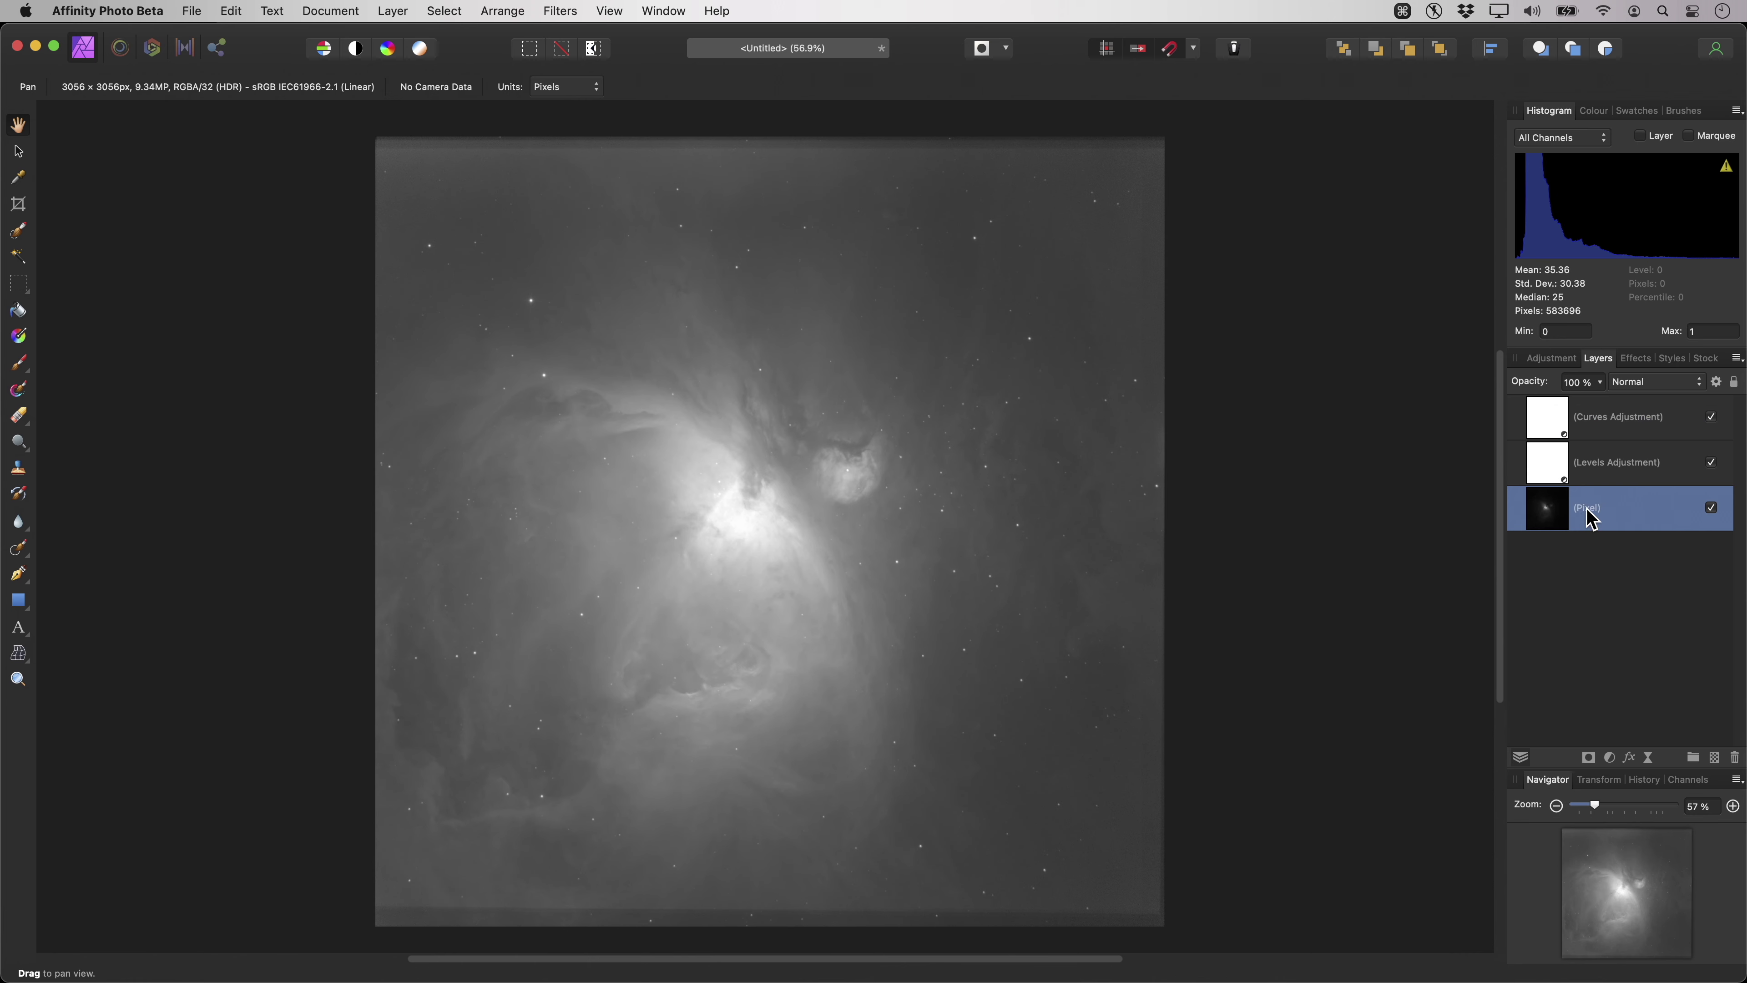
double_click(1589, 523)
text(H)
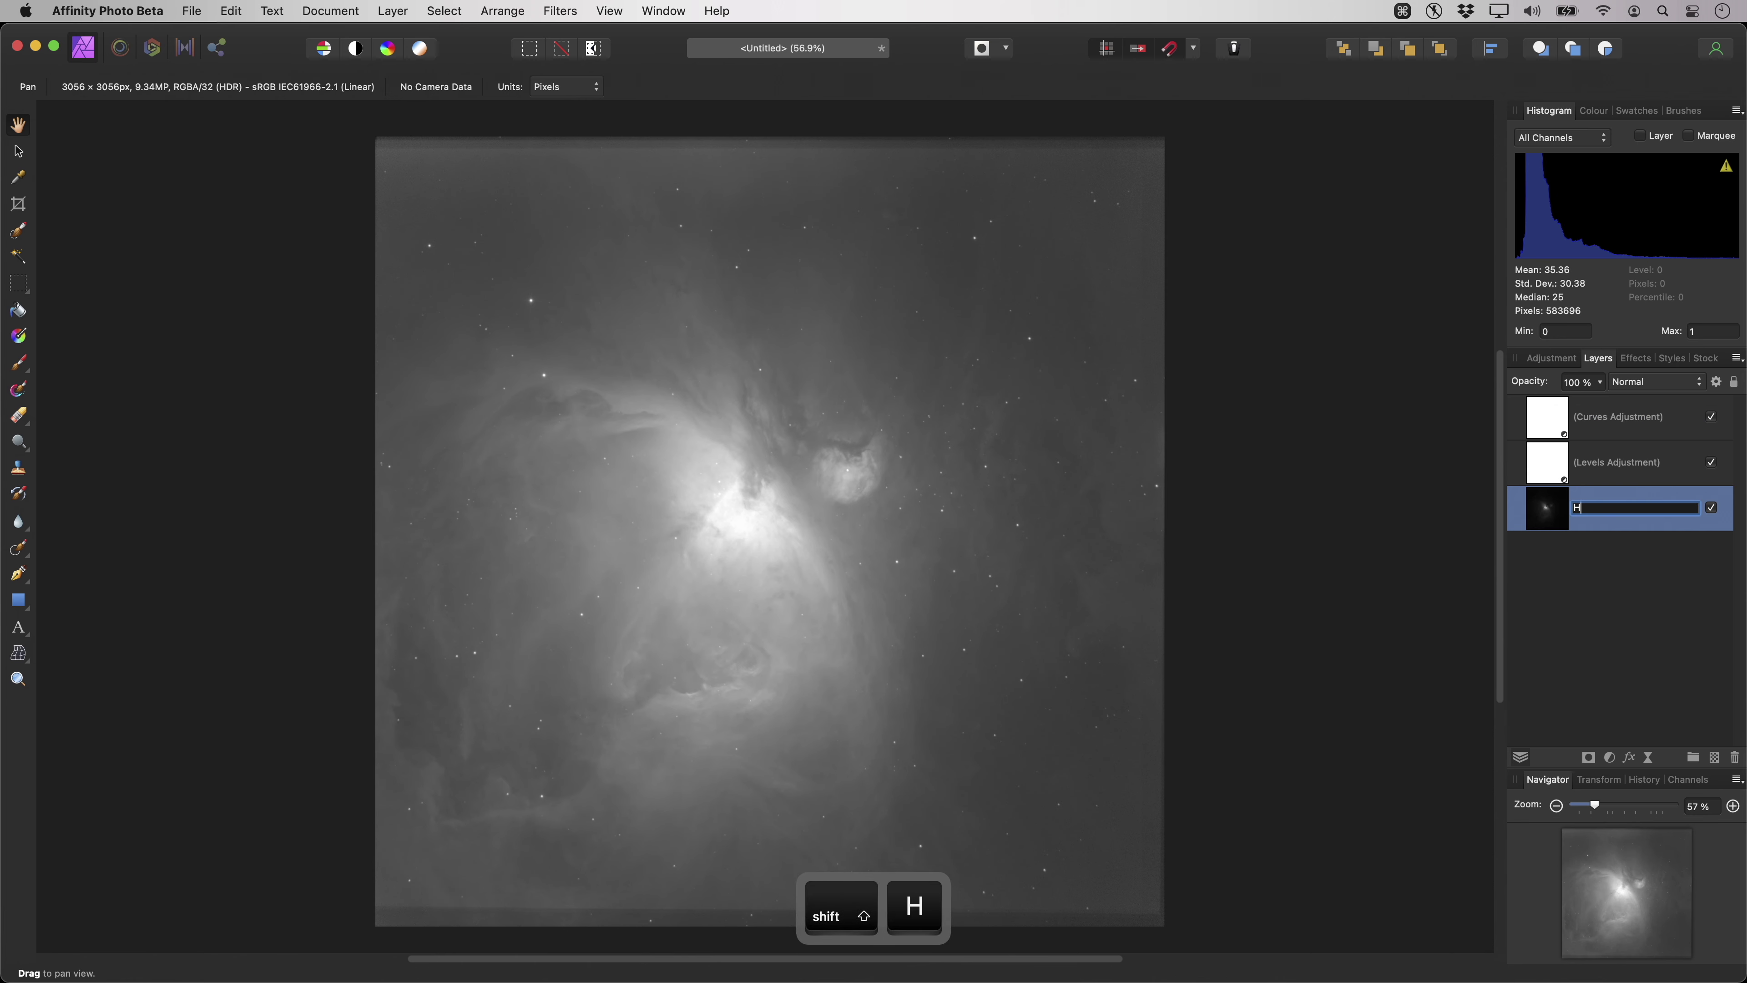
text(a)
key(Return)
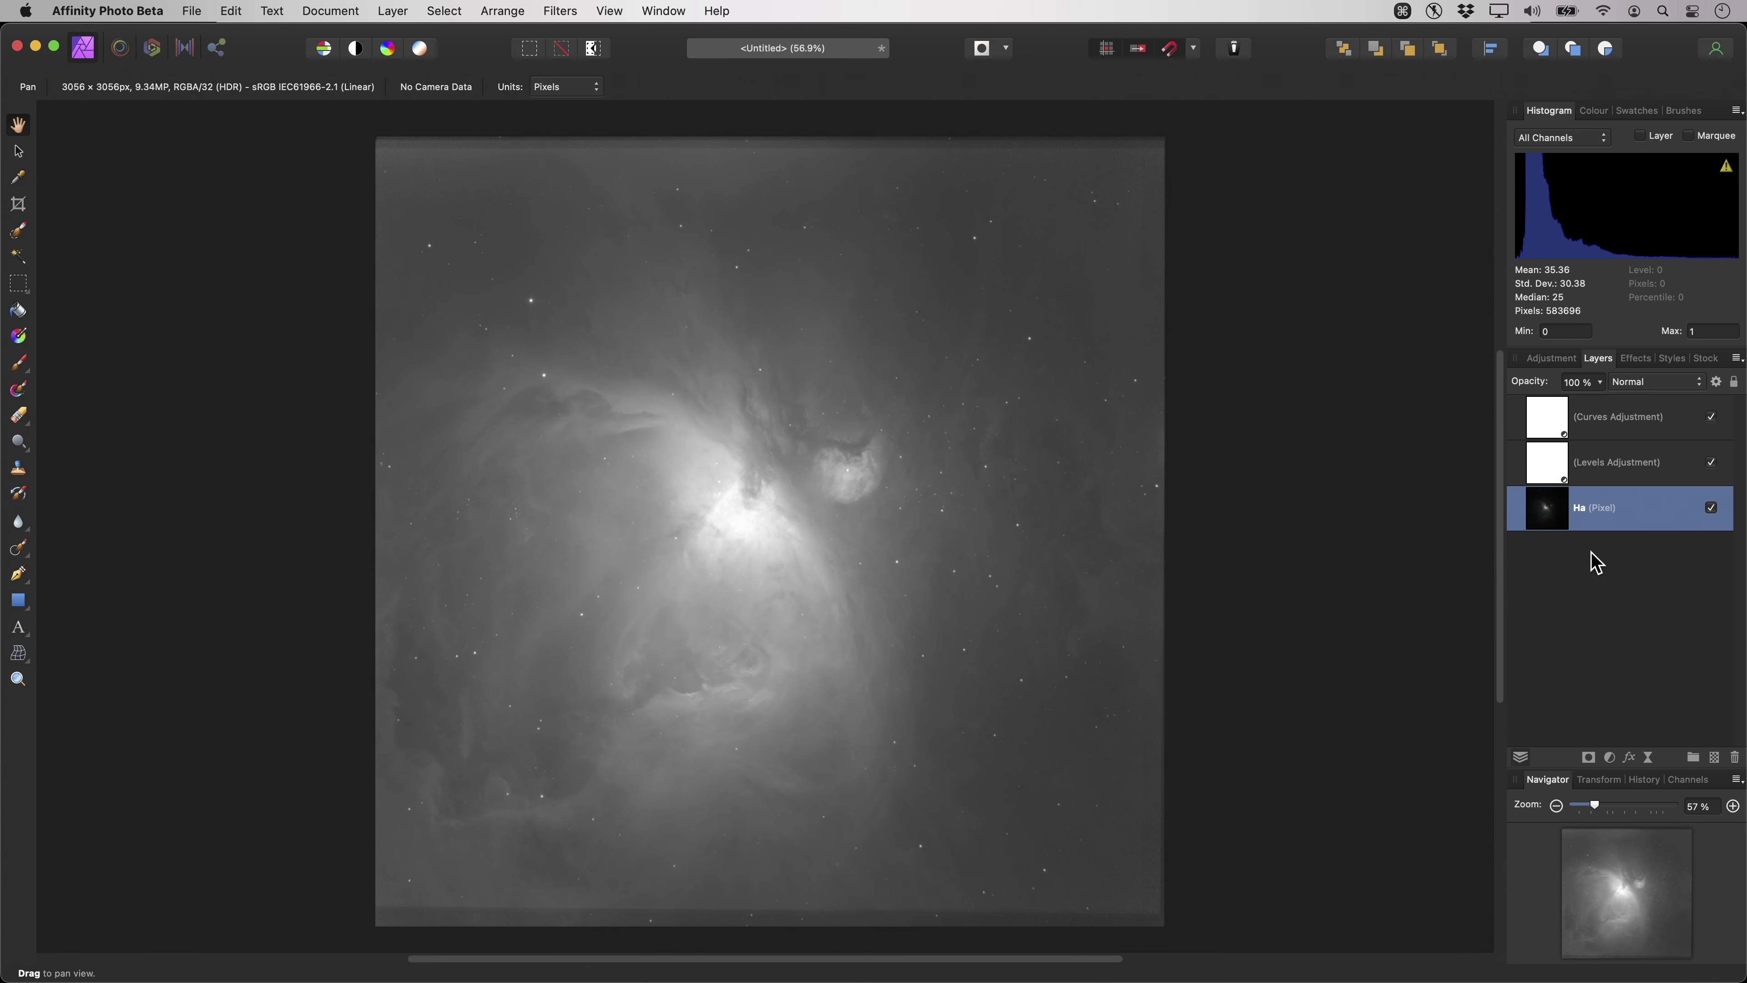
Create a new astrophotography stack and add all the .fit files from the Lights > OIII folder of T31 Orion Nebula as Light frames.
click(192, 12)
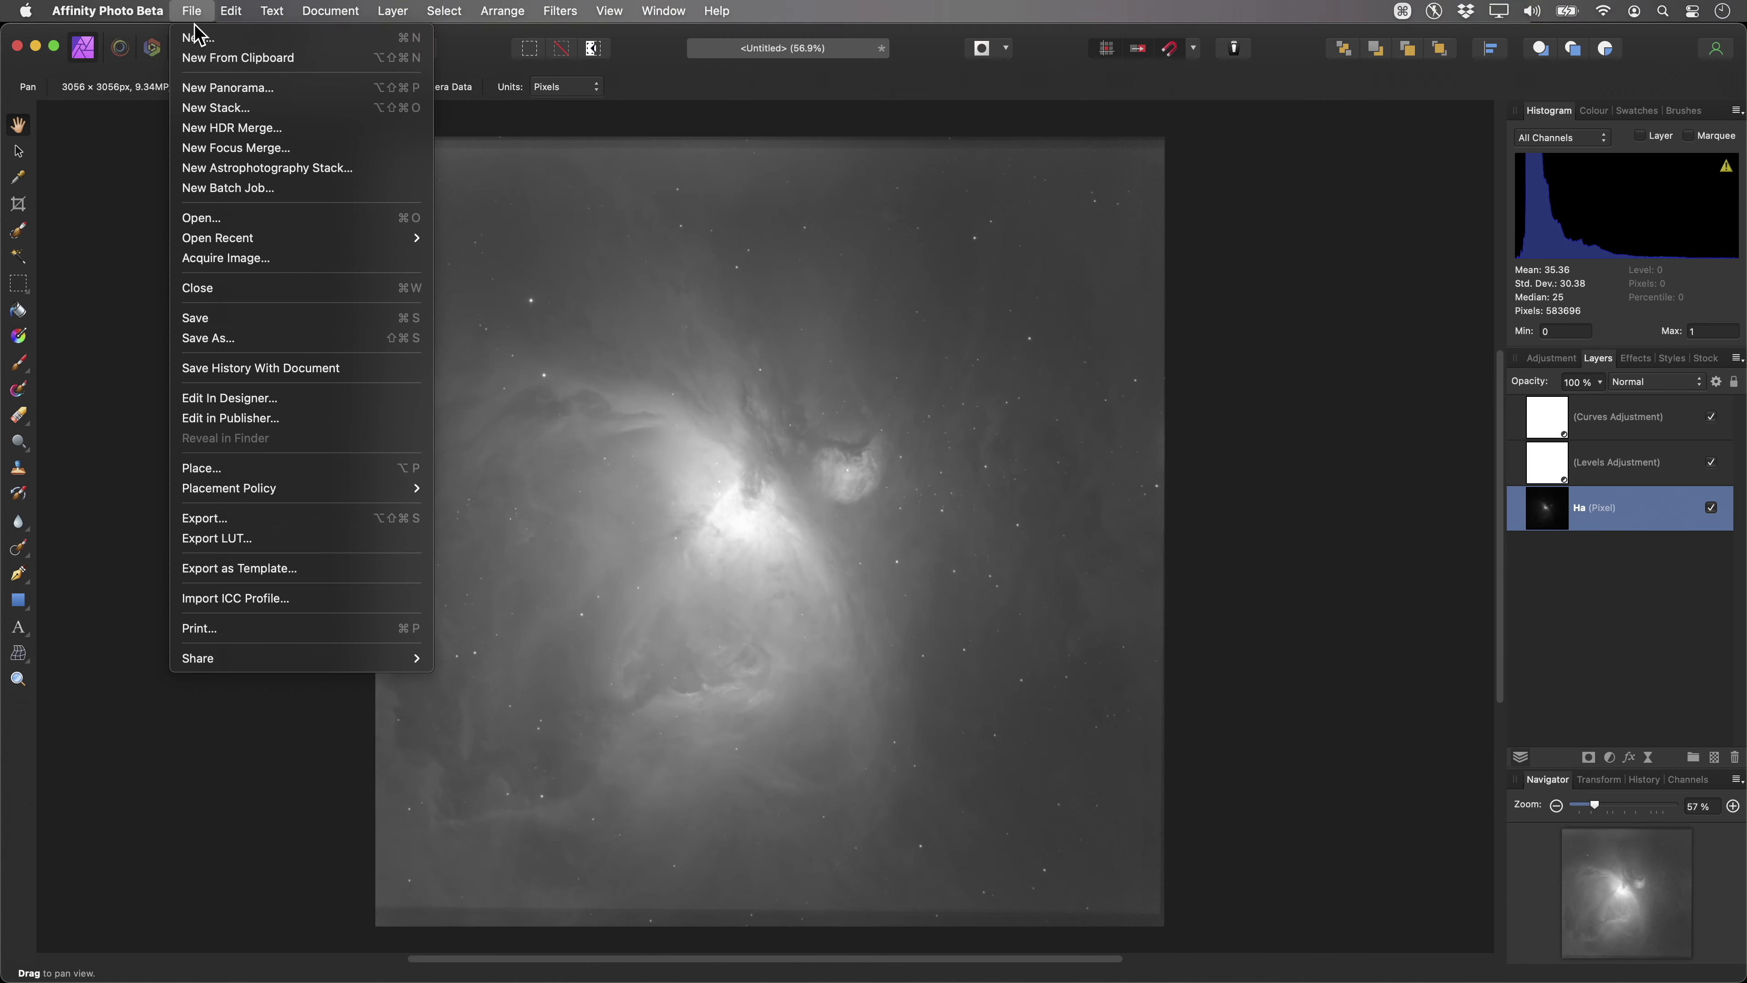
click(407, 174)
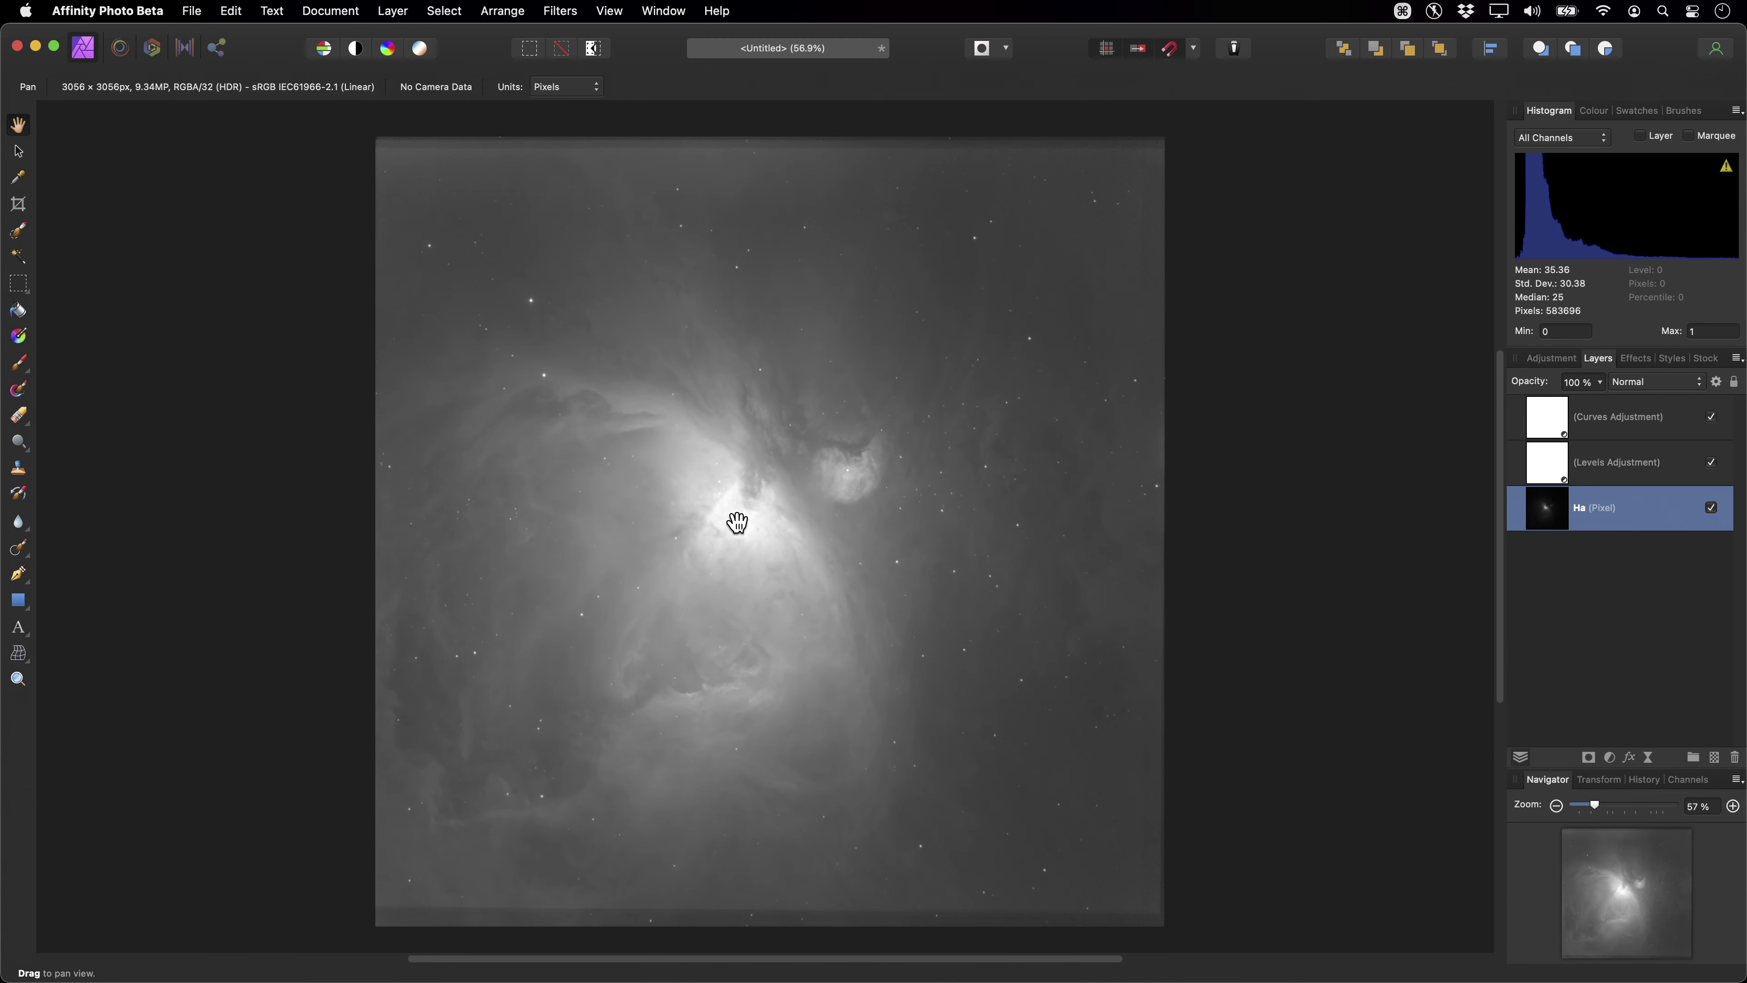
click(1562, 761)
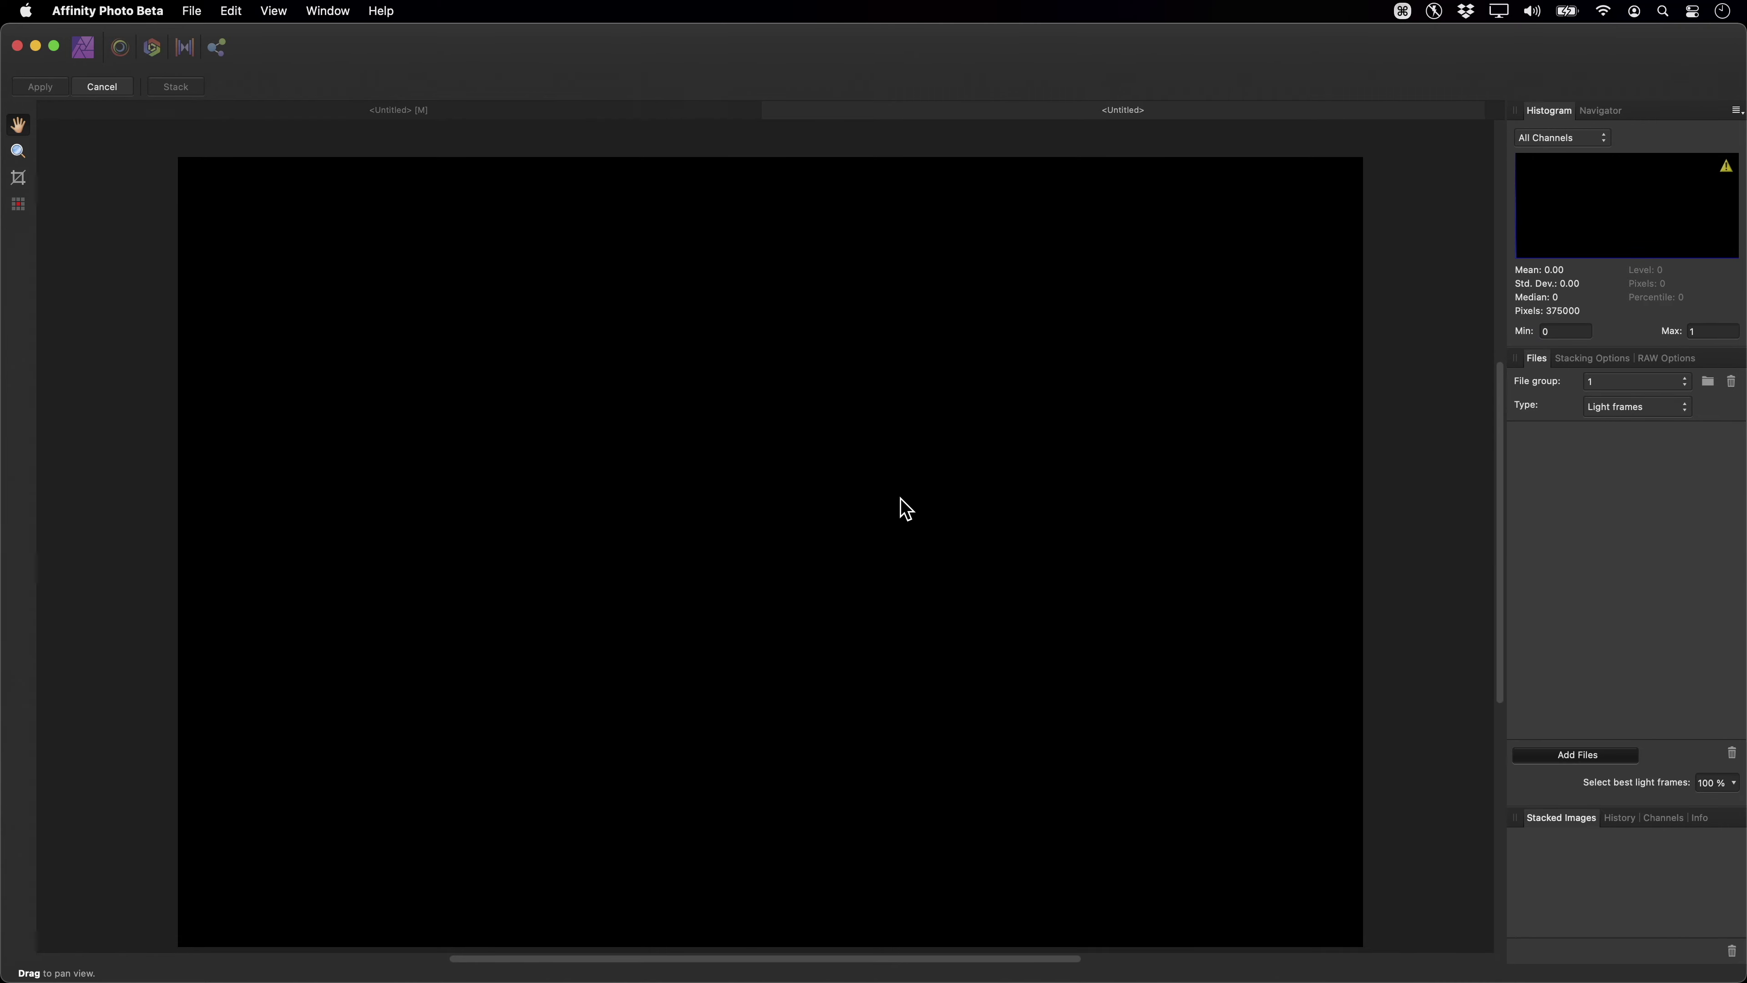
click(898, 146)
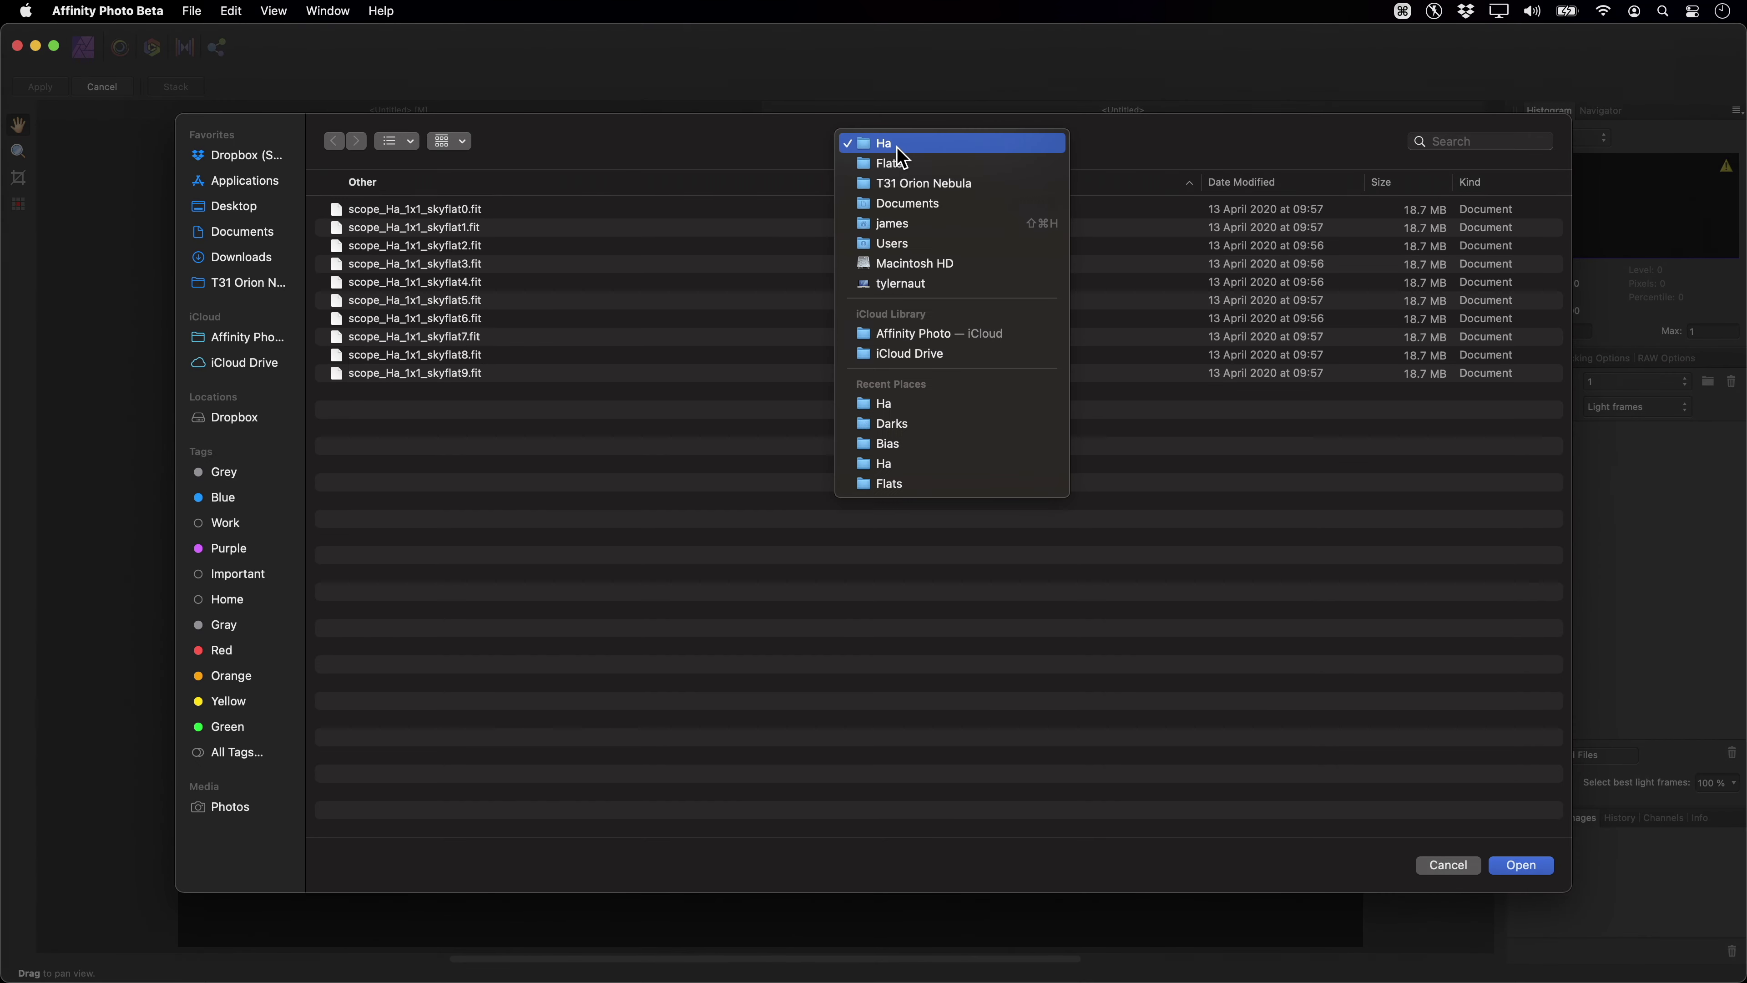
click(900, 180)
click(384, 269)
double_click(386, 267)
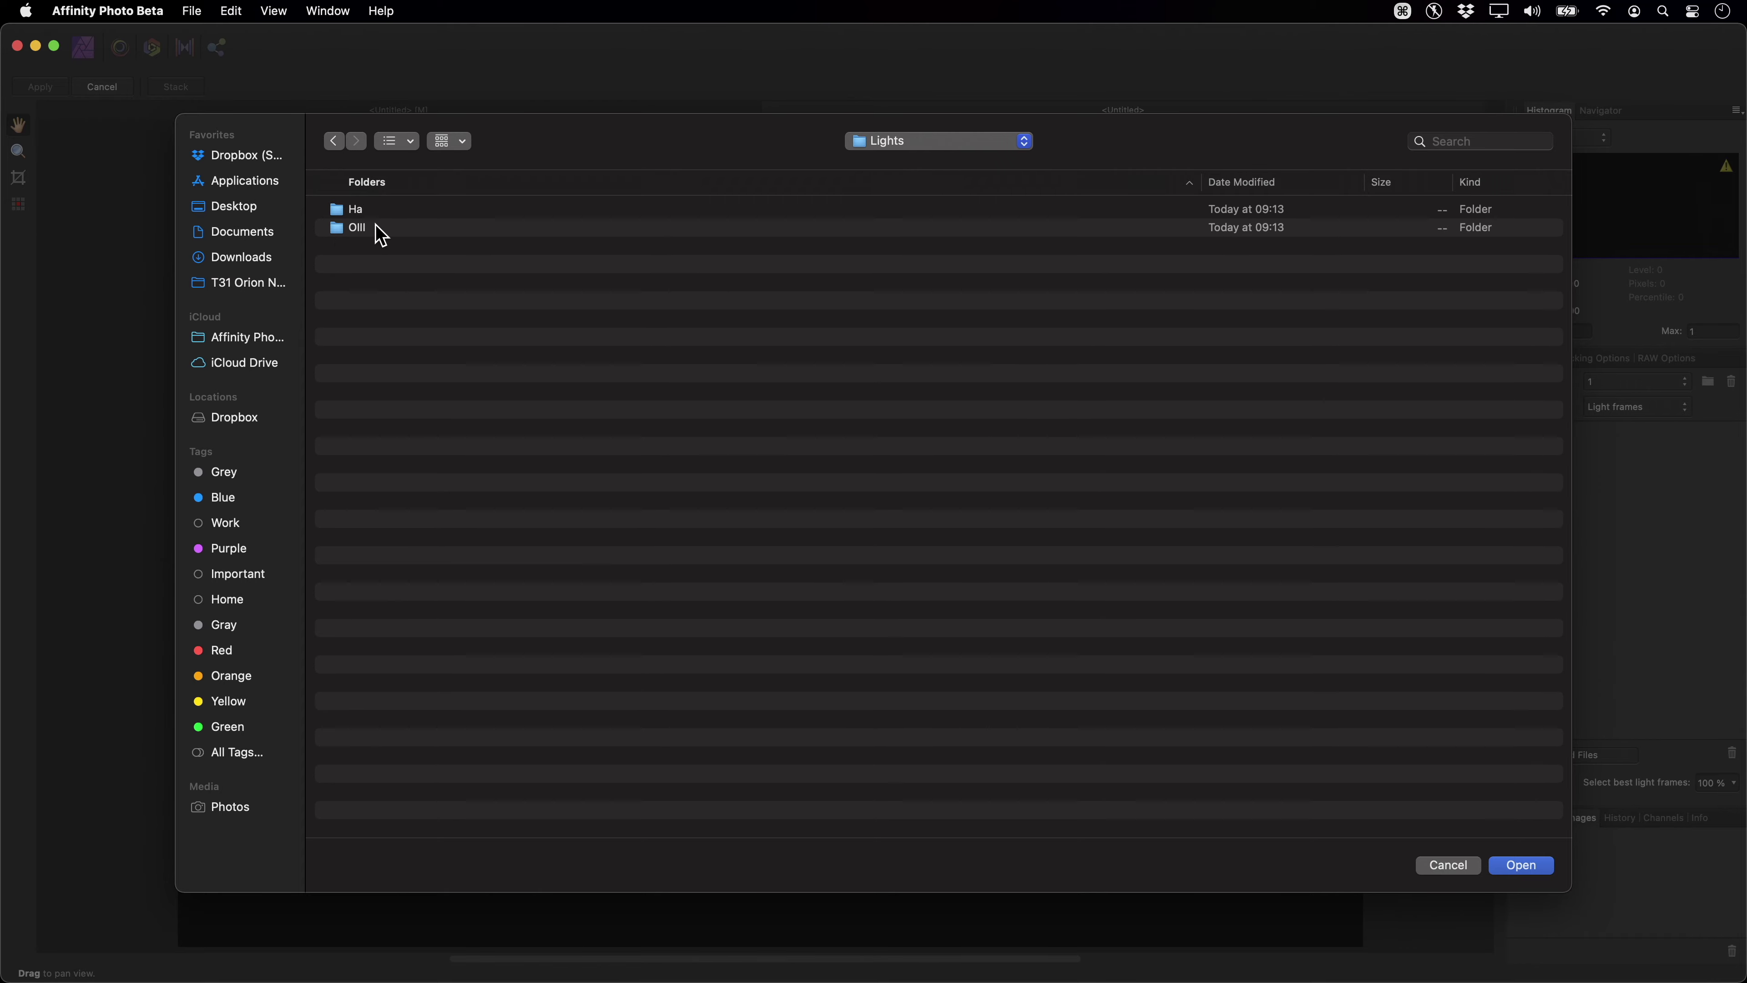
double_click(418, 228)
shift+click(590, 556)
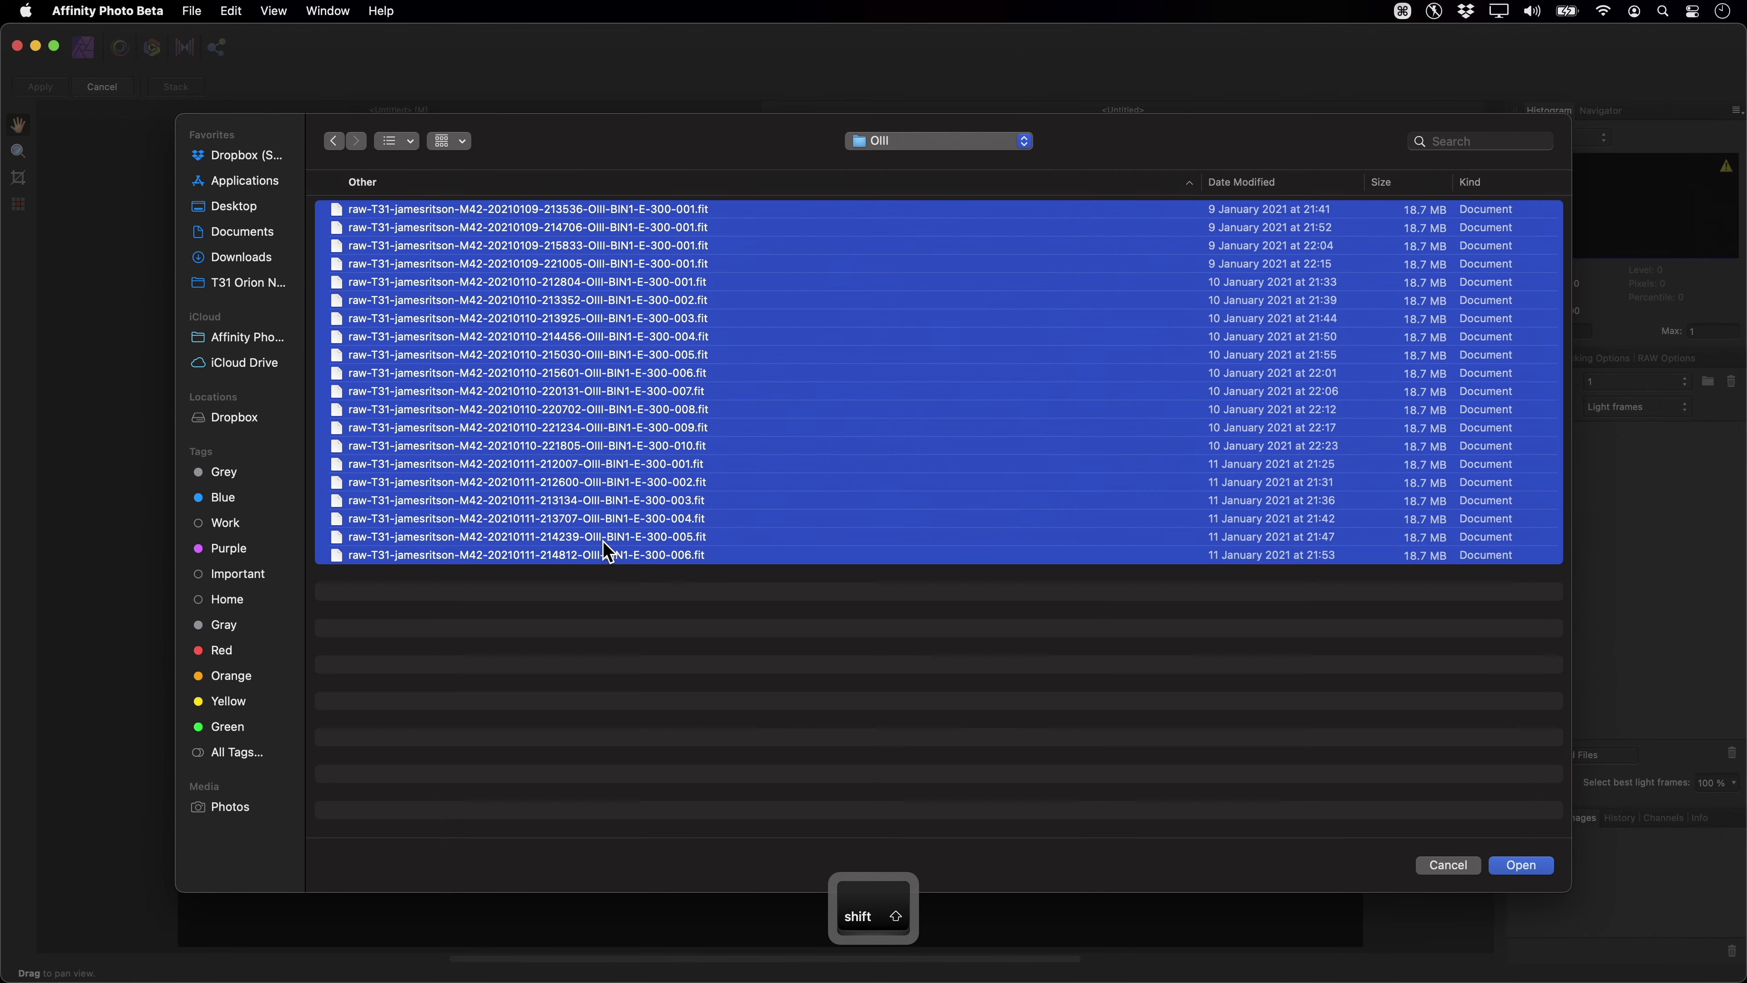
key(Return)
Add all the .fit files from the Bias folder to the OIII stack as Bias frames.
click(1638, 406)
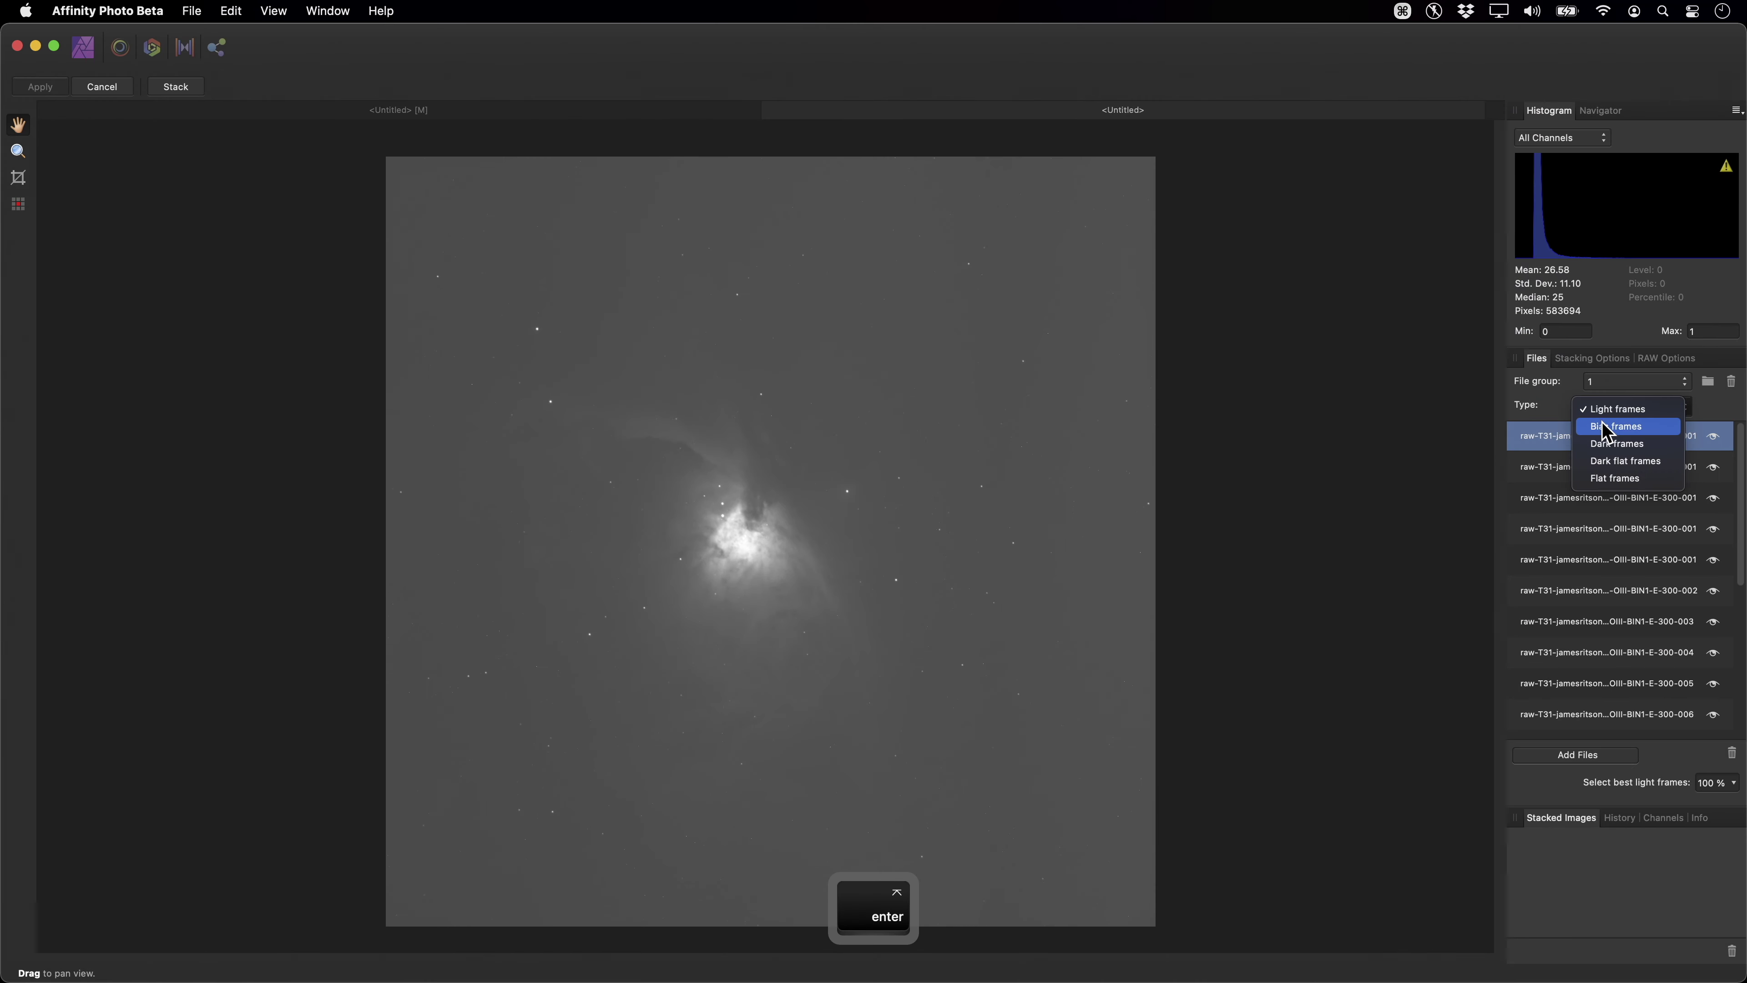
click(1617, 453)
click(1578, 755)
click(879, 144)
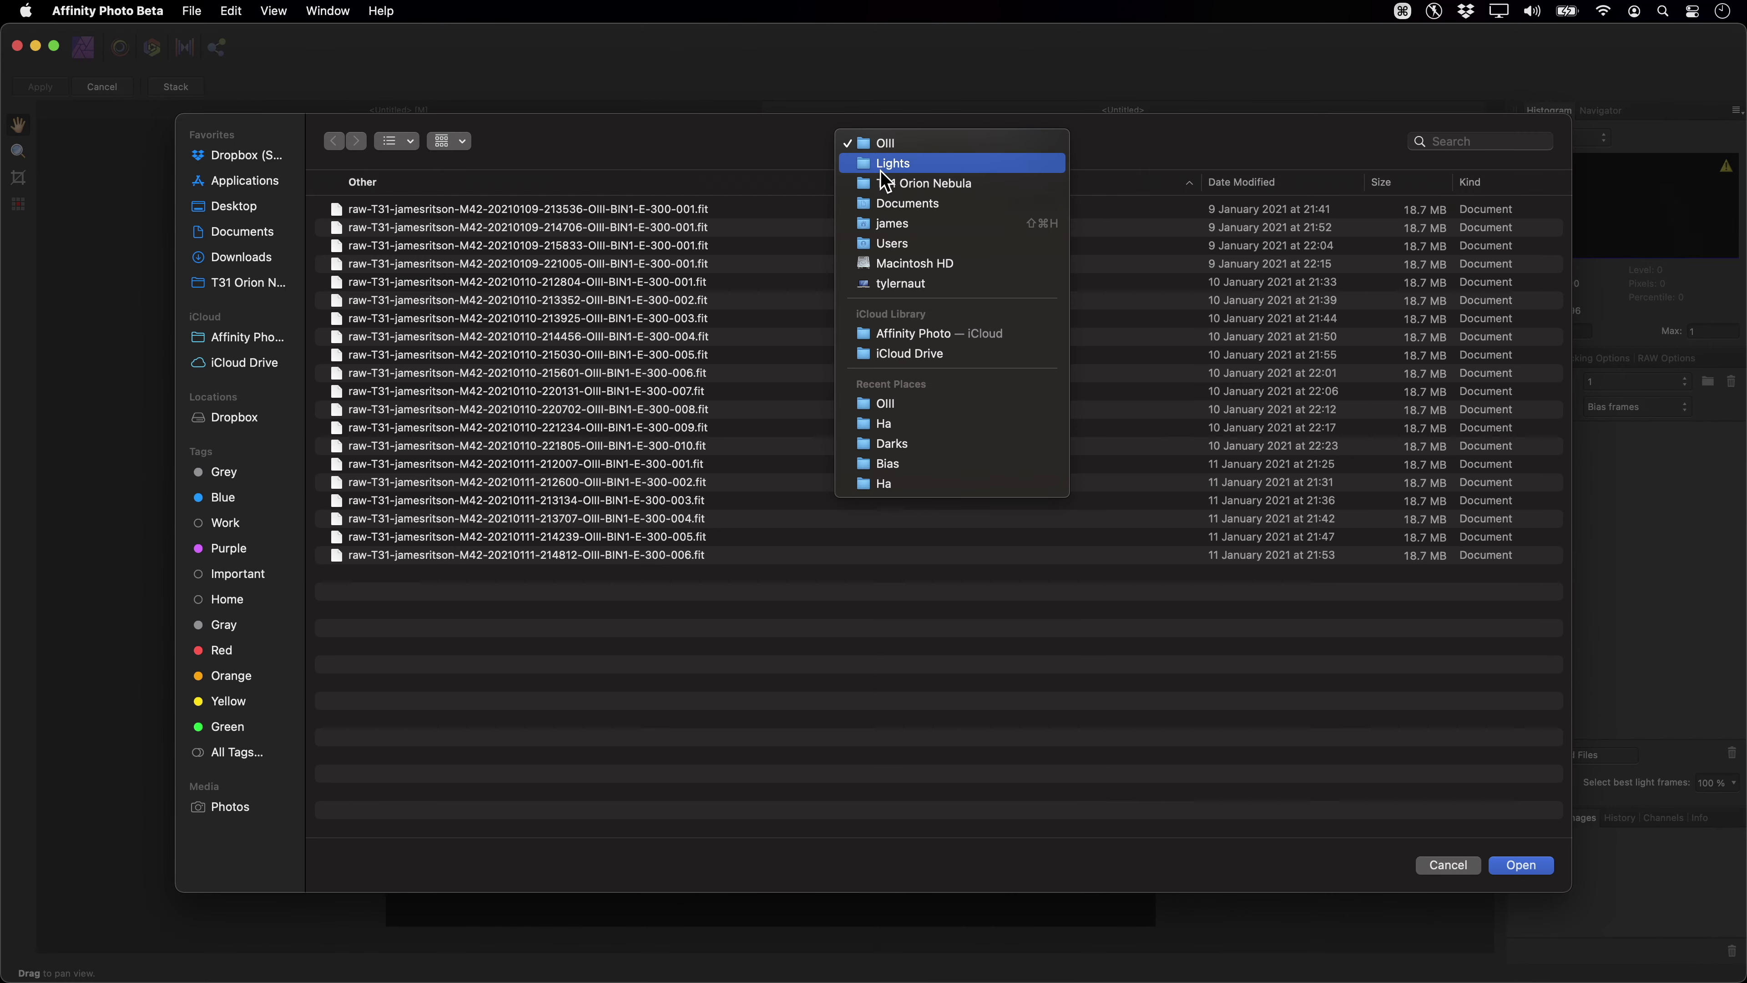
click(895, 180)
click(456, 209)
double_click(460, 215)
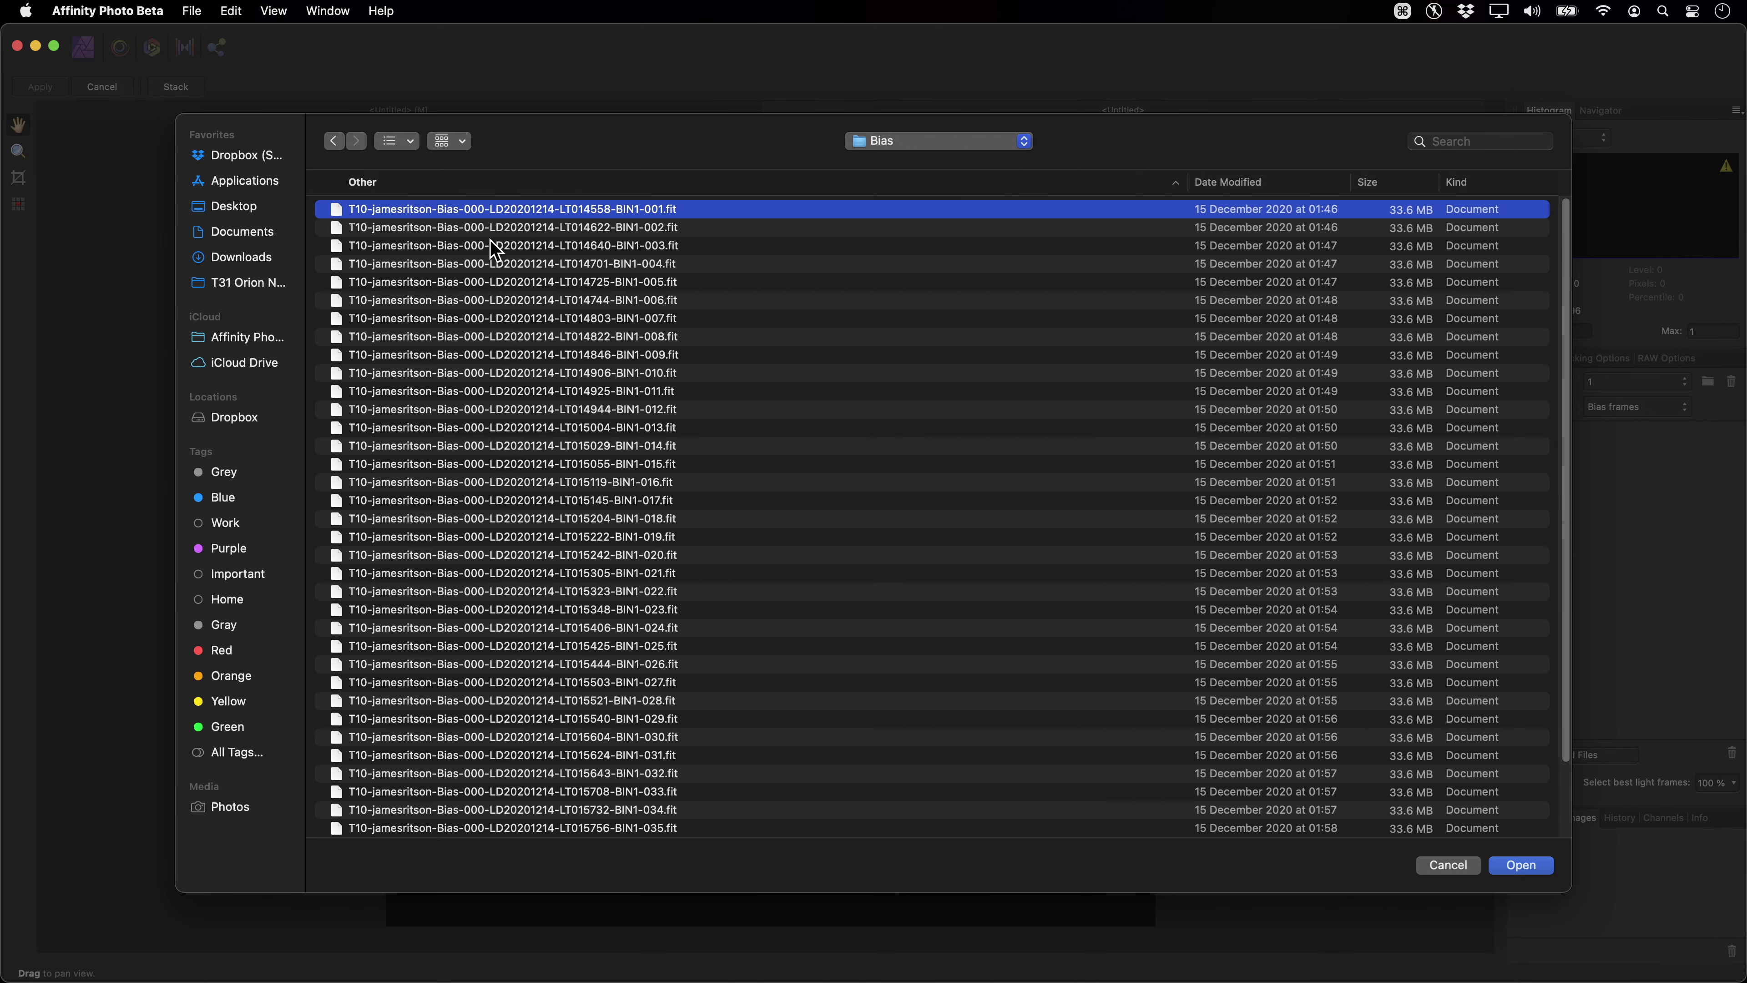
scroll(660, 589, down, 3)
shift+click(657, 820)
key(Return)
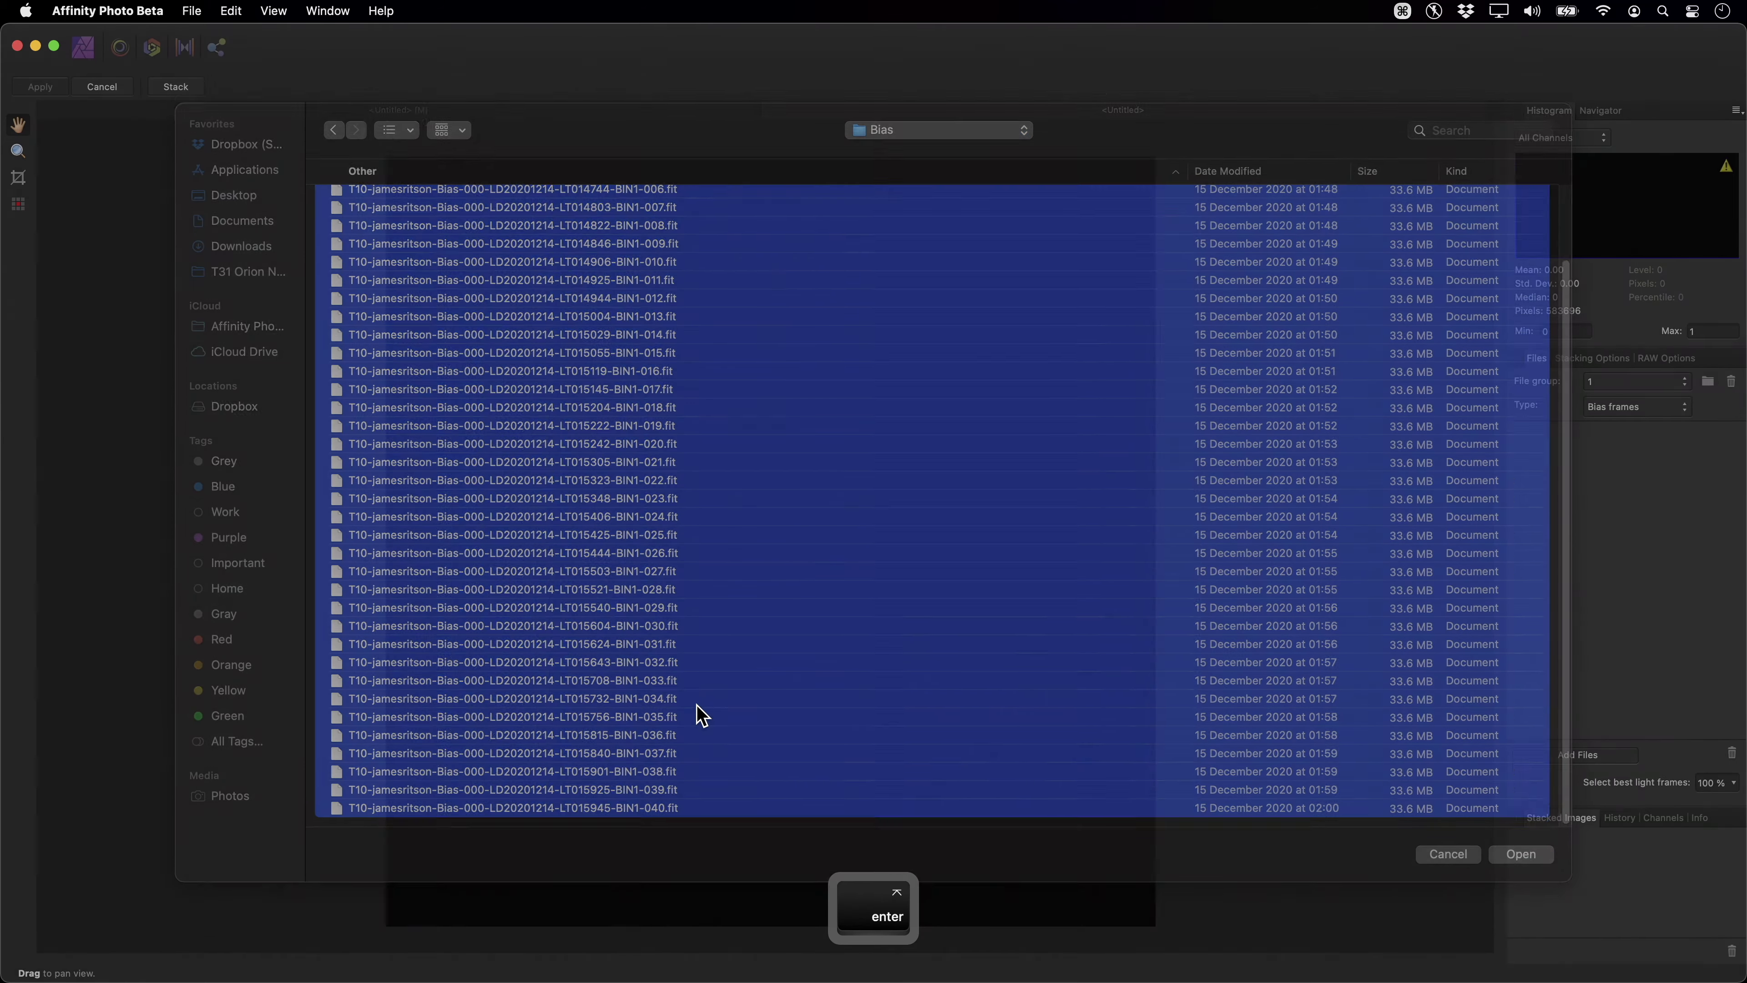
Add all the .fit files from the Darks folder to the OIII stack as Dark frames.
click(1631, 406)
click(1610, 424)
click(1531, 752)
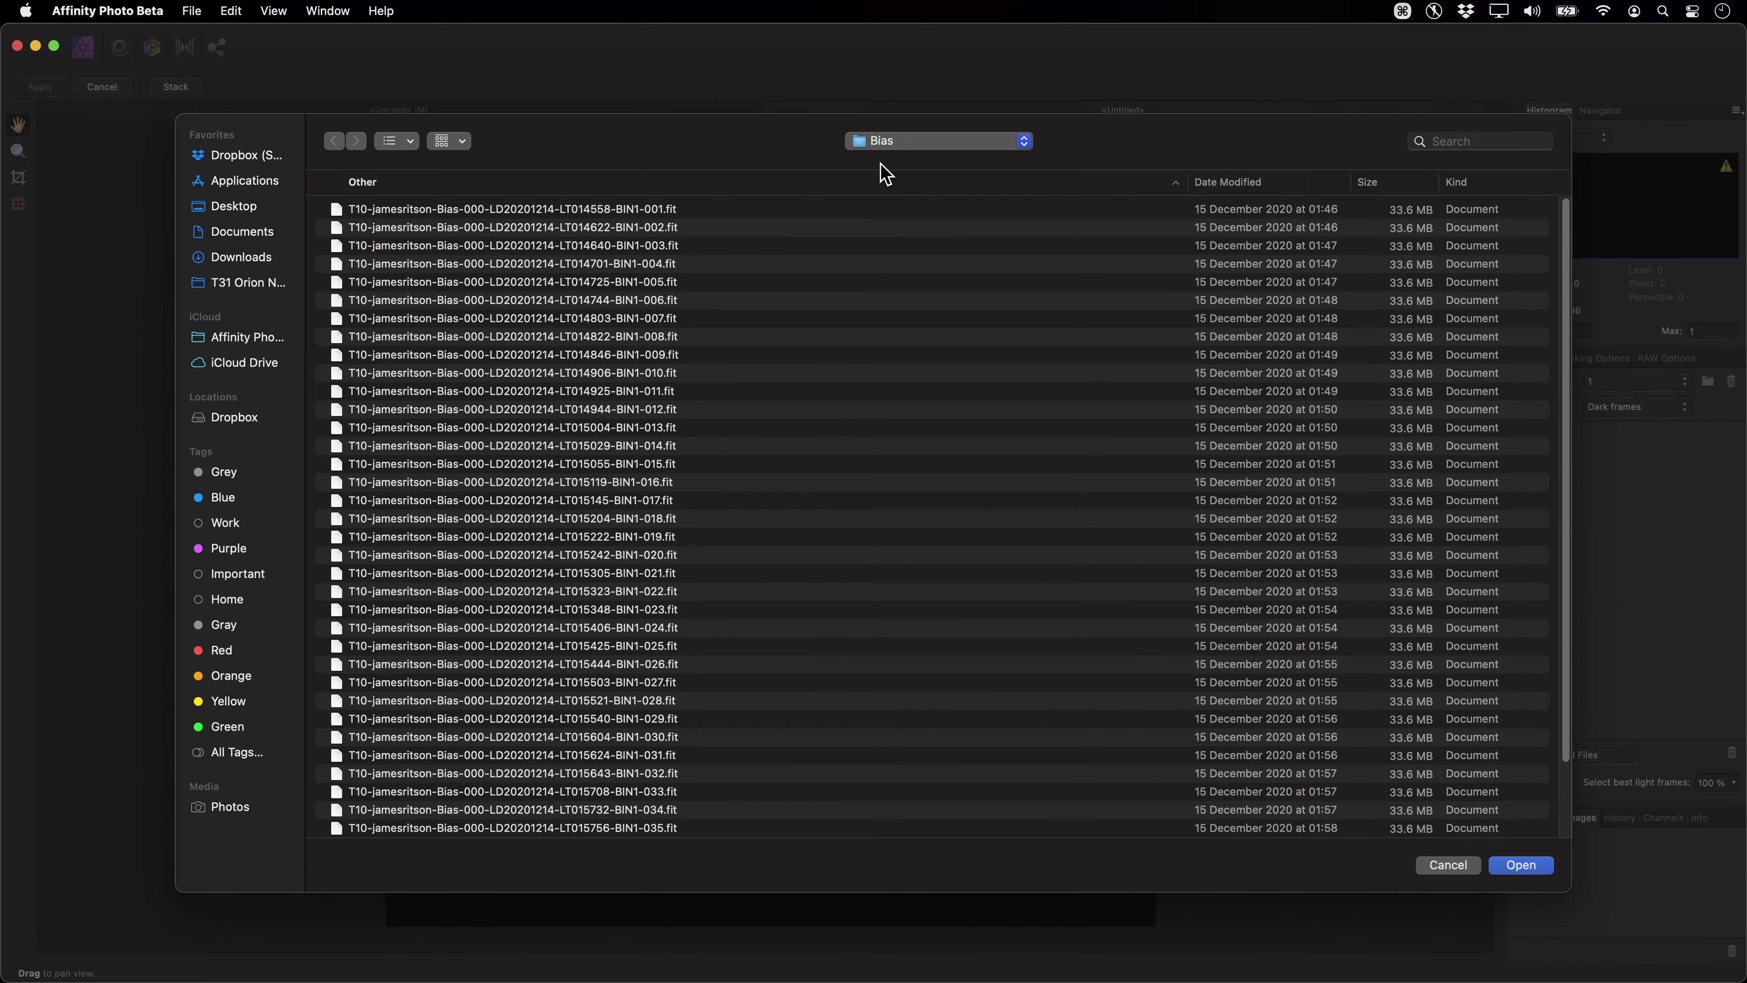
click(897, 143)
click(904, 163)
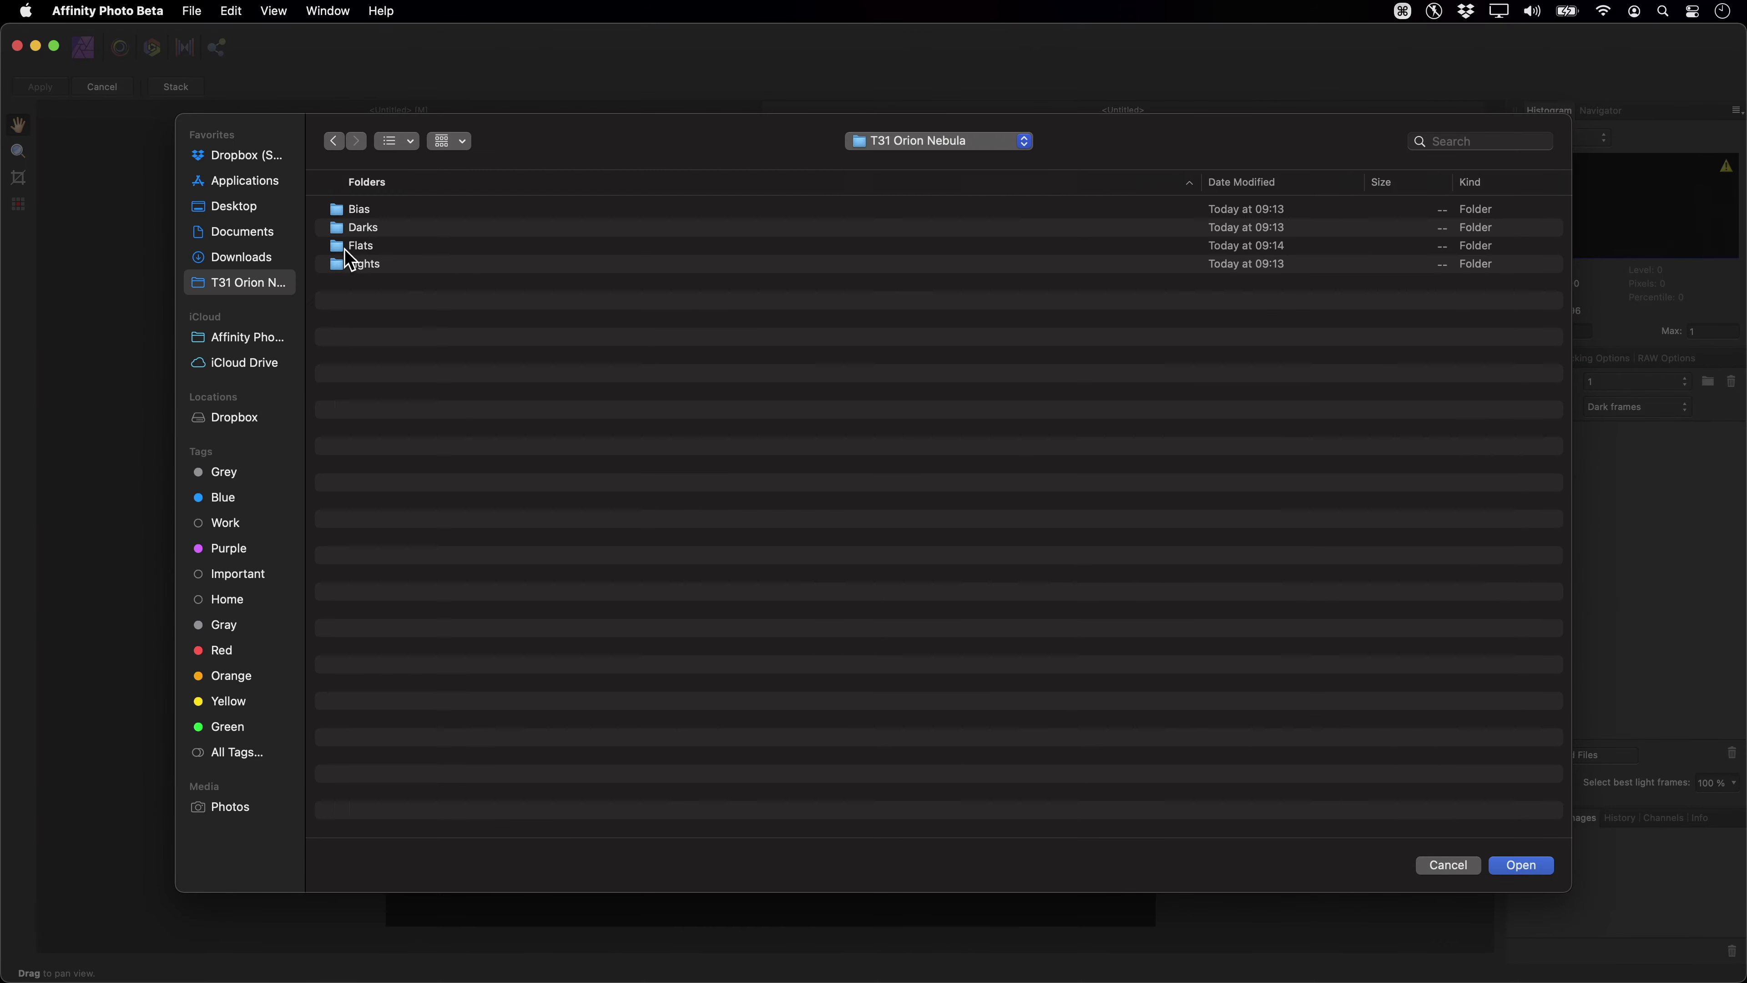
click(368, 229)
double_click(368, 229)
shift+click(613, 646)
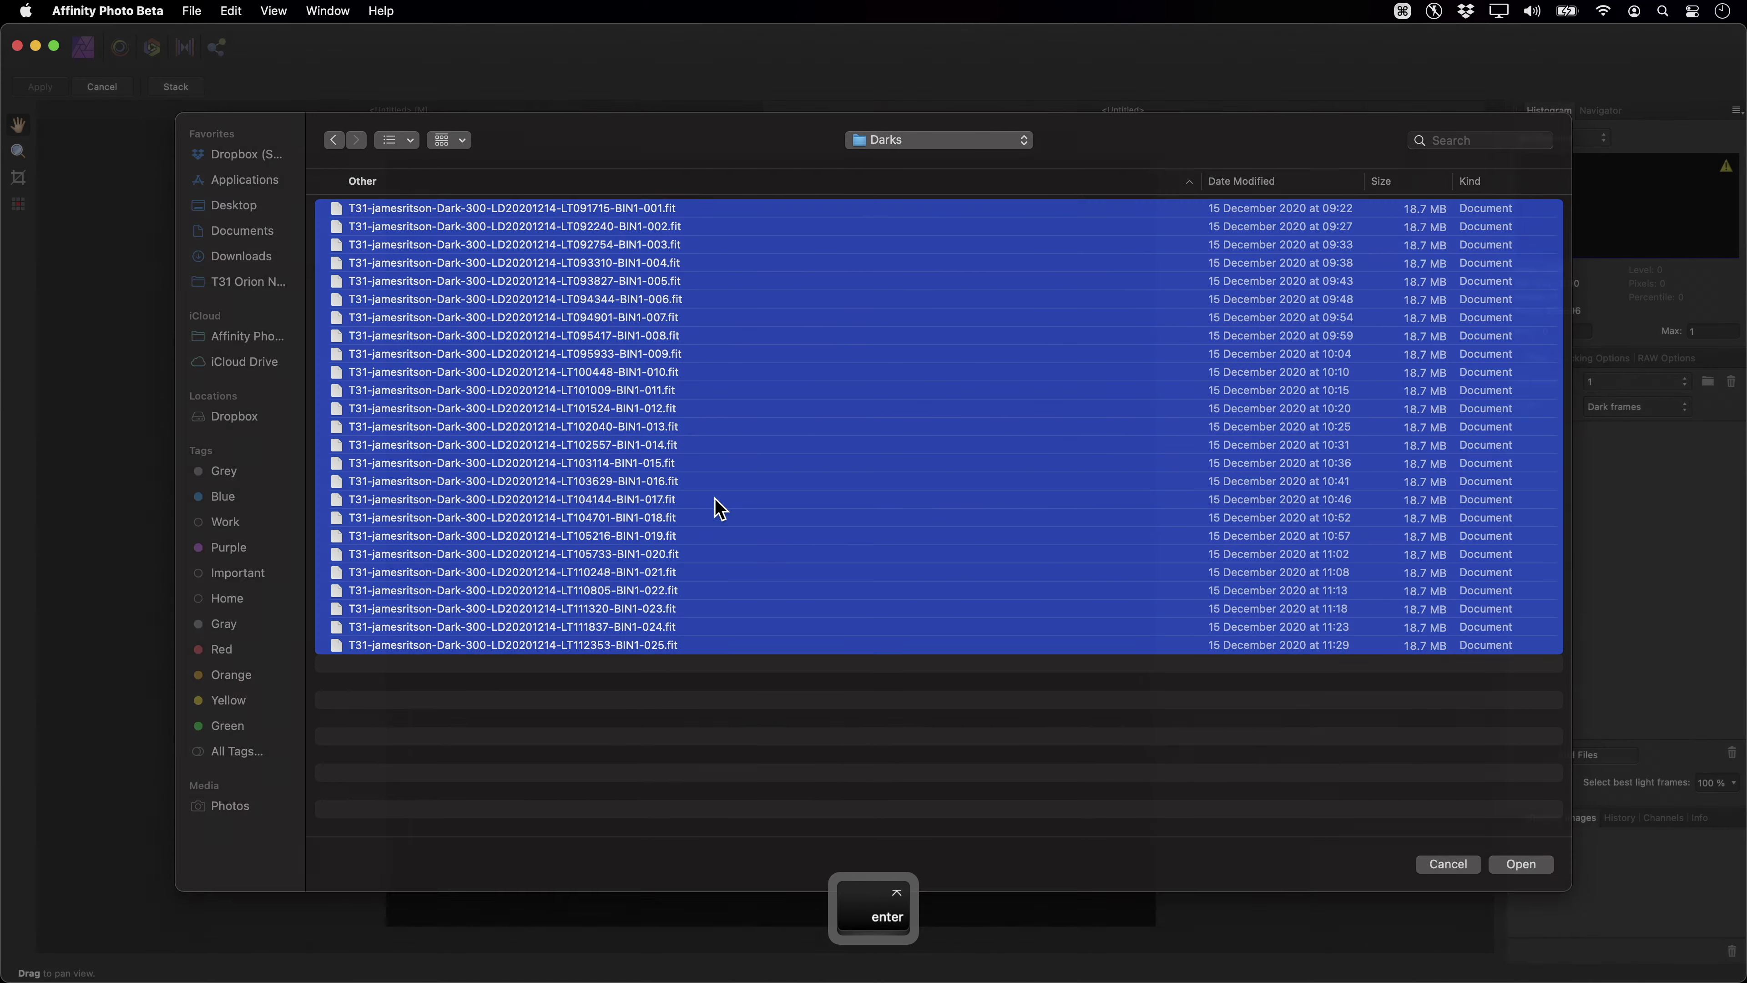
Load the selected dark frames and add all the .fit files from the Flats > OIII folder as Flat frames.
key(Return)
click(1688, 407)
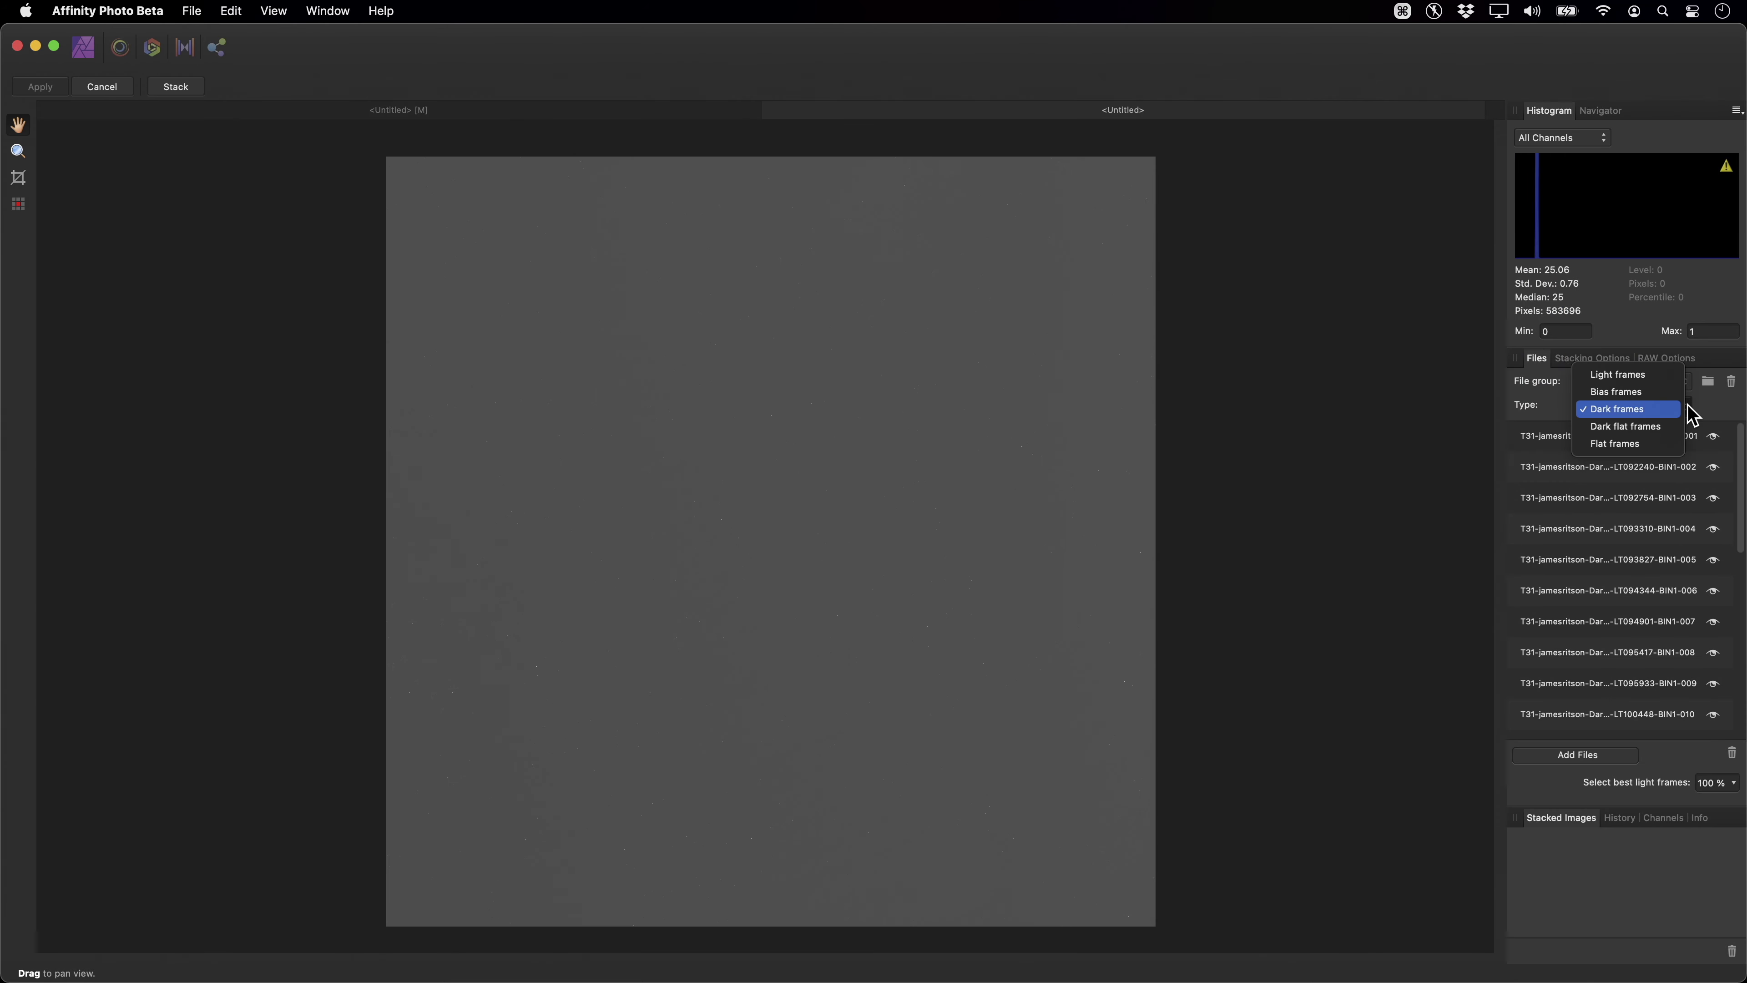
click(1655, 443)
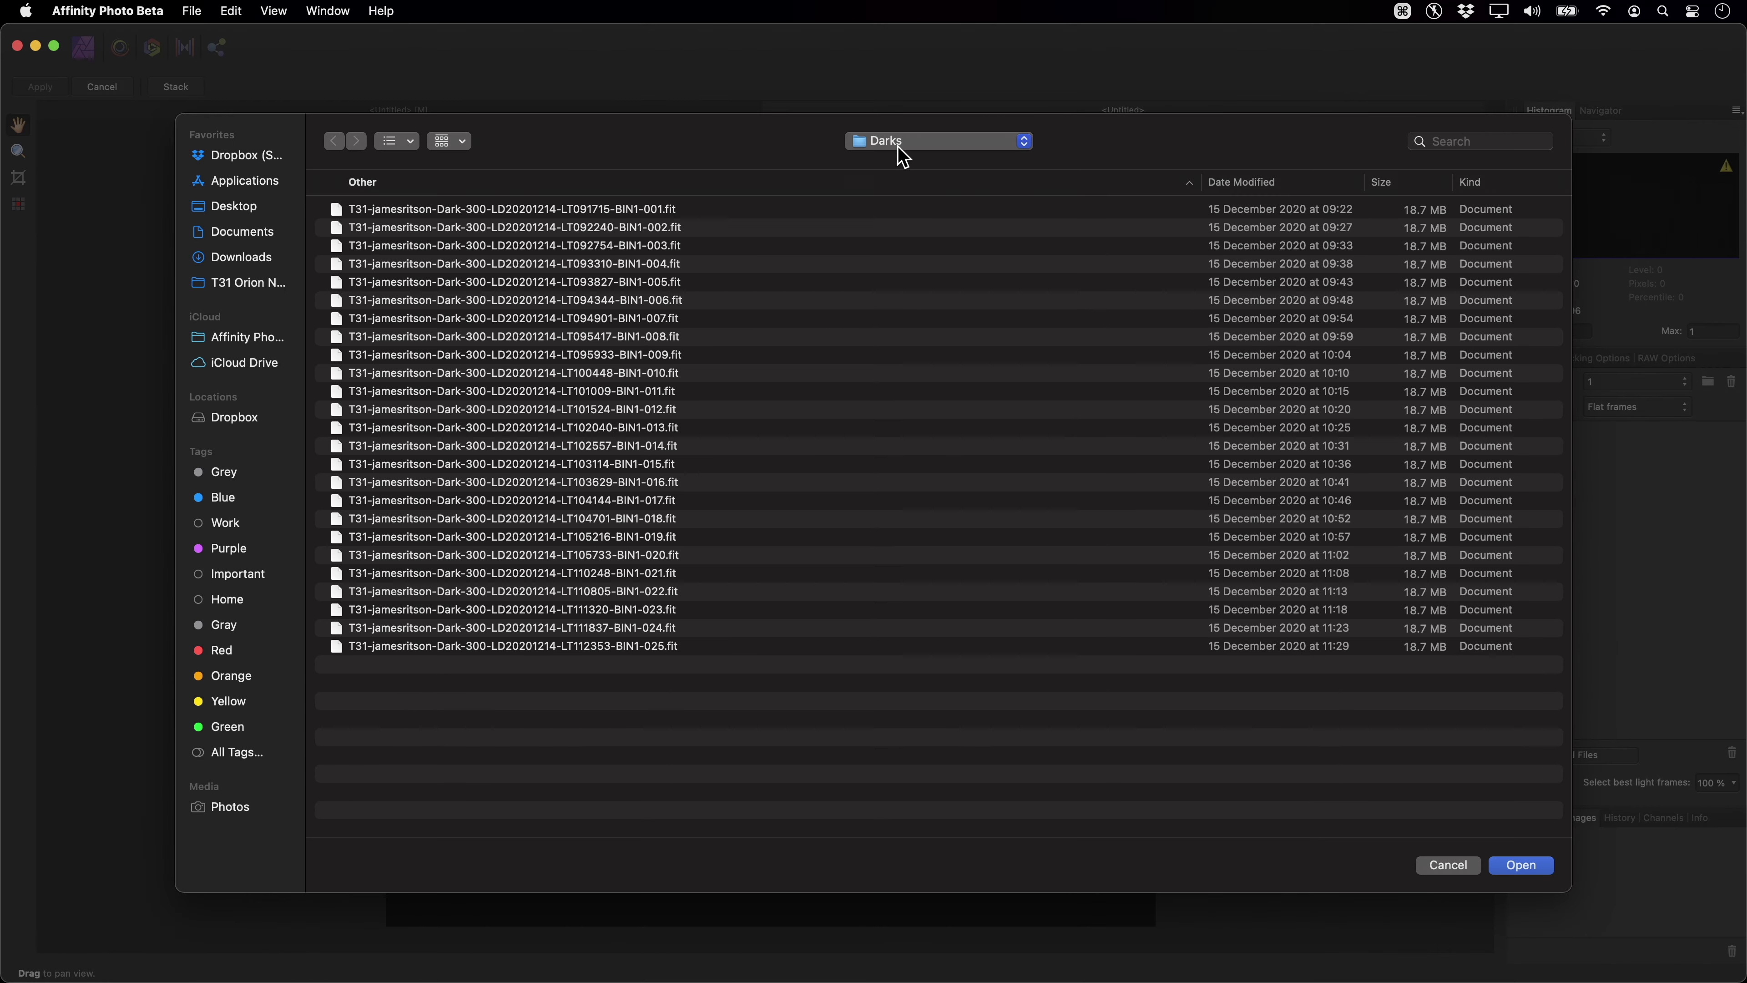
click(901, 148)
click(906, 159)
double_click(387, 246)
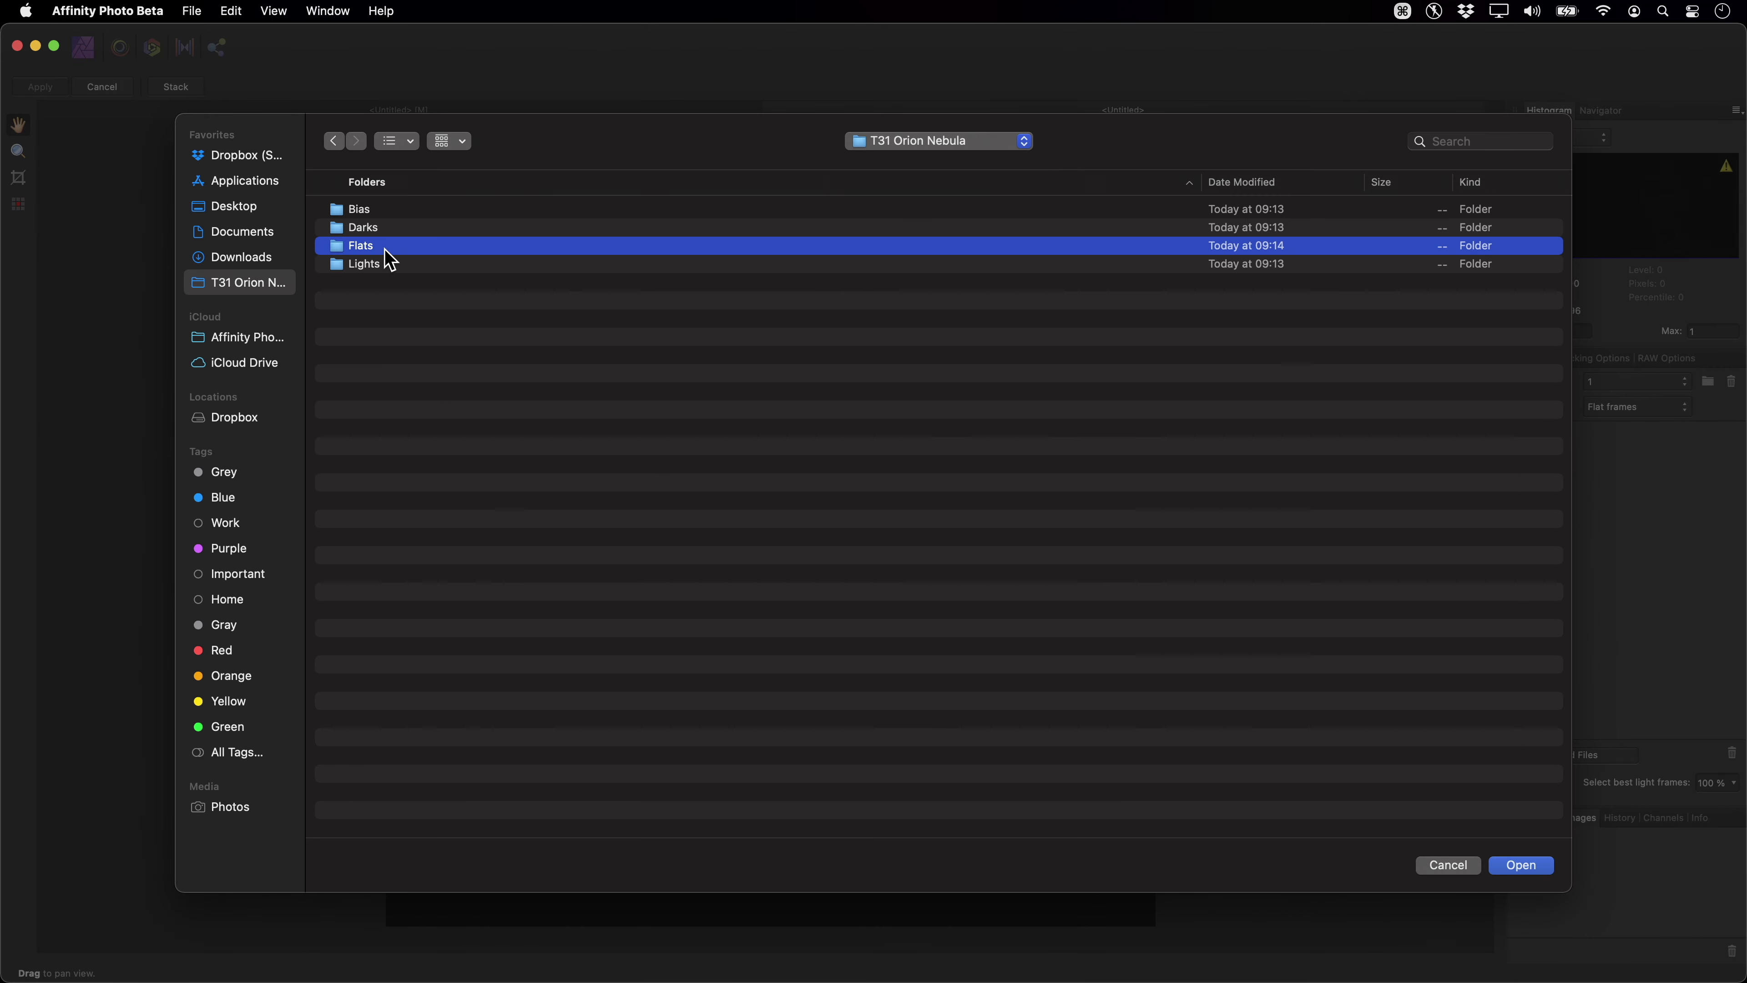
double_click(388, 229)
click(407, 210)
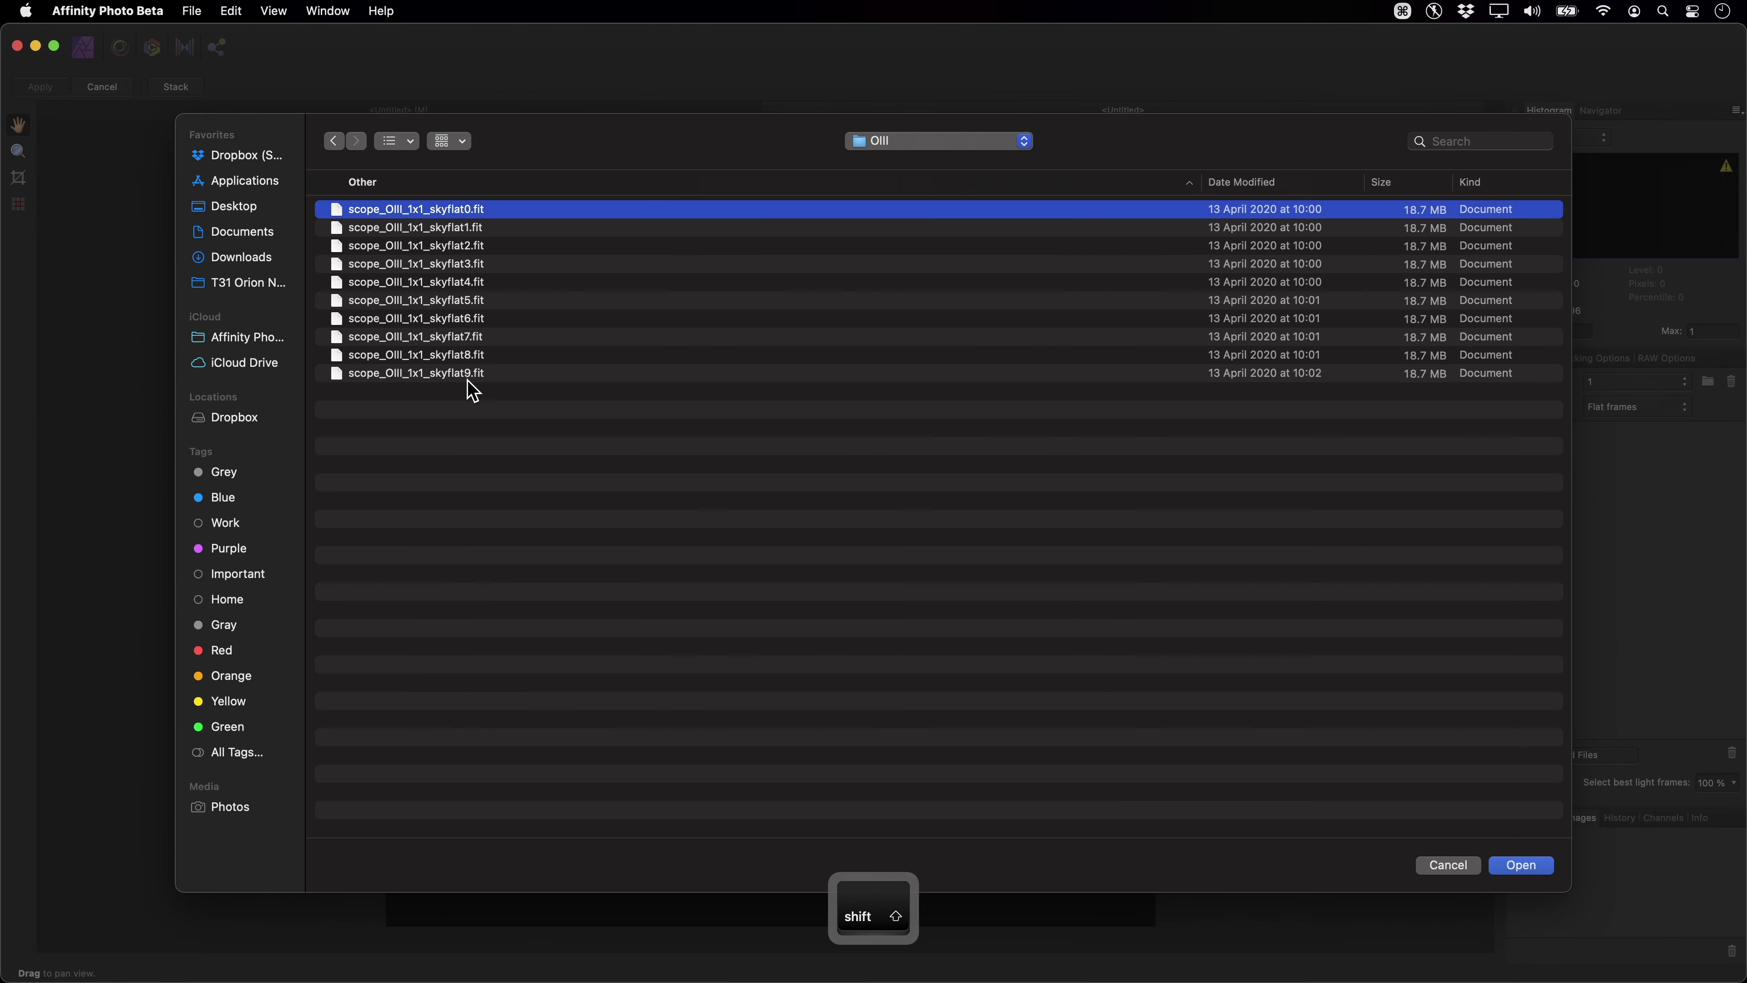
key(cmd+a)
key(Return)
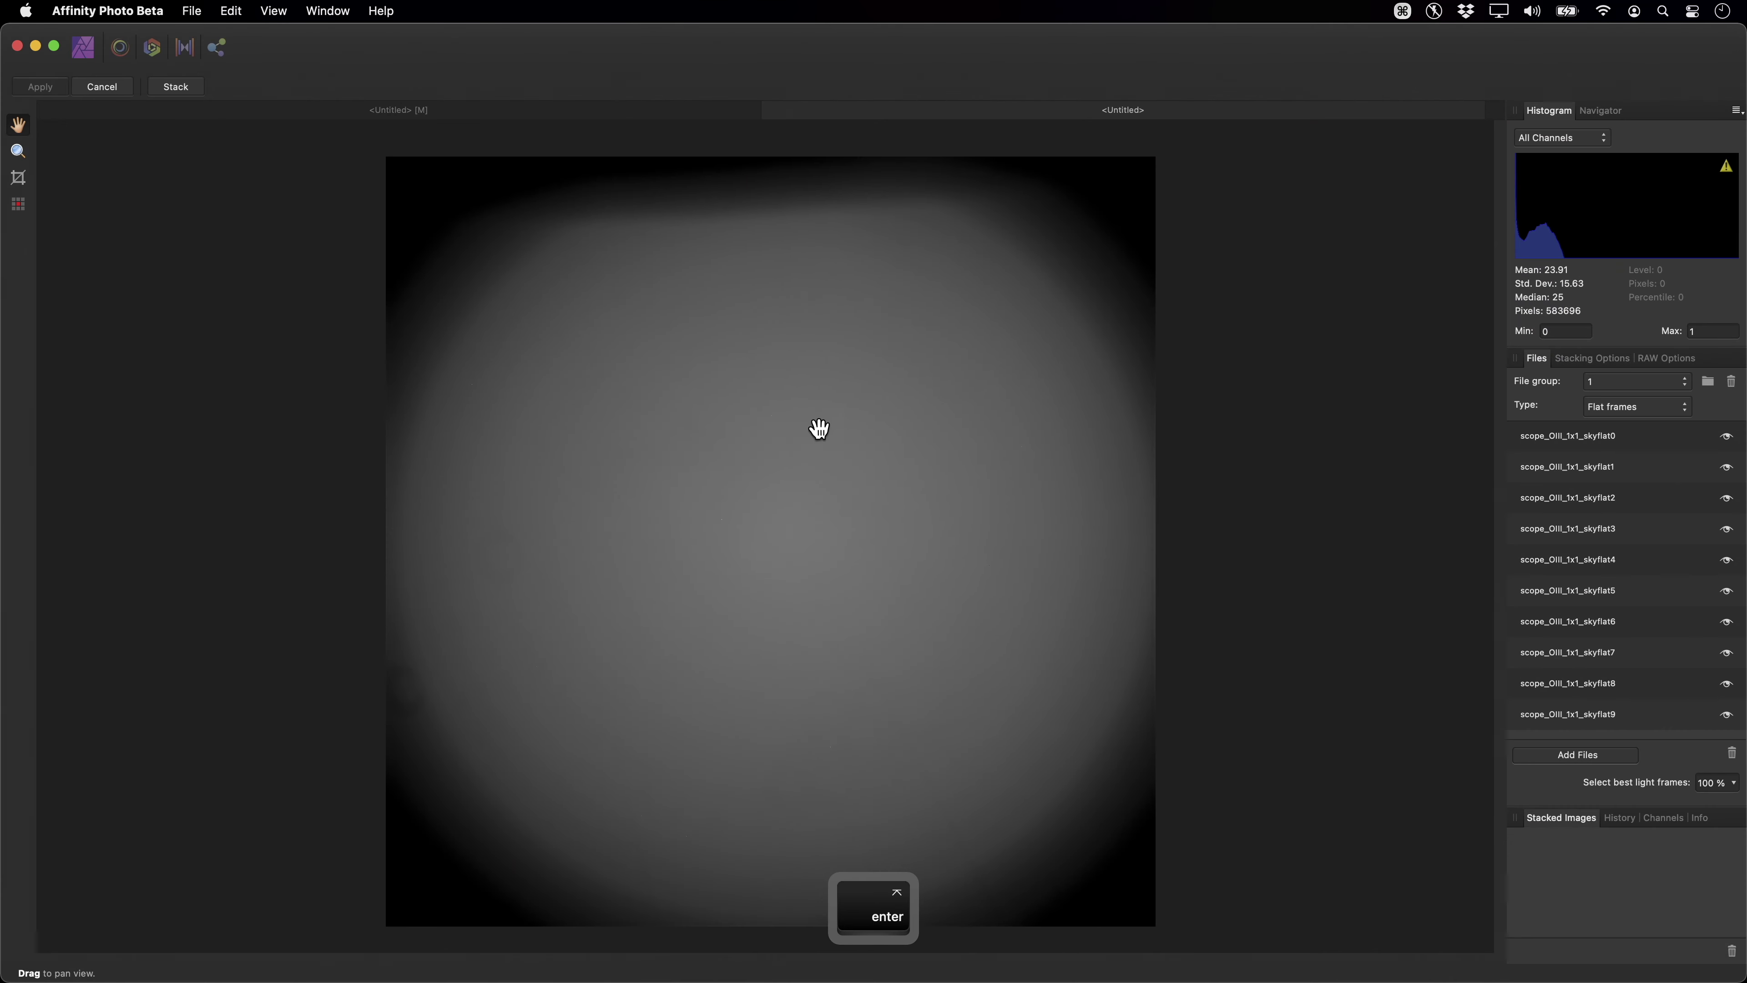
Switch the file type back to Light frames, then stack the OIII frames with bad pixel detection and apply the result.
click(1610, 406)
key(Return)
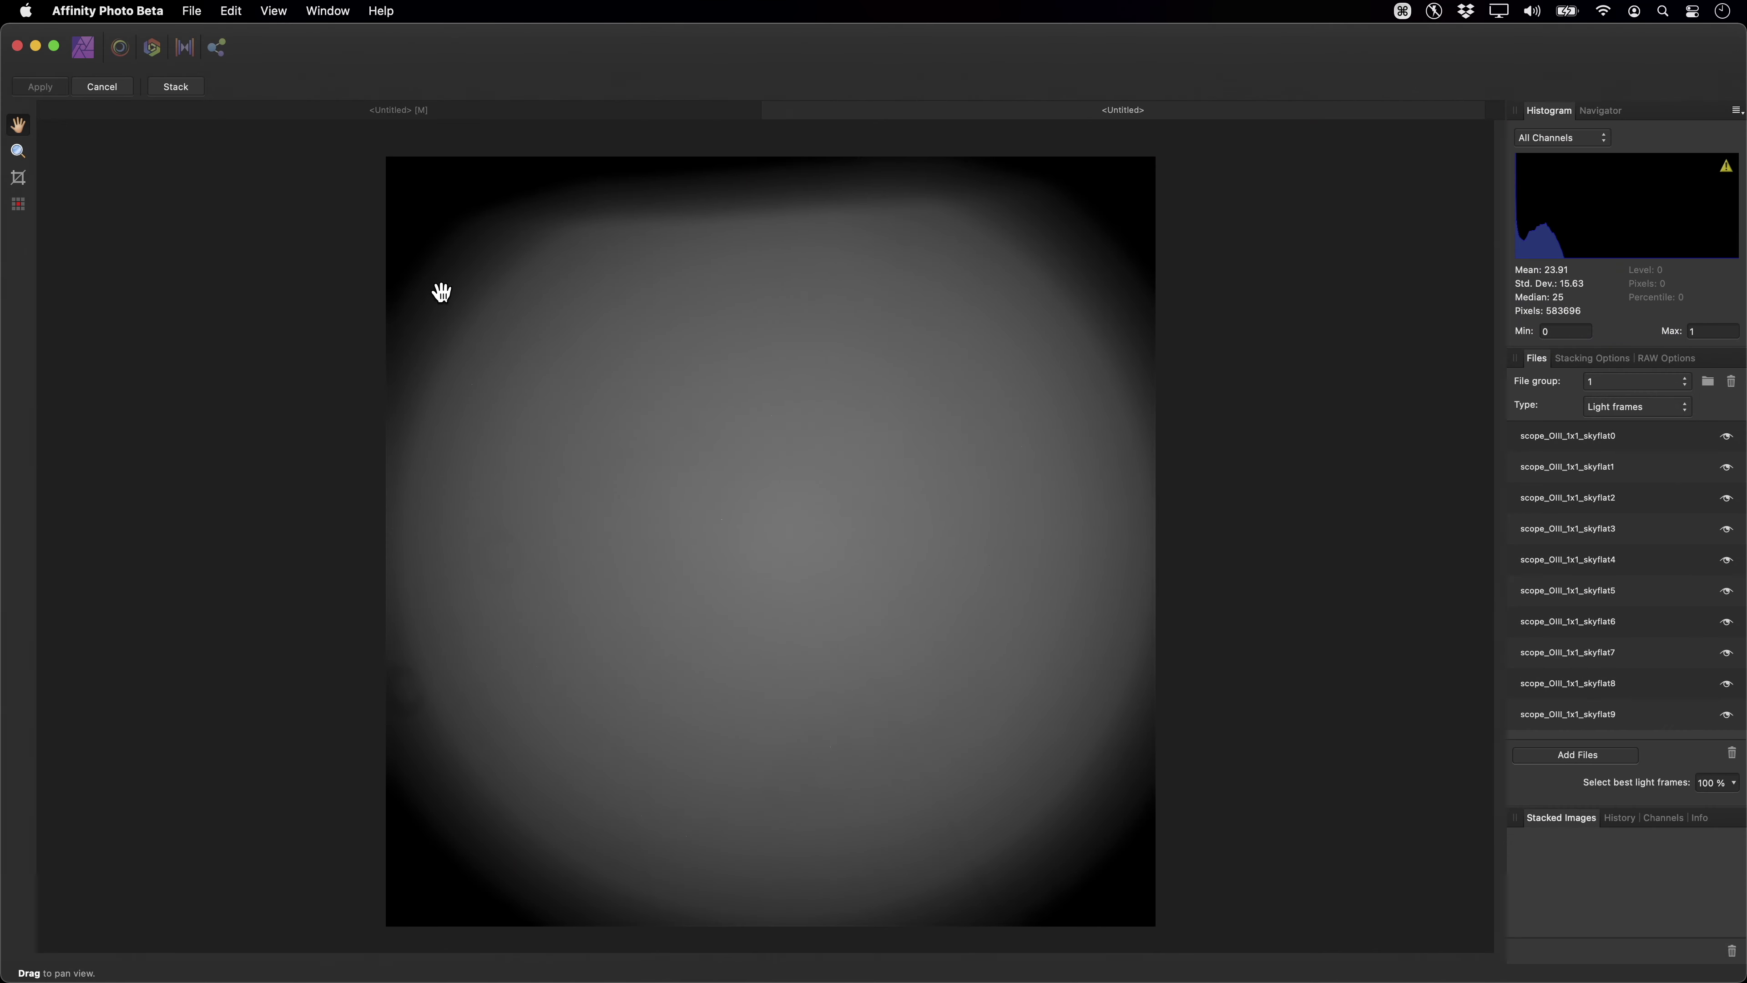
click(18, 204)
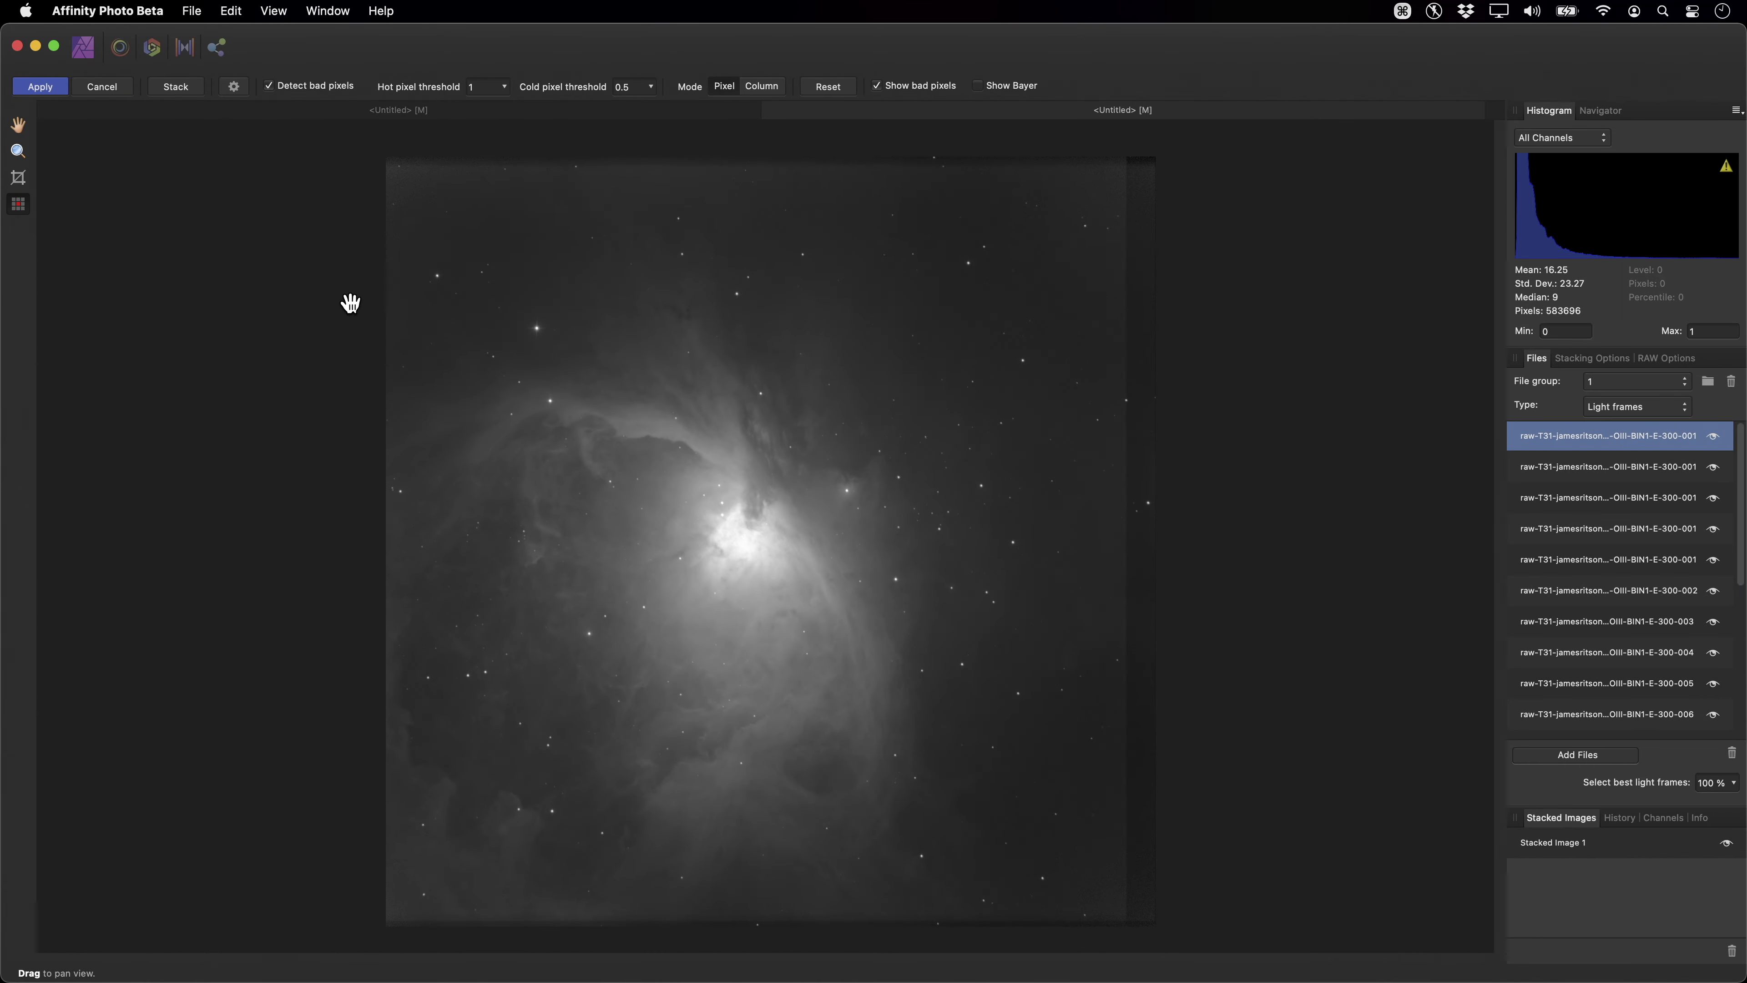
click(60, 90)
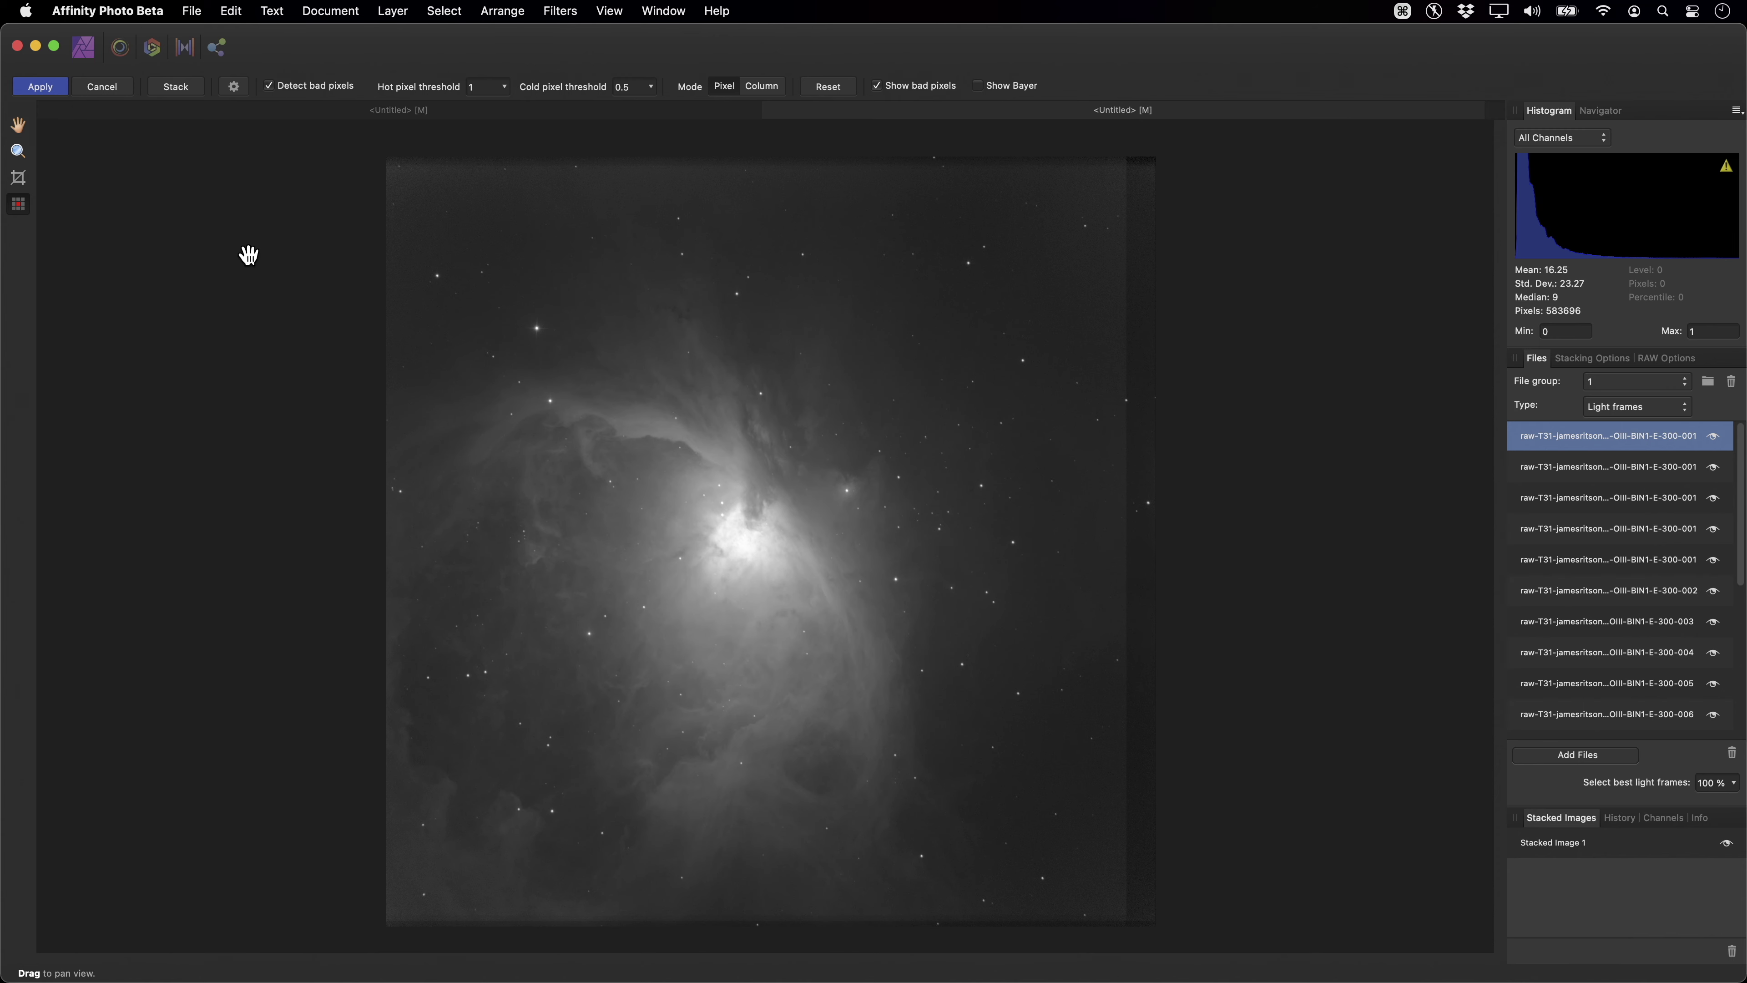
Rename the stacked pixel layer as OIII.
click(1594, 525)
click(1595, 525)
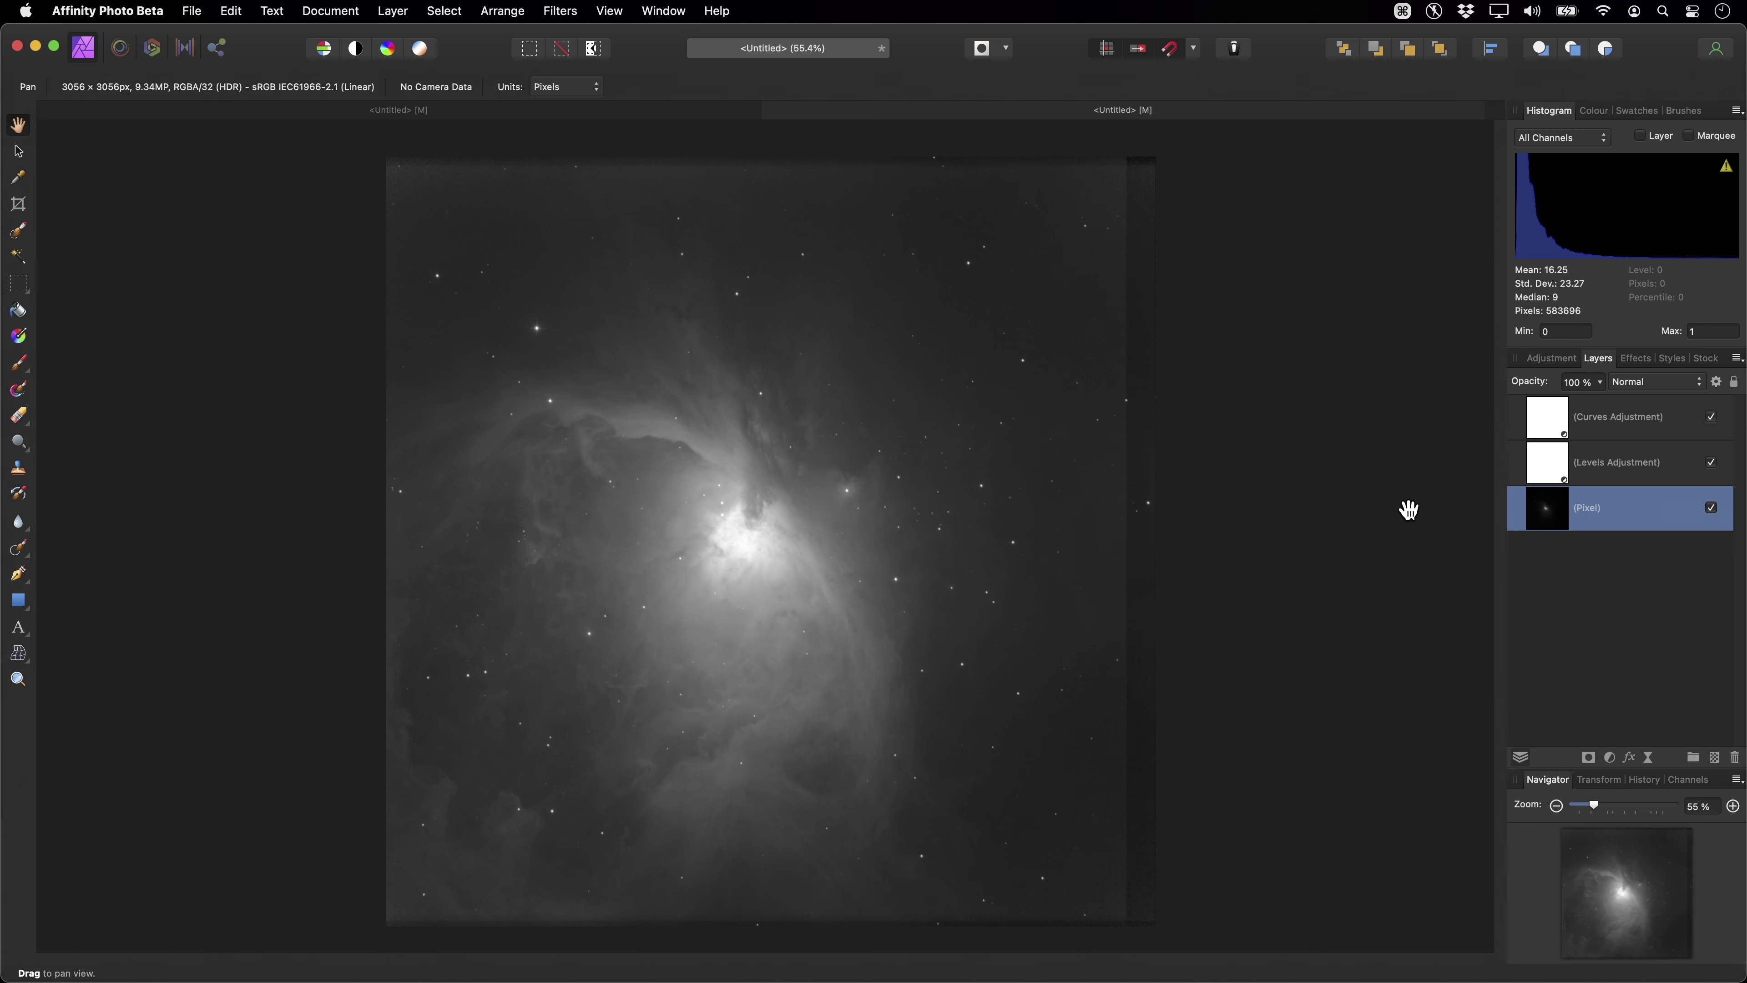
text(OIII)
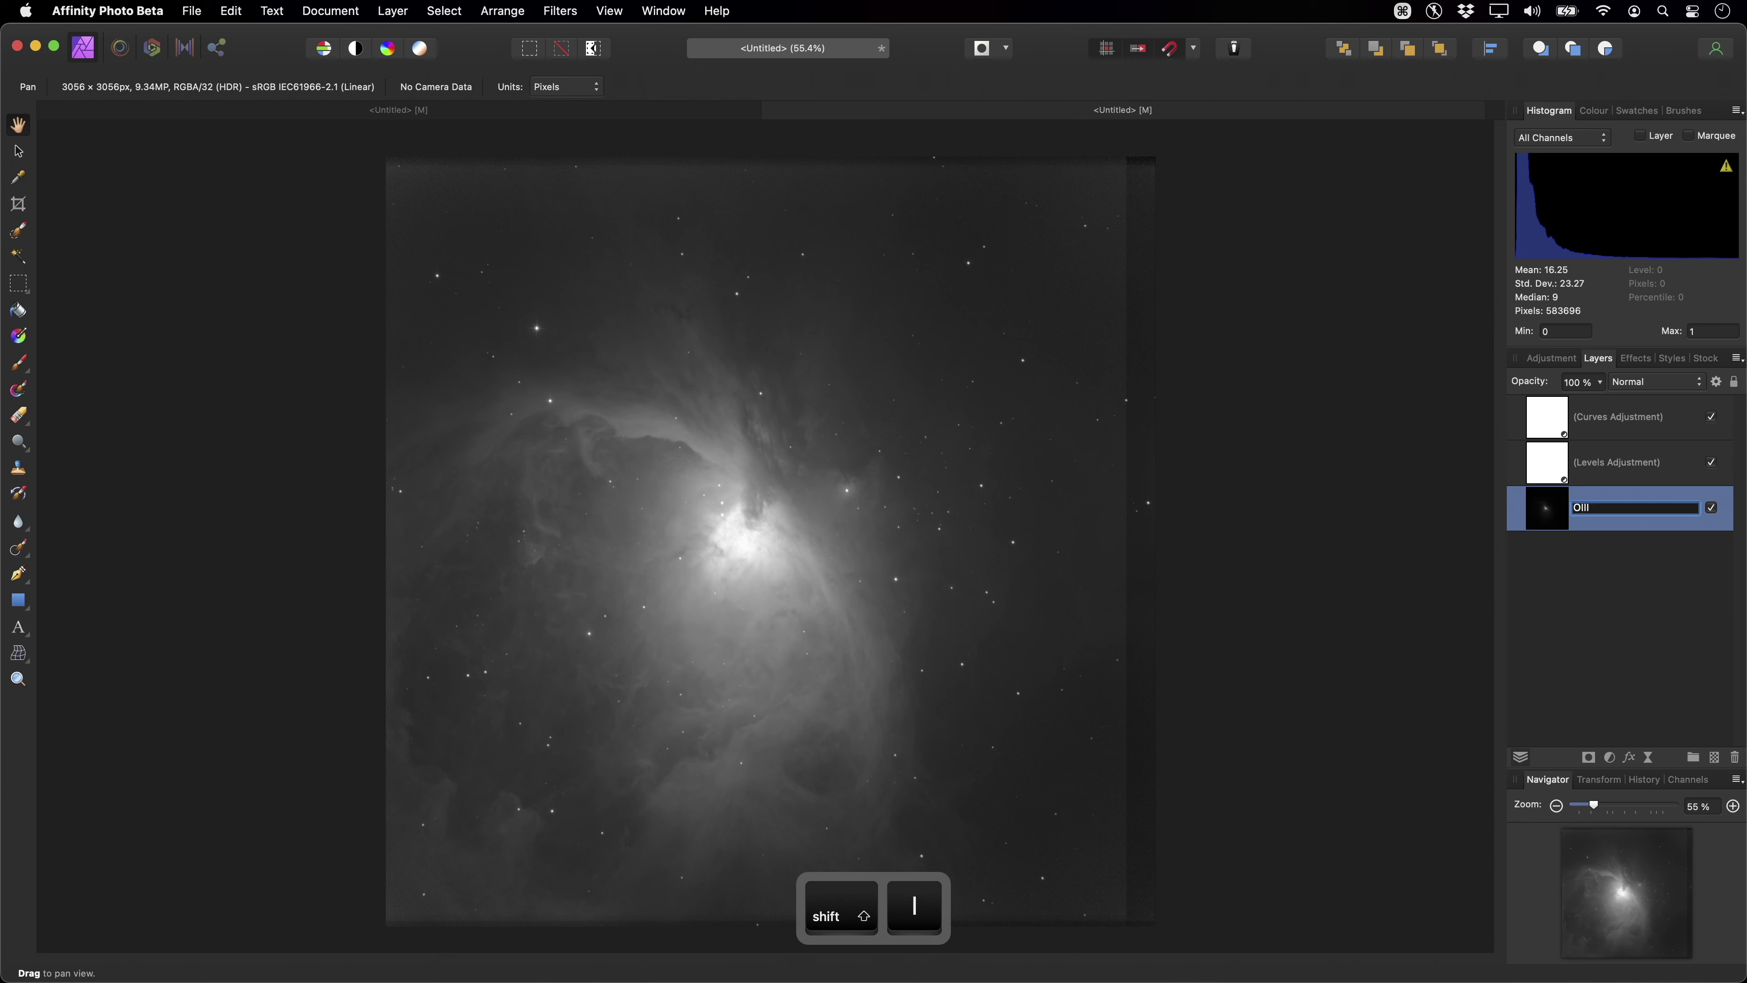
key(Return)
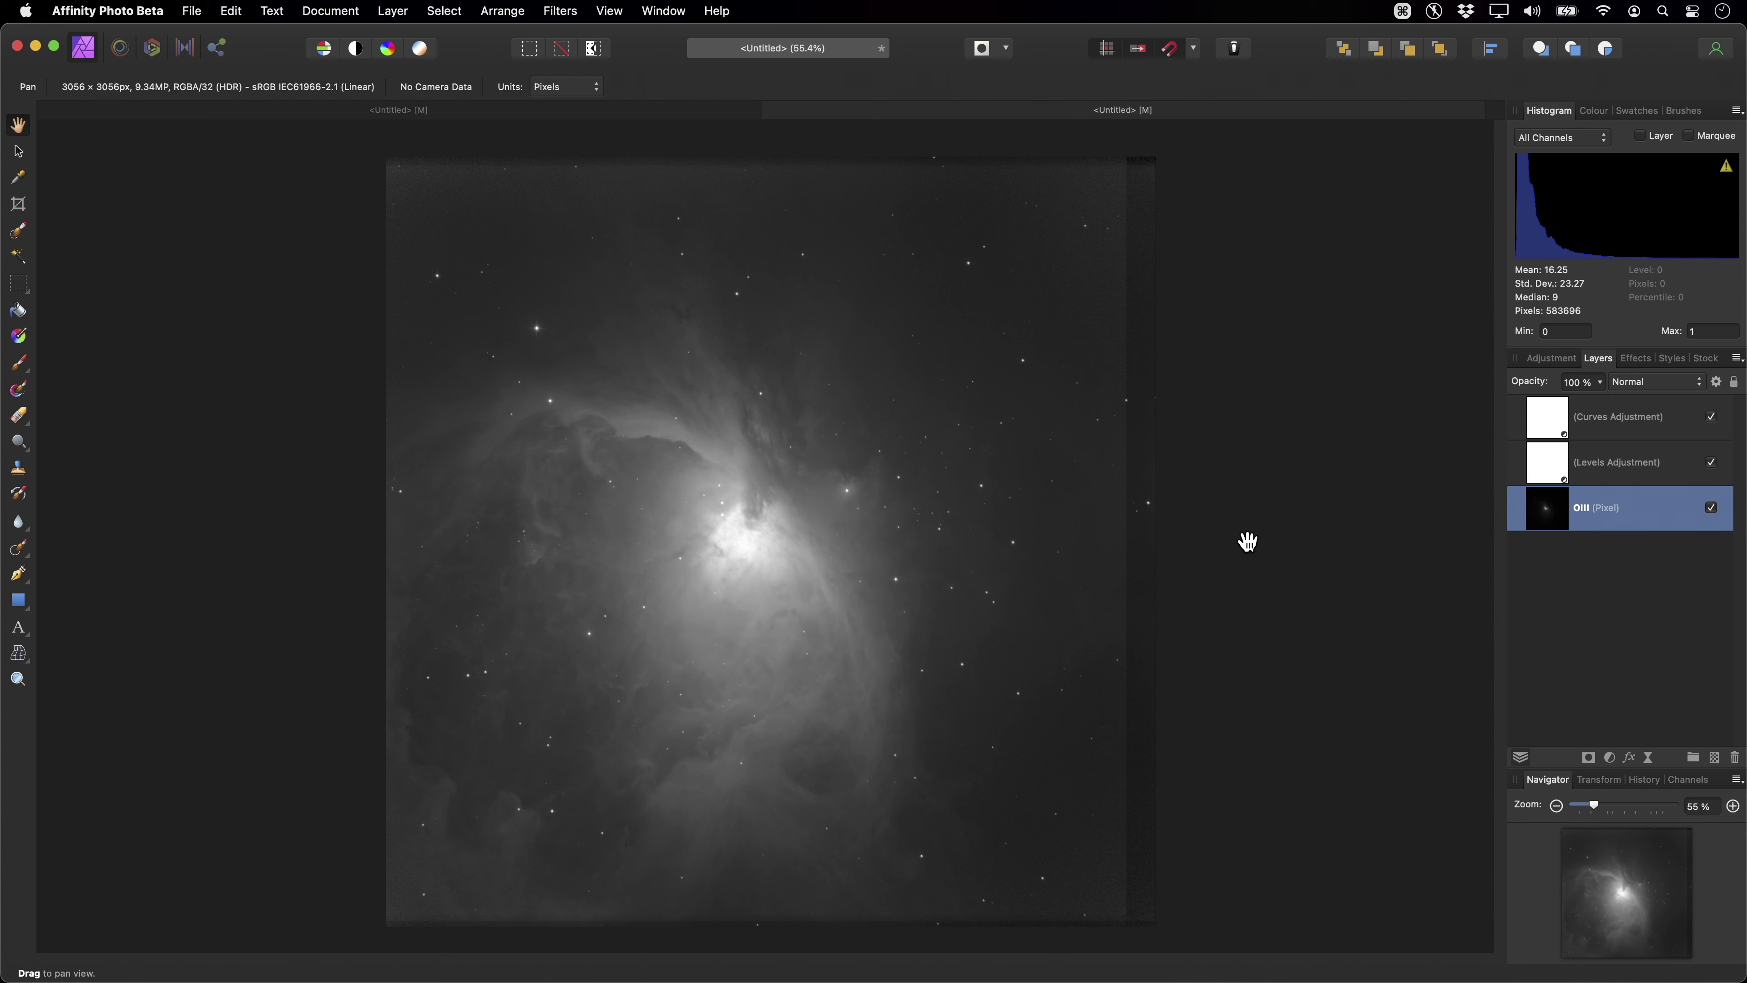
Copy the OIII layer and paste it into the Ha document directly above the Ha layer.
key(super)
key(super+c)
click(690, 113)
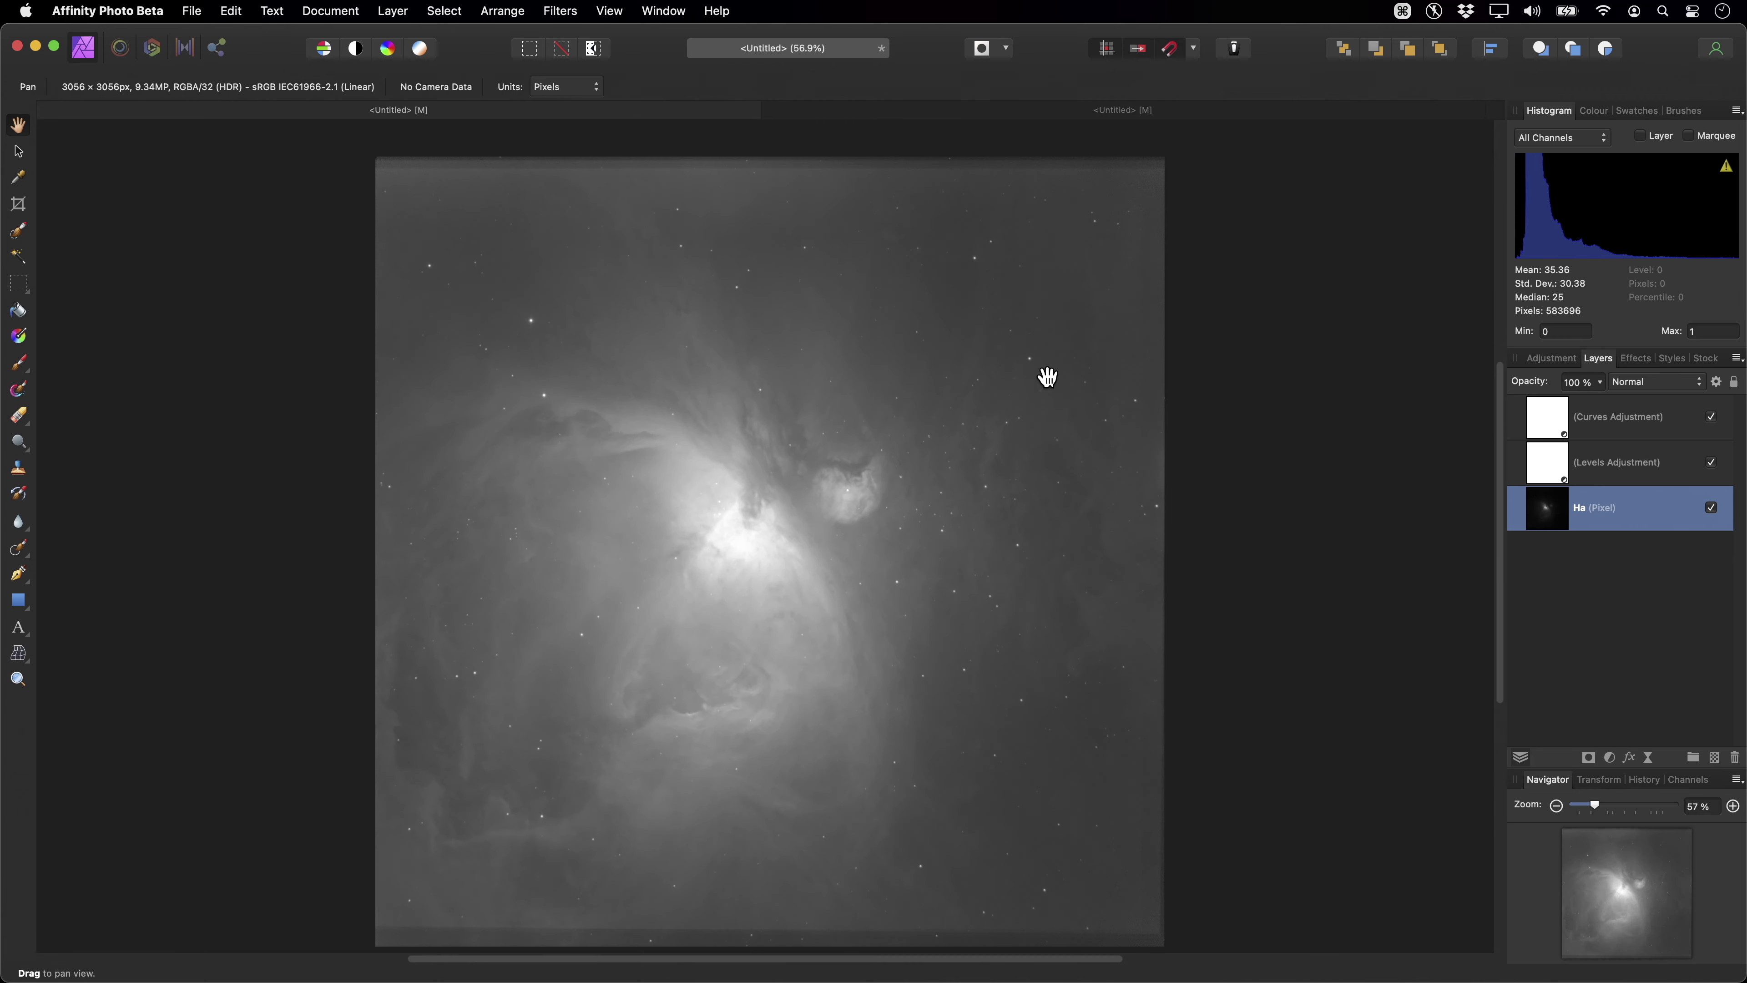
key(super)
key(super+v)
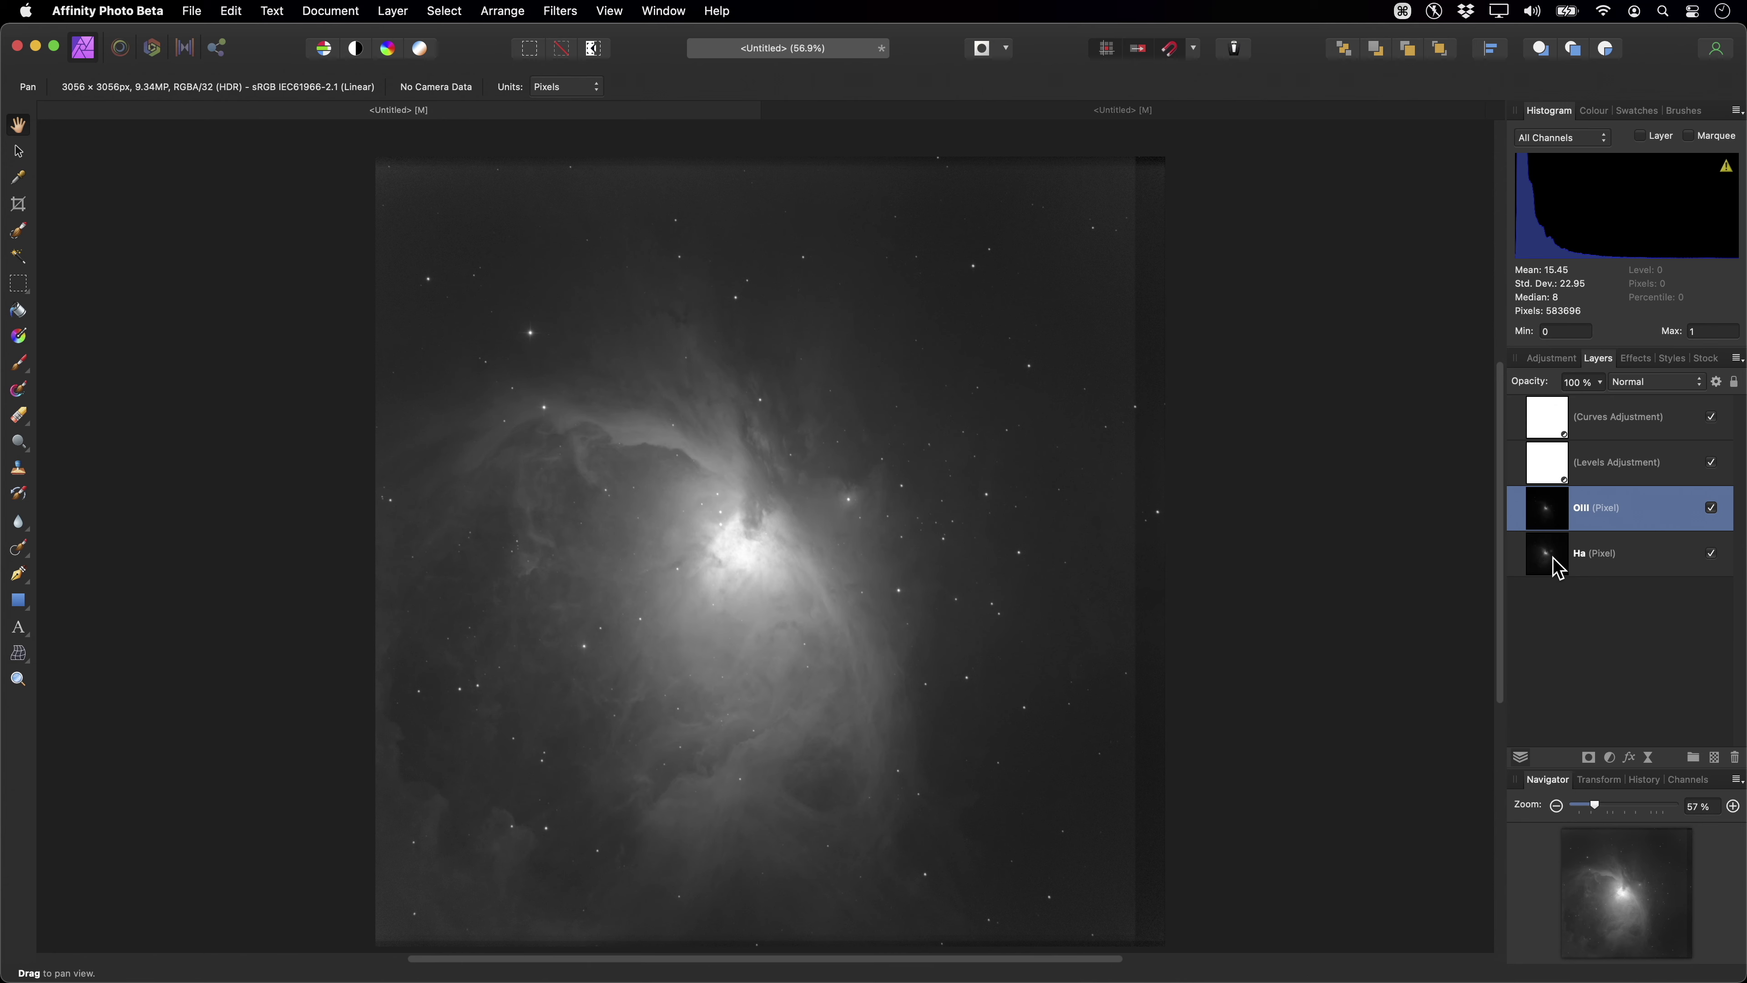
Set the blend mode of both the OIII and Ha layers to Add.
key(shift)
shift+click(1632, 559)
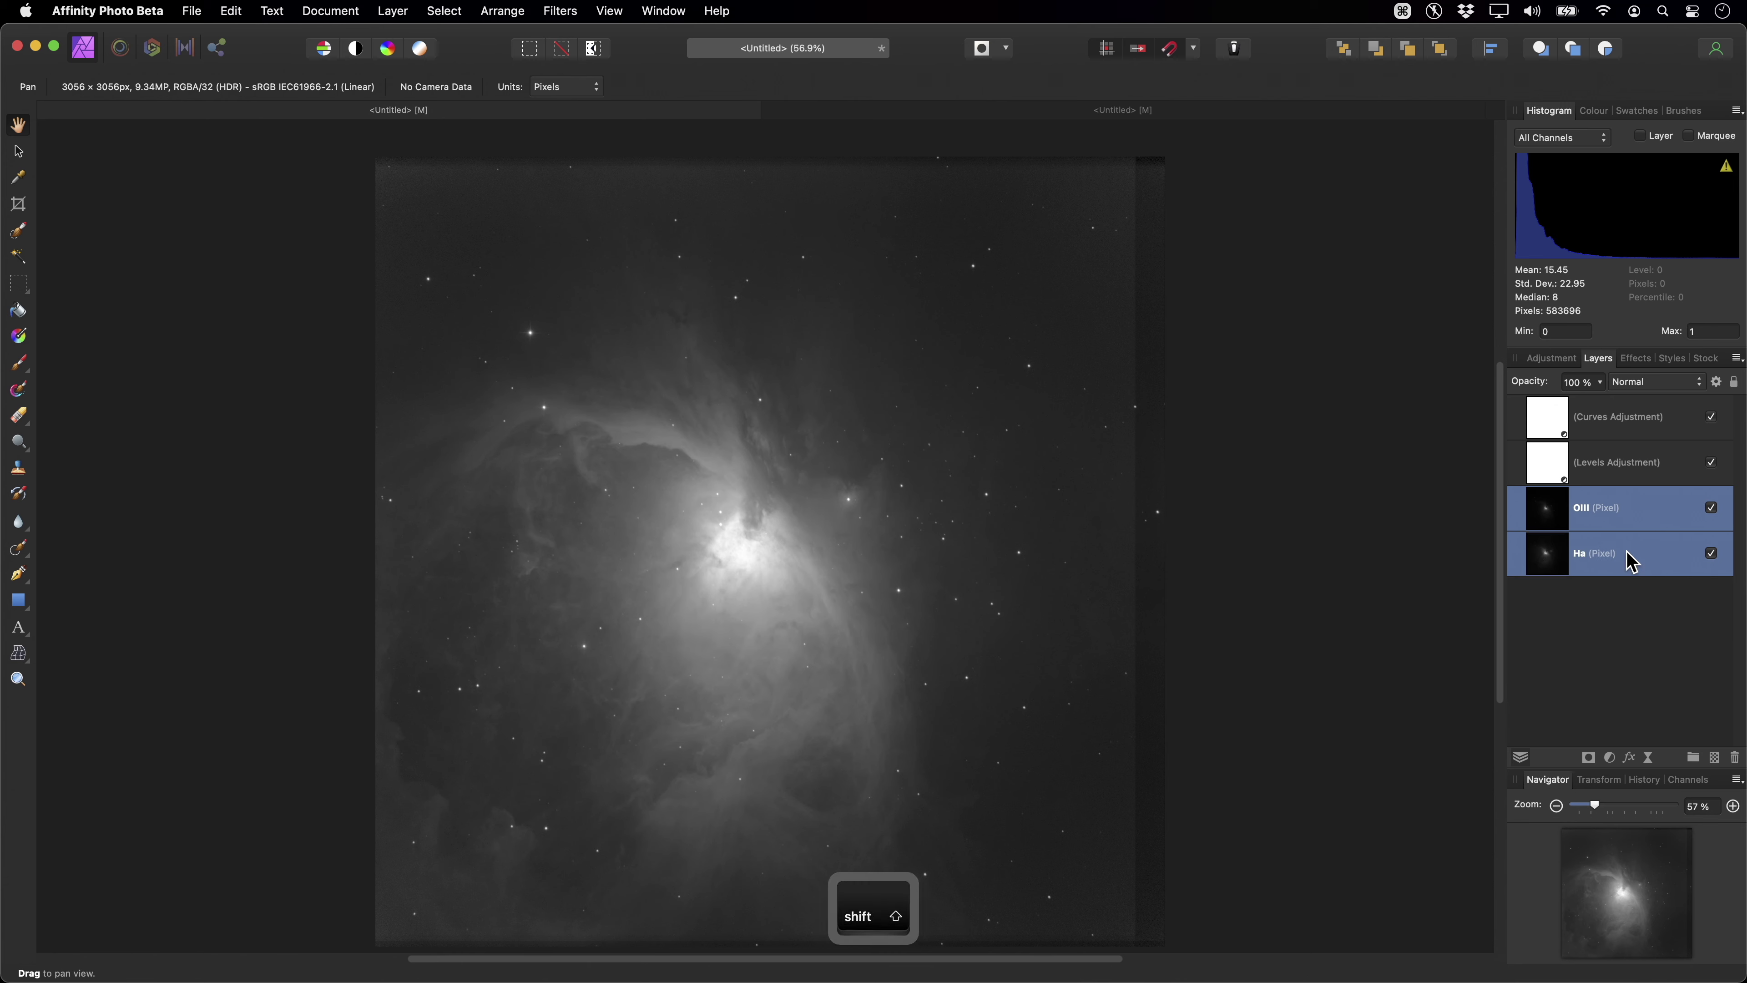
click(1655, 383)
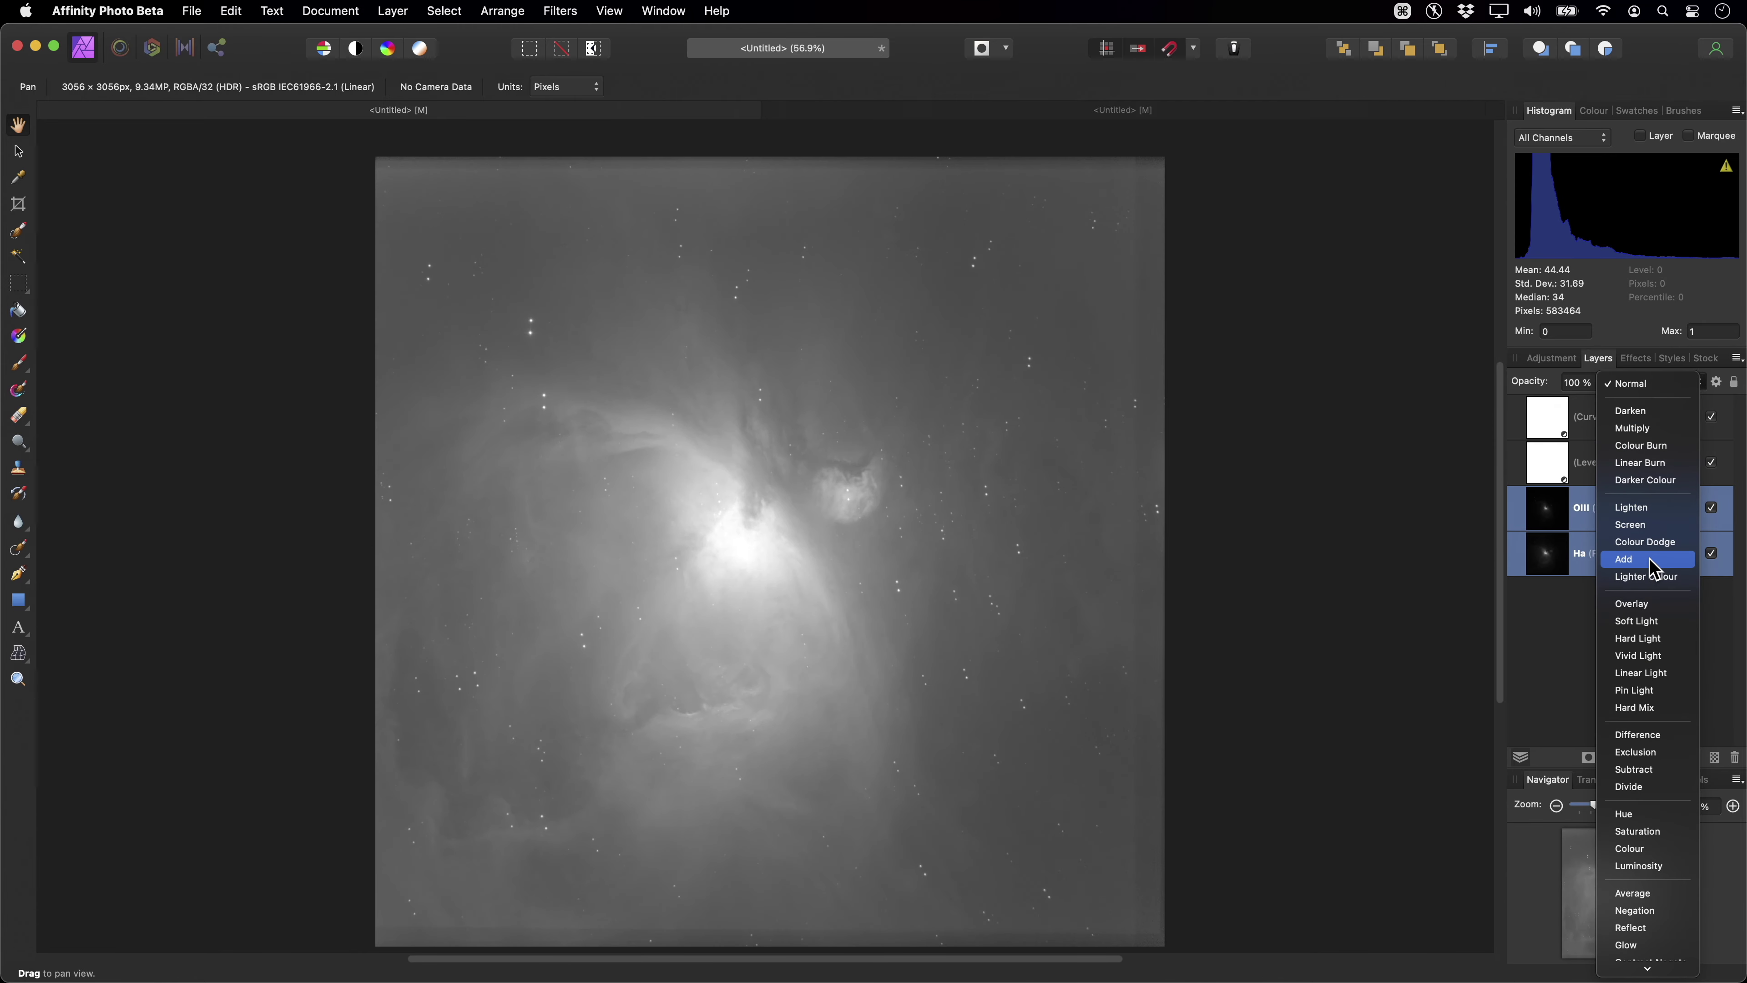
click(1651, 561)
Check the star offset up close and align the OIII and Ha layers by stars.
scroll(741, 472, up, 15)
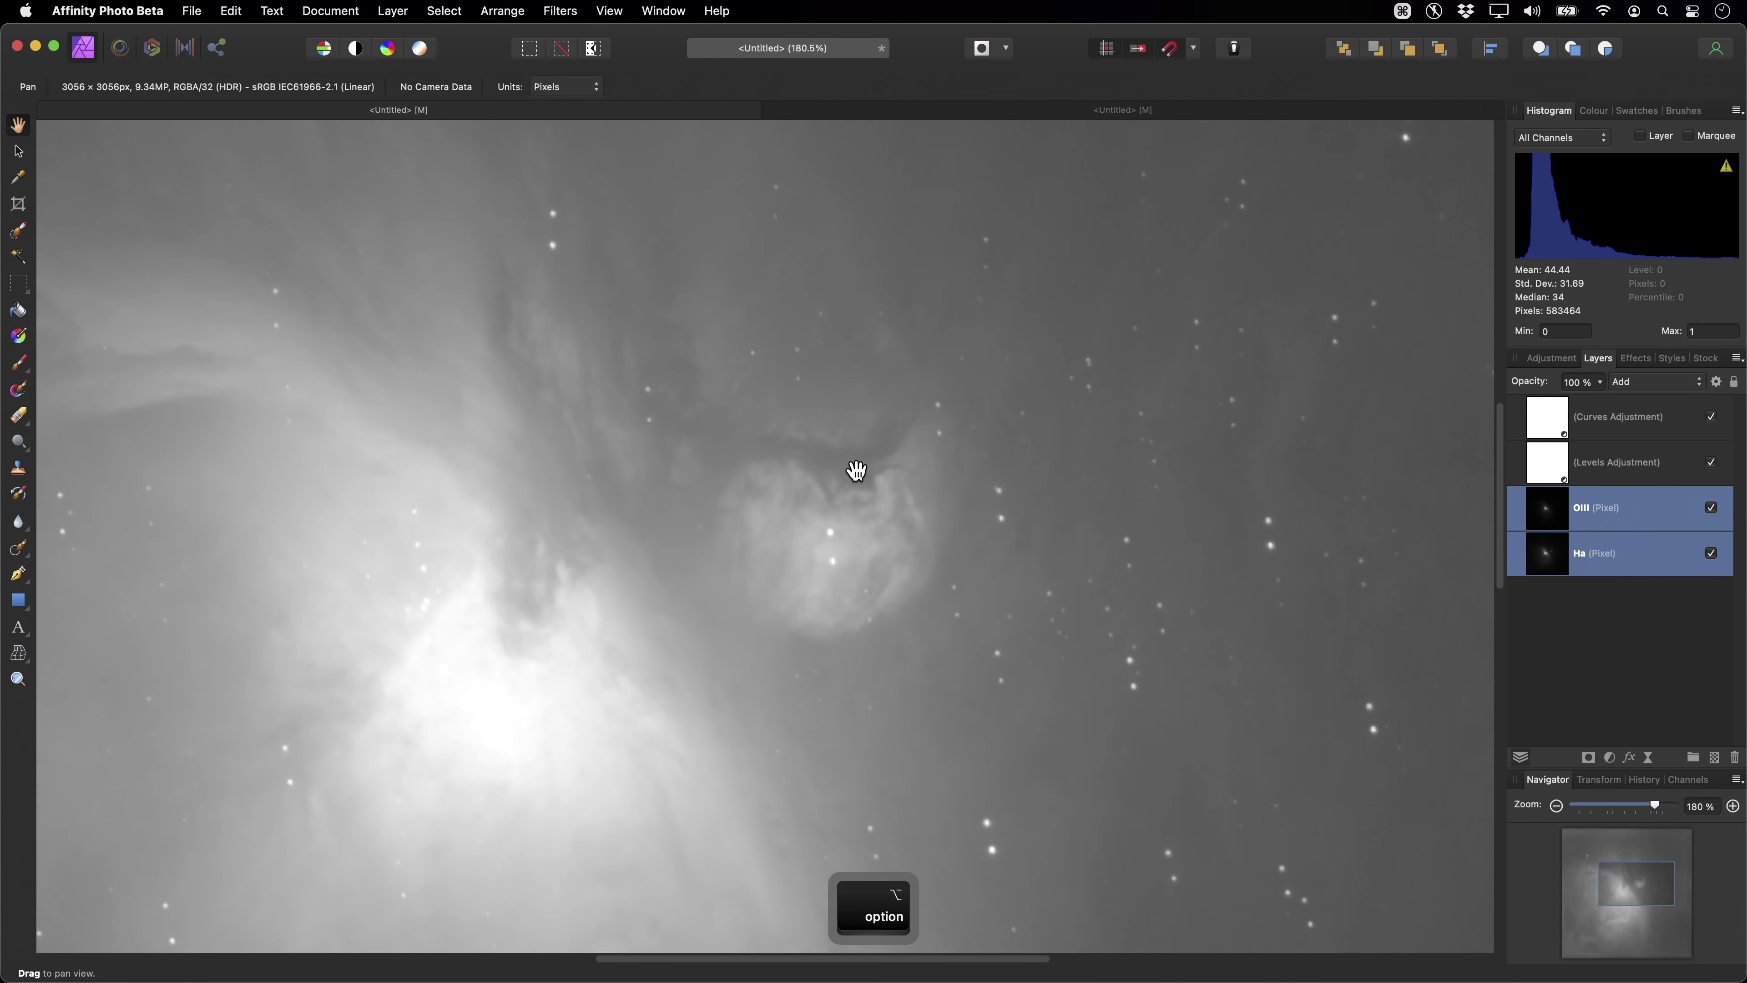
scroll(811, 416, down, 8)
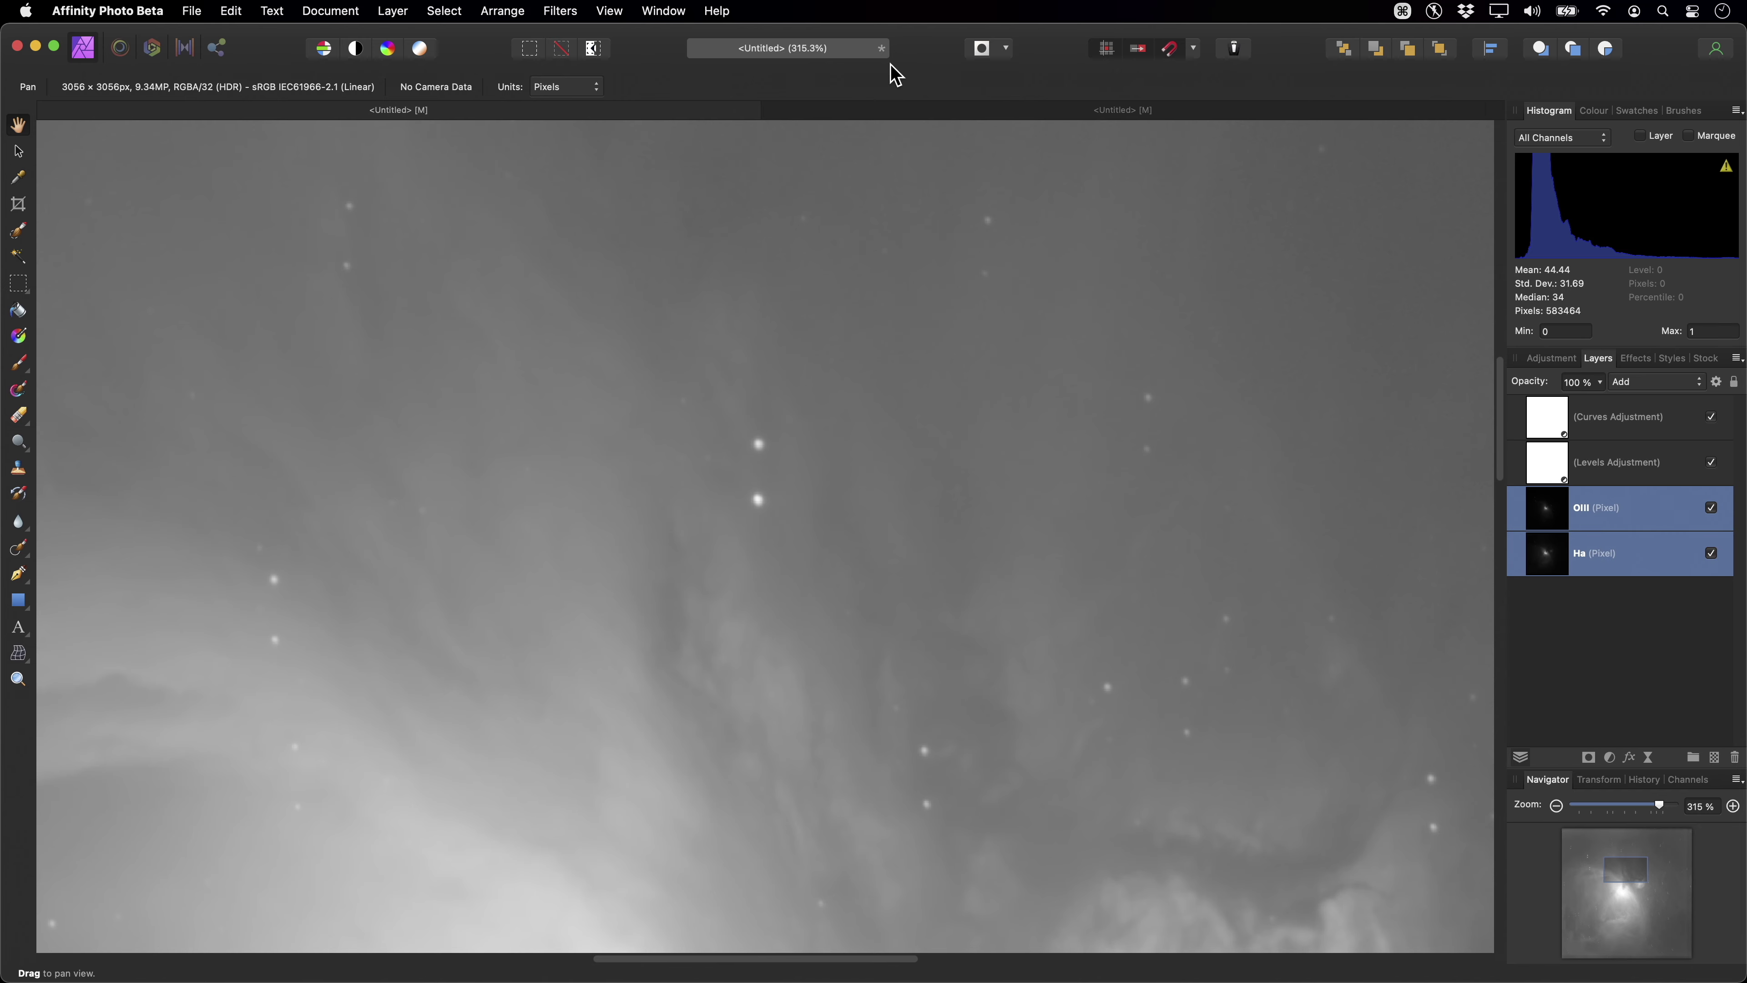
click(497, 10)
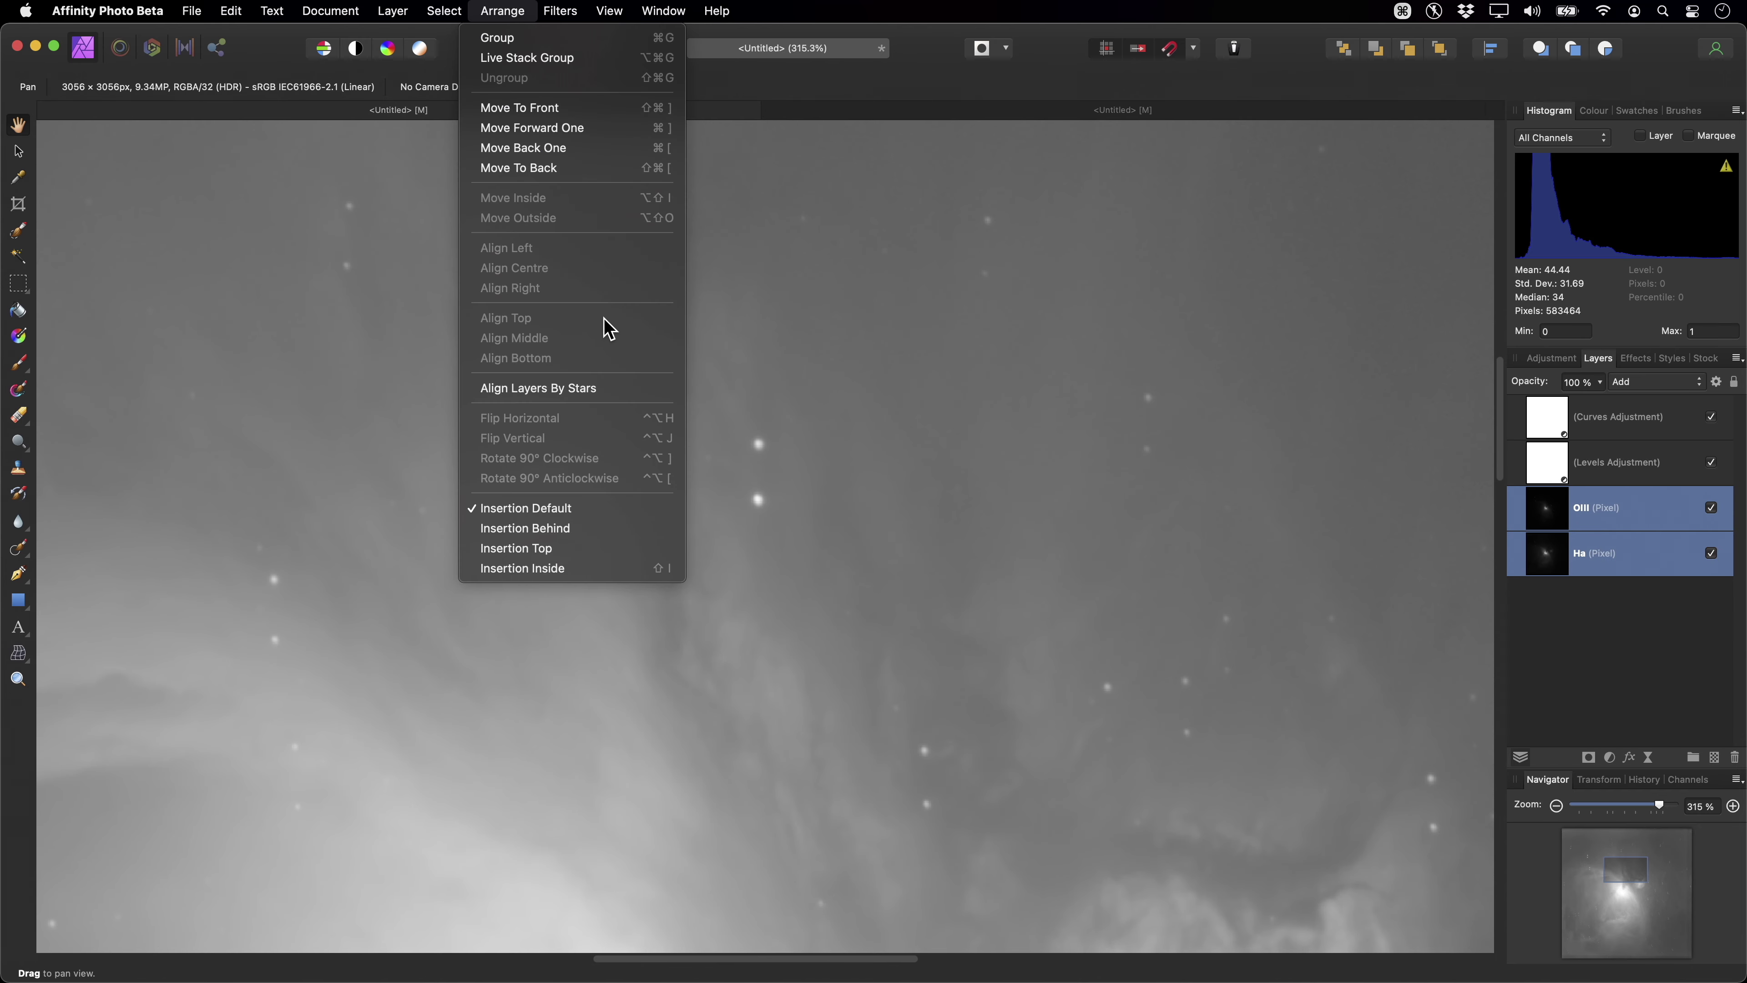
click(653, 398)
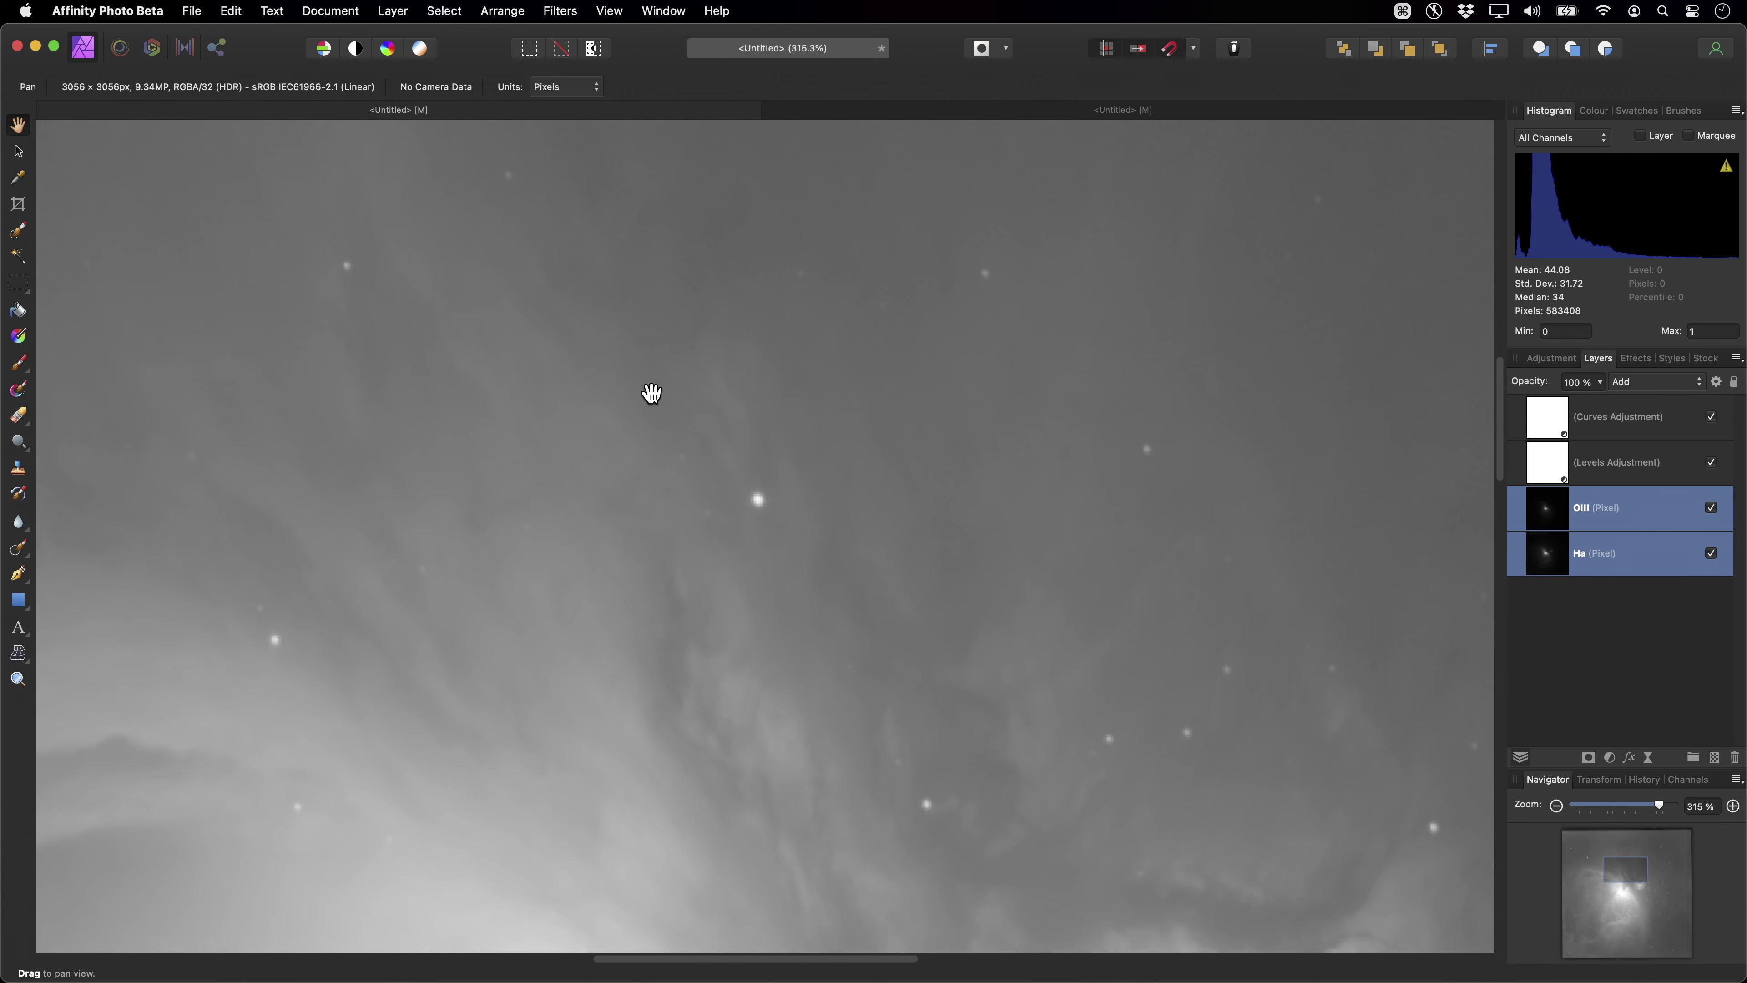
Add a Recolour adjustment layer and nest it inside the Ha layer.
key(super+0)
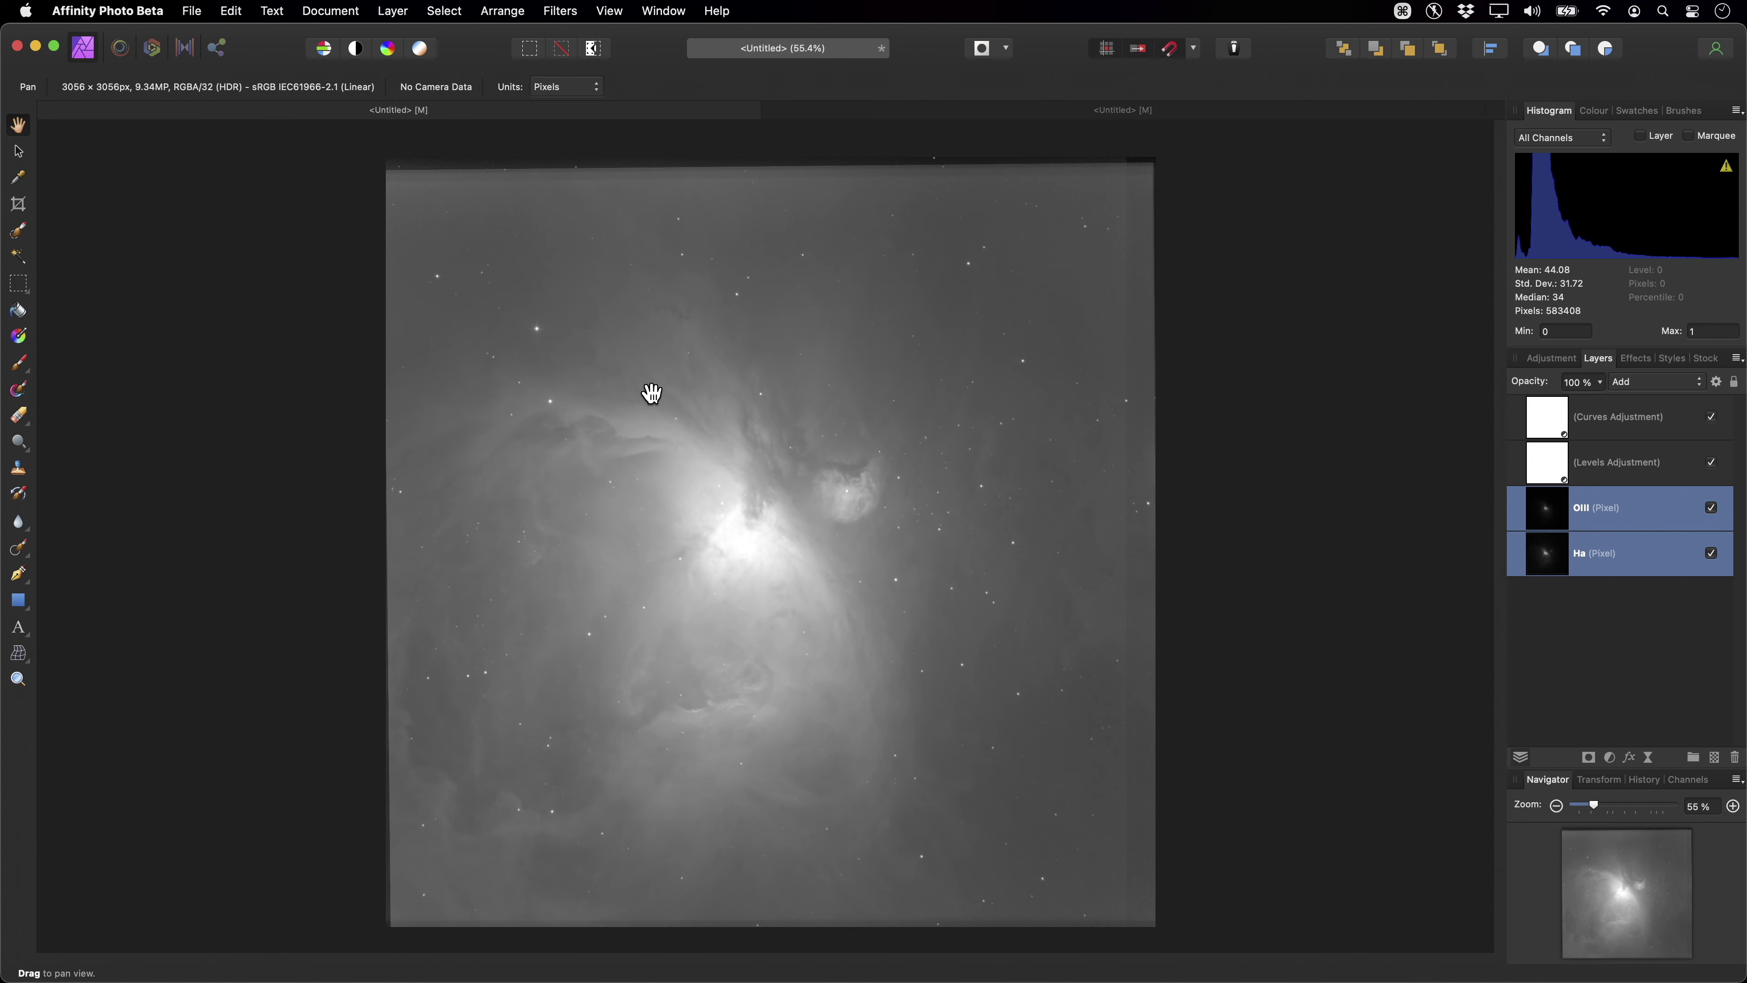
click(393, 11)
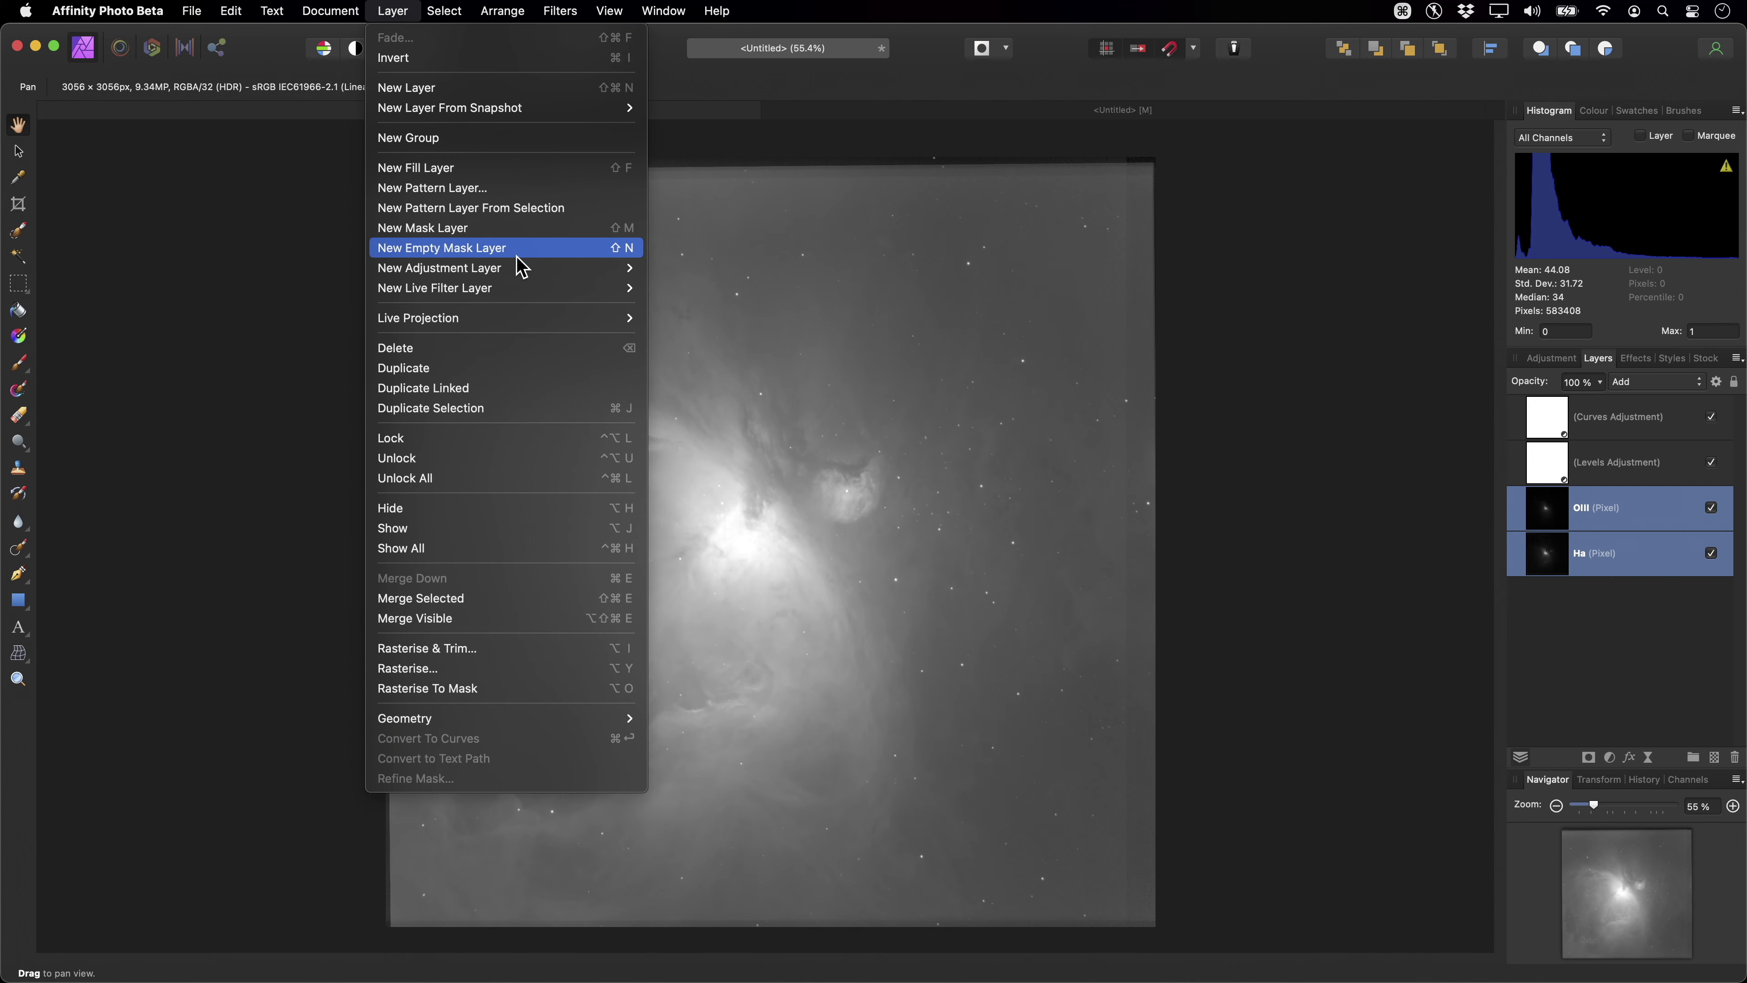
mouse_move(527, 270)
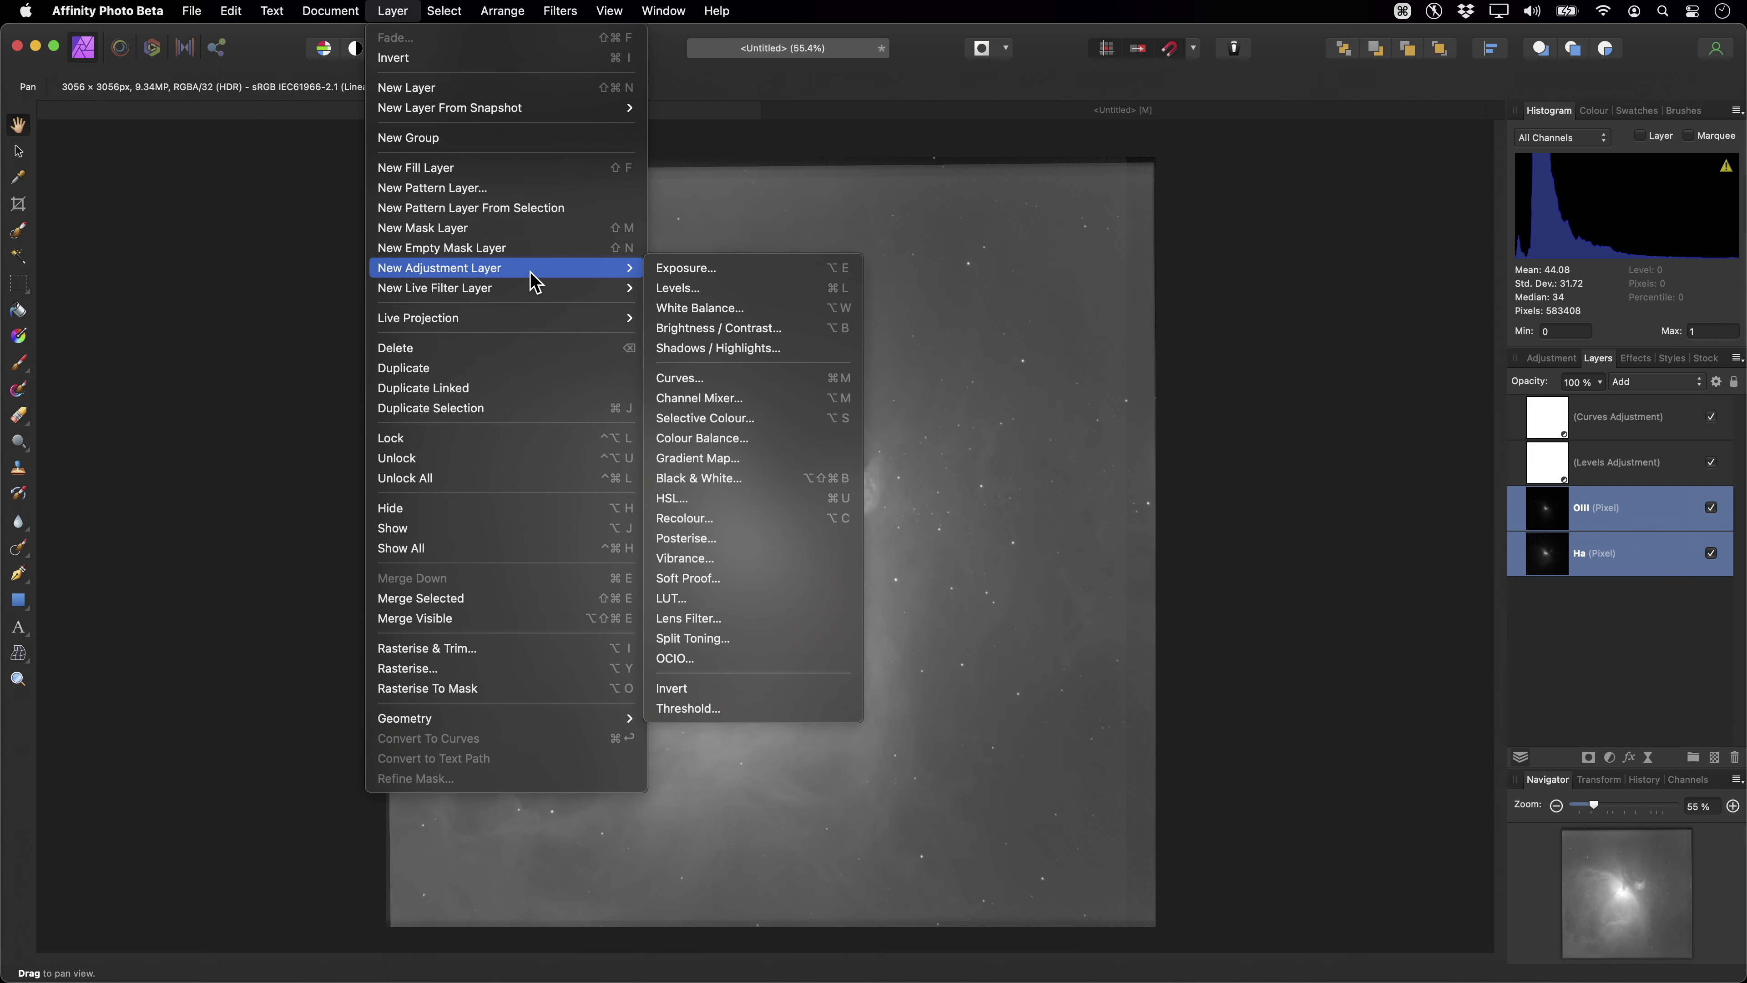
click(746, 516)
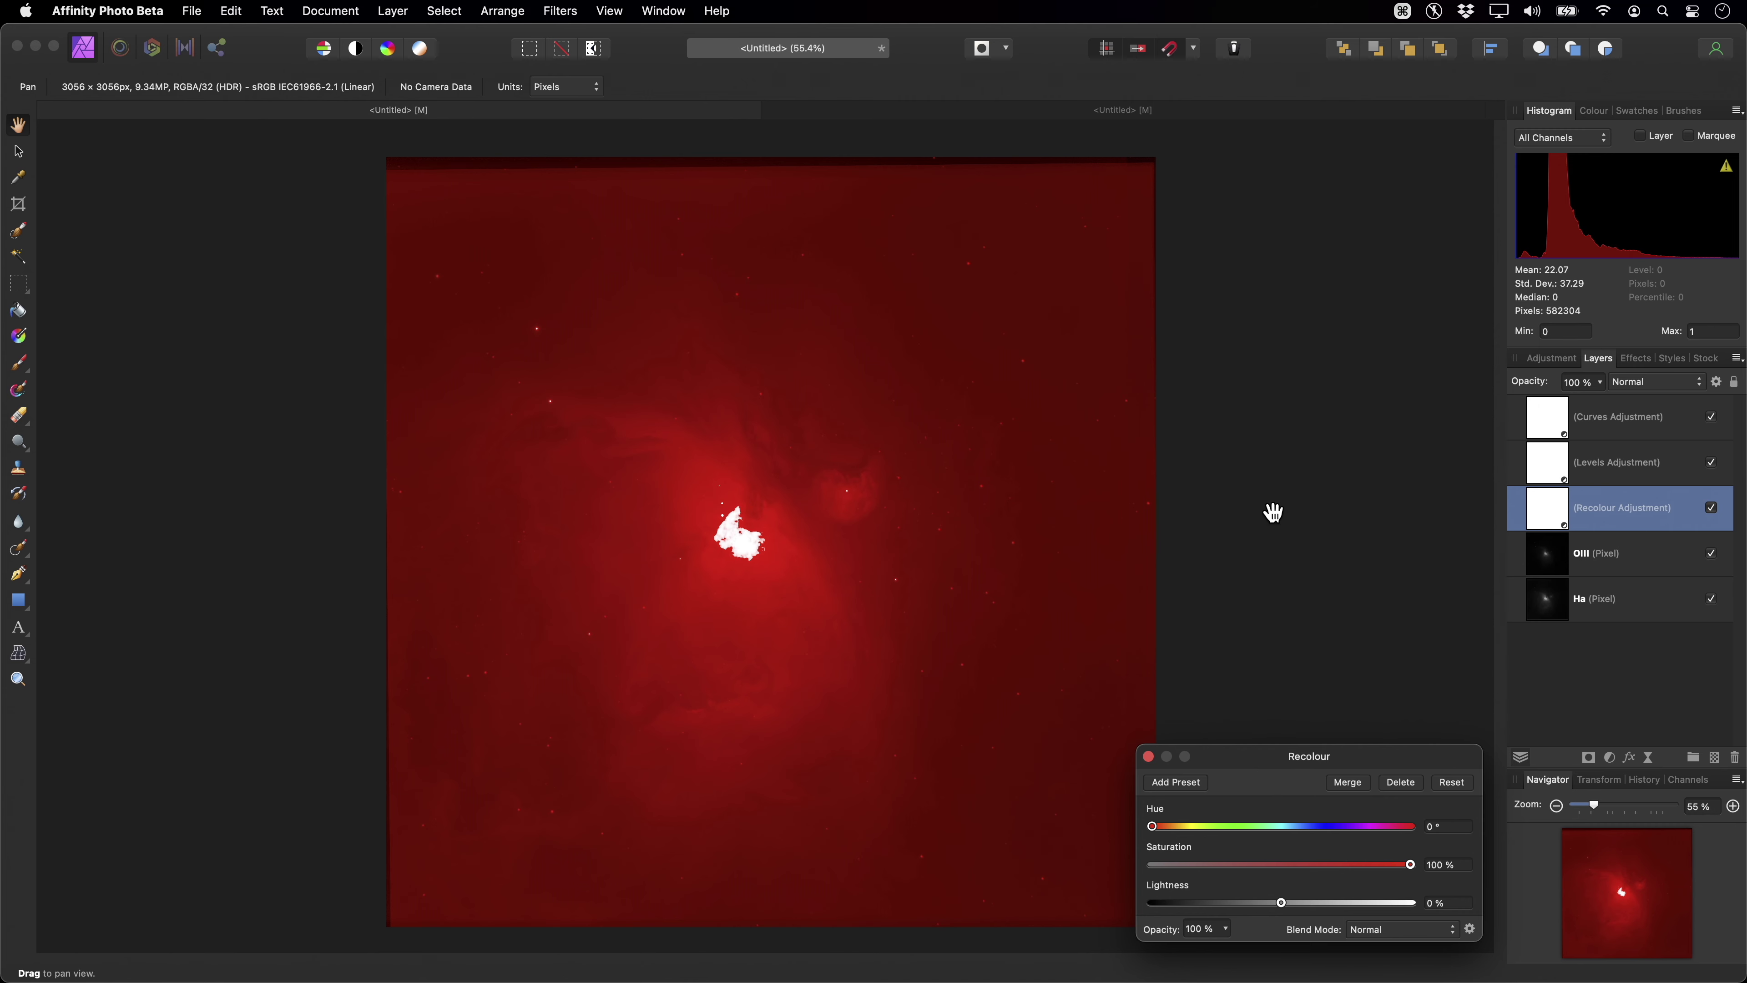
drag(1573, 513, 1626, 607)
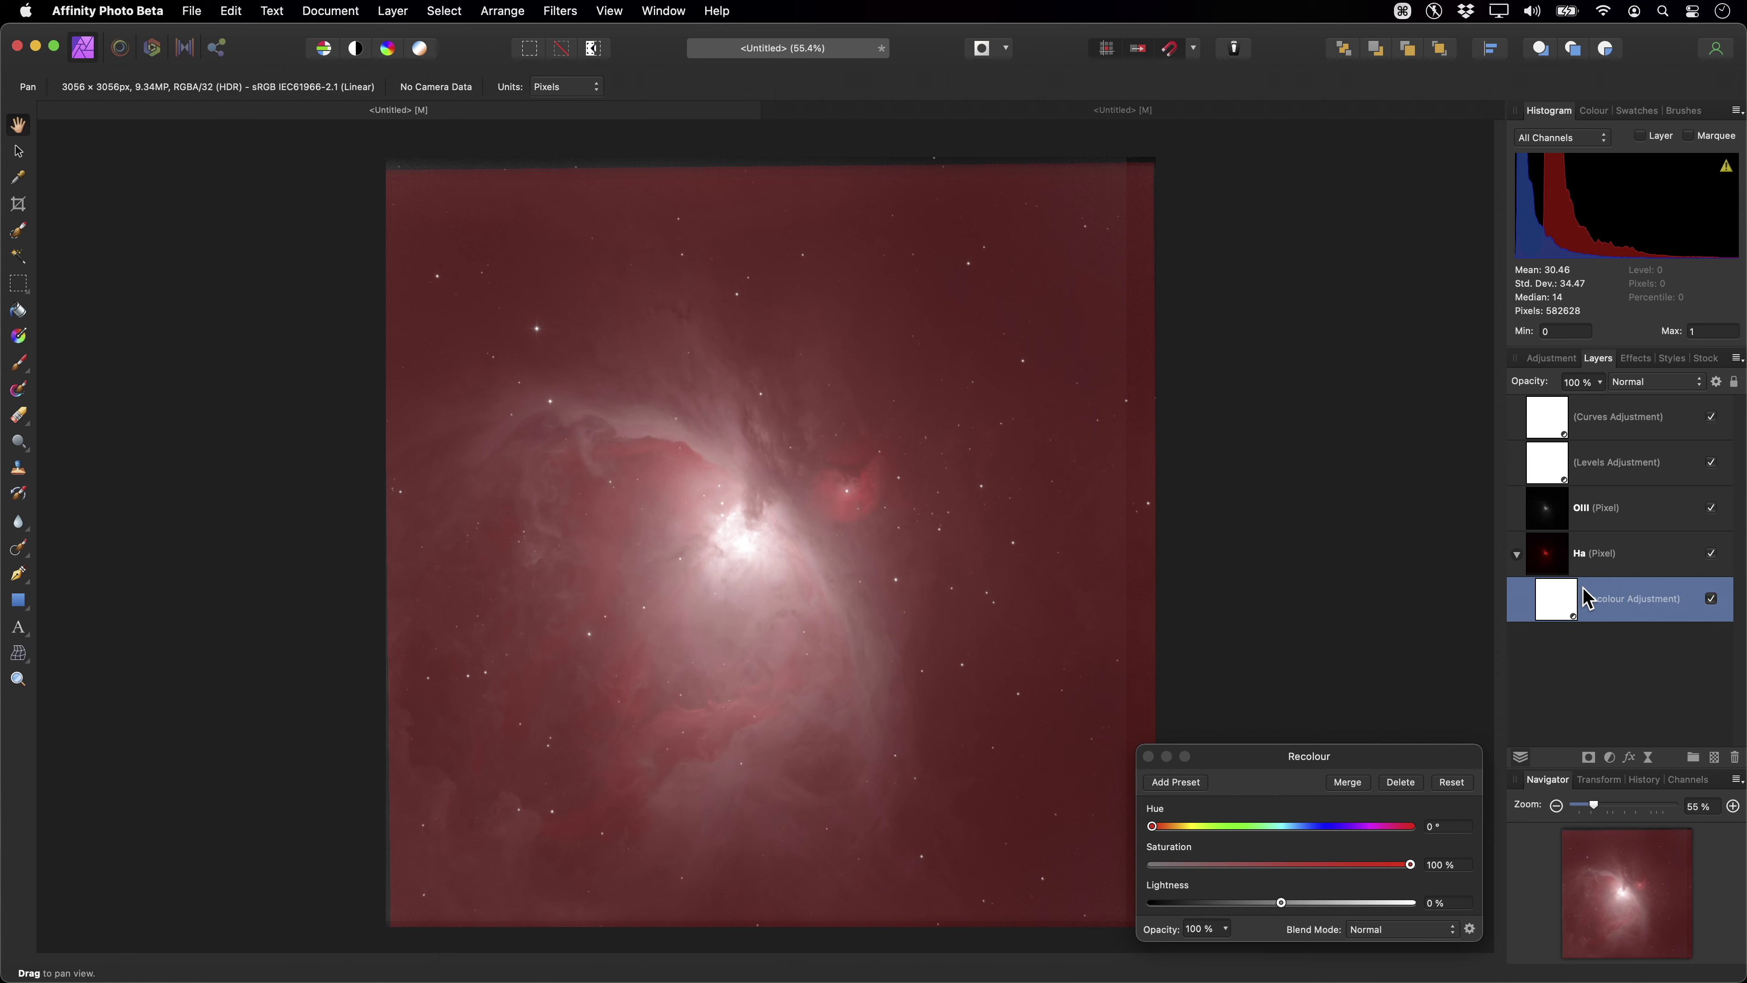
Duplicate the Recolour adjustment, nest the copy inside the OIII layer and set its hue to 240°.
key(super)
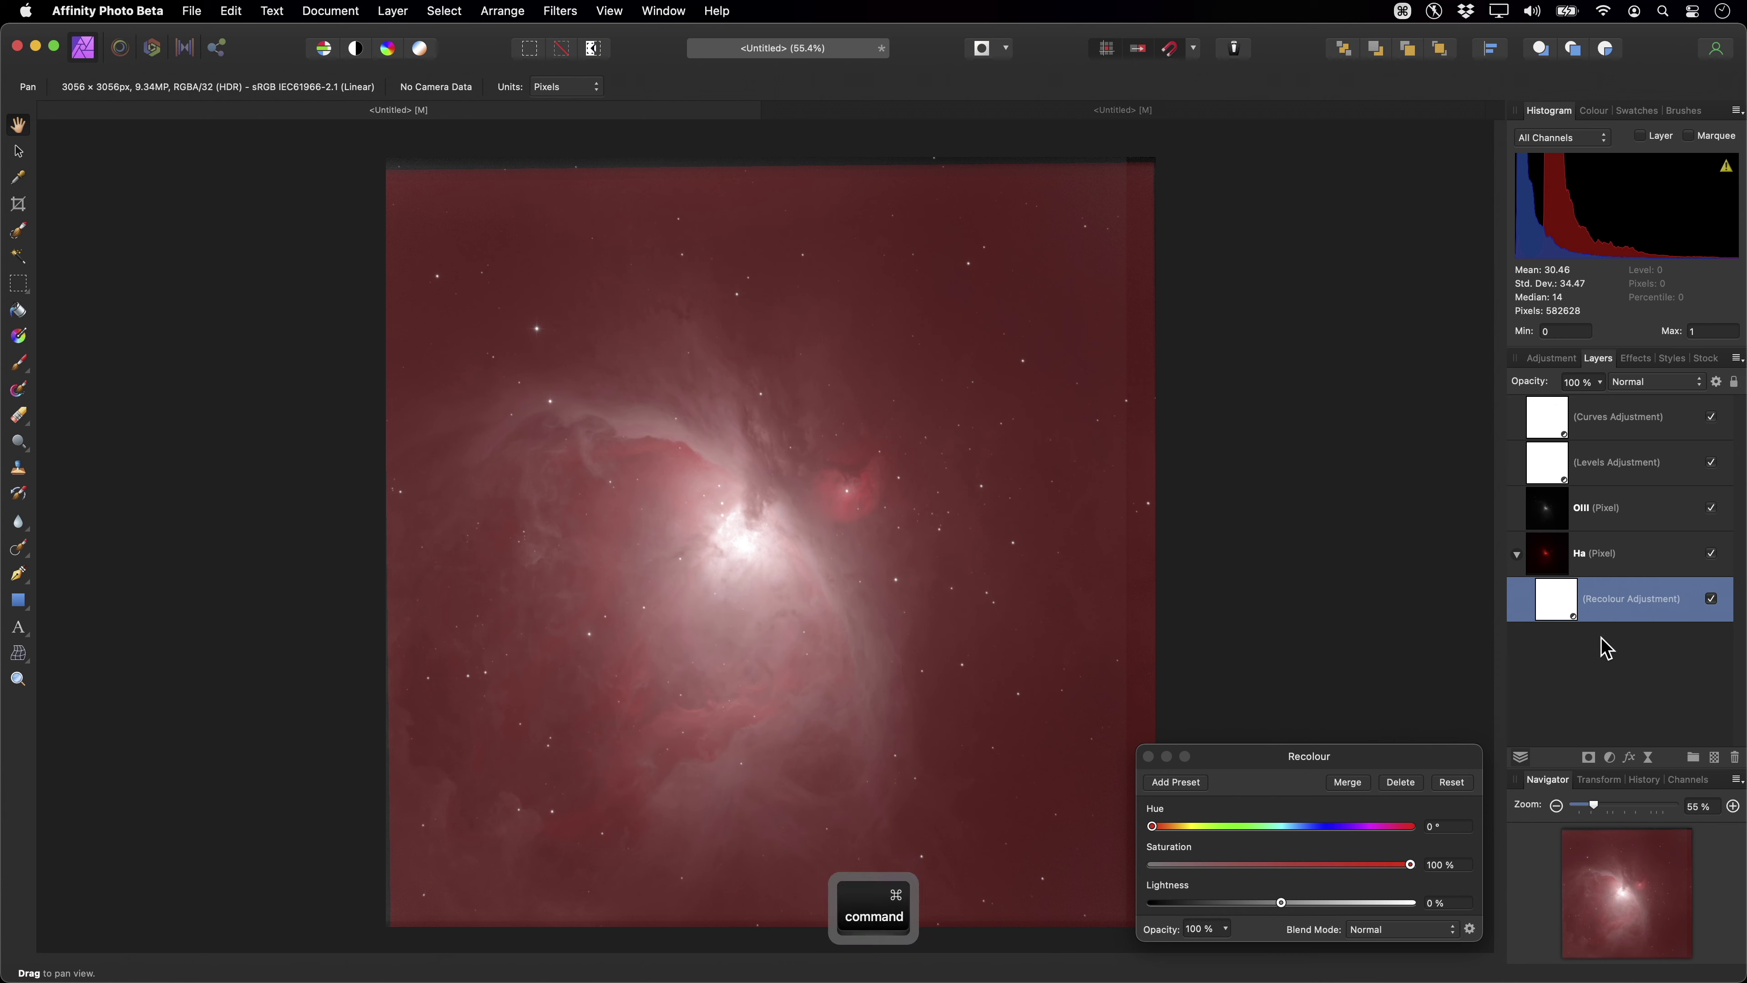
key(super+j)
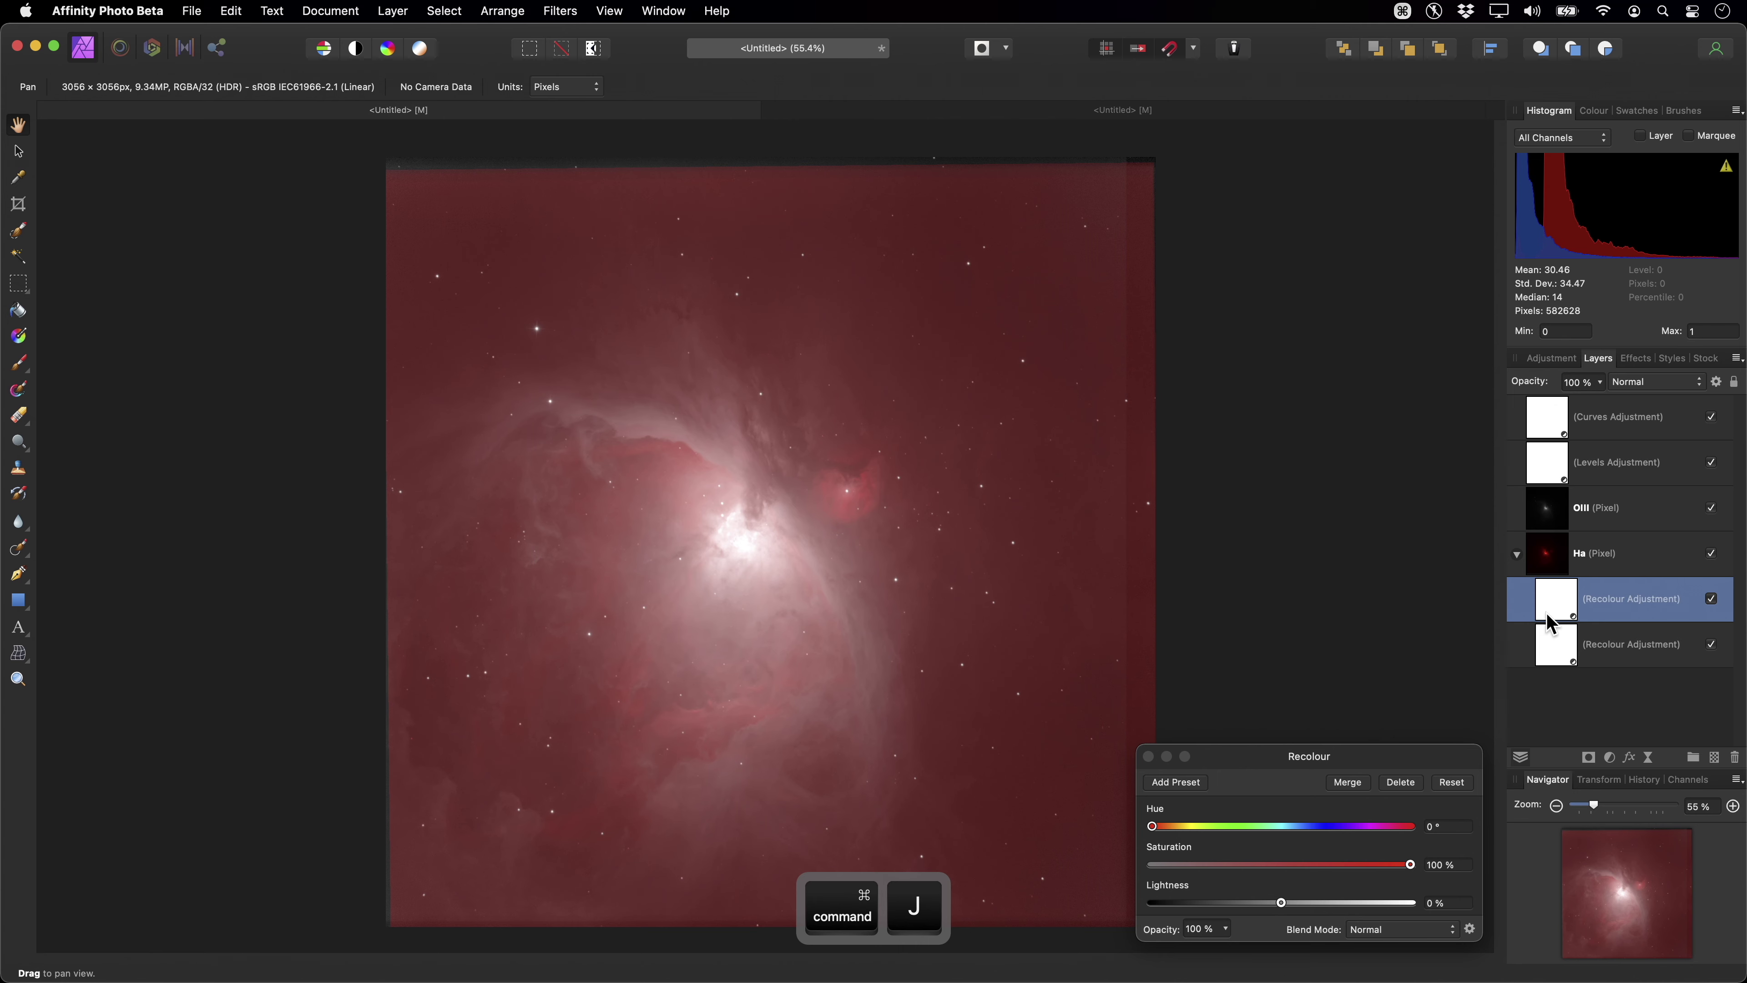
drag(1556, 609, 1635, 520)
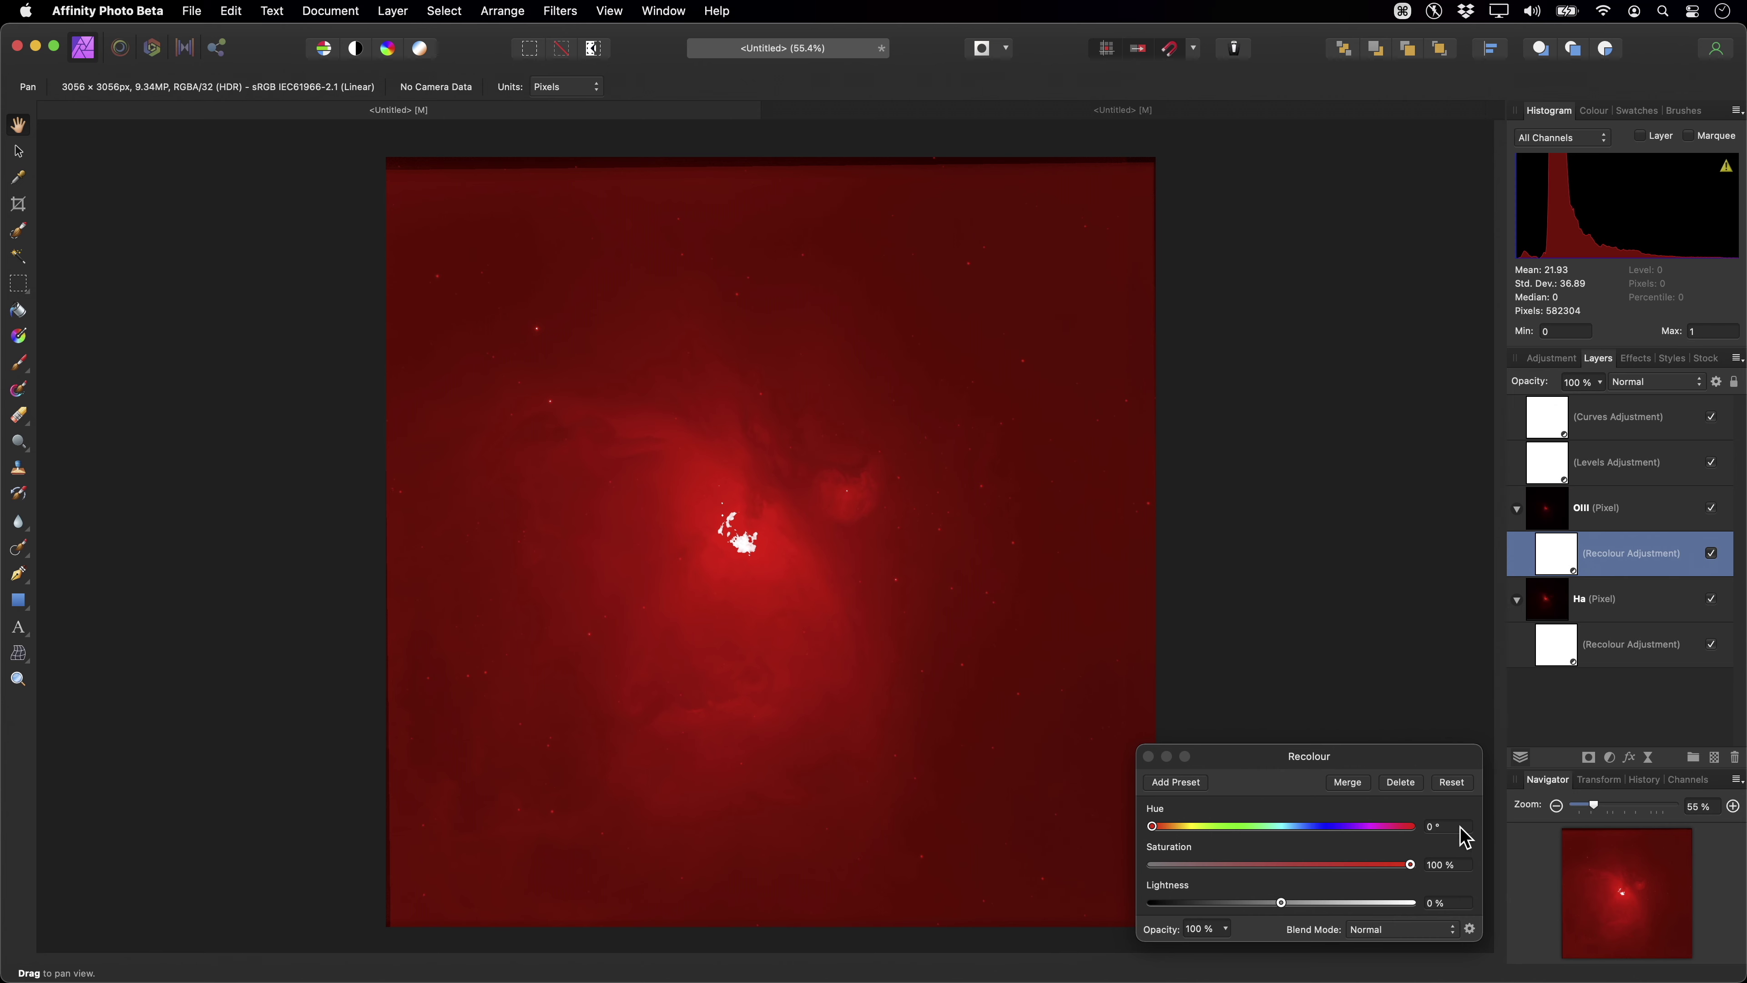
click(1445, 827)
text(240)
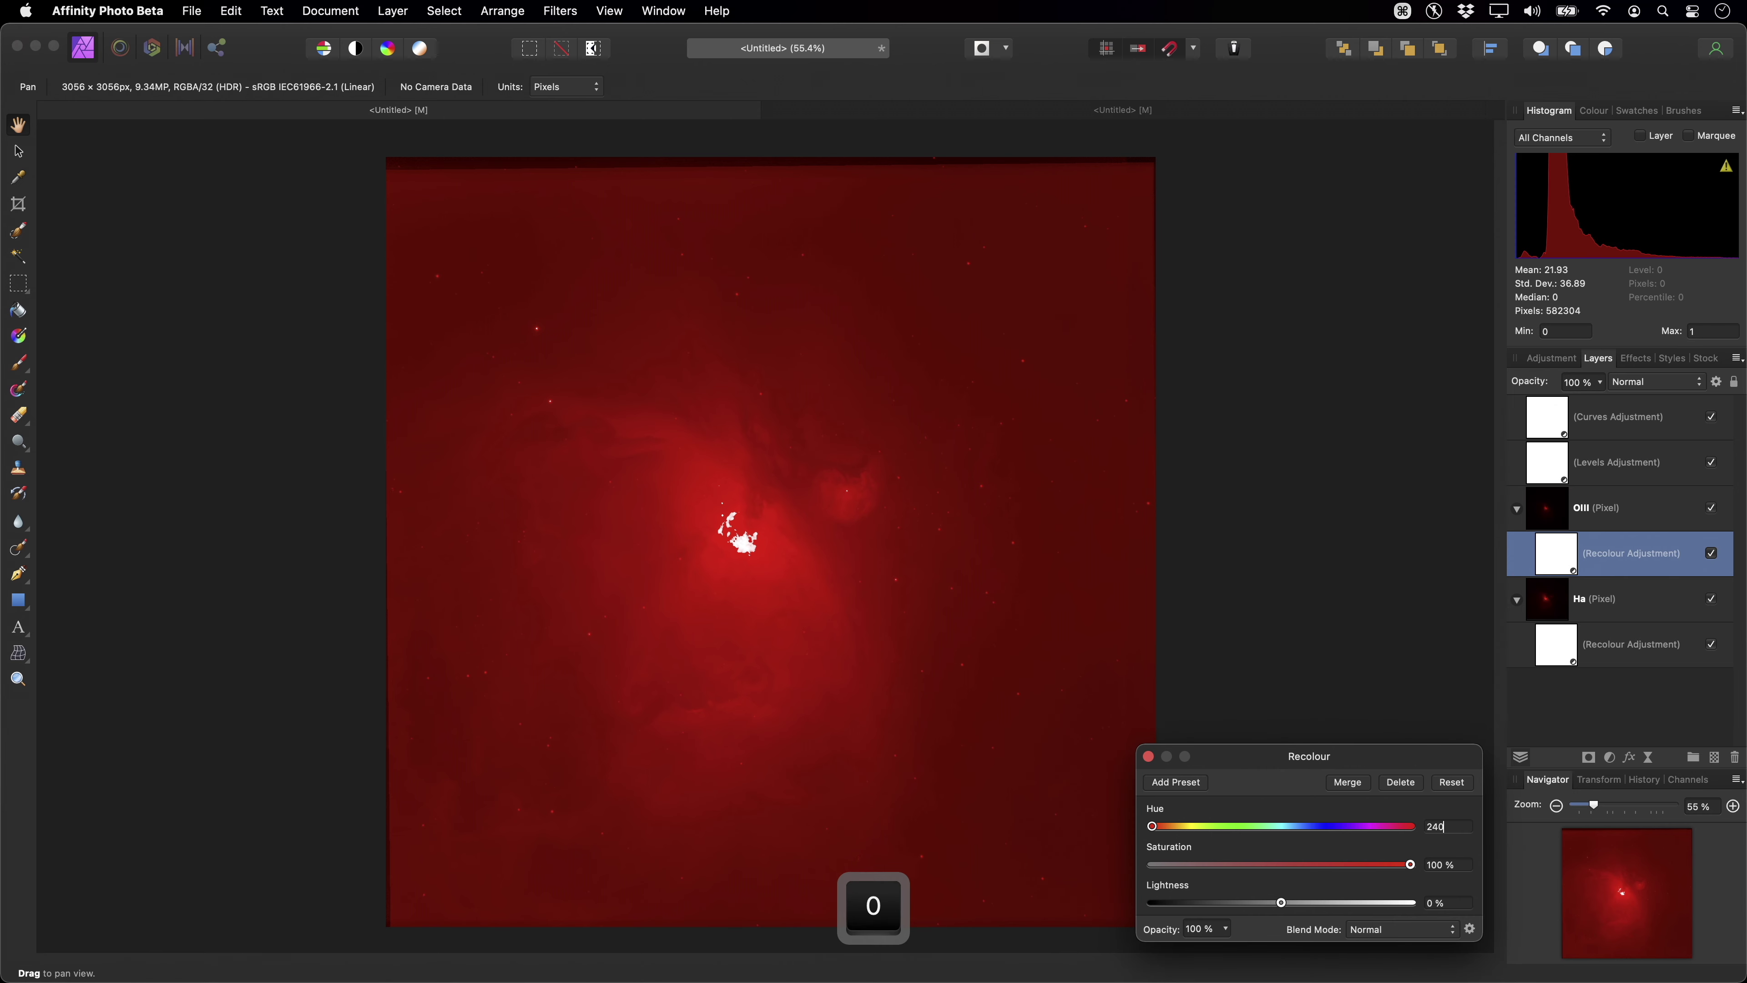
key(Return)
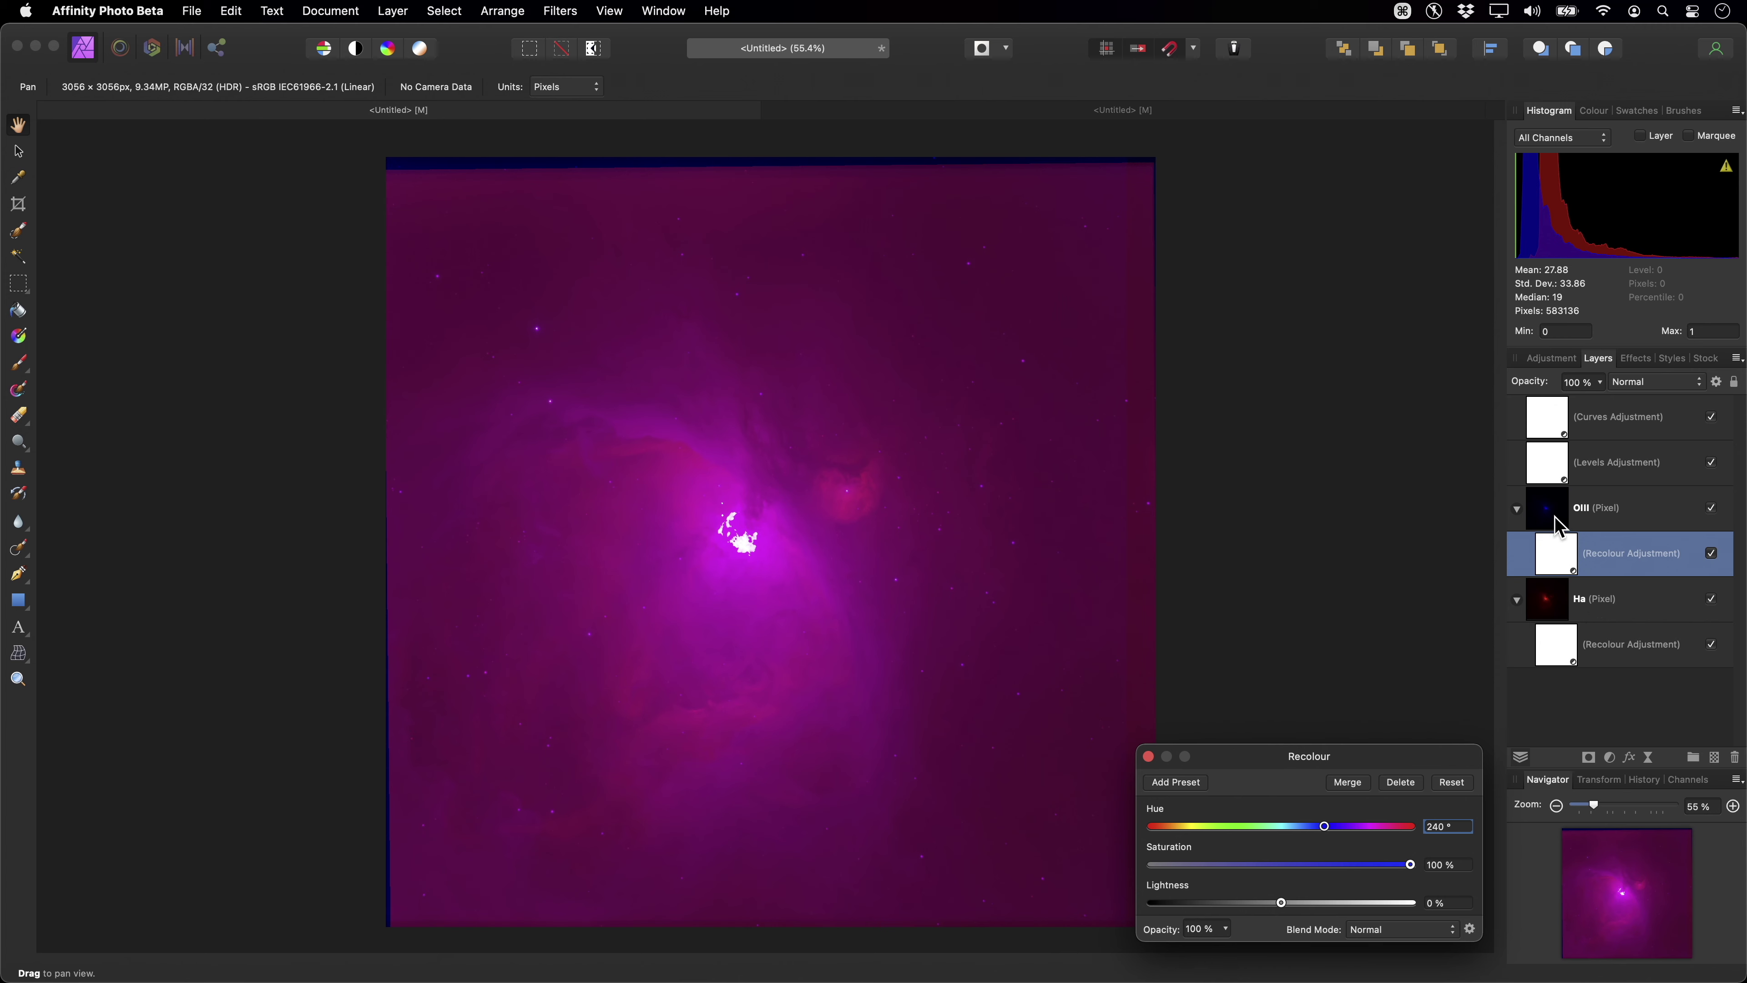
Duplicate the OIII layer with its adjustment and set the upper copy's Recolour hue to 120°.
click(1596, 523)
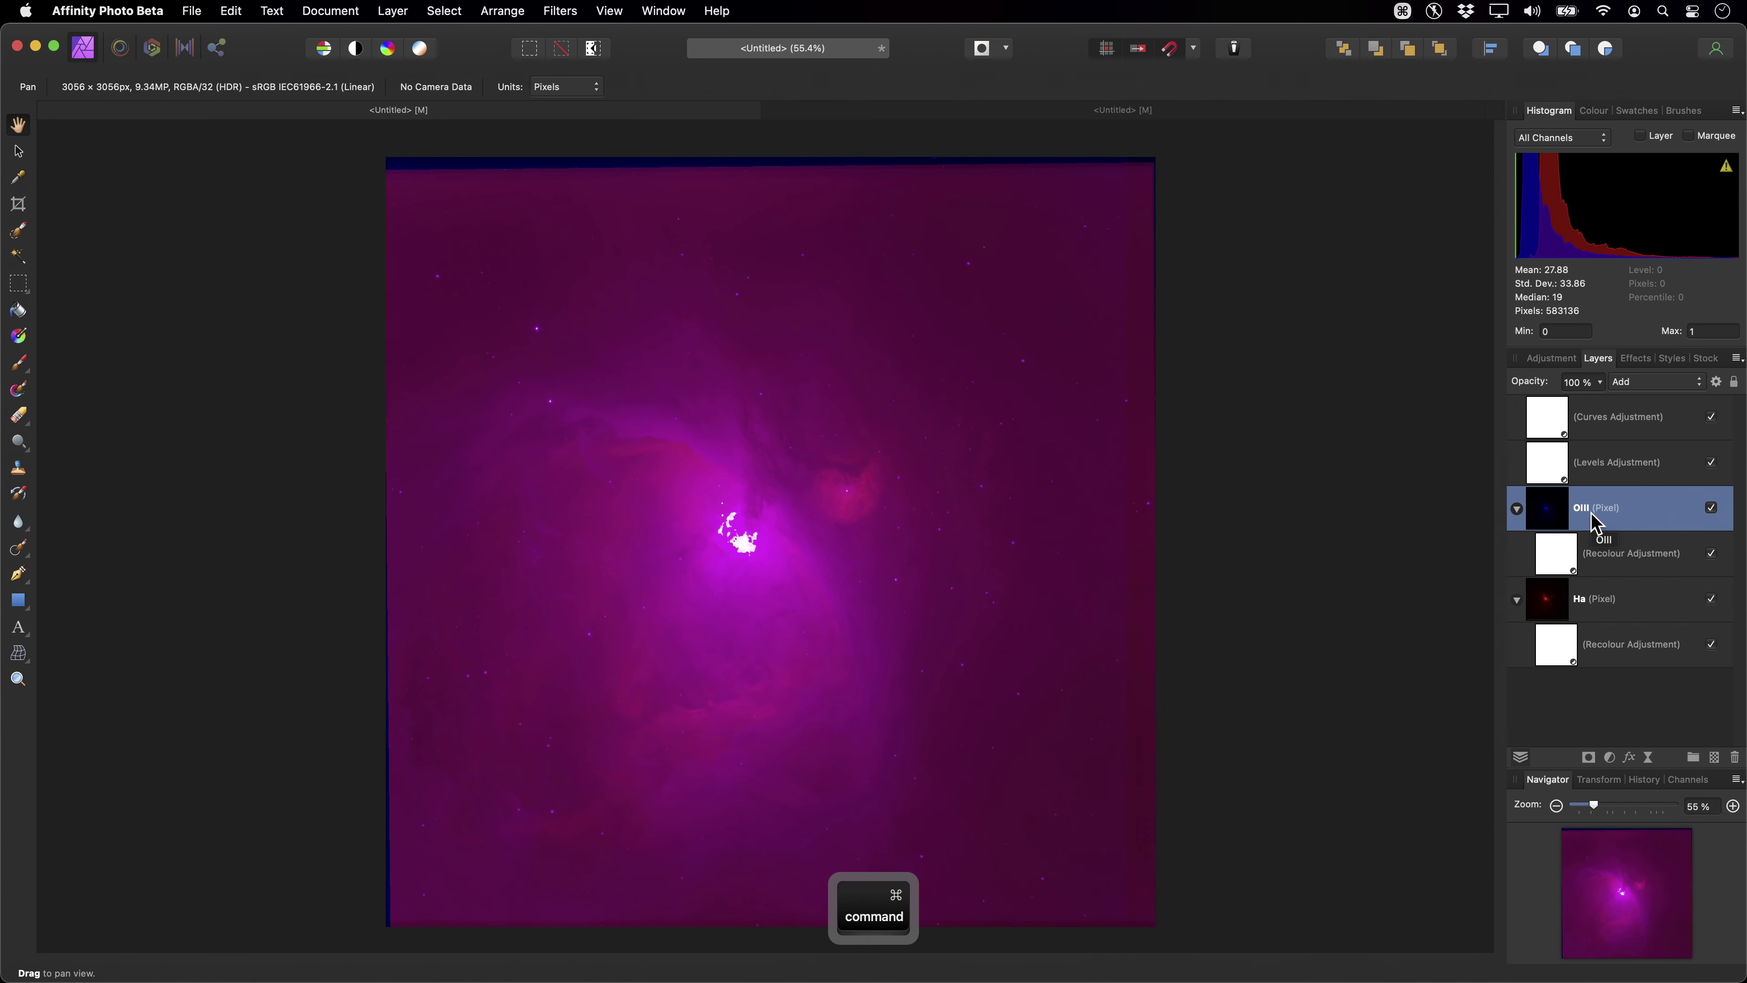
key(ctrl+j)
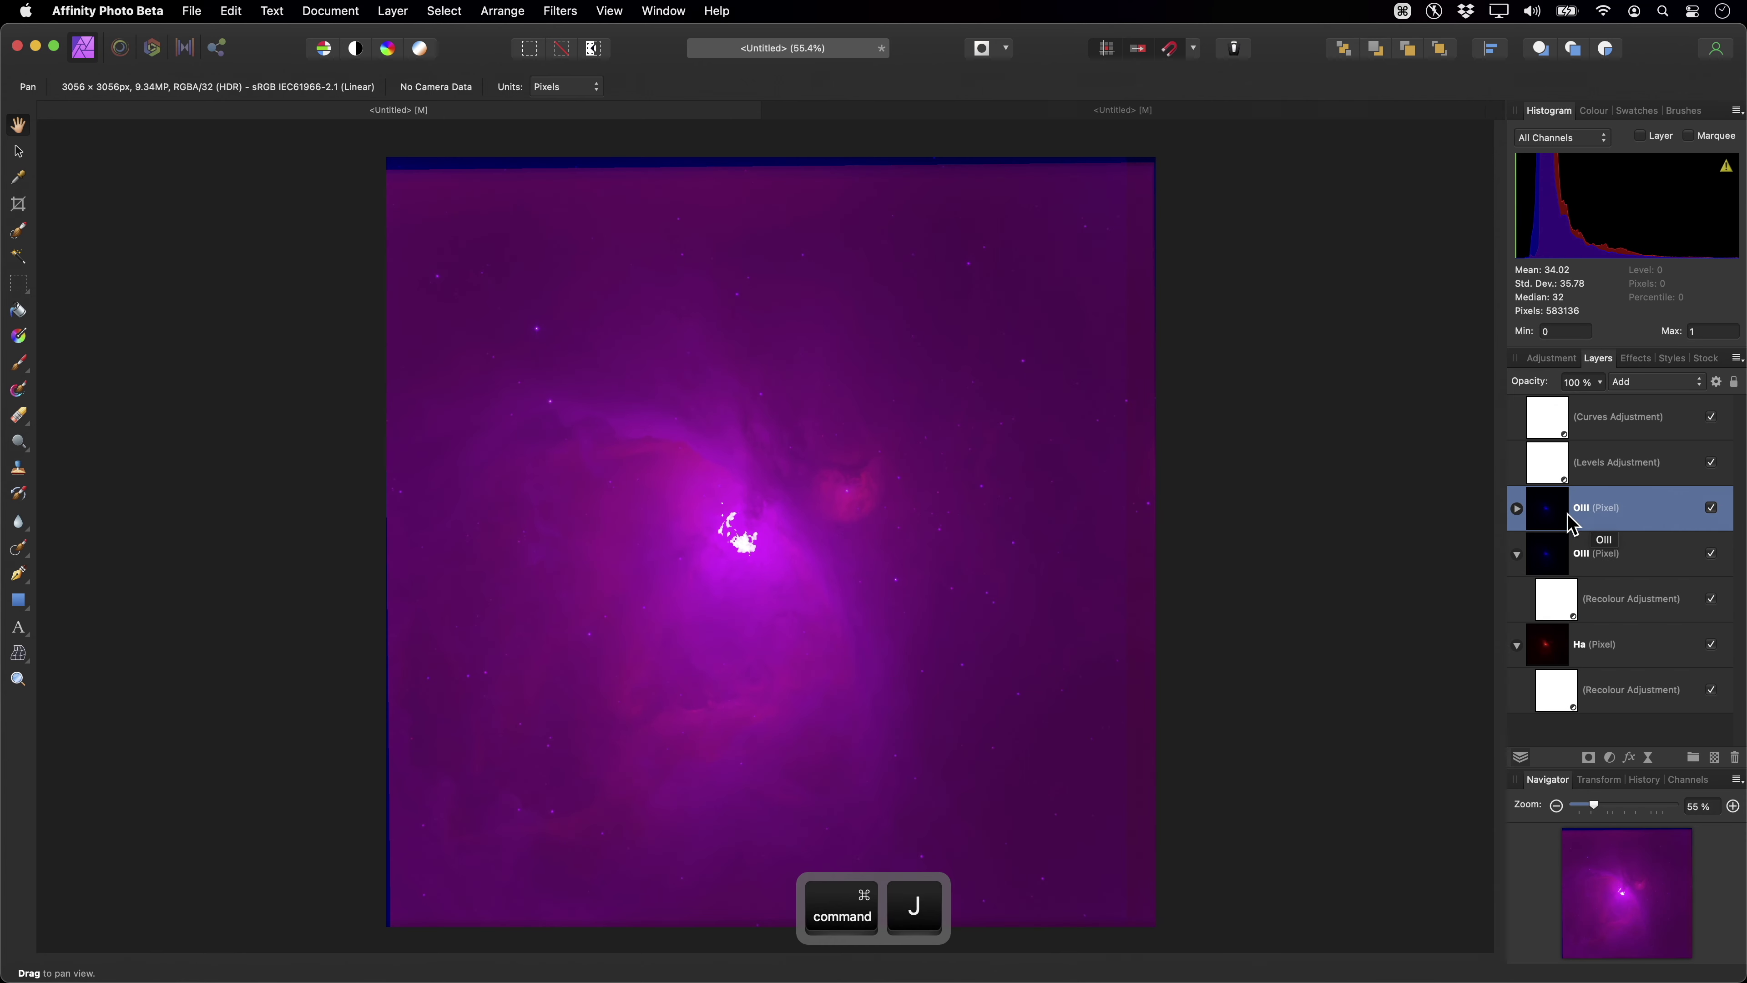
click(1517, 508)
click(1556, 555)
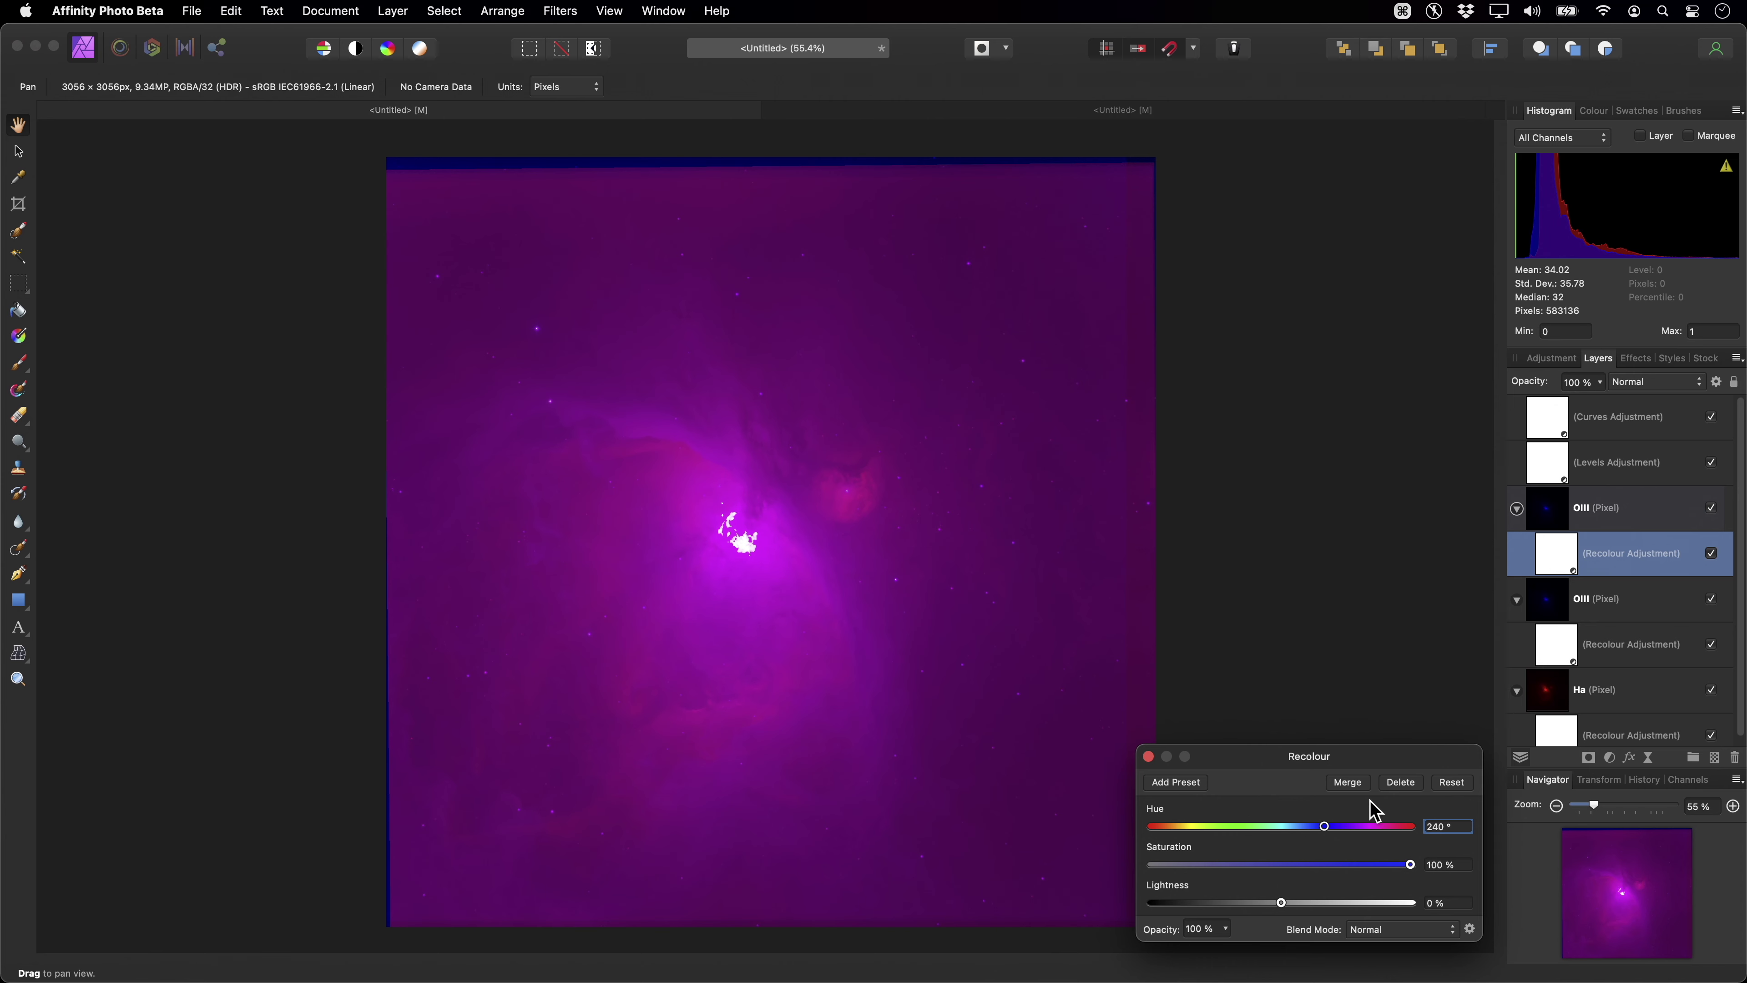
click(1446, 826)
text(120)
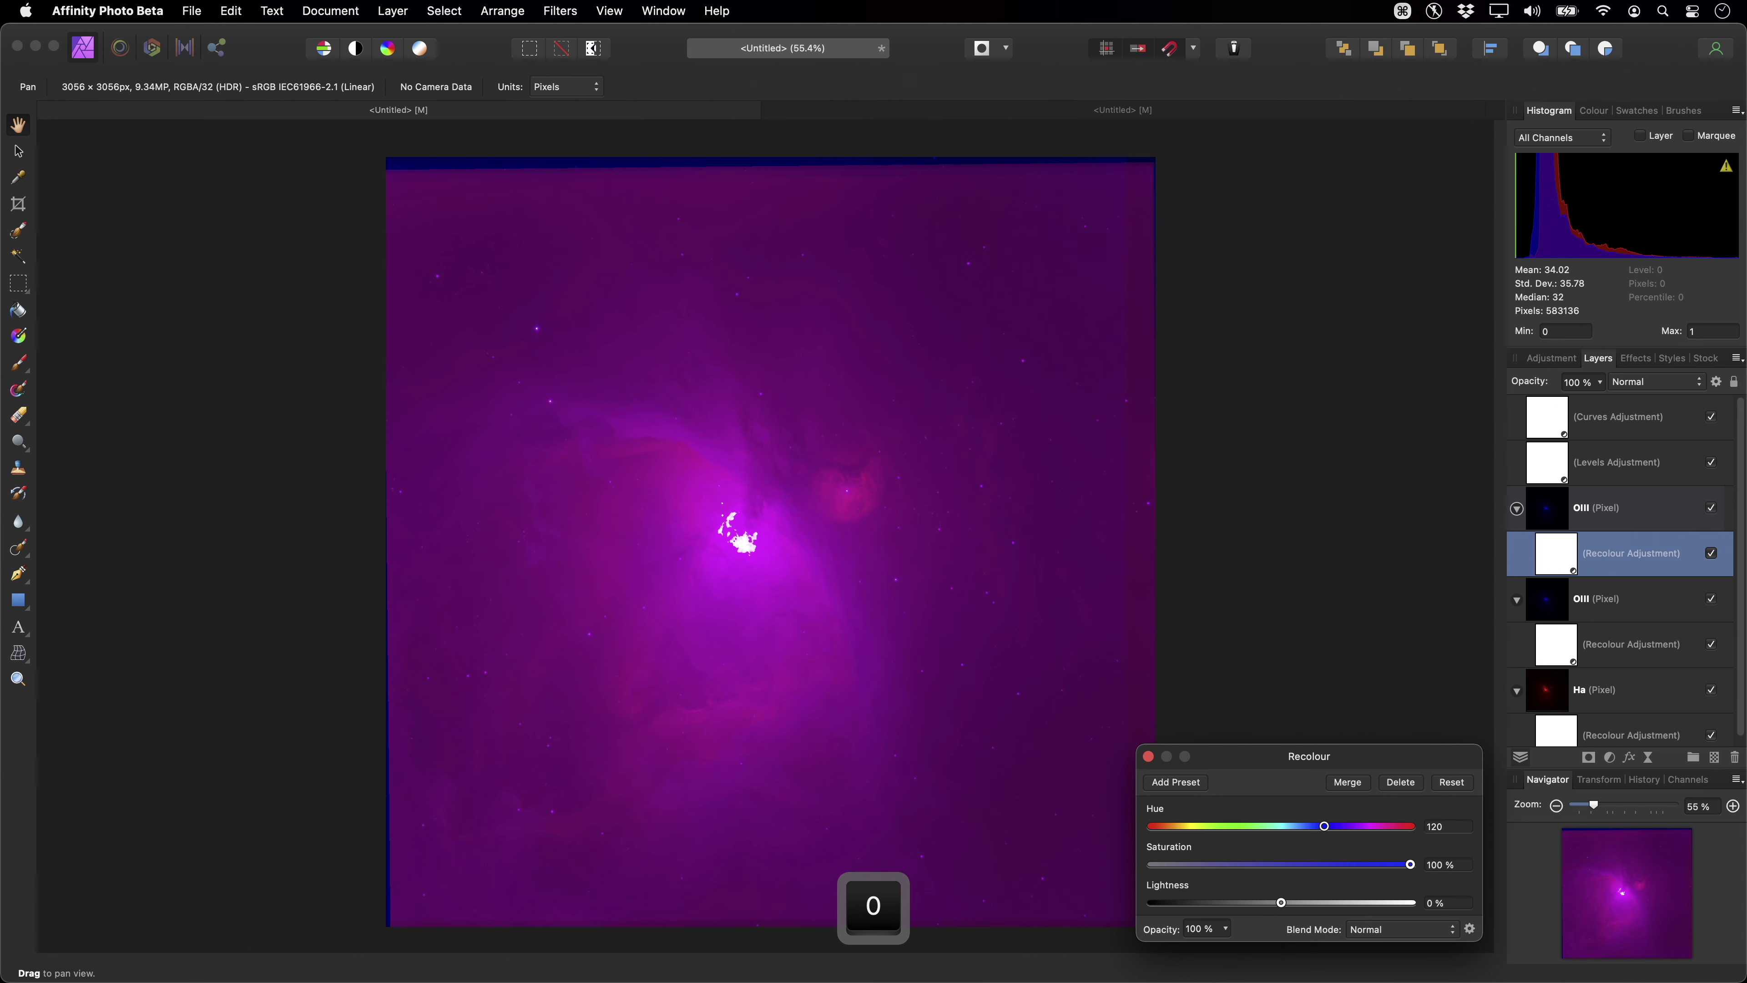
key(Return)
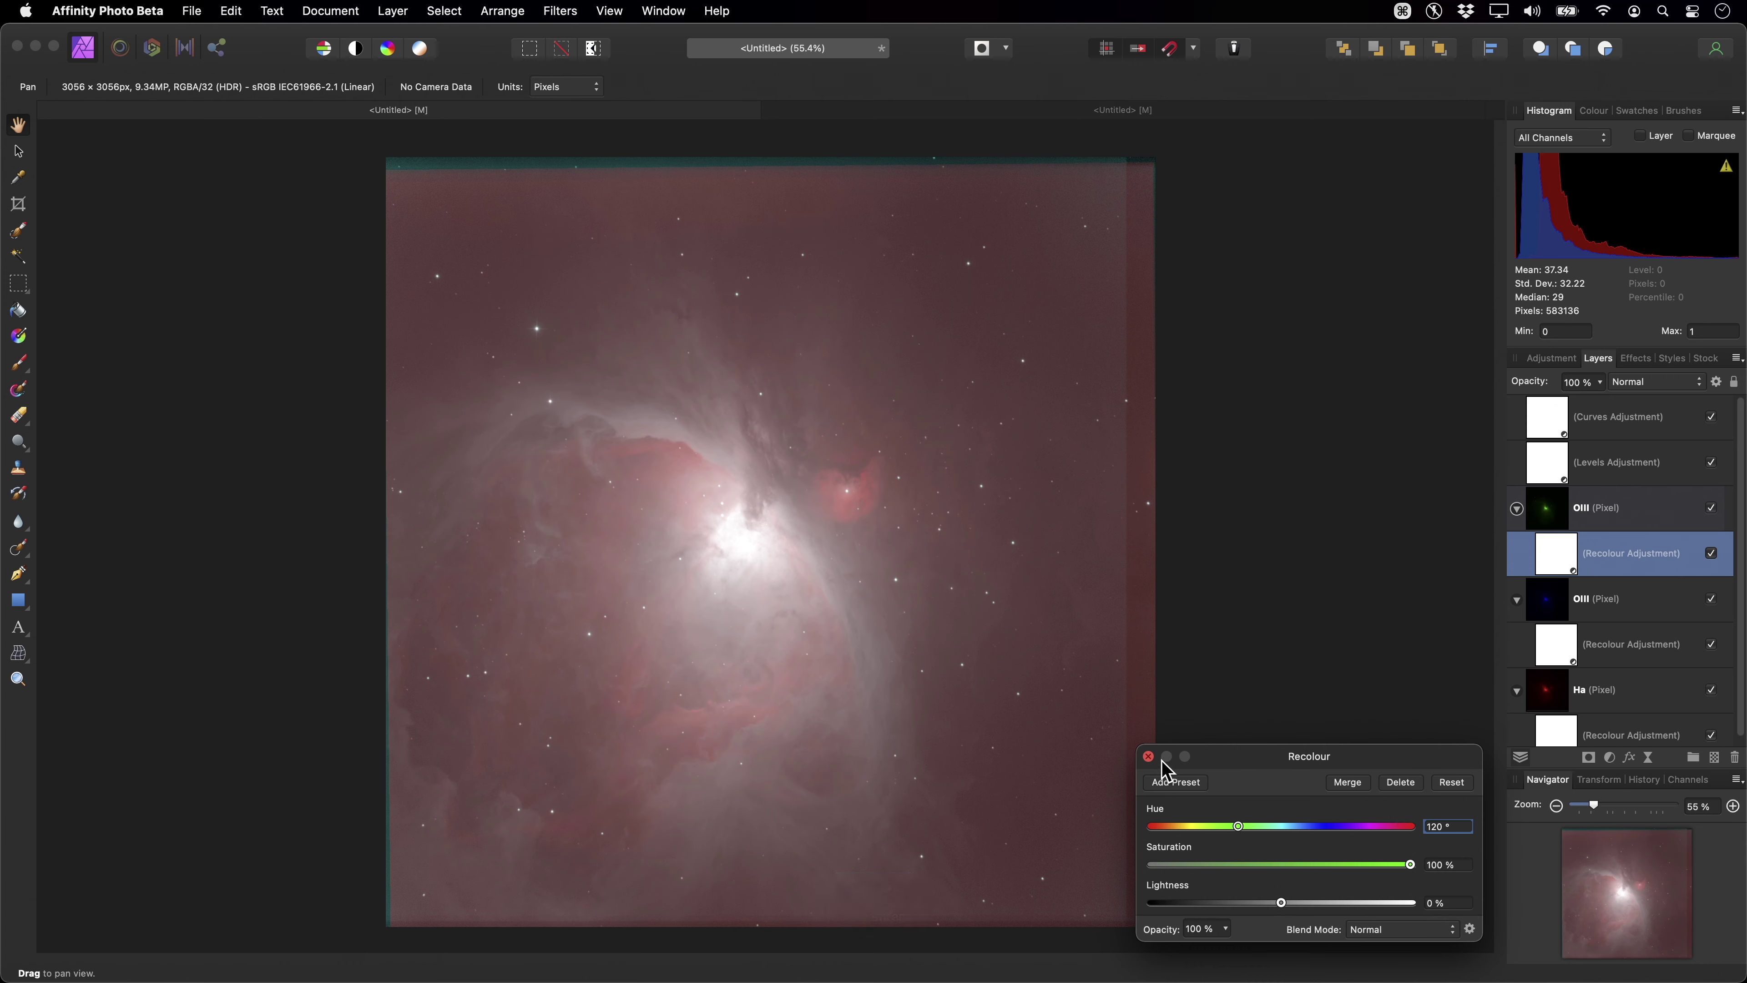
click(1148, 756)
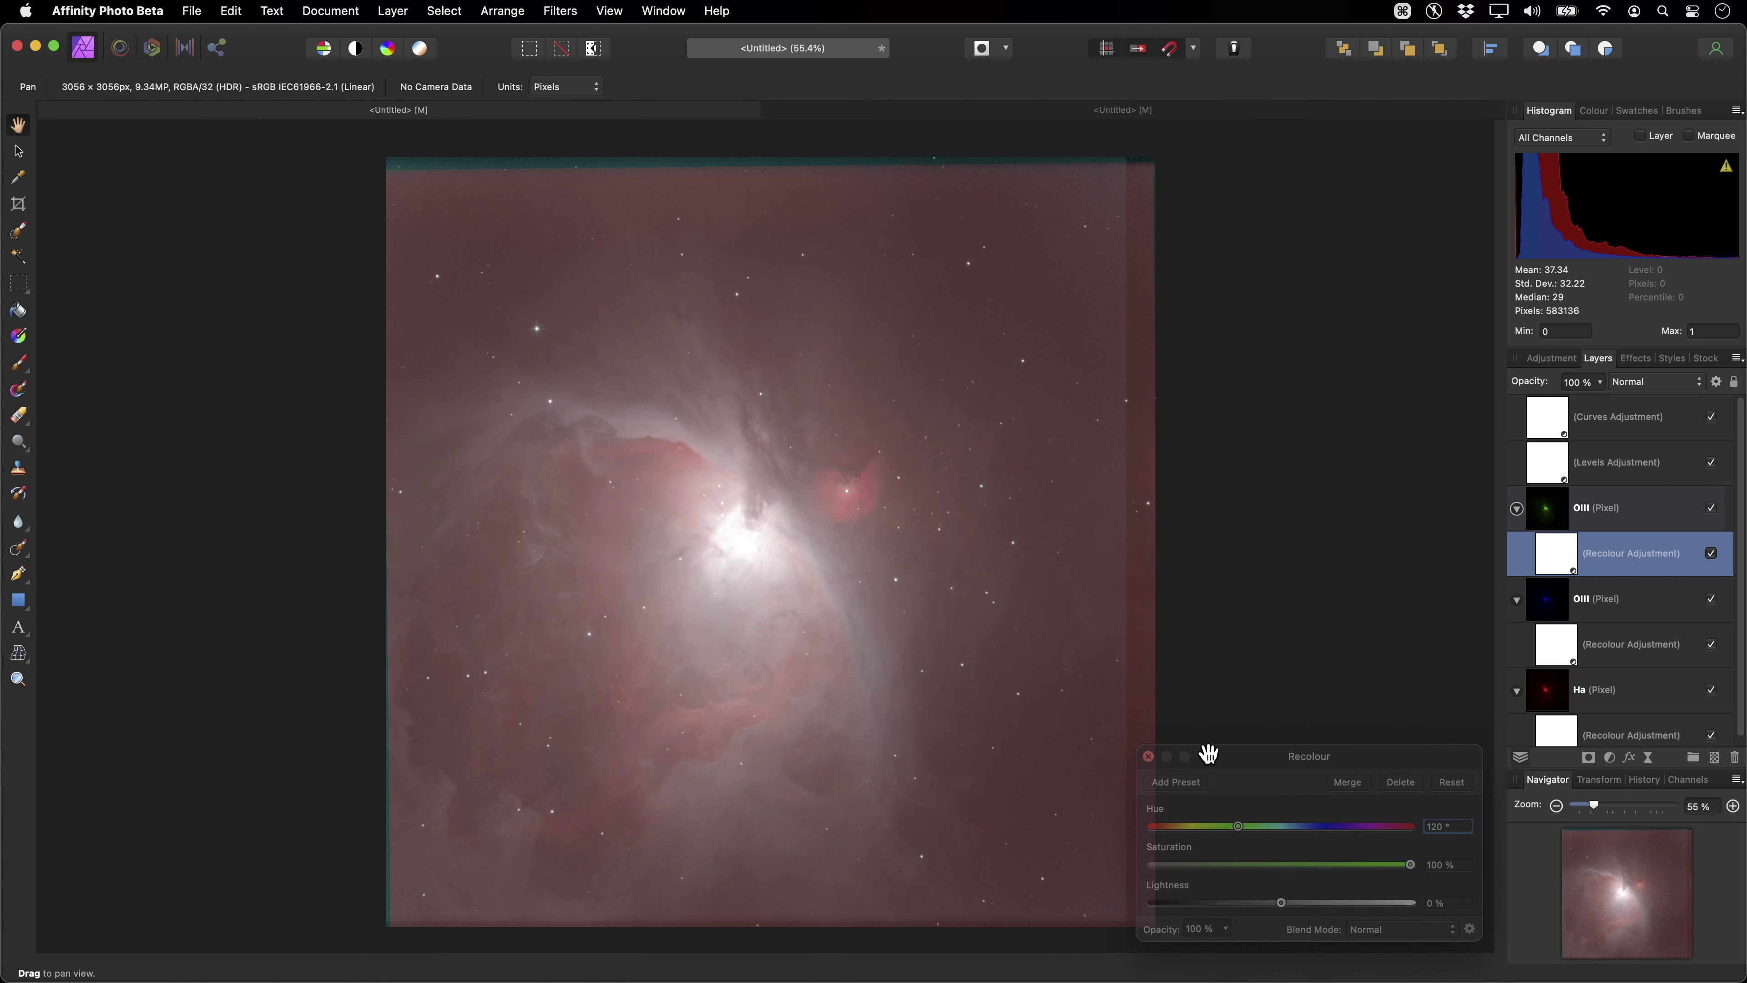
Duplicate the Ha layer, move the copy above both OIII layers and set its nested Recolour hue to 120°.
click(1607, 695)
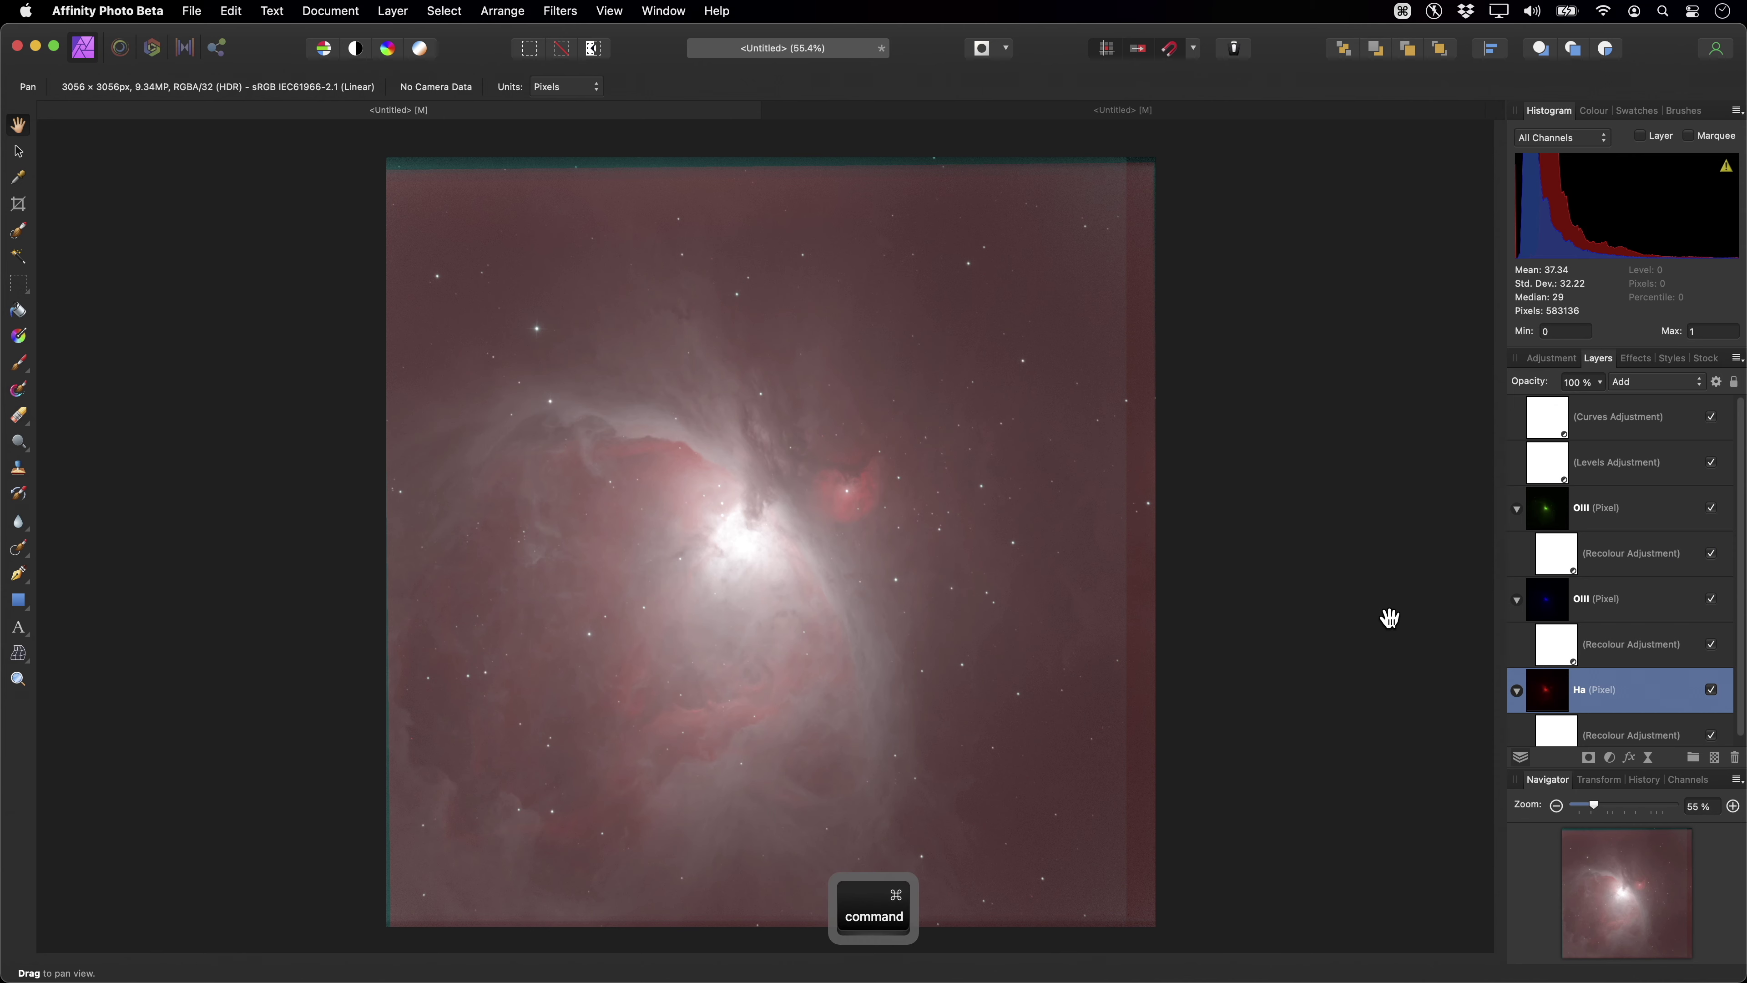
key(super+j)
drag(1552, 709, 1524, 498)
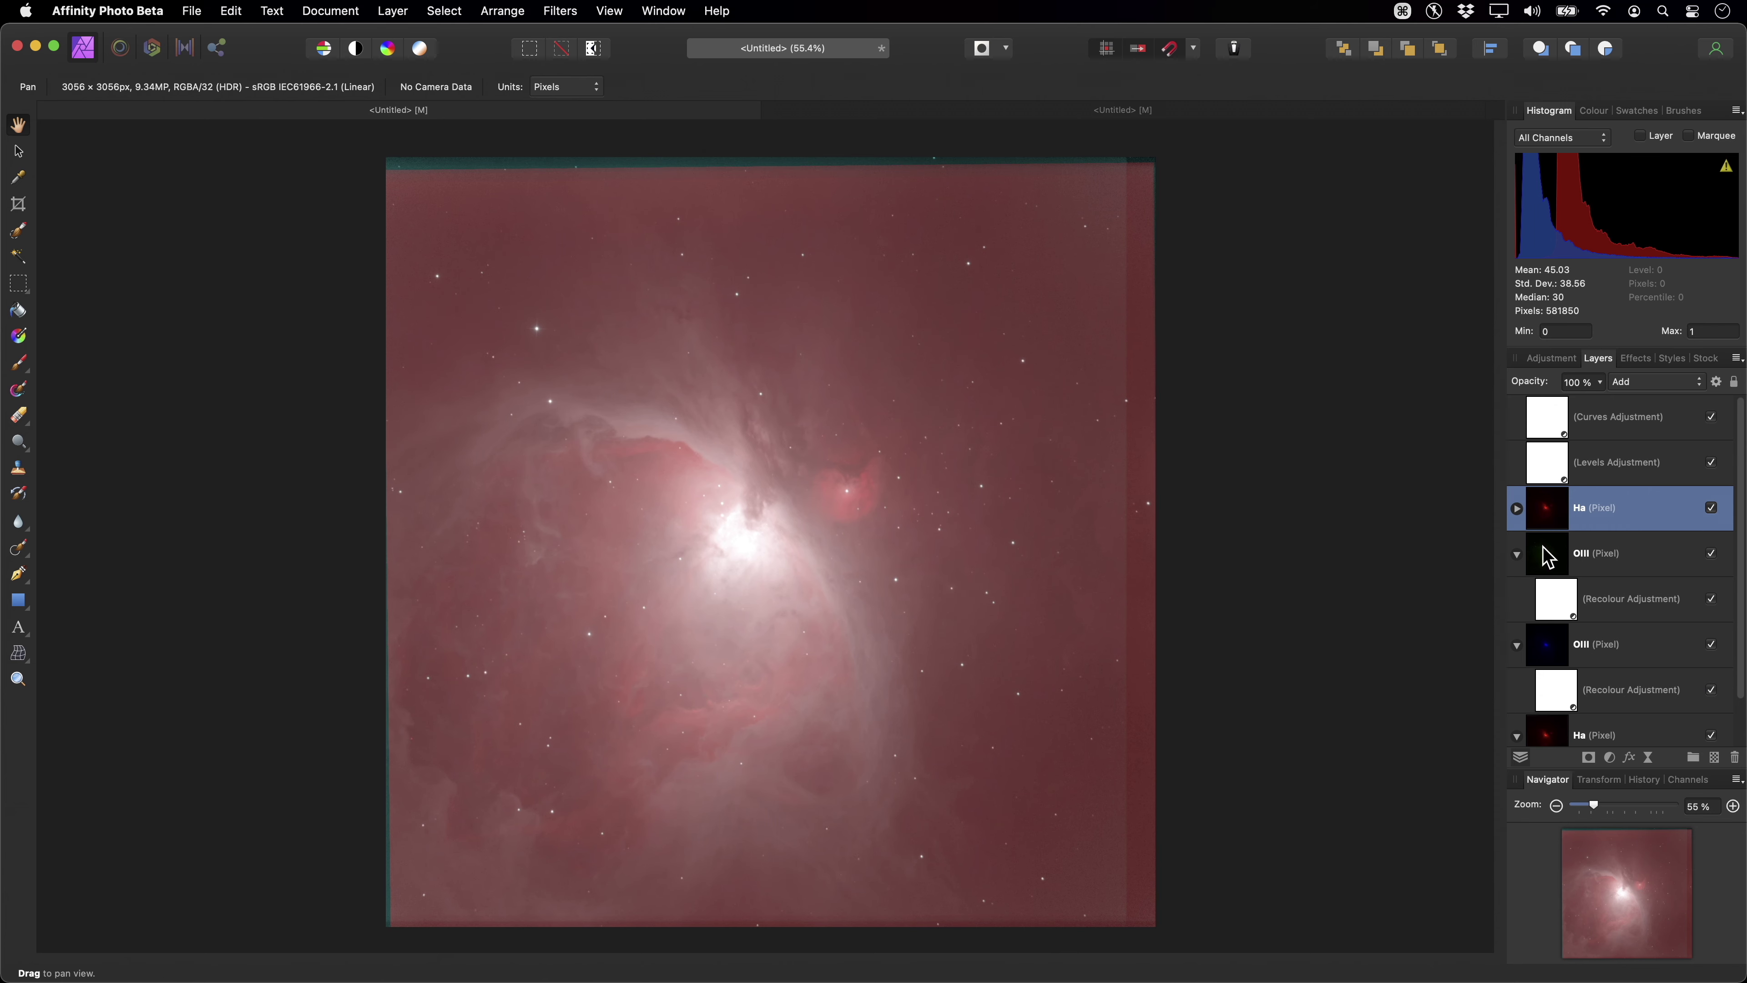
click(1517, 509)
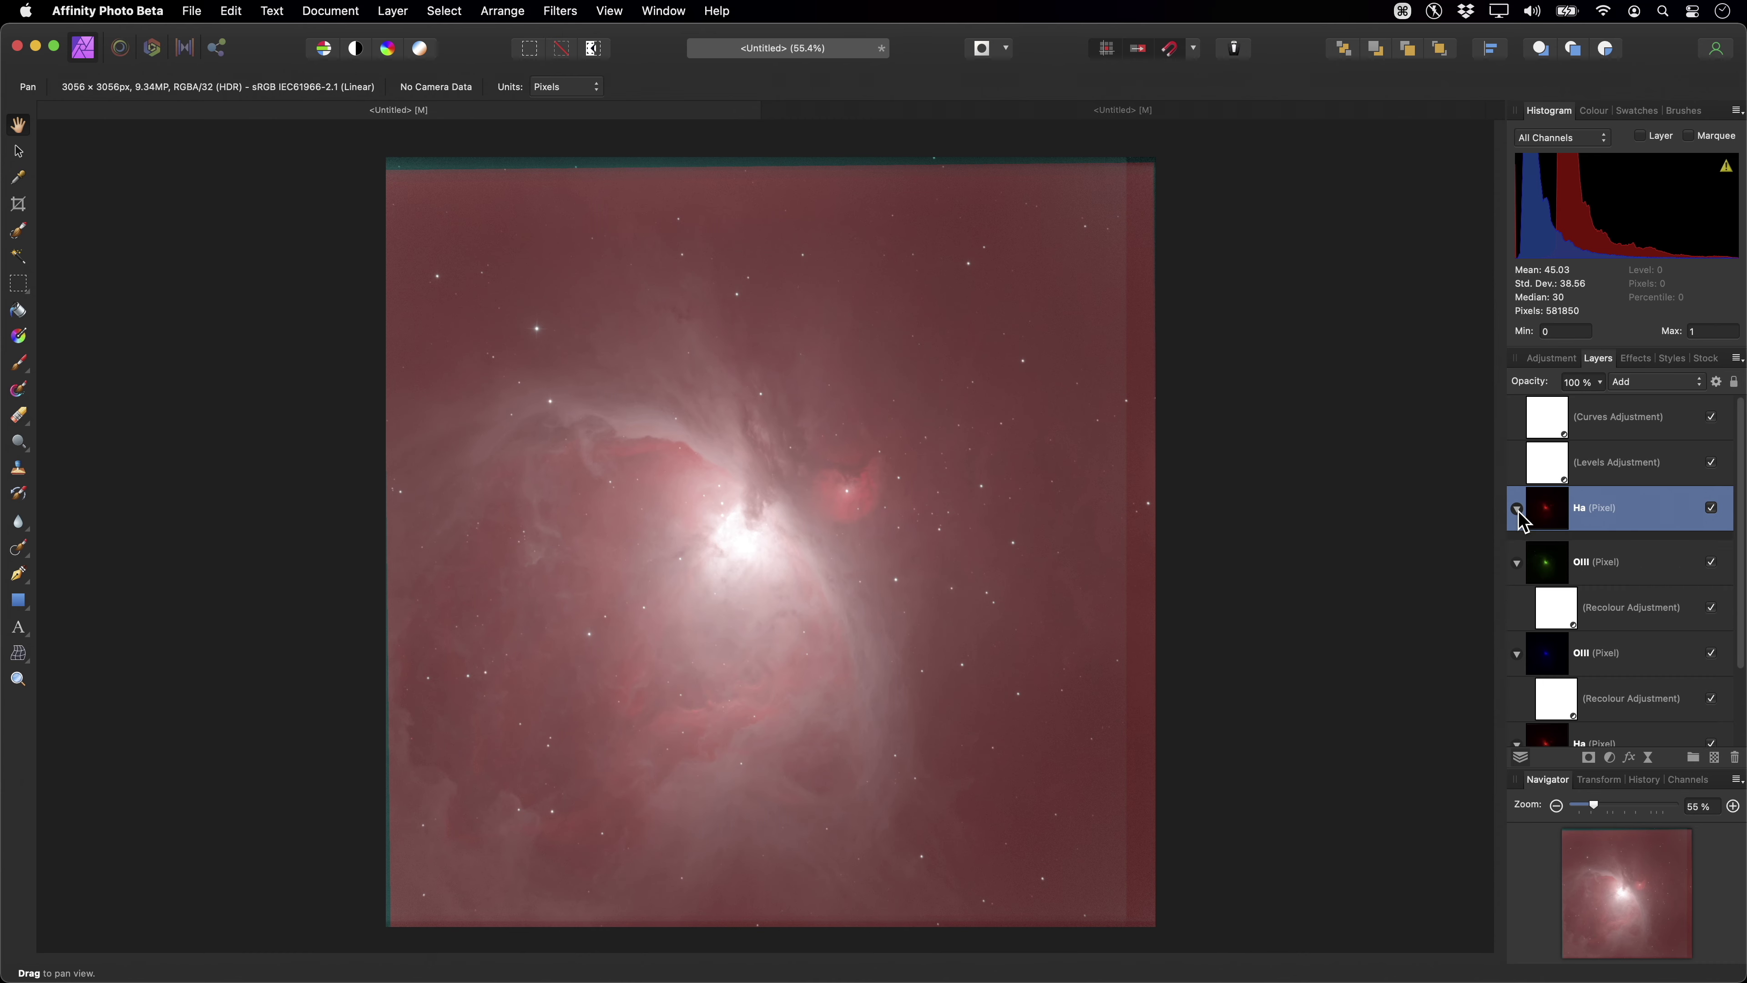
double_click(1555, 554)
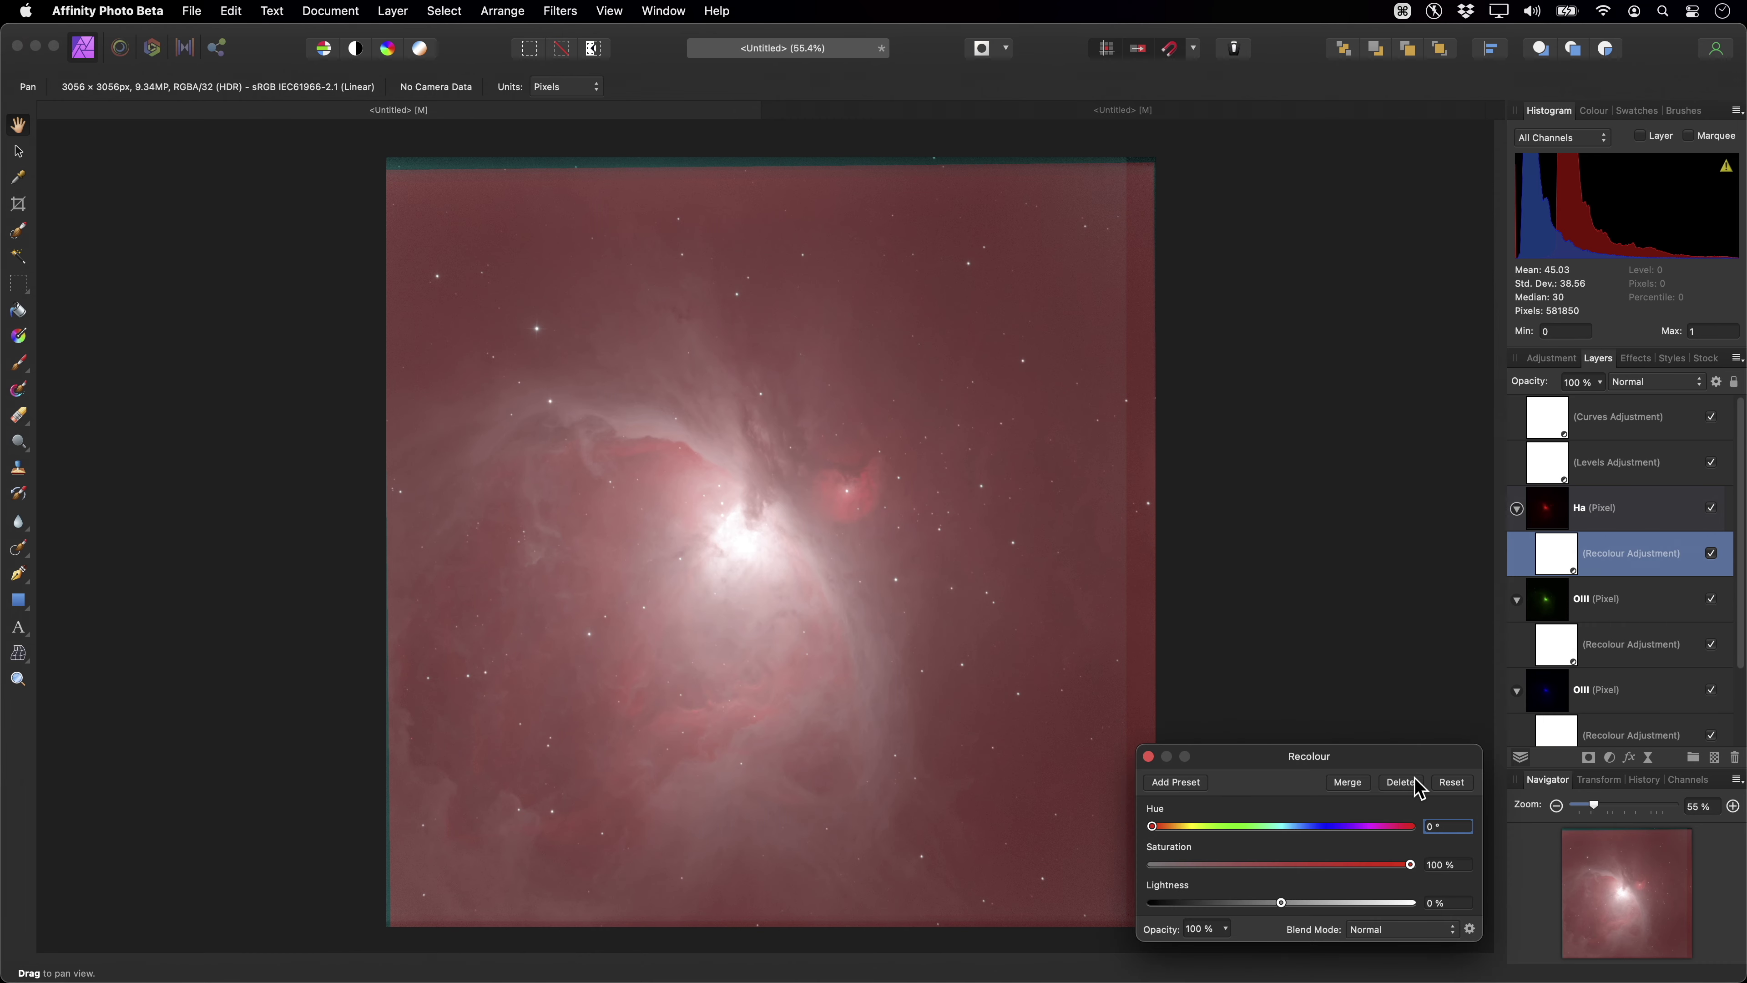
text(120)
key(Return)
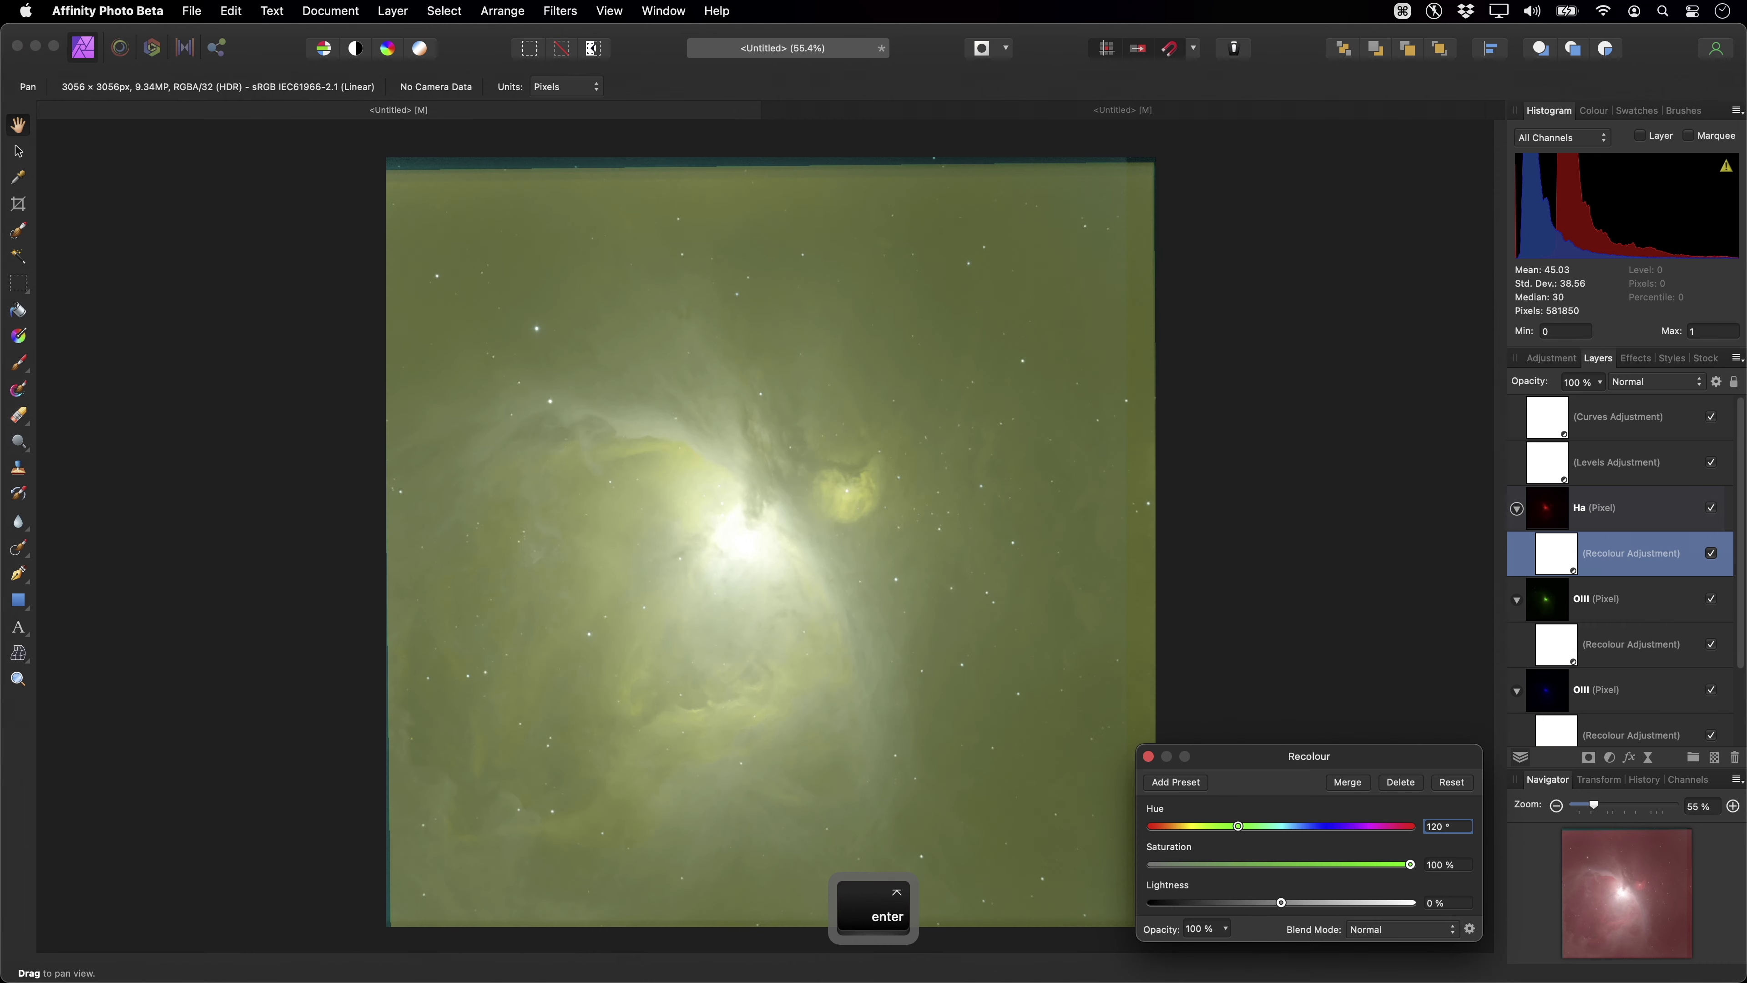
click(1149, 756)
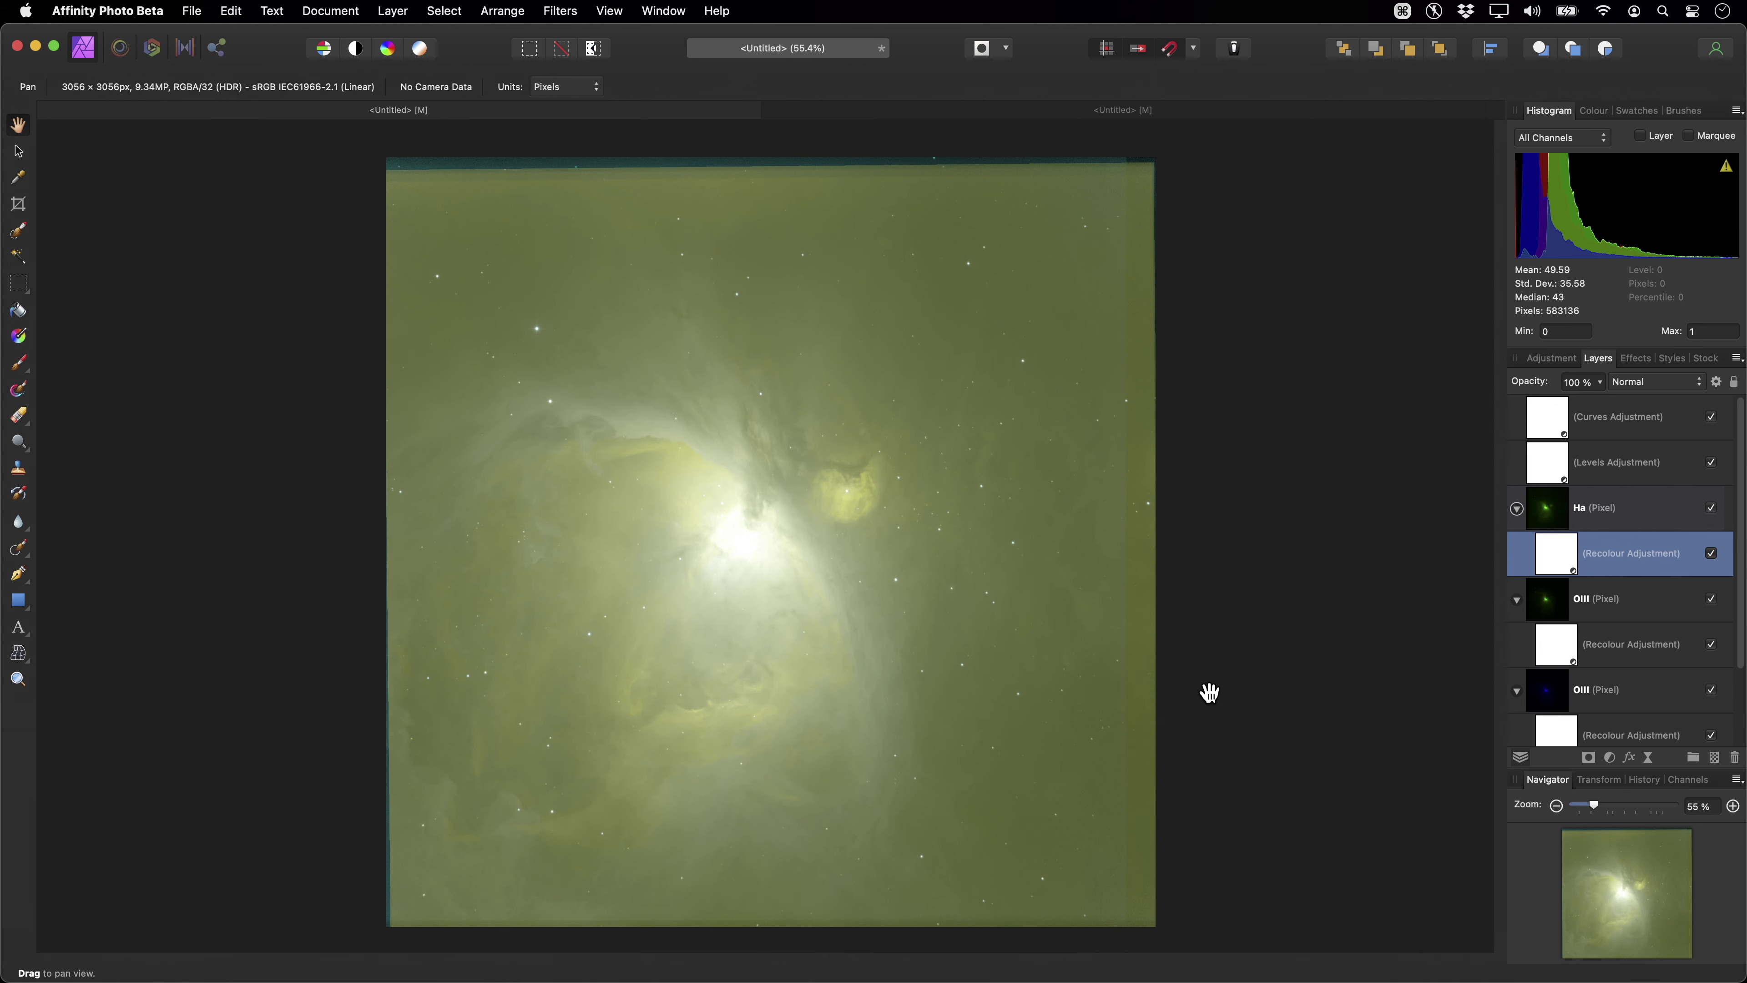
Collapse the two green-tinted Ha and OIII layers and set the opacity of both to 50%.
click(1517, 509)
click(1517, 554)
click(1625, 547)
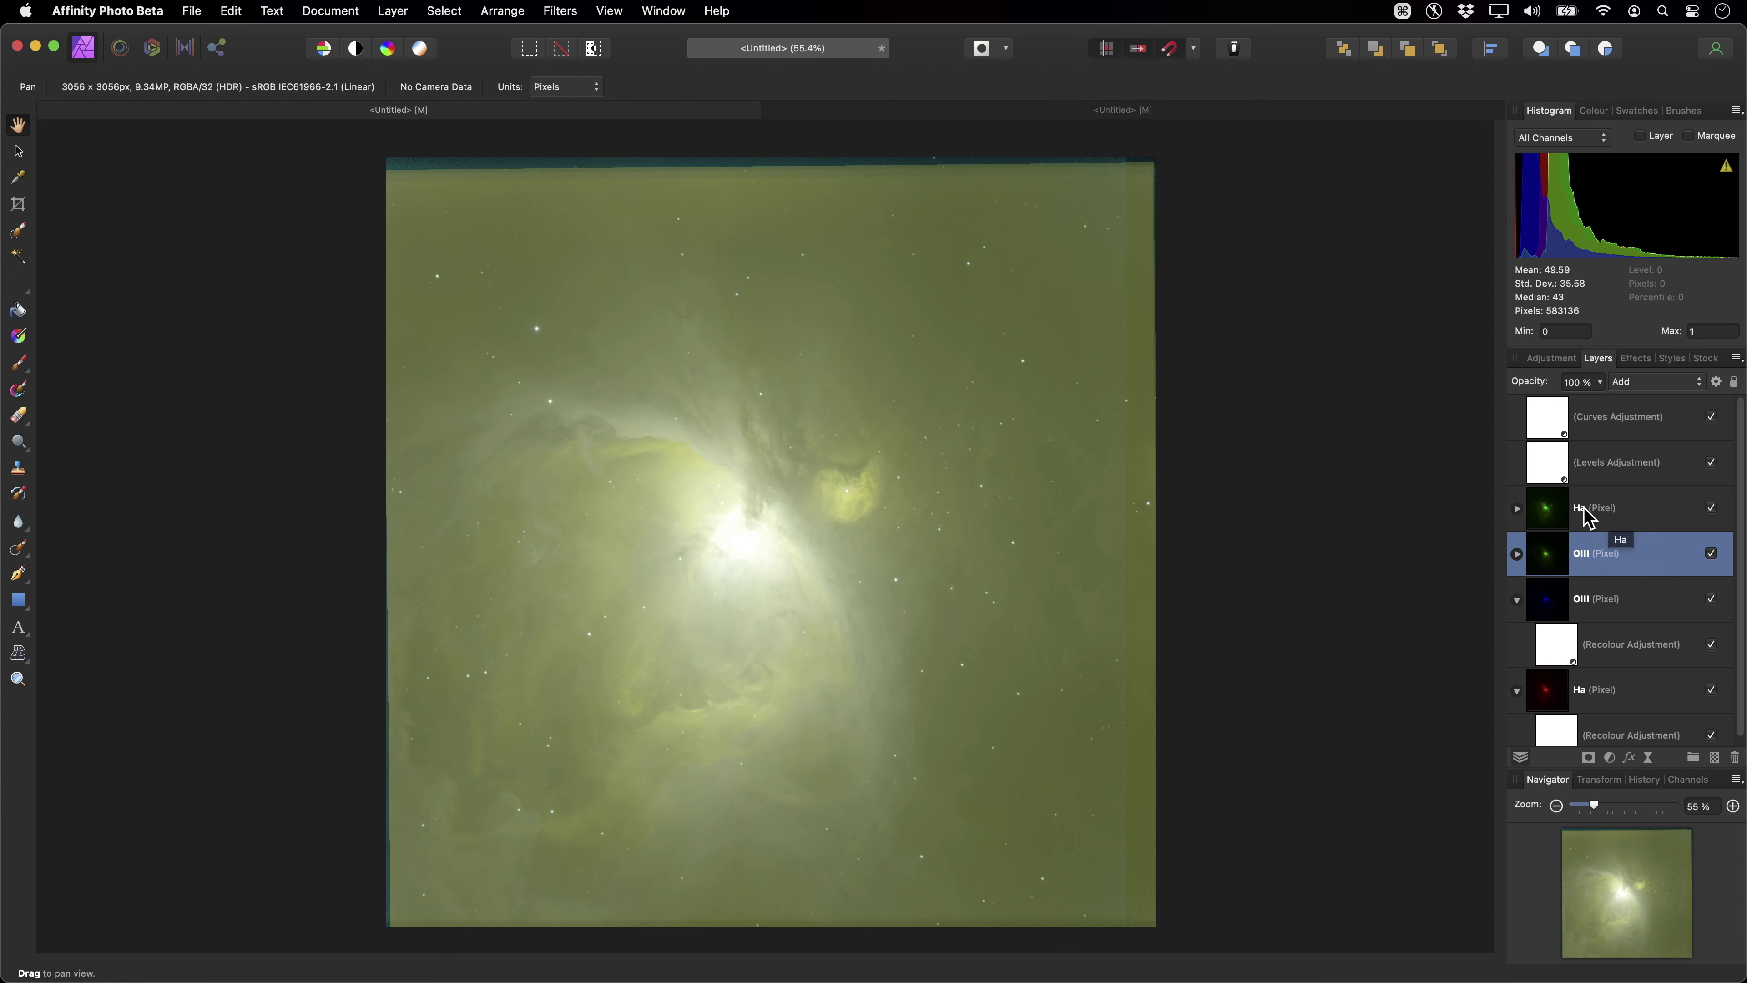
click(1606, 515)
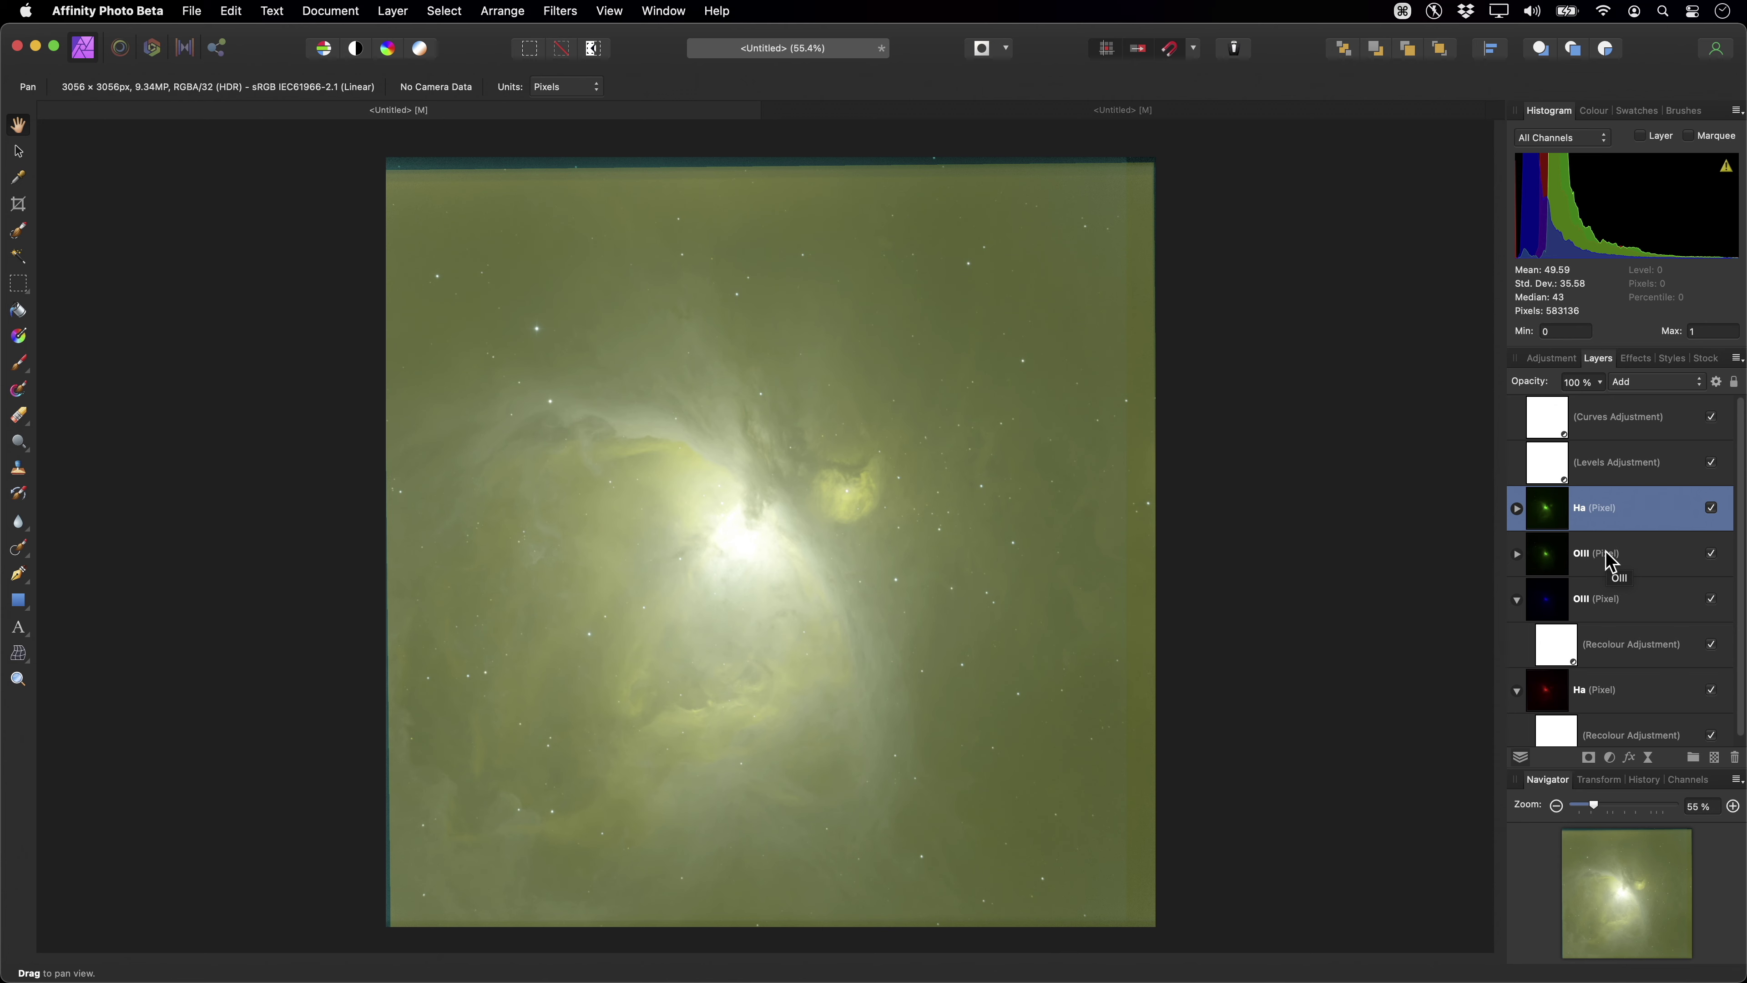
super+click(1655, 559)
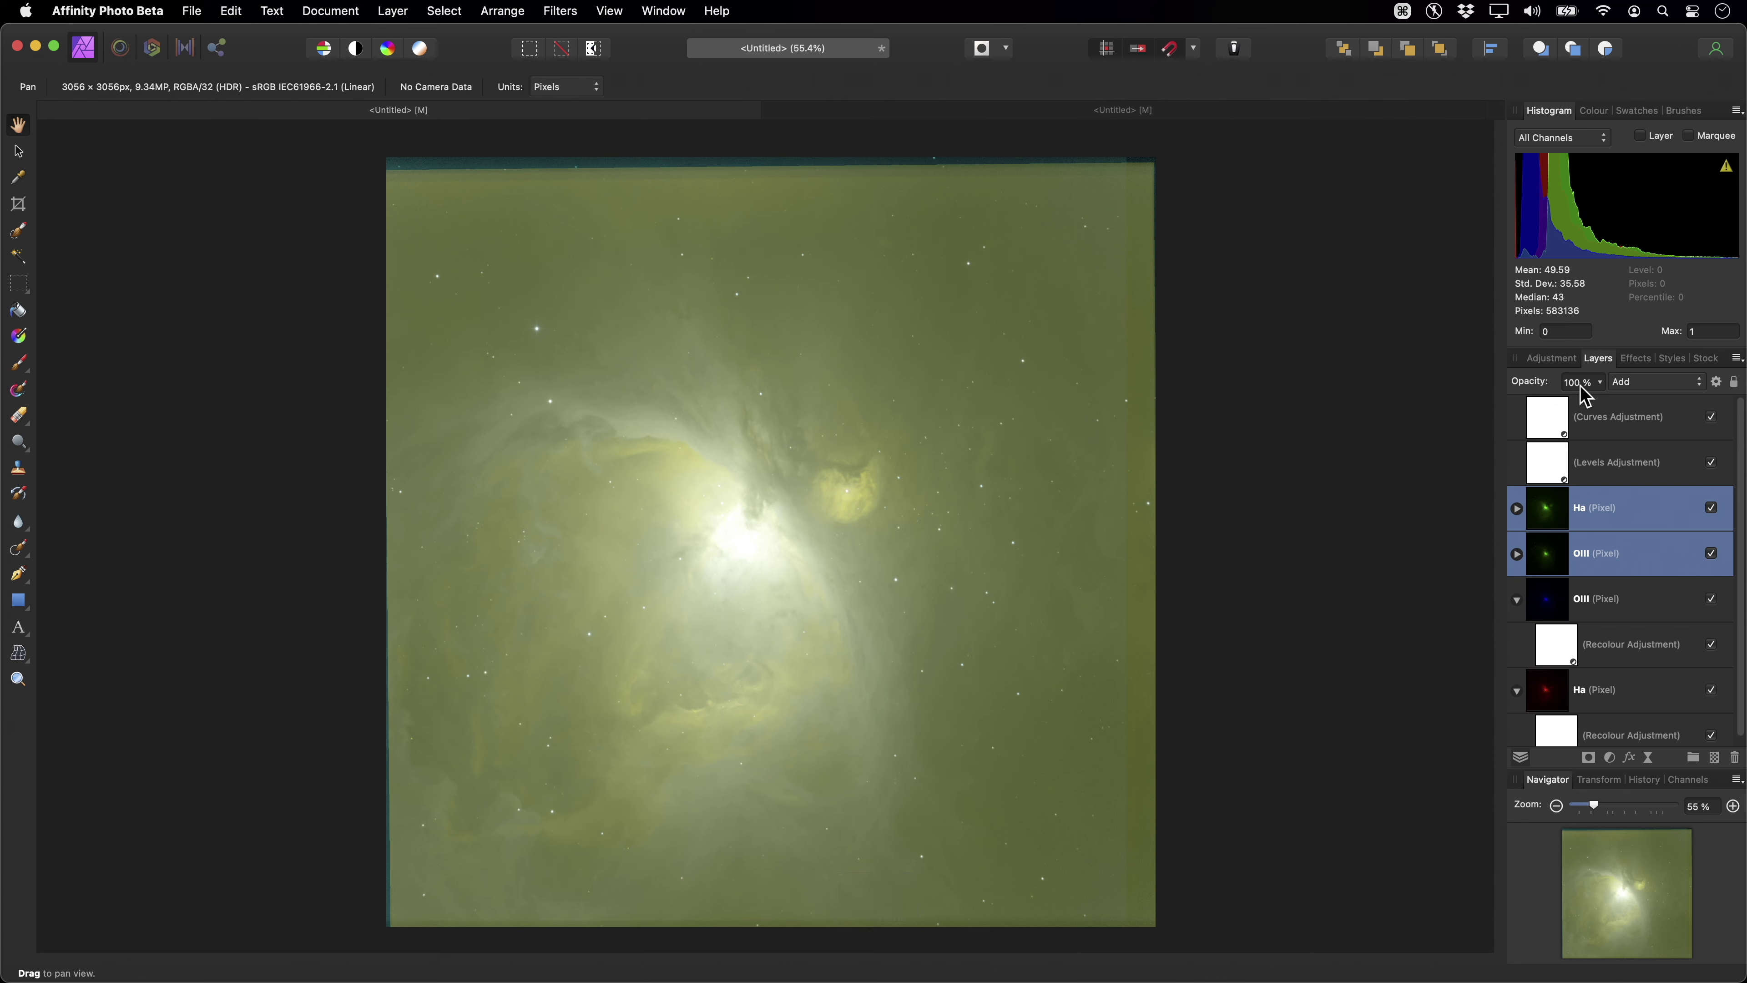
key(5)
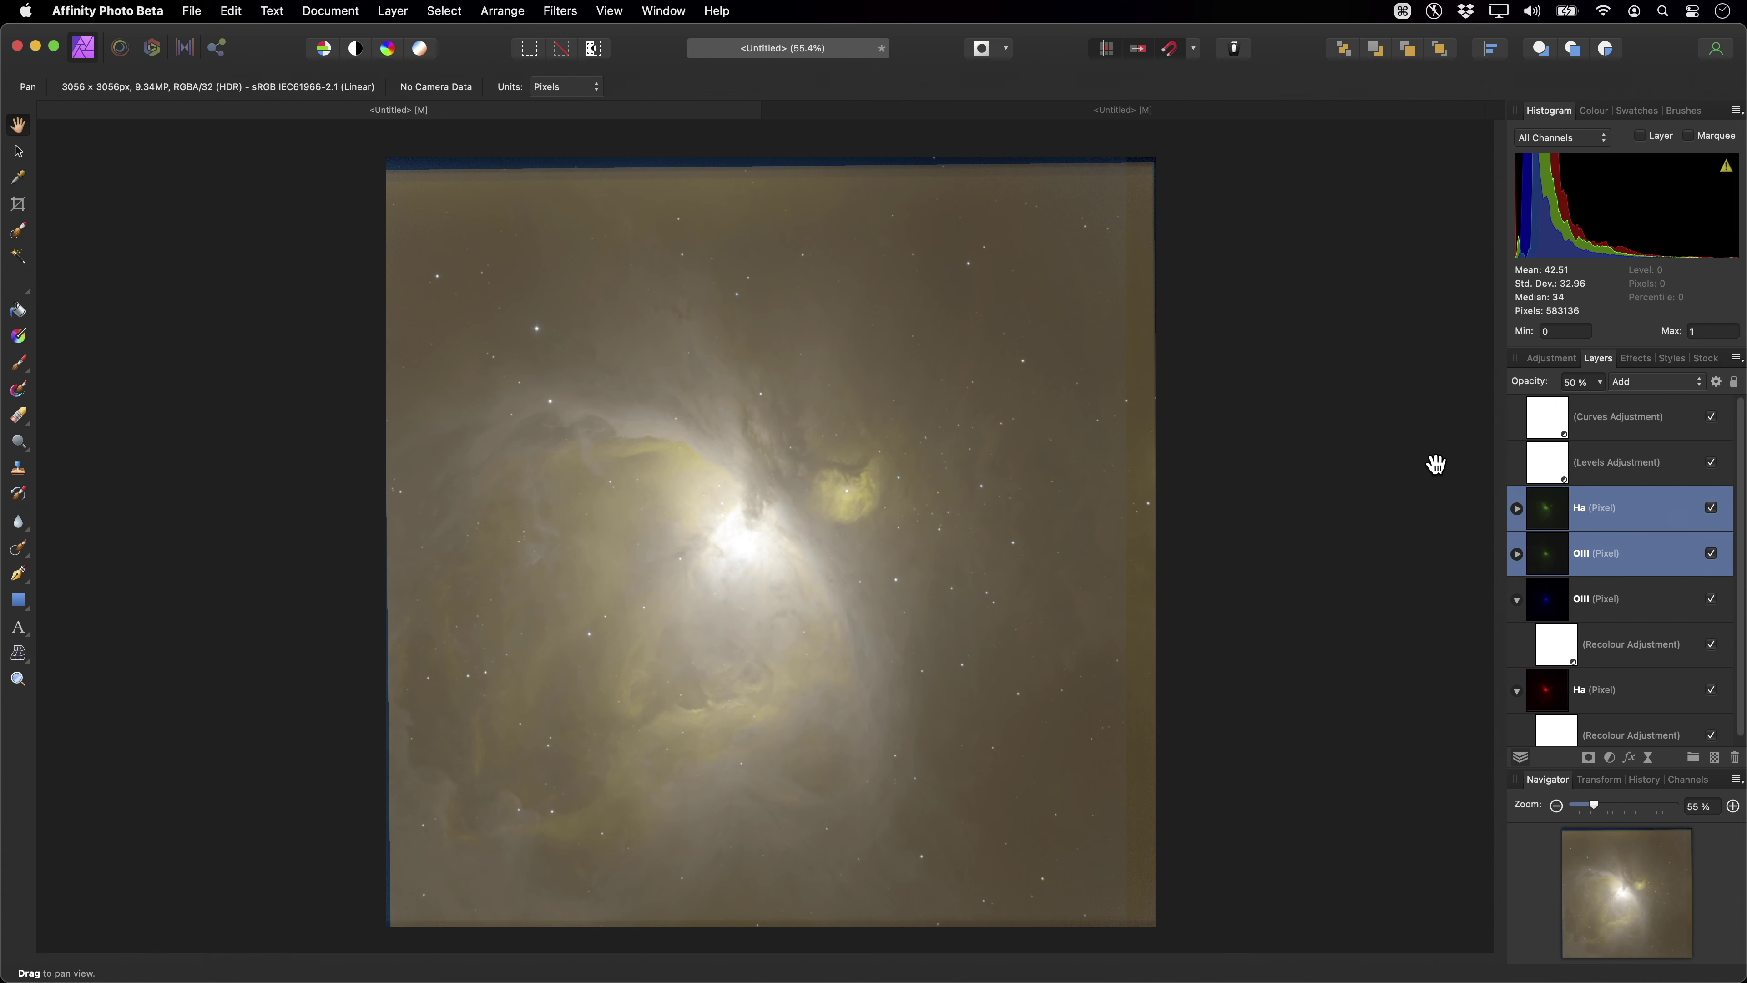
Close the separate monochrome OIII document without saving it.
click(1176, 114)
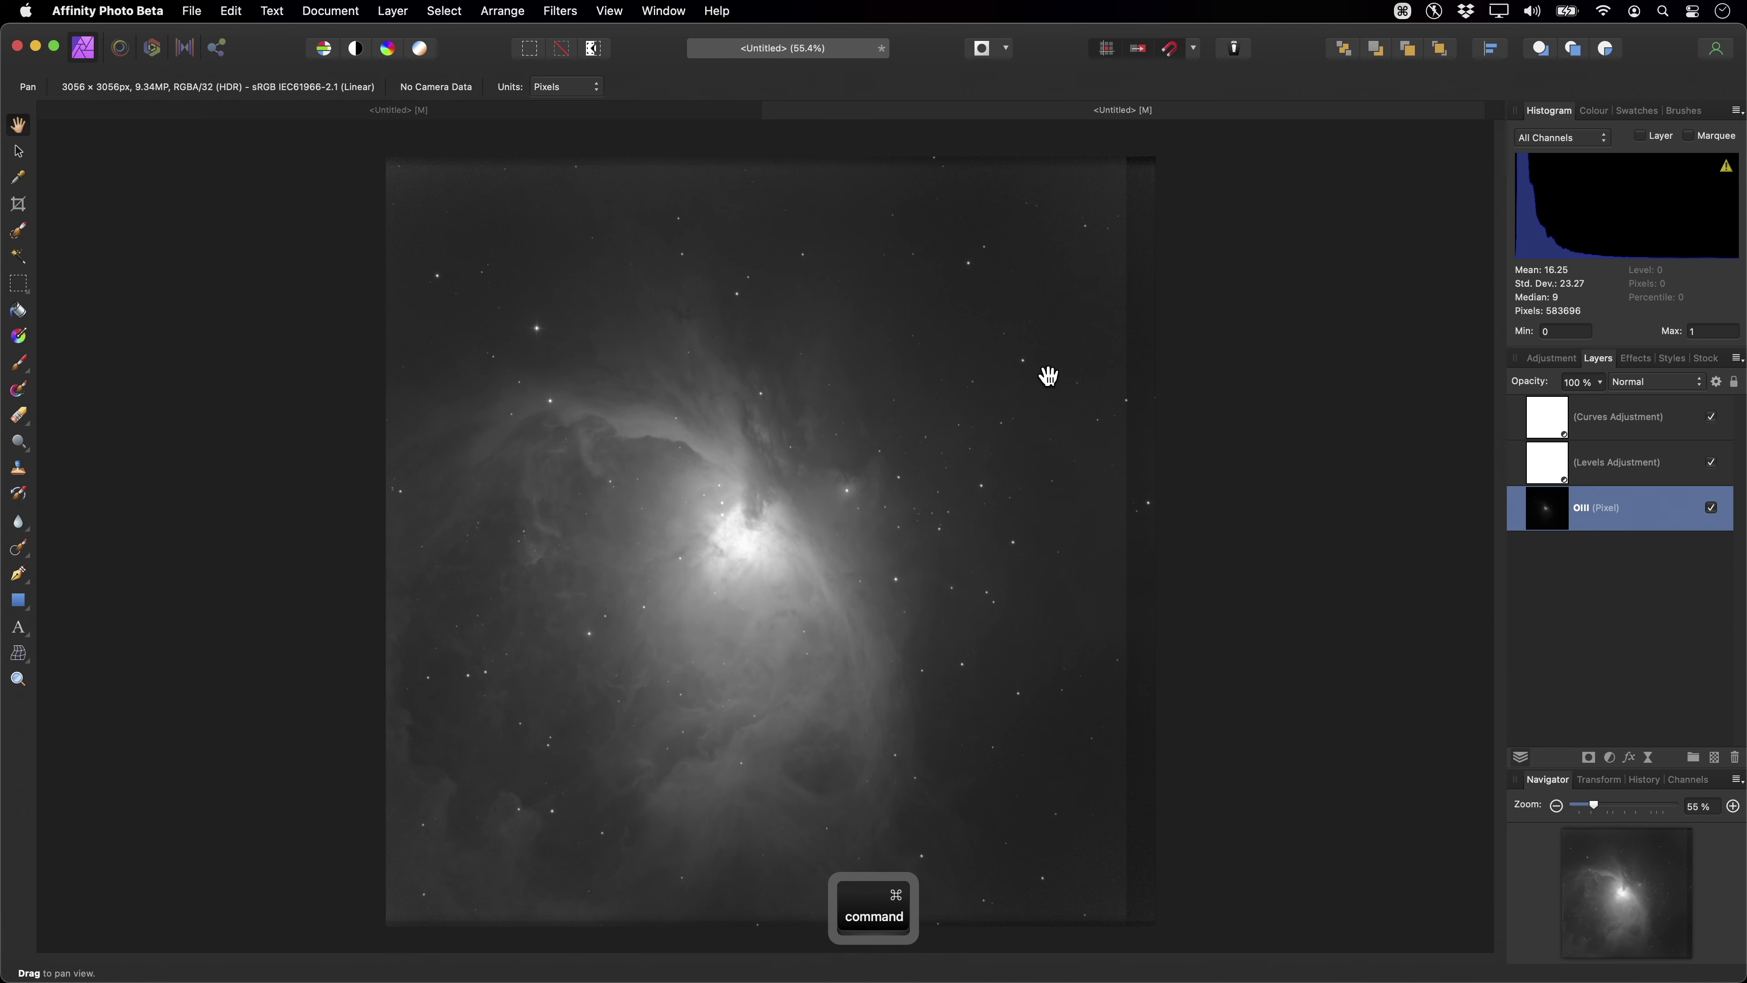
key(cmd+w)
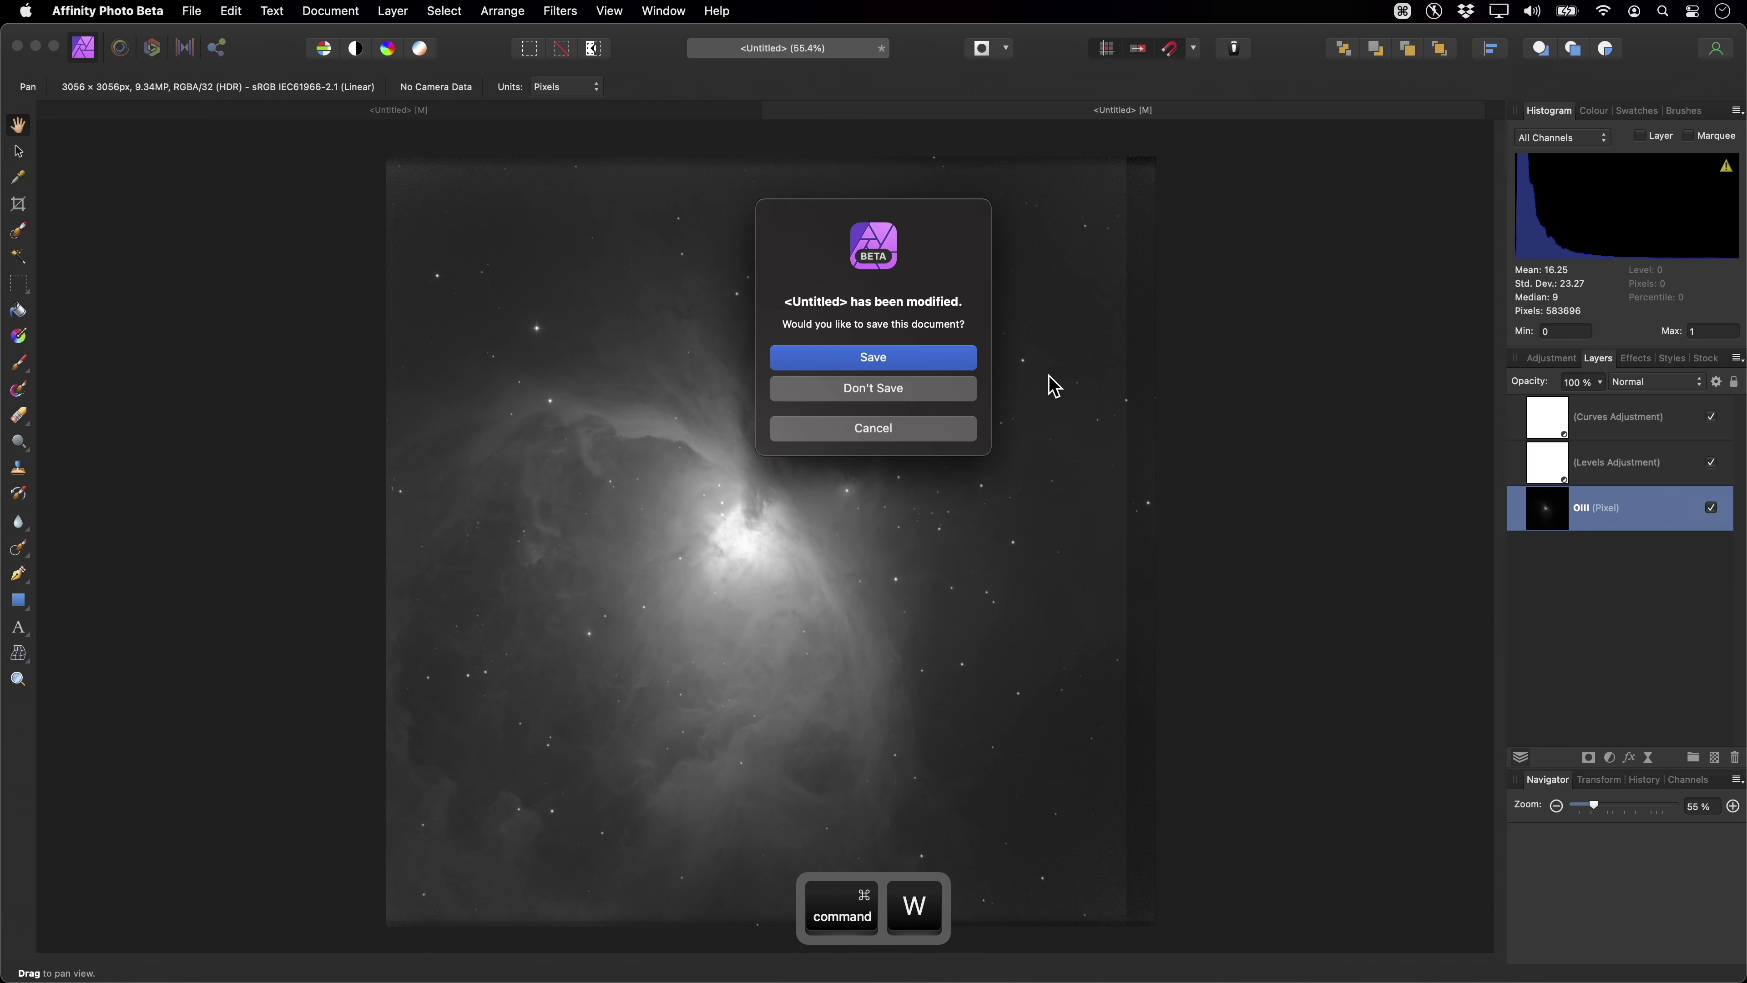
click(923, 392)
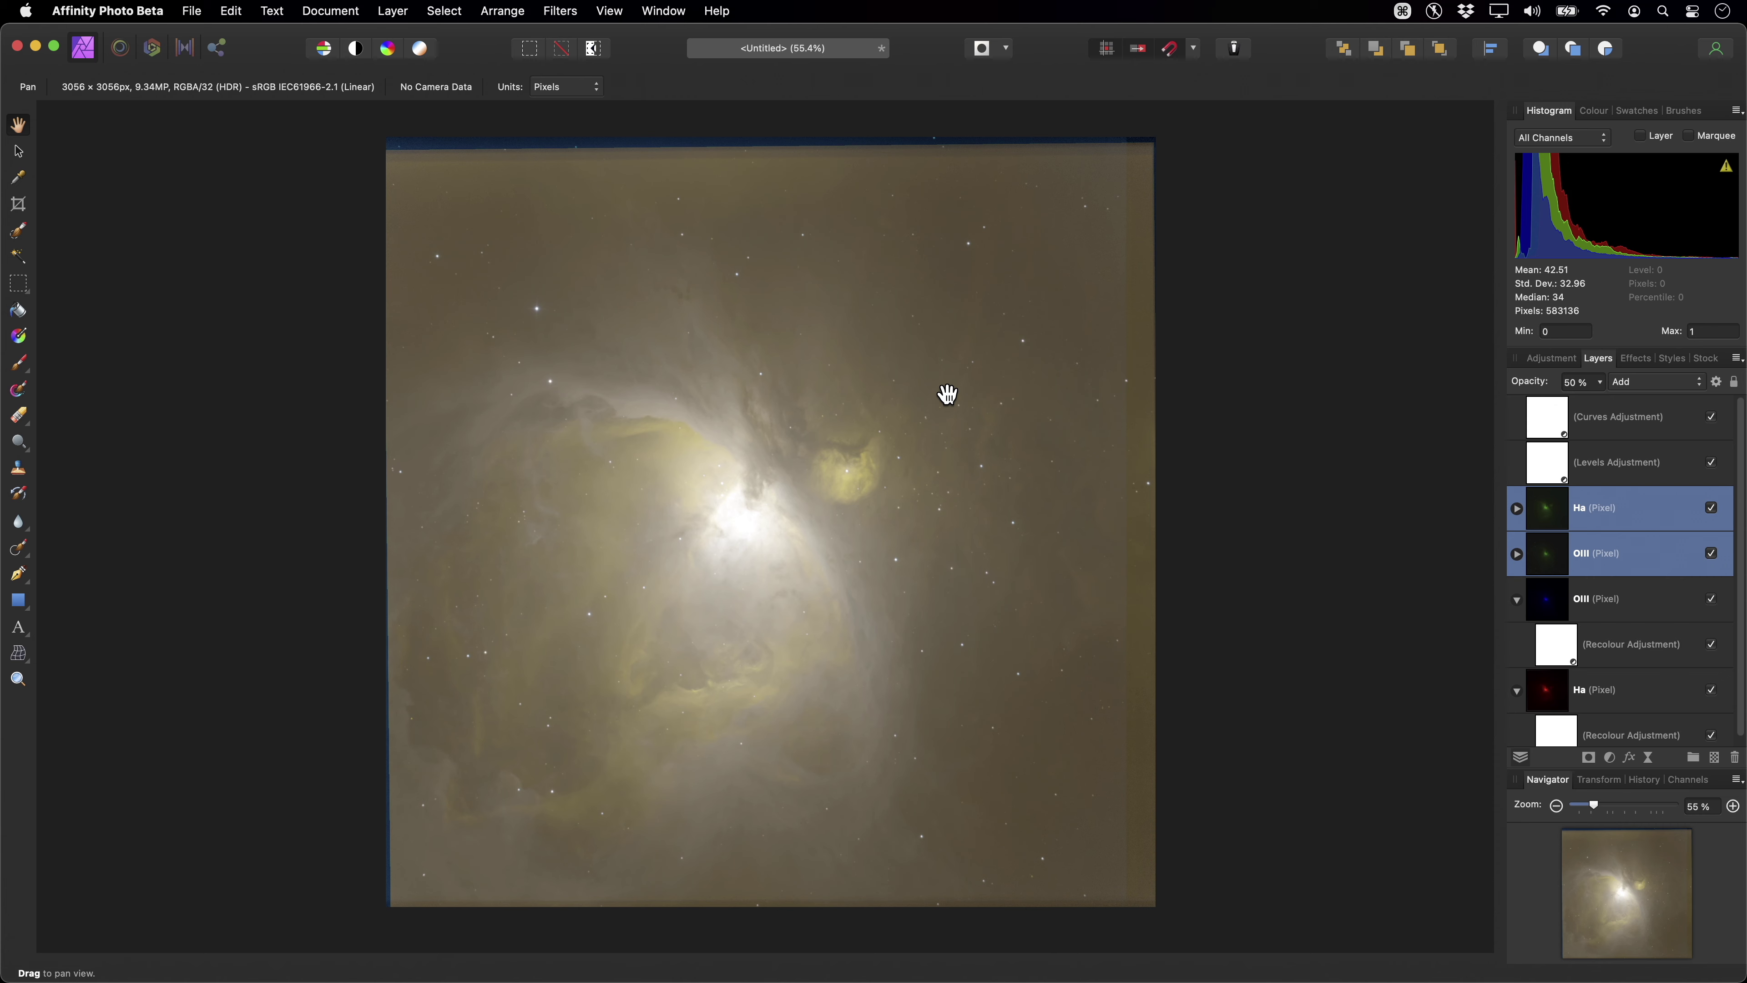
Compare the image without the Curves and Levels adjustments, and delete both adjustments.
click(1639, 477)
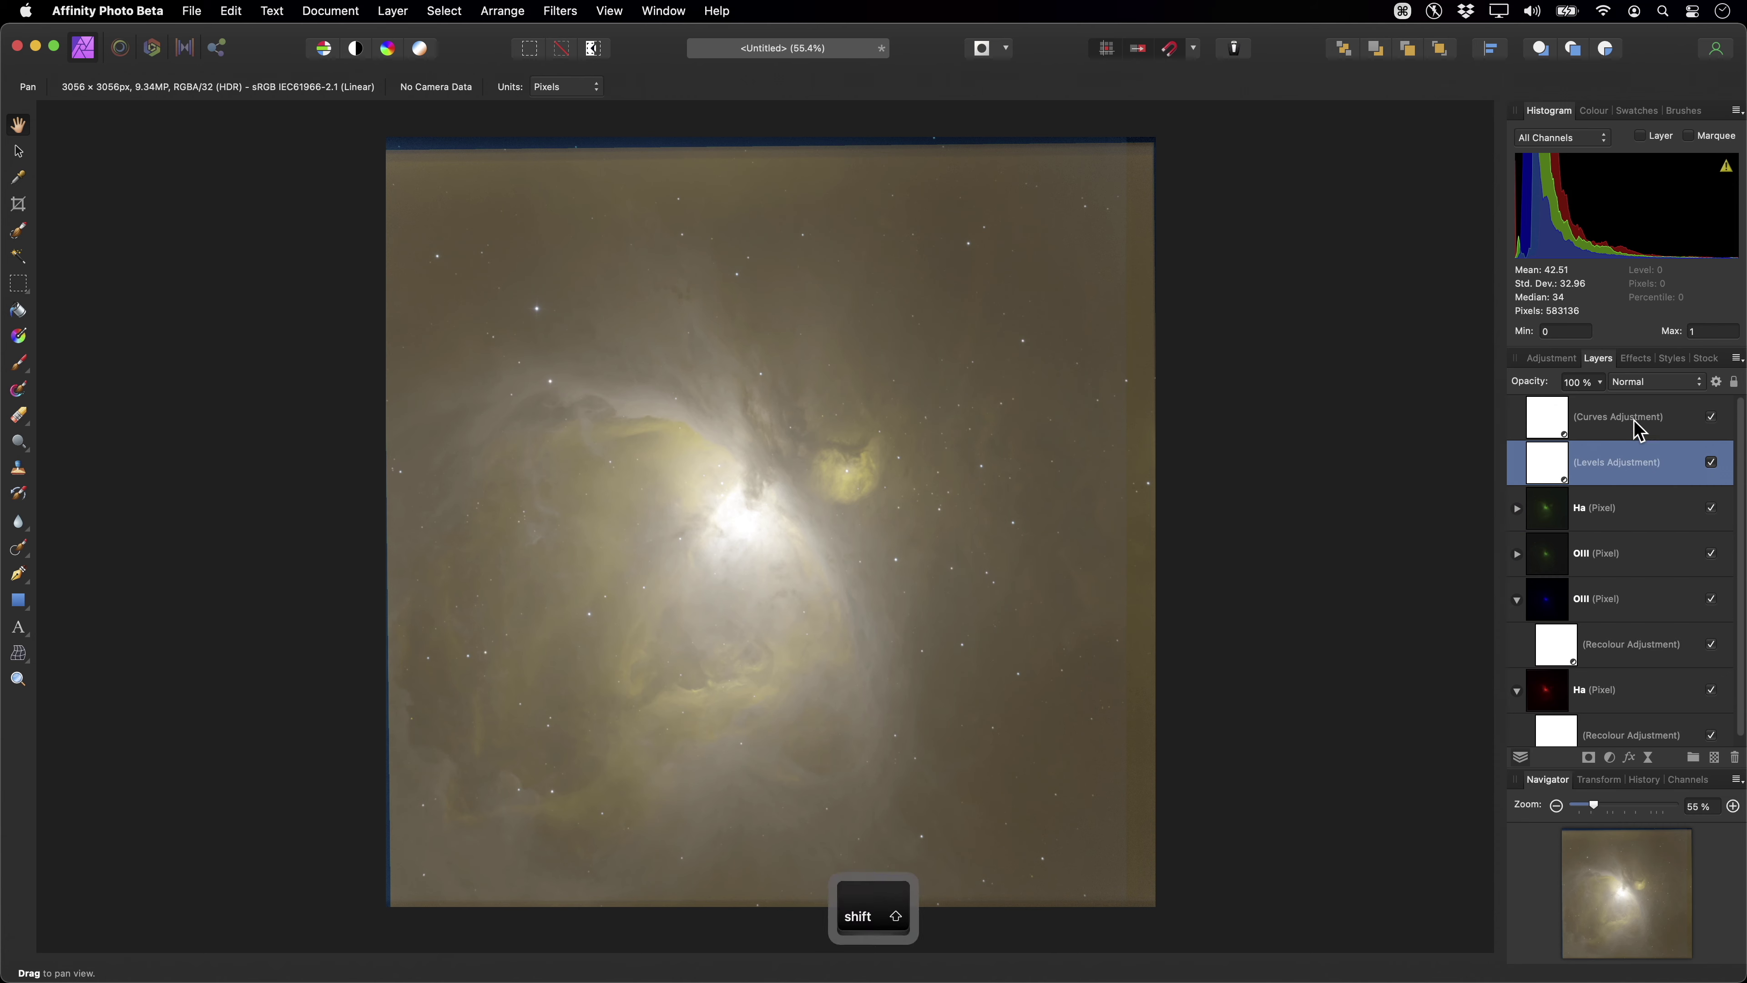
shift+click(1640, 430)
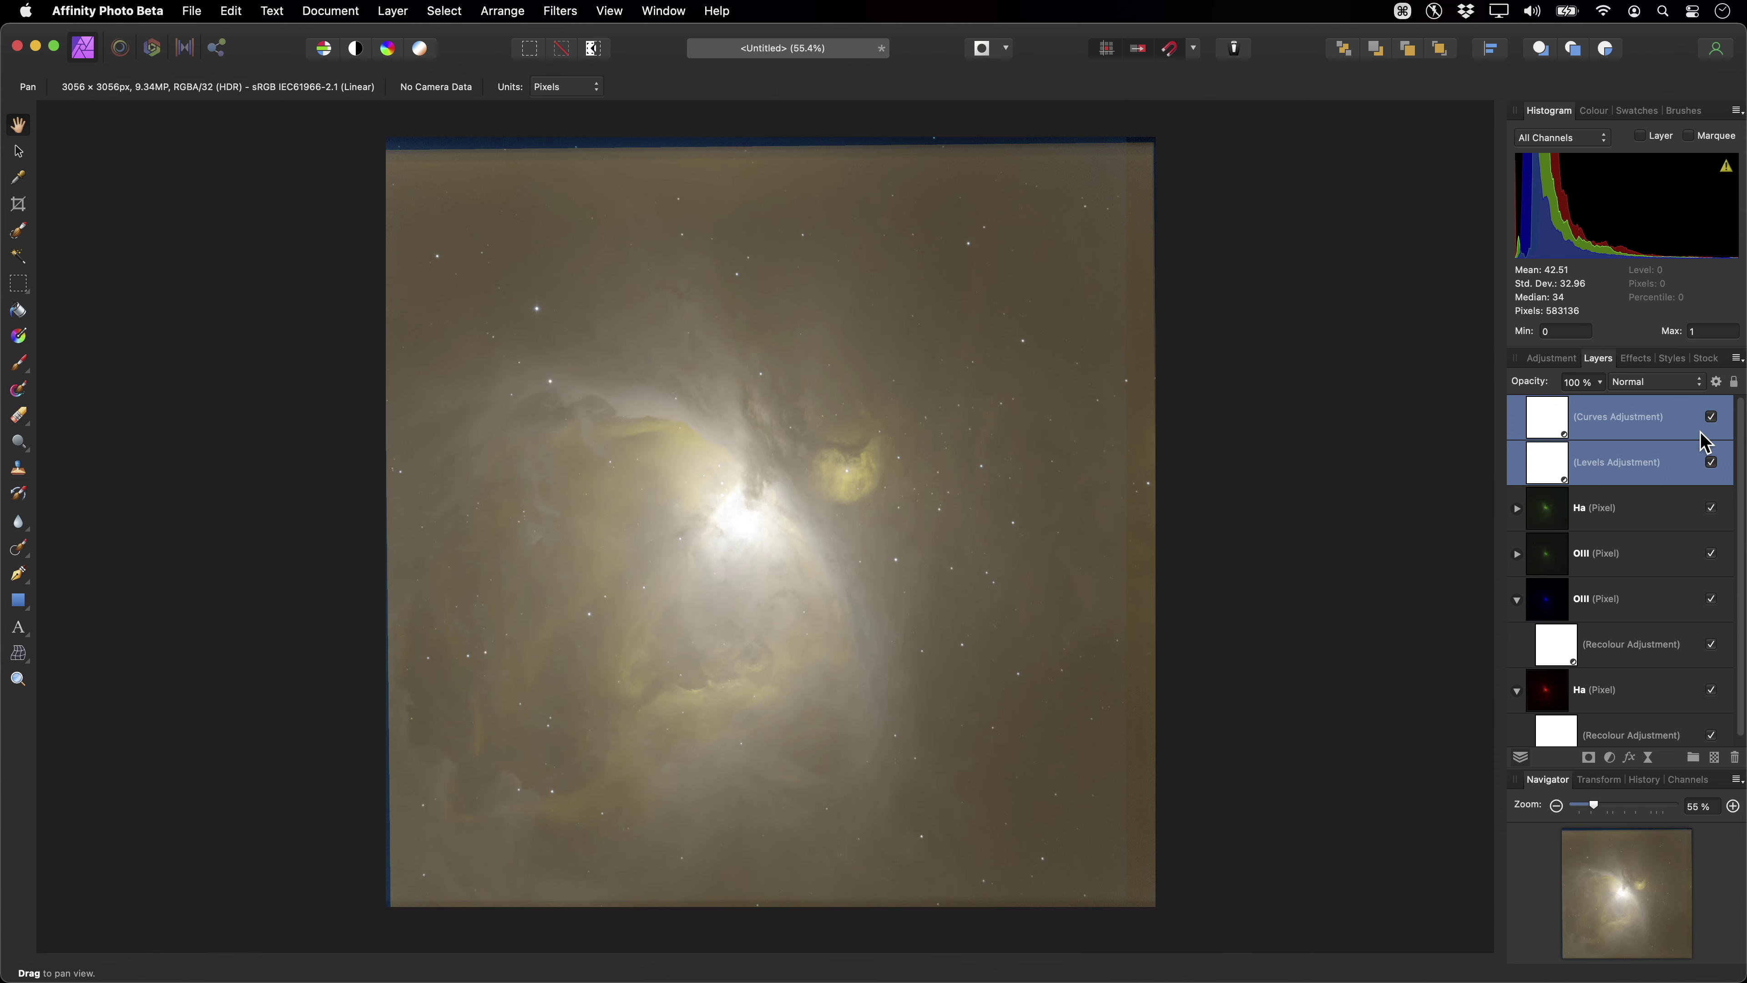
click(1711, 417)
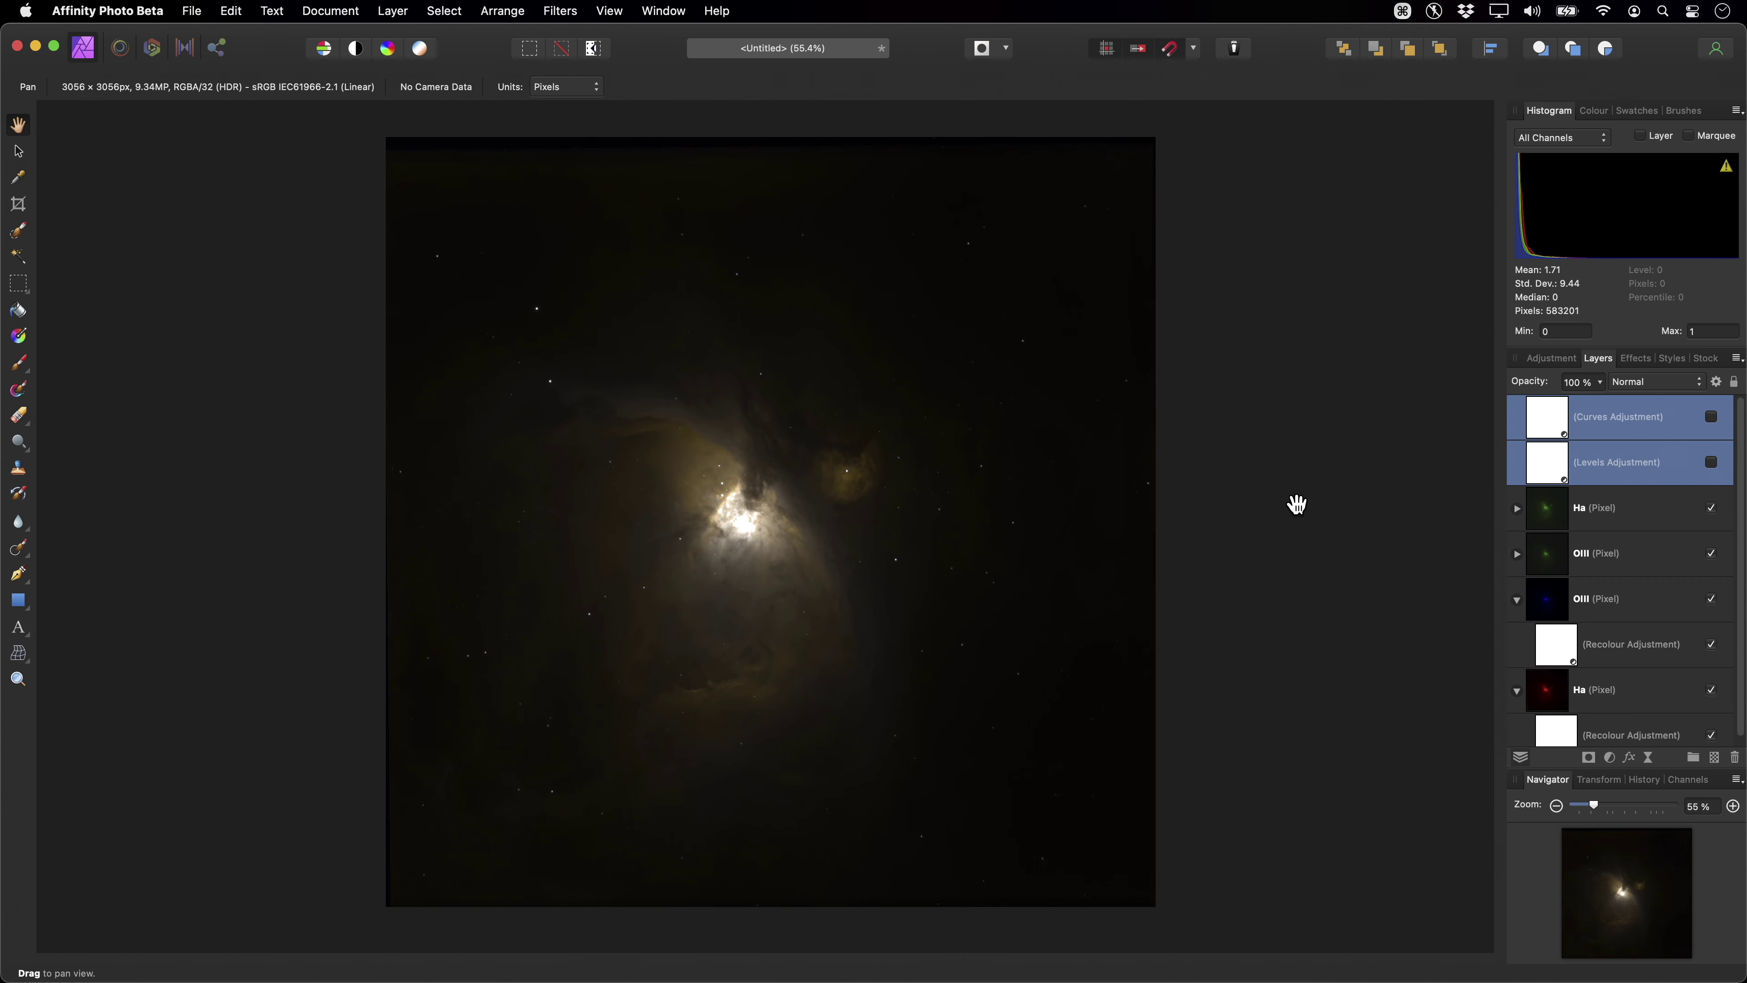
click(1712, 417)
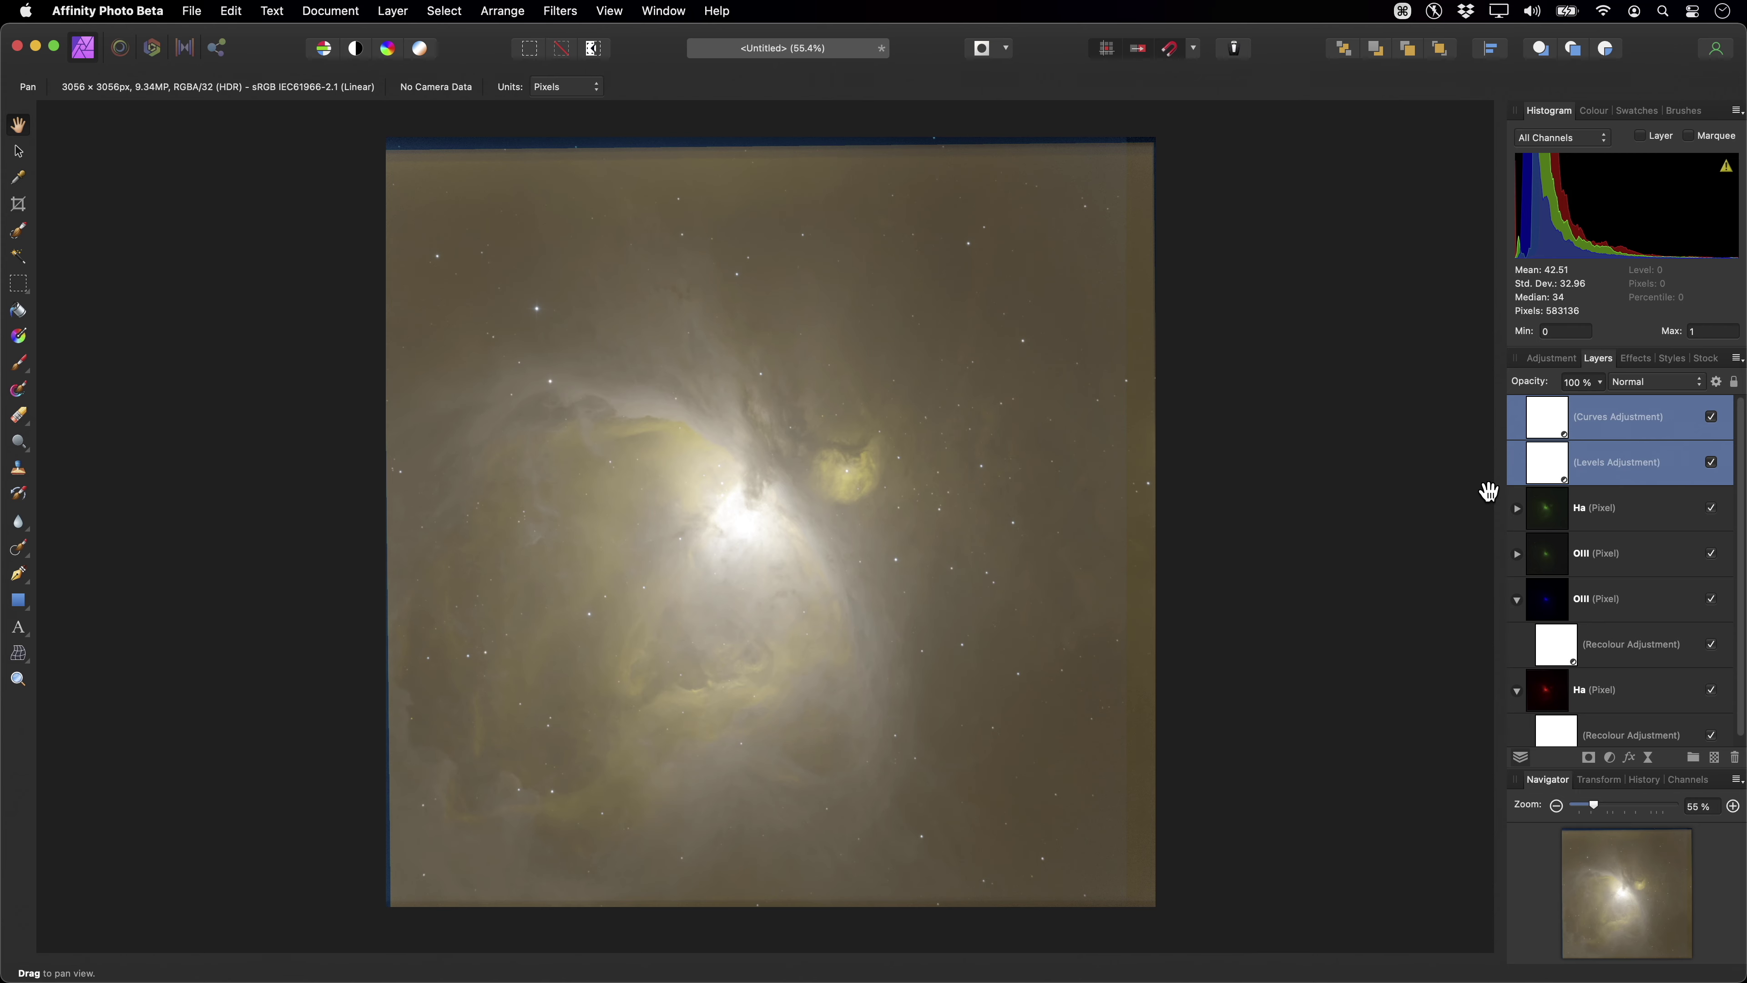
key(BackSpace)
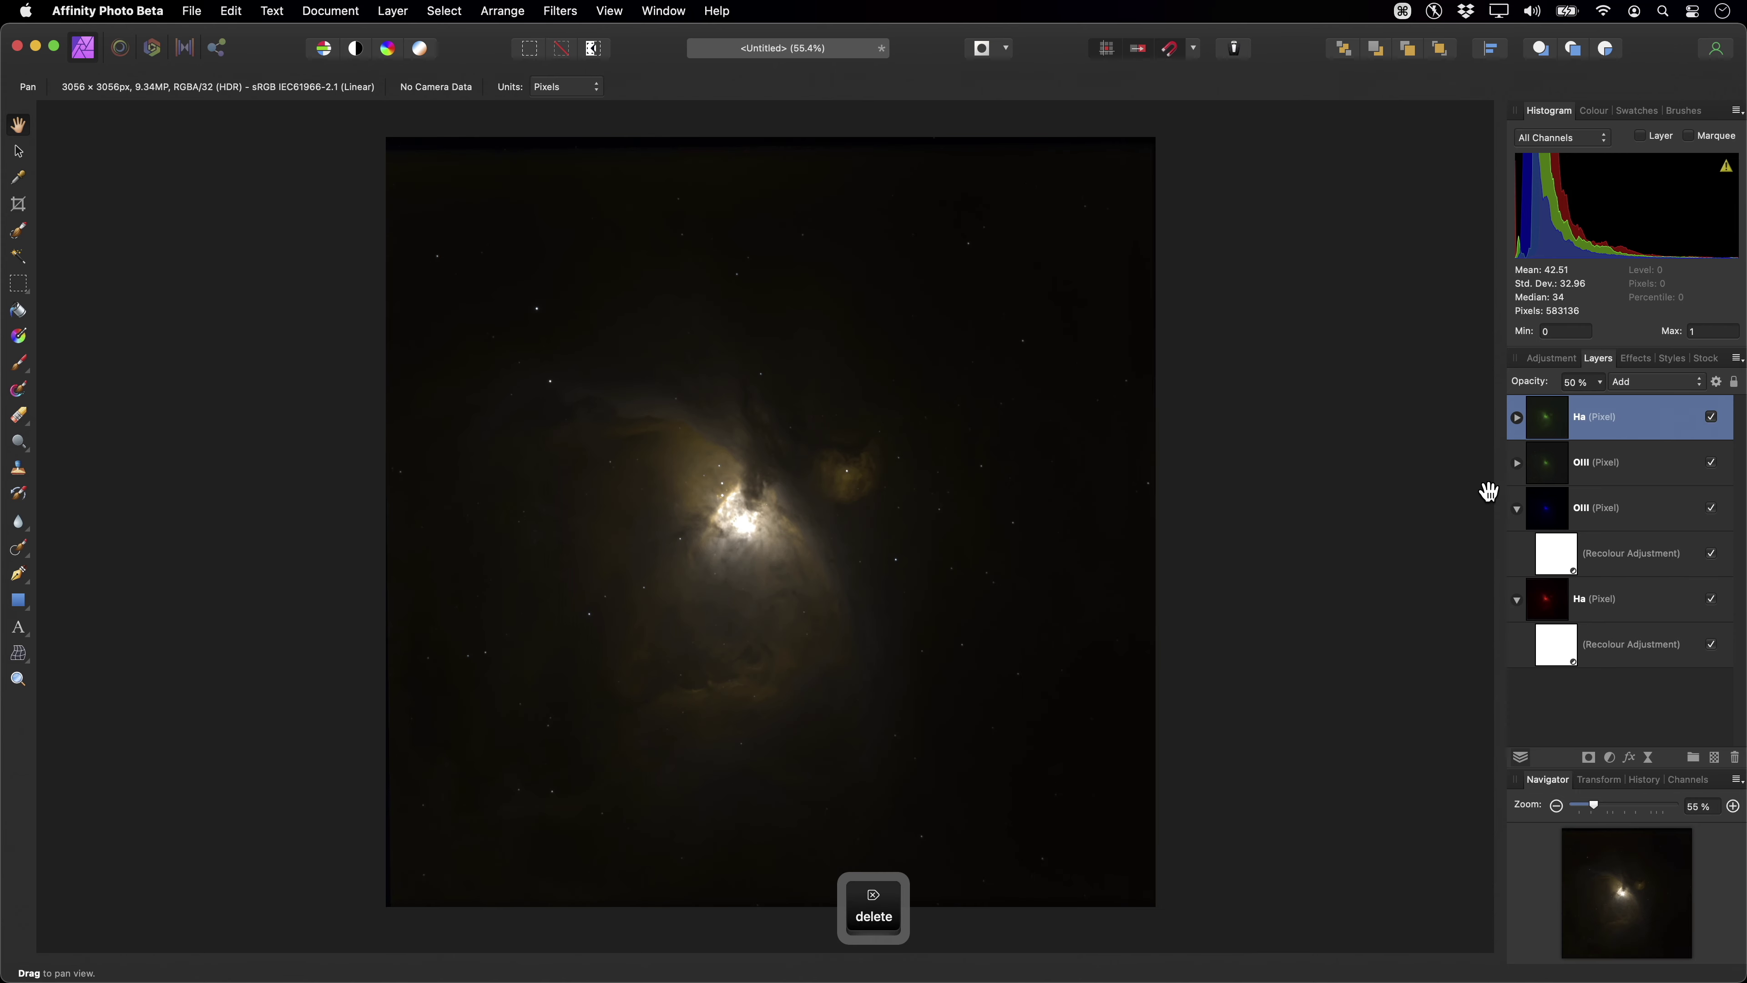
Show the macro library and apply the Colour preserving tone stretch macro from the JR - Astrophotography 32-bit category.
click(605, 10)
mouse_move(705, 434)
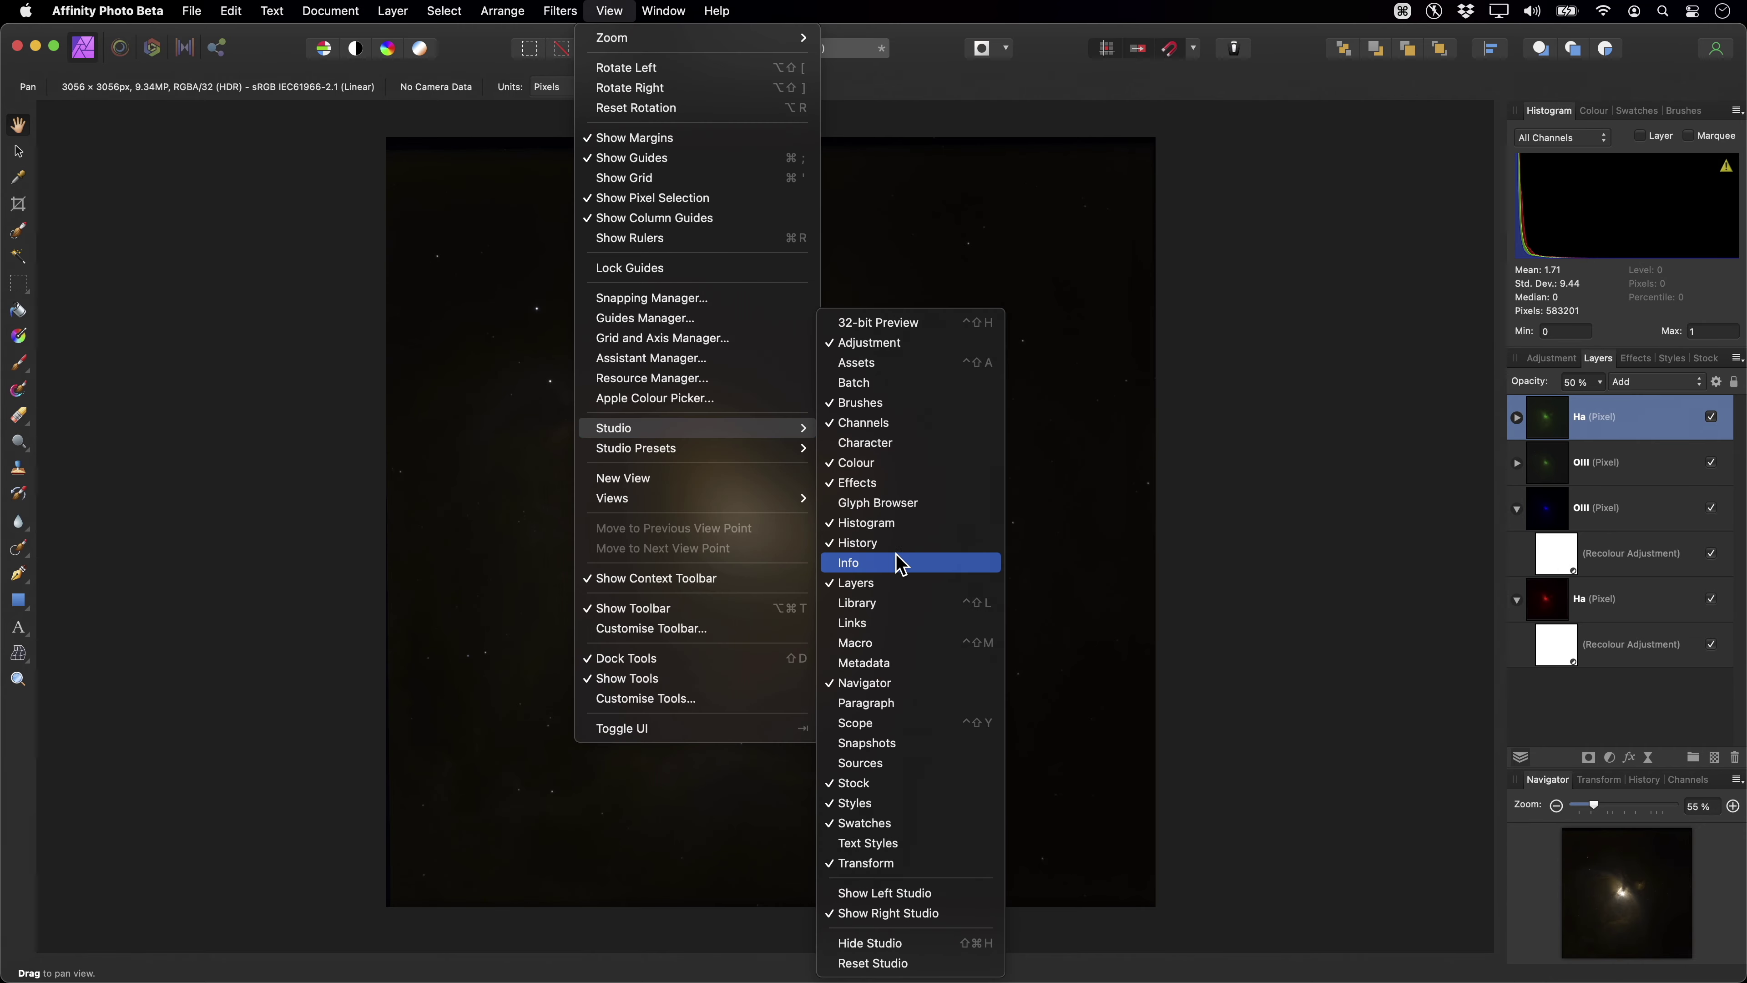
click(919, 607)
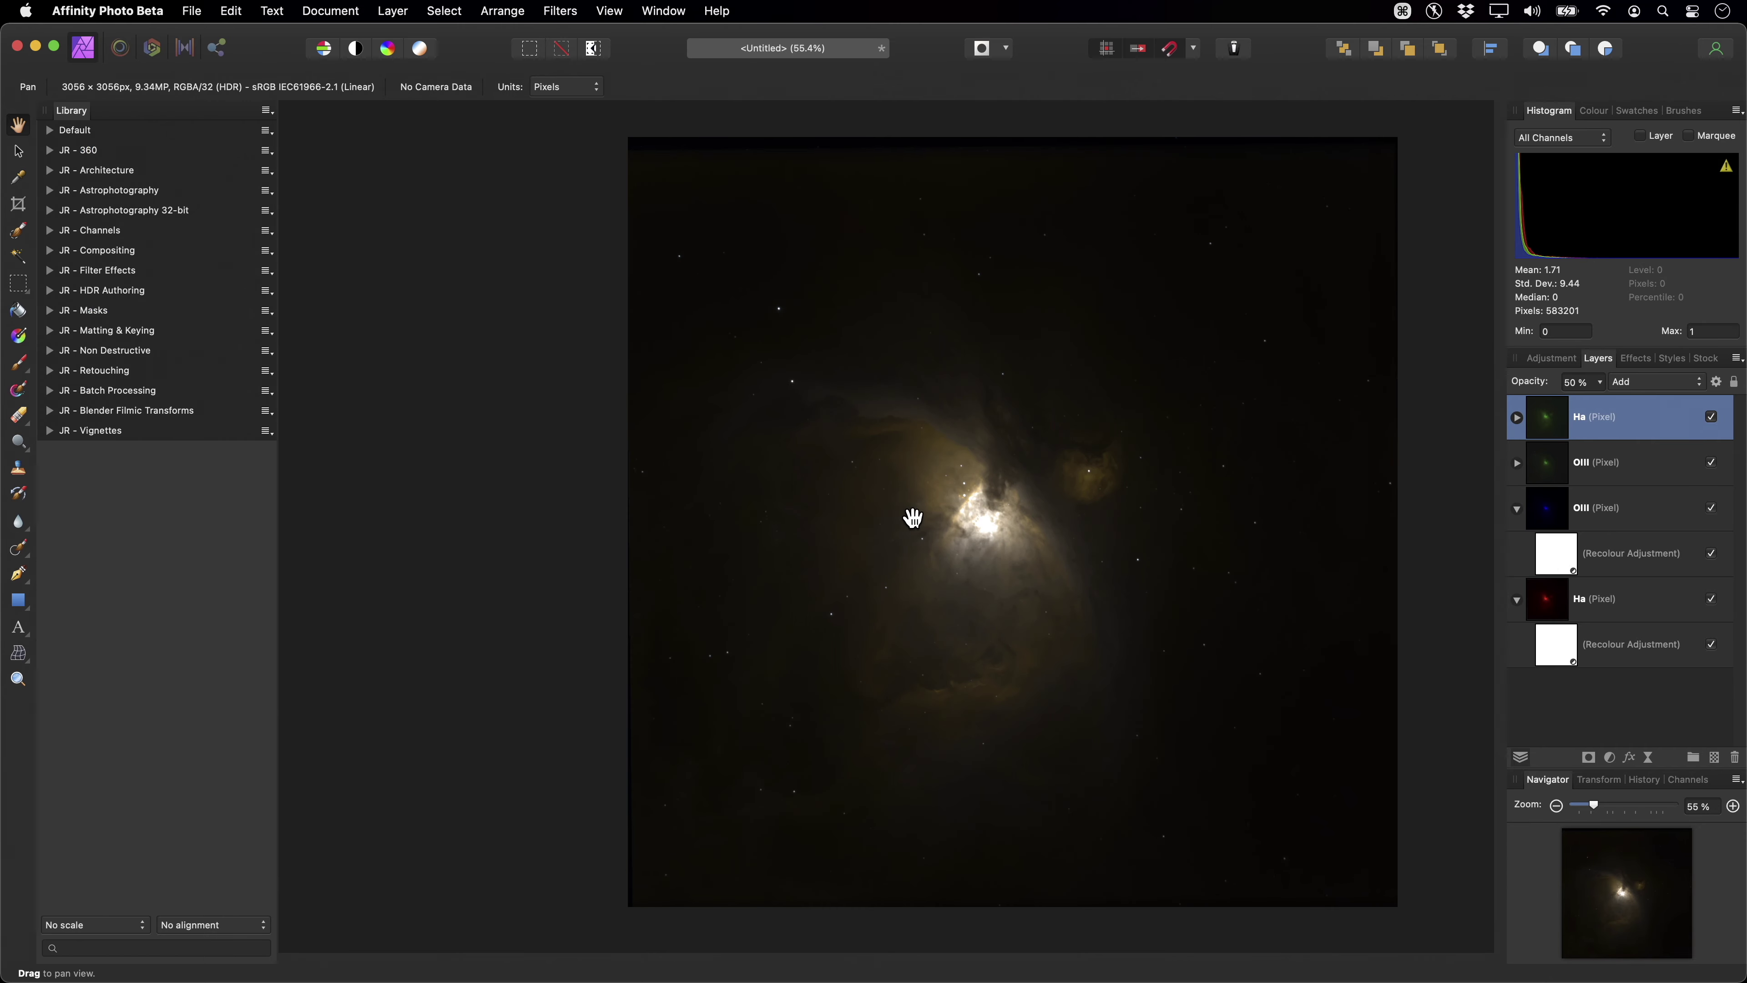
scroll(922, 513, up, 4)
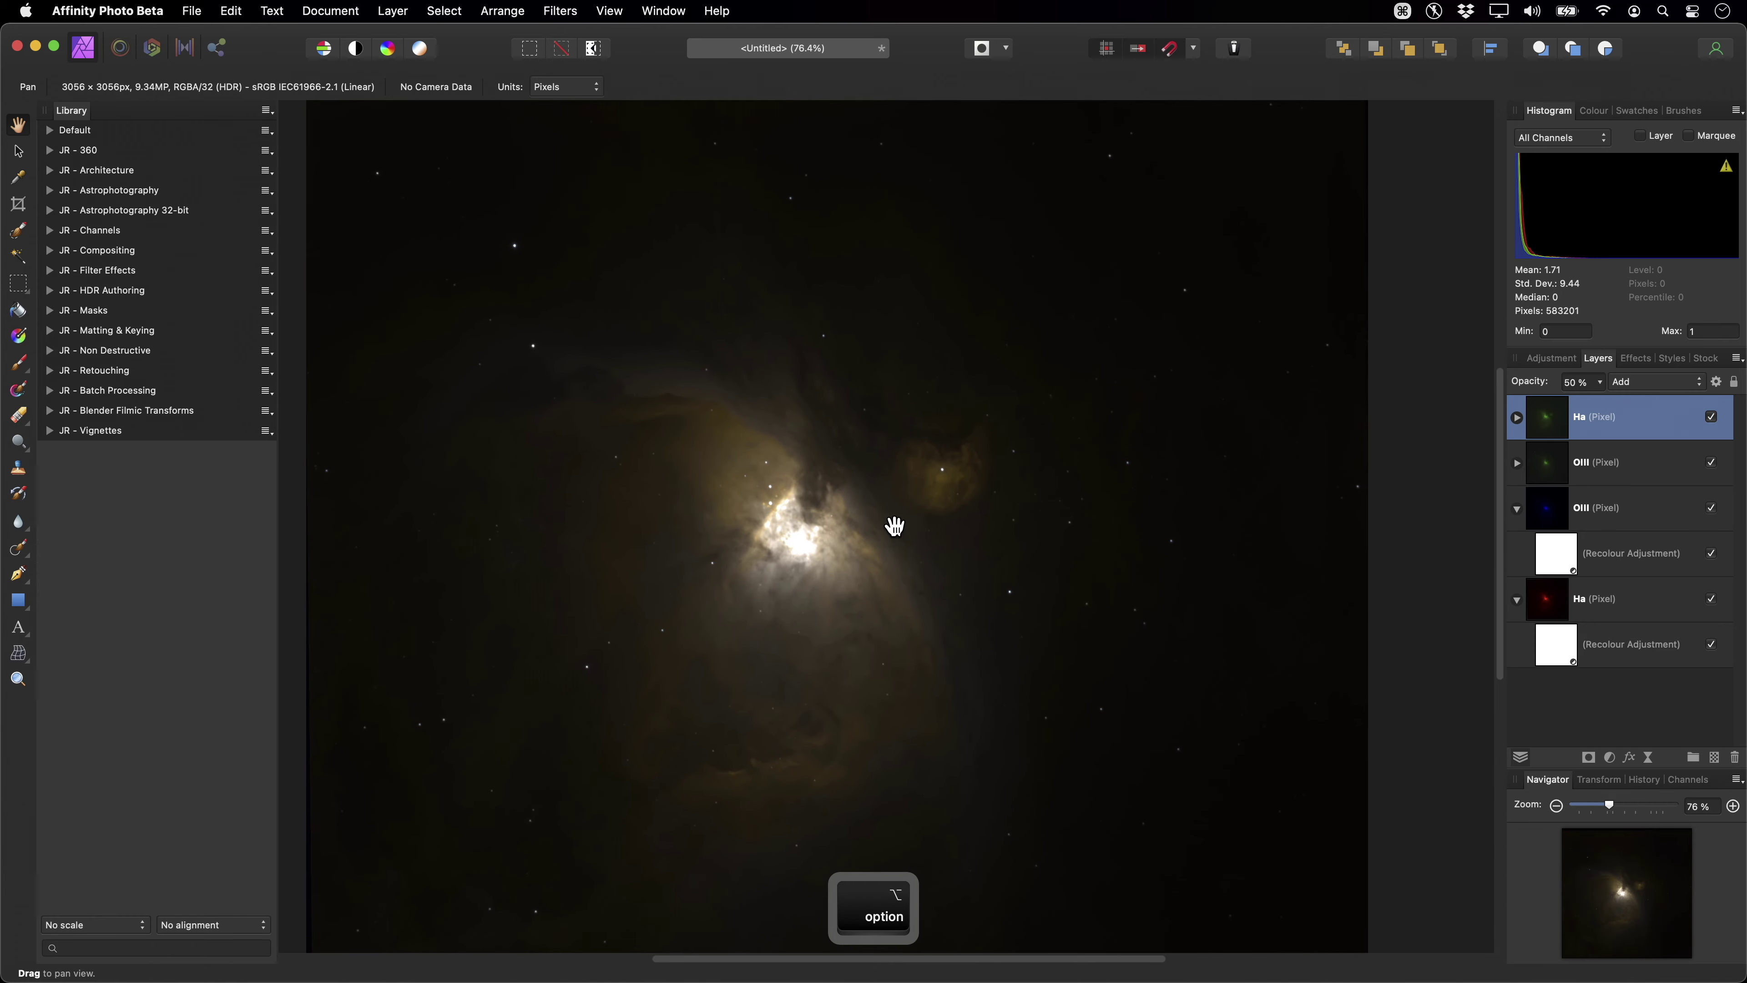
click(207, 216)
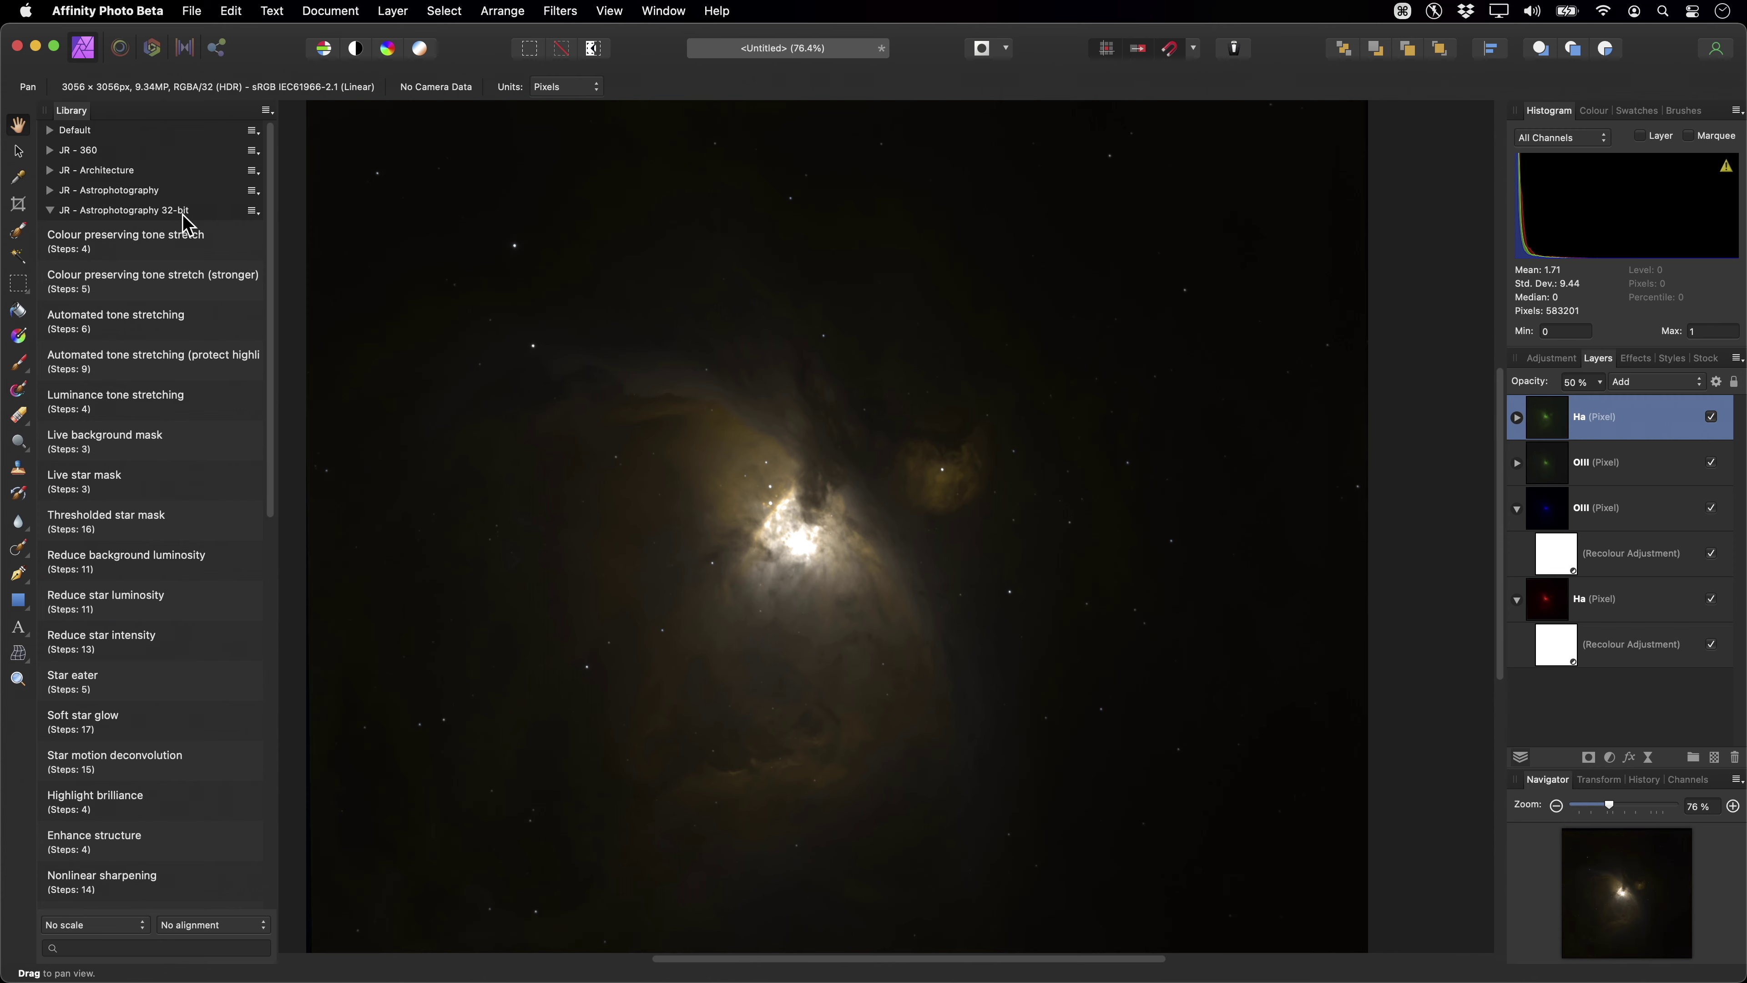
click(199, 254)
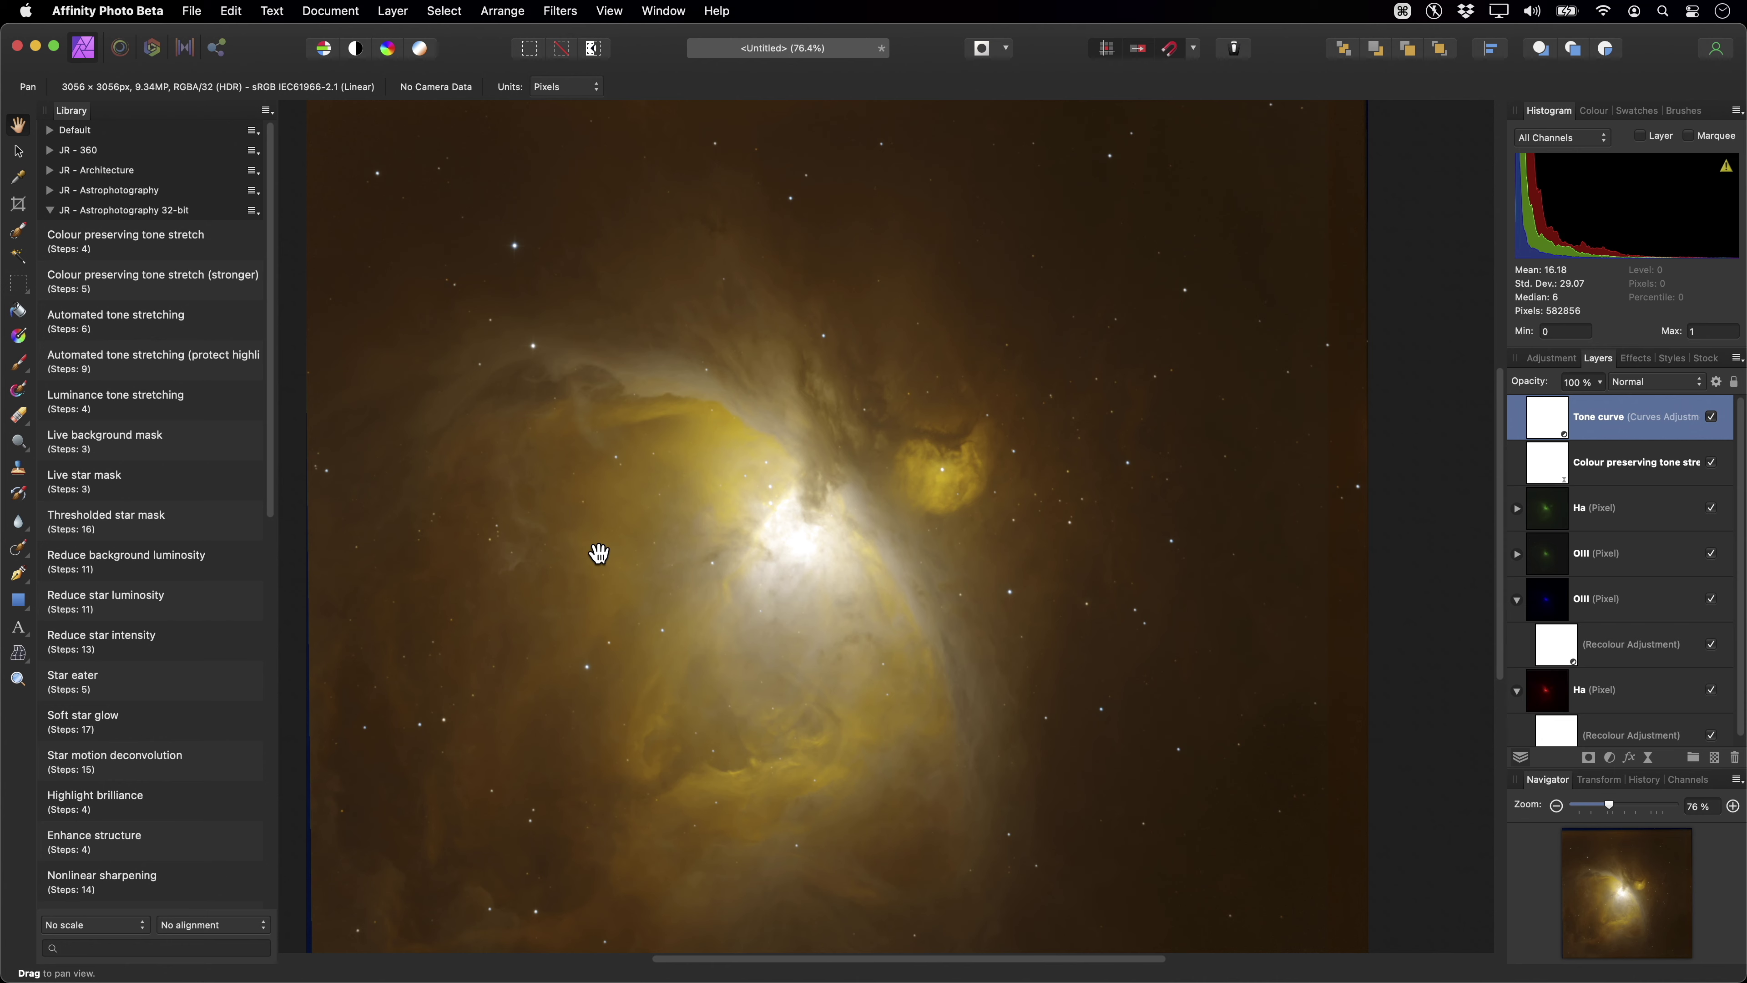
Slightly reduce the Tone Stretch Strength in the Colour preserving tone stretch live filter.
double_click(1552, 468)
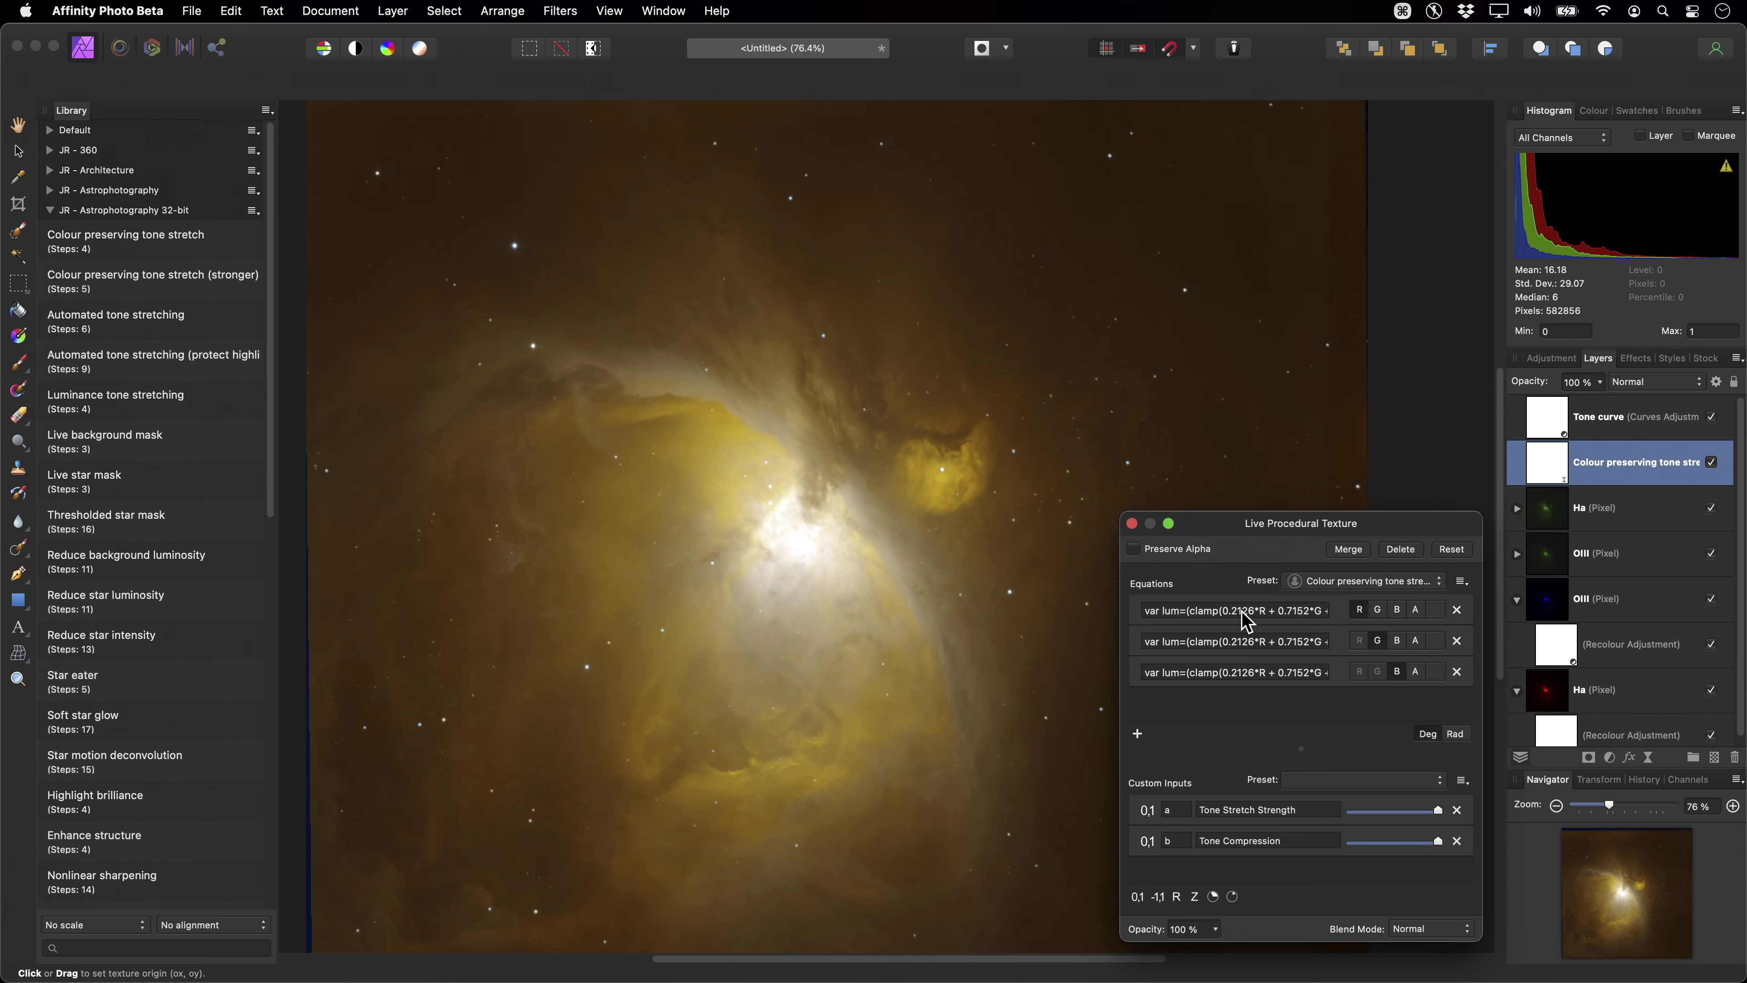
mouse_move(1440, 812)
mouse_down()
mouse_move(1391, 811)
mouse_move(1385, 843)
mouse_move(1428, 844)
mouse_move(1386, 852)
mouse_move(1448, 842)
mouse_move(1415, 822)
mouse_move(1433, 817)
mouse_up()
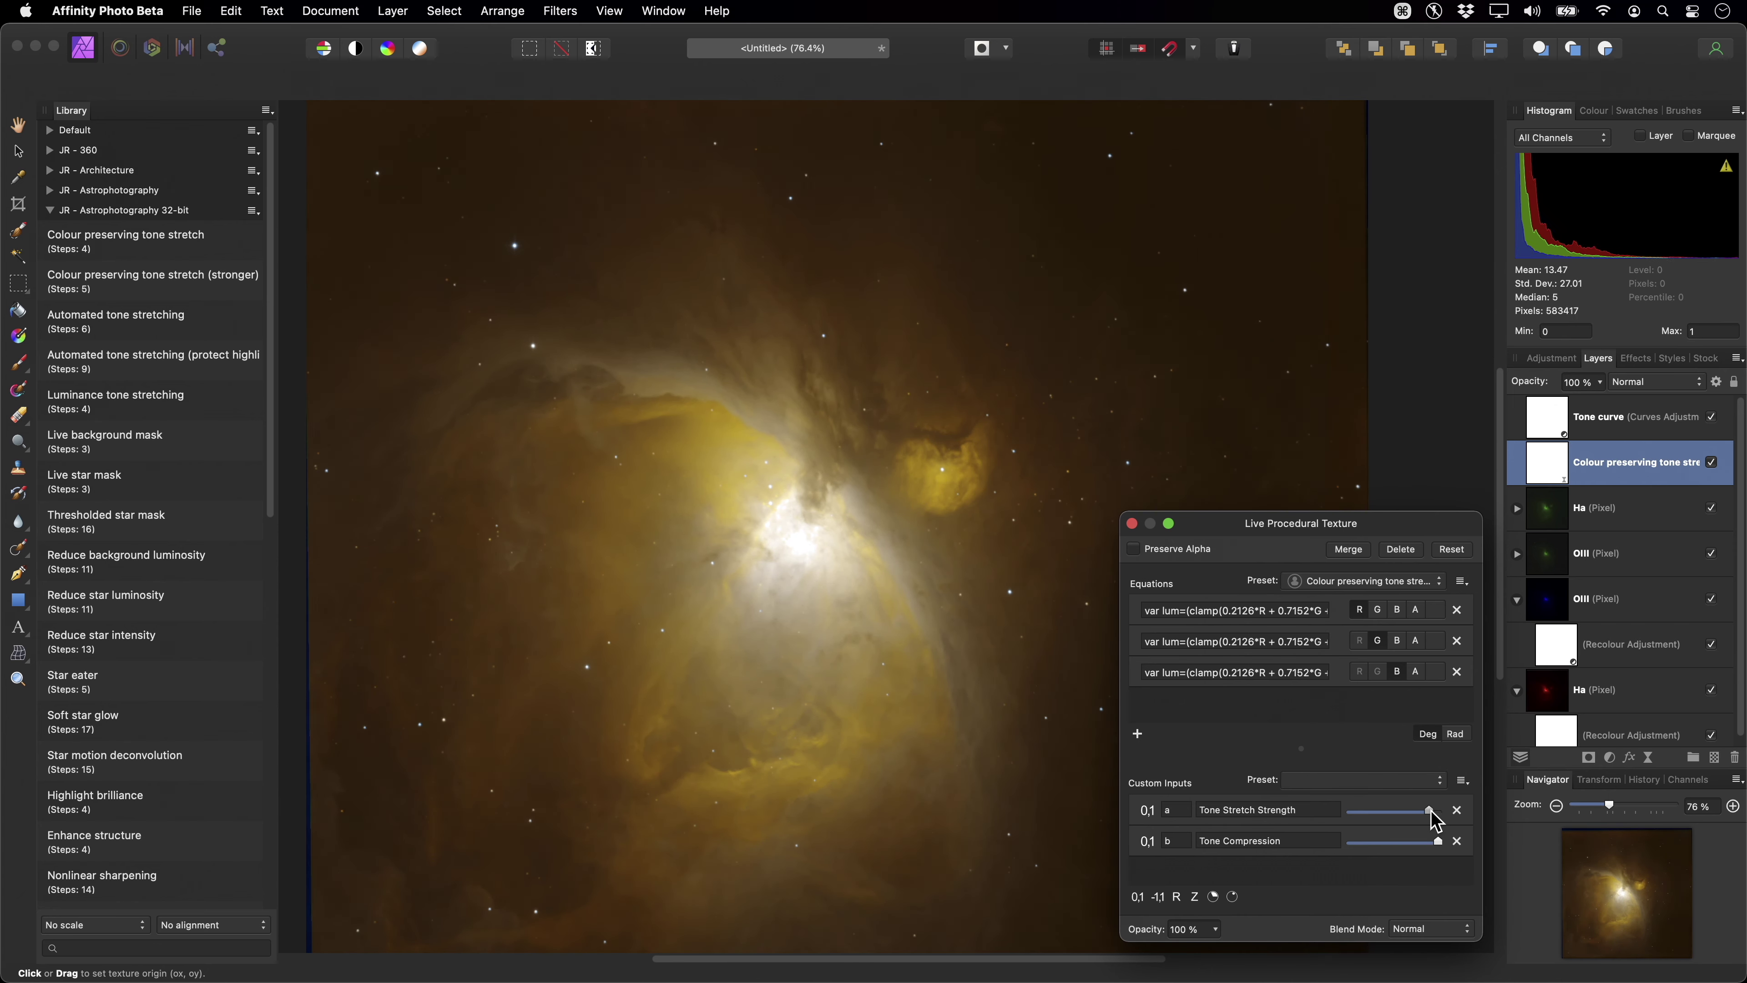
click(1132, 524)
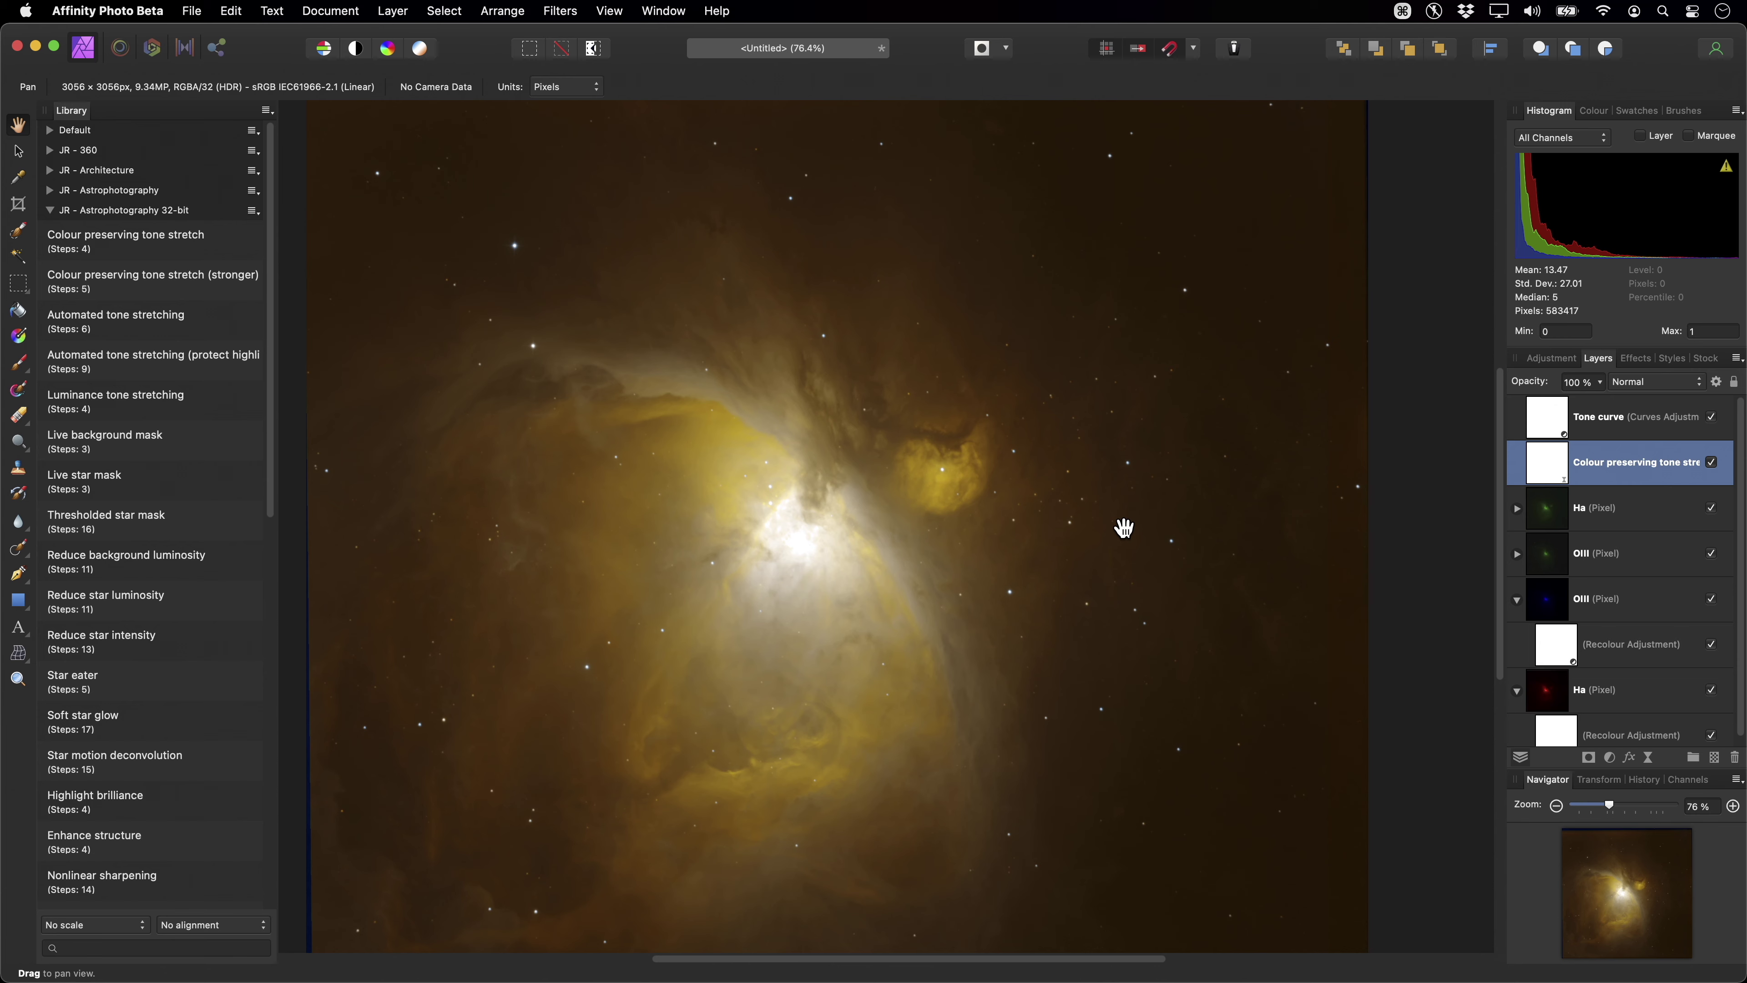
Add a Channel Mixer adjustment directly above the top Ha layer and set green to 120% in the Green output channel.
click(1636, 511)
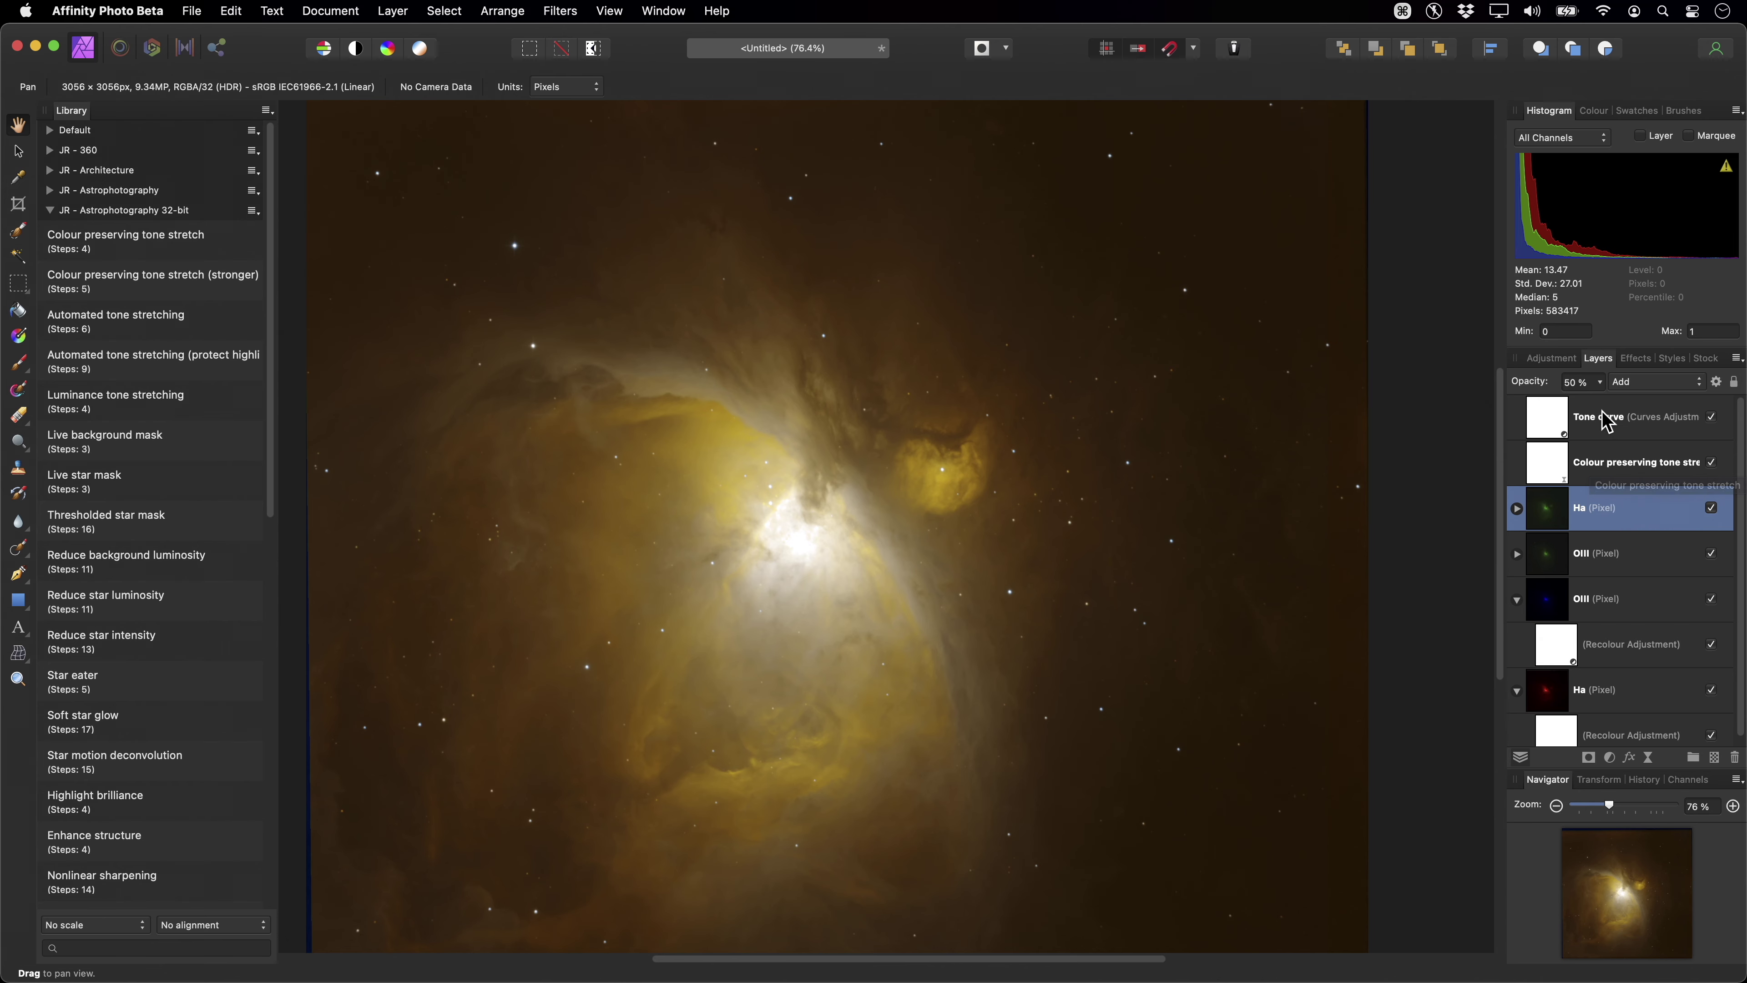
click(397, 10)
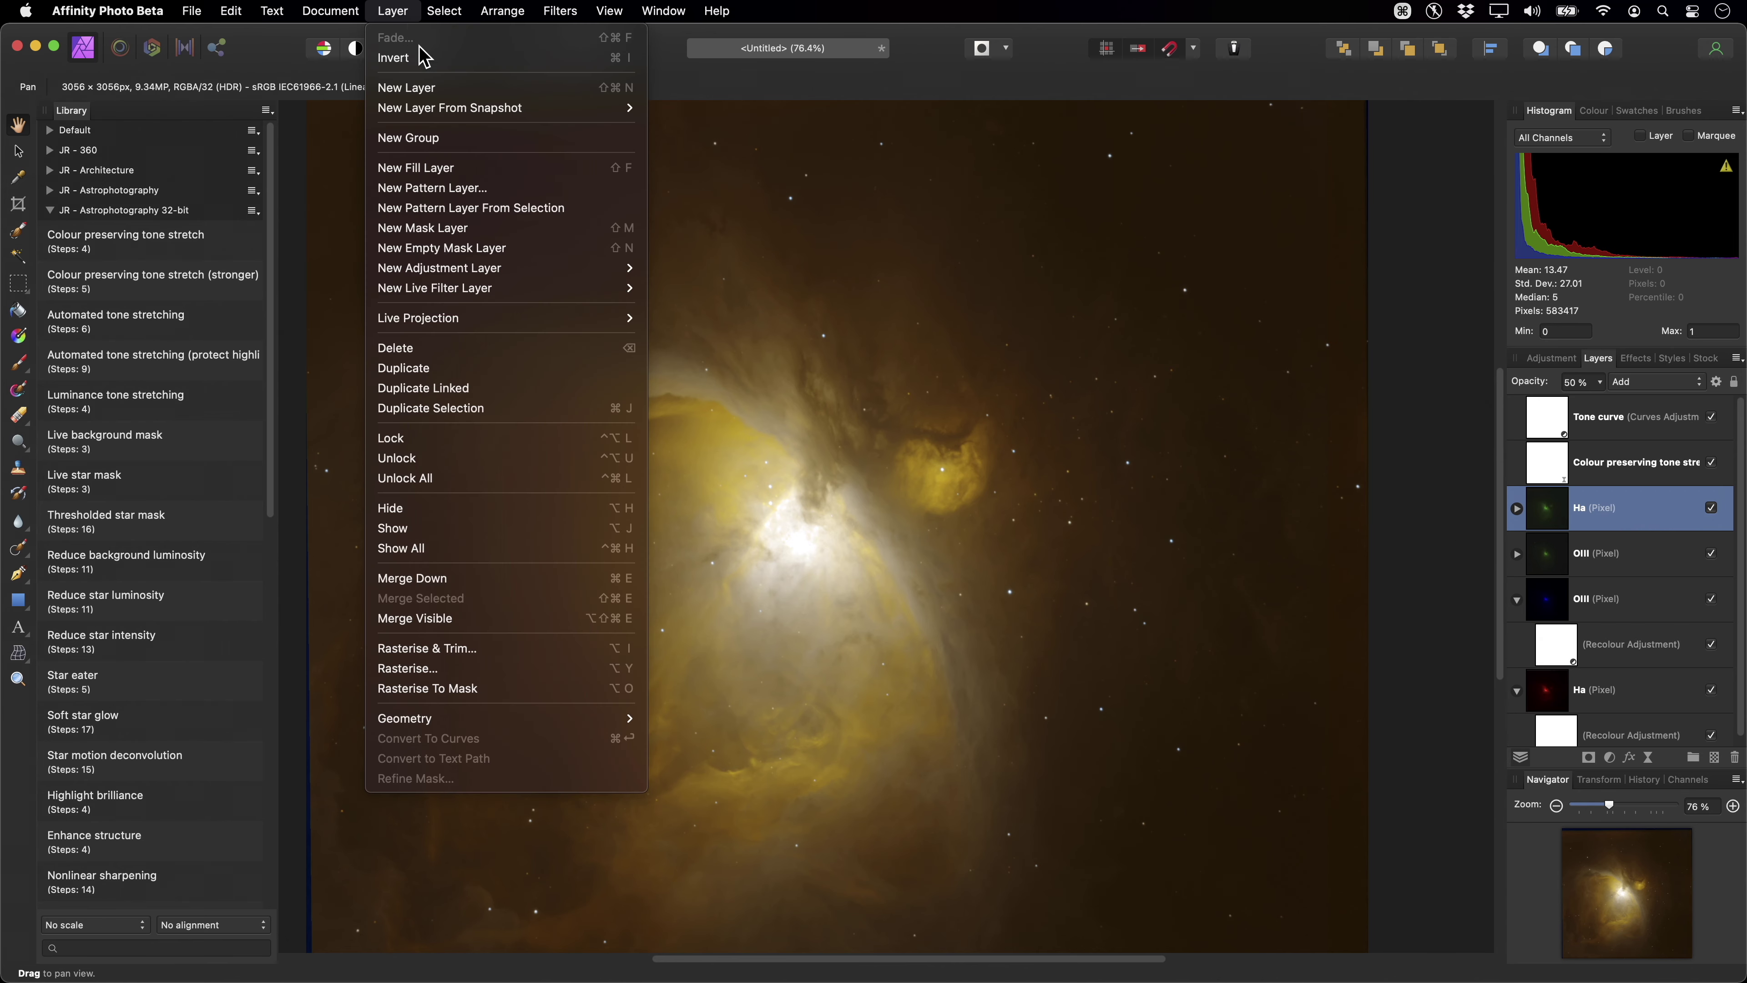
mouse_move(550, 268)
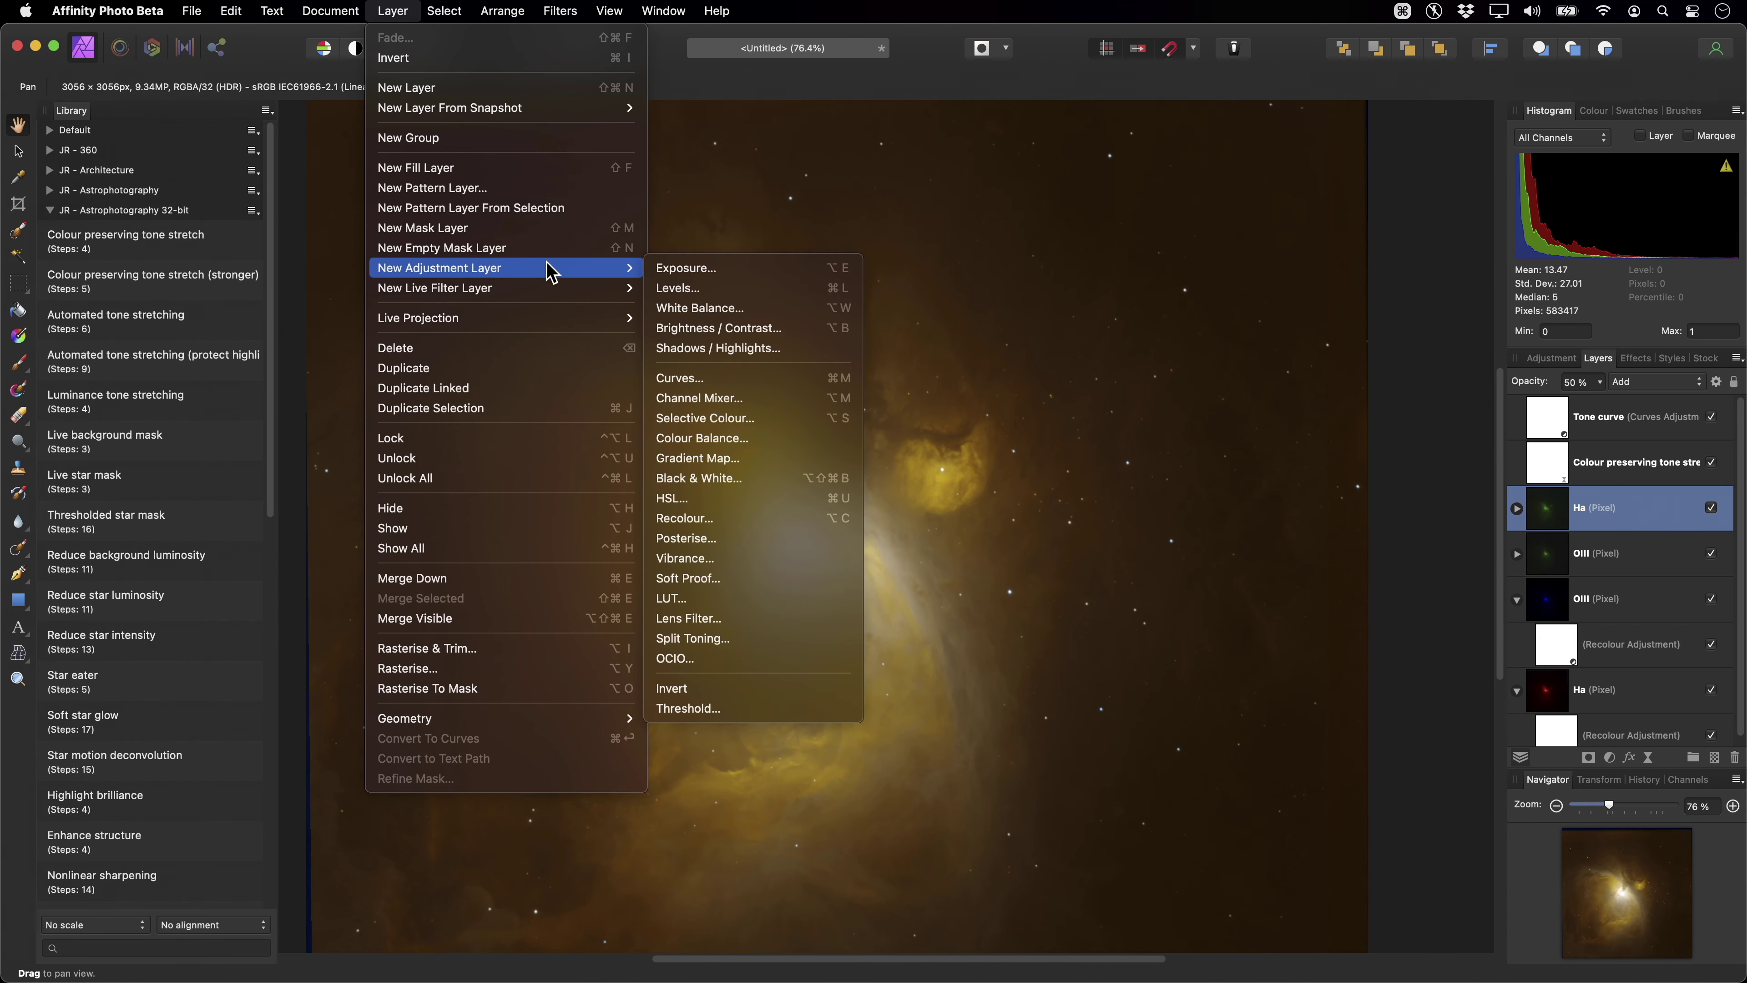
click(774, 399)
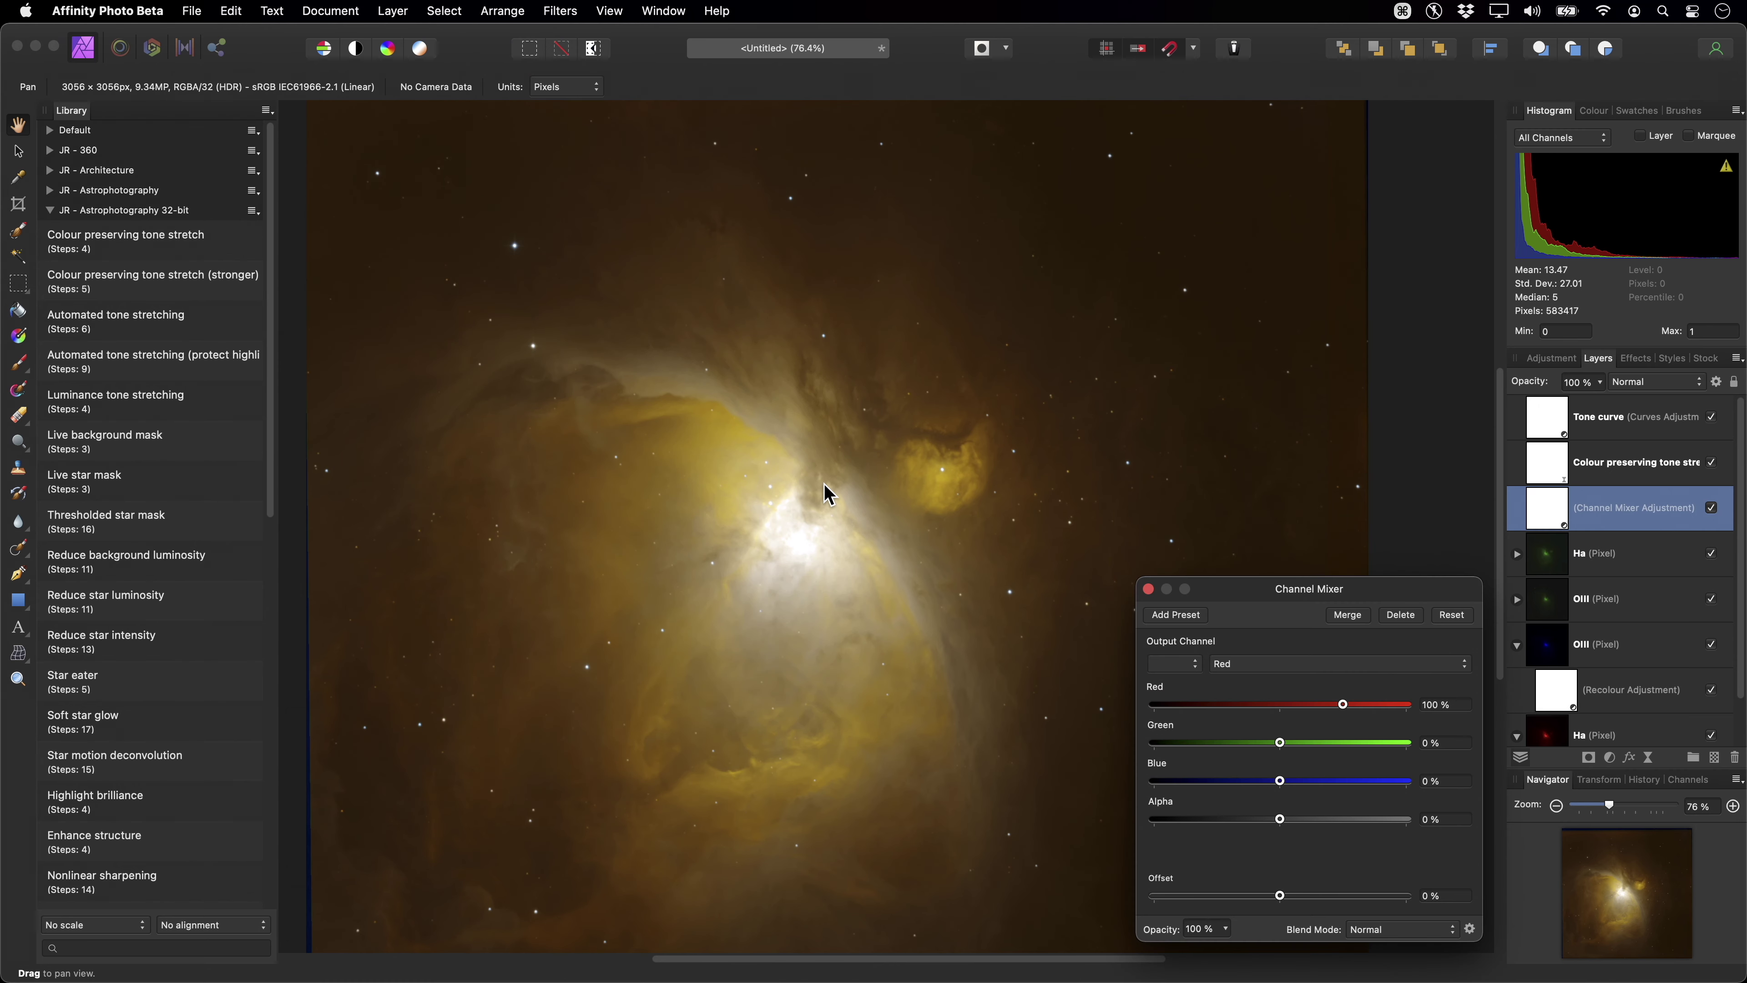
click(1325, 664)
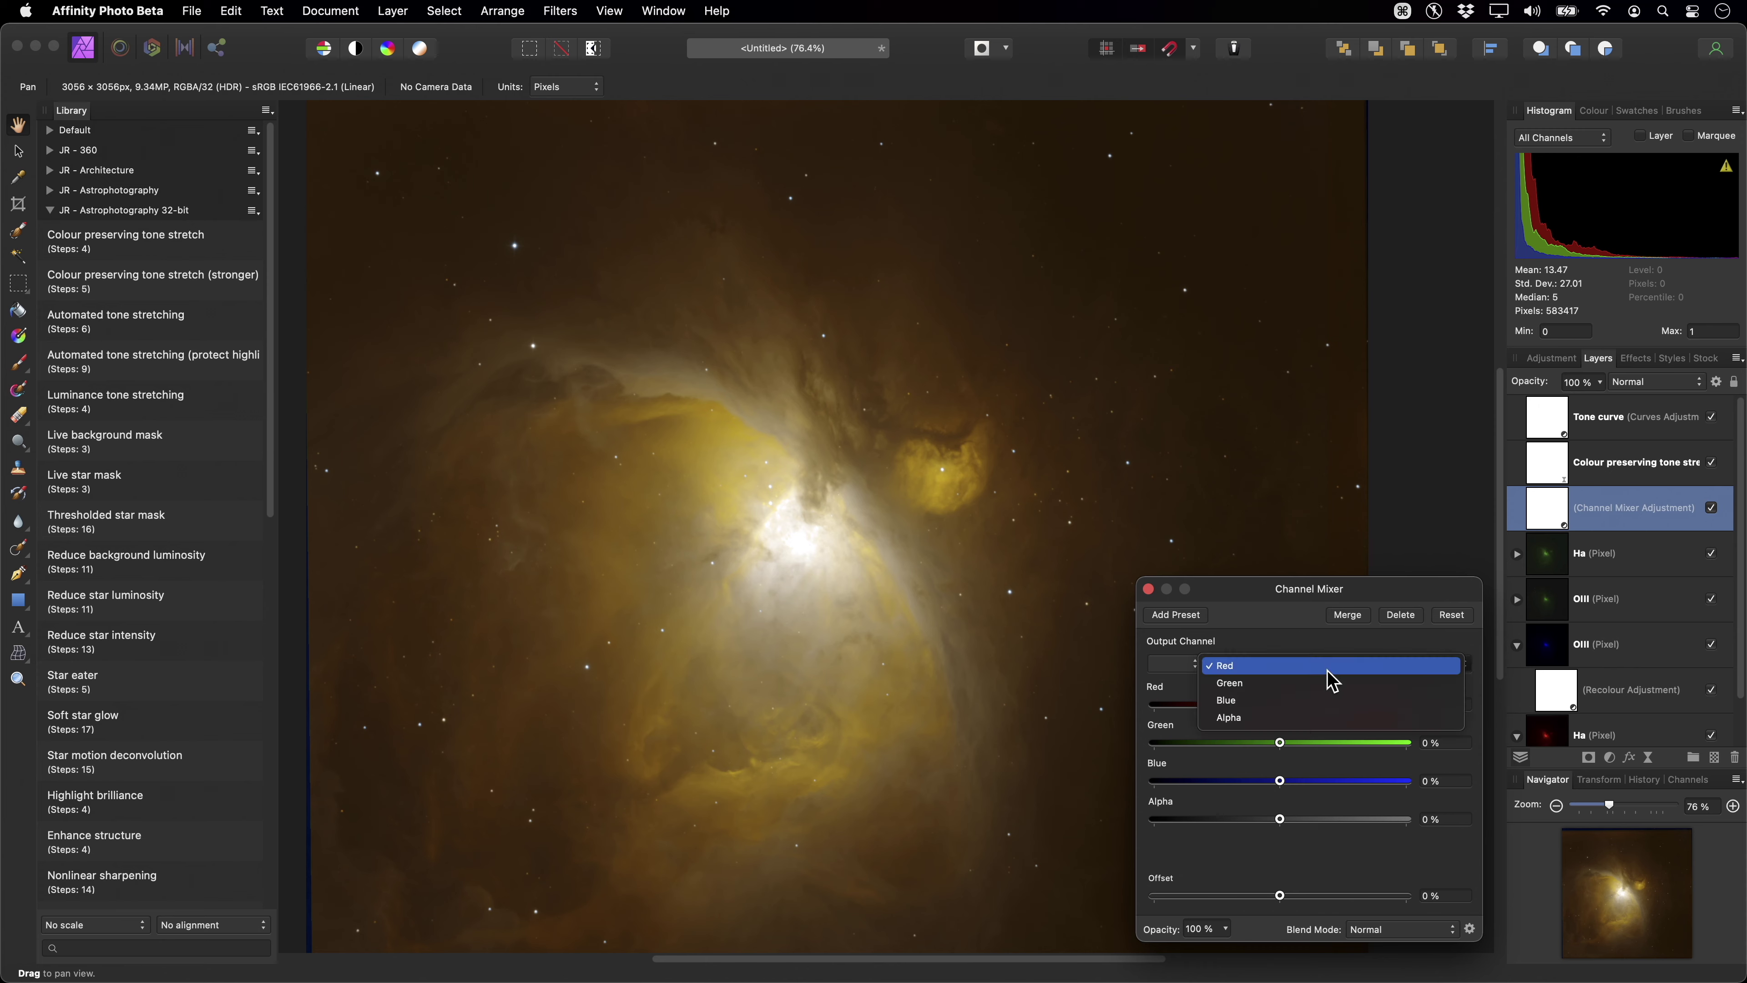
click(1315, 683)
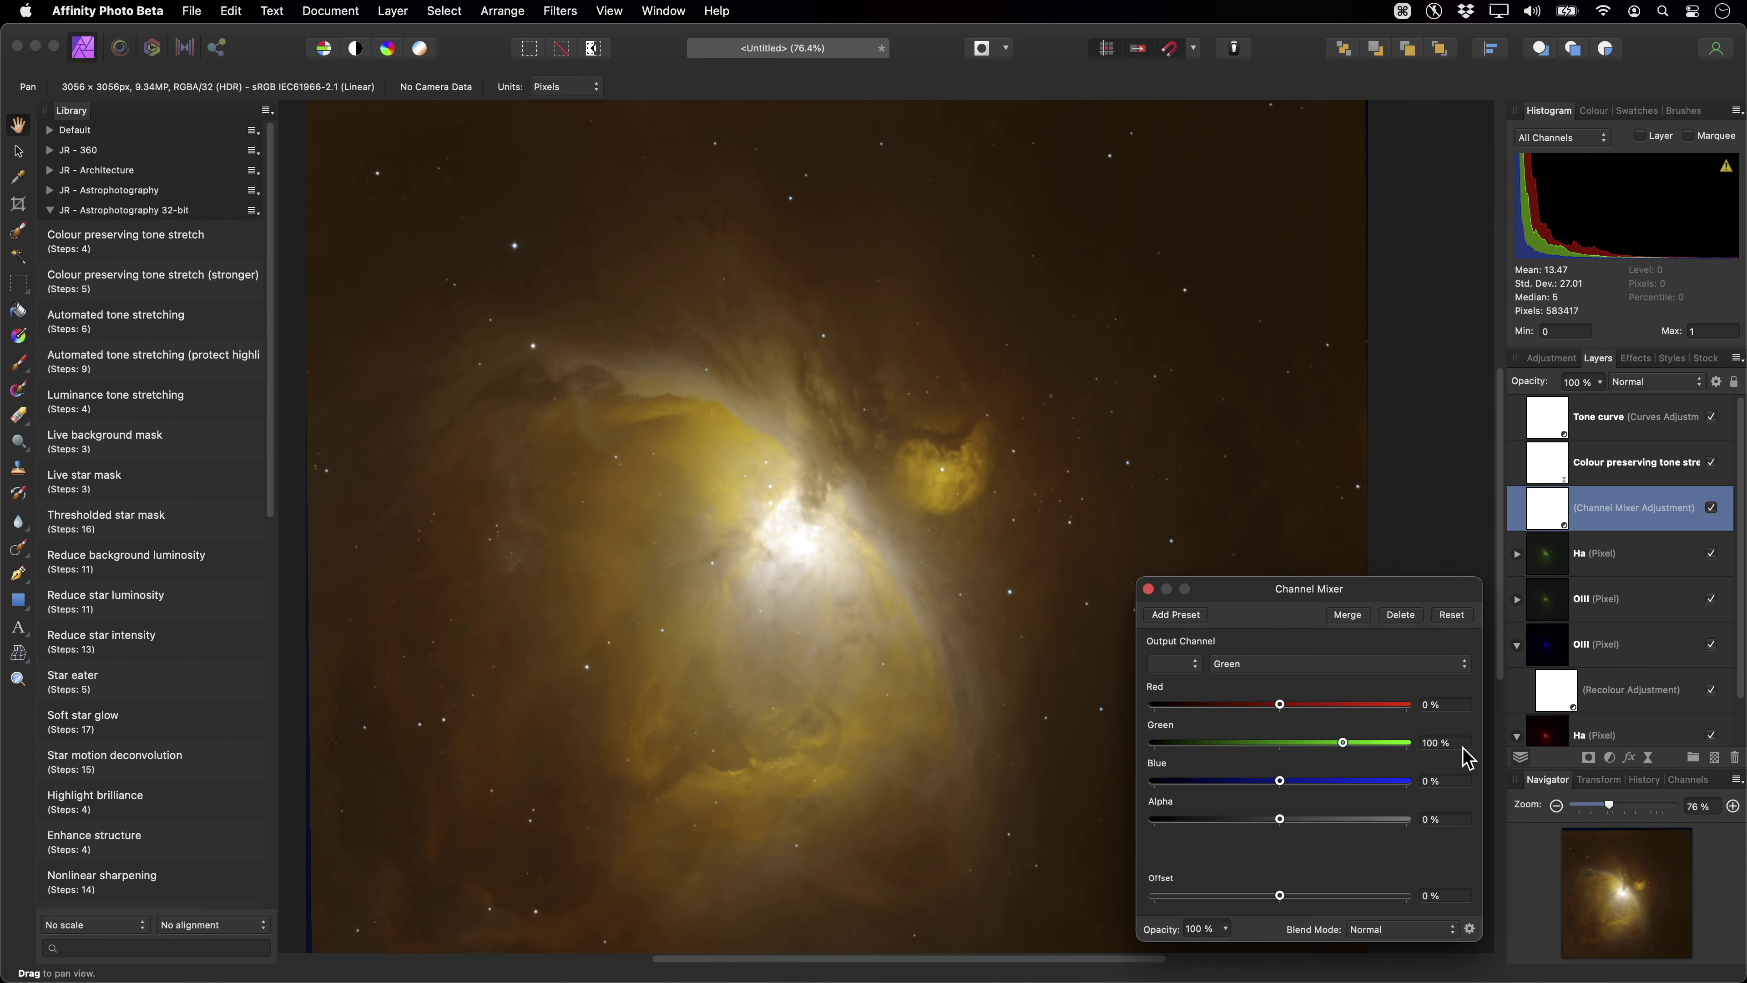
drag(1344, 743, 1361, 754)
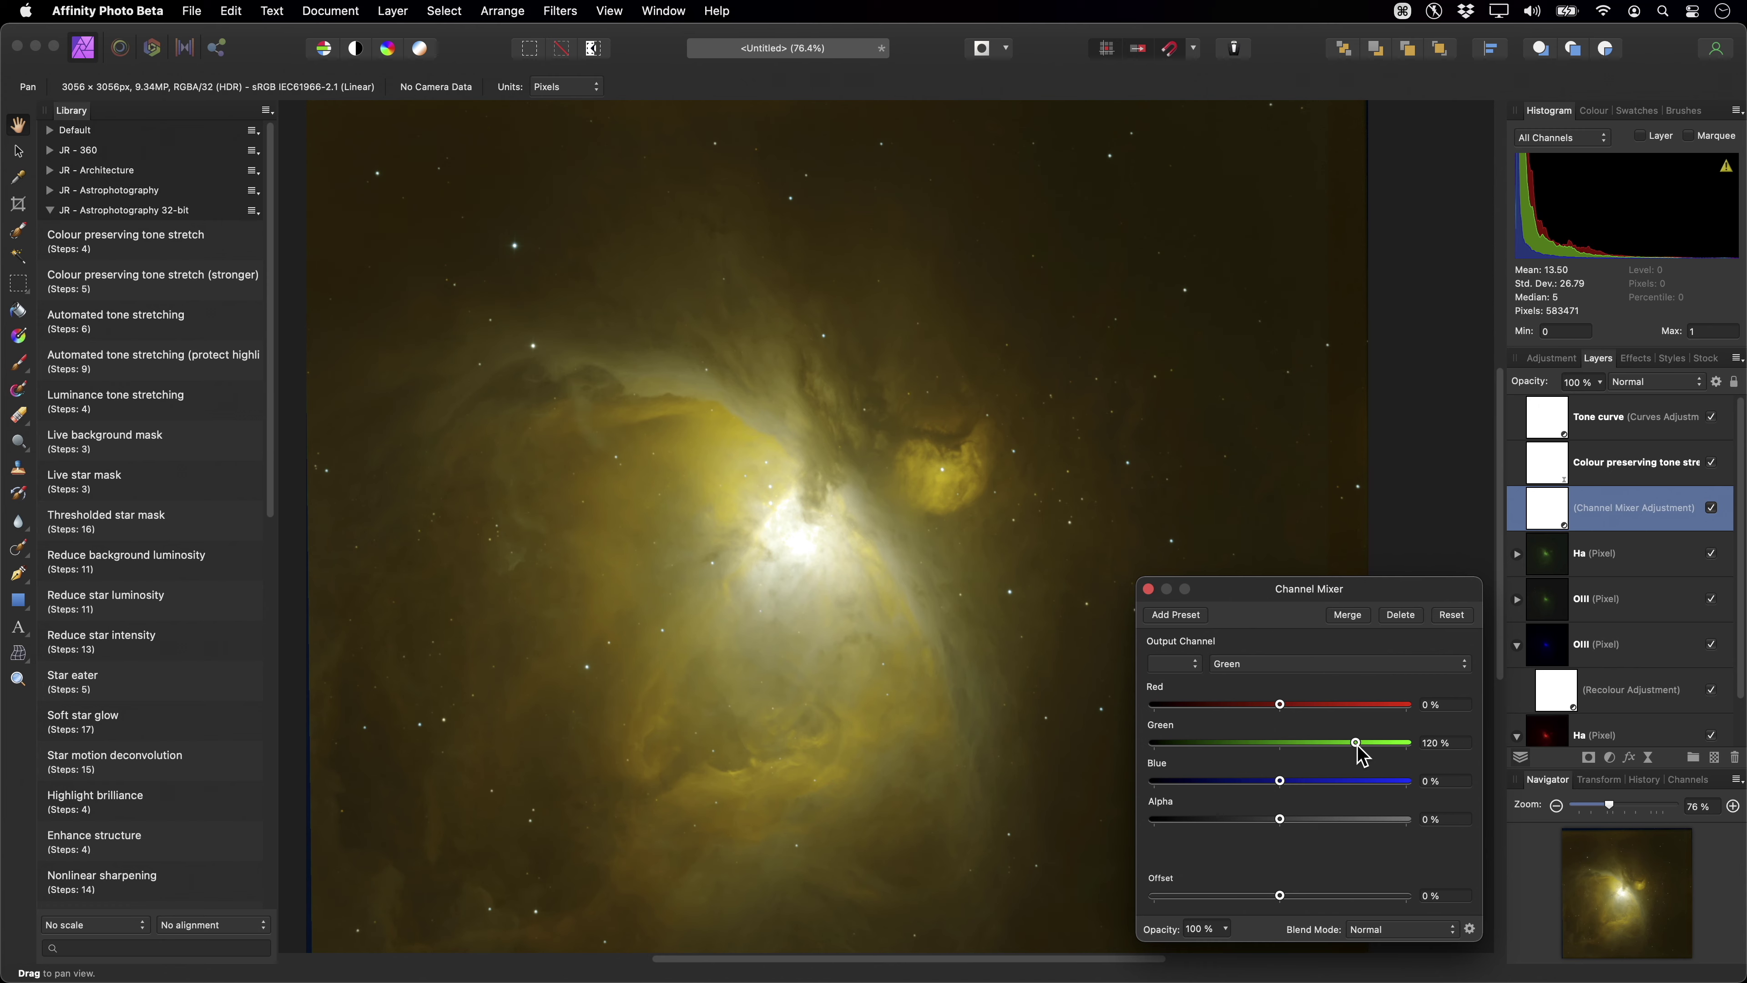
Set blue to 165% in the Channel Mixer's Blue output channel.
click(1238, 663)
click(1254, 691)
drag(1344, 781, 1386, 785)
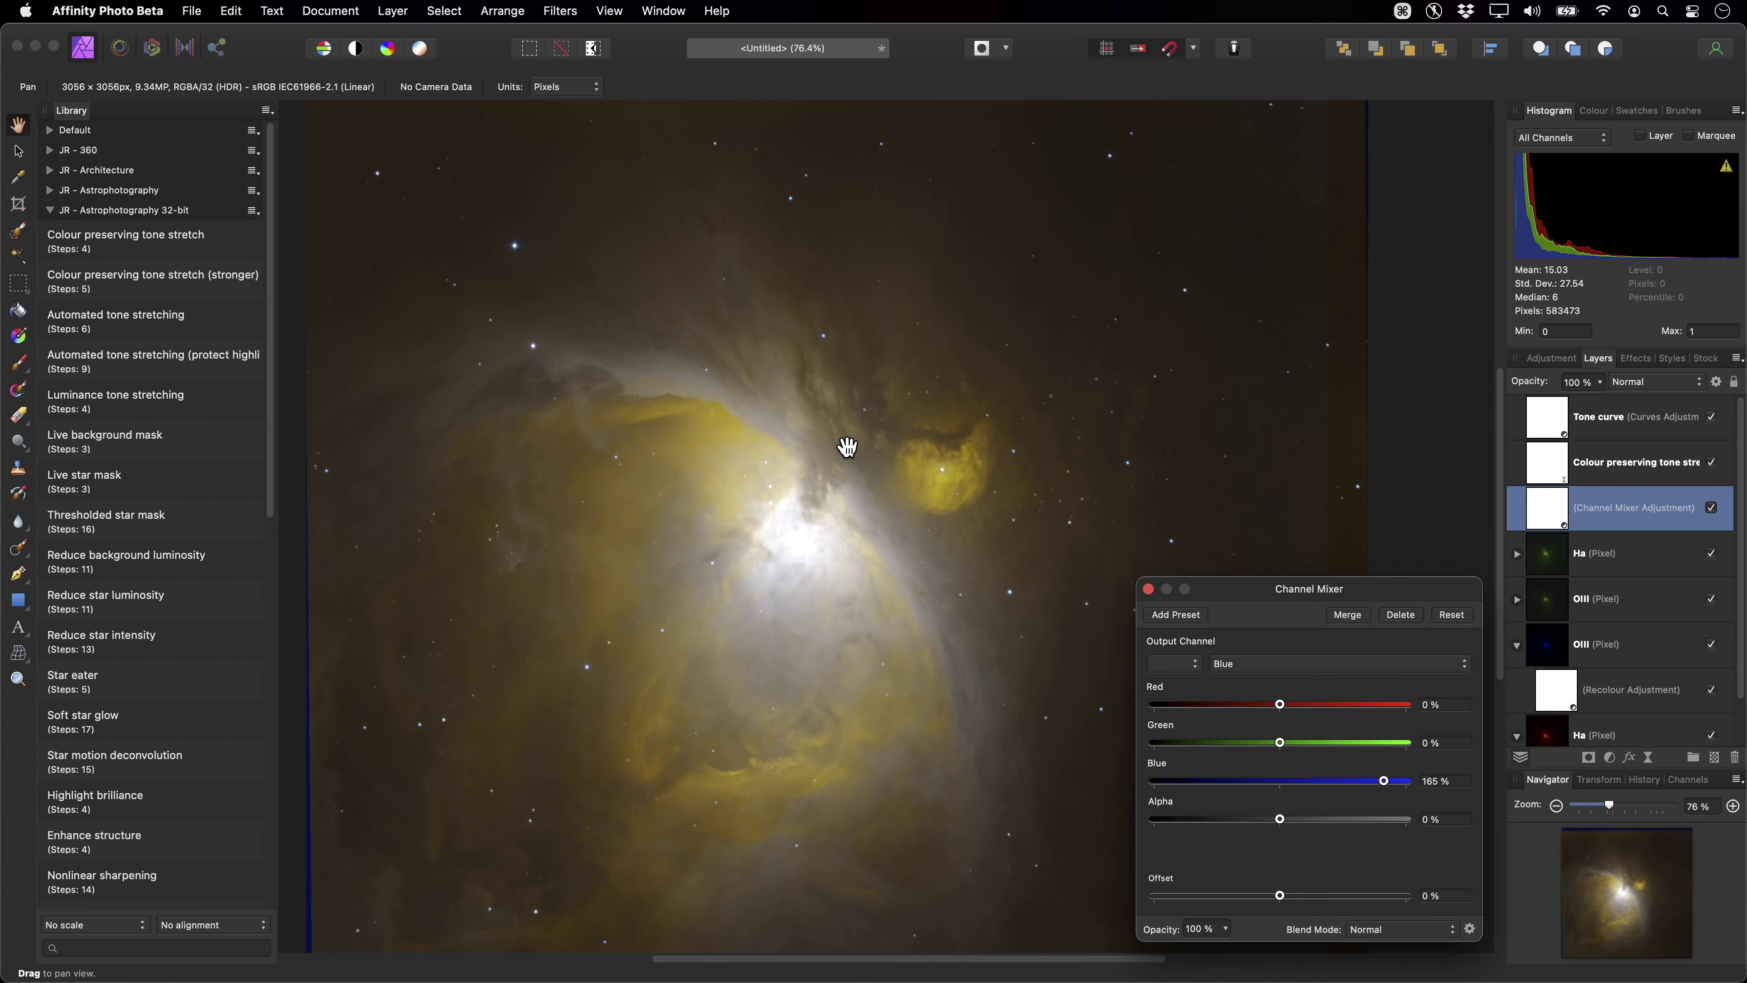
click(1149, 589)
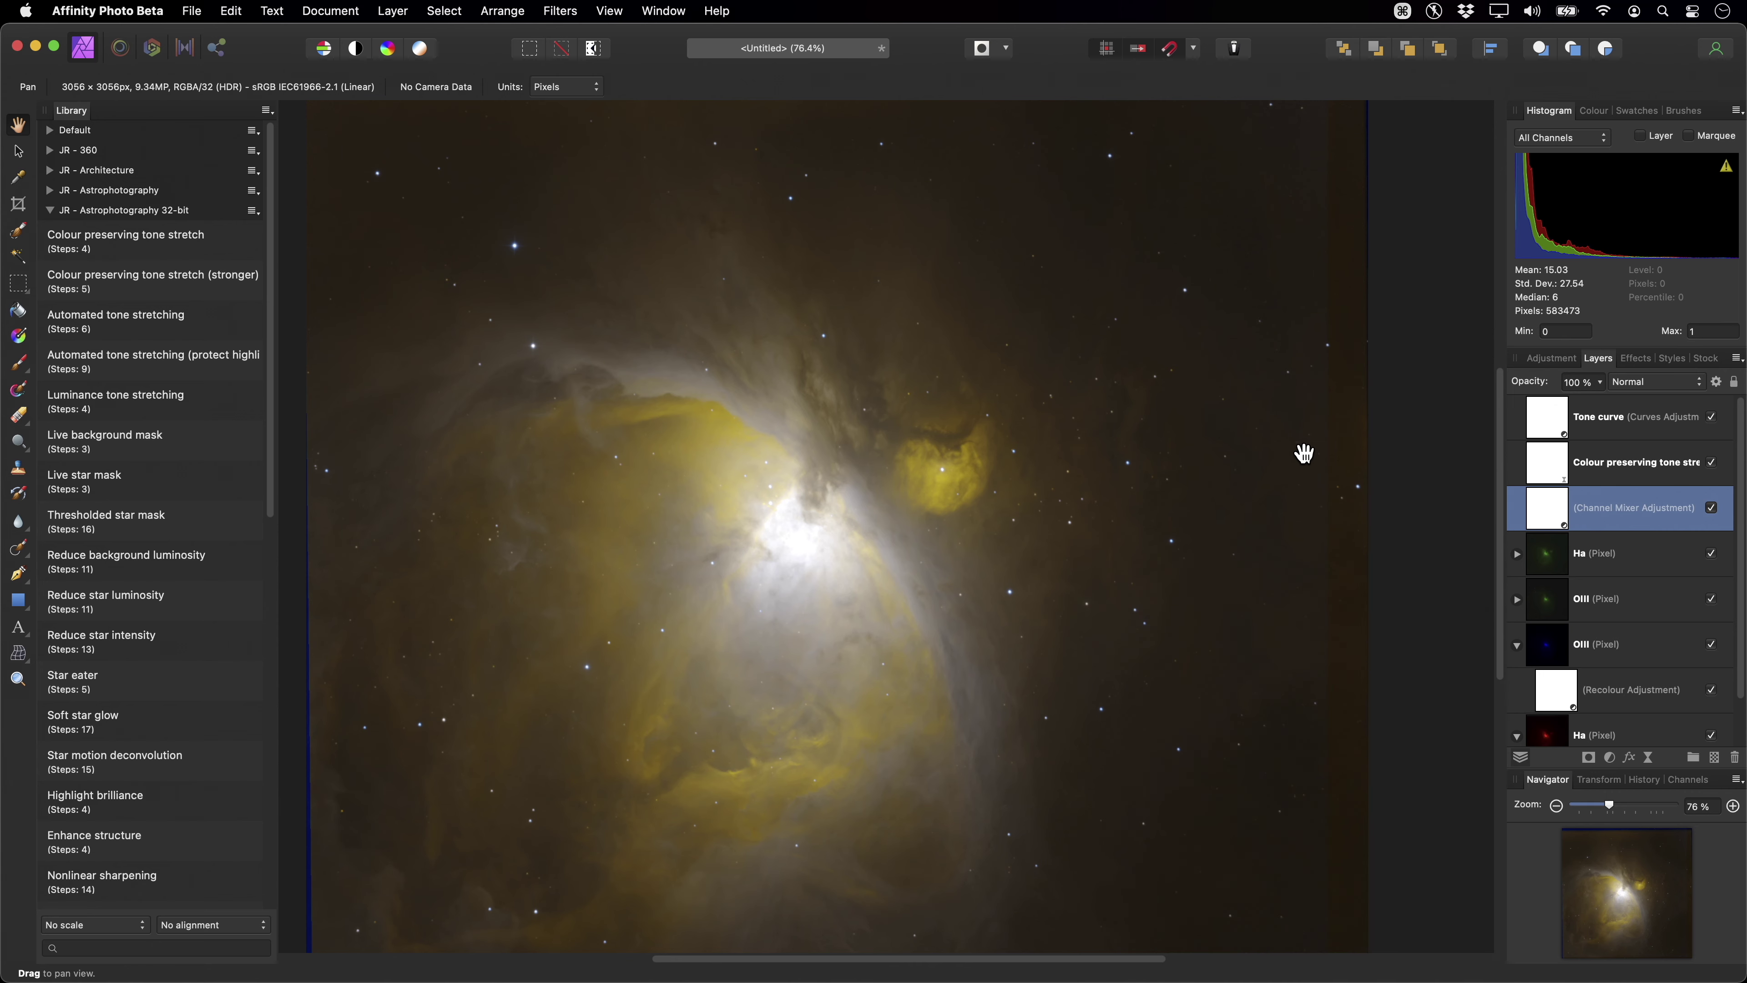
Crop the canvas to about 2761 x 2831 px to remove the misaligned borders around the nebula.
drag(1282, 348, 1209, 538)
scroll(907, 584, down, 5)
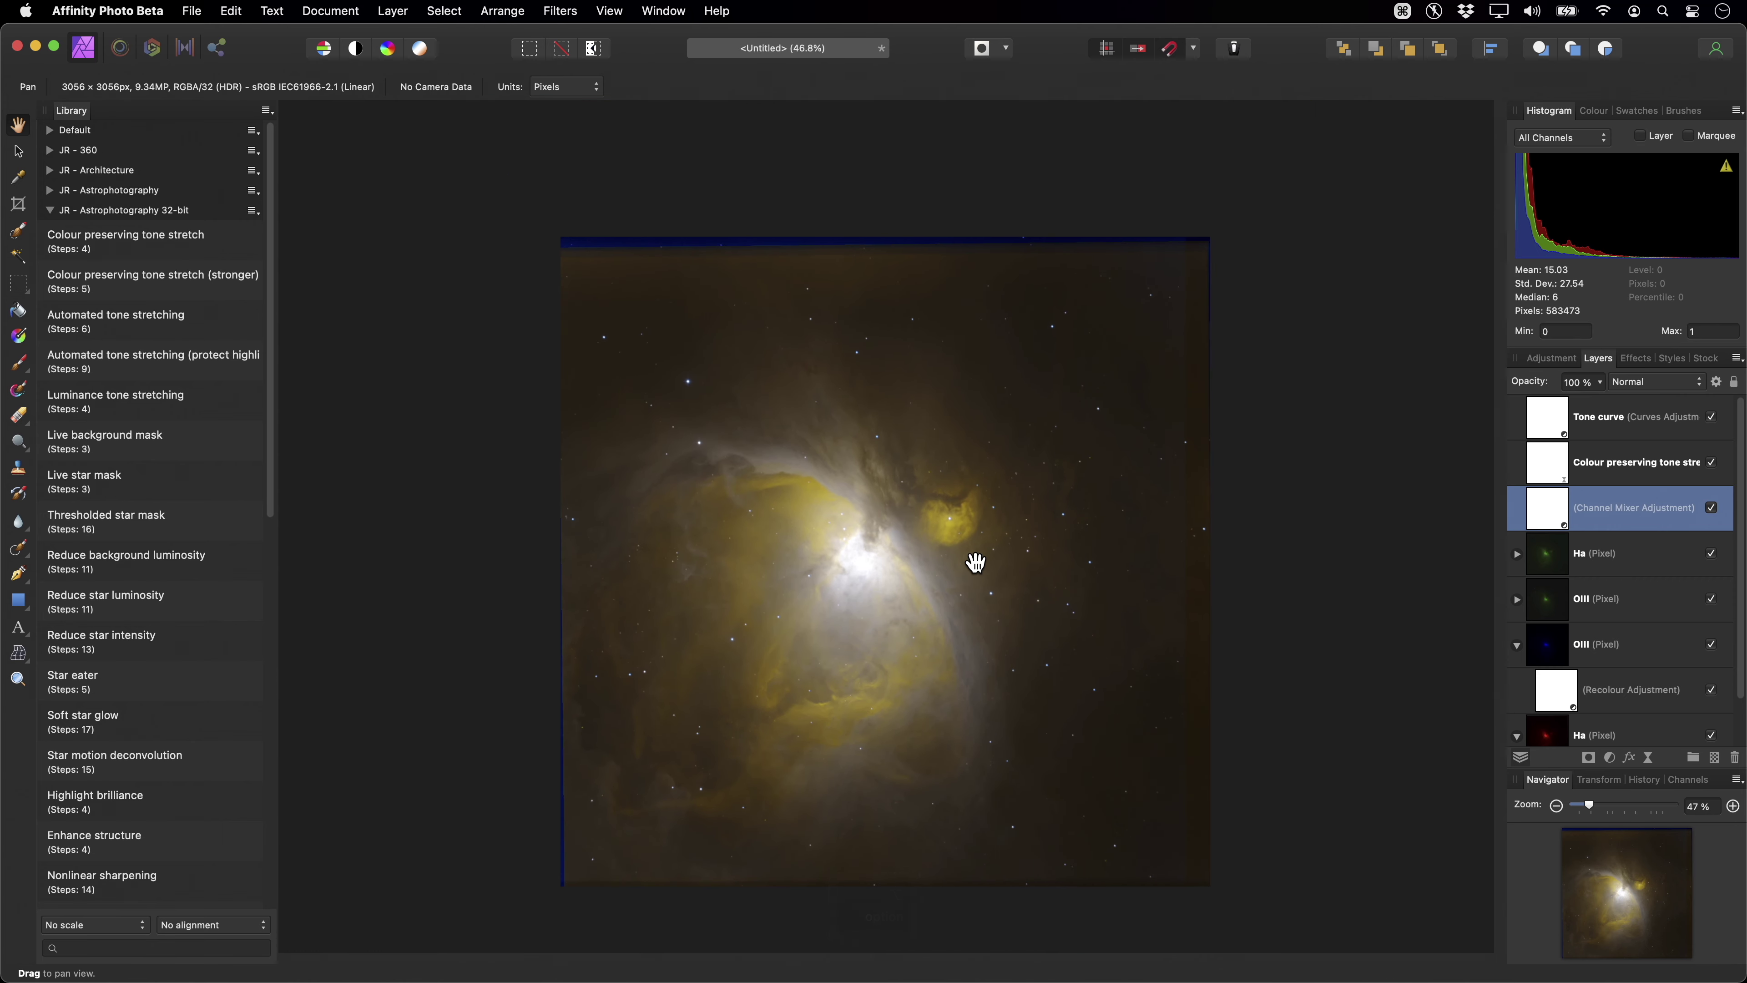
key(c)
drag(556, 235, 586, 265)
drag(1212, 886, 1178, 869)
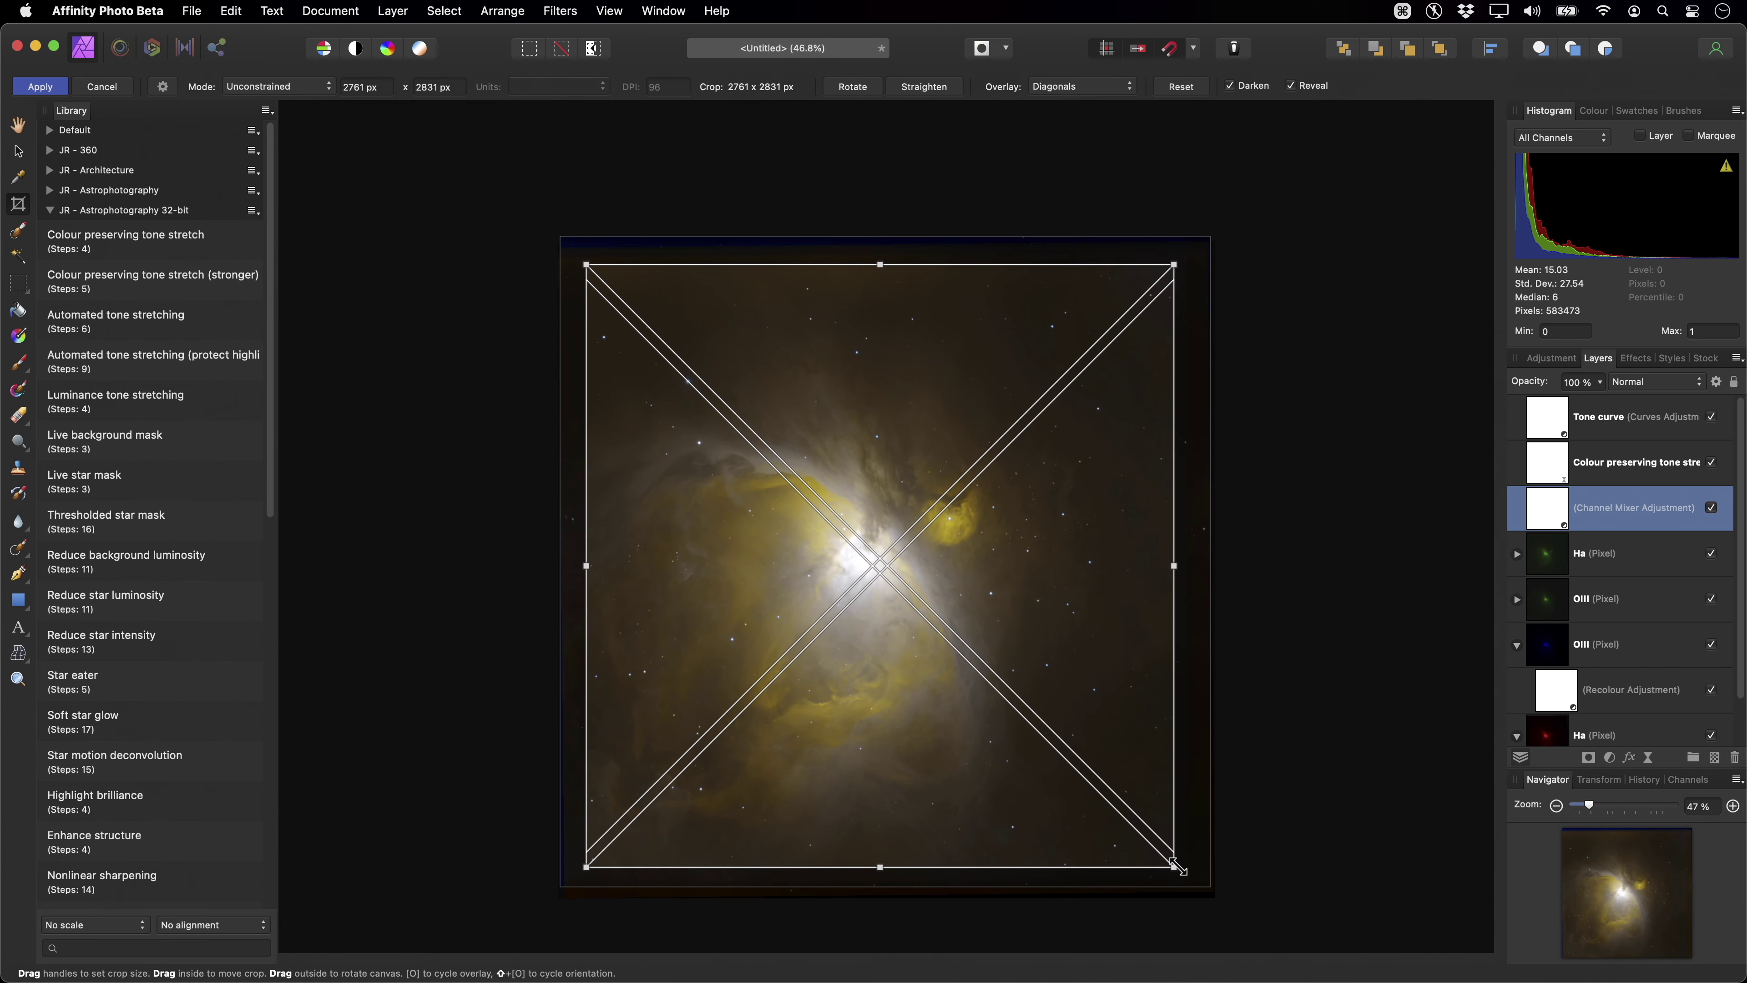
key(Return)
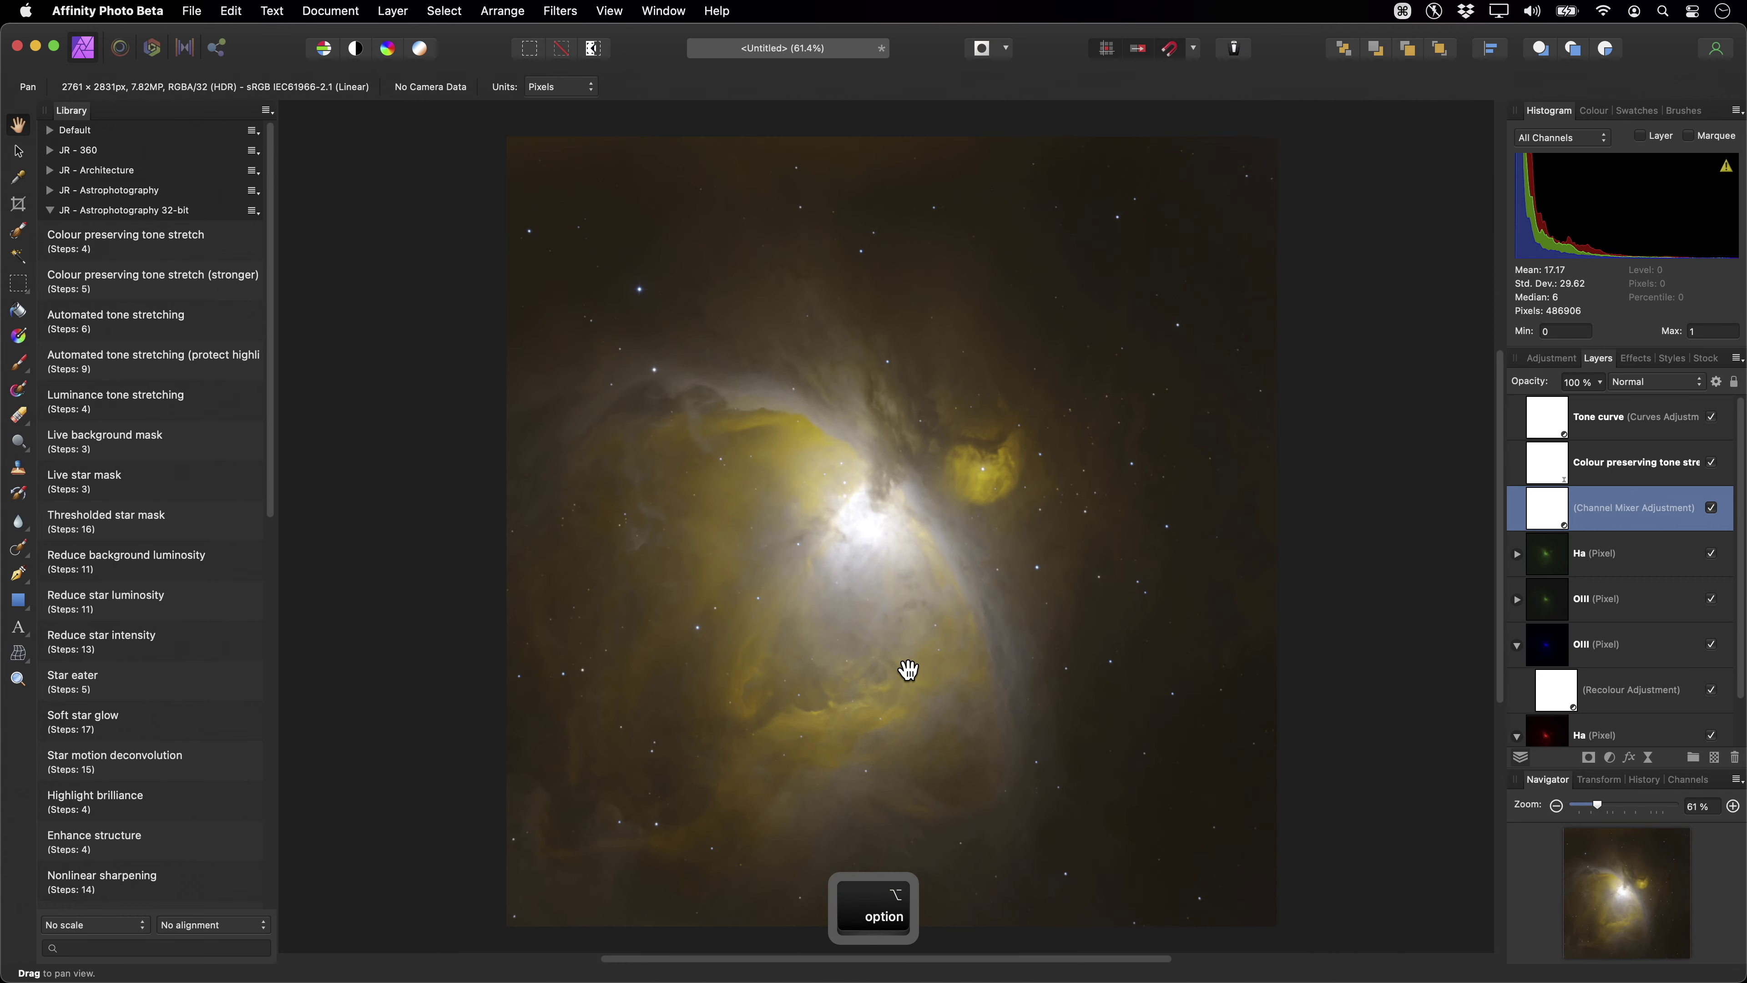
alt+scroll(905, 661, up, 2)
scroll(905, 651, up, 2)
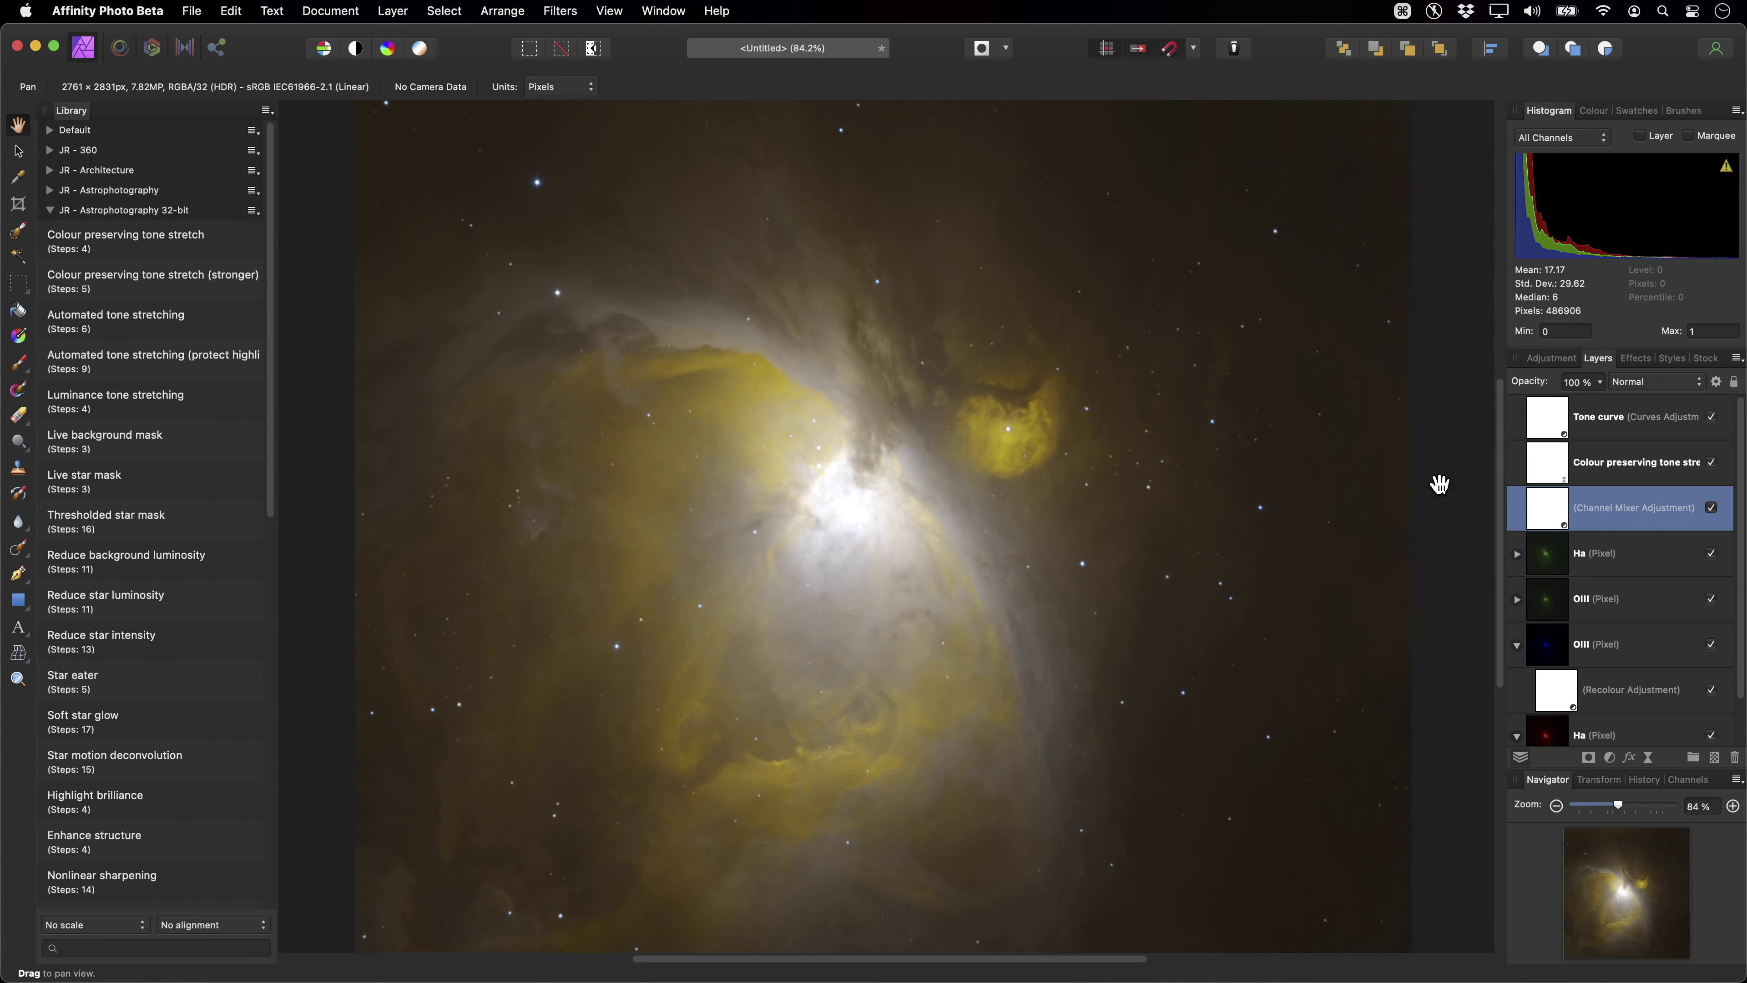
Add a Selective Colour adjustment above the Tone curve layer and set Reds to cyan -55%, magenta 100% and yellow 100%.
click(1584, 434)
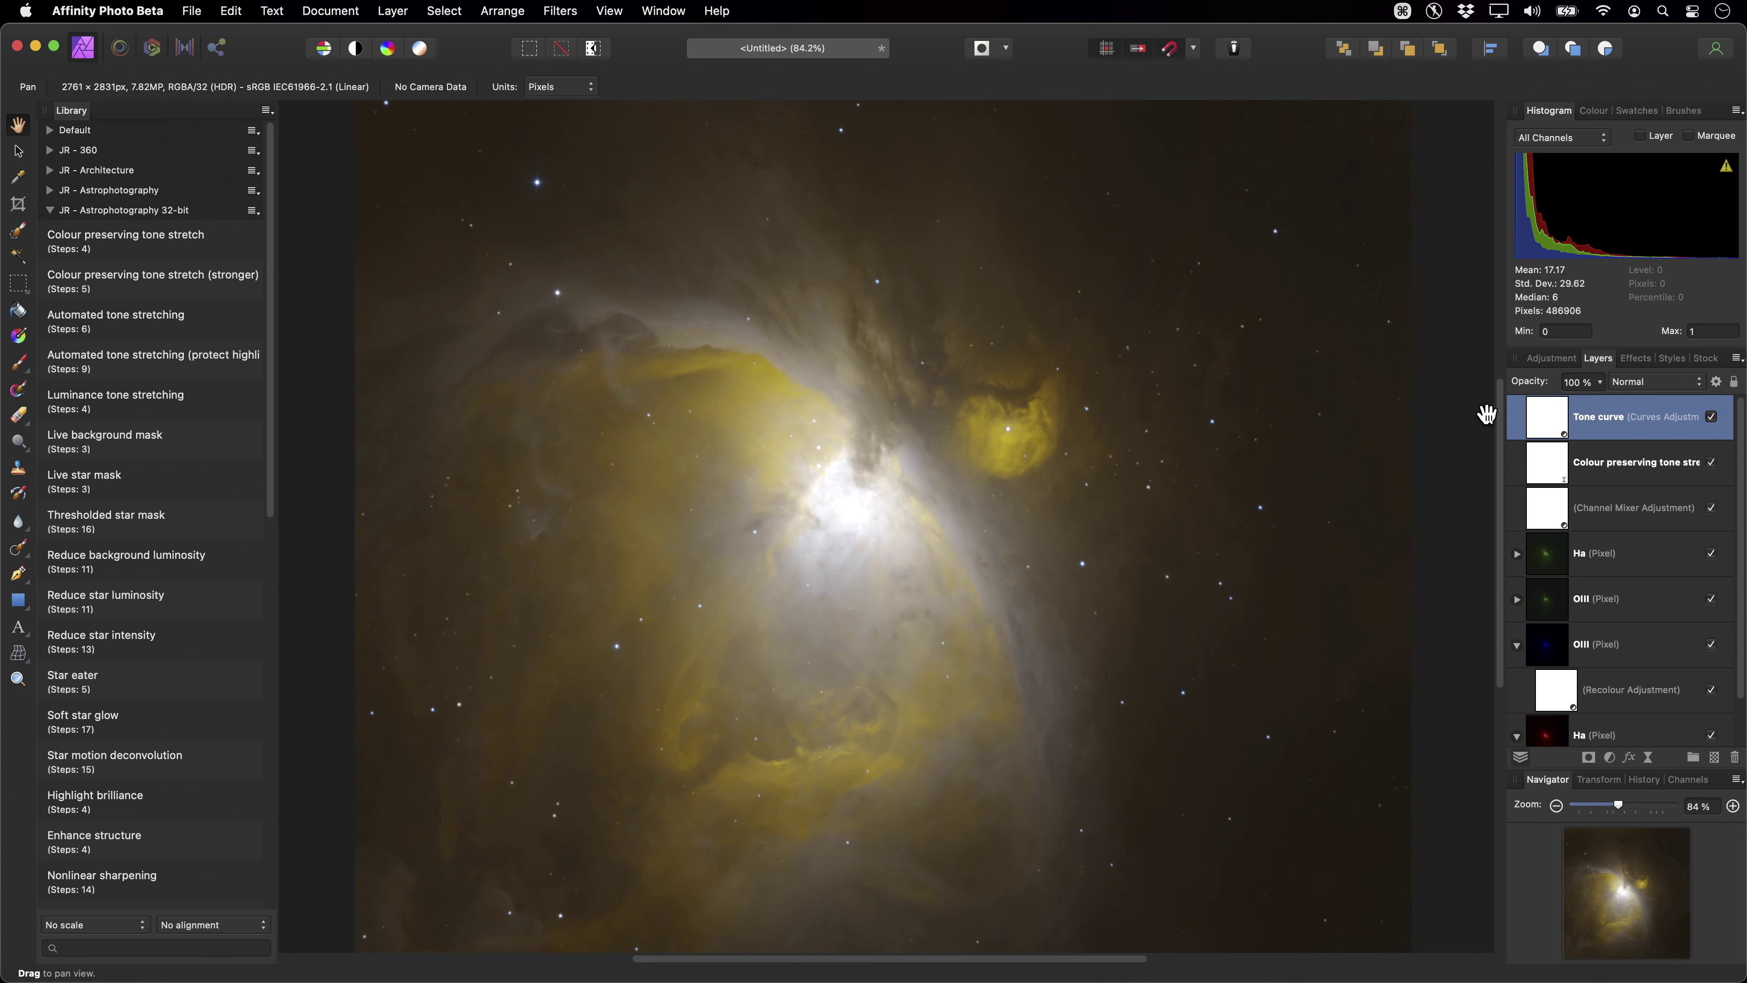
click(393, 11)
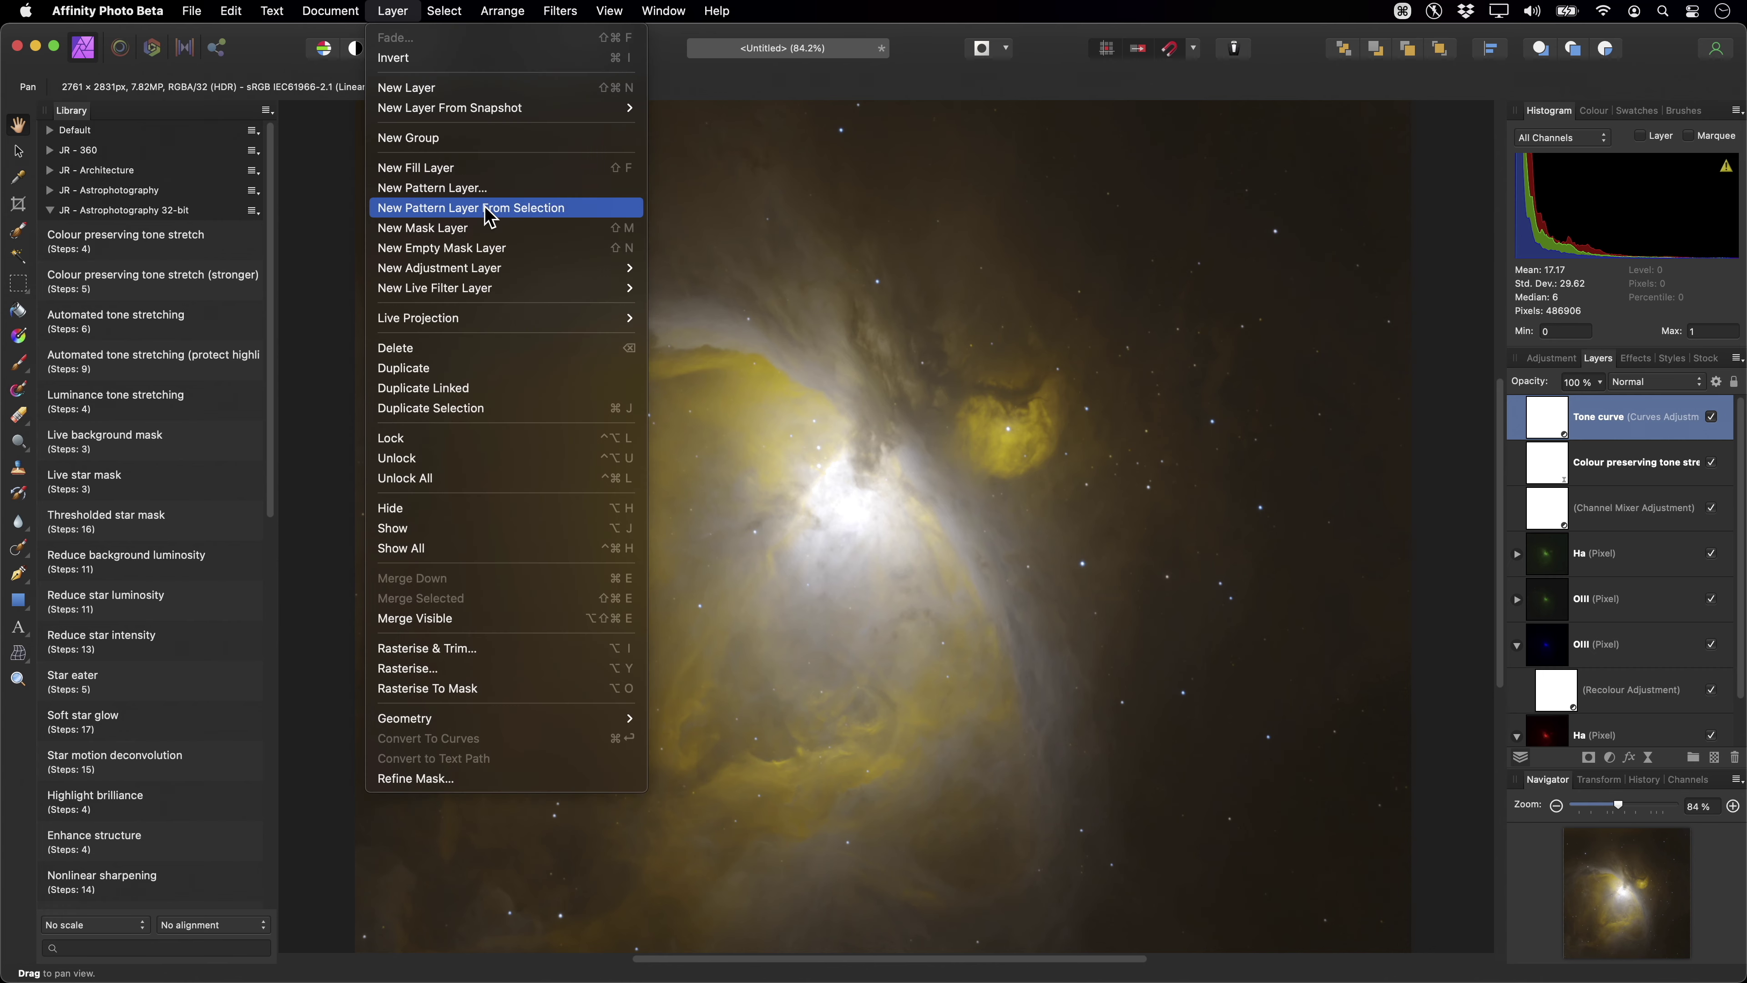
mouse_move(496, 268)
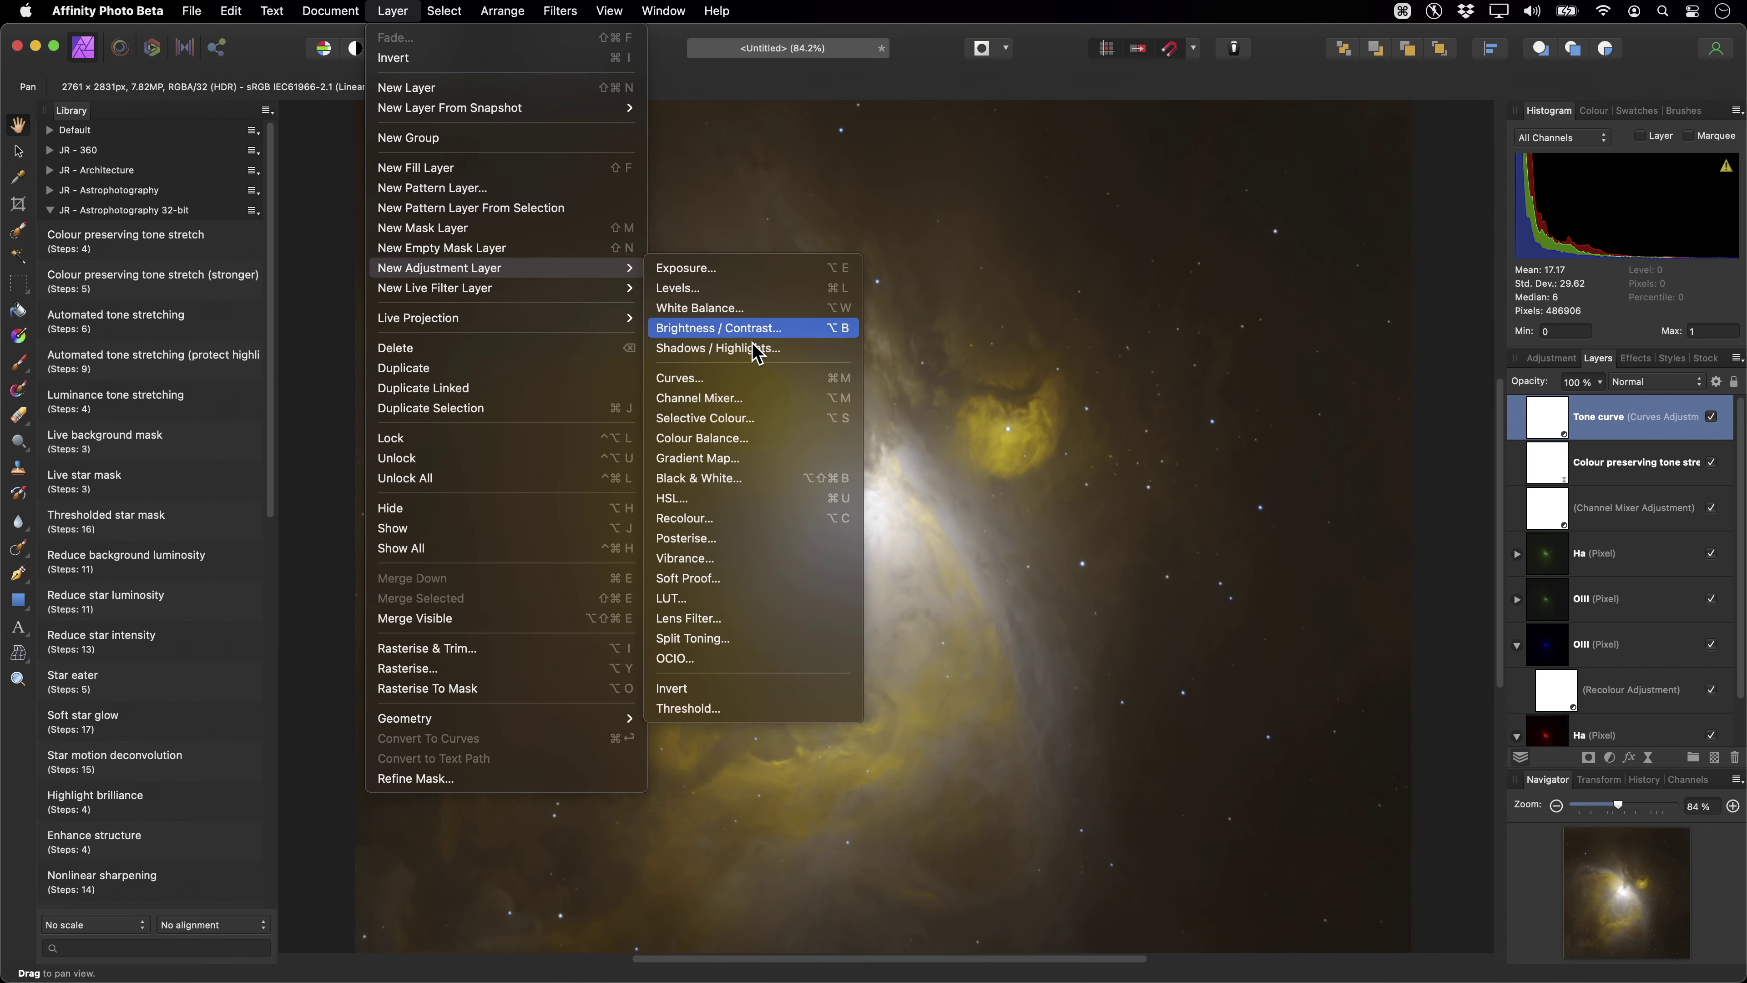
click(773, 428)
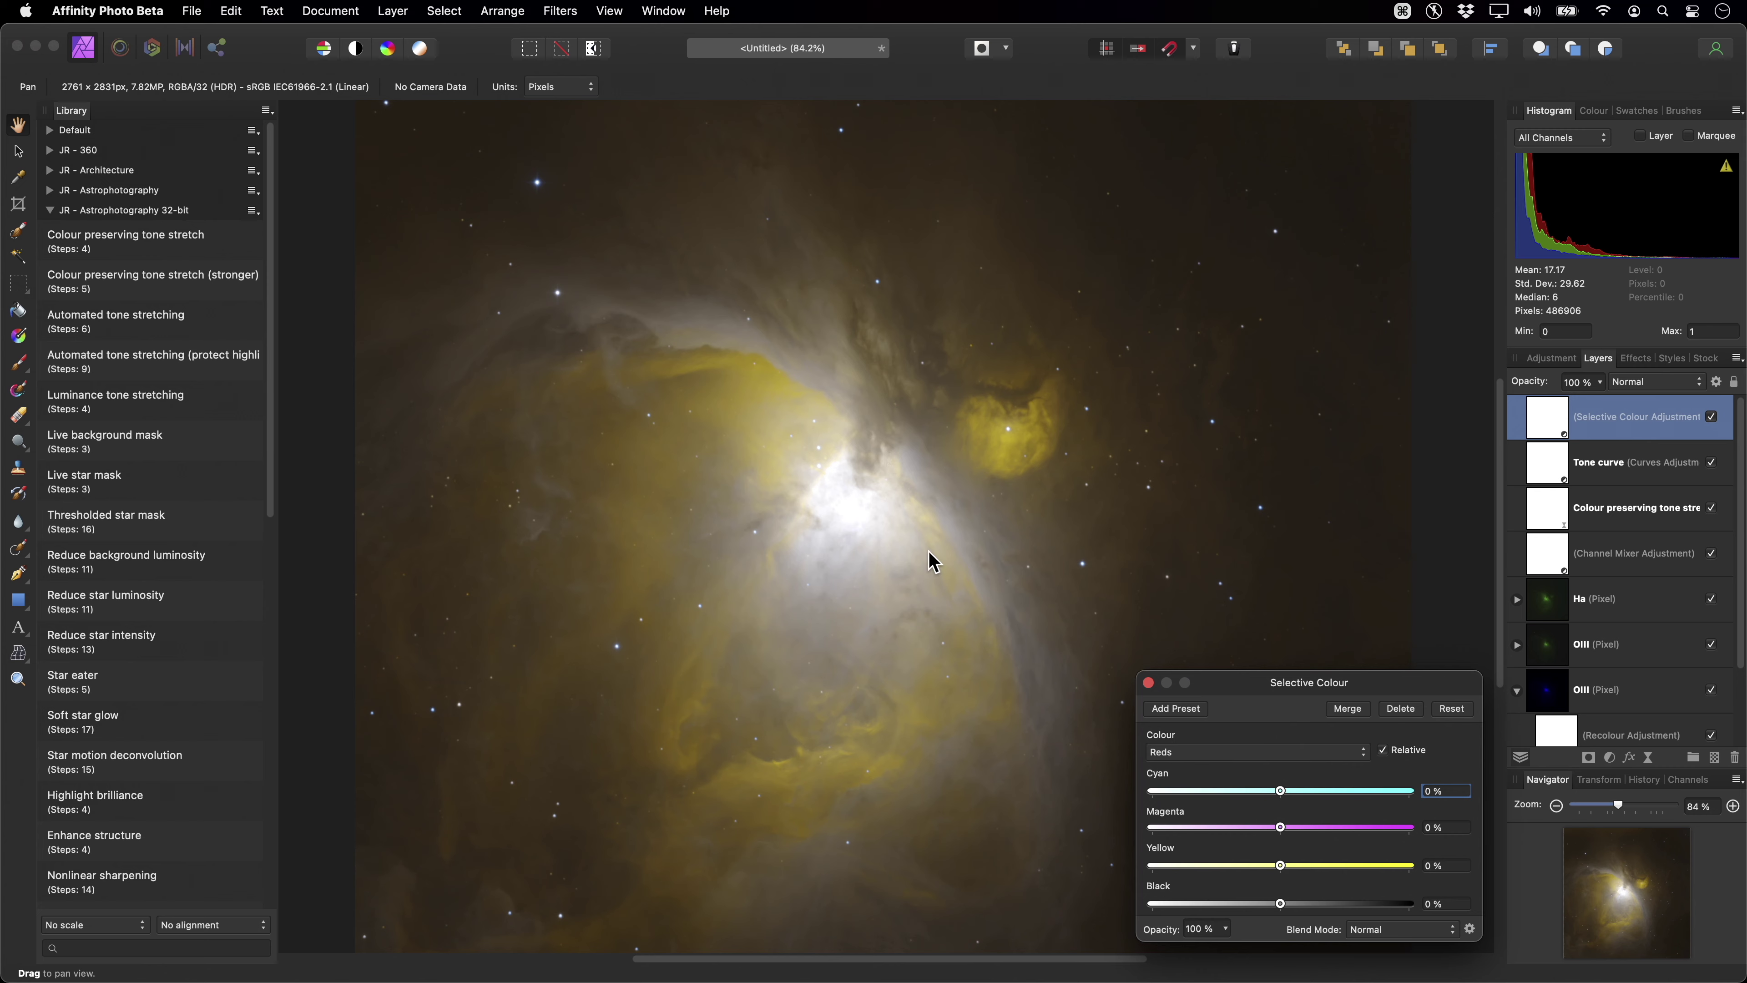
drag(1279, 792, 1410, 829)
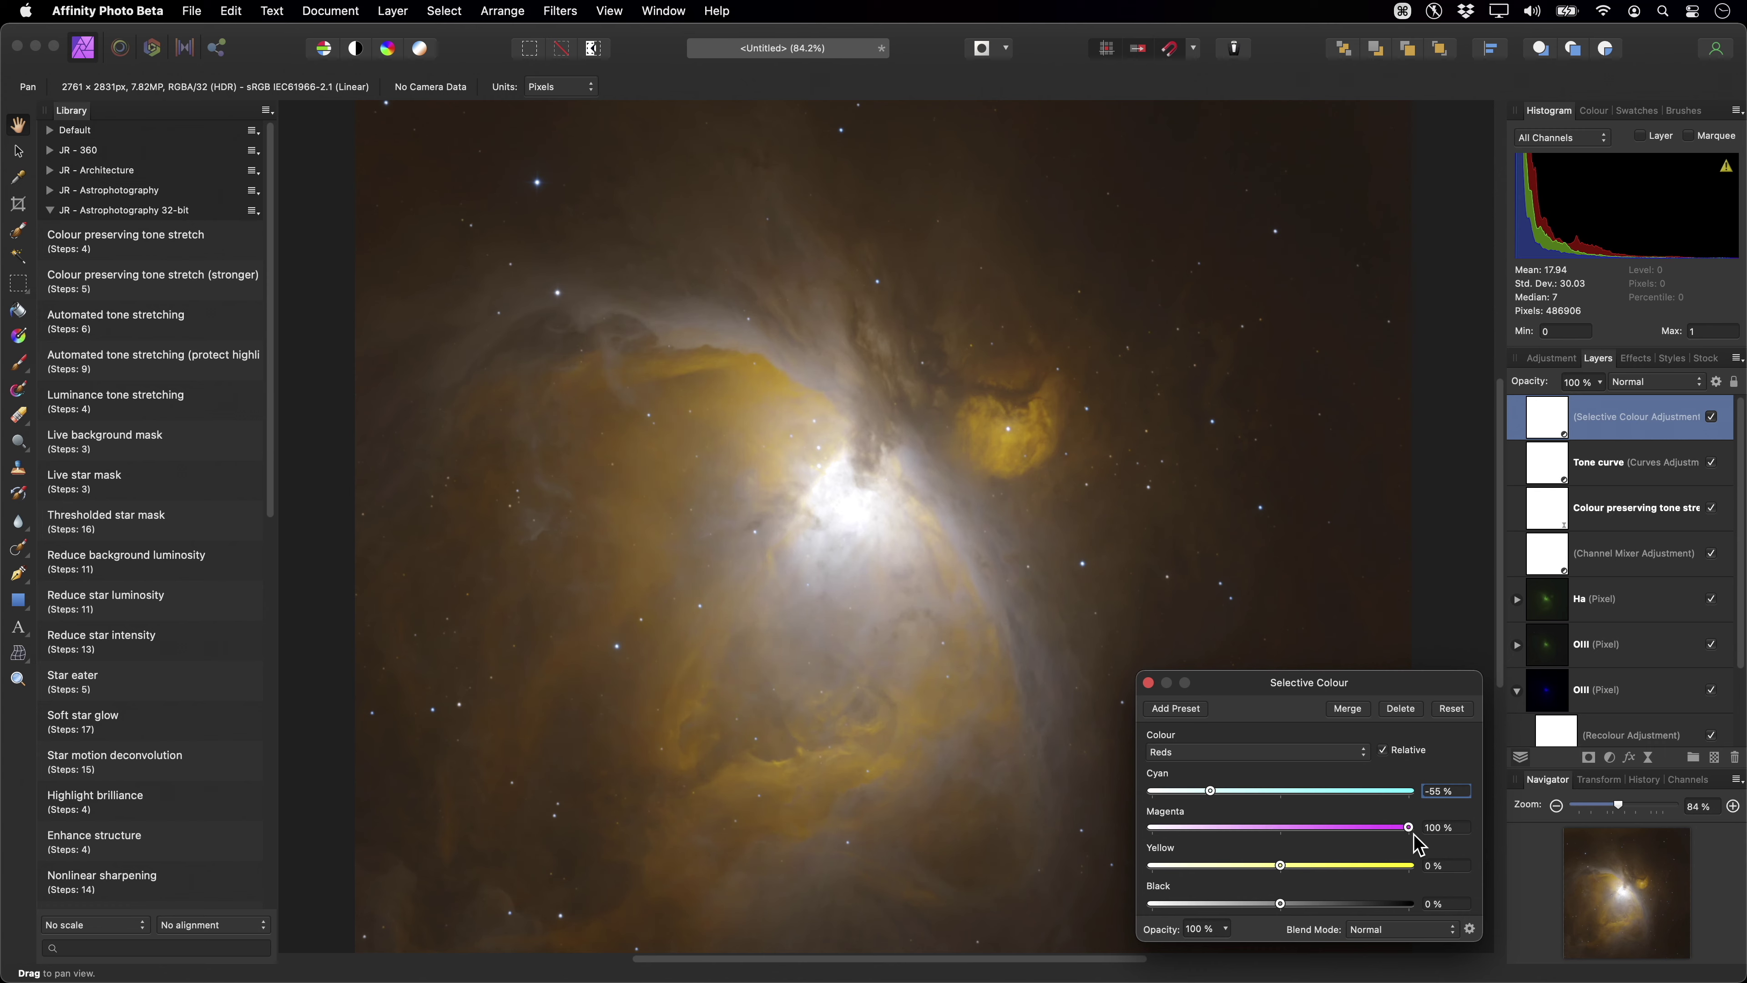
drag(1281, 865, 1443, 883)
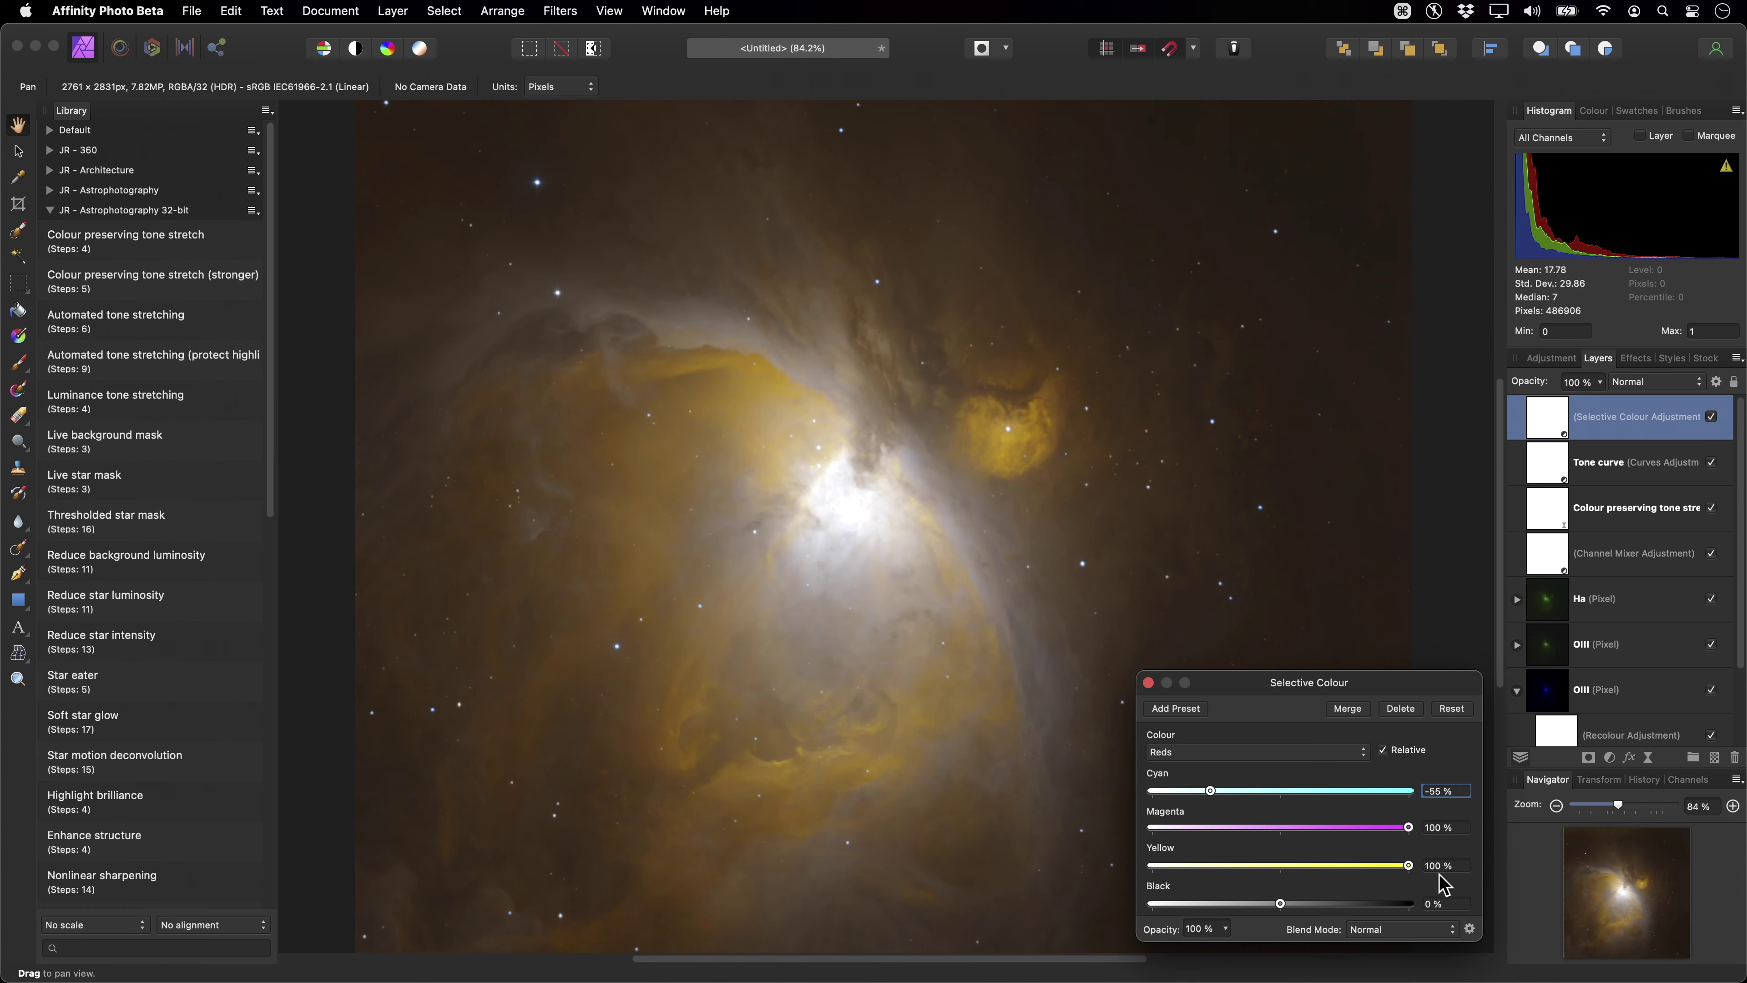
Set the Selective Colour Yellows to cyan -9%, magenta 8% and yellow -30%.
click(1286, 755)
click(1283, 770)
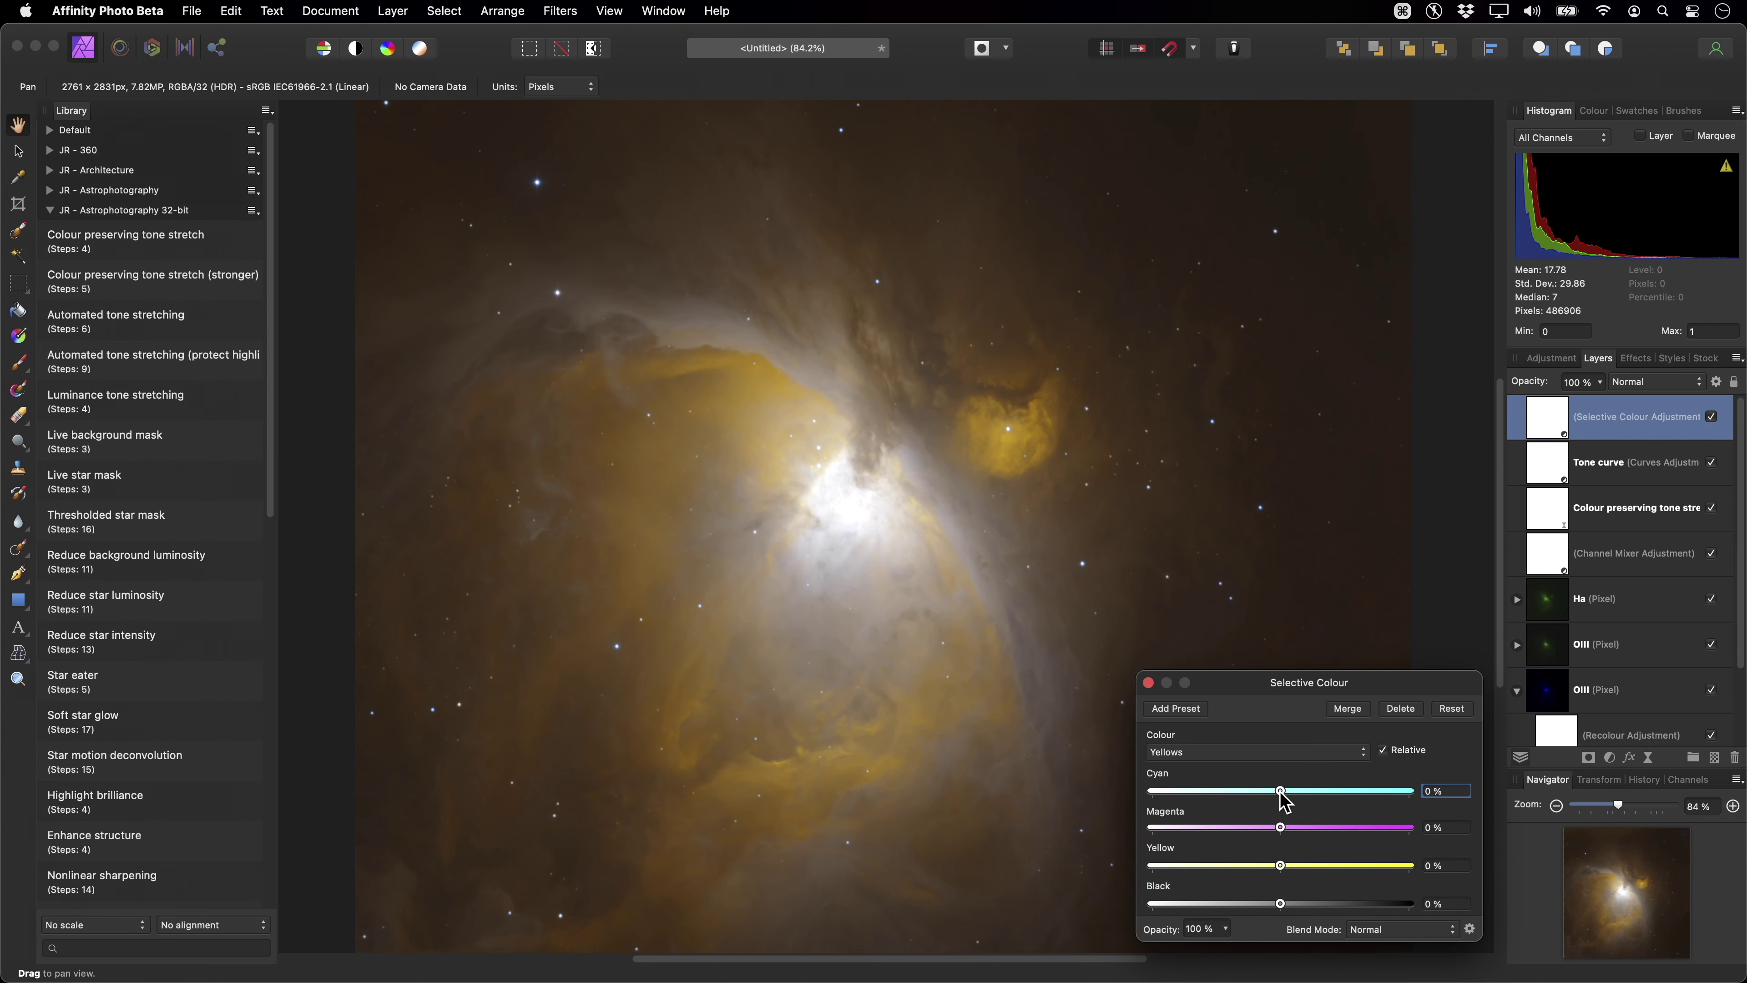
drag(1280, 791, 1270, 793)
drag(1281, 828, 1242, 869)
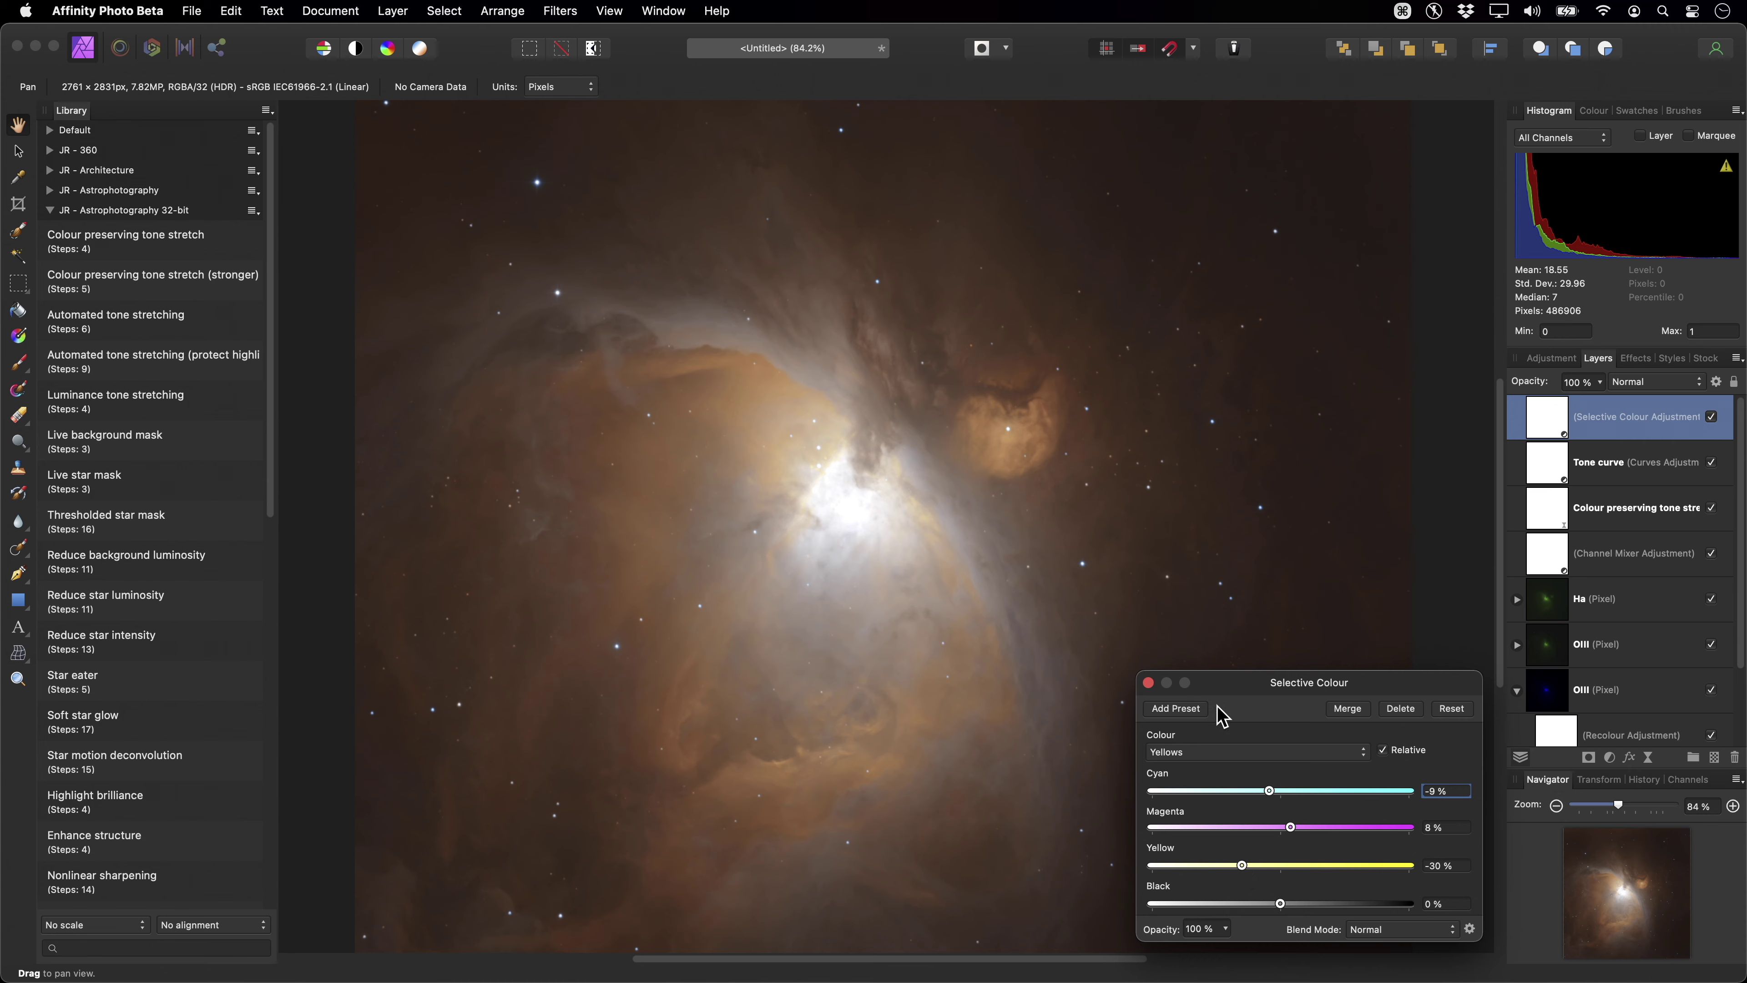
Set cyan to 22% for the Neutrals in the Selective Colour adjustment.
click(1257, 752)
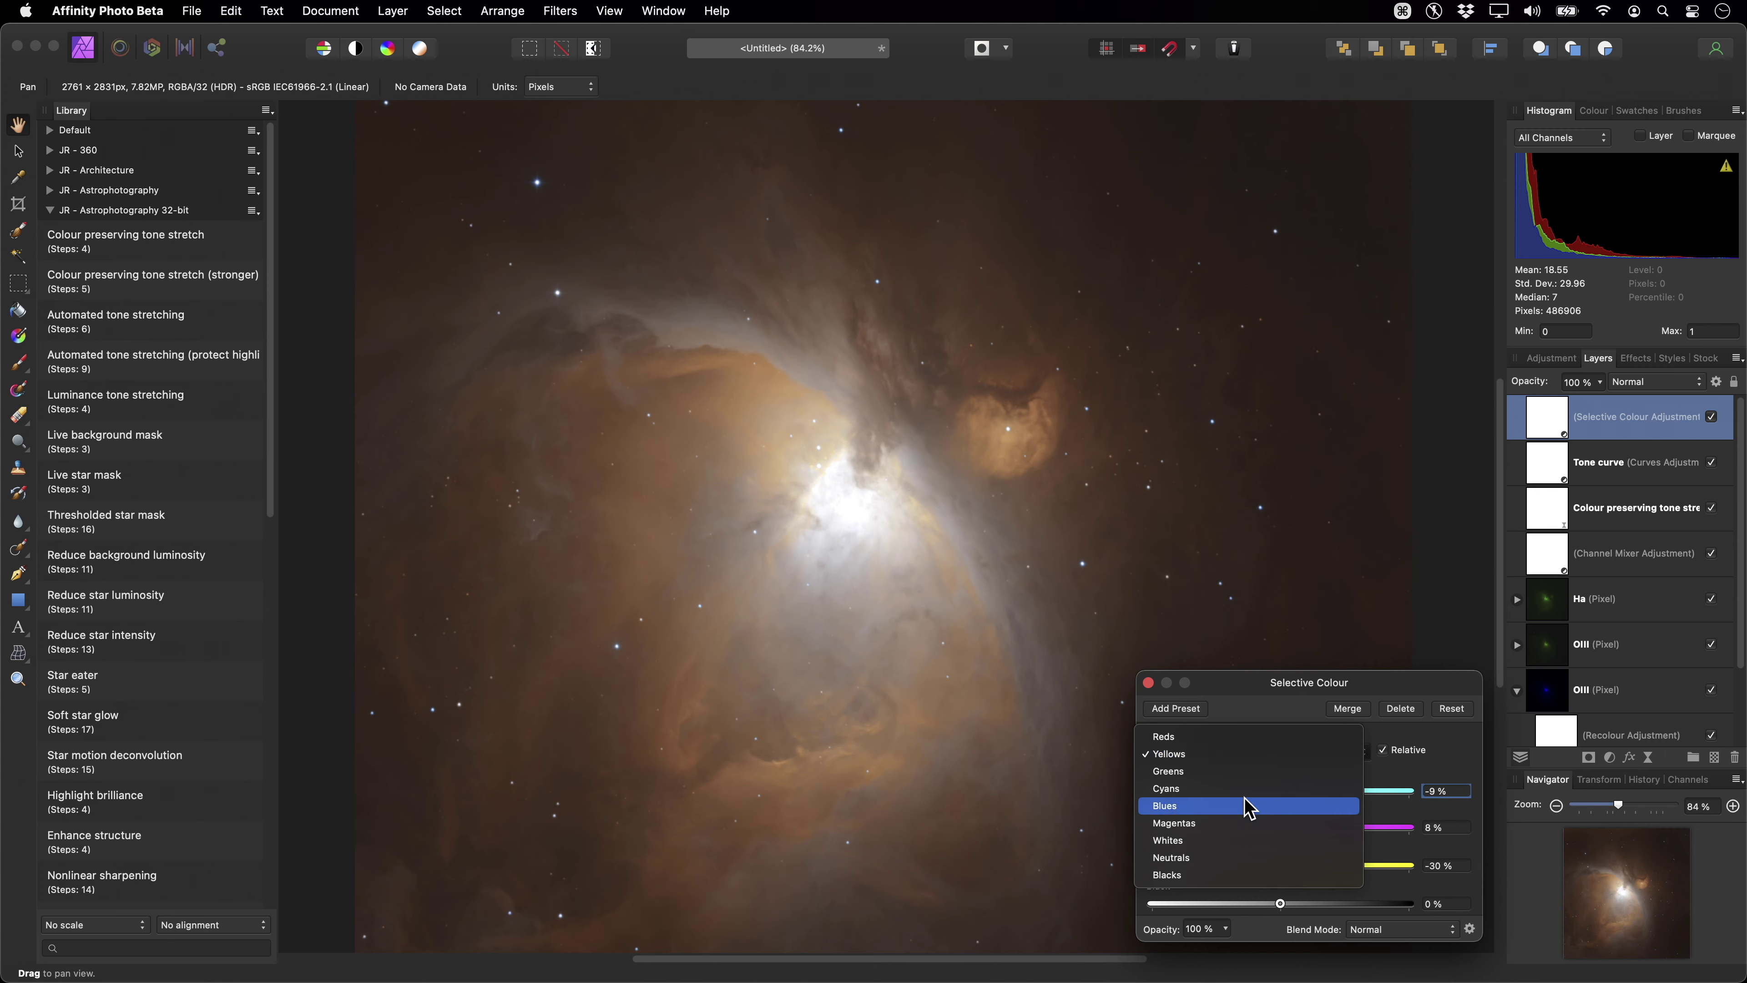
click(1250, 858)
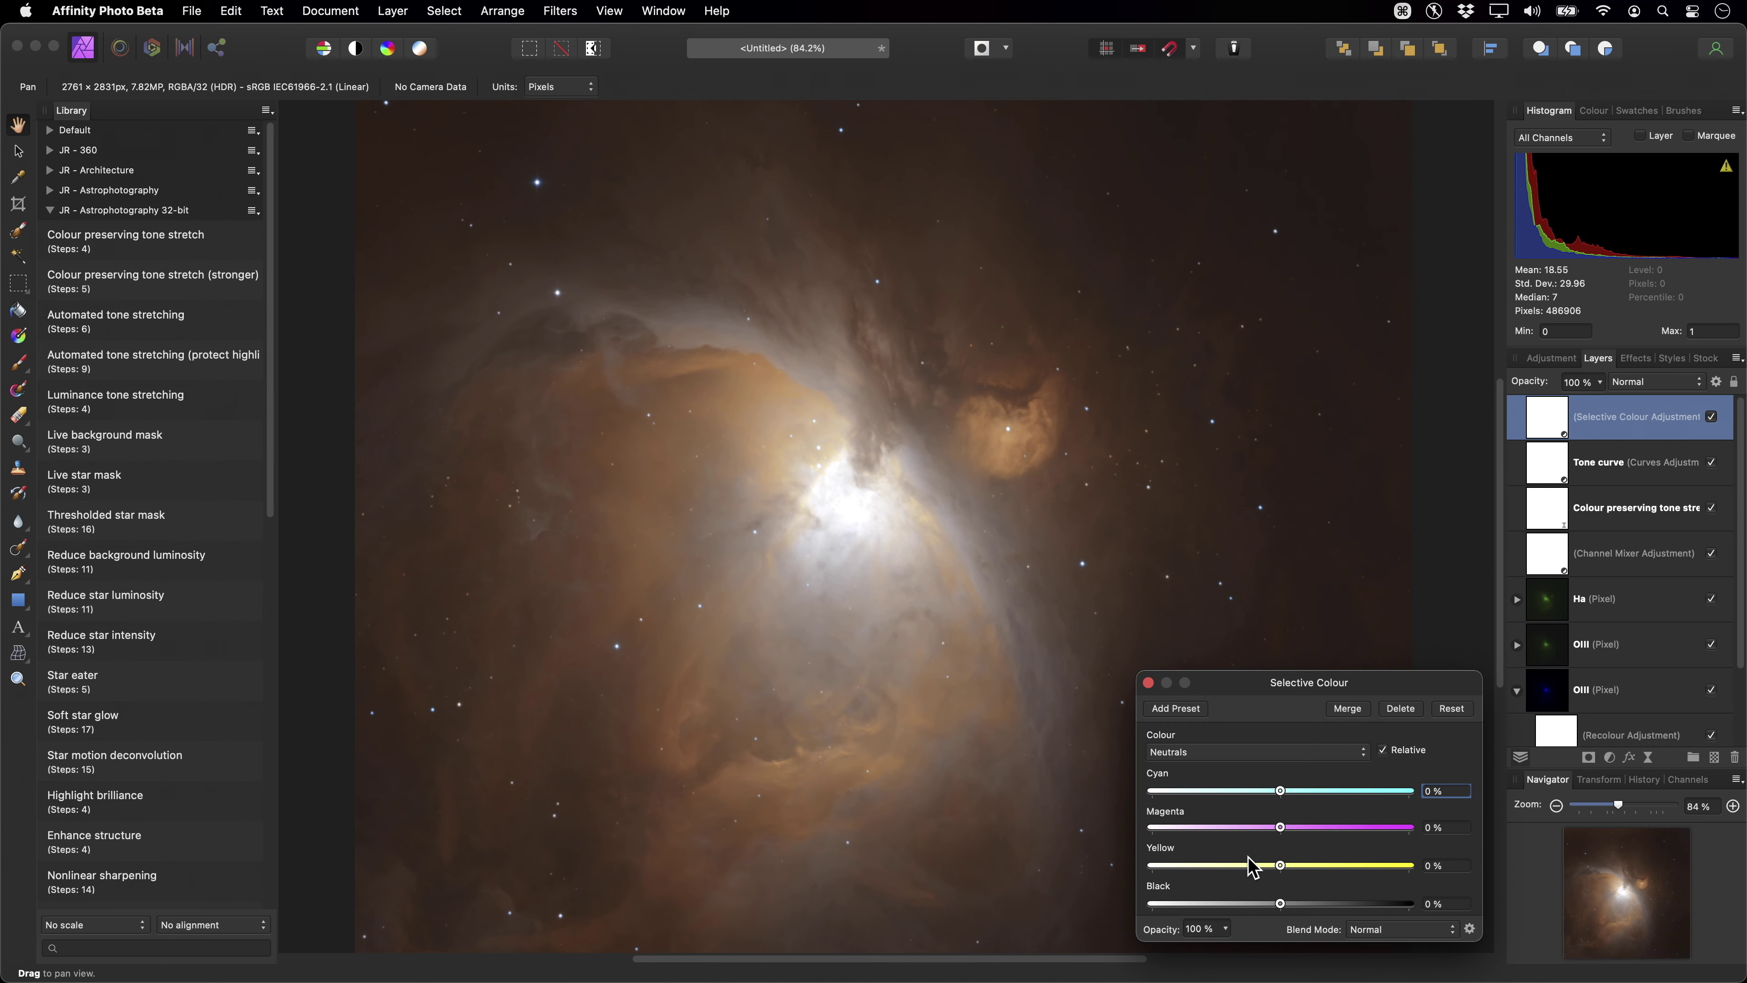
drag(1289, 800, 1315, 805)
Set the Selective Colour Blacks to cyan 1% and yellow -4%.
click(1248, 753)
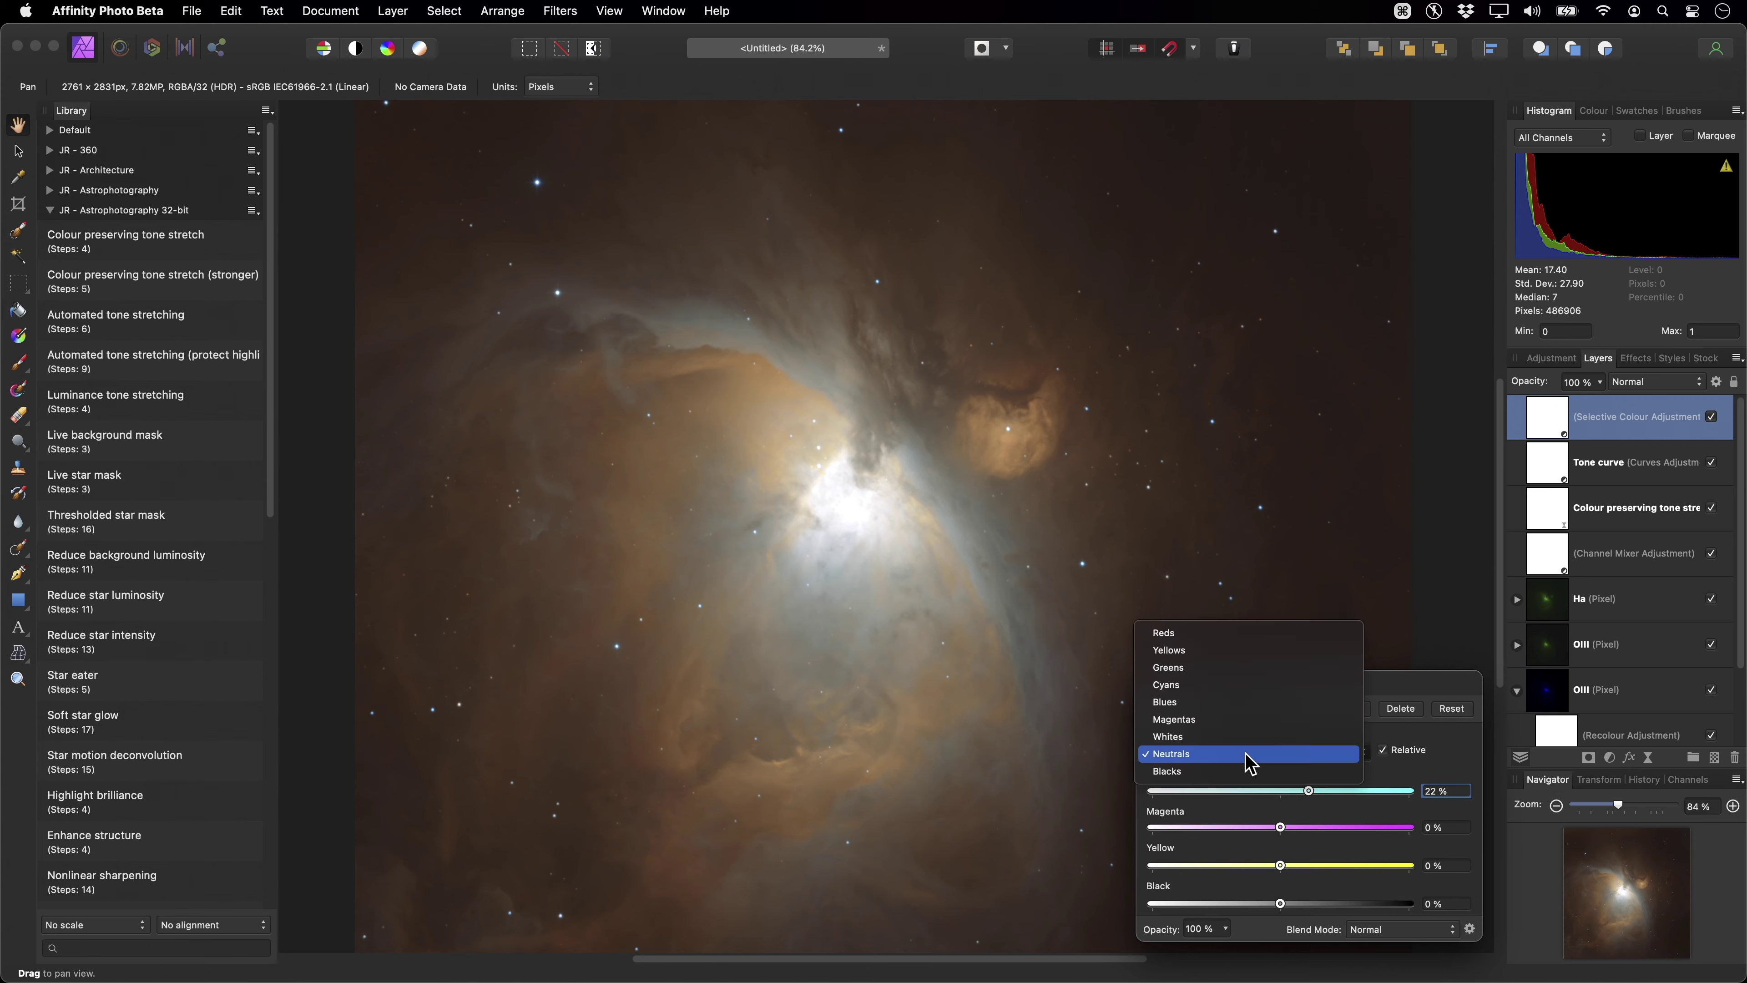
click(1246, 772)
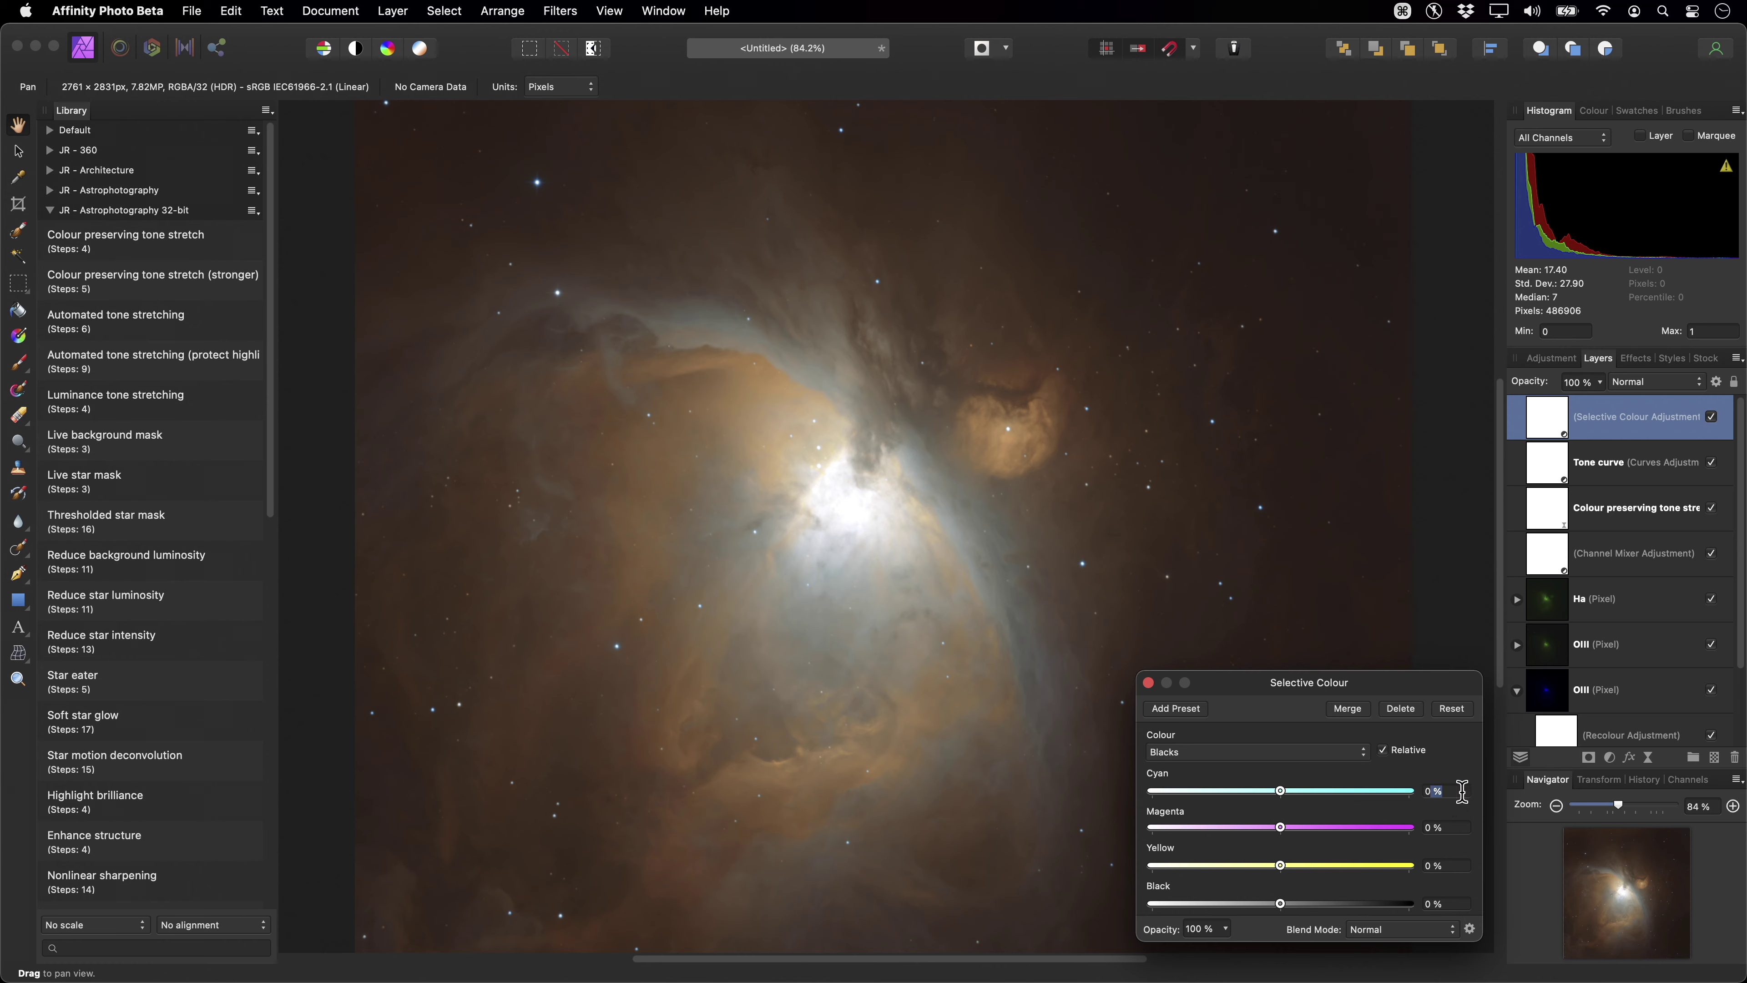
text(1)
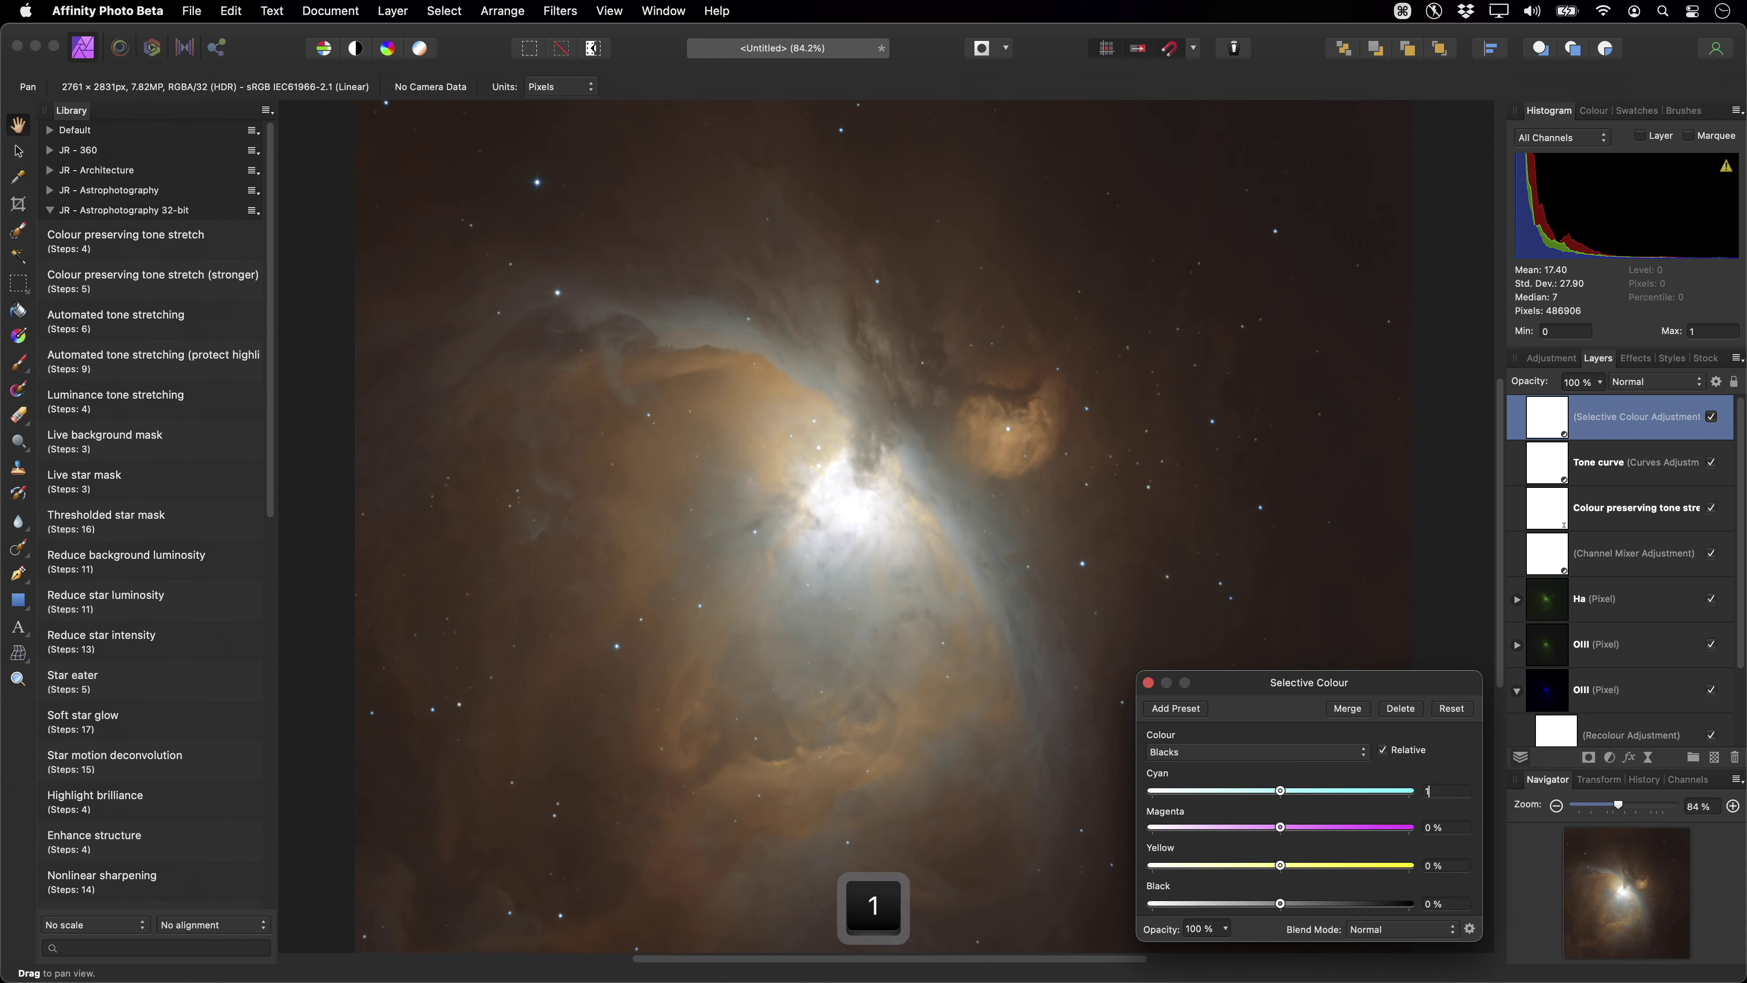
key(Return)
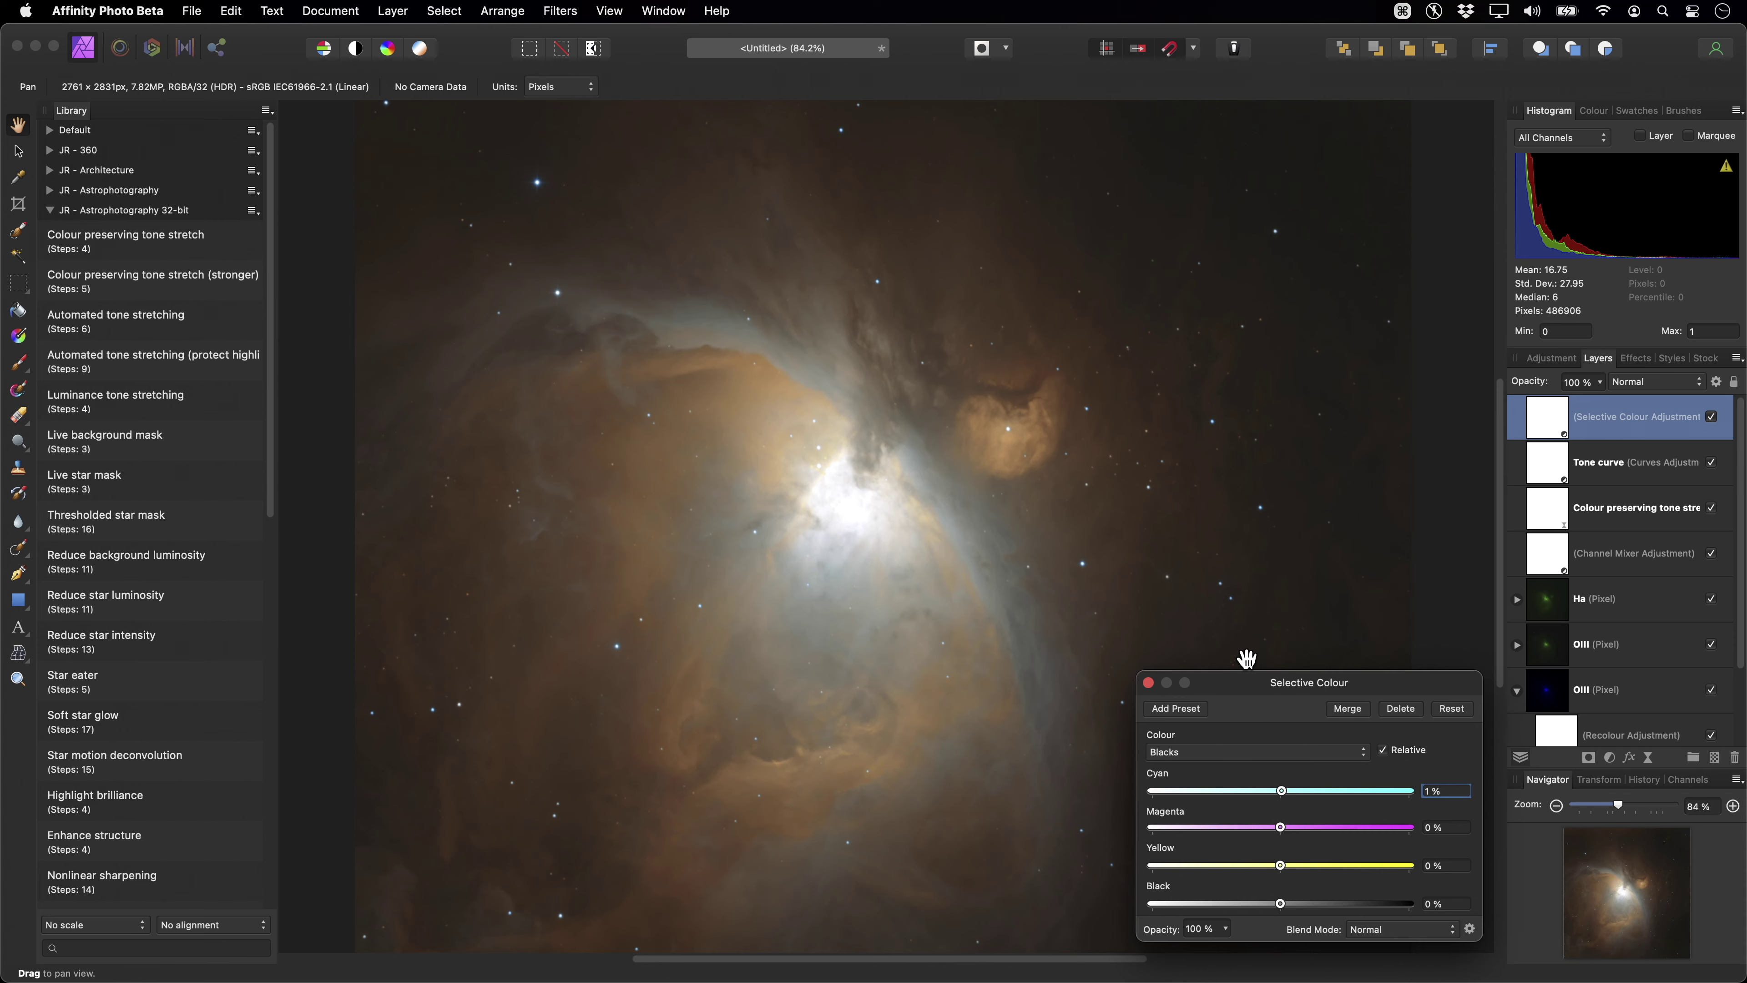
click(1443, 865)
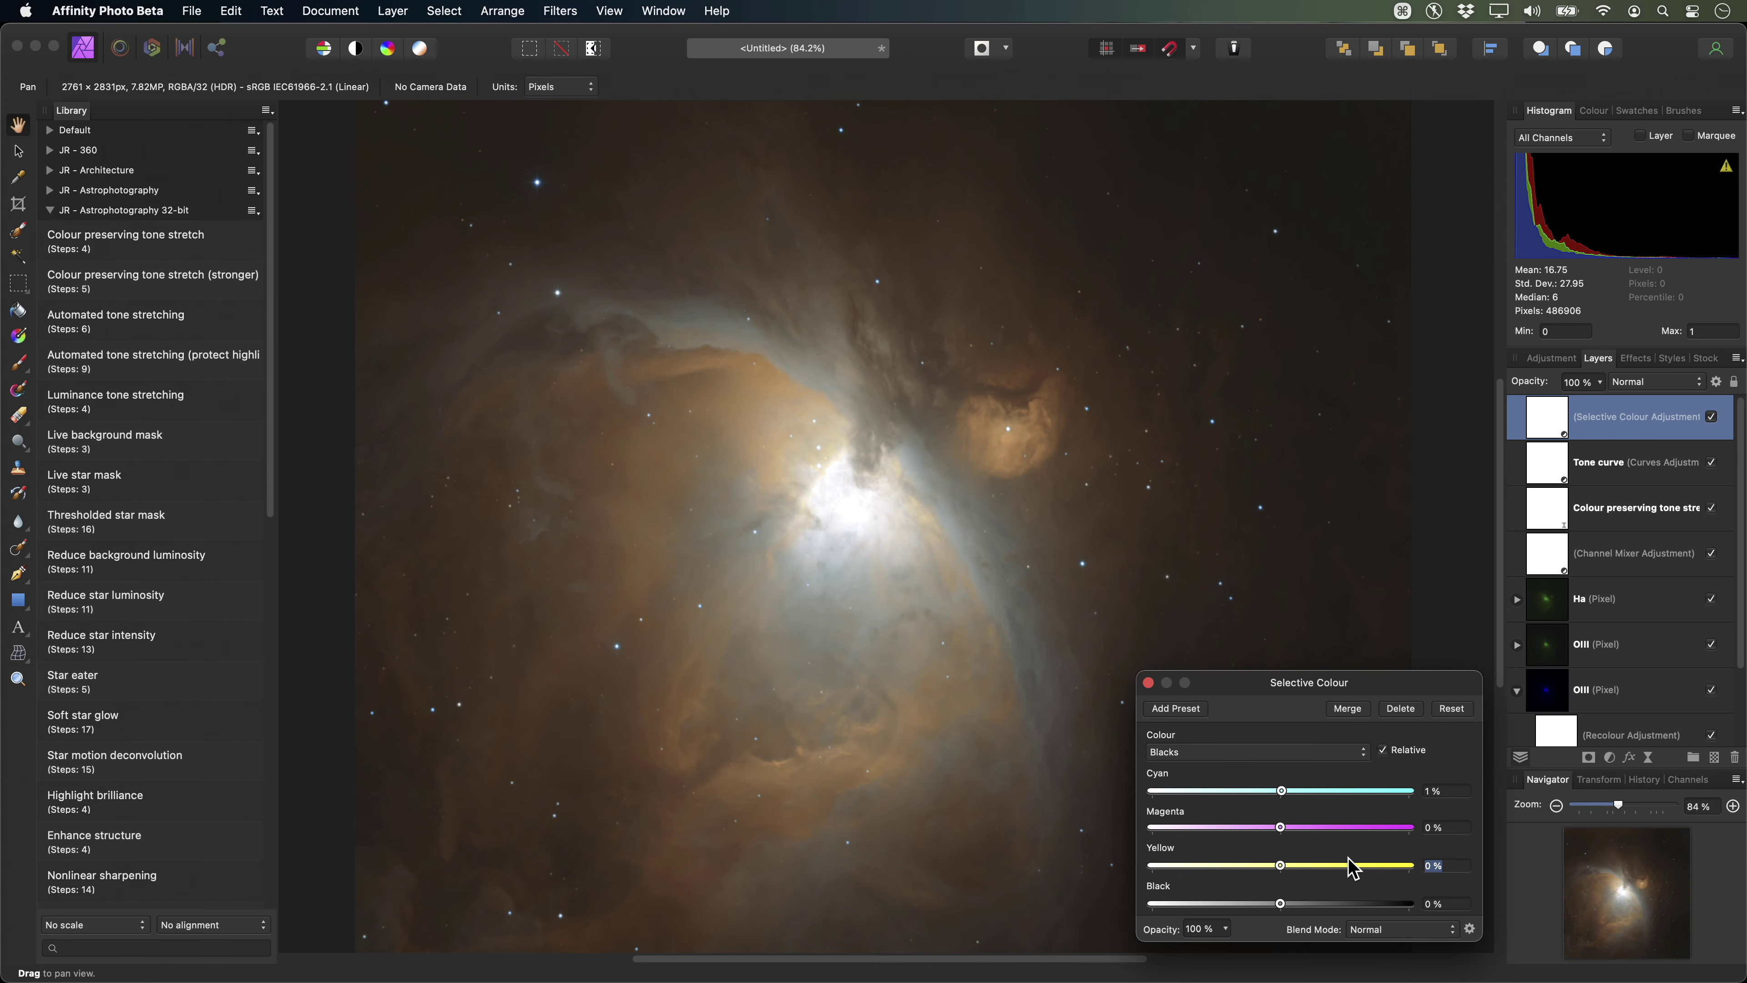
text(-4)
key(Return)
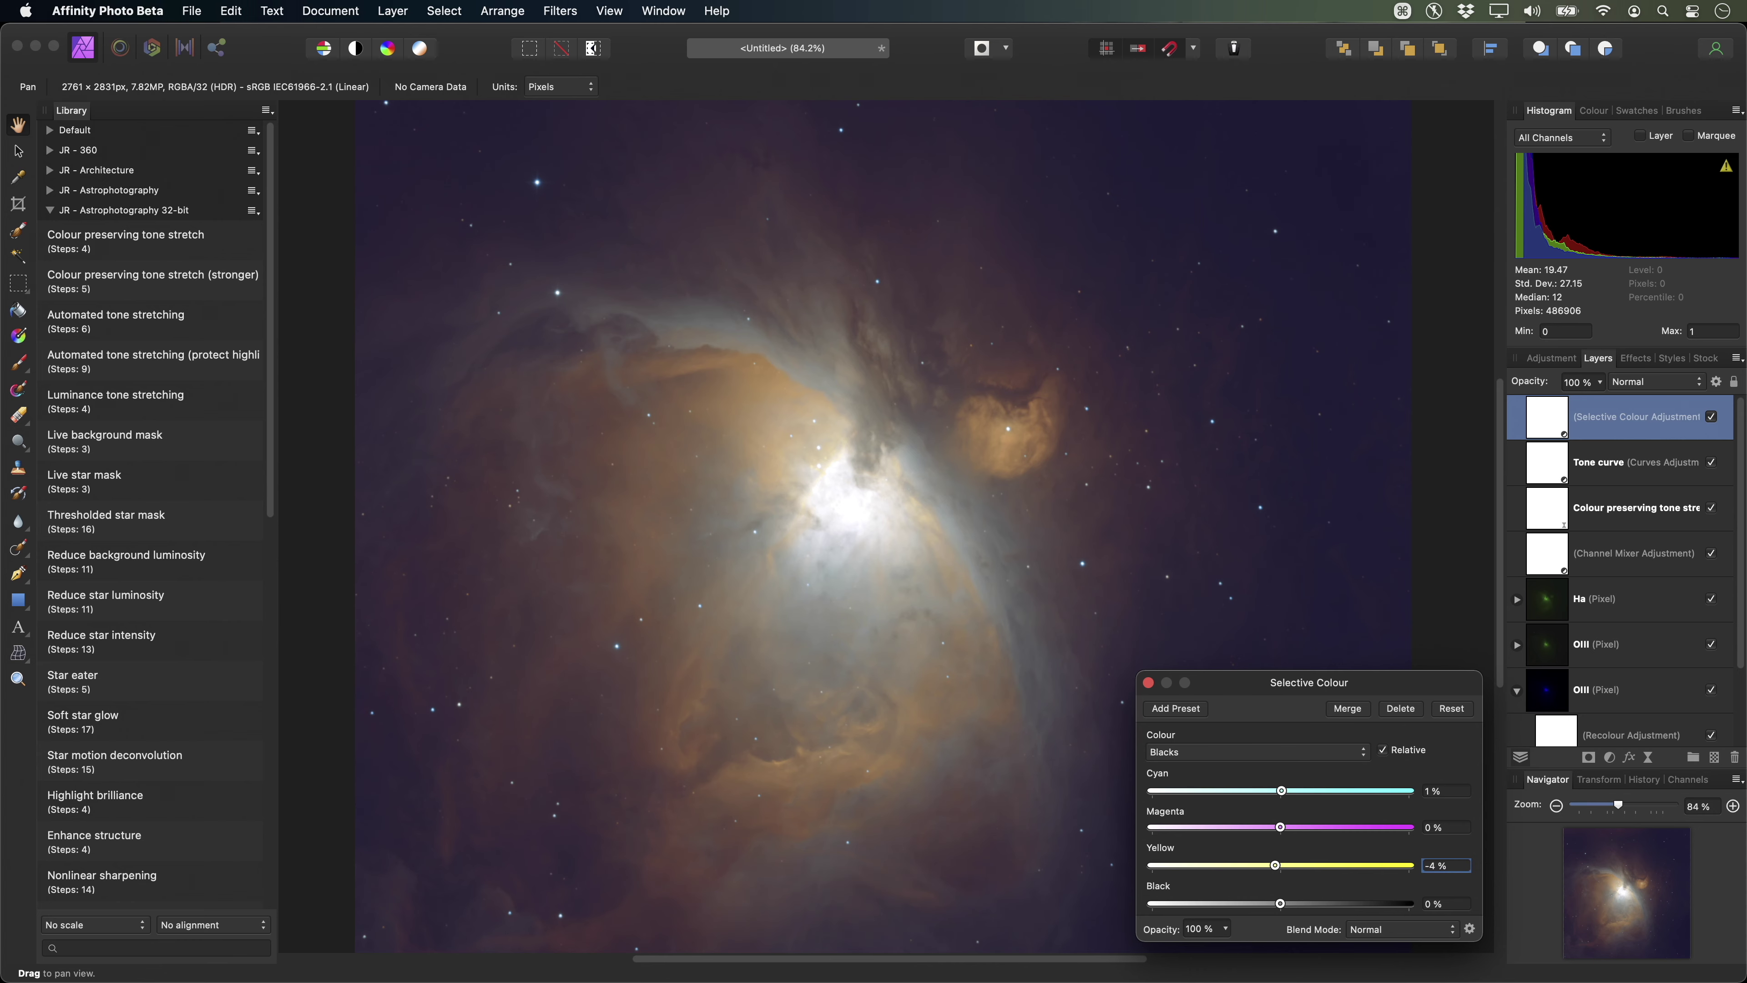
scroll(921, 613, down, 3)
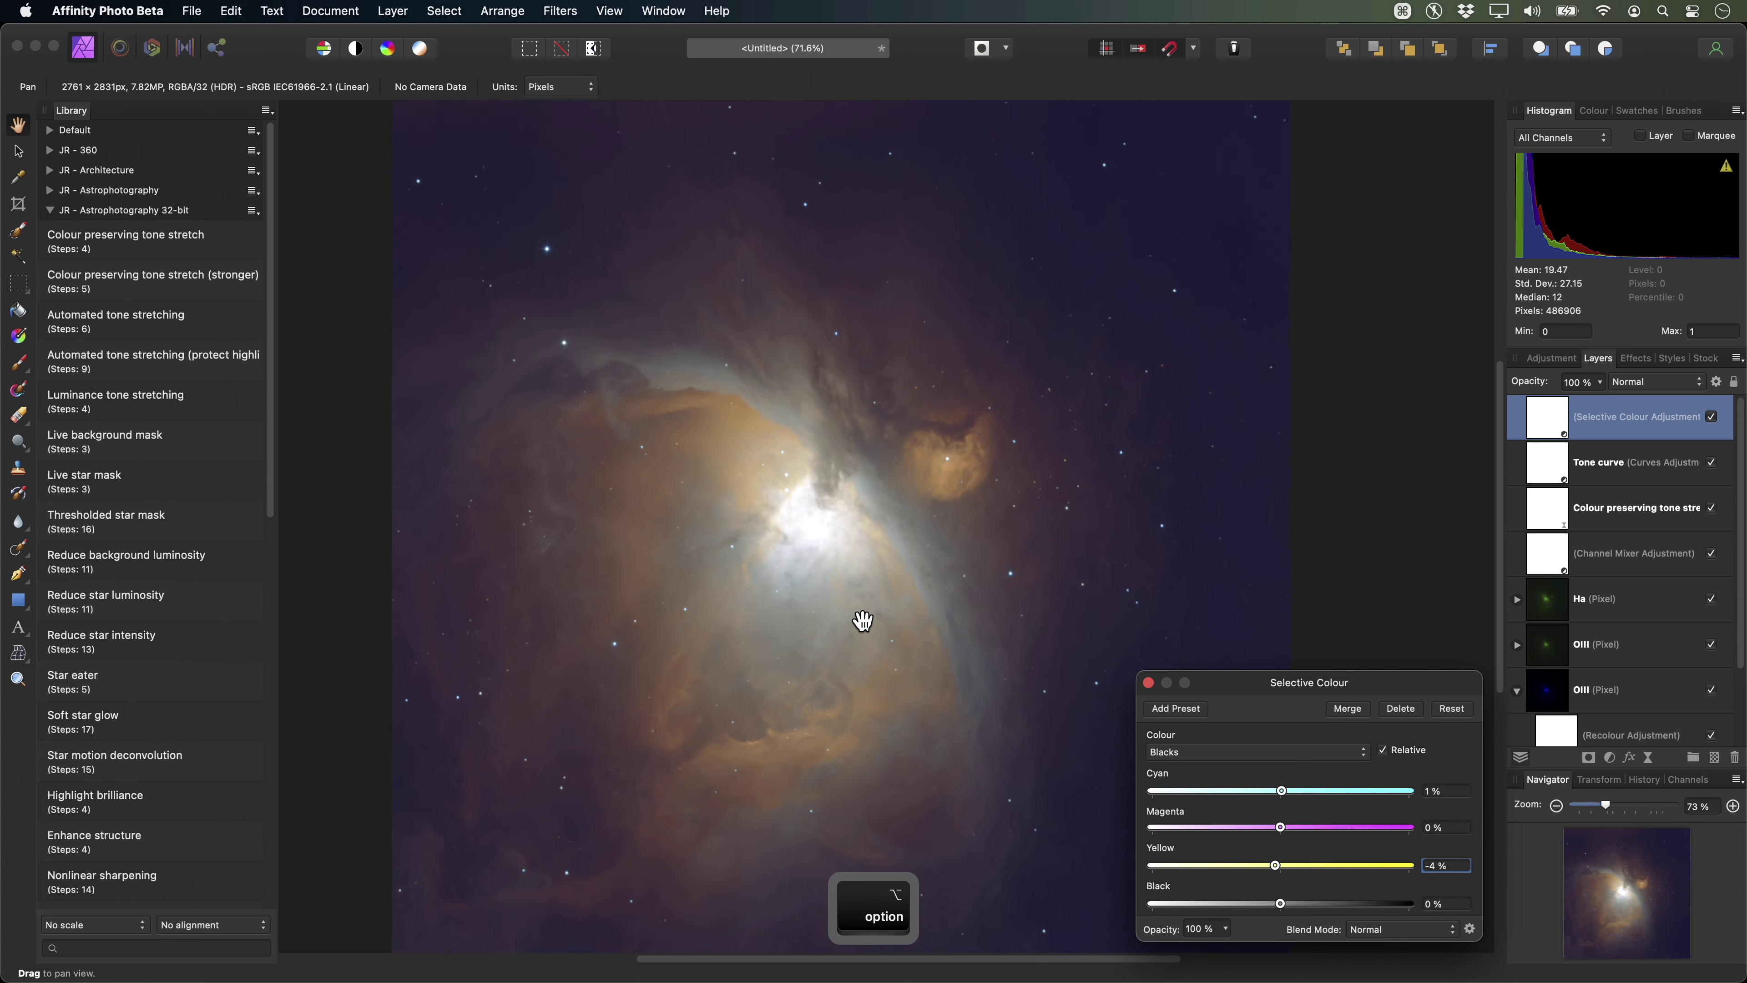
scroll(884, 607, down, 1)
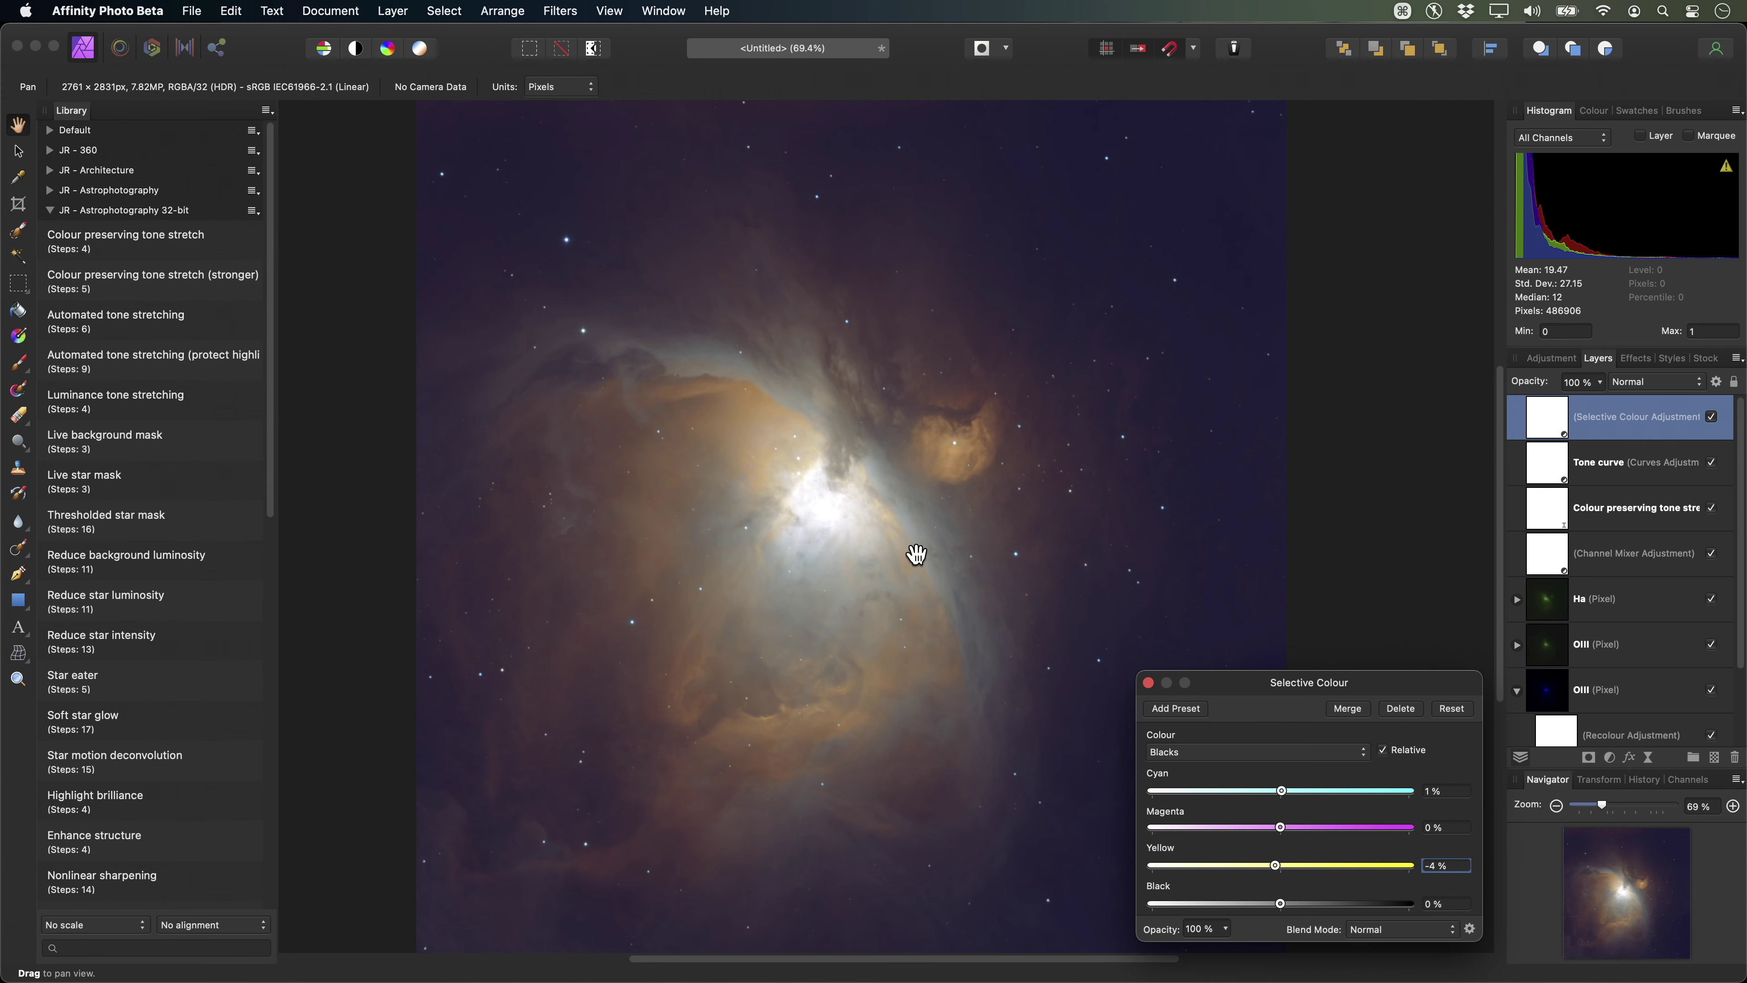
Add a Curves adjustment and shape an S-curve that darkens the shadows and lifts a point to about X 0.245, Y 0.355.
key(super)
key(super+m)
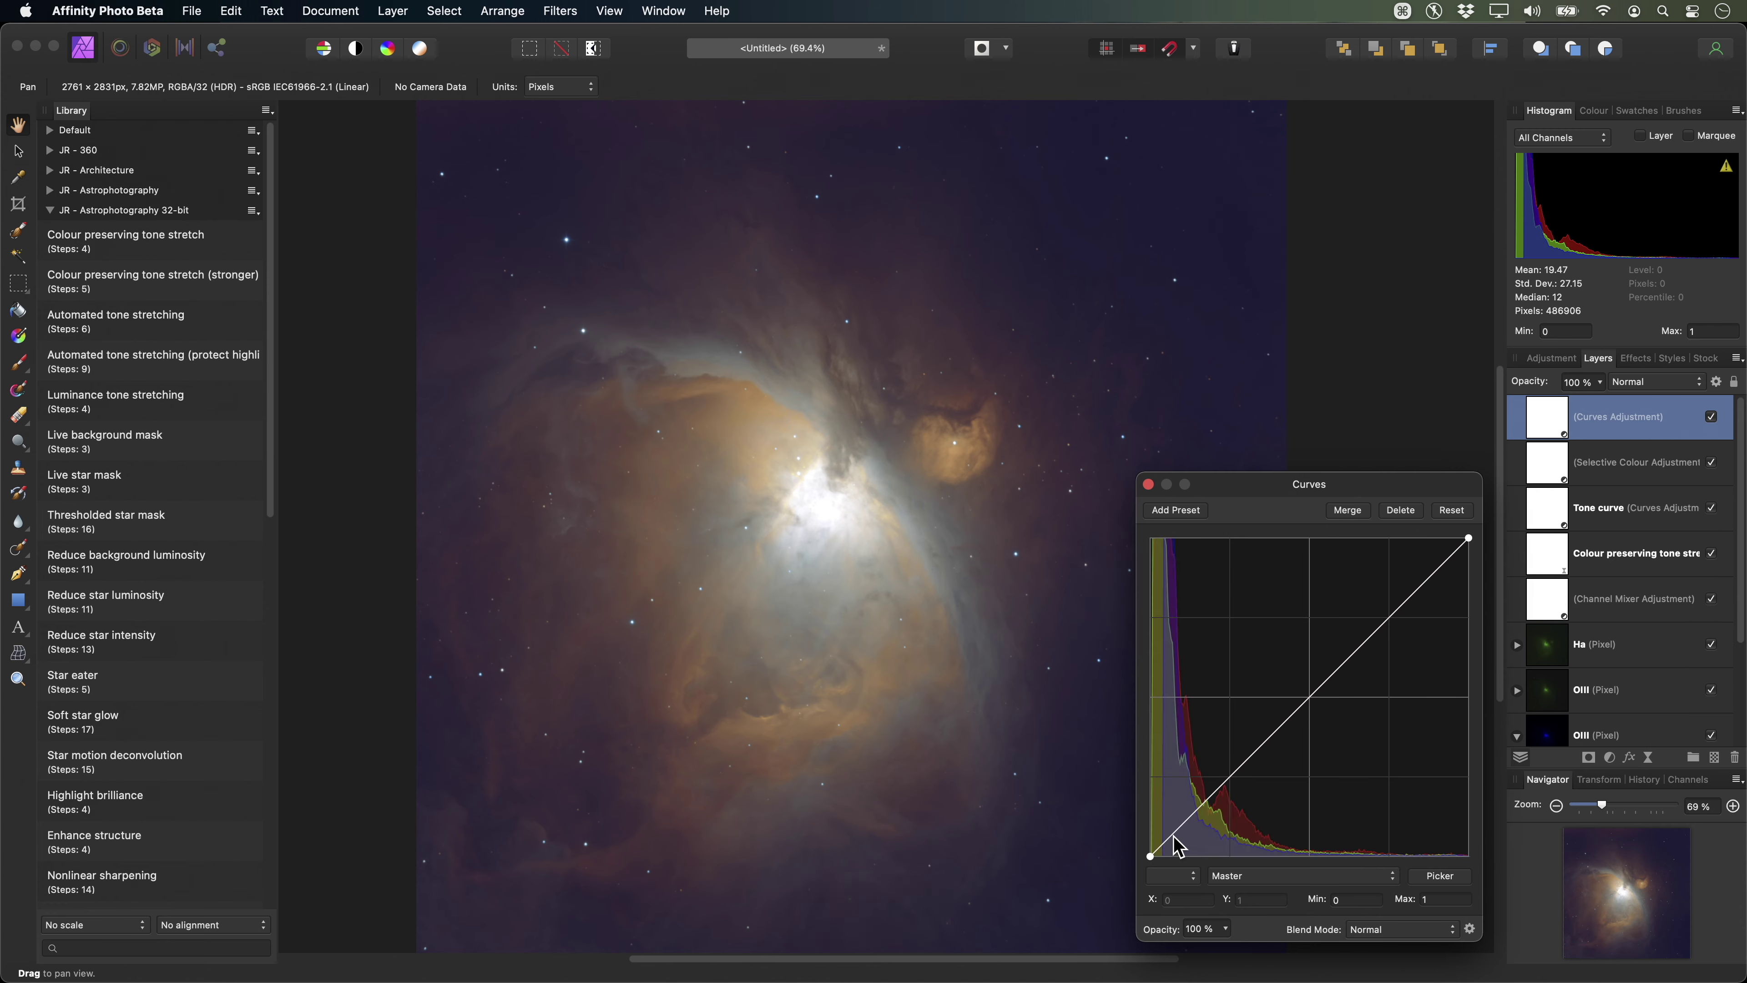
drag(1173, 836, 1229, 744)
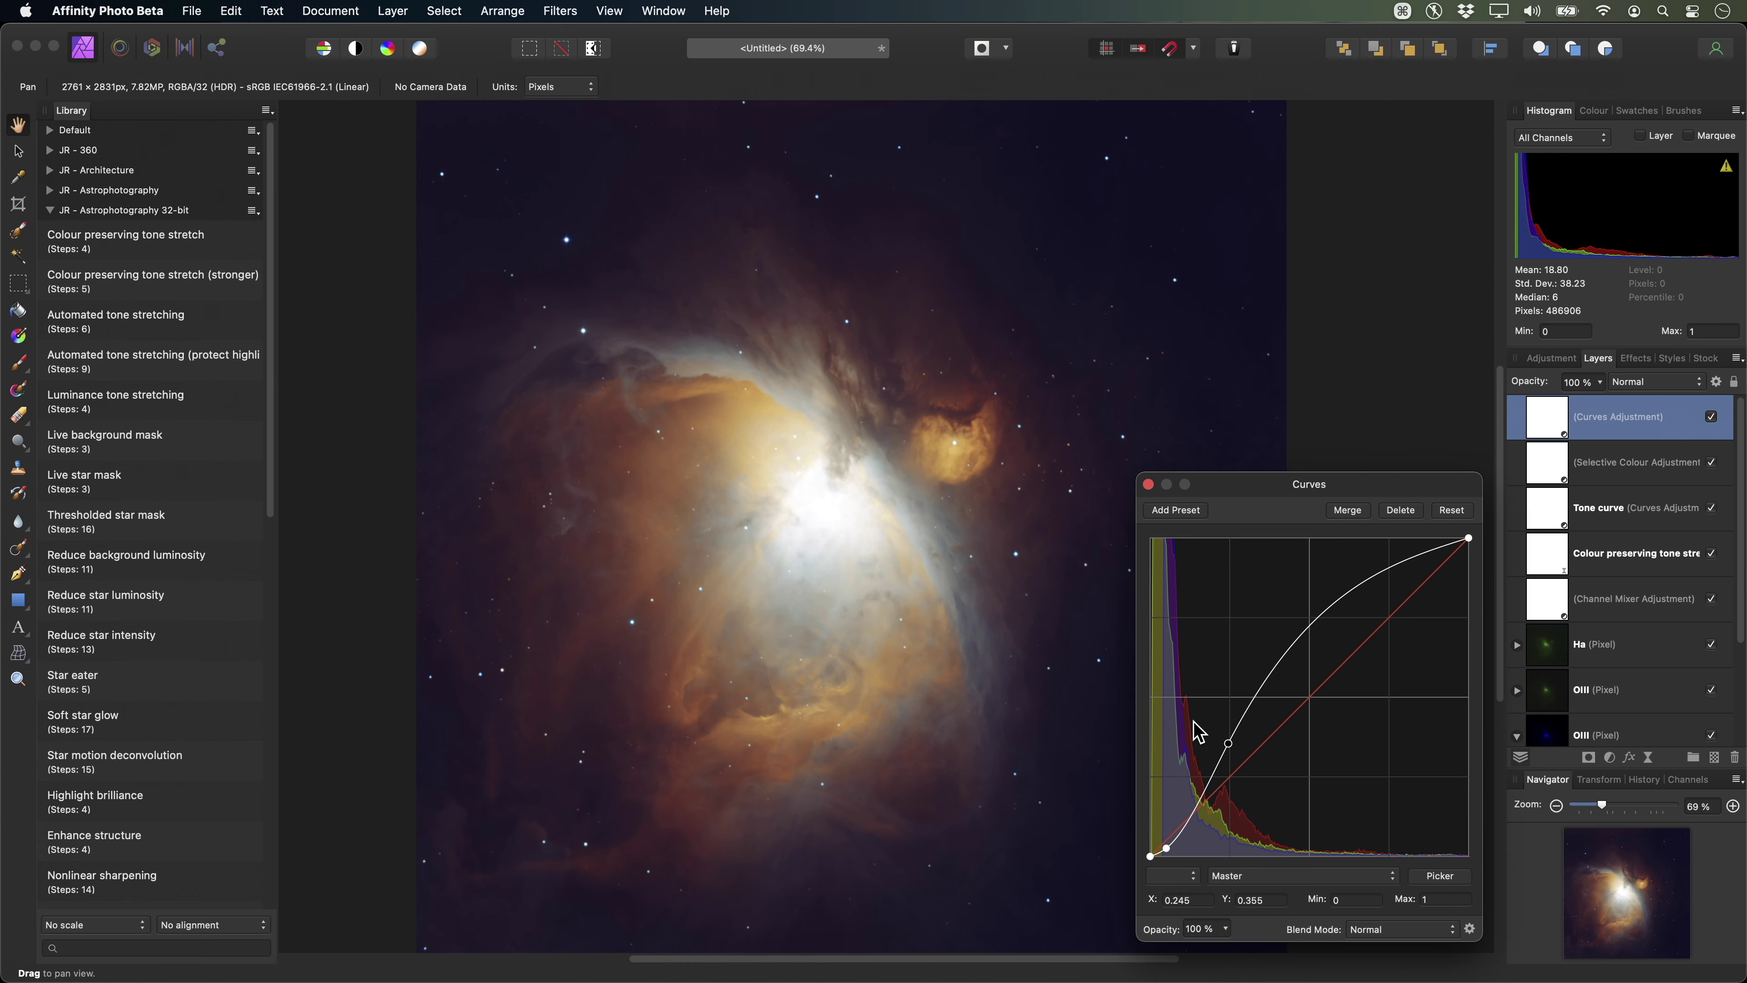
Add another point on the upper part of the master curve and lower it slightly to soften the highlights.
scroll(810, 539, up, 3)
scroll(874, 475, right, 3)
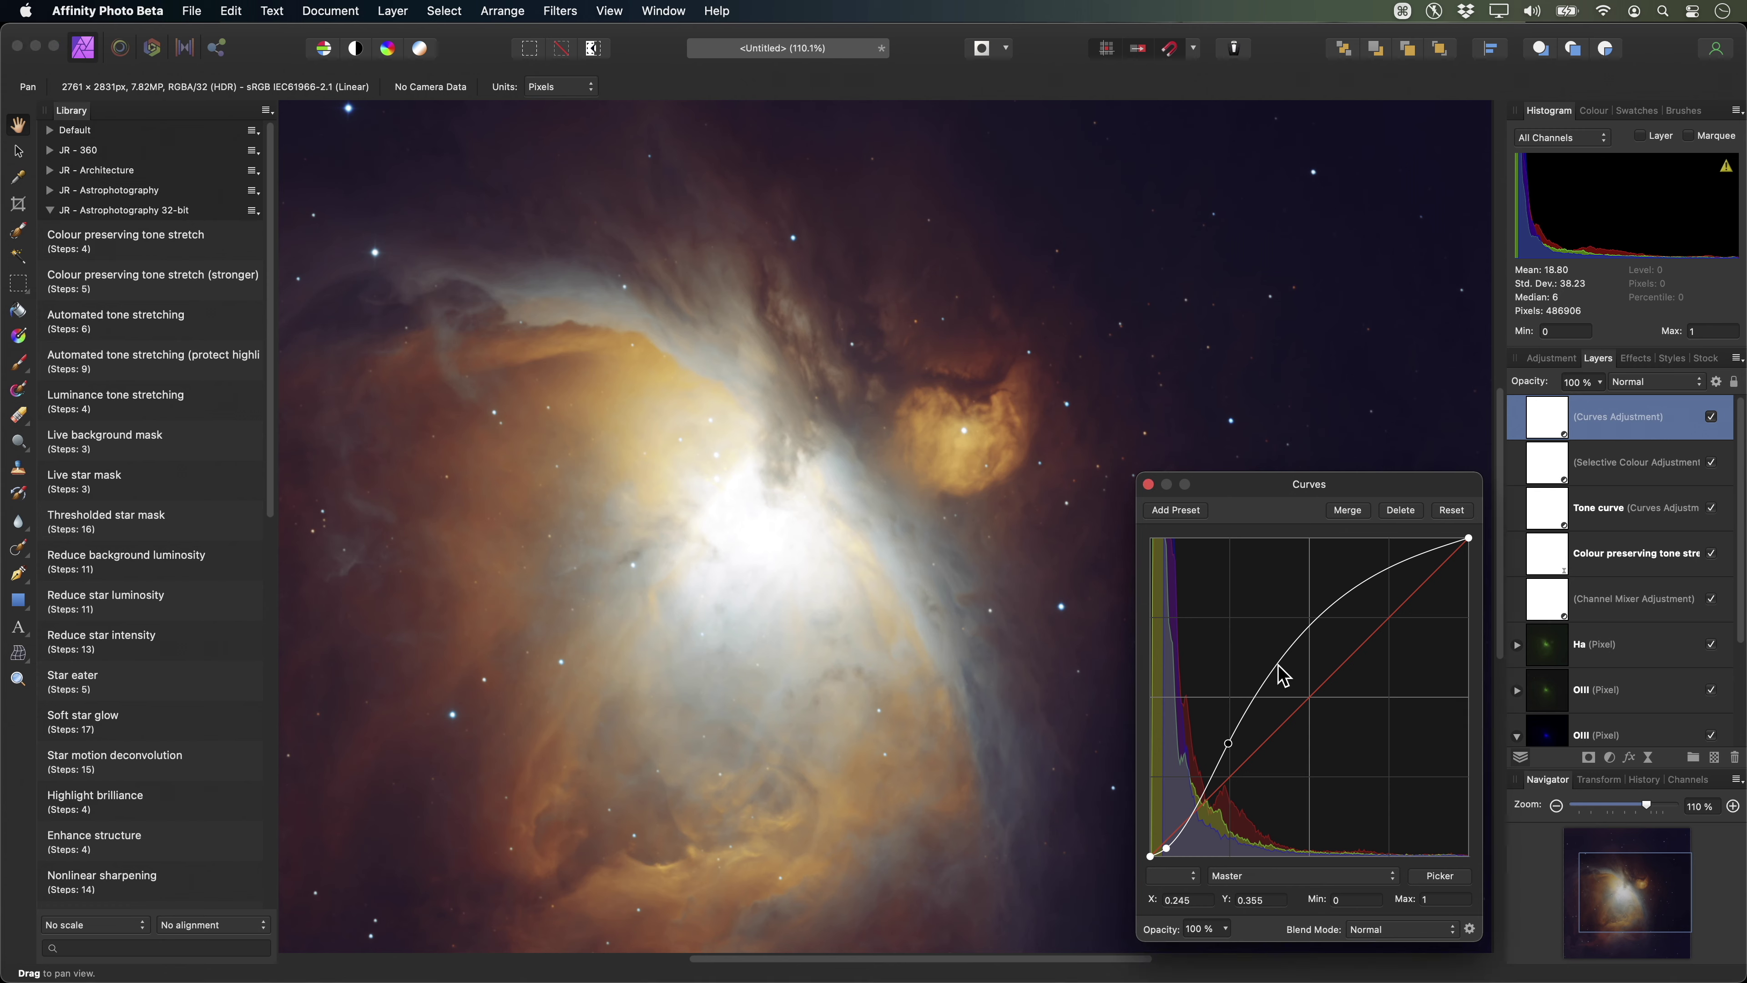
drag(1277, 665, 1312, 665)
click(1148, 484)
Mask the Curves adjustment over the bright nebula core with a black, 0% hardness Paint Brush about 1457 px wide.
scroll(917, 598, left, 3)
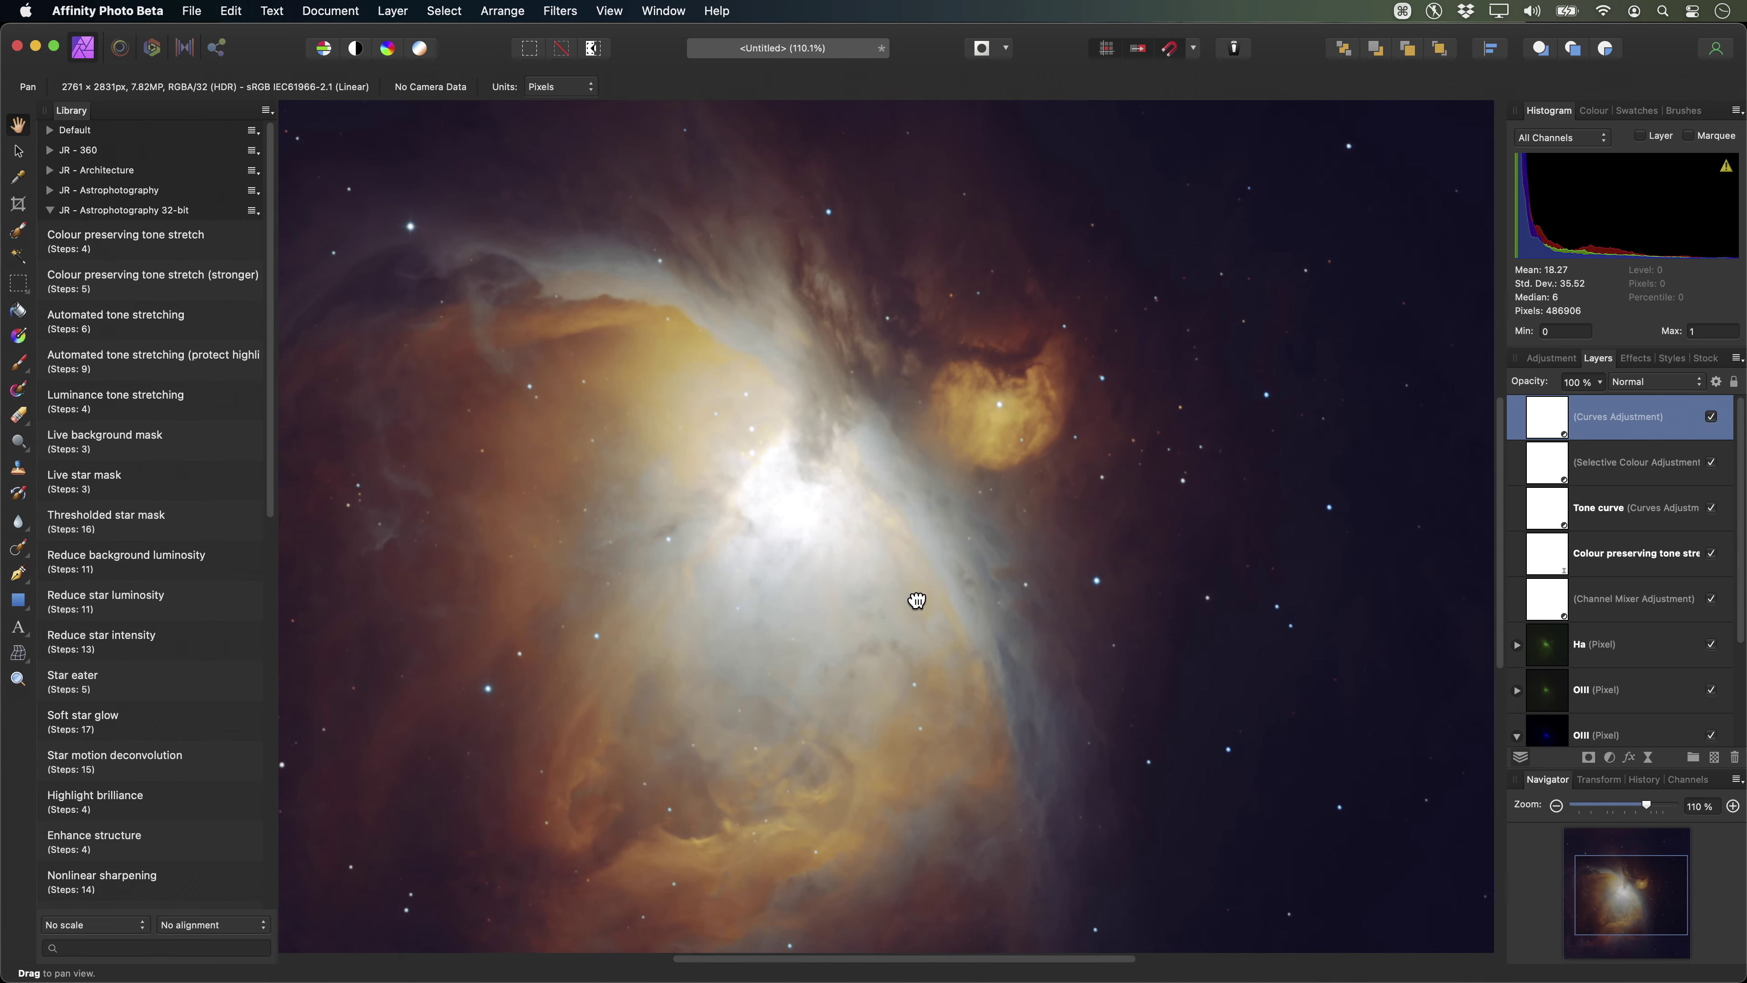
scroll(983, 597, down, 3)
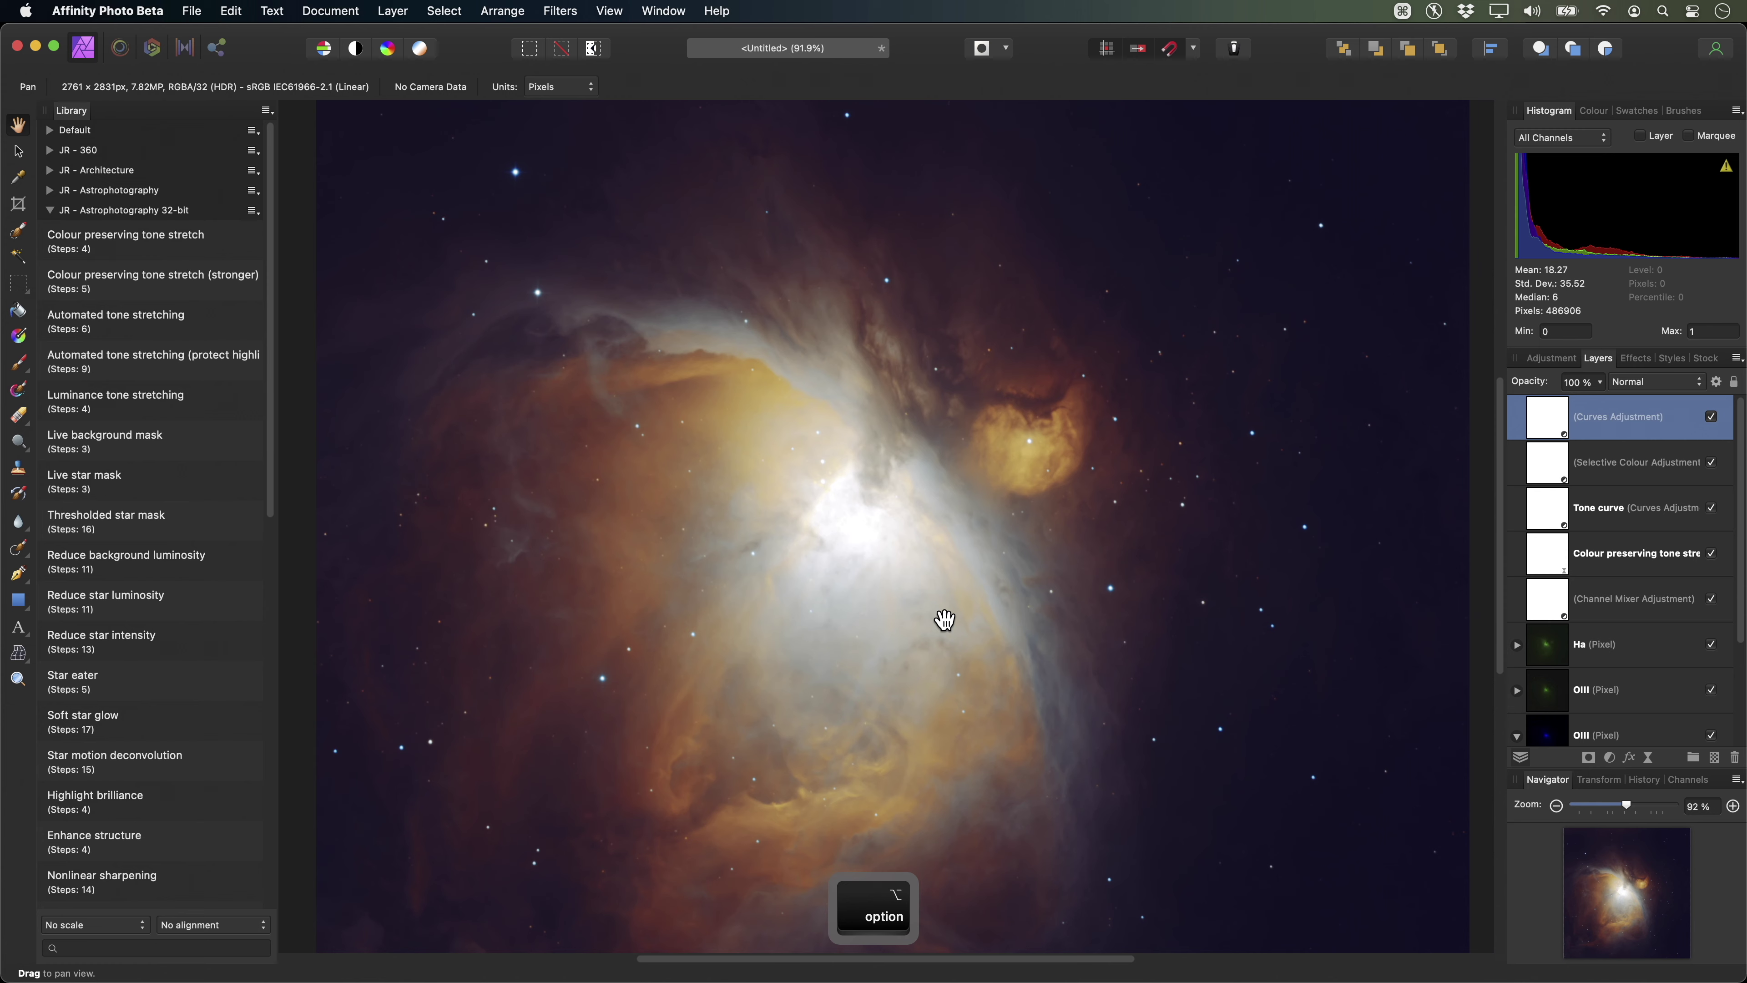
drag(18, 363, 146, 372)
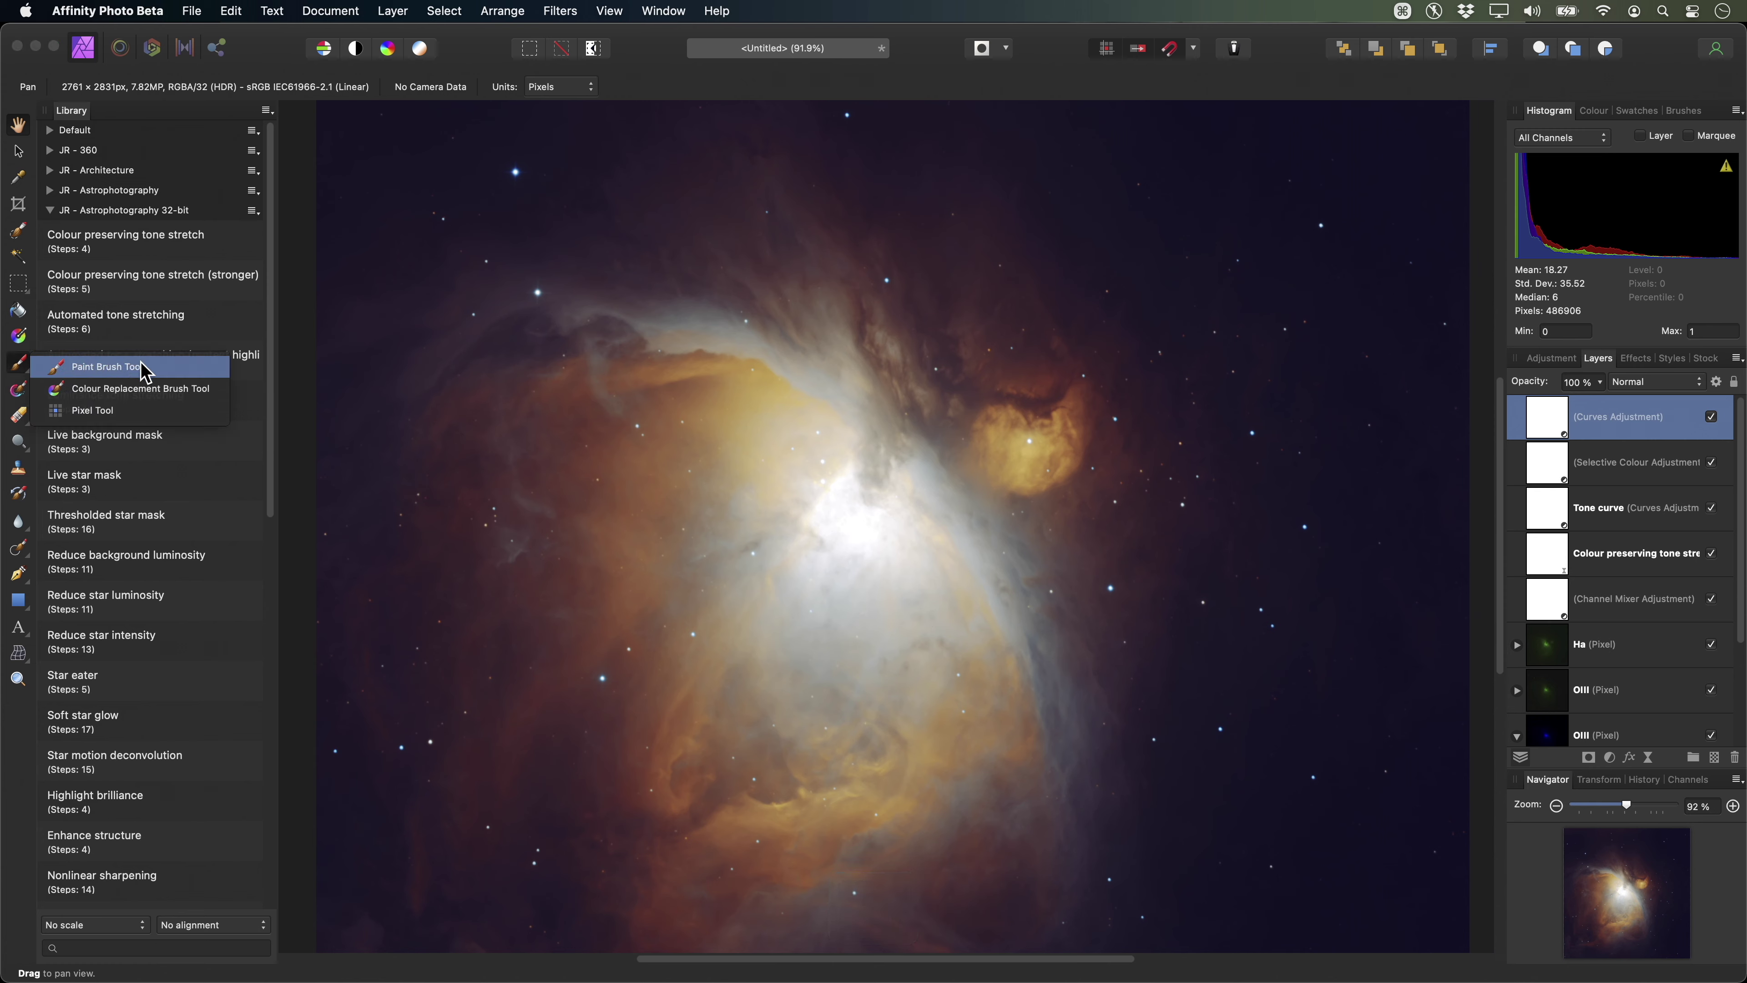
click(146, 372)
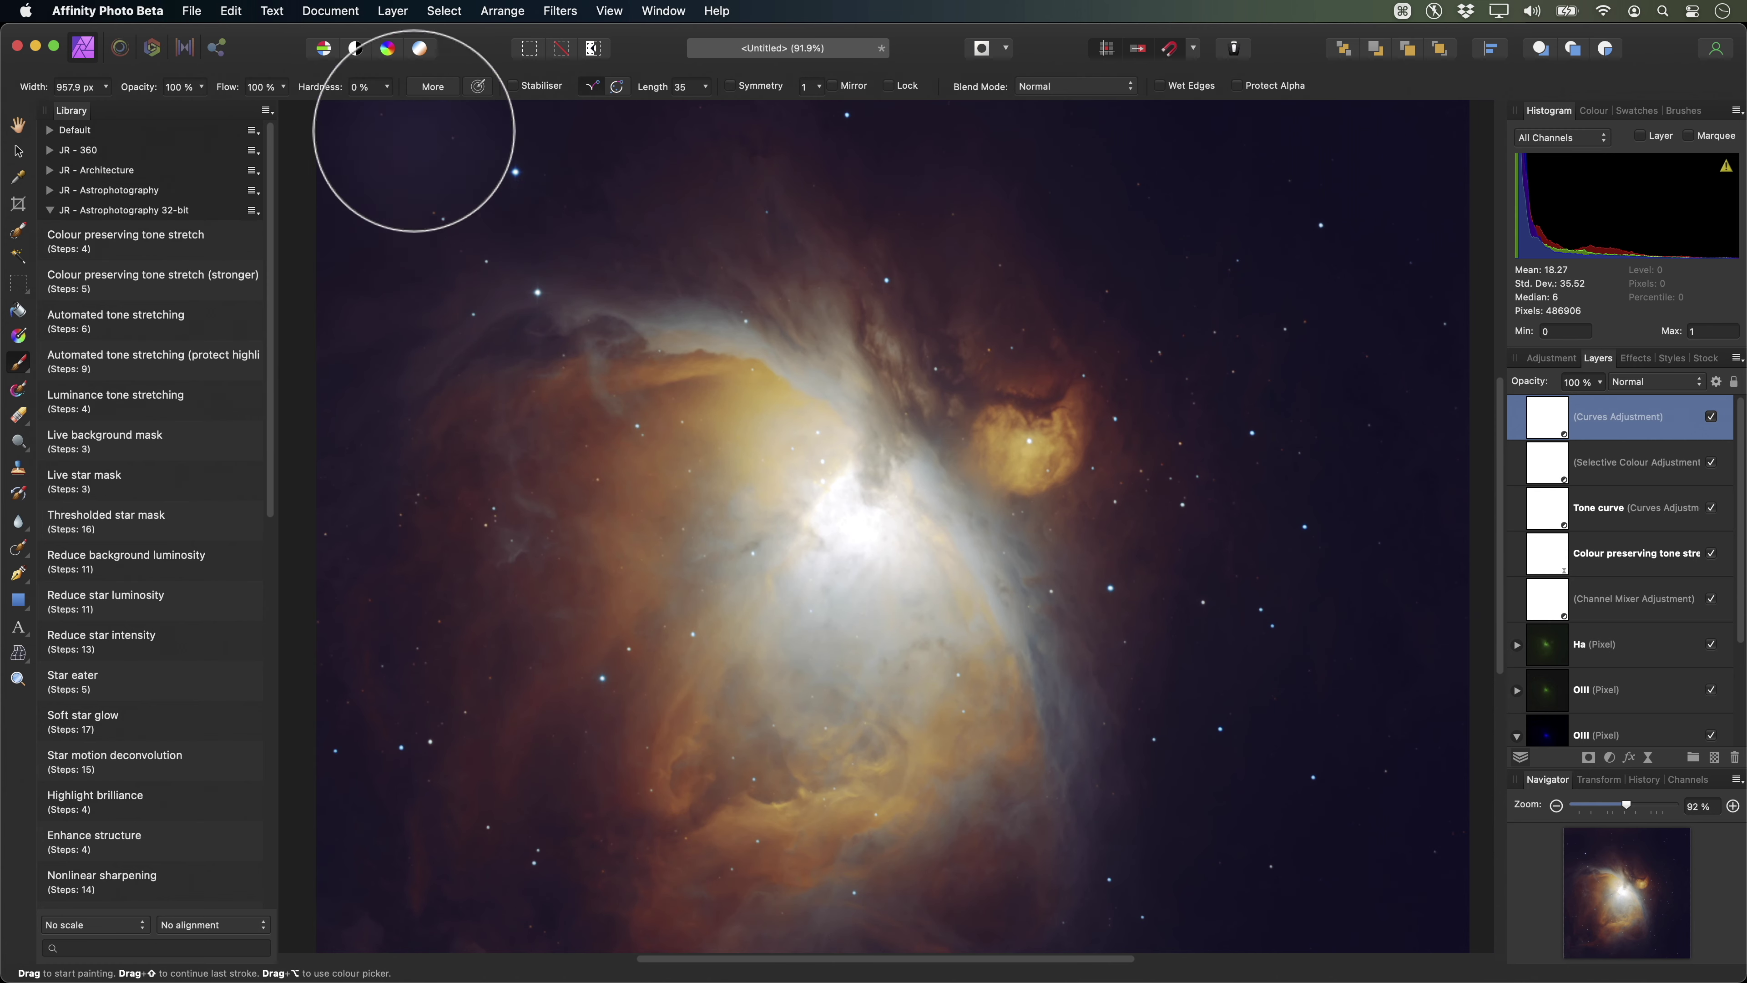
click(387, 87)
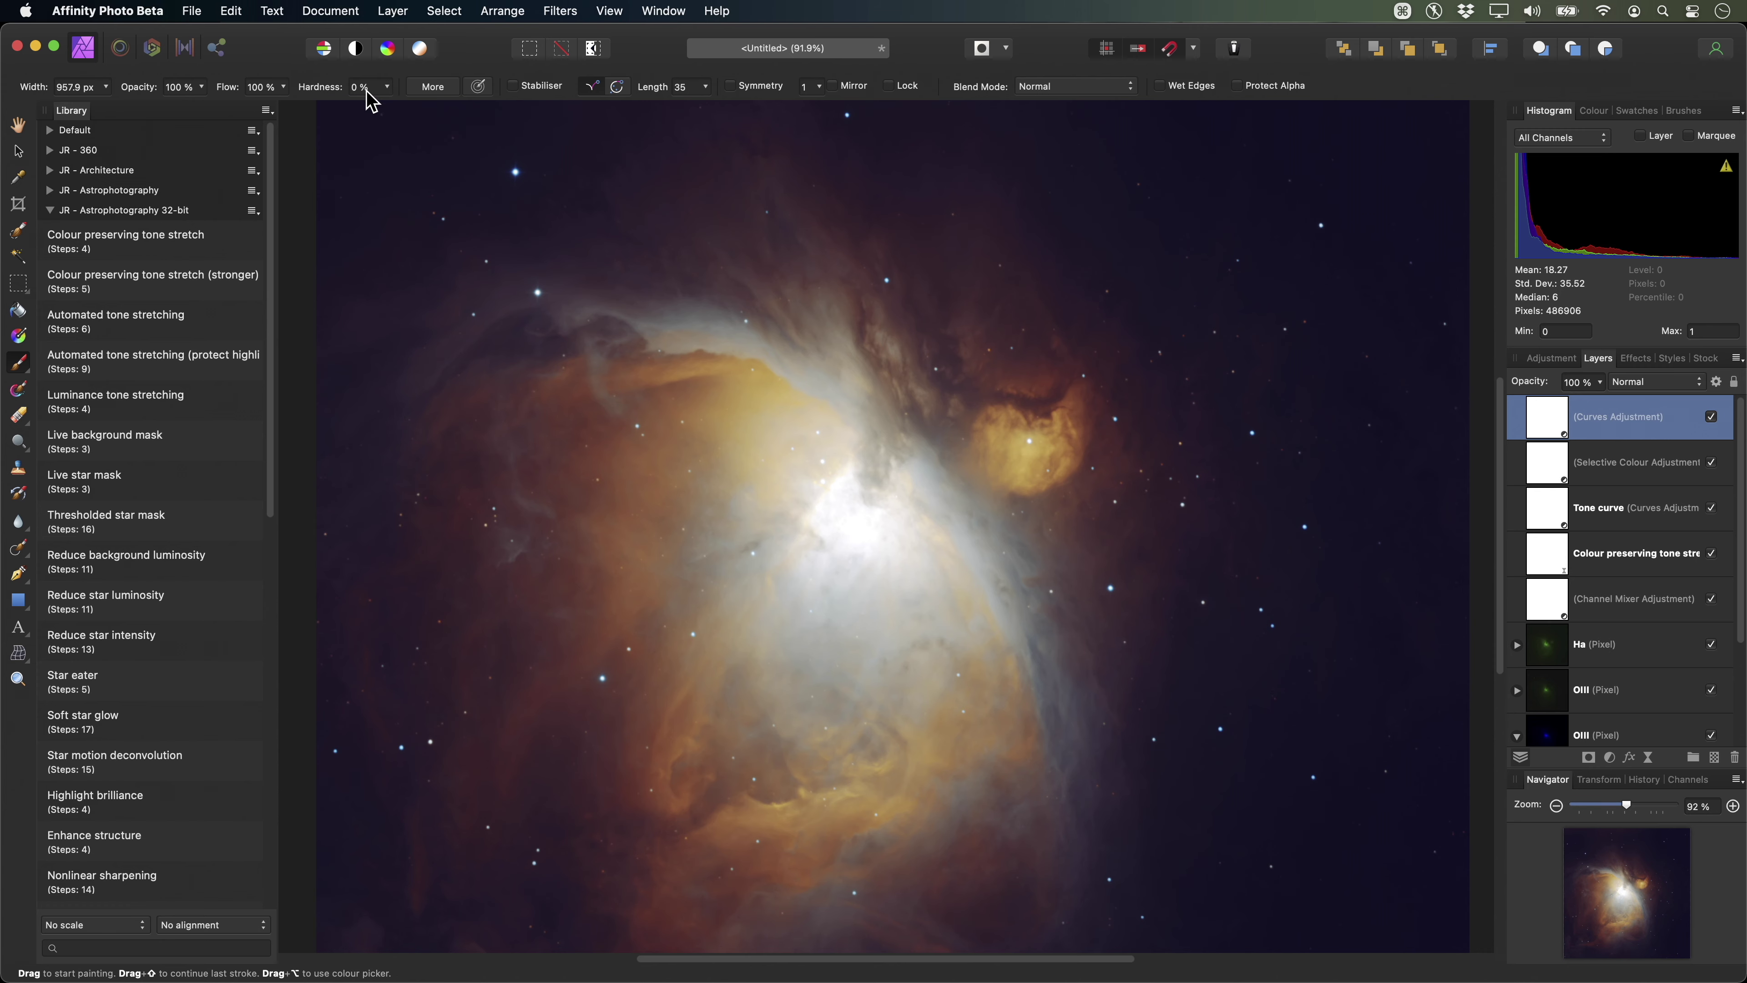
click(1594, 110)
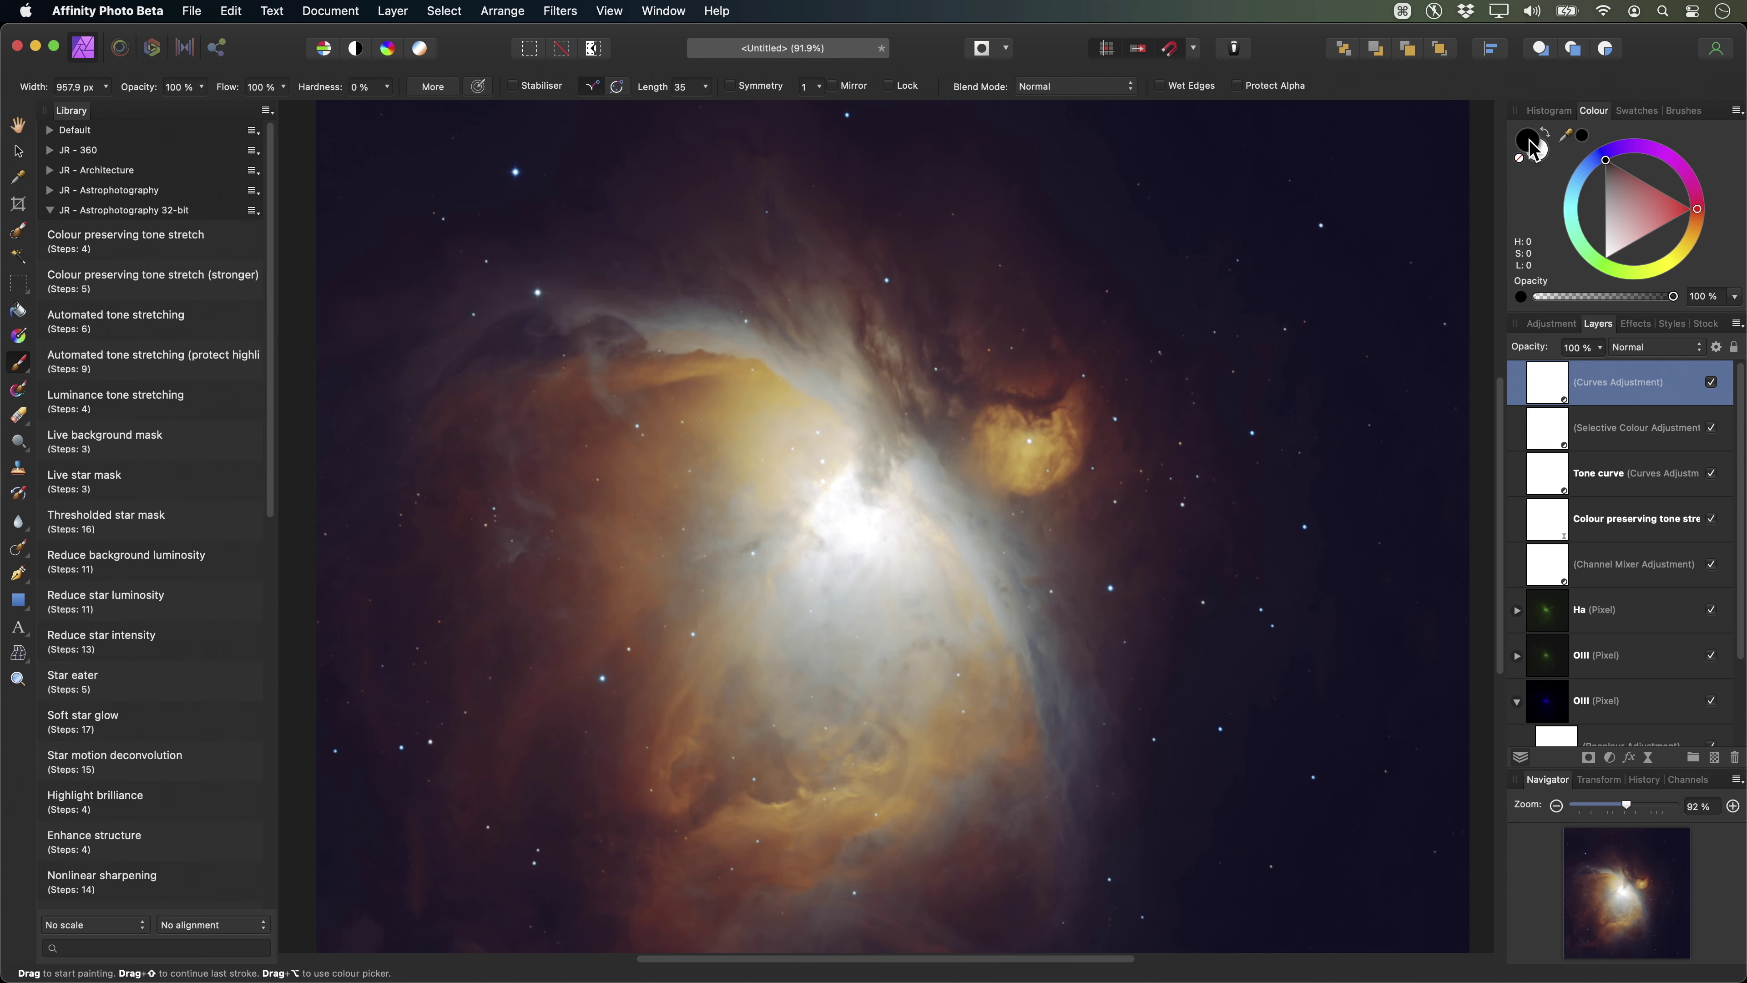
key(])
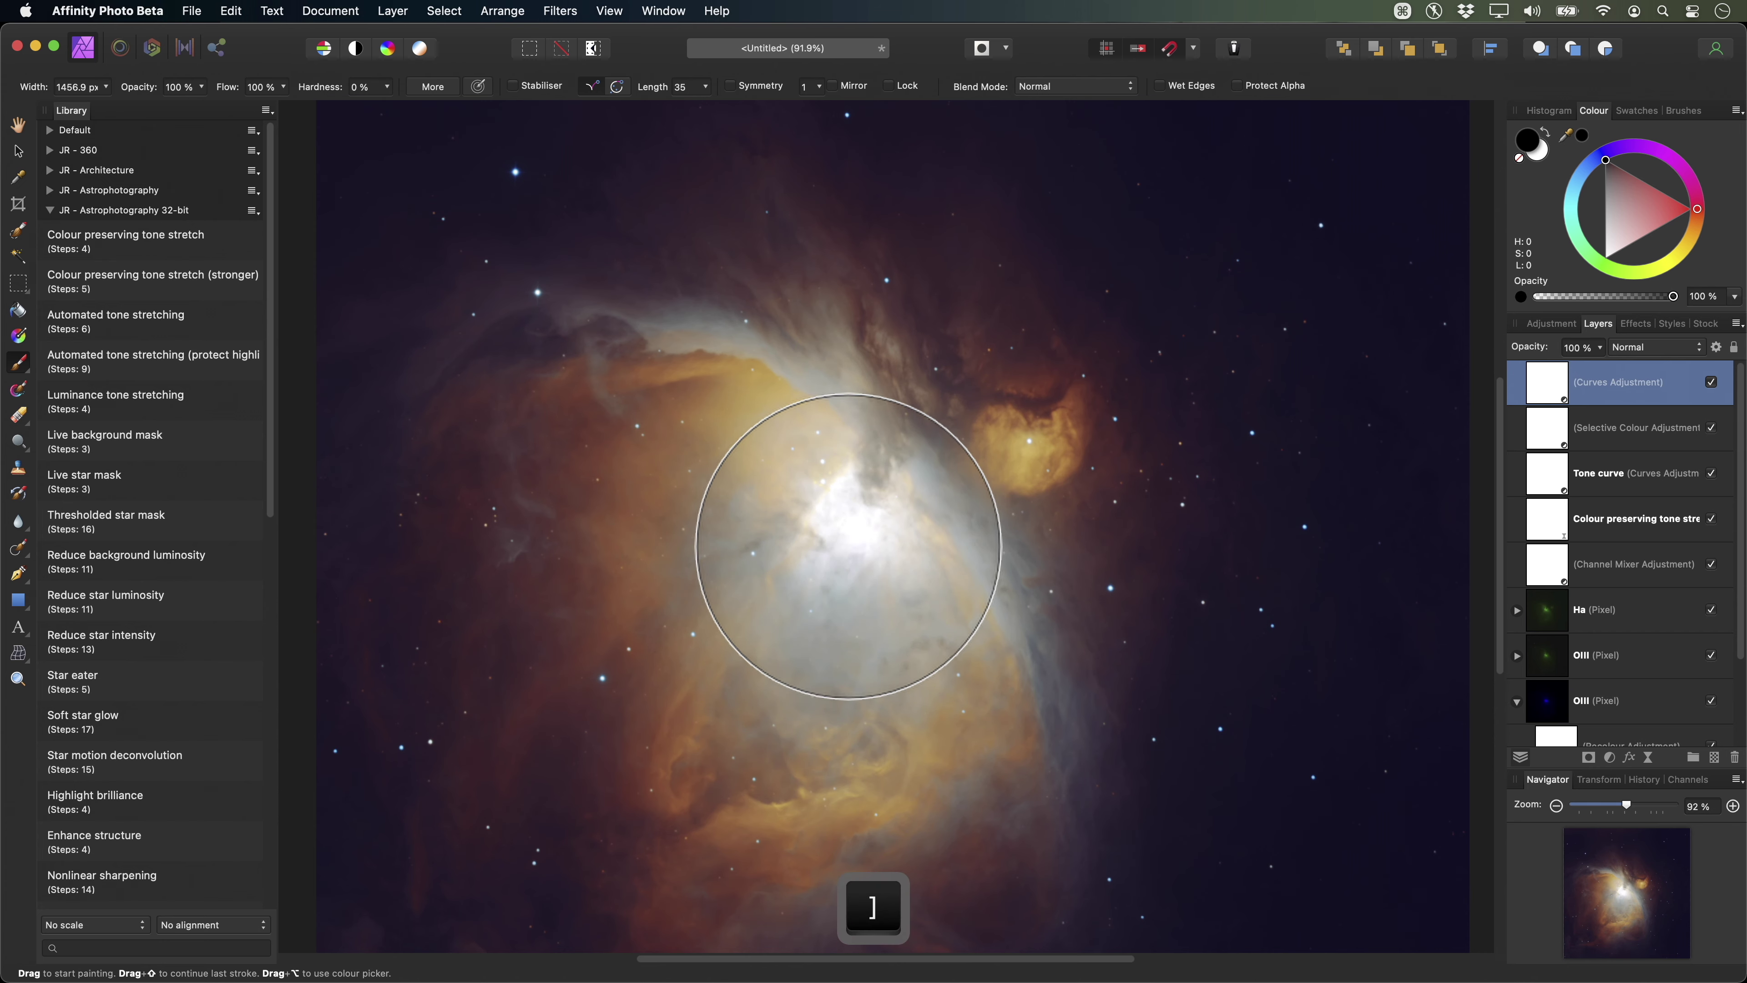
click(848, 545)
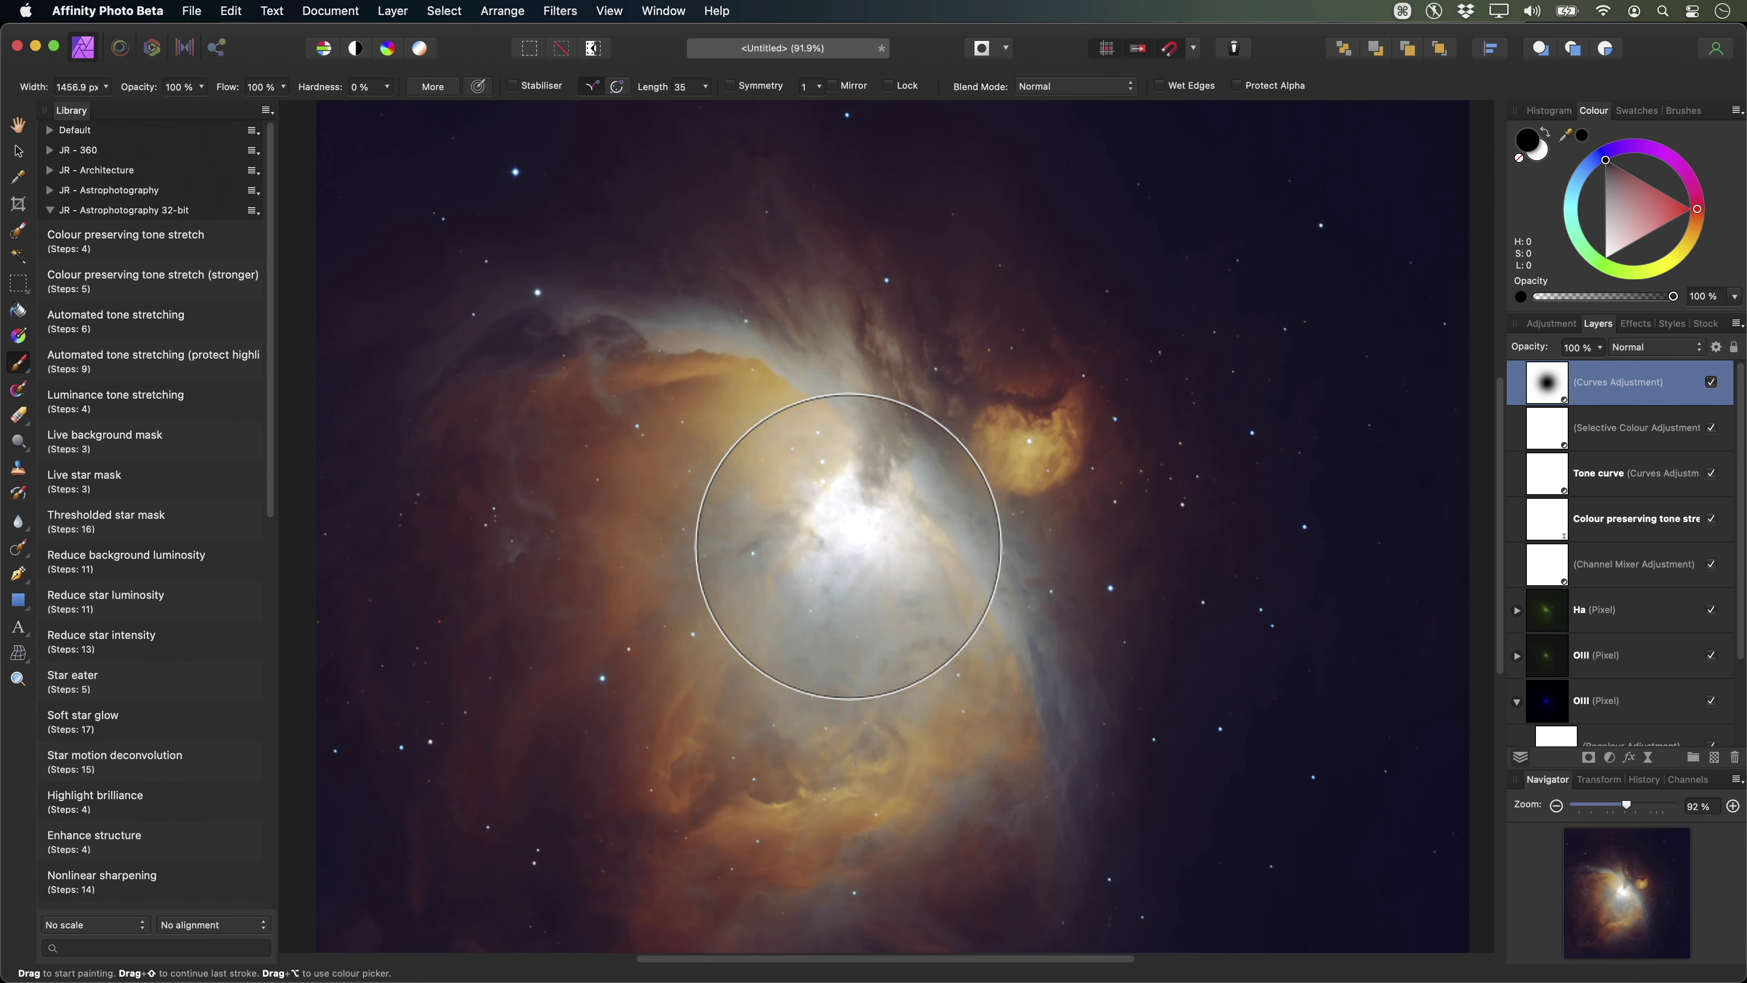
key(h)
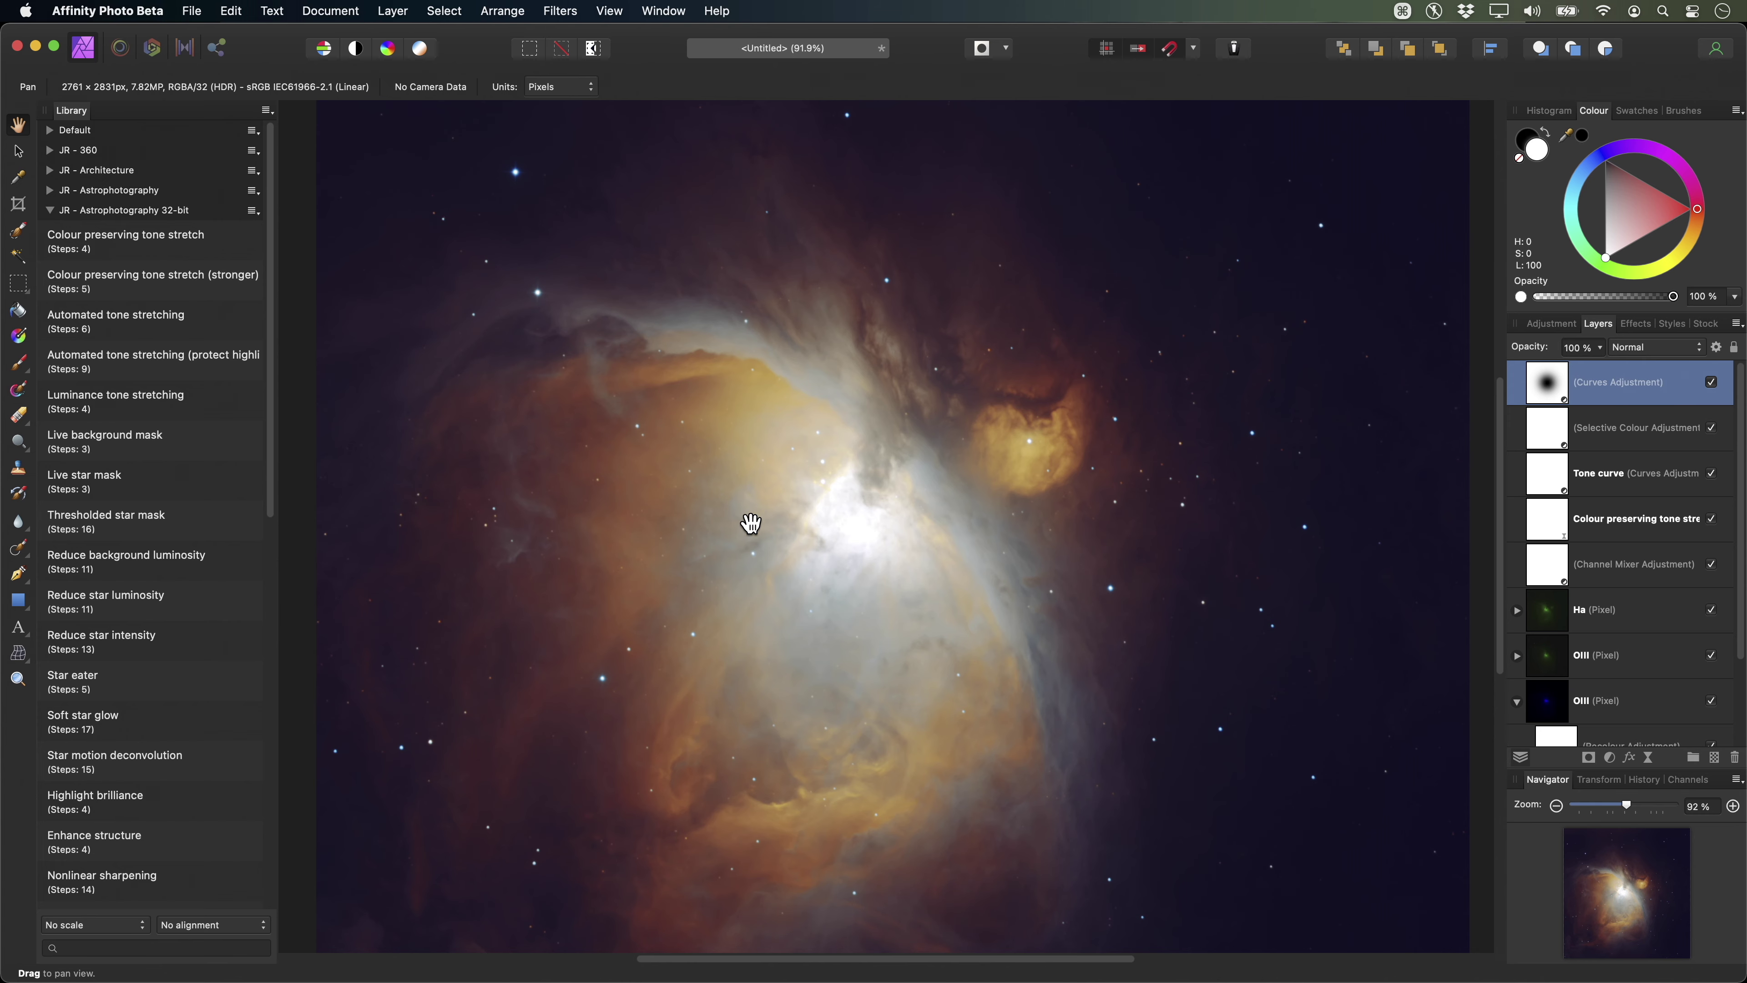
Compare the image with the masked Curves adjustment hidden and shown.
click(1711, 382)
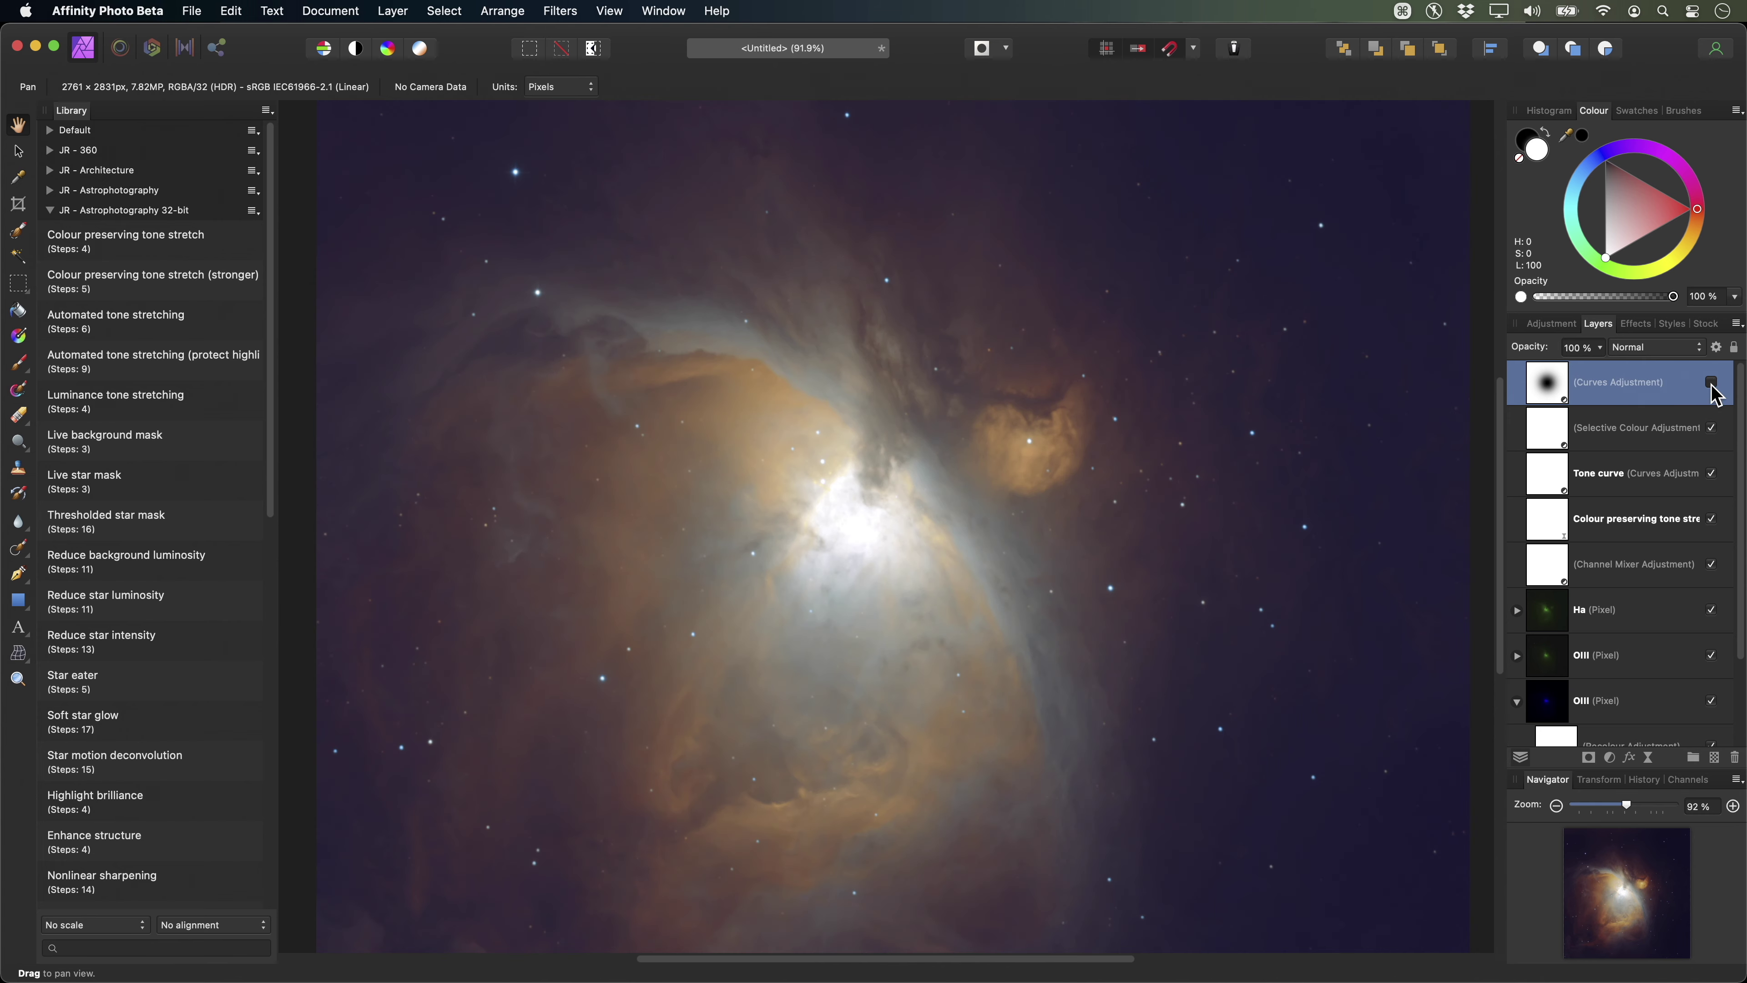
click(1712, 382)
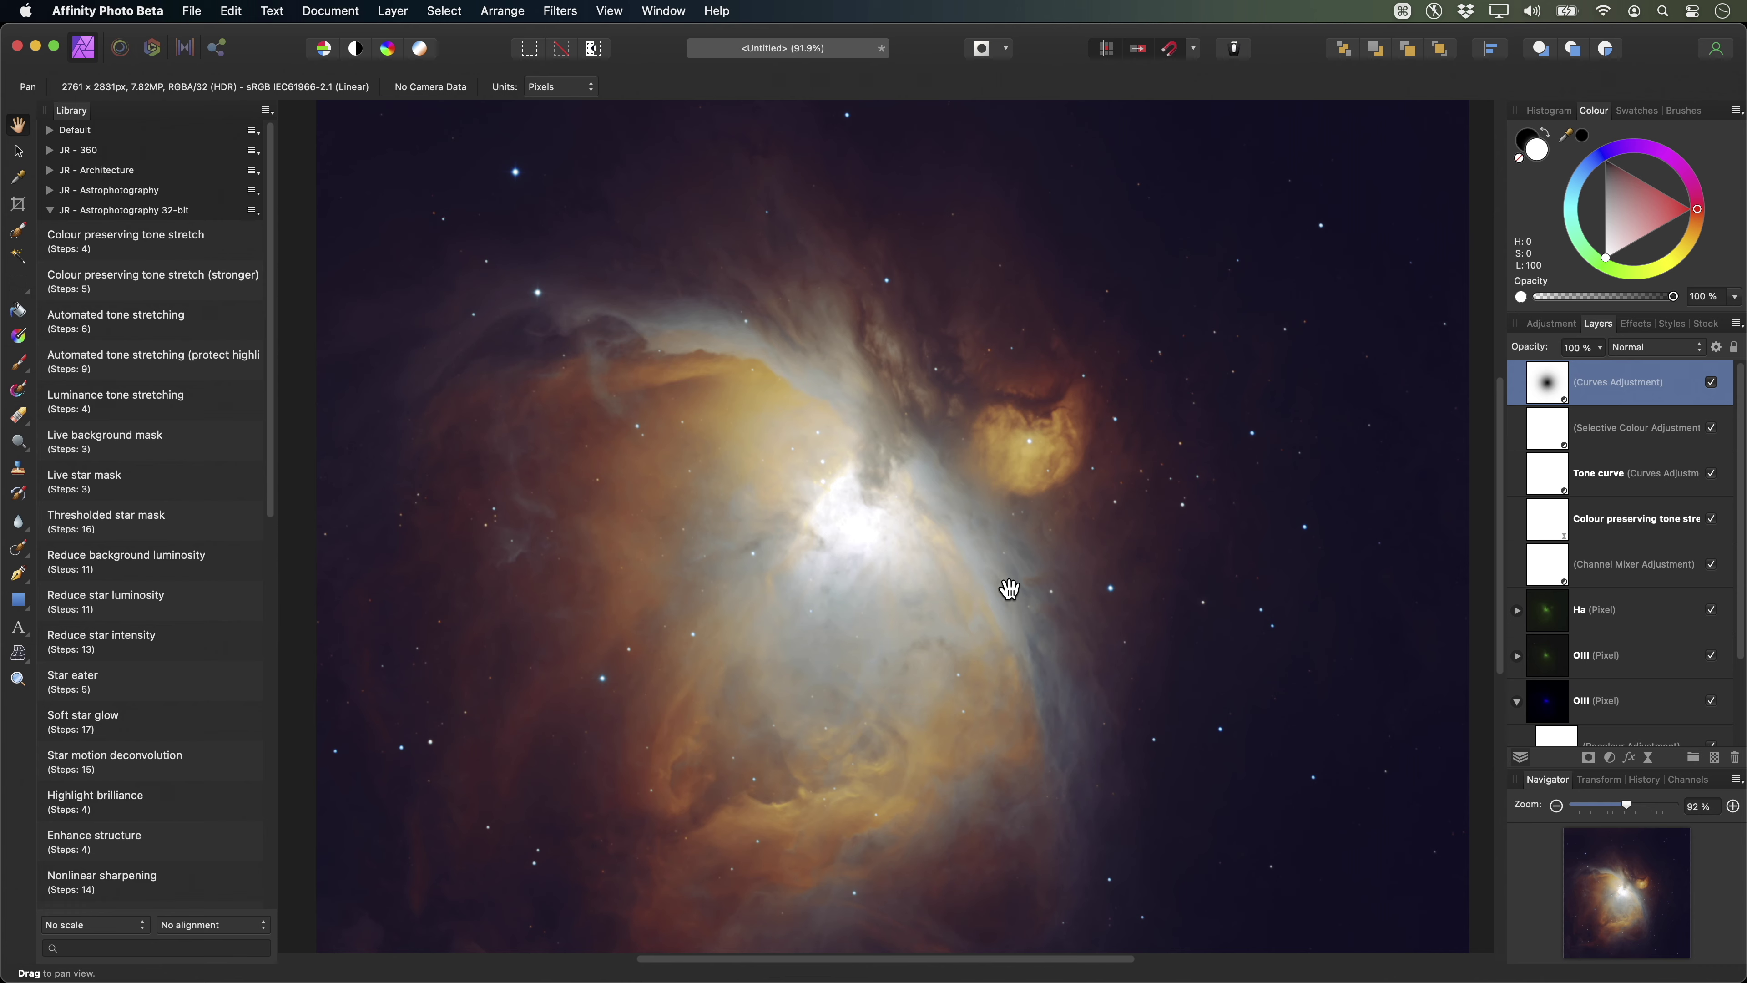
Add an HSL adjustment and set the luminosity shift of the yellows to 56%.
key(super)
key(super+u)
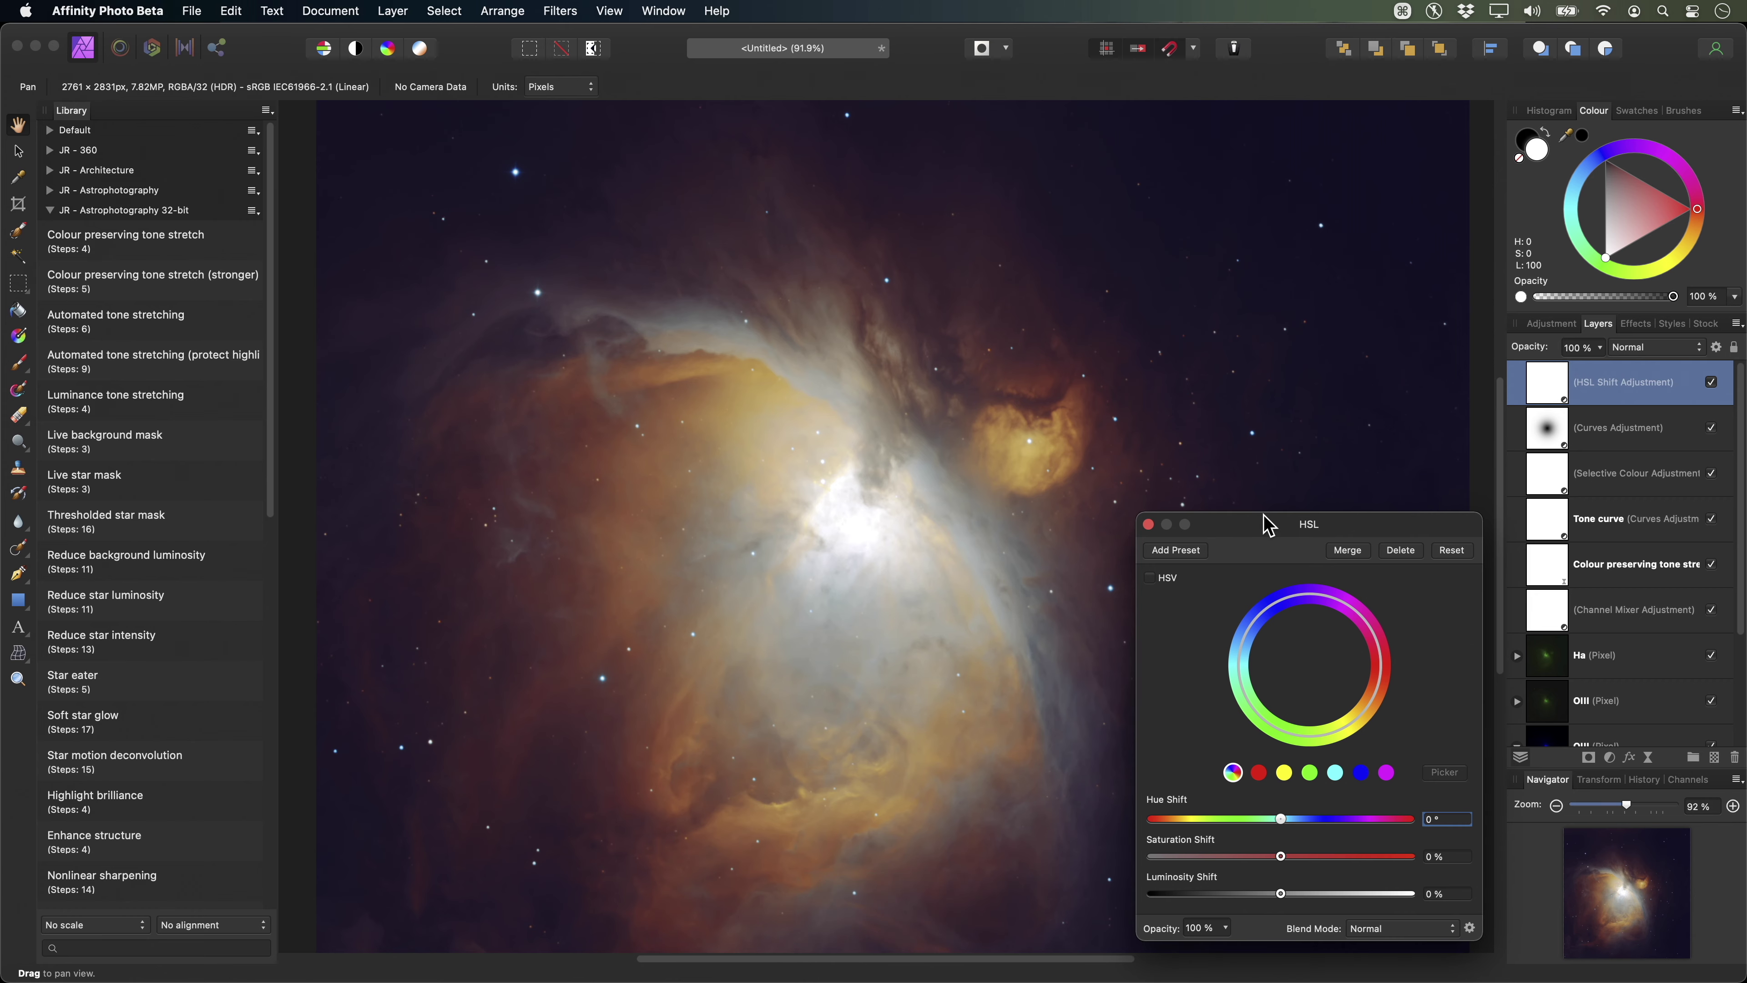
drag(1263, 520, 1256, 172)
alt+scroll(805, 556, up, 3)
scroll(805, 556, right, 3)
scroll(805, 556, down, 2)
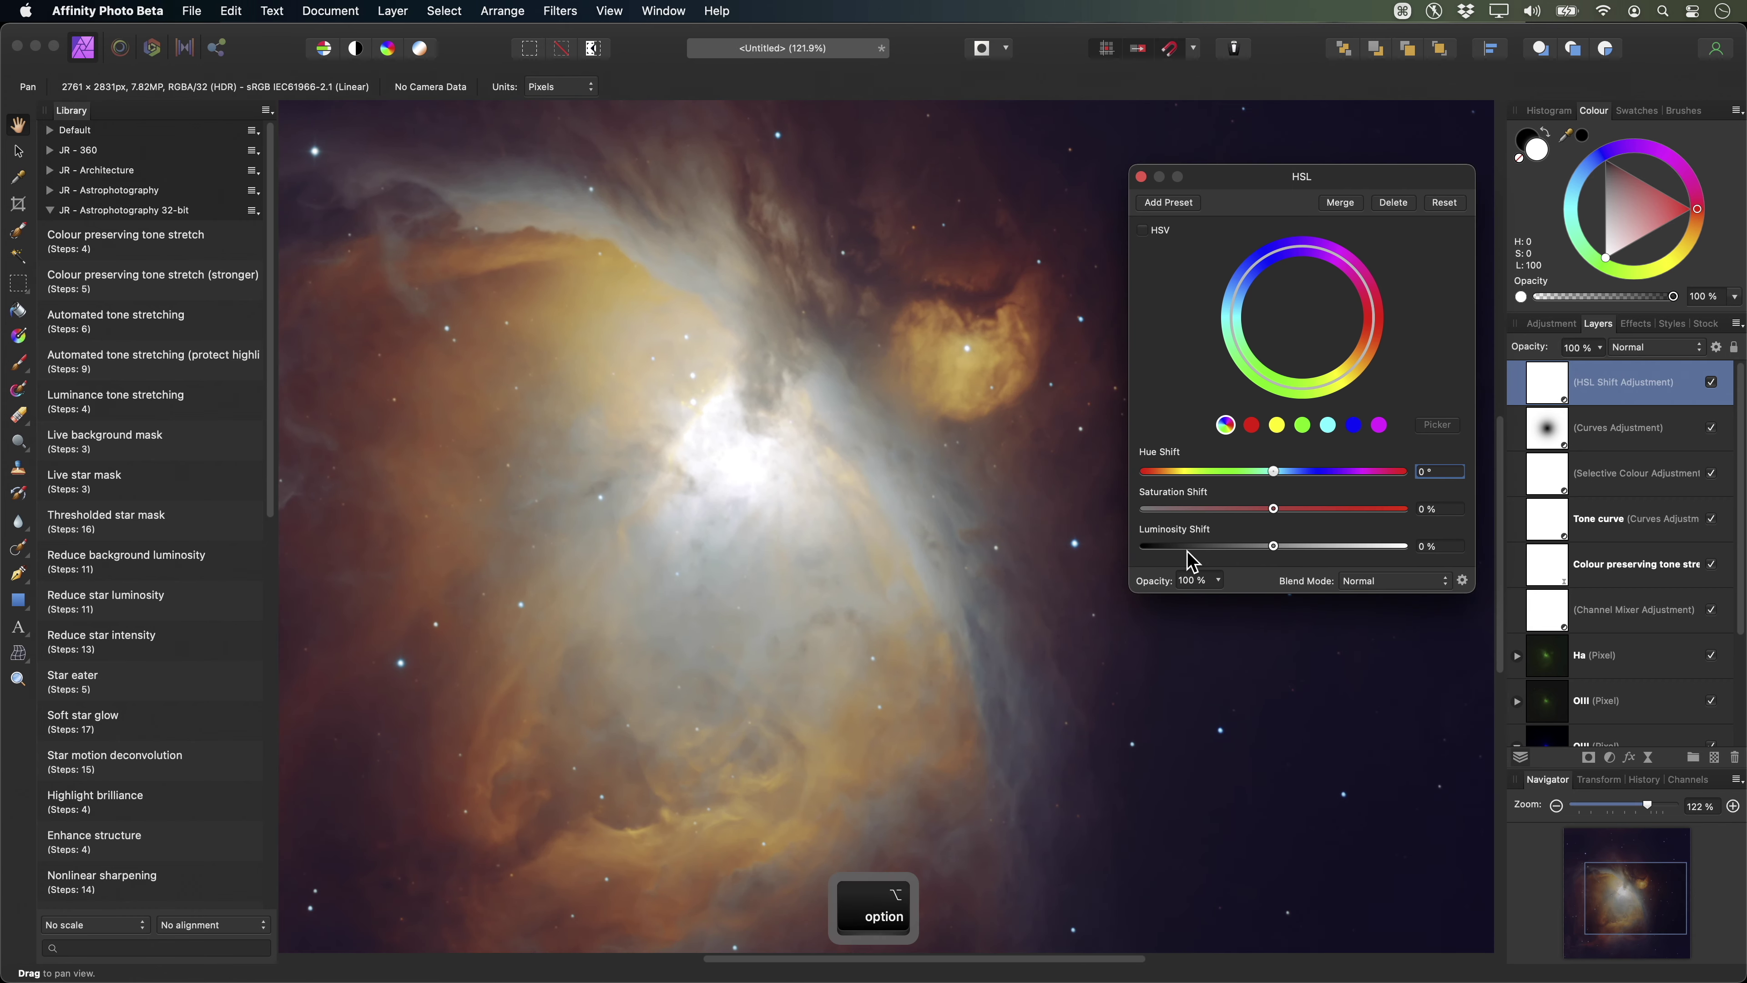
click(1278, 425)
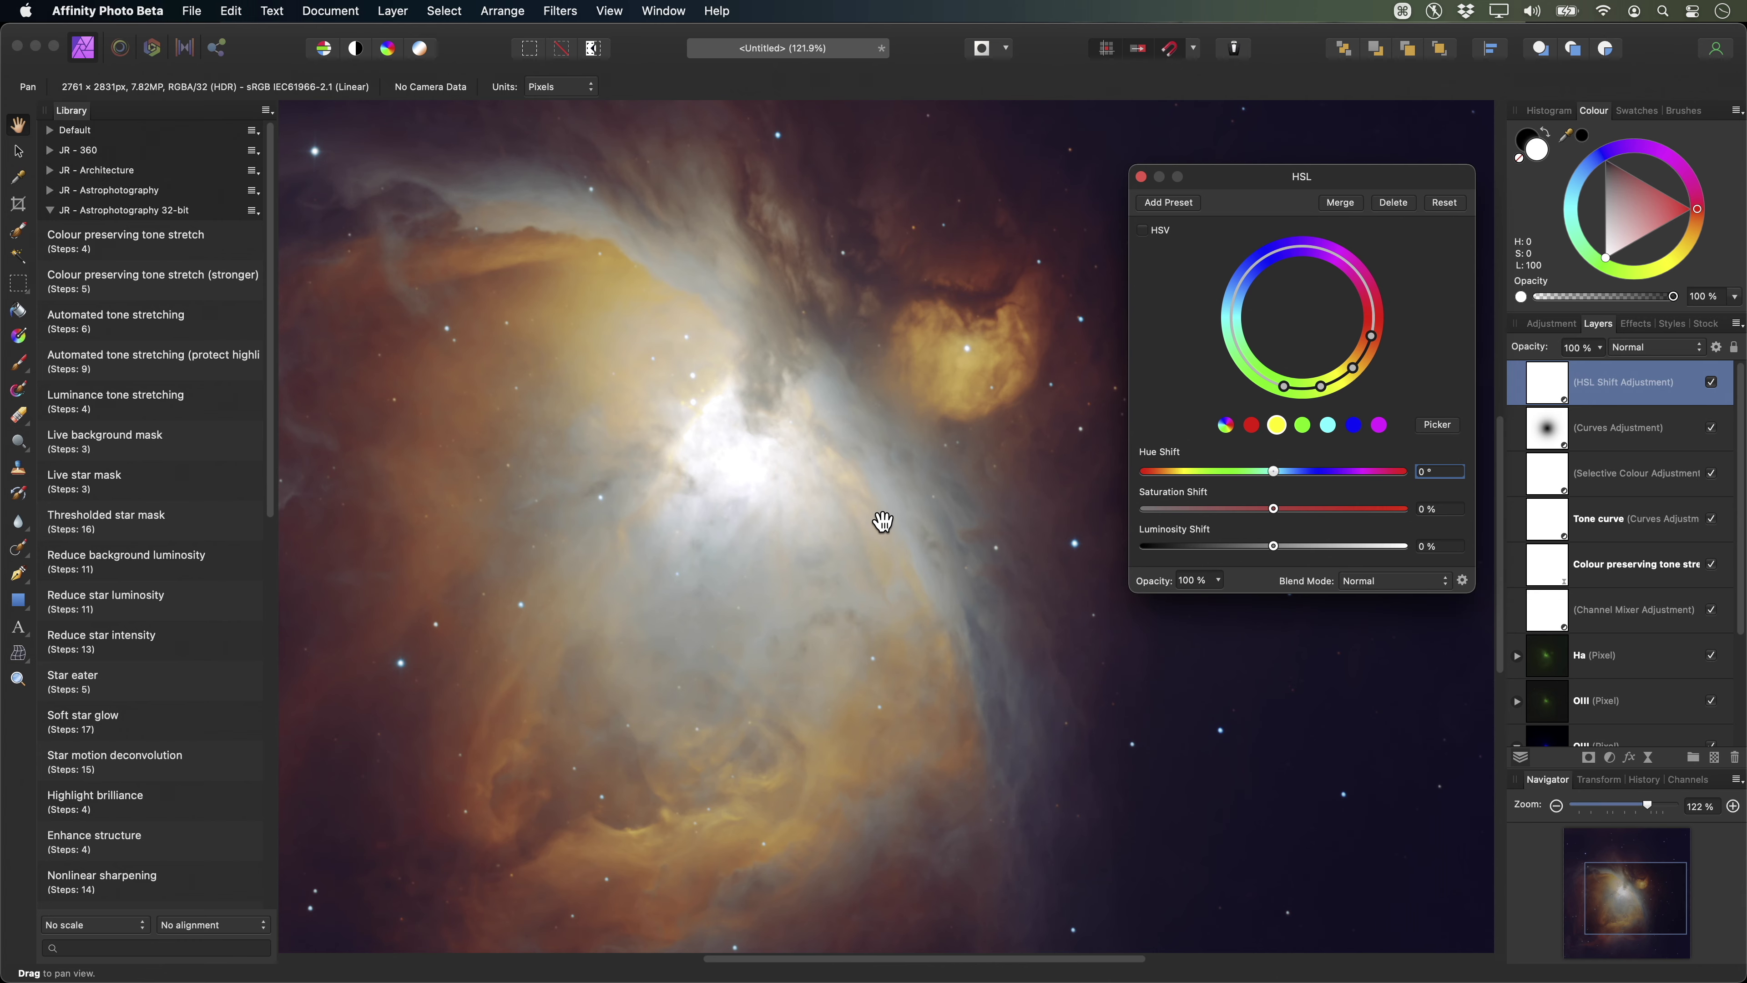
drag(823, 526, 866, 542)
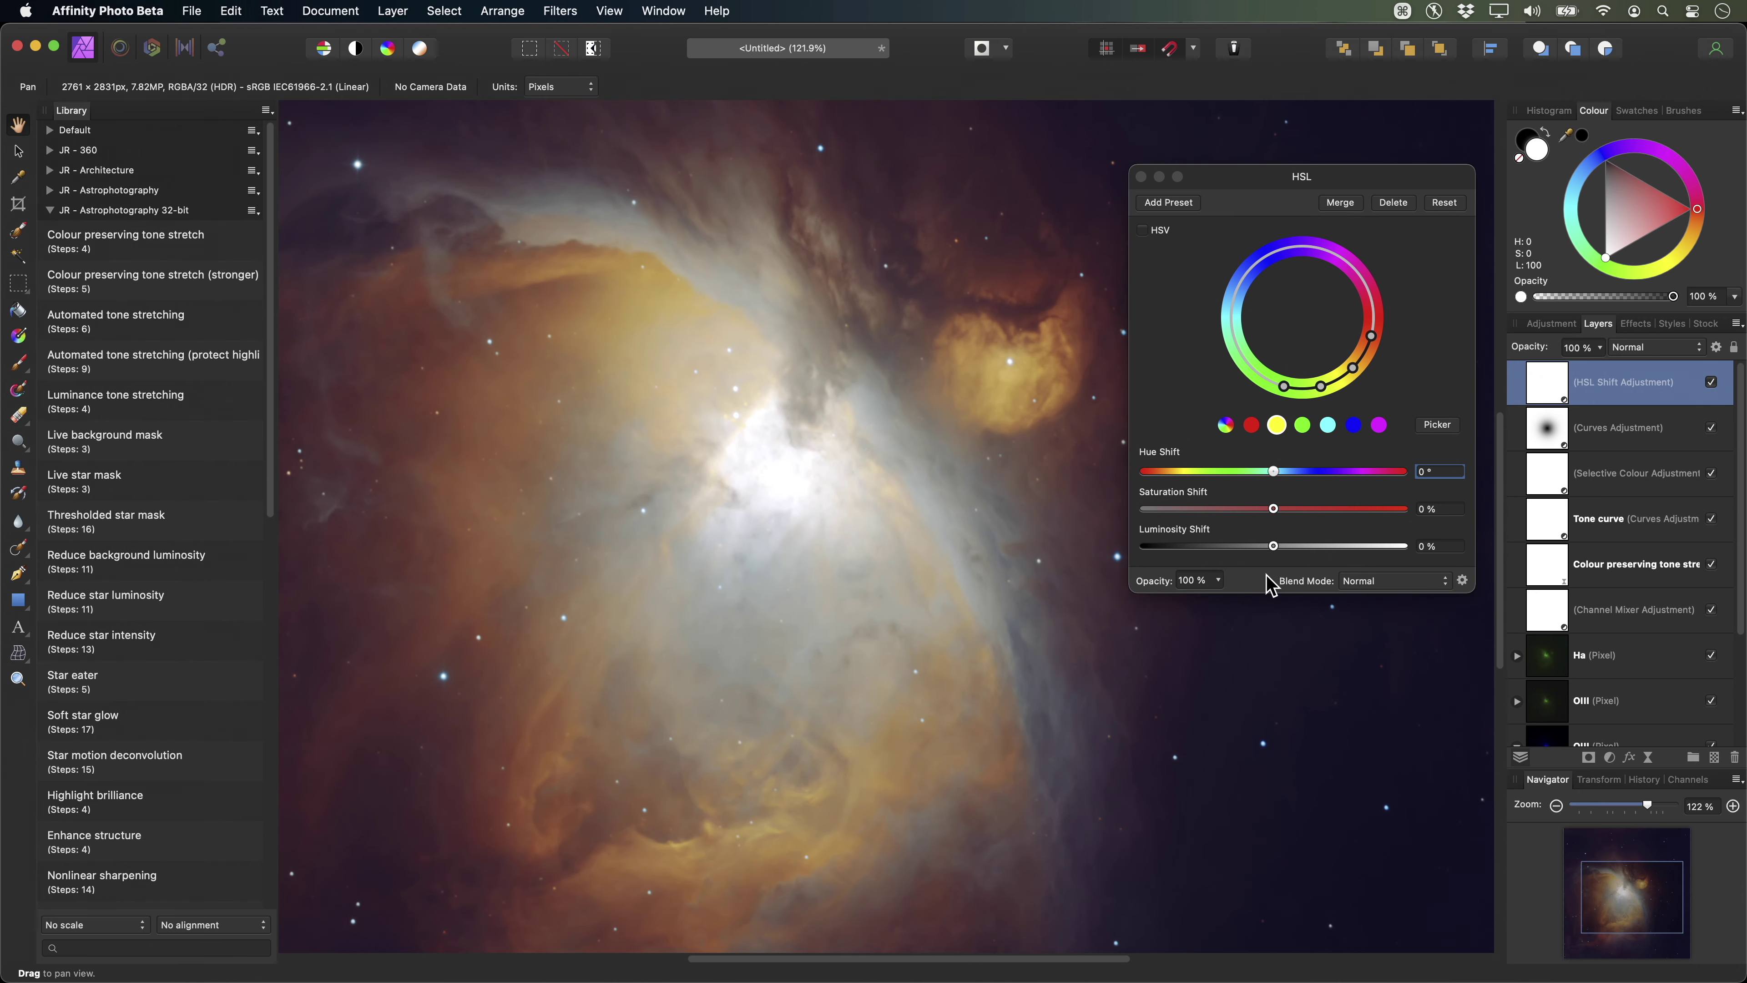
drag(1274, 547, 1346, 553)
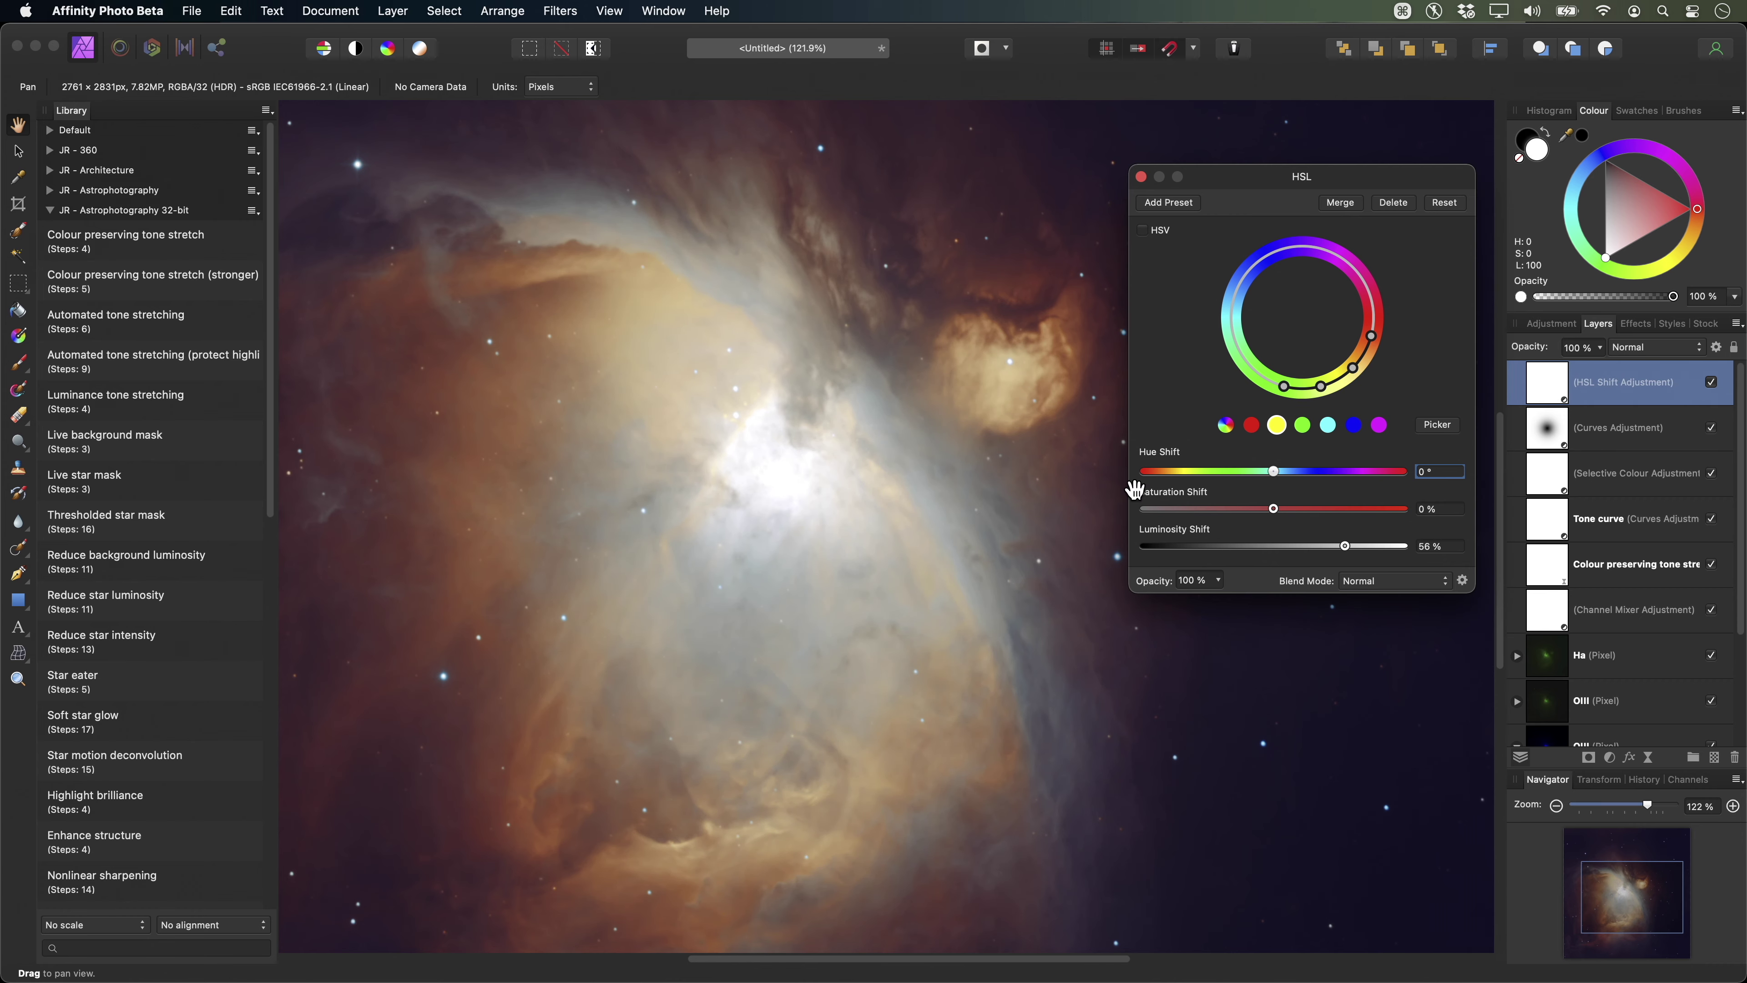
Try a strong saturation shift on the yellows and settle on 9%.
scroll(926, 596, down, 3)
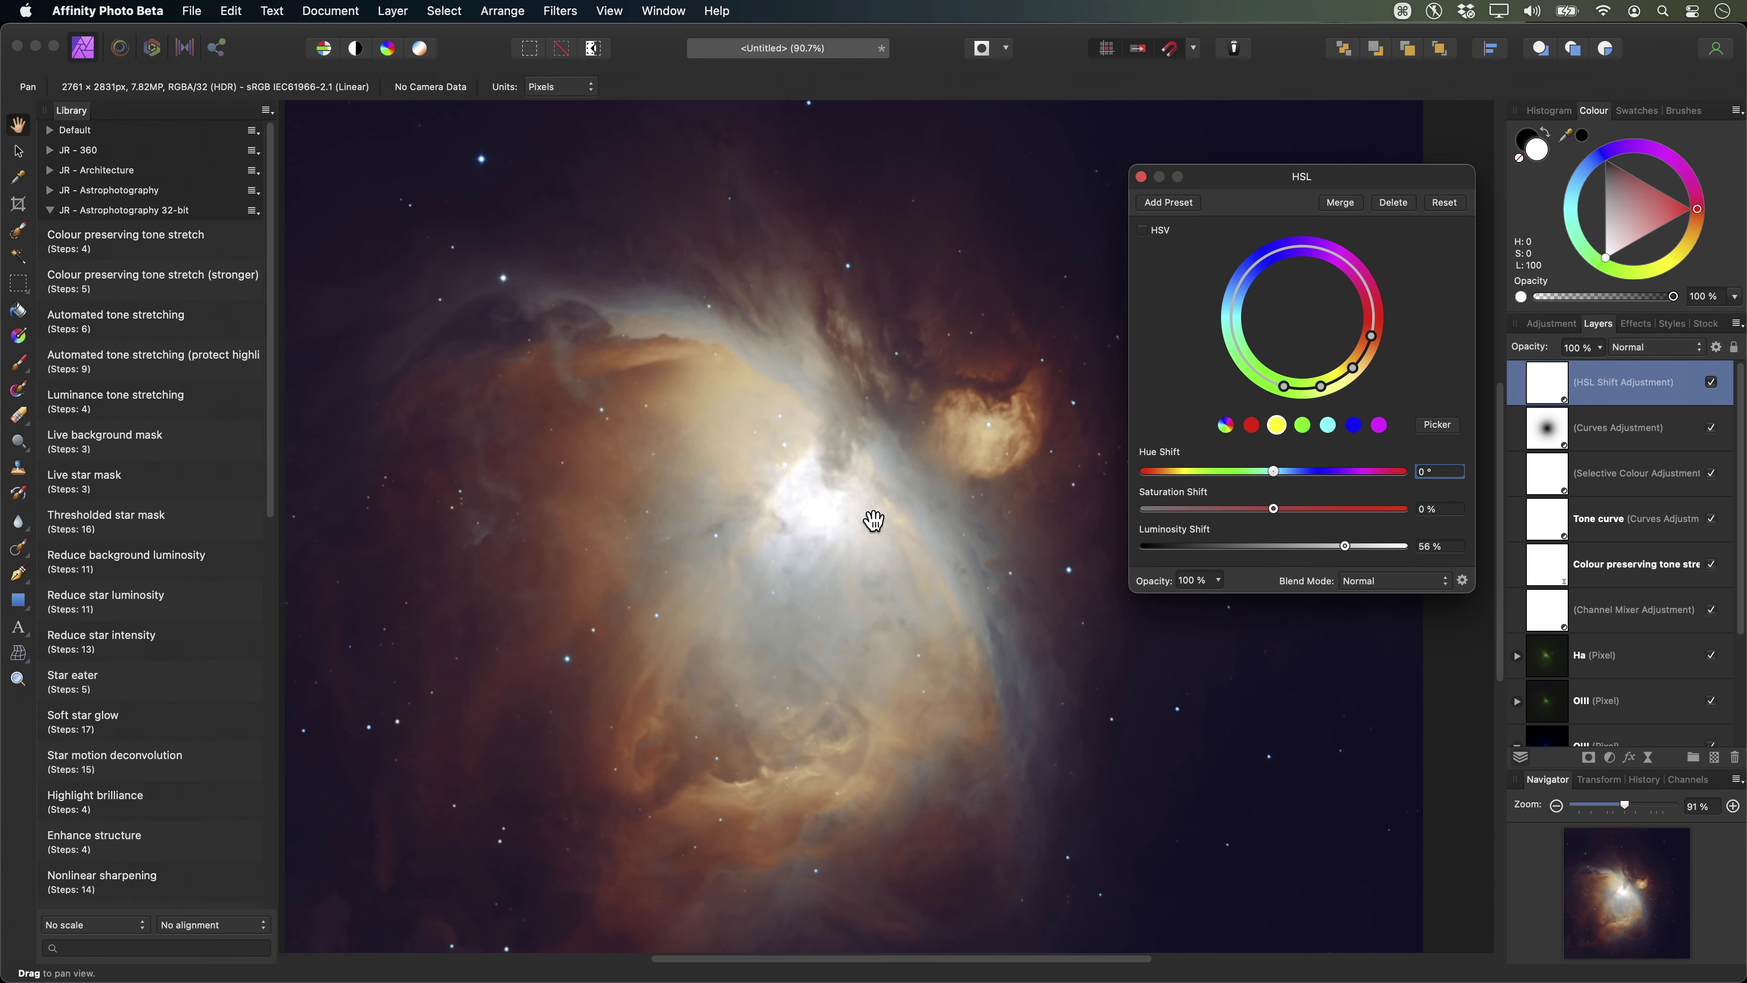
drag(1276, 506, 1362, 517)
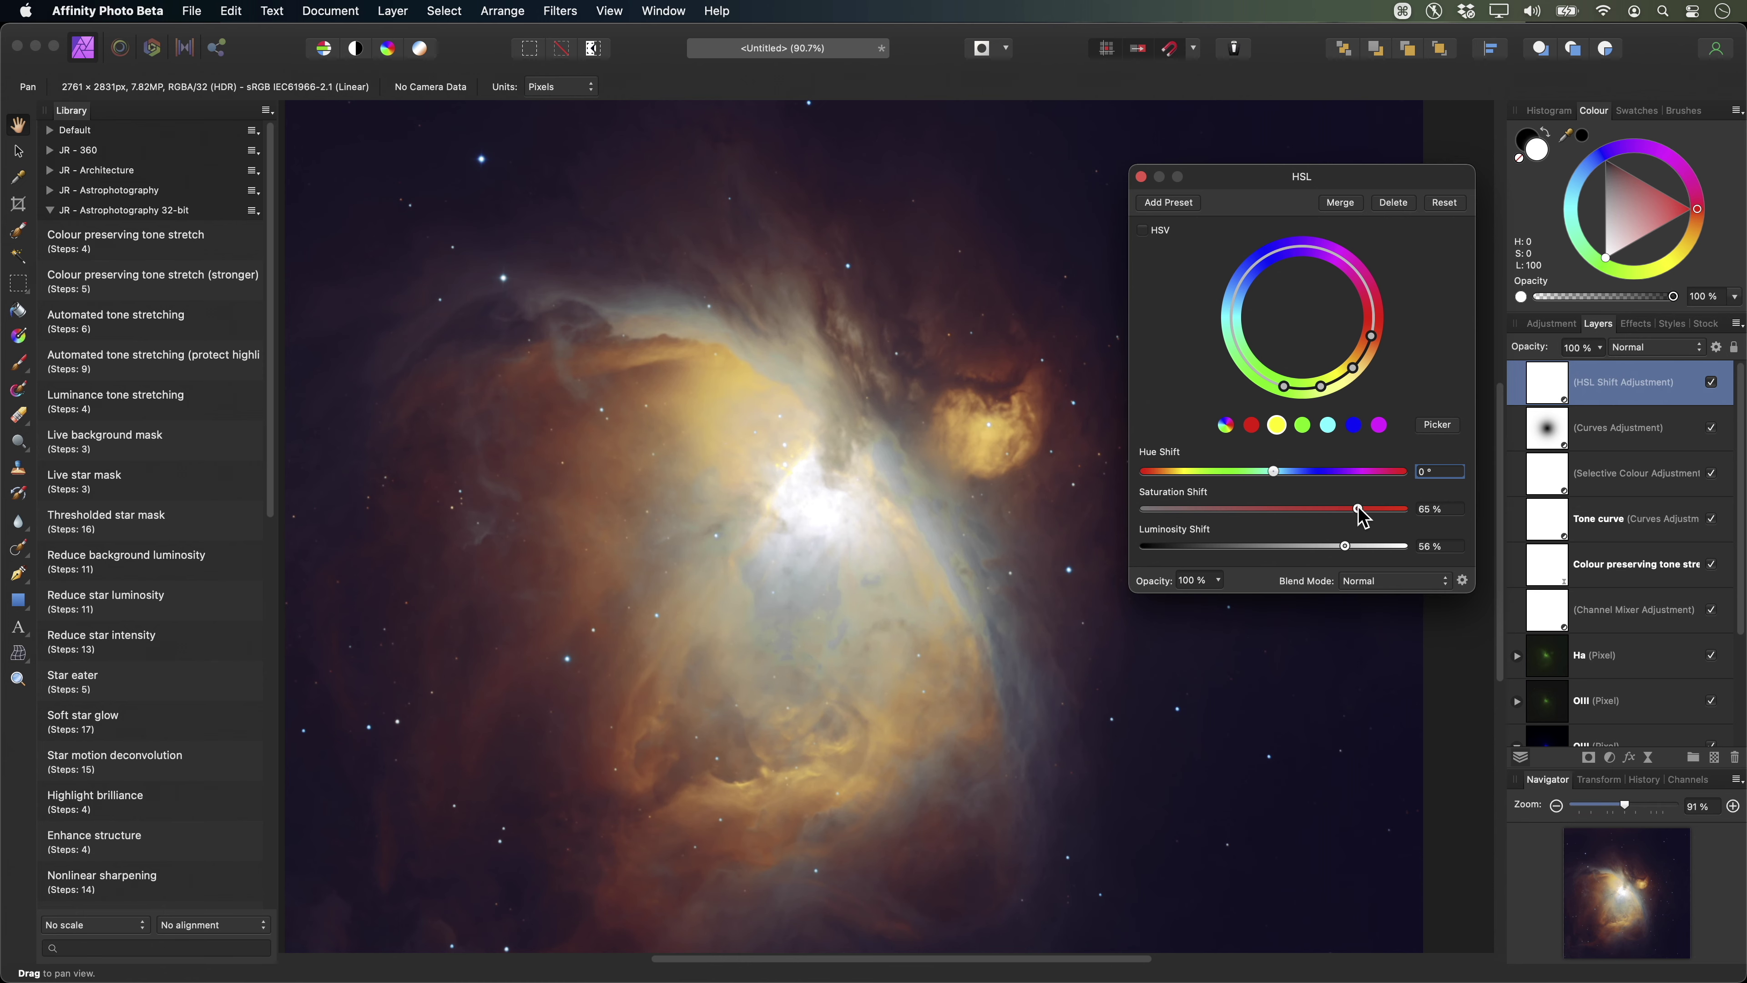
drag(1360, 509, 1292, 520)
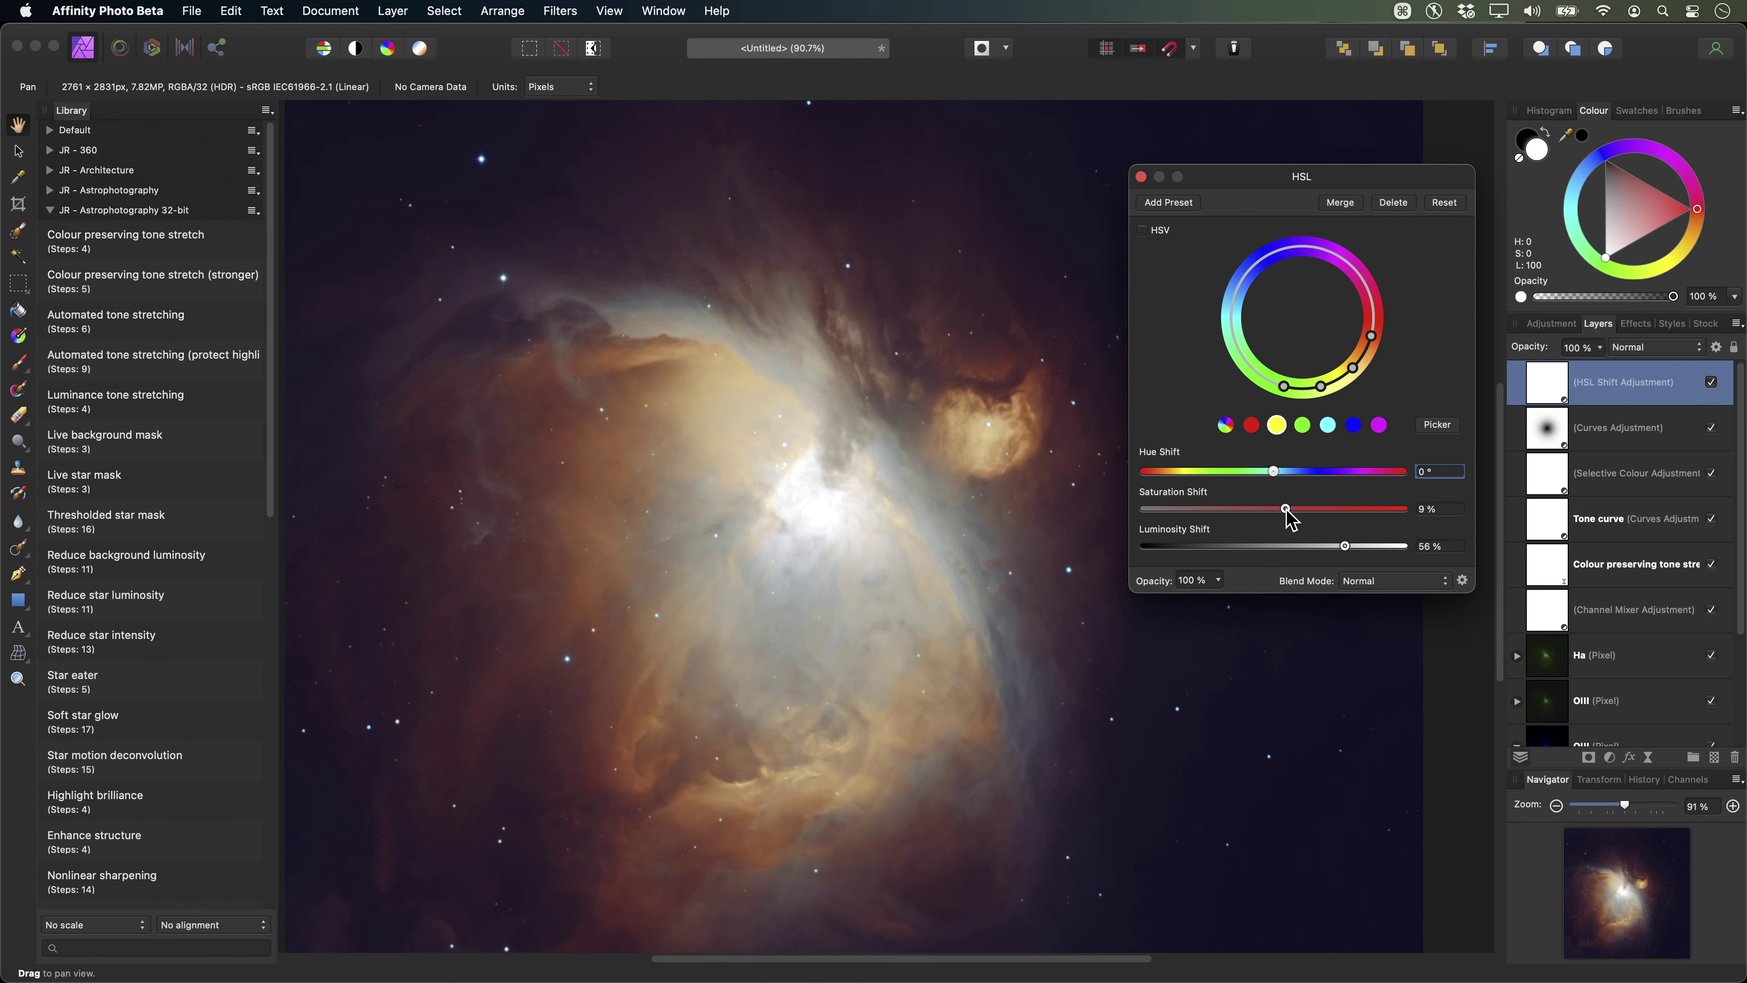
Set the HSL reds to saturation shift 30% and luminosity shift 25%.
click(1253, 427)
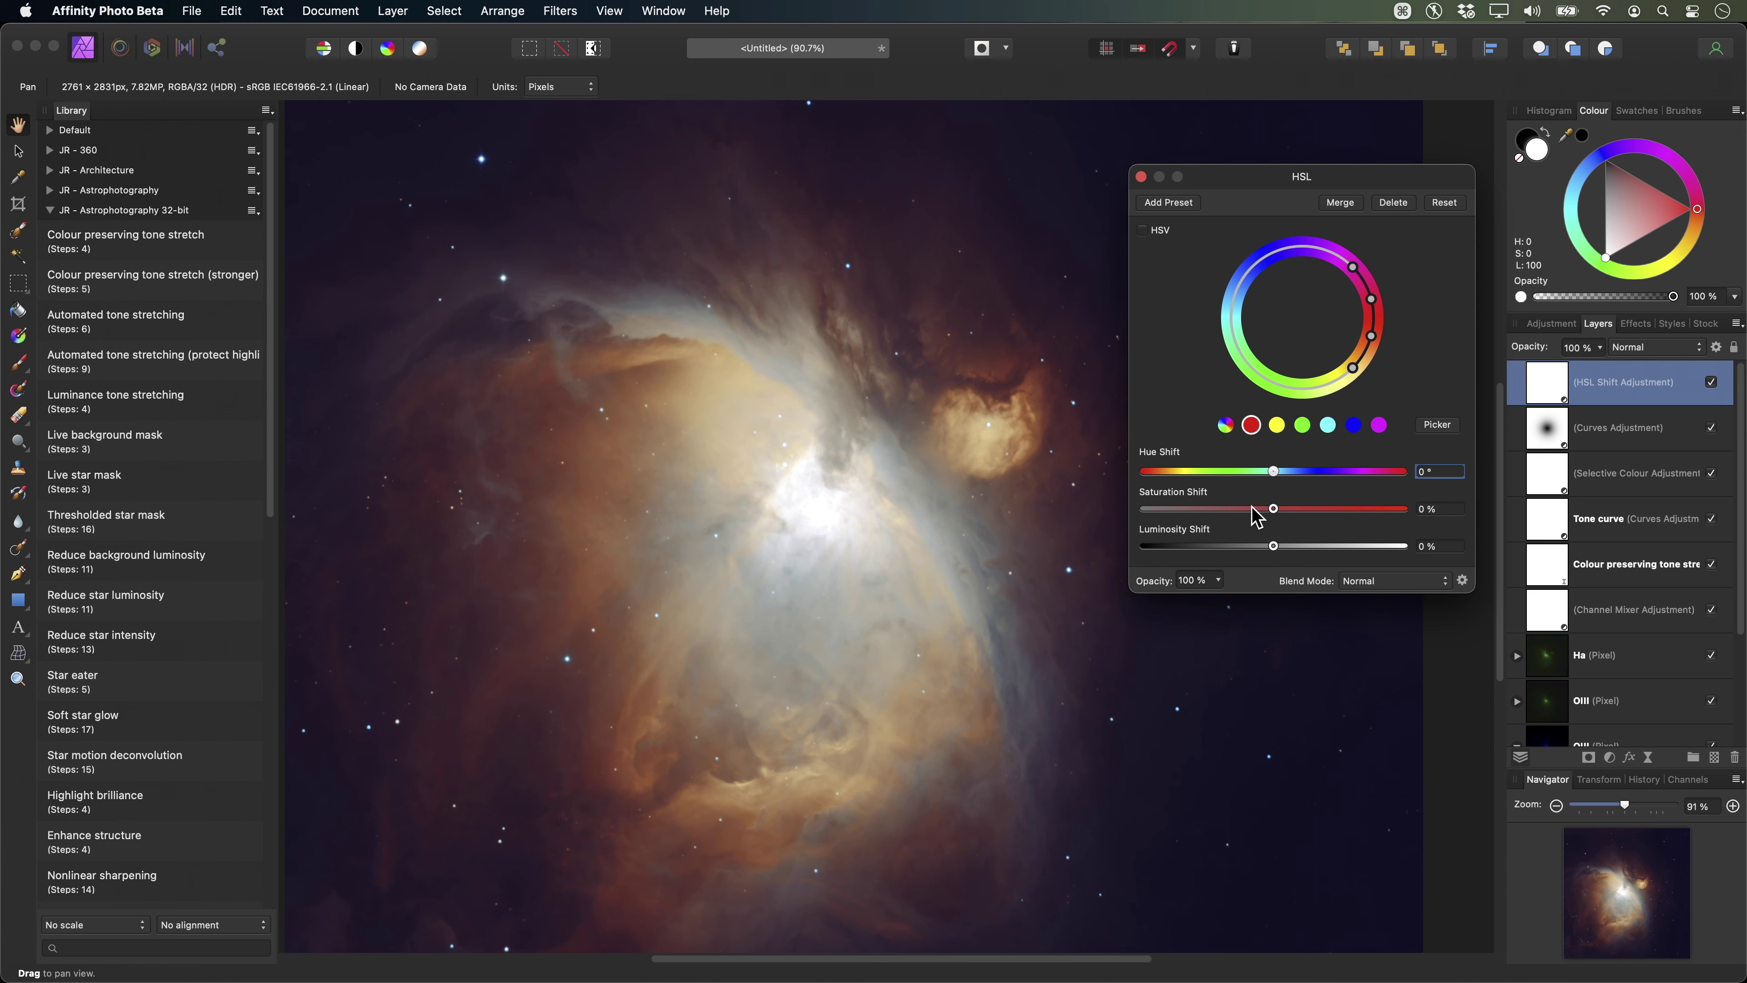
drag(1275, 547, 1313, 509)
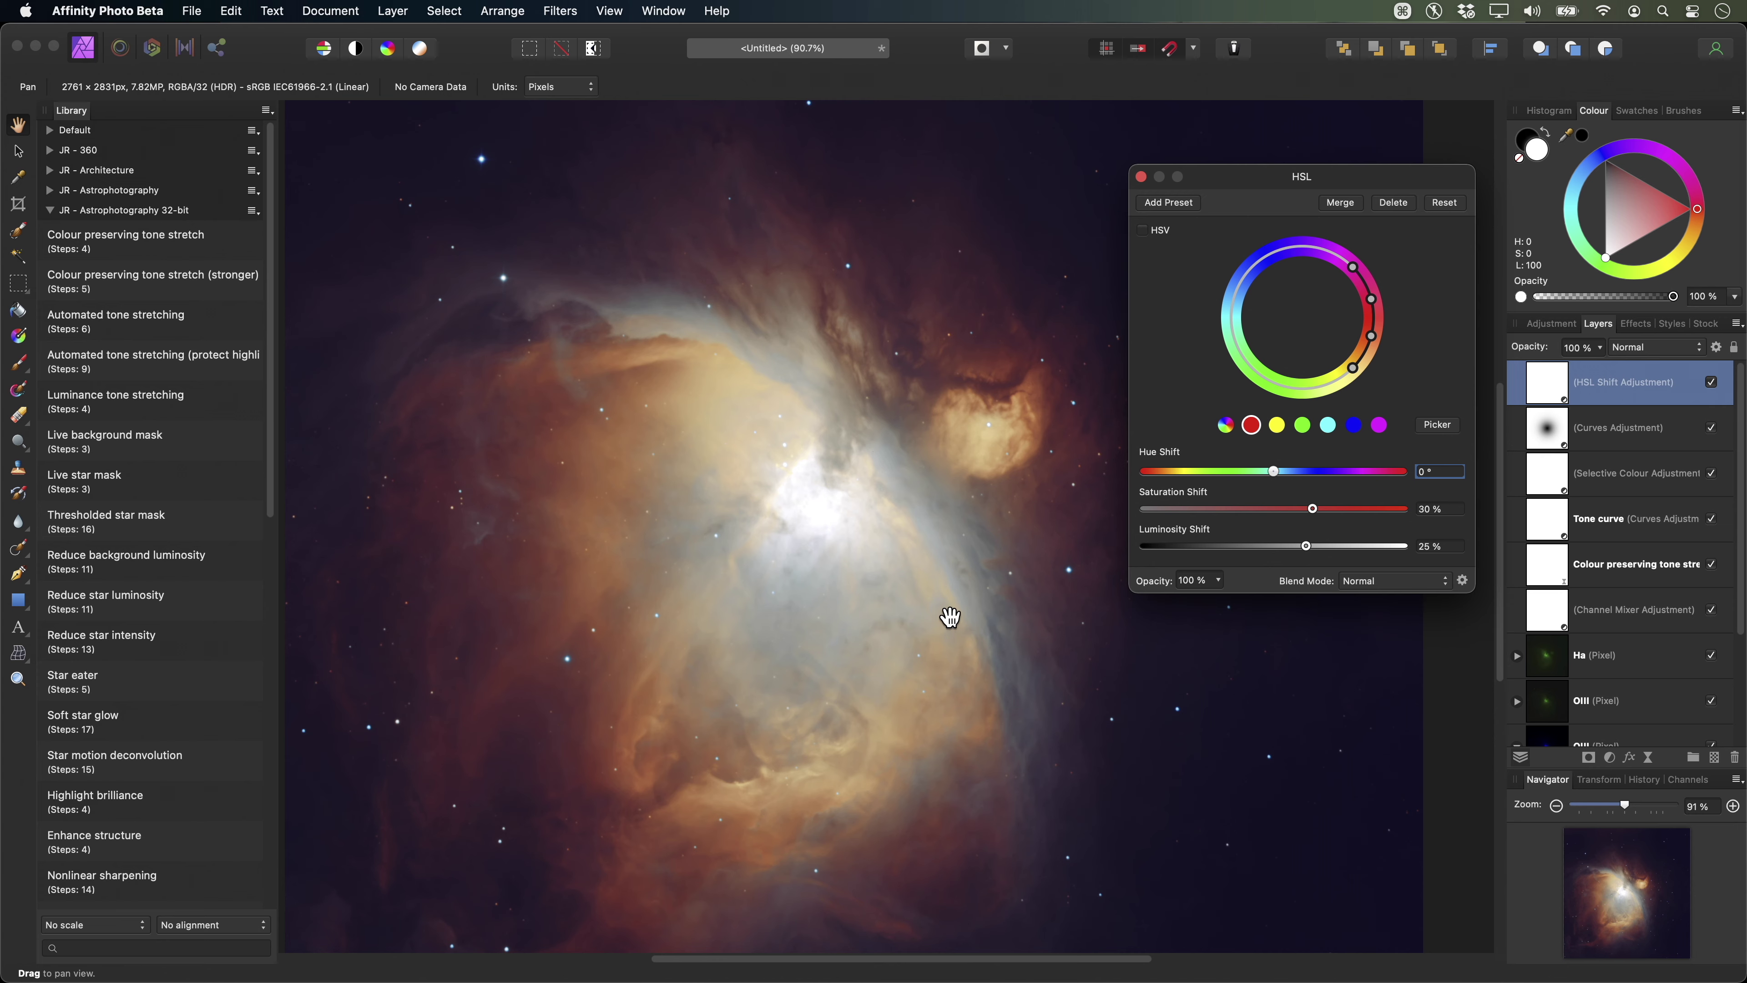
click(1141, 177)
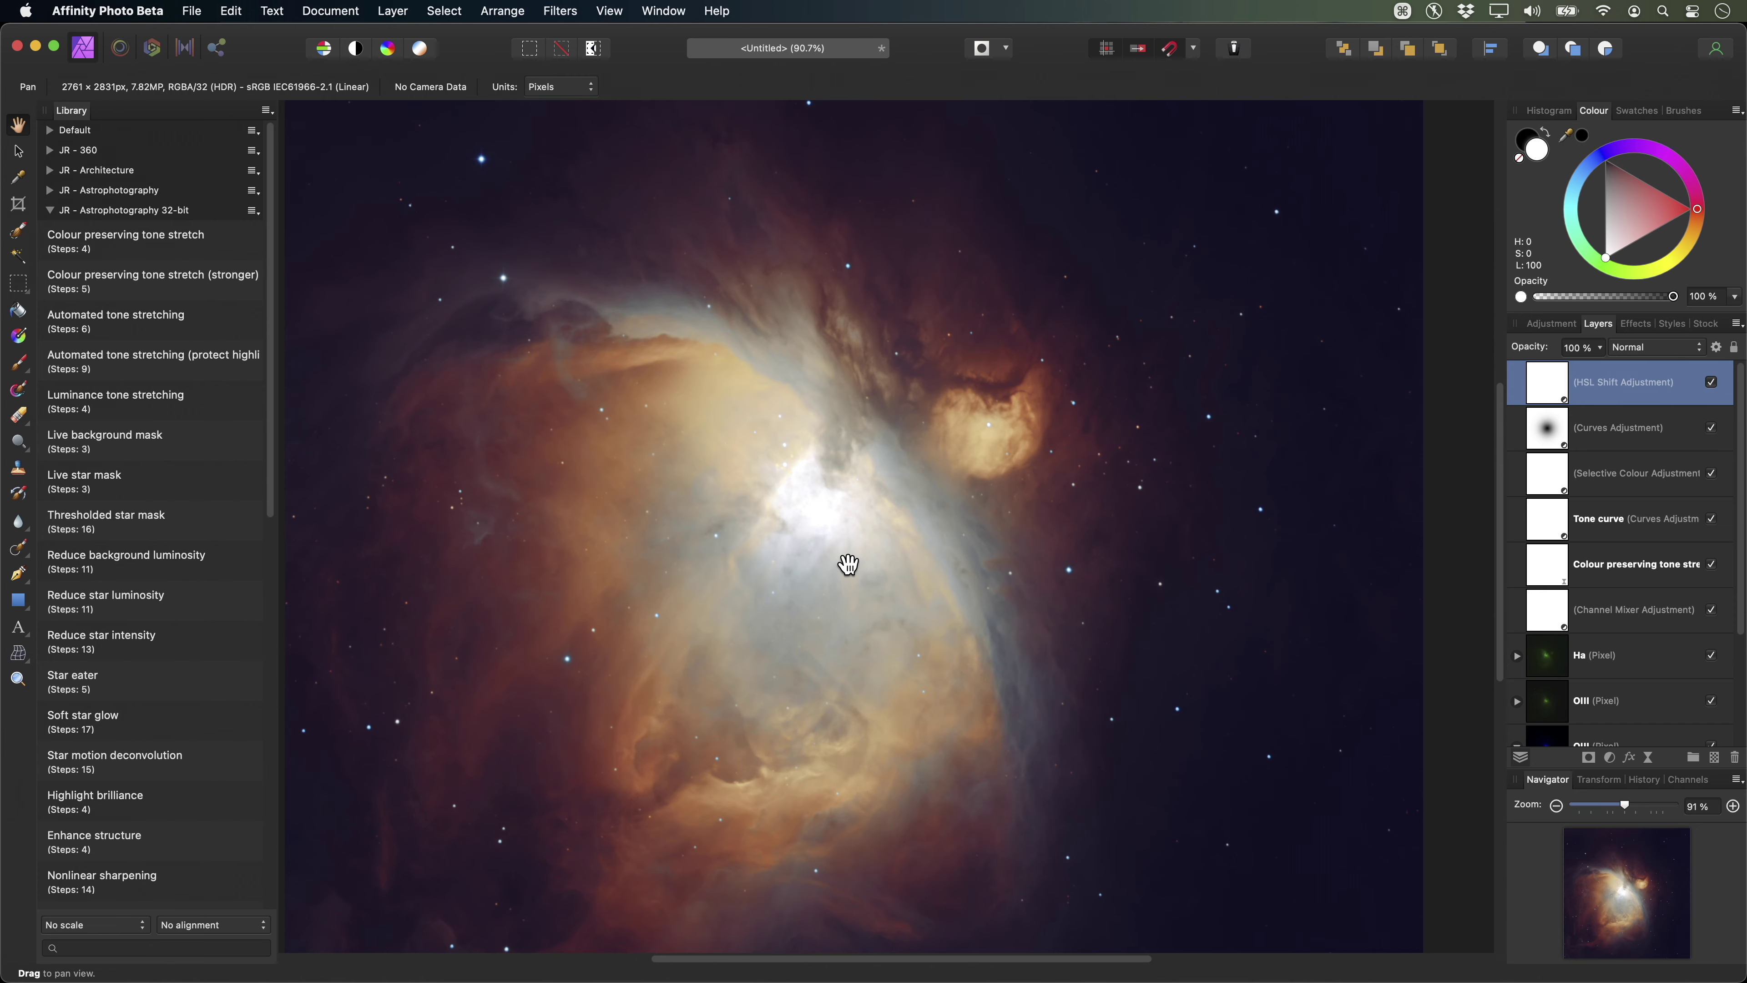
Hide the Library panel and enlarge the view of the nebula to about 122%.
key(ctrl+shift)
key(ctrl+shift+l)
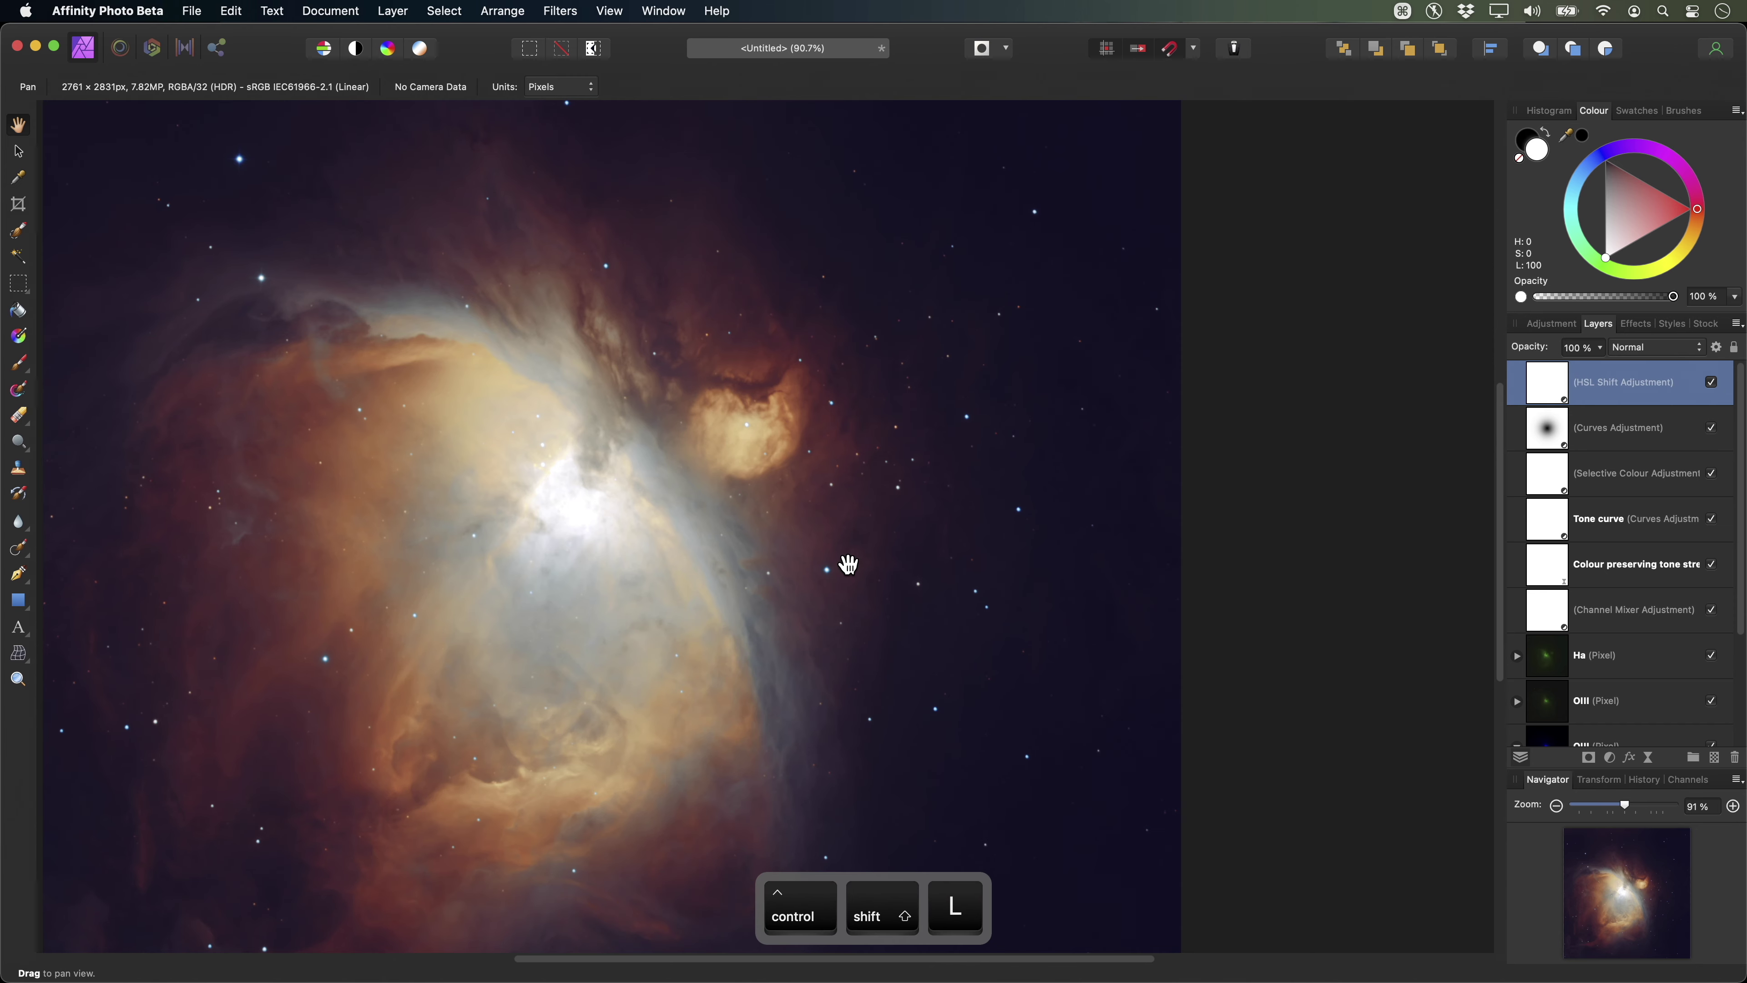
scroll(818, 569, left, 5)
scroll(922, 530, up, 3)
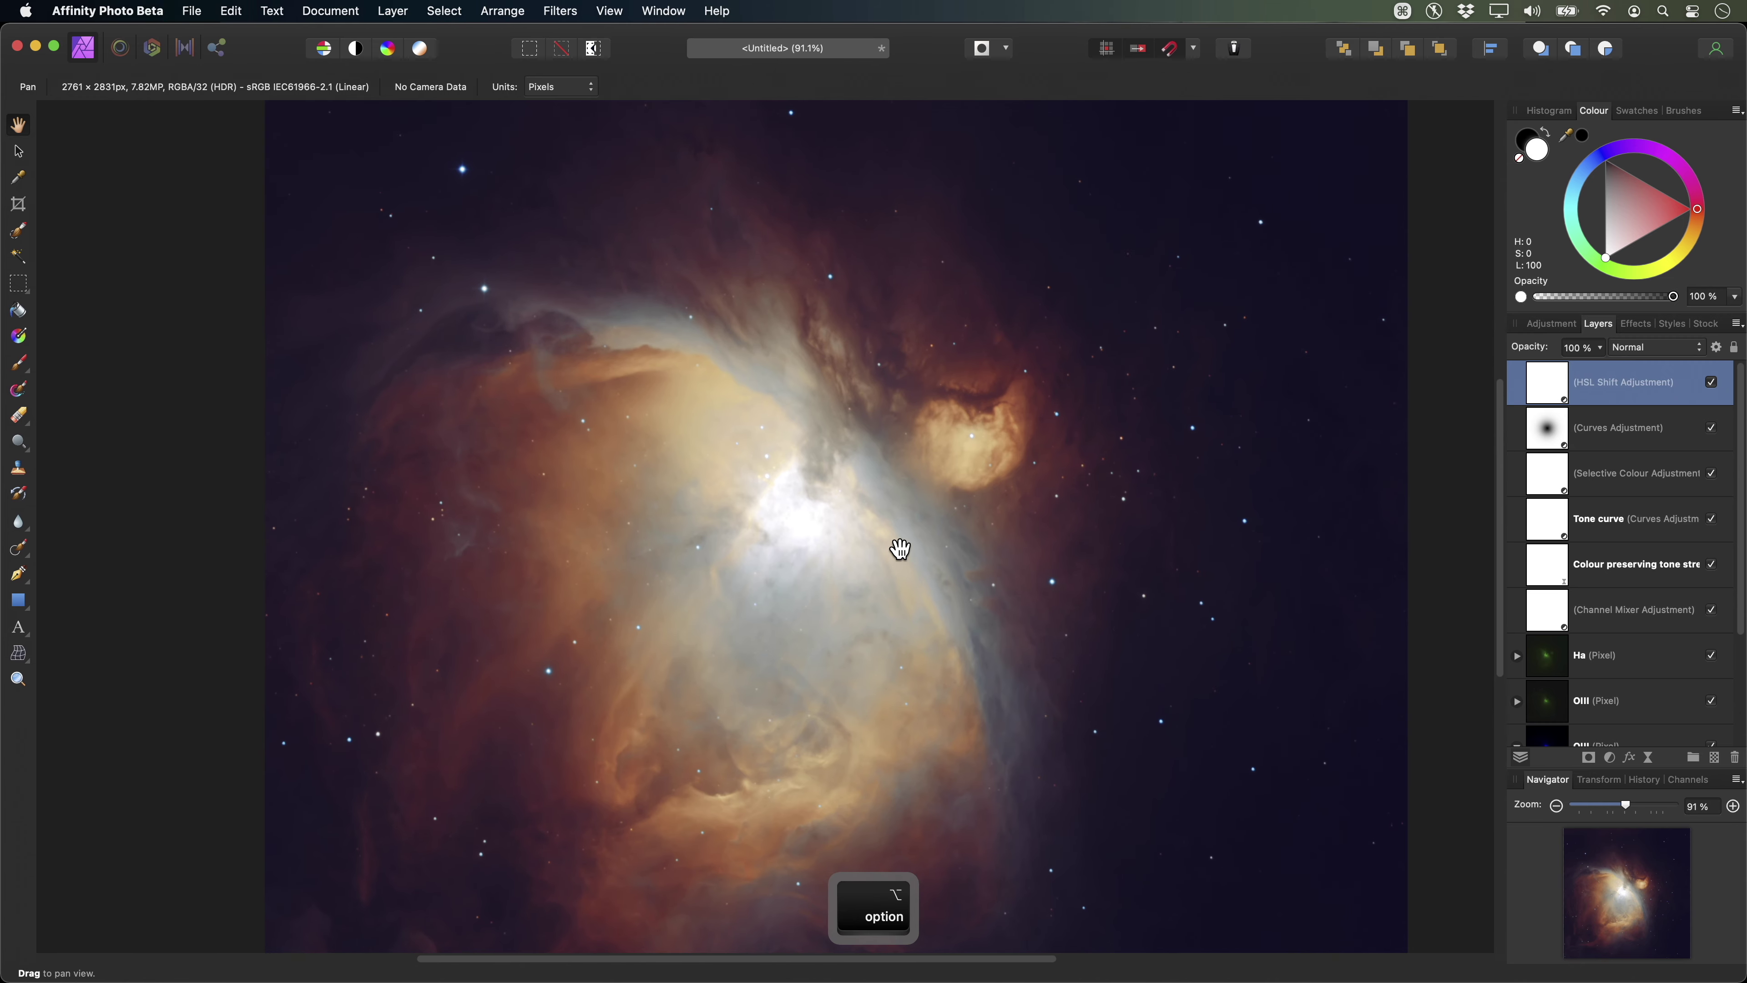
scroll(882, 554, left, 4)
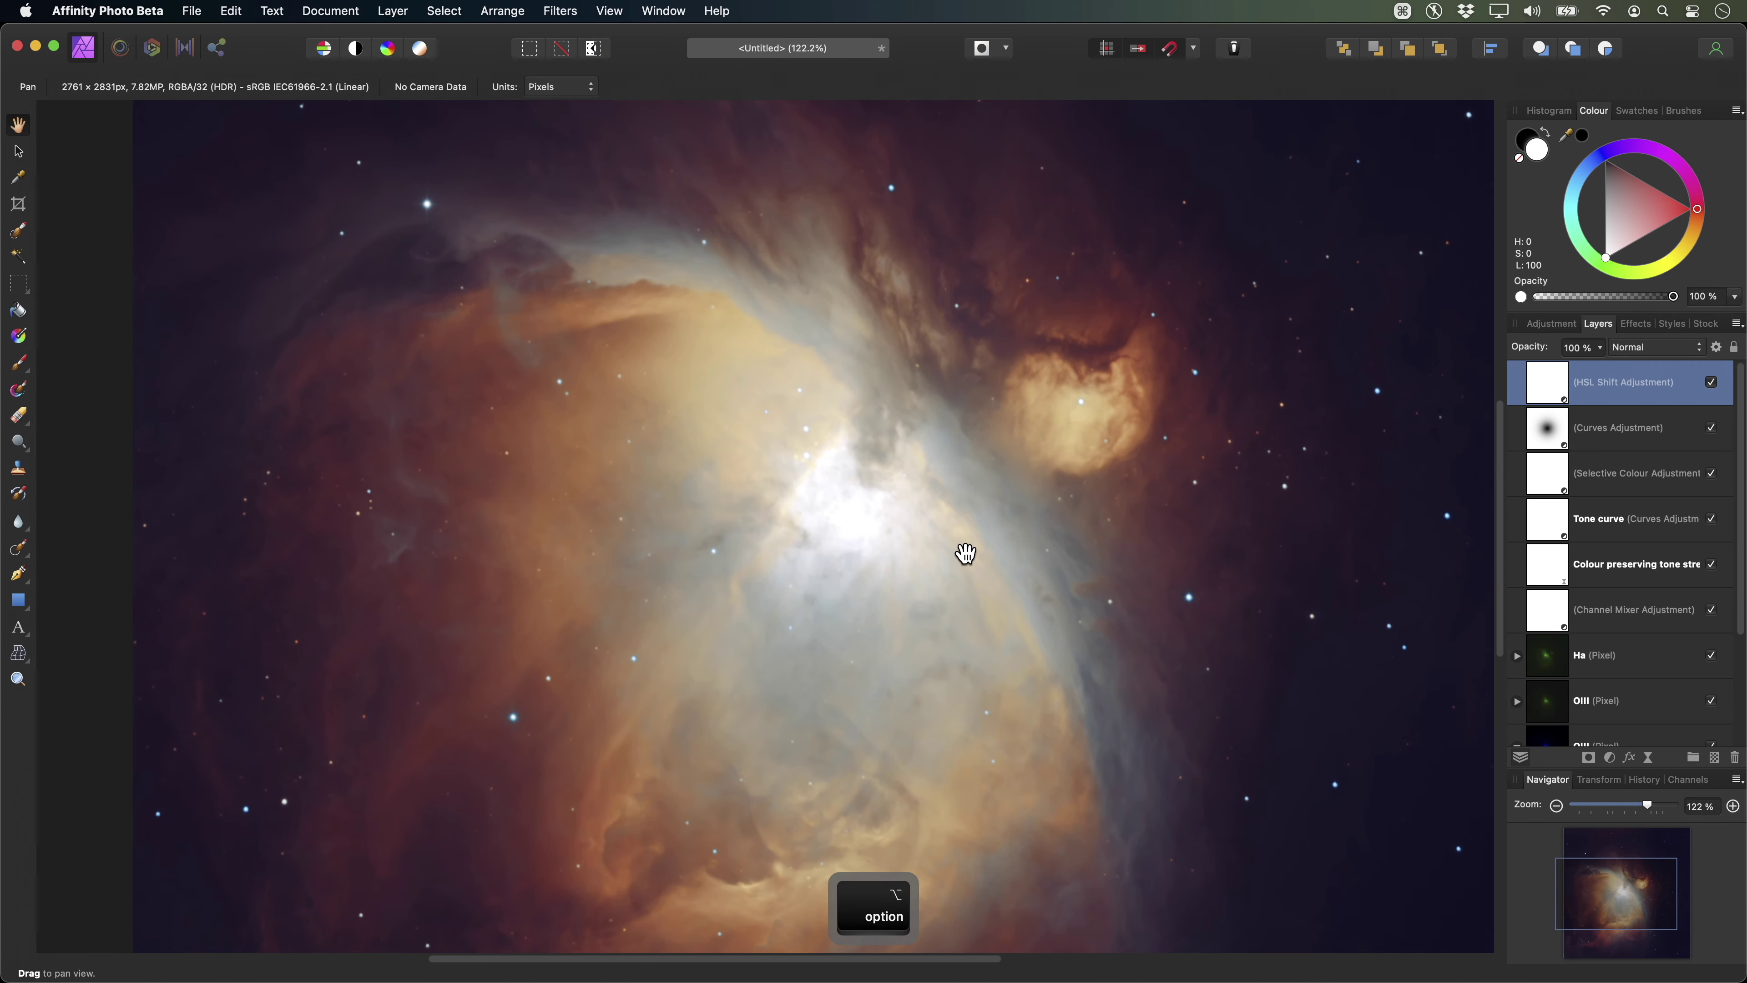
scroll(965, 557, down, 1)
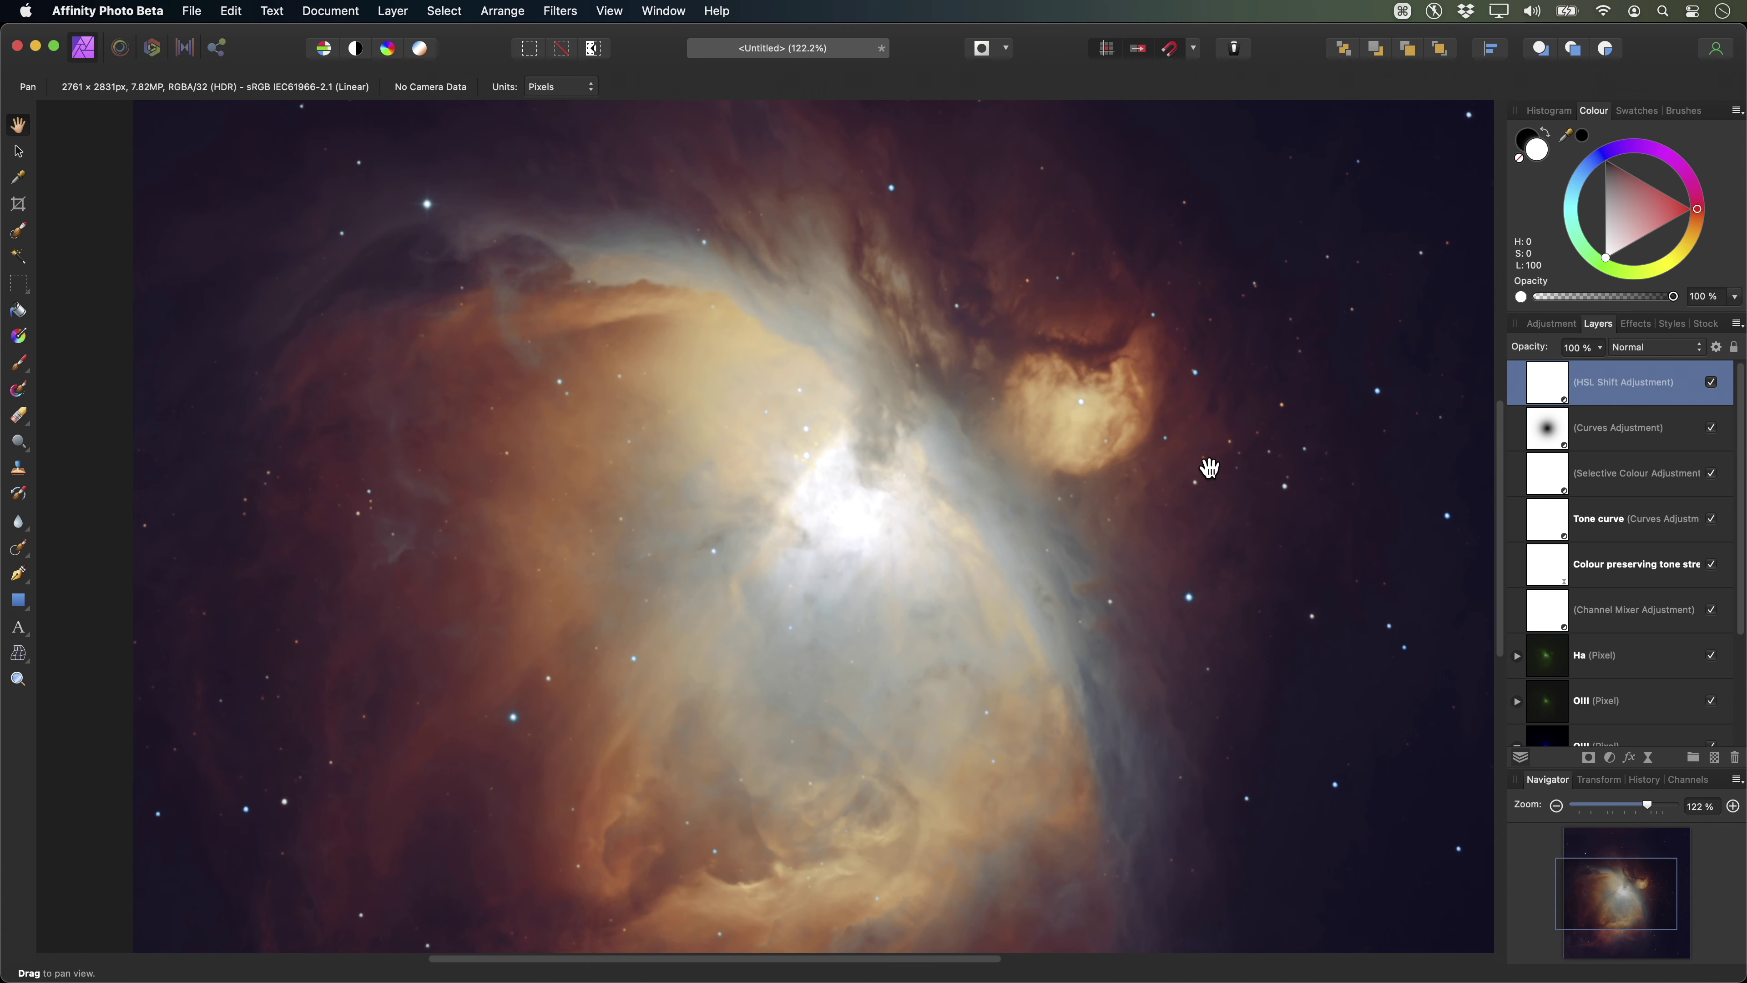
Try the HSL adjustment below the Curves and Selective Colour adjustments, comparing the looks, and return it to the top of the layer stack.
key(super)
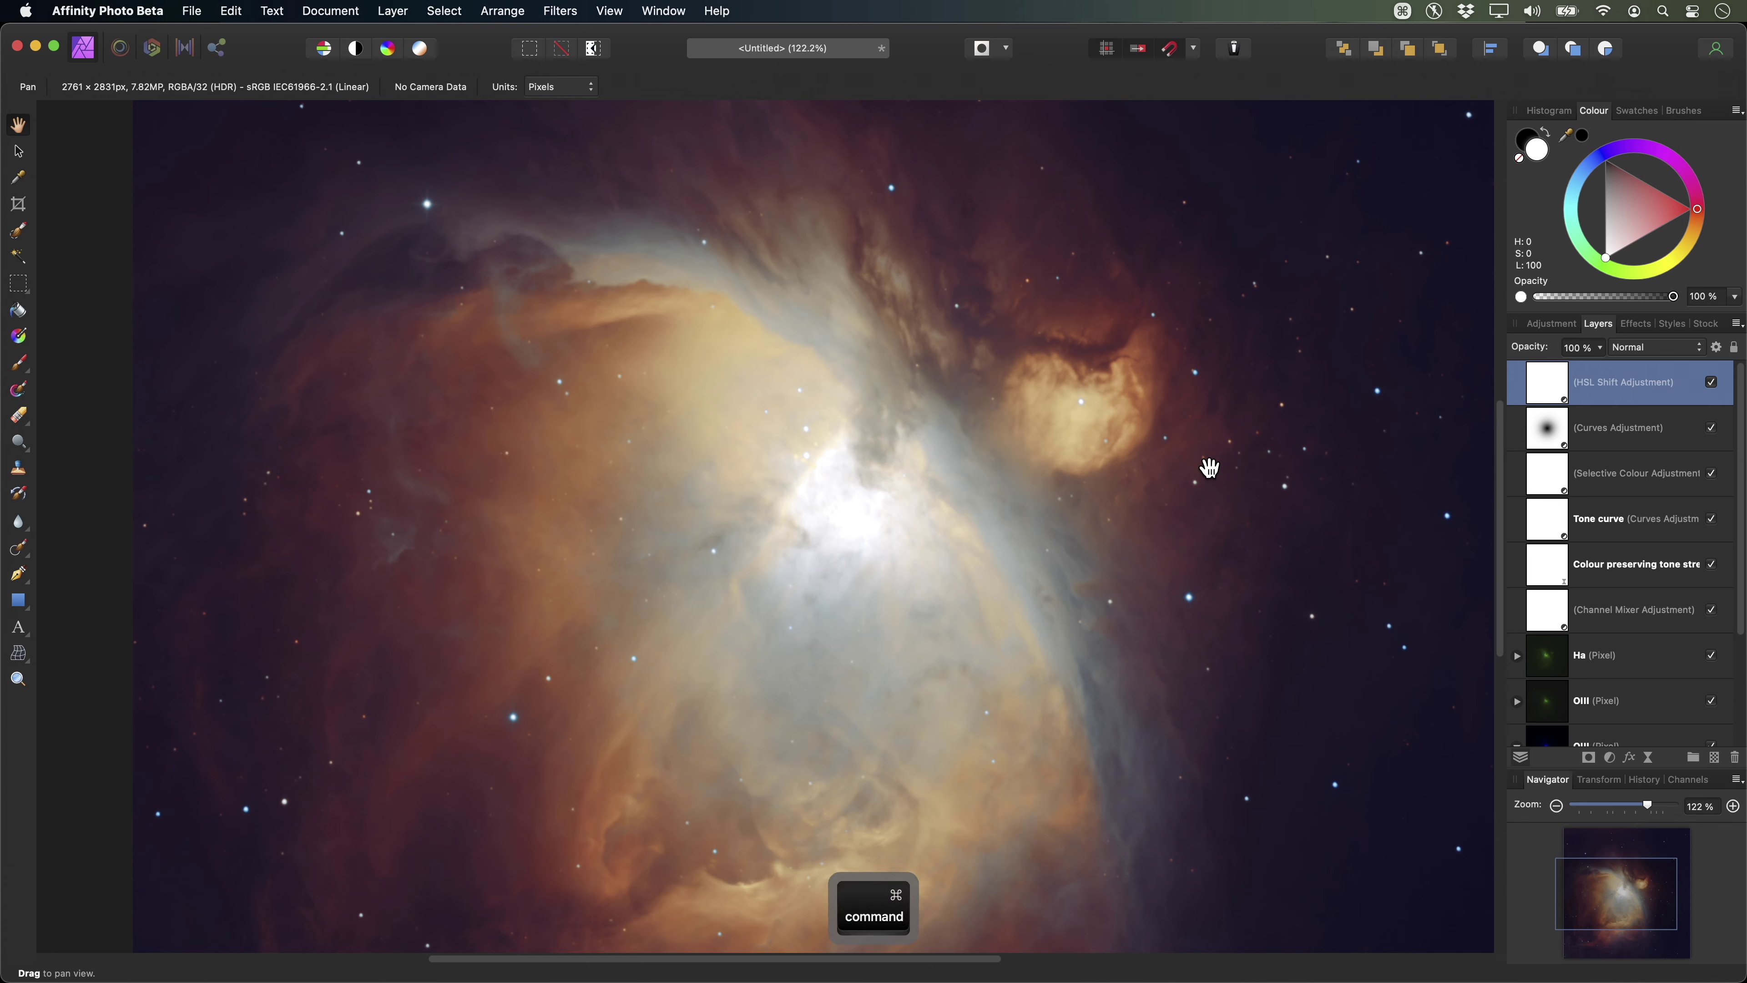
key(super+bracketleft)
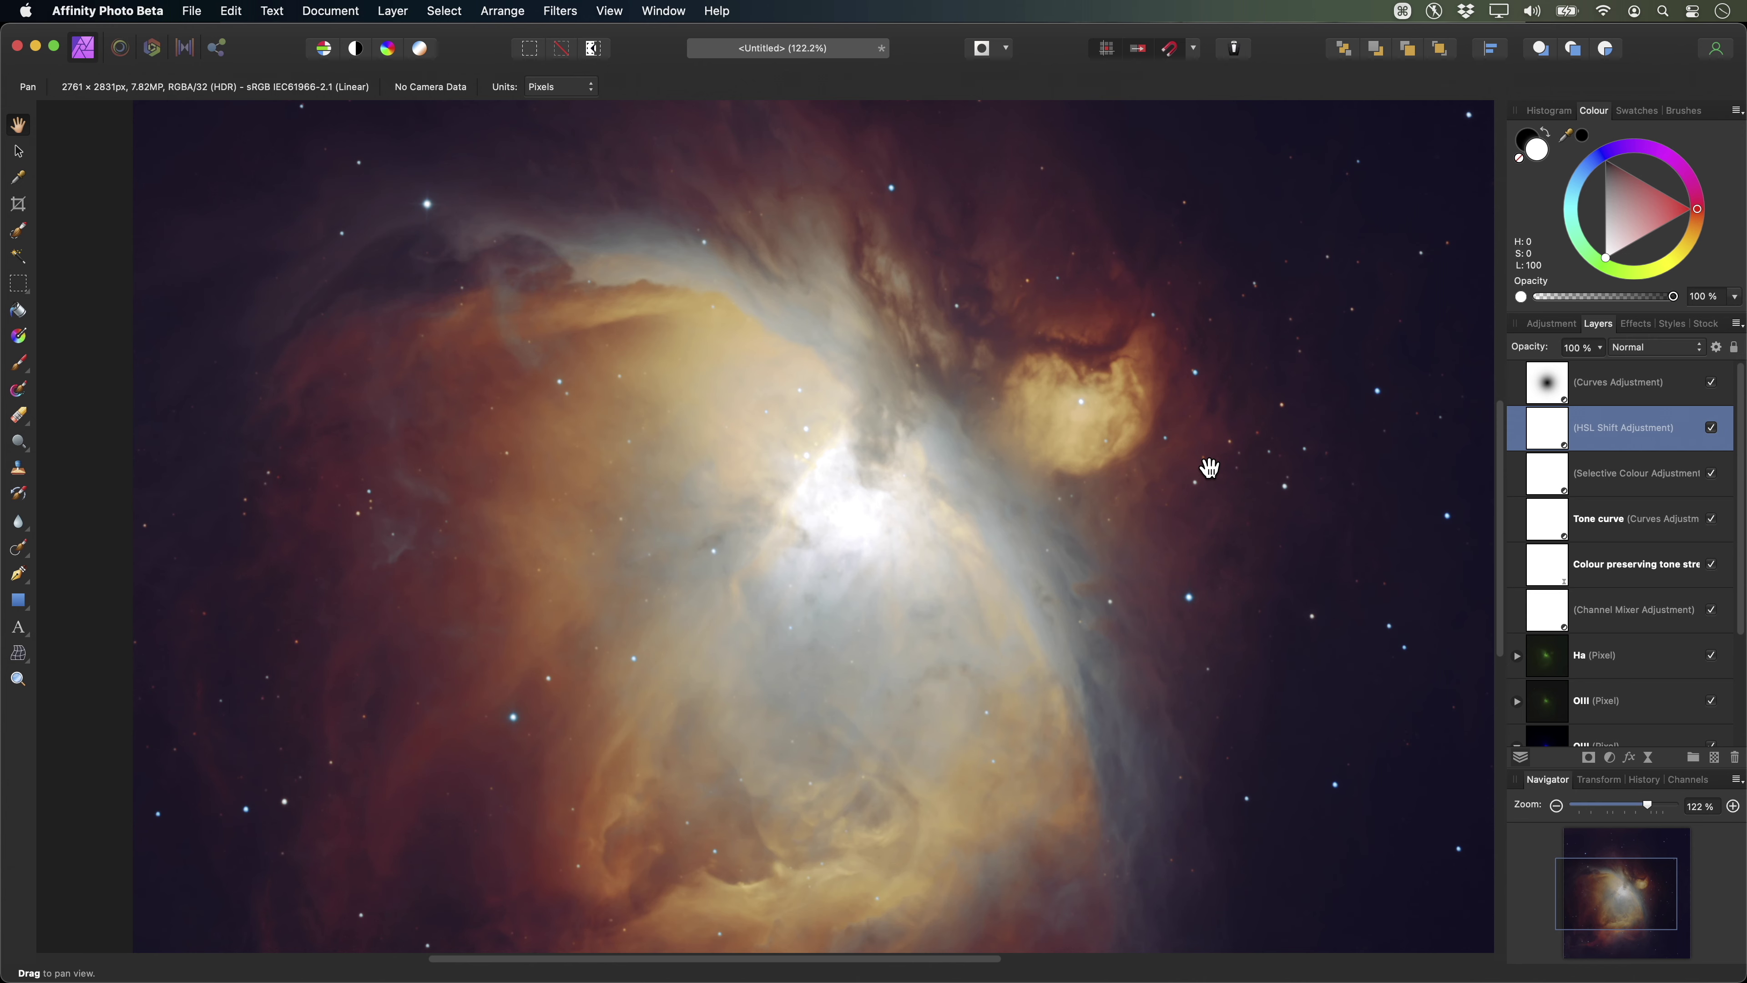
key(super+bracketleft)
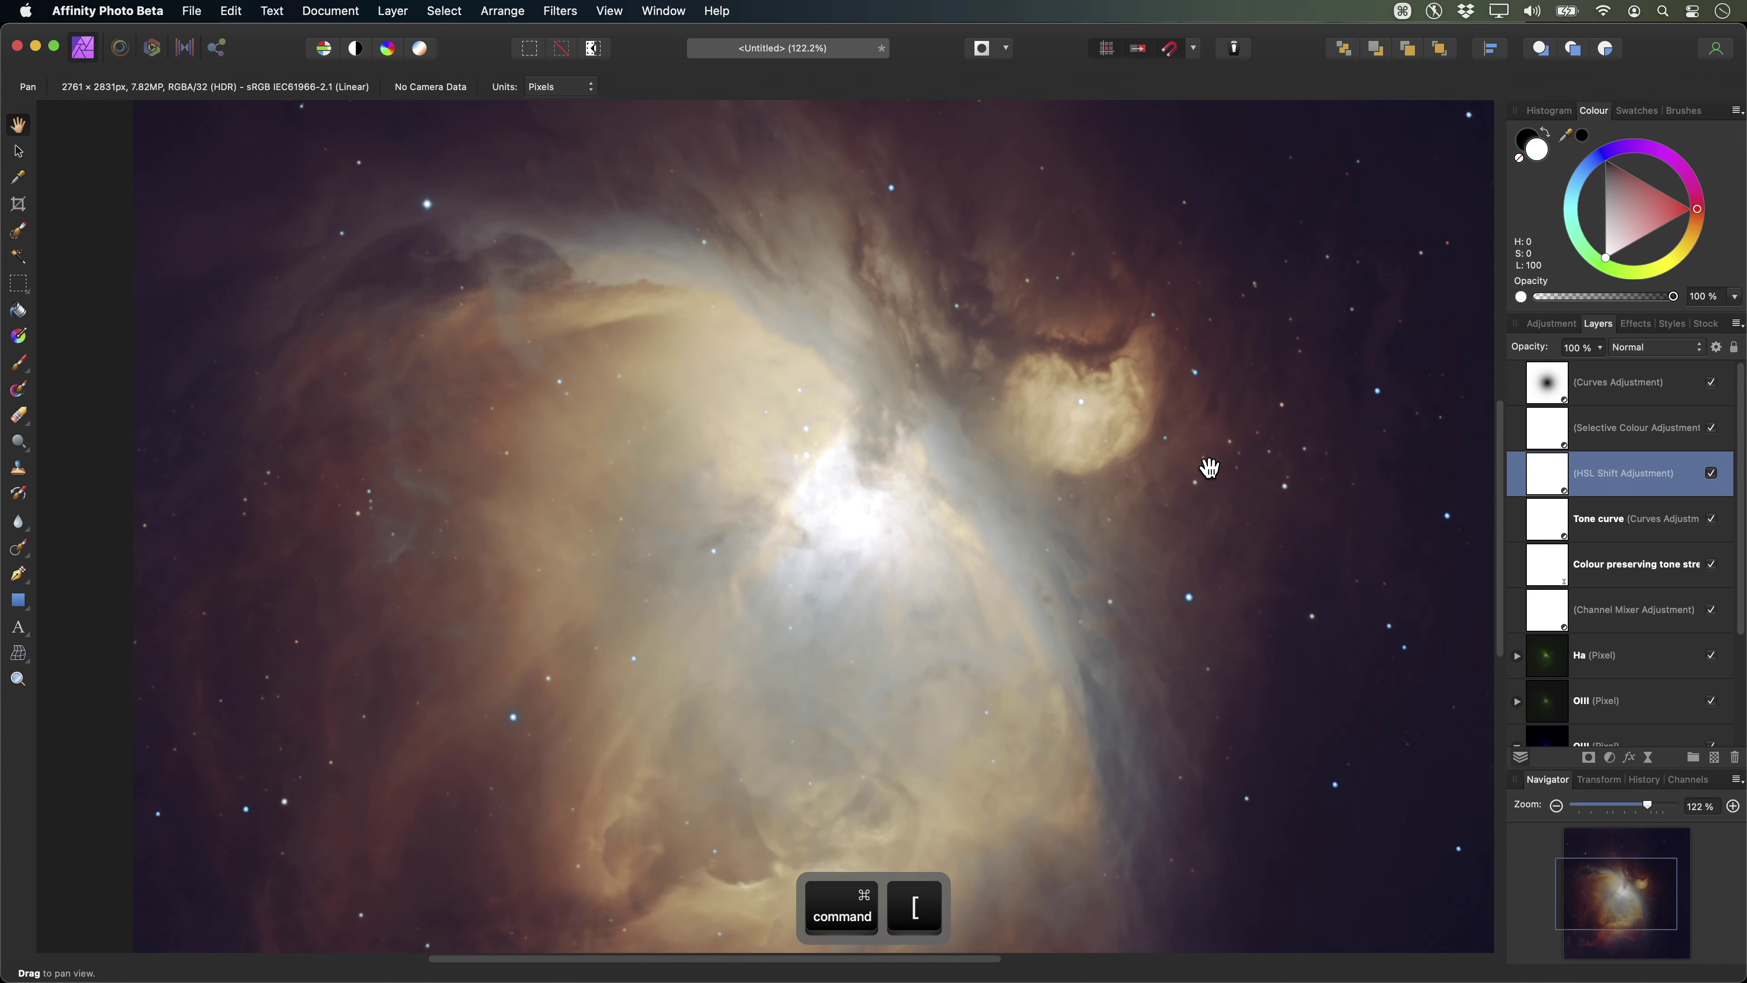
key(super+bracketleft)
key(super+bracketright)
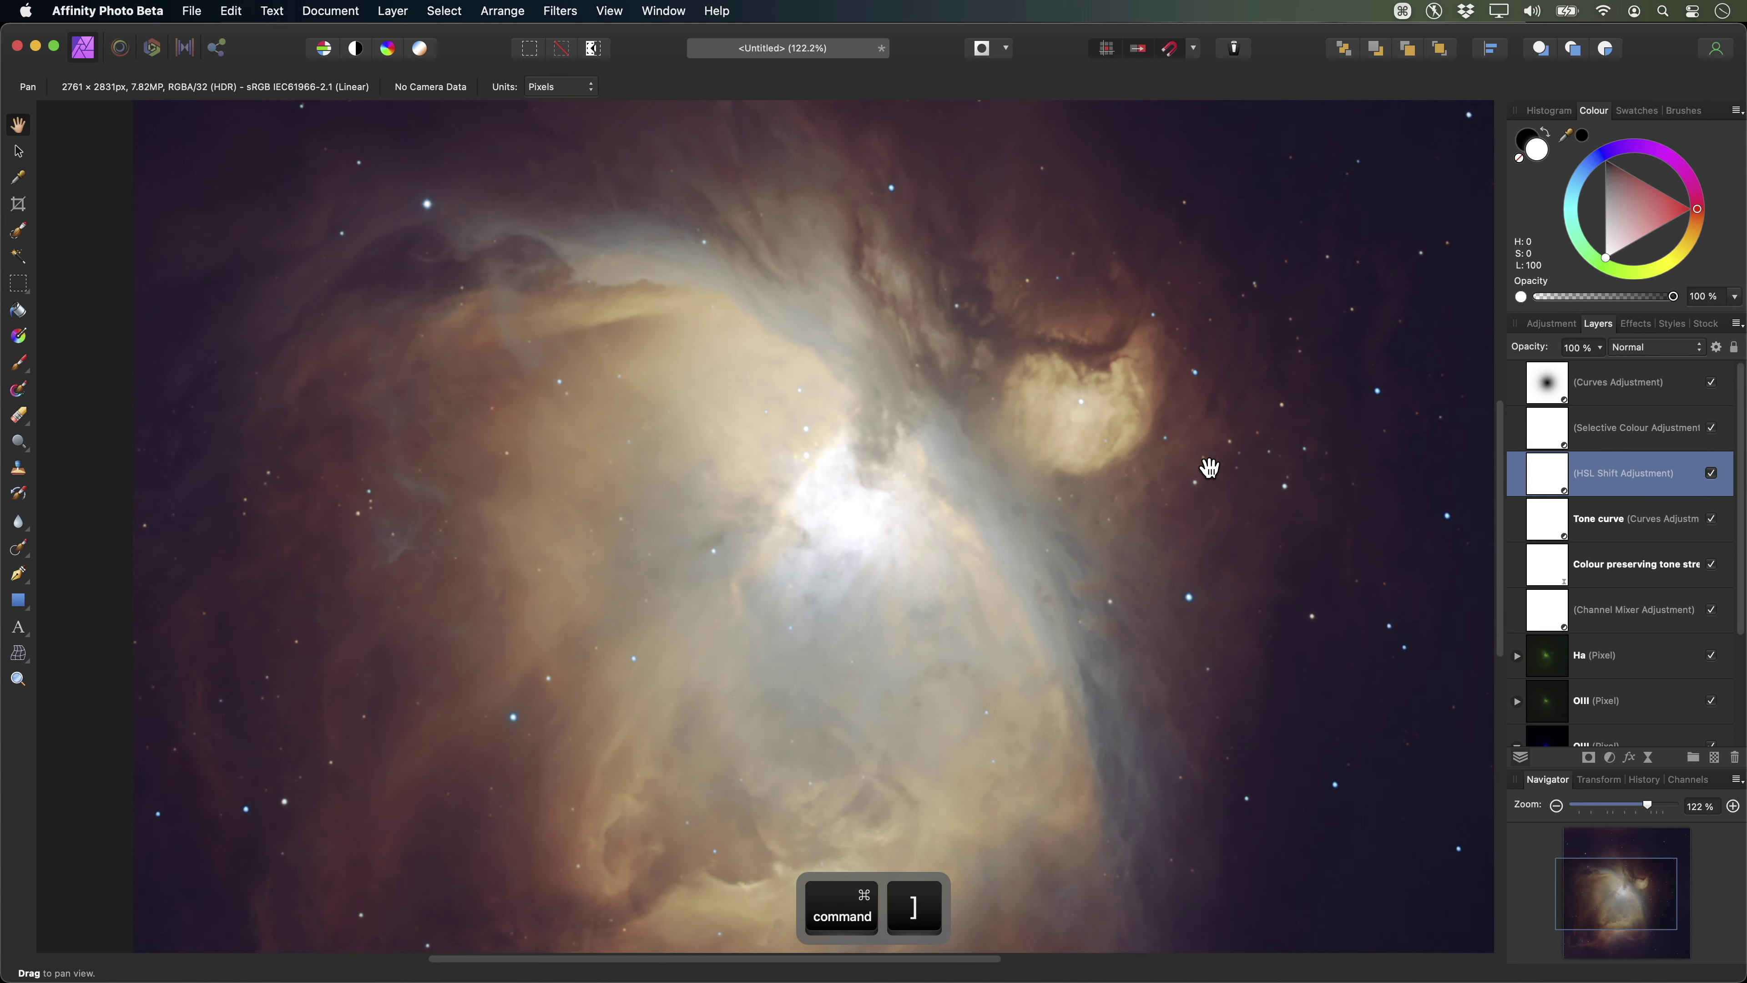
key(super+bracketright)
key(super+bracketright)
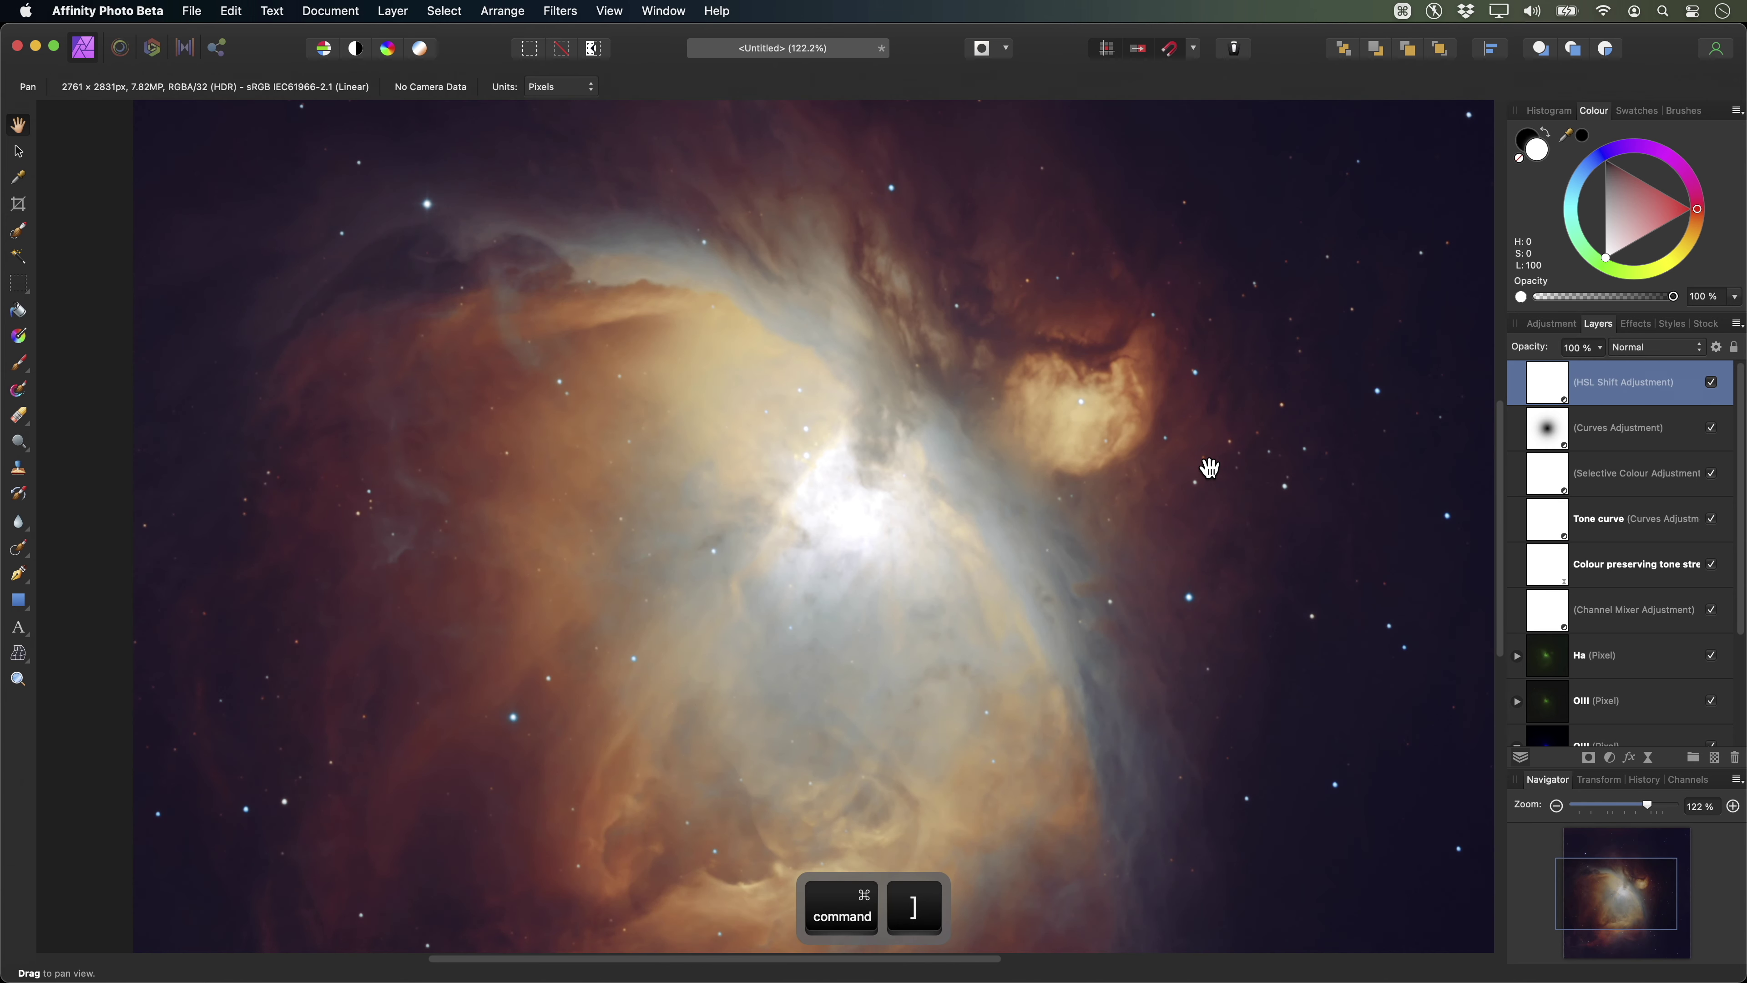
key(super+bracketleft)
key(super+bracketleft)
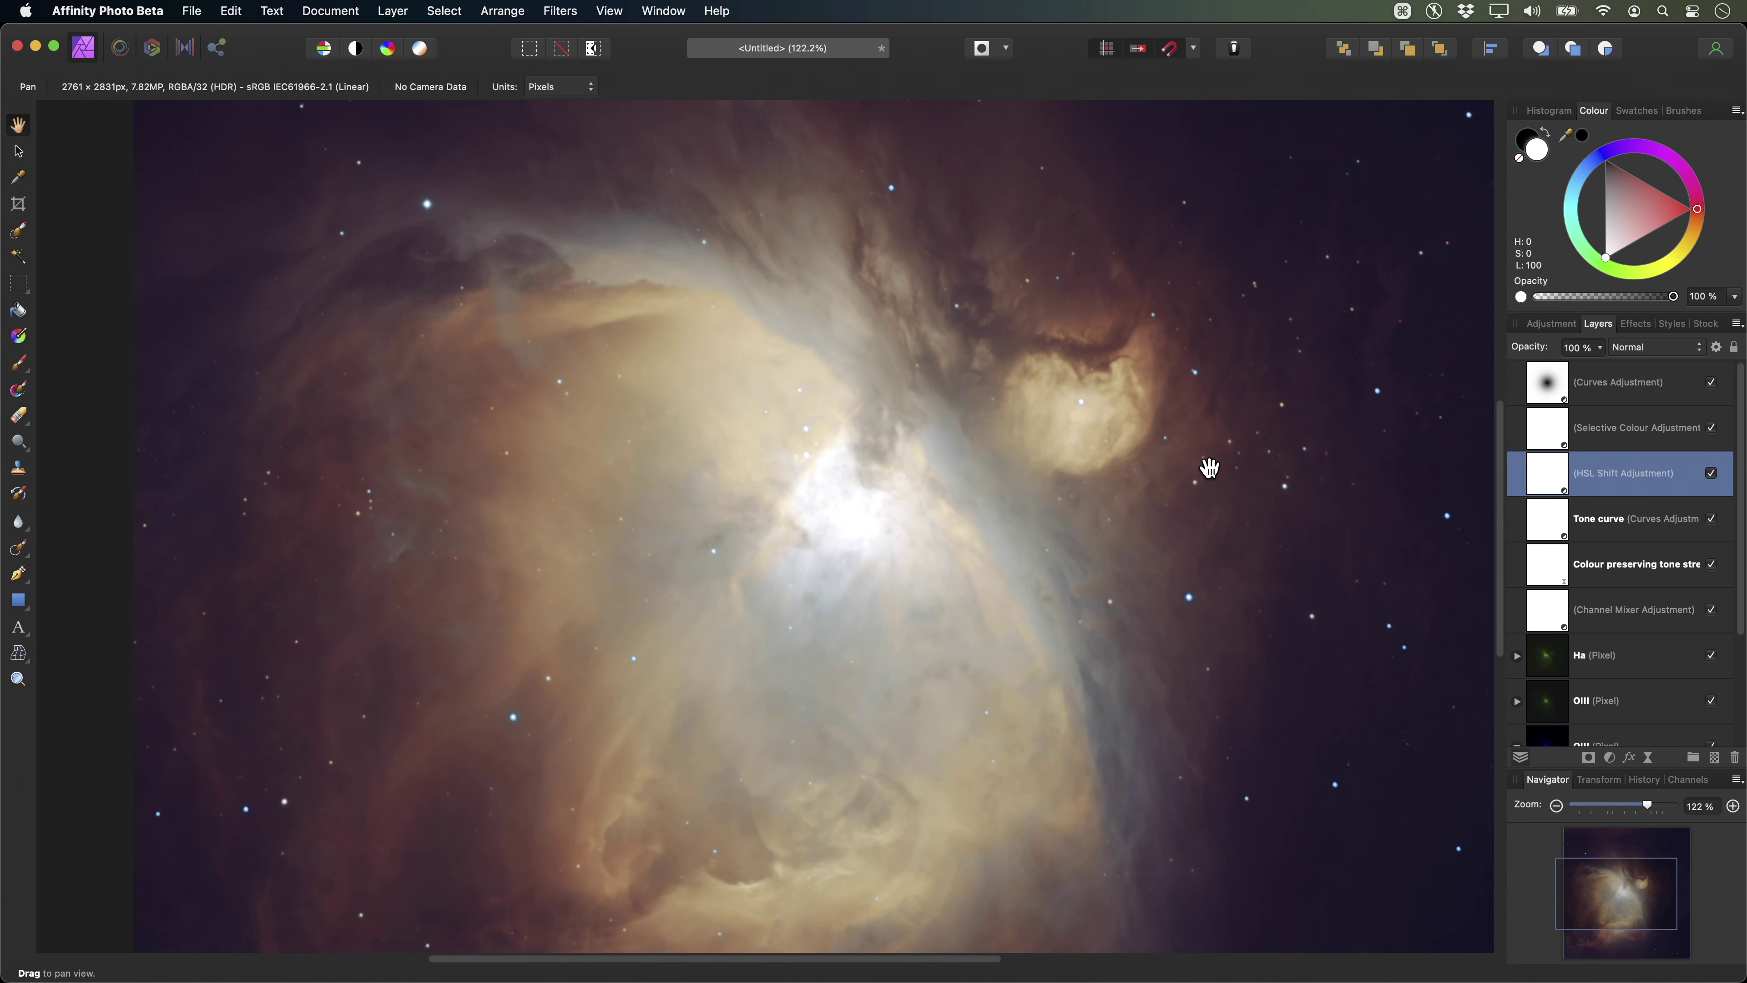
key(super+bracketright)
key(super+bracketright)
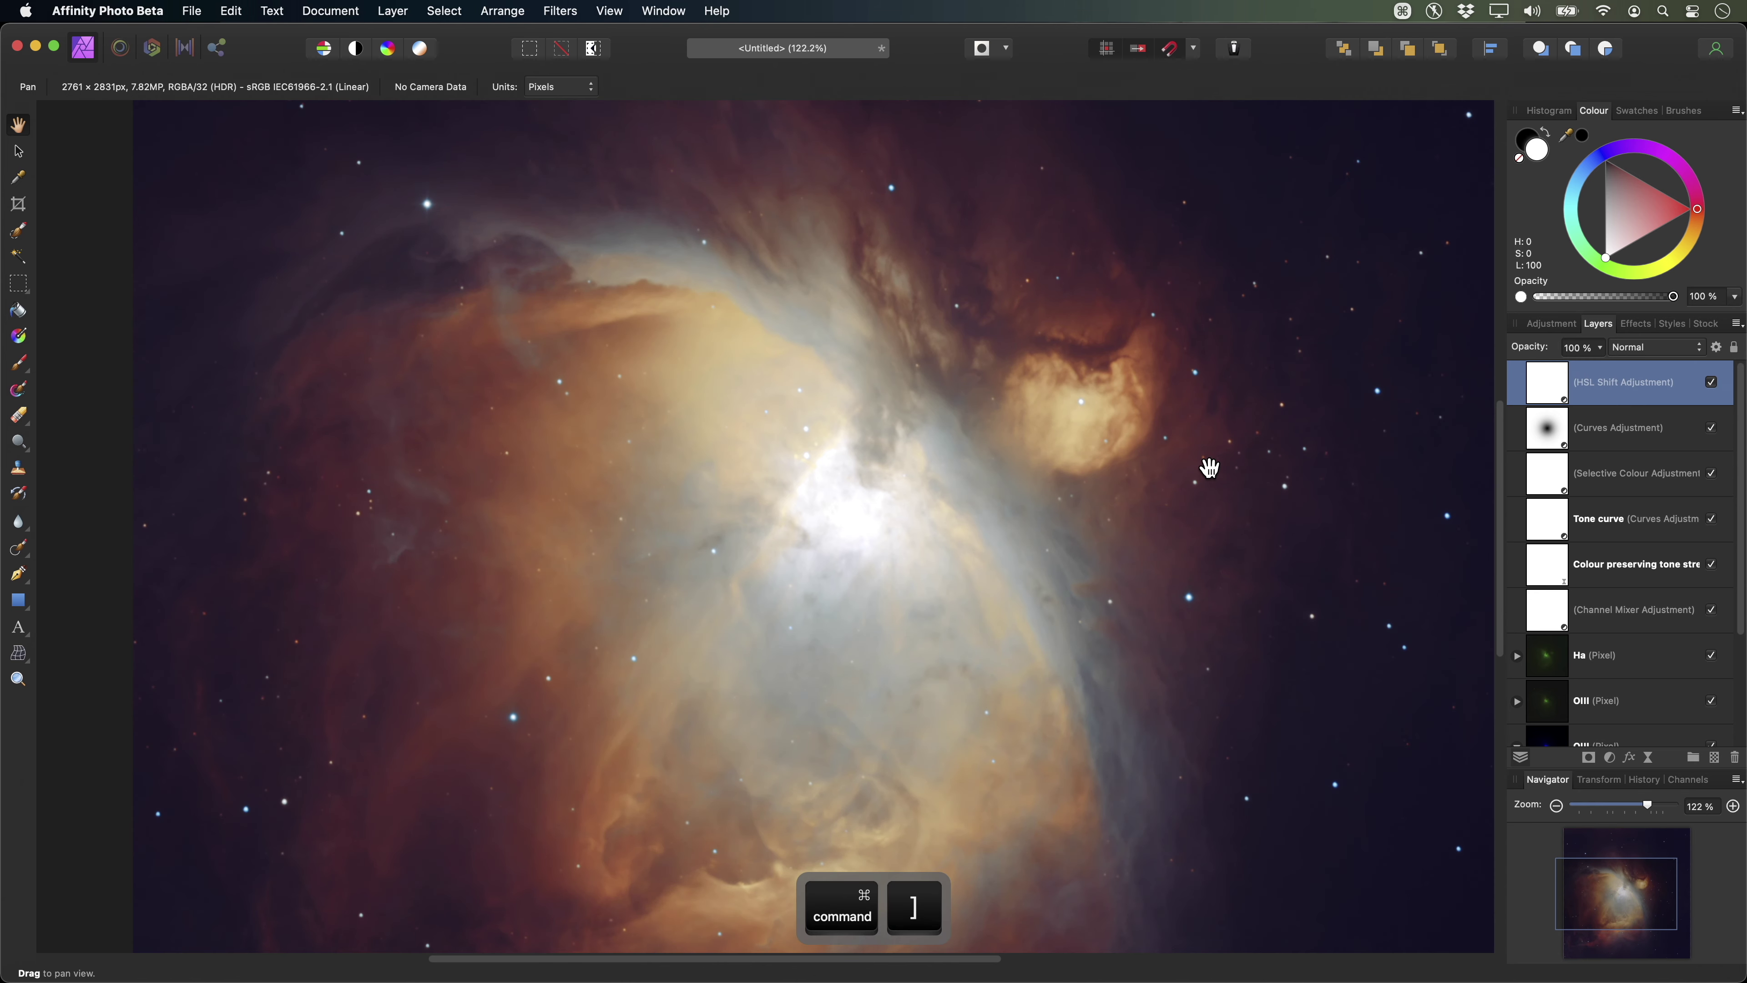
key(super+bracketleft)
key(super+bracketright)
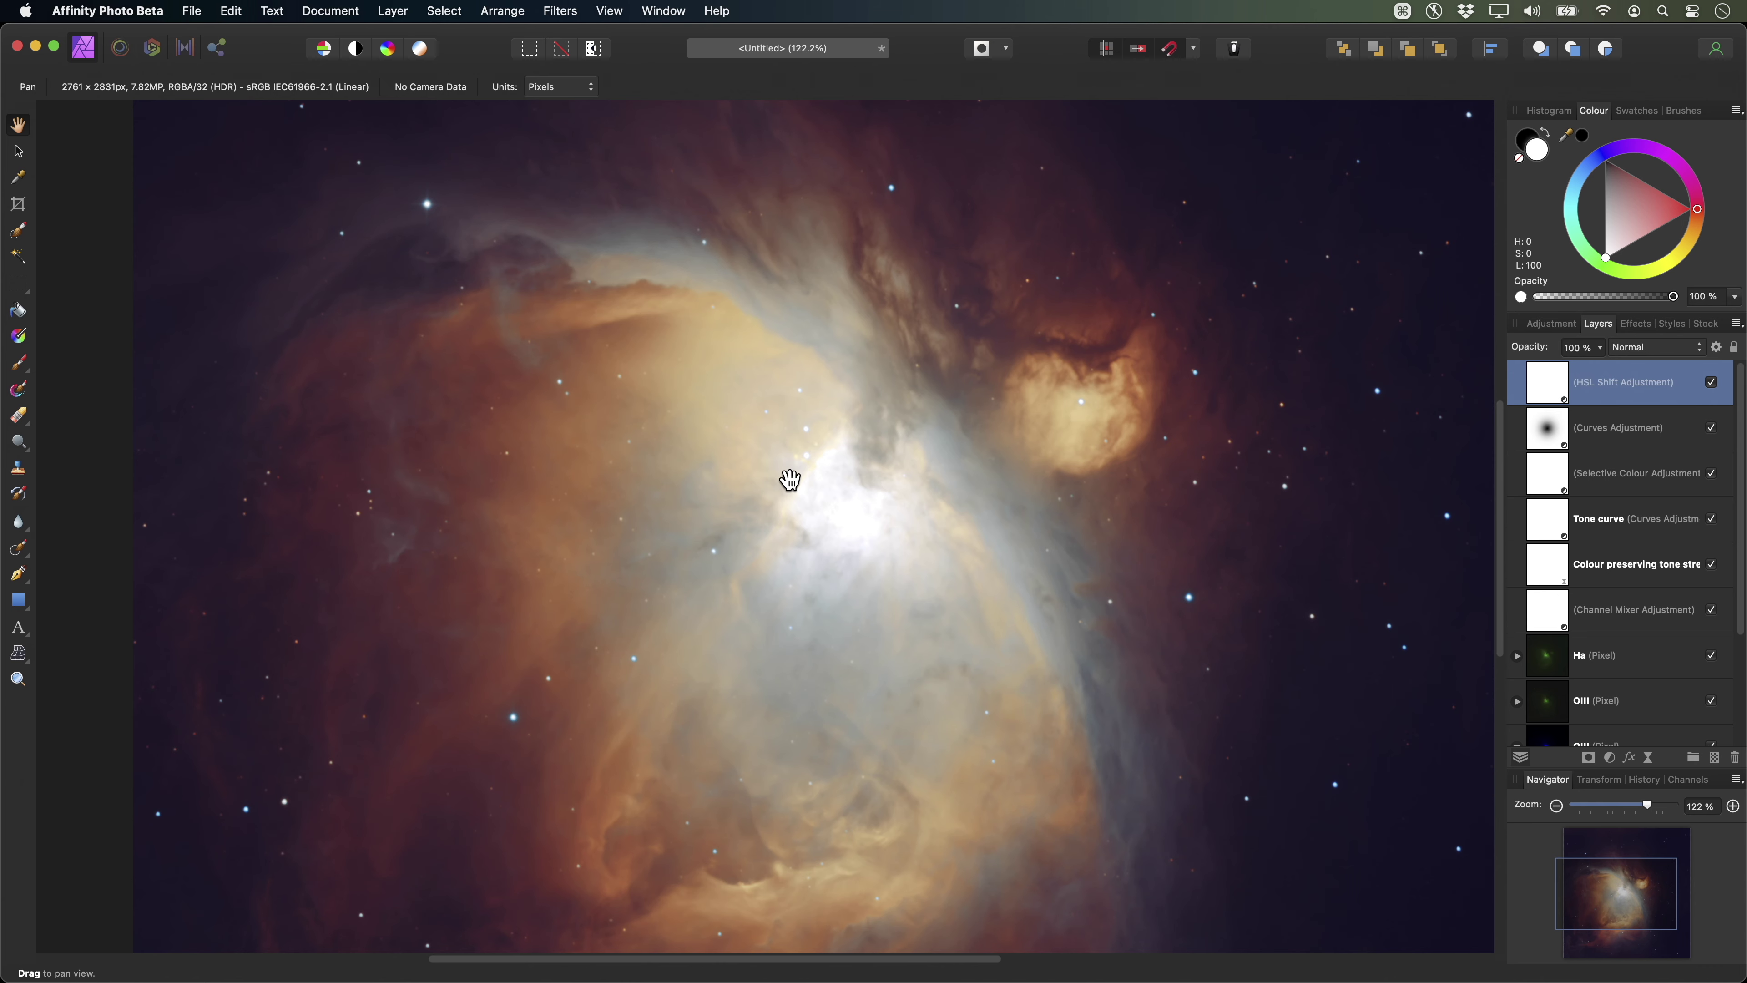
Add a live Clarity filter layer above the HSL adjustment.
click(393, 11)
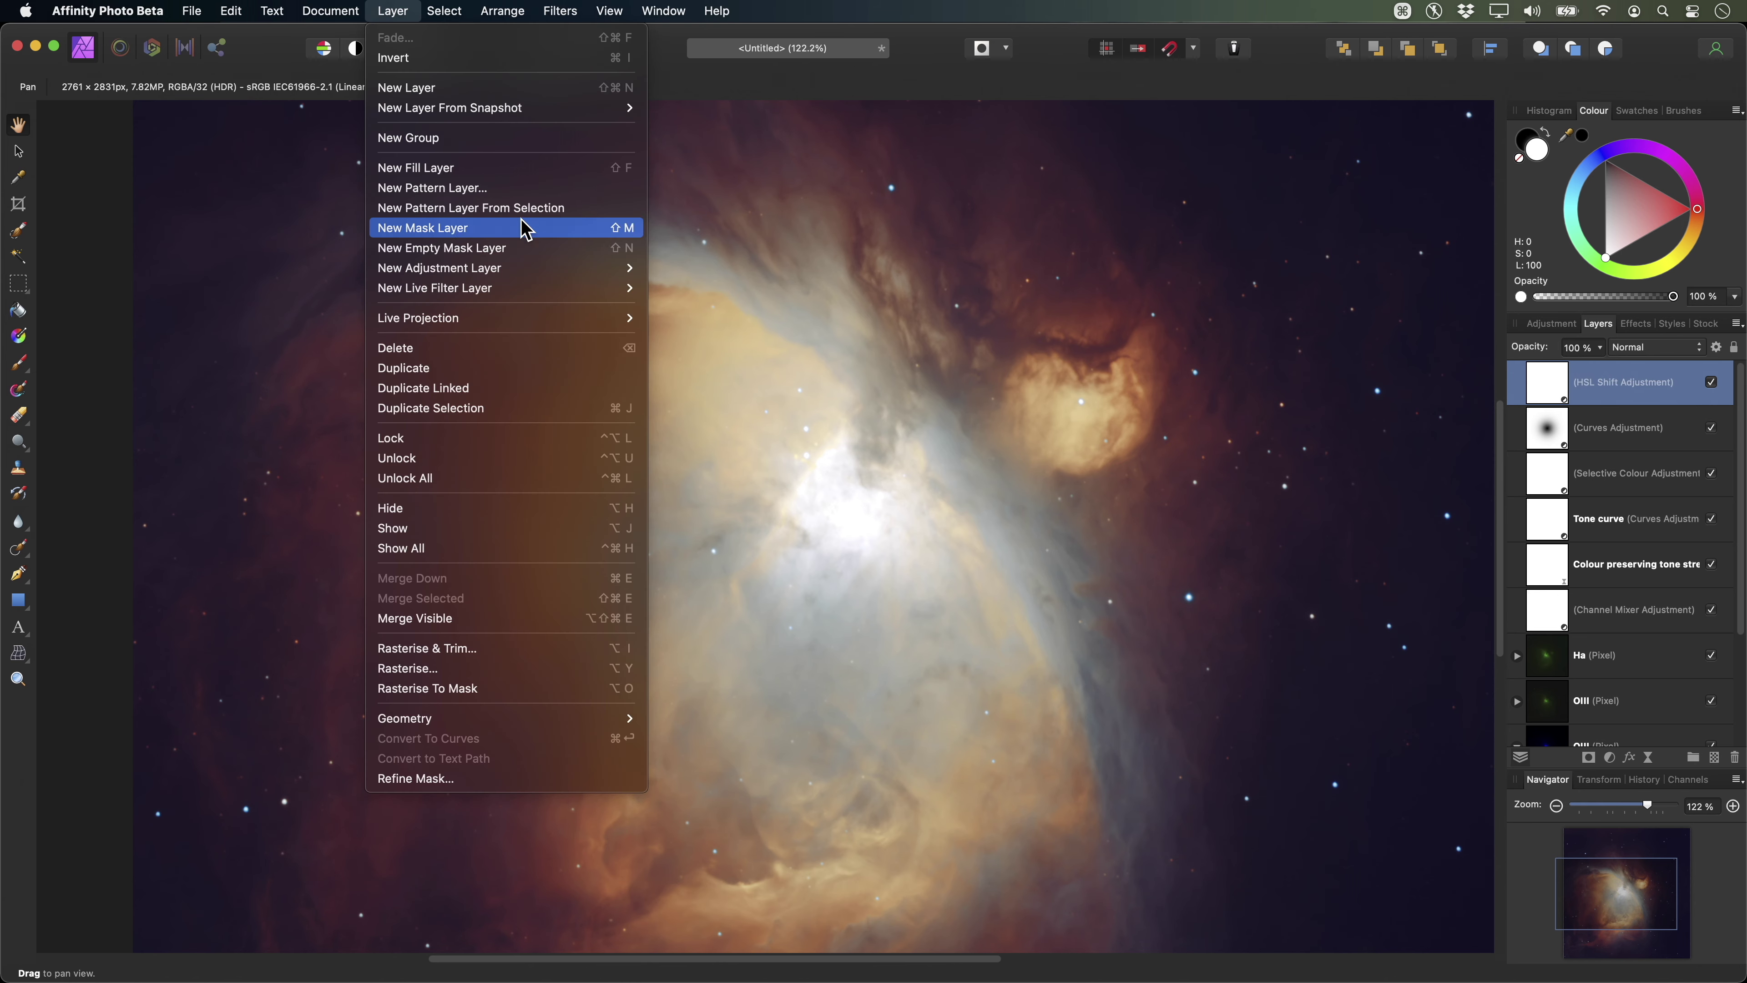
mouse_move(543, 292)
mouse_move(741, 309)
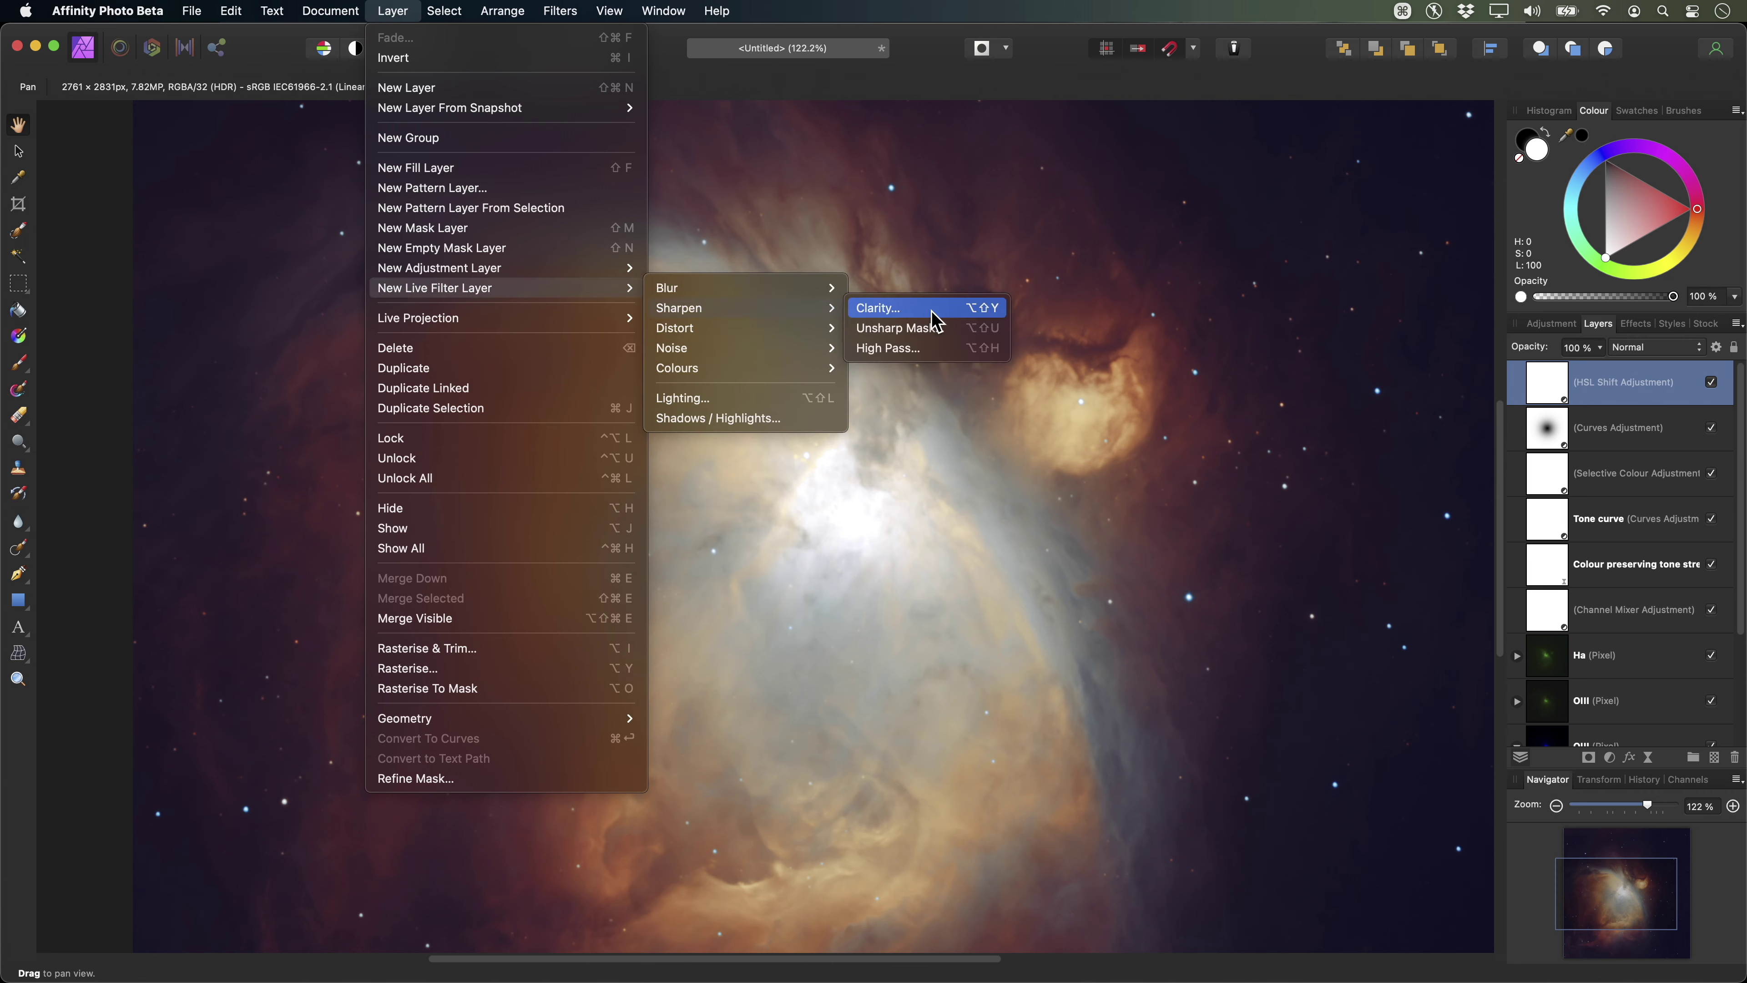
click(933, 310)
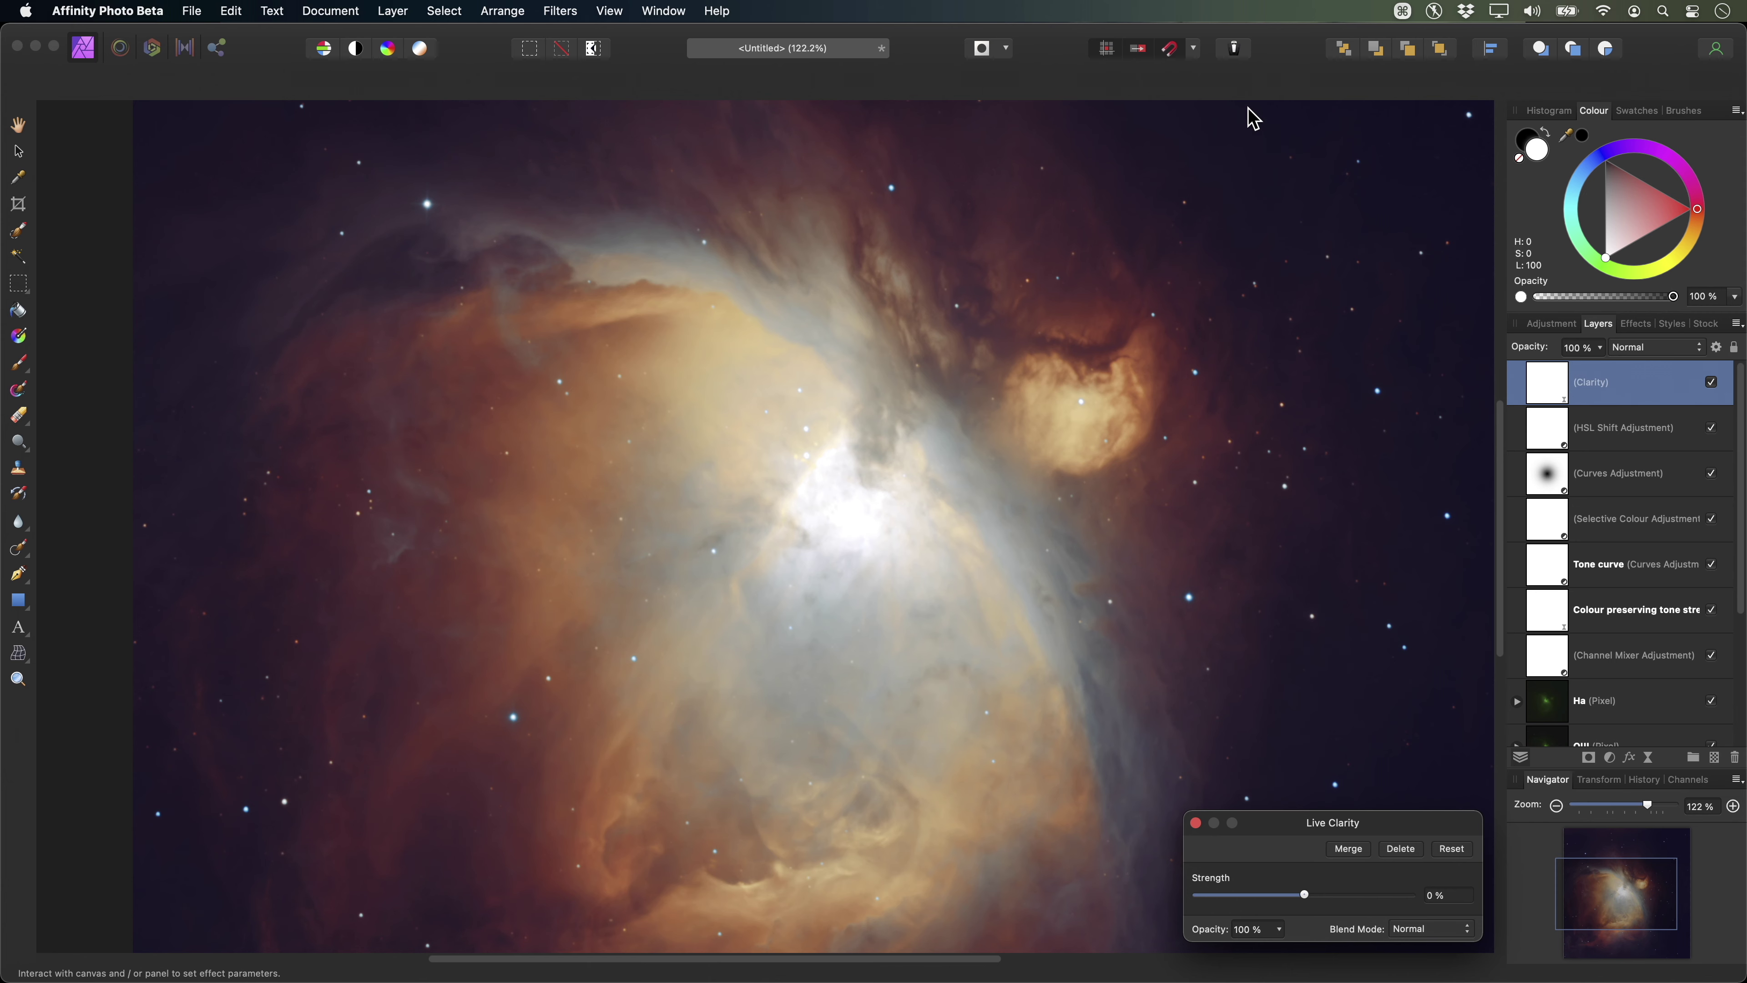
Switch the Assistant's option for adding filter layers to child layer and back to Add filter as new layer.
click(1235, 48)
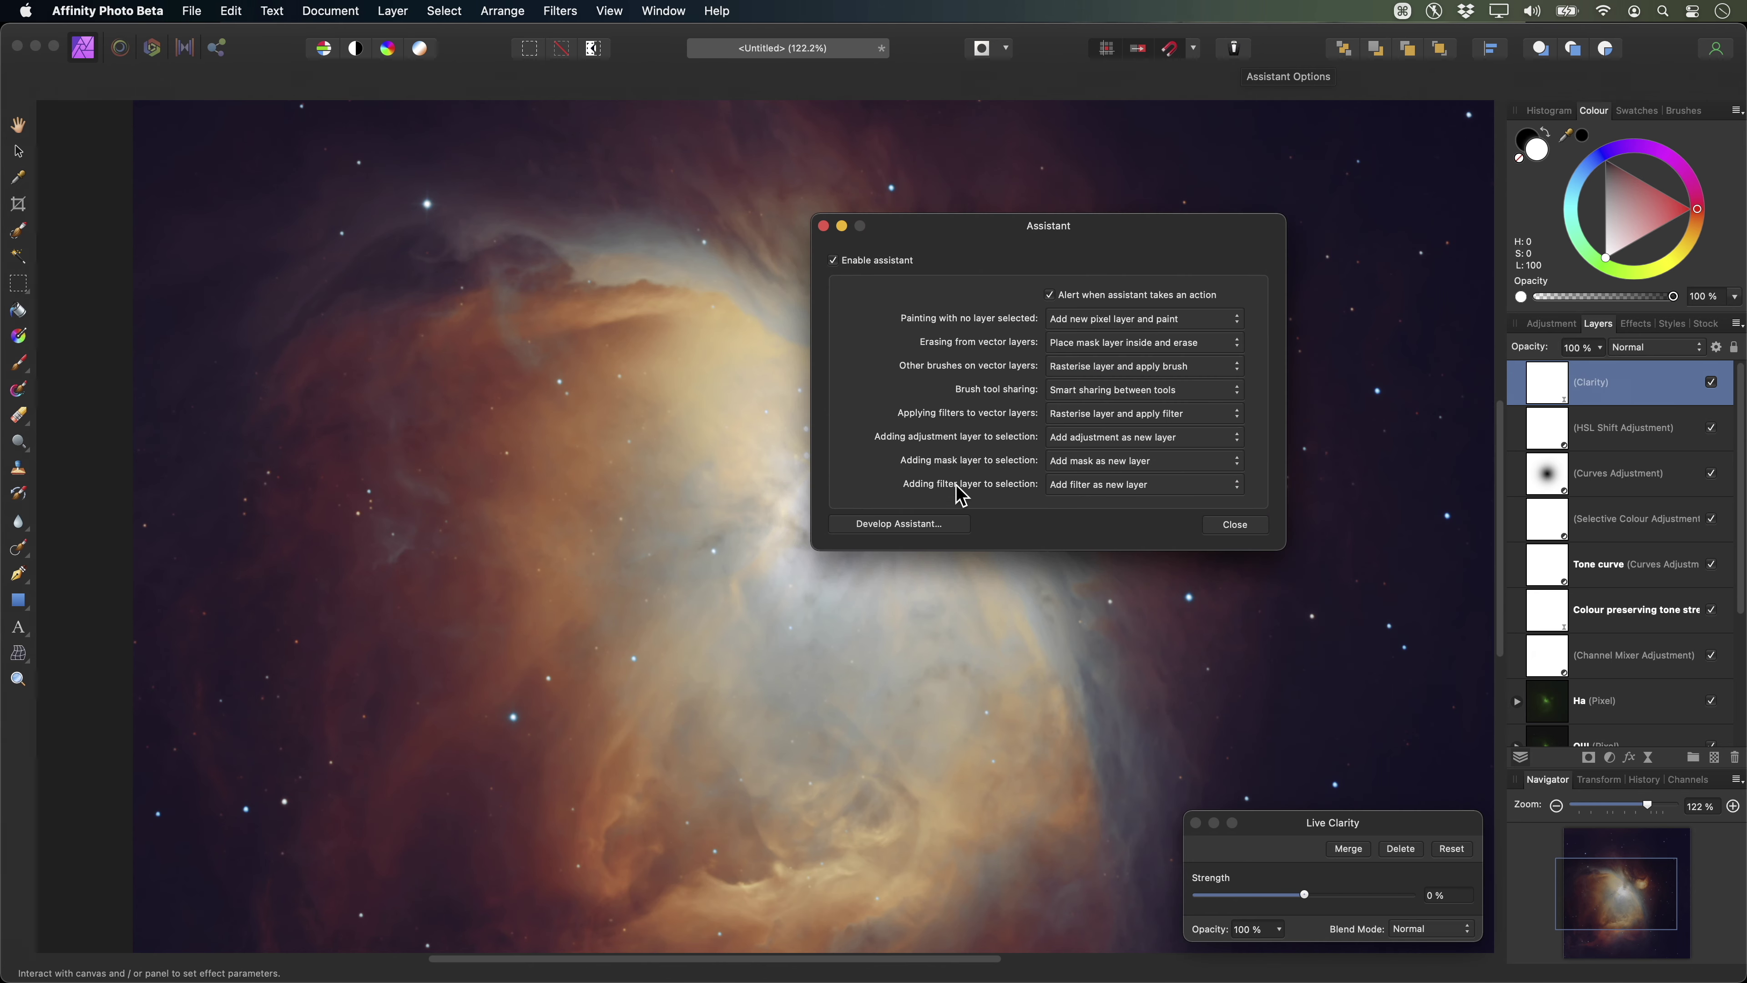
click(1199, 486)
click(1198, 469)
click(1159, 490)
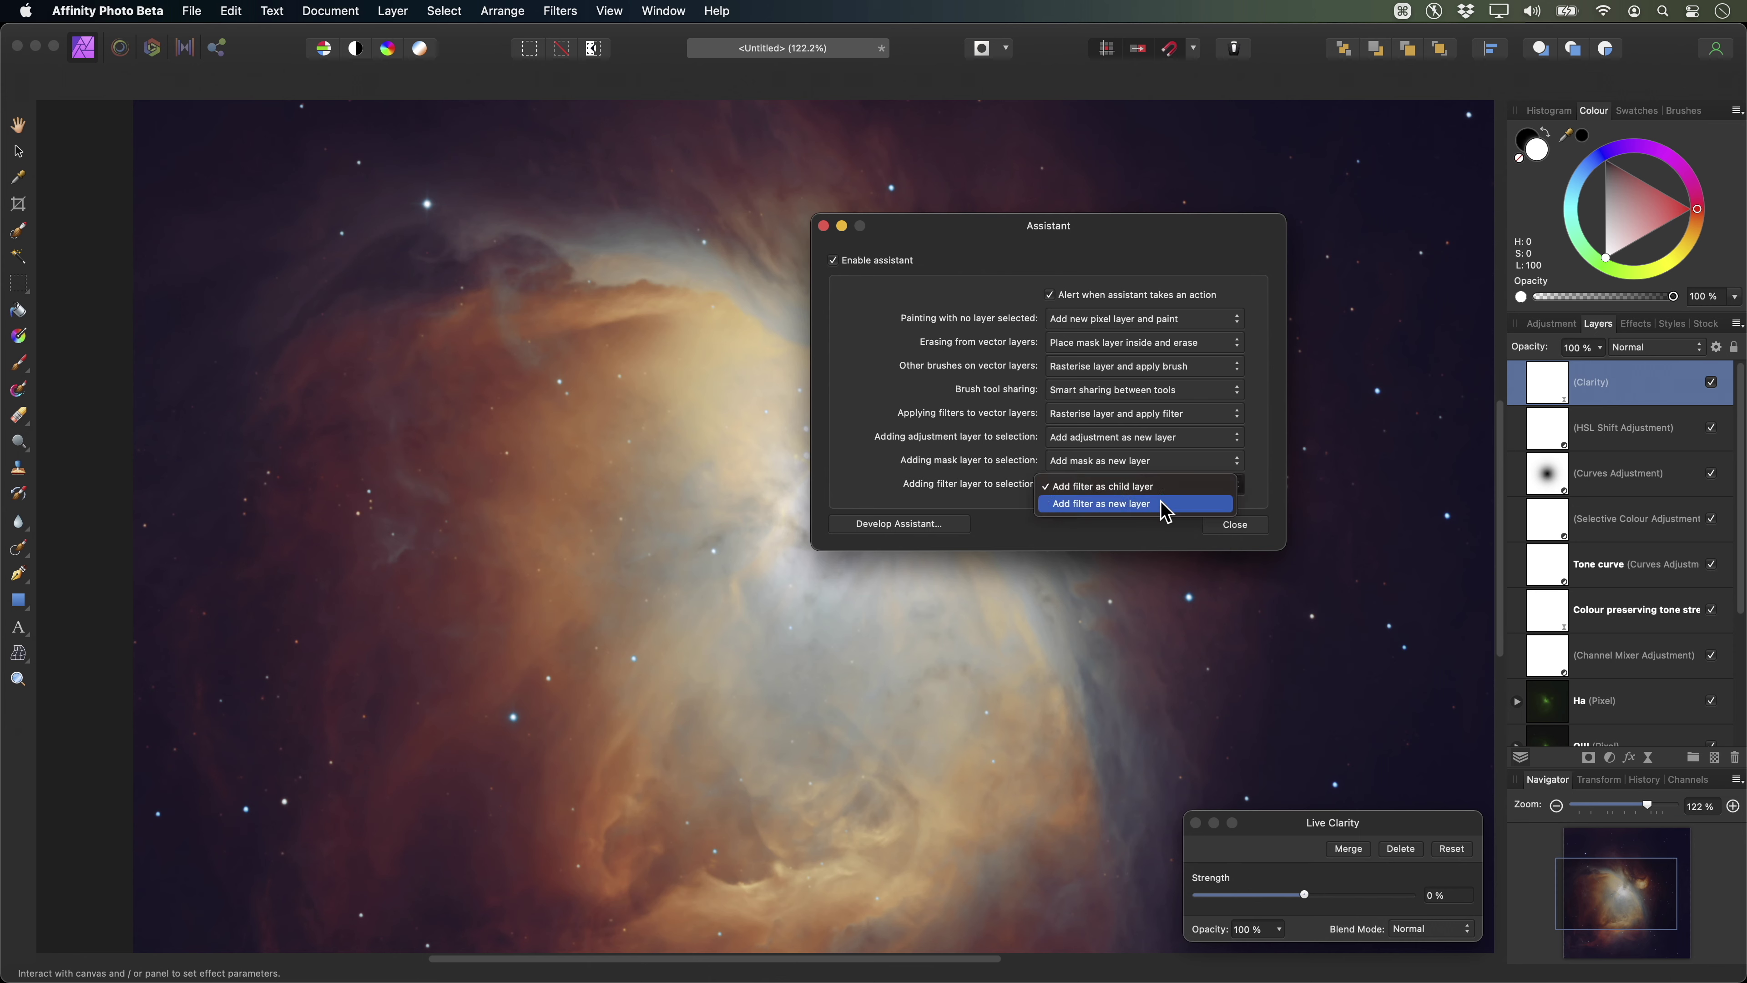
click(1166, 511)
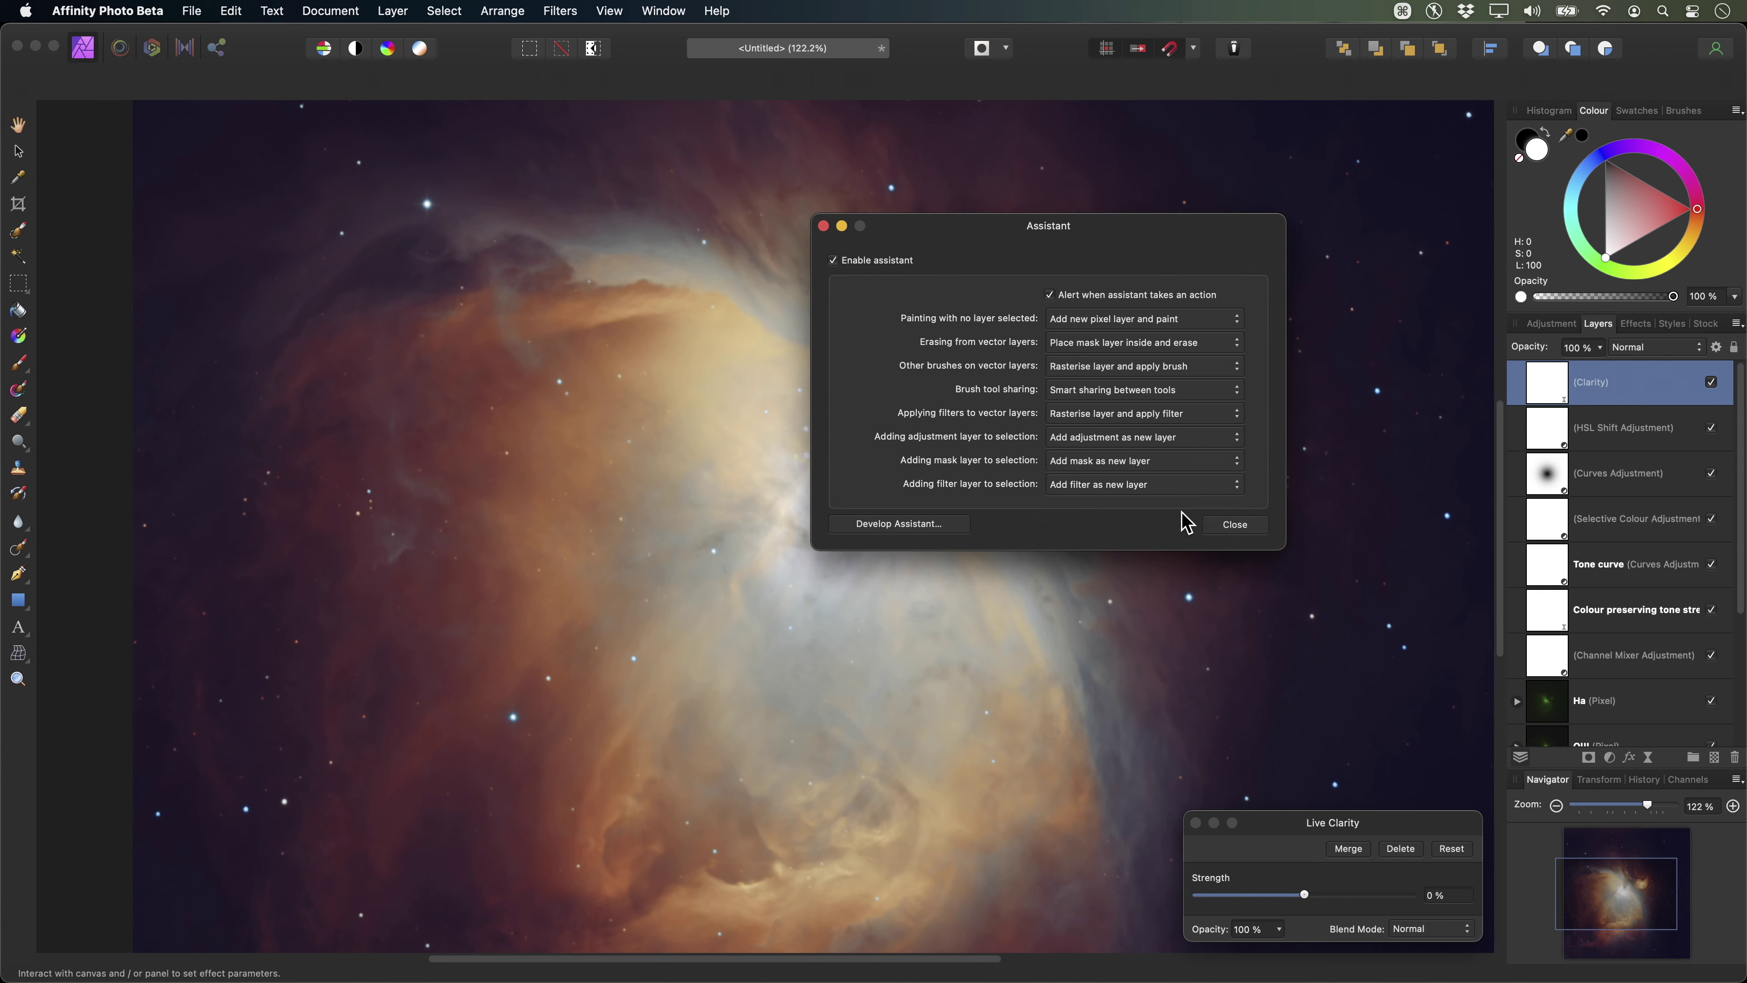
click(1255, 527)
Set the live Clarity filter's strength to 90%.
alt+scroll(1158, 612, down, 3)
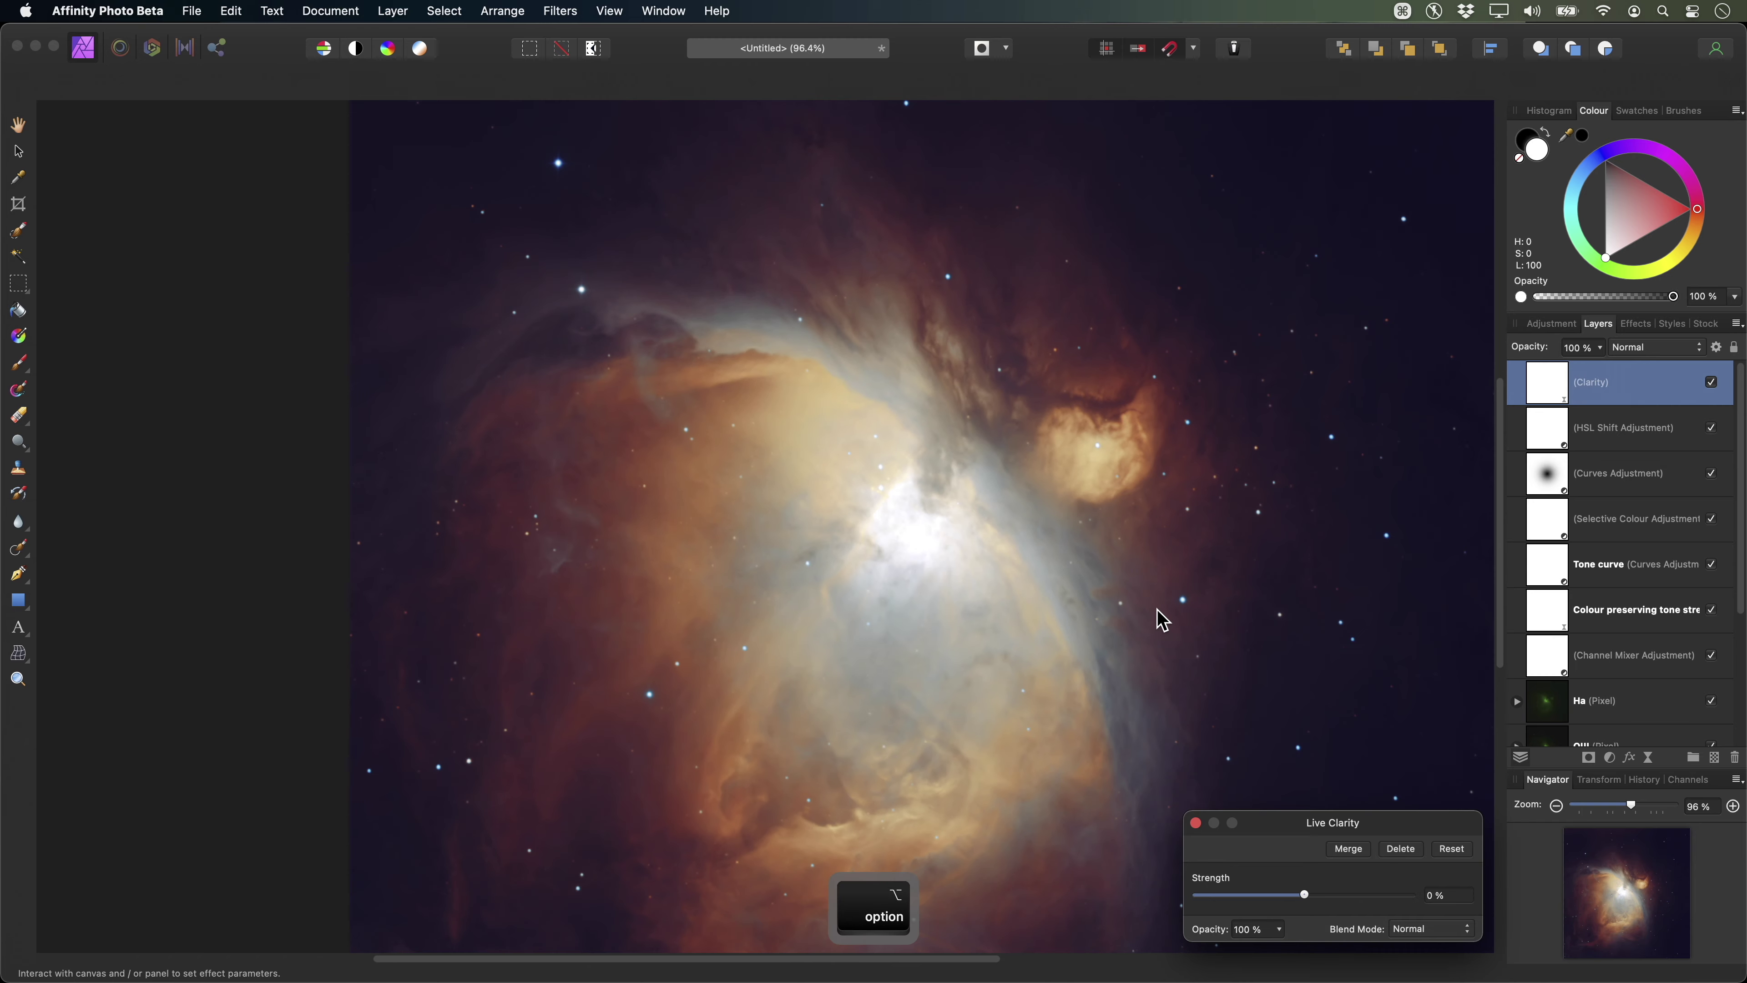
drag(1306, 898, 1398, 903)
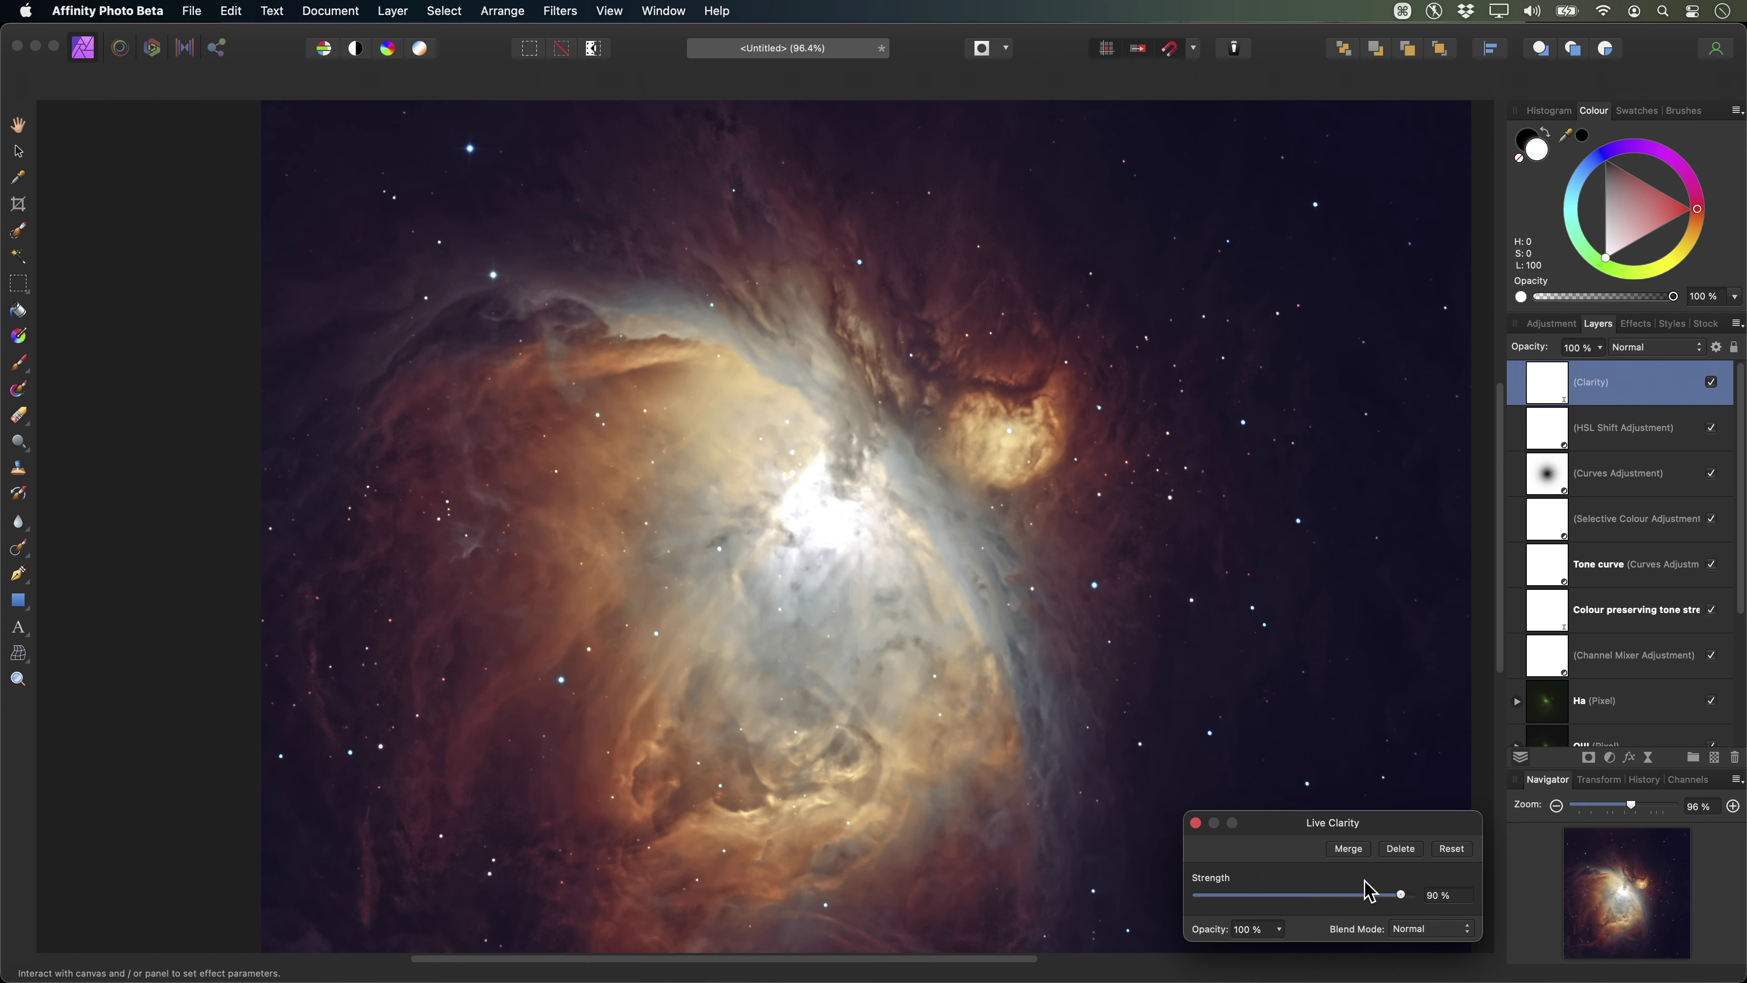
click(1196, 822)
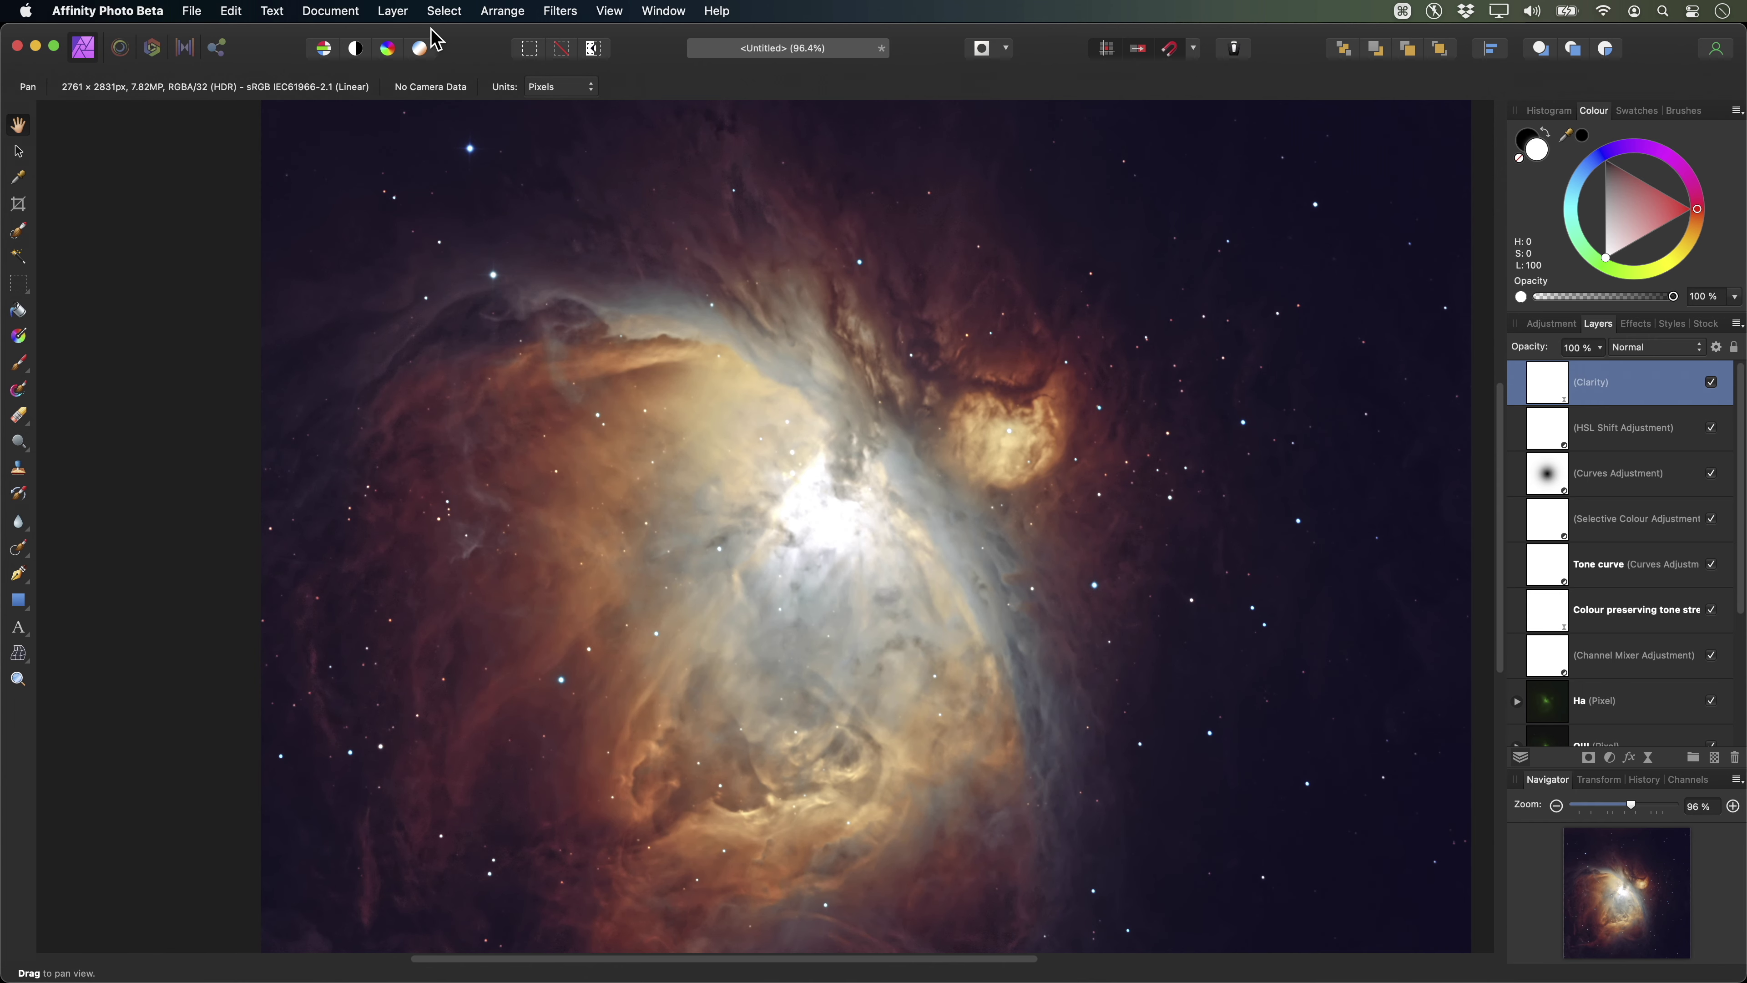
Invert the live Clarity filter's mask to black and ready the Paint Brush with white as its colour.
click(402, 14)
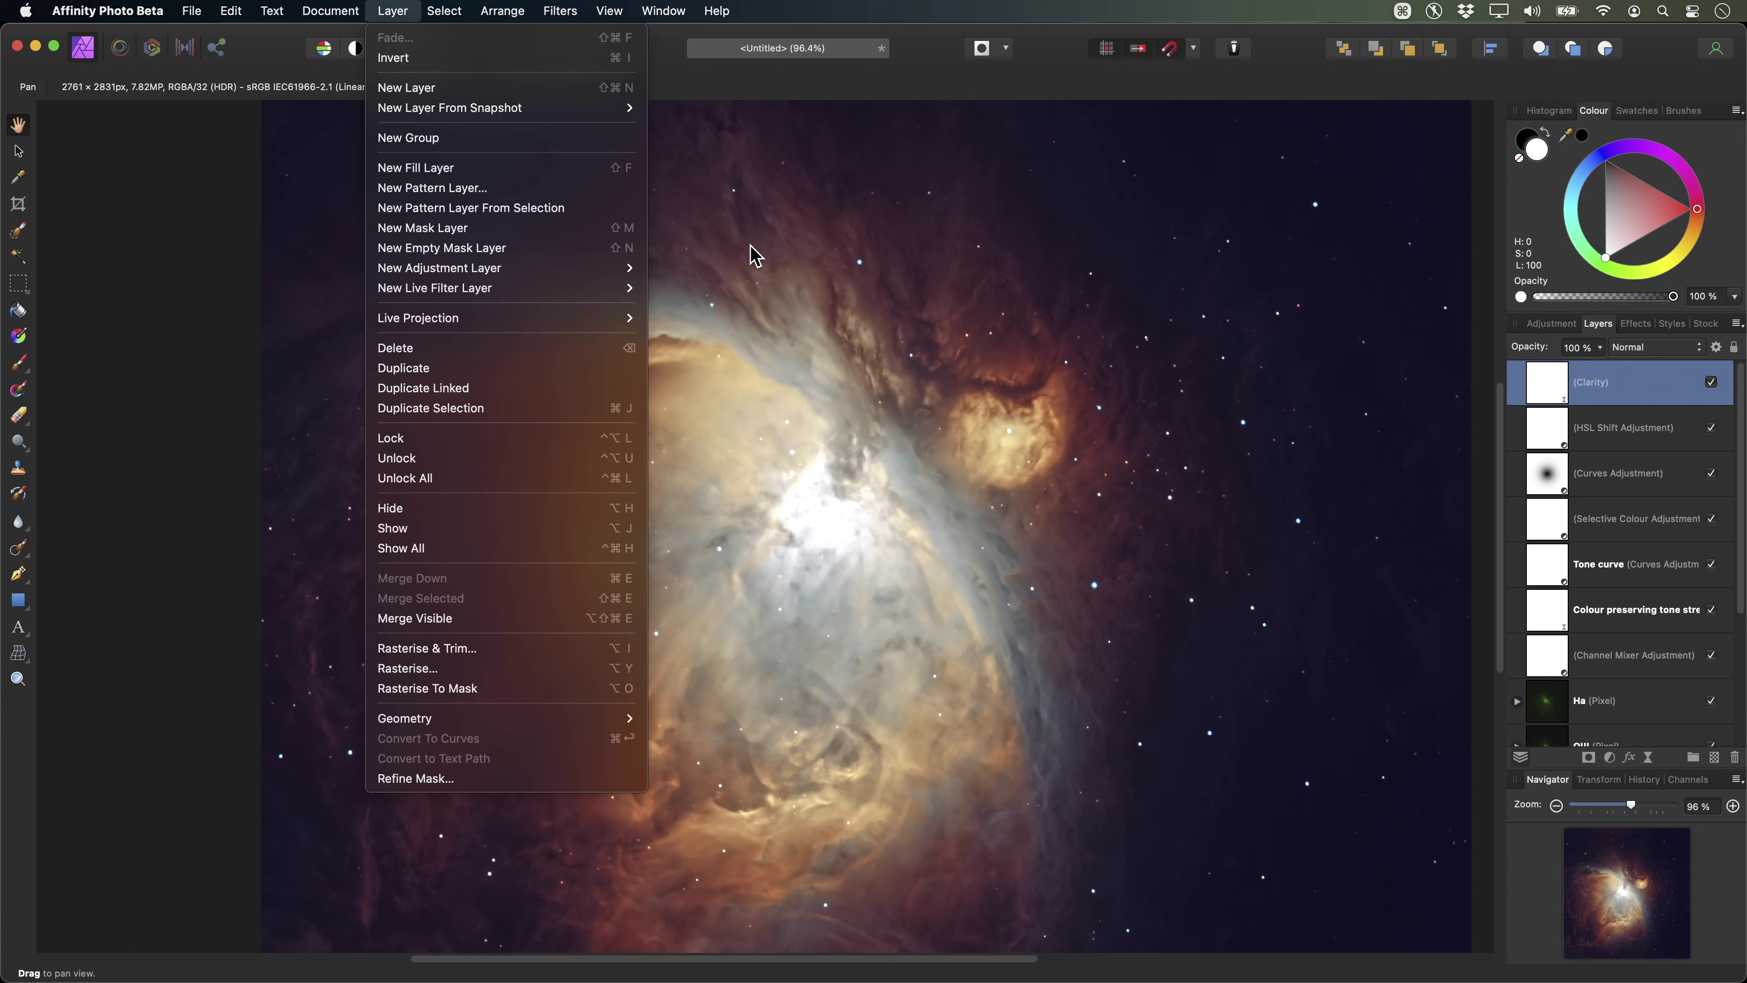
key(super+i)
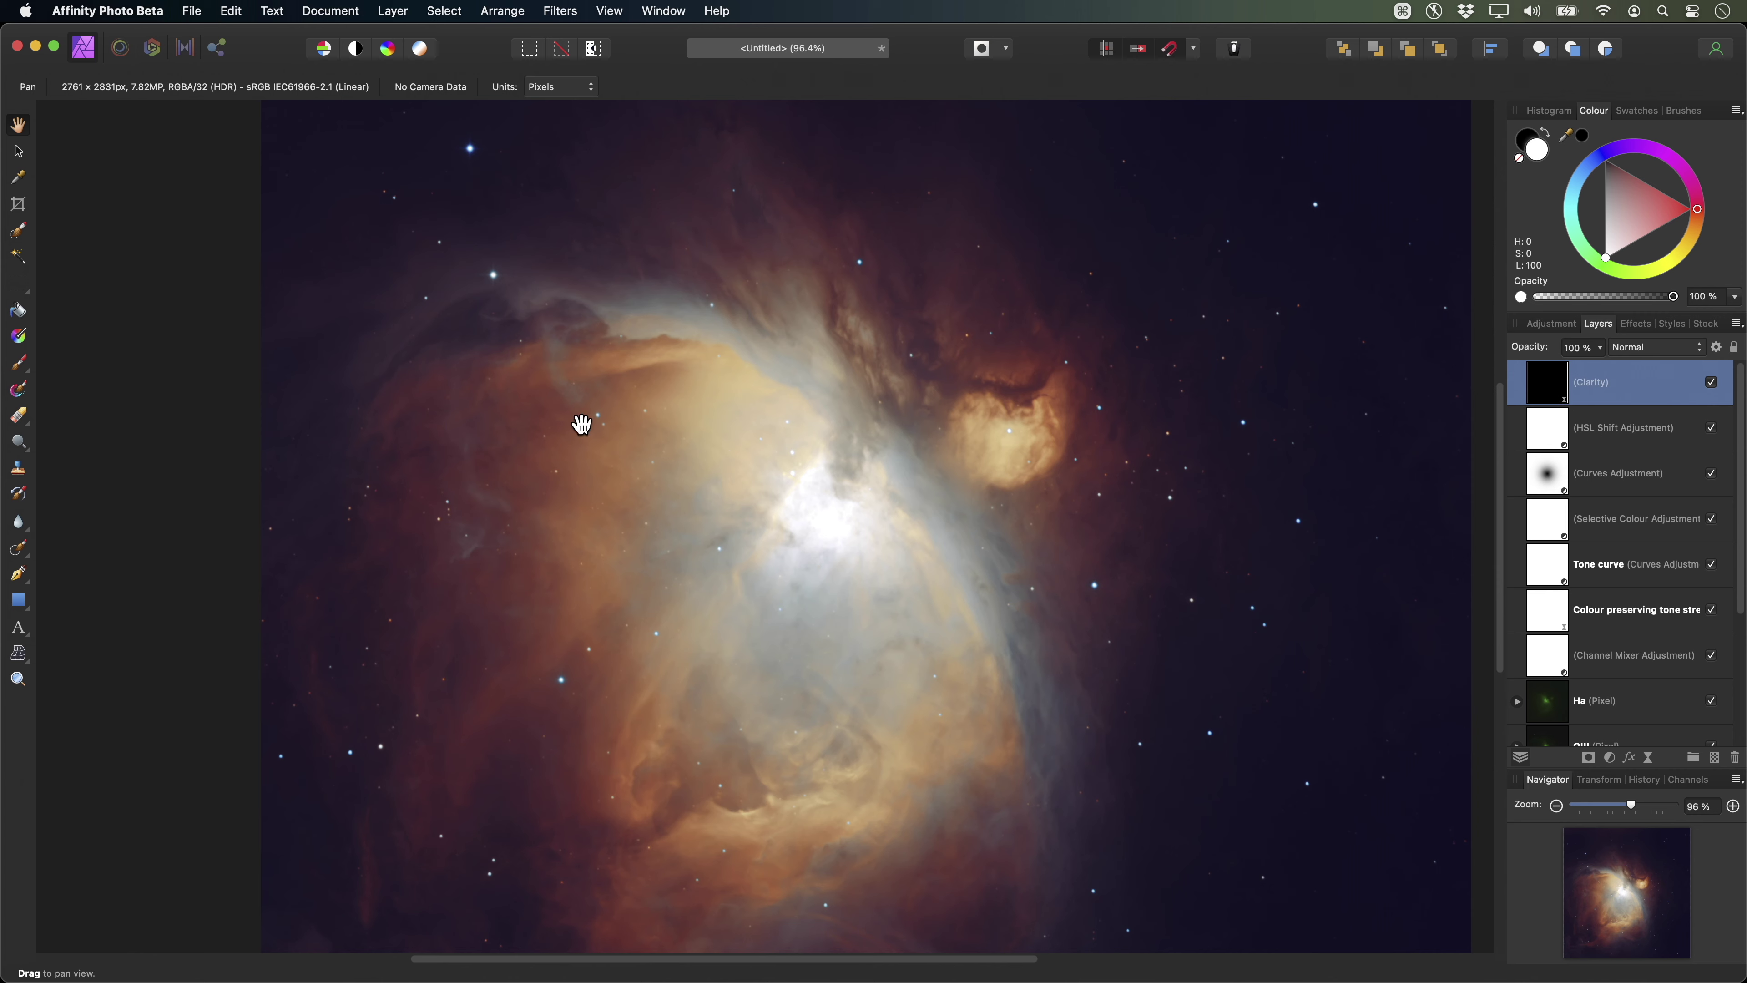
click(26, 383)
click(168, 367)
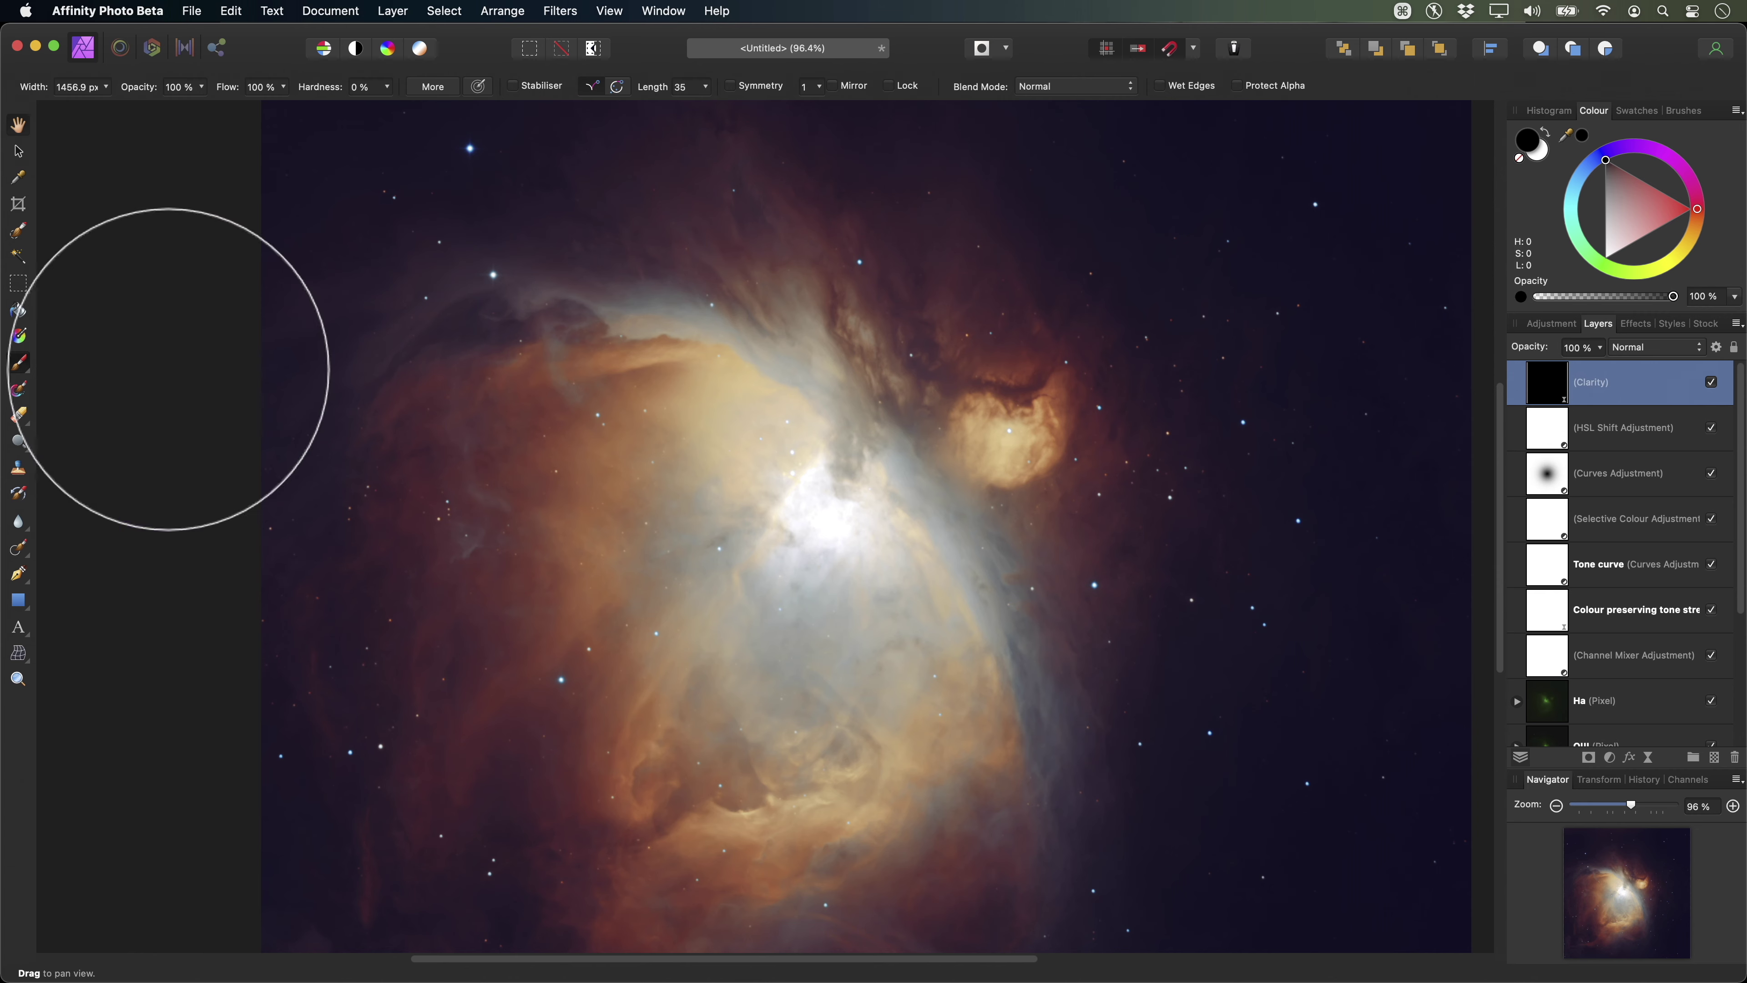
key(x)
key(x)
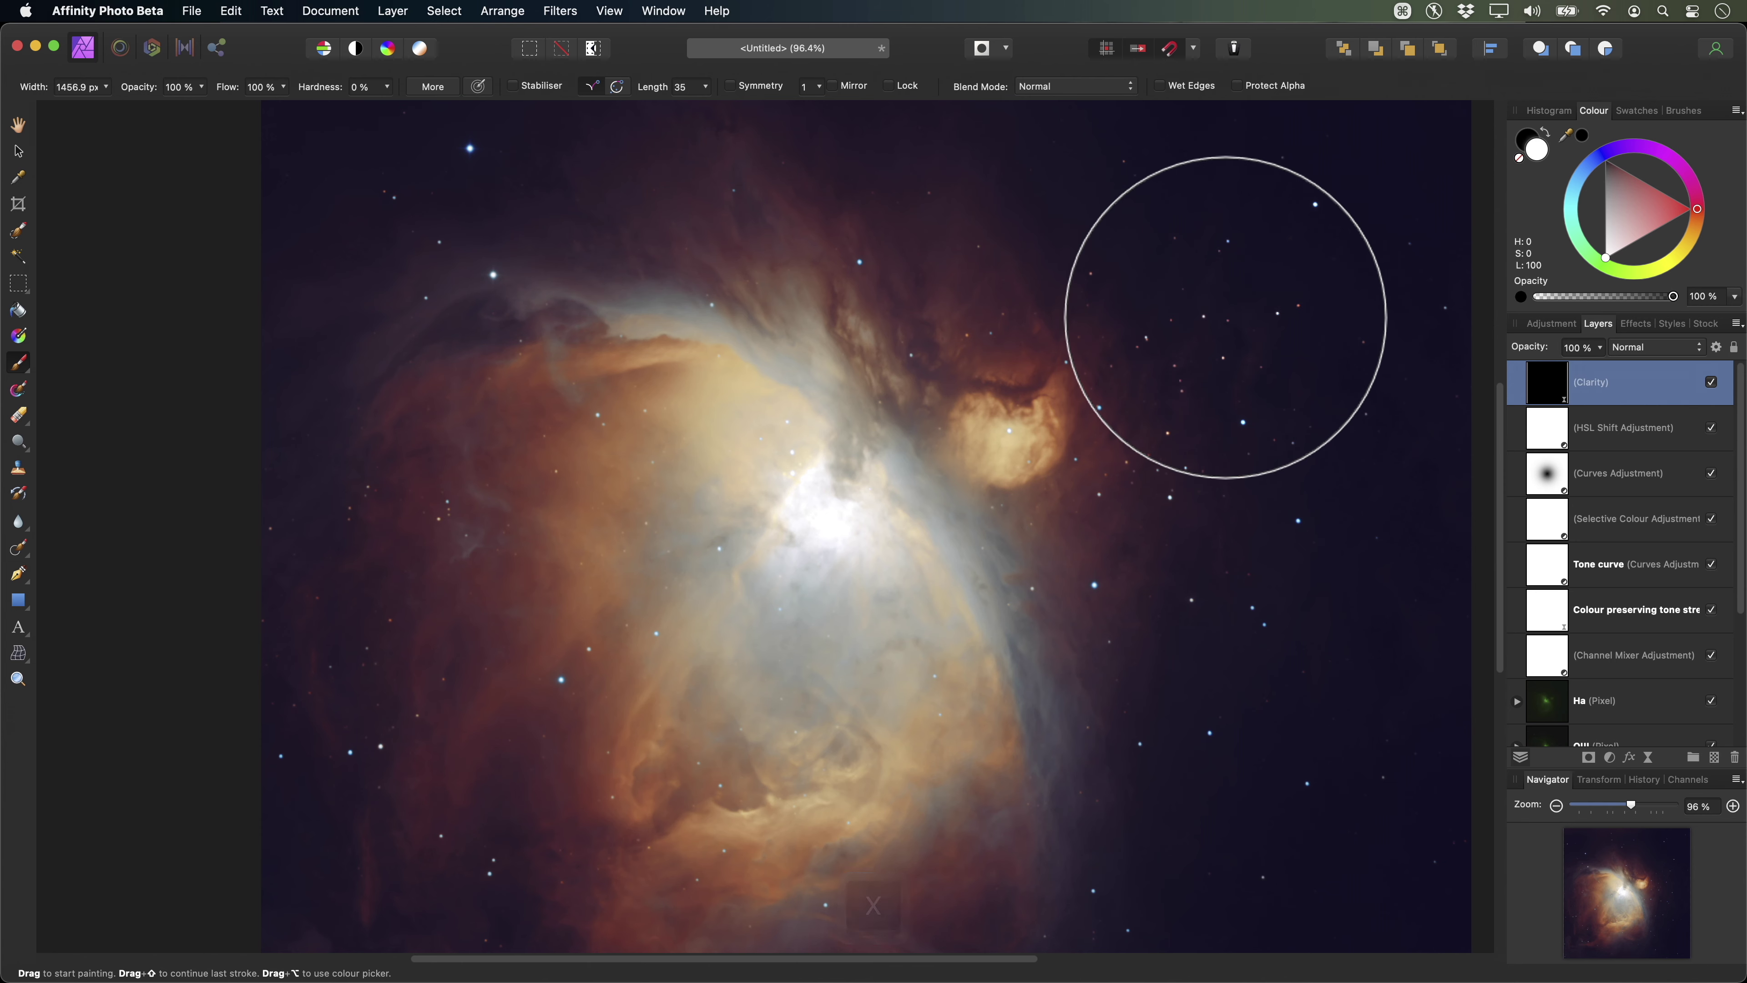
Paint white on the Clarity mask around the nebula's detailed outer areas, leaving out the bright core, reducing the brush width to 617.7 px.
key(bracketleft)
key(bracketleft)
key(bracketleft)
key(bracketleft)
key(bracketleft)
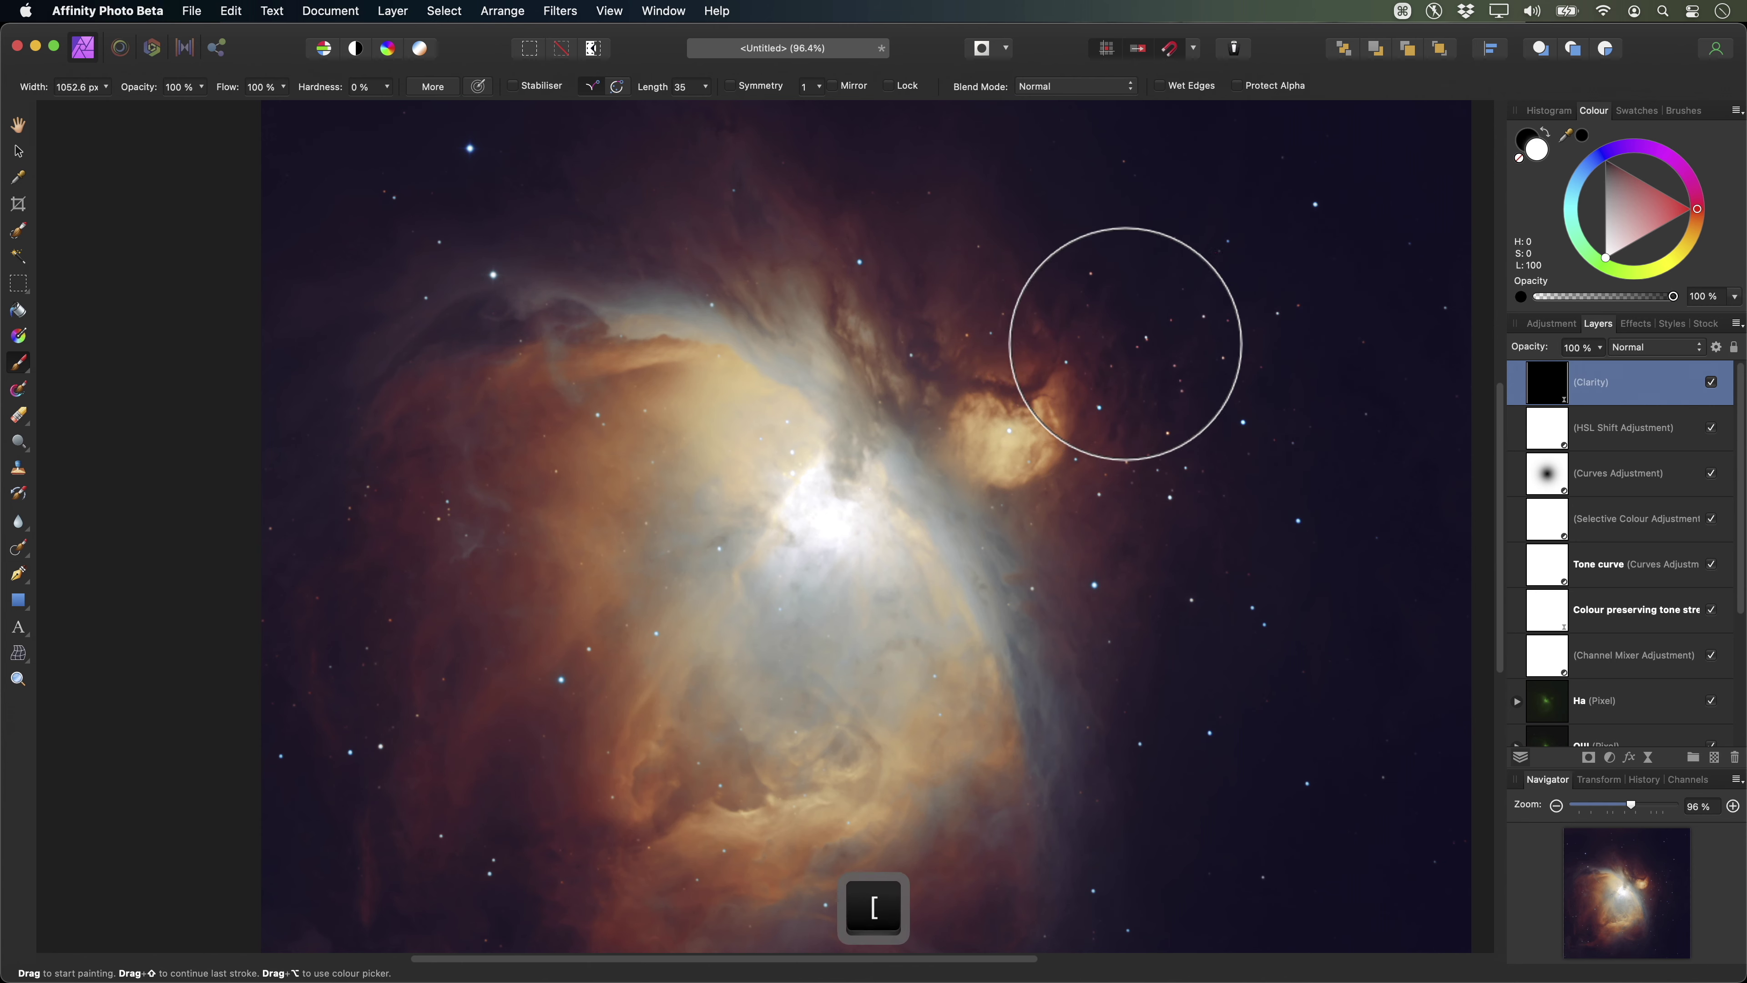
mouse_move(1014, 376)
mouse_down()
mouse_move(975, 409)
mouse_move(866, 350)
mouse_move(741, 398)
mouse_move(630, 397)
mouse_move(534, 363)
mouse_move(515, 519)
mouse_move(538, 691)
mouse_move(751, 856)
mouse_move(974, 707)
mouse_move(964, 406)
mouse_move(1030, 632)
mouse_move(1014, 589)
mouse_move(1054, 371)
mouse_up()
key(bracketleft)
key(space)
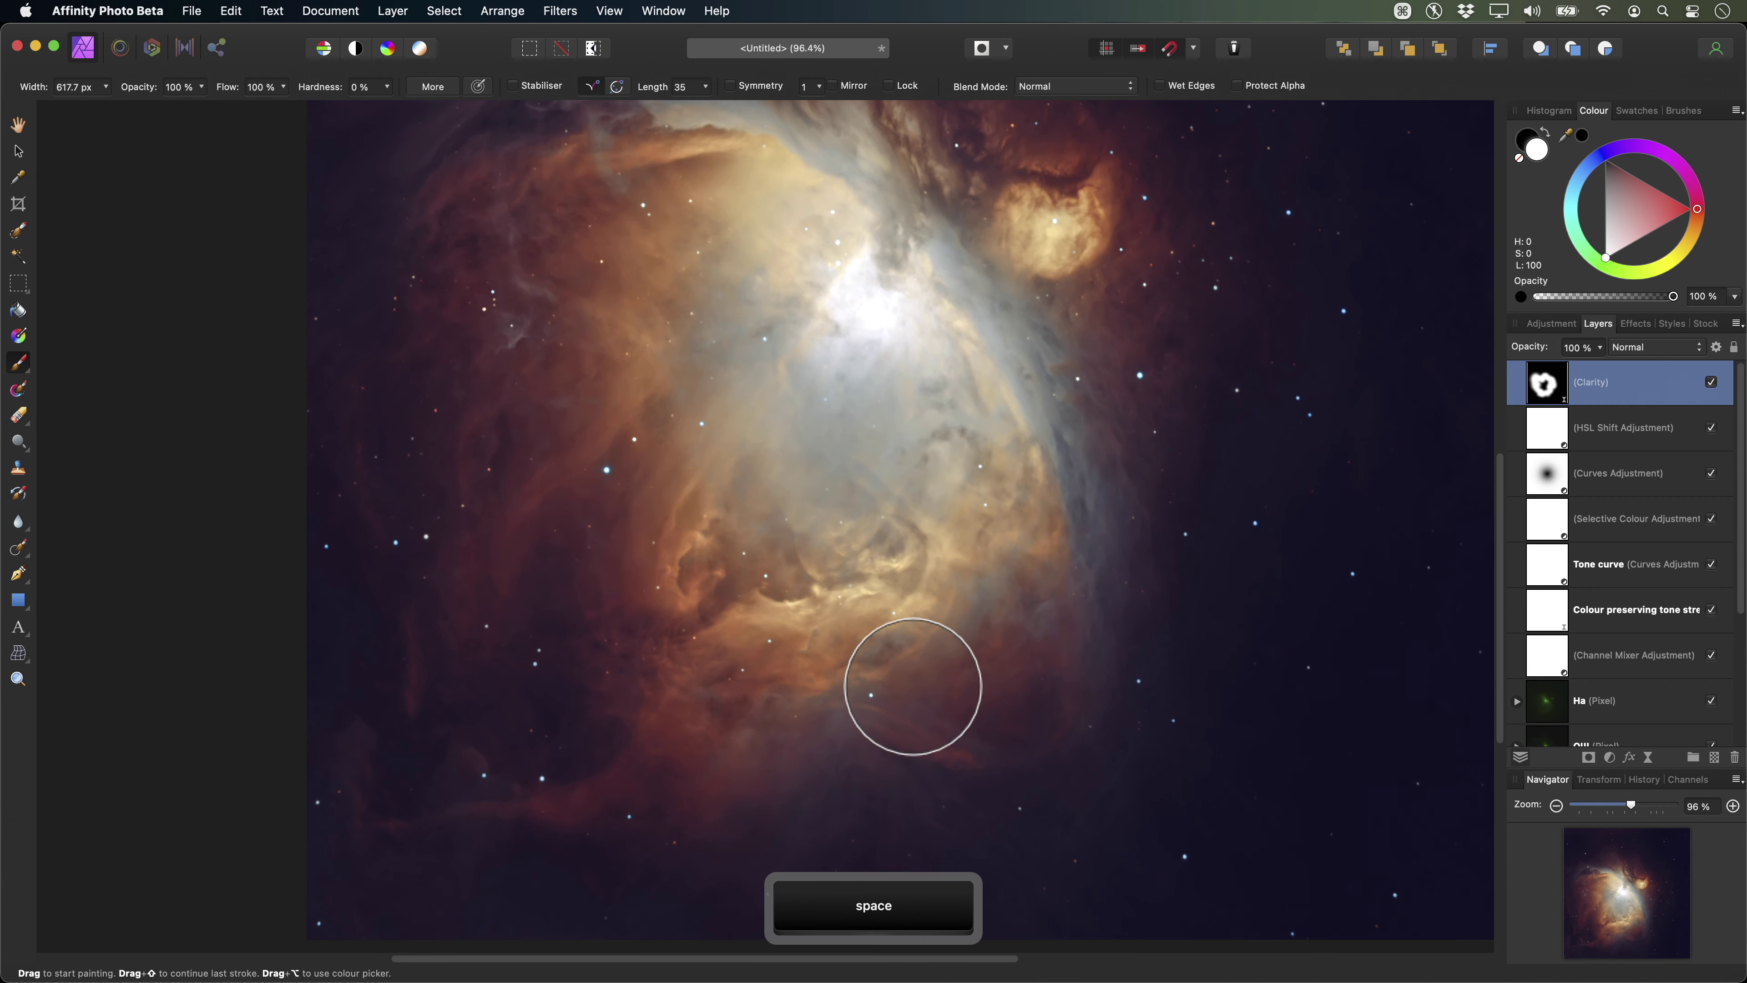
mouse_move(908, 683)
mouse_down()
mouse_move(623, 733)
mouse_move(487, 548)
mouse_up()
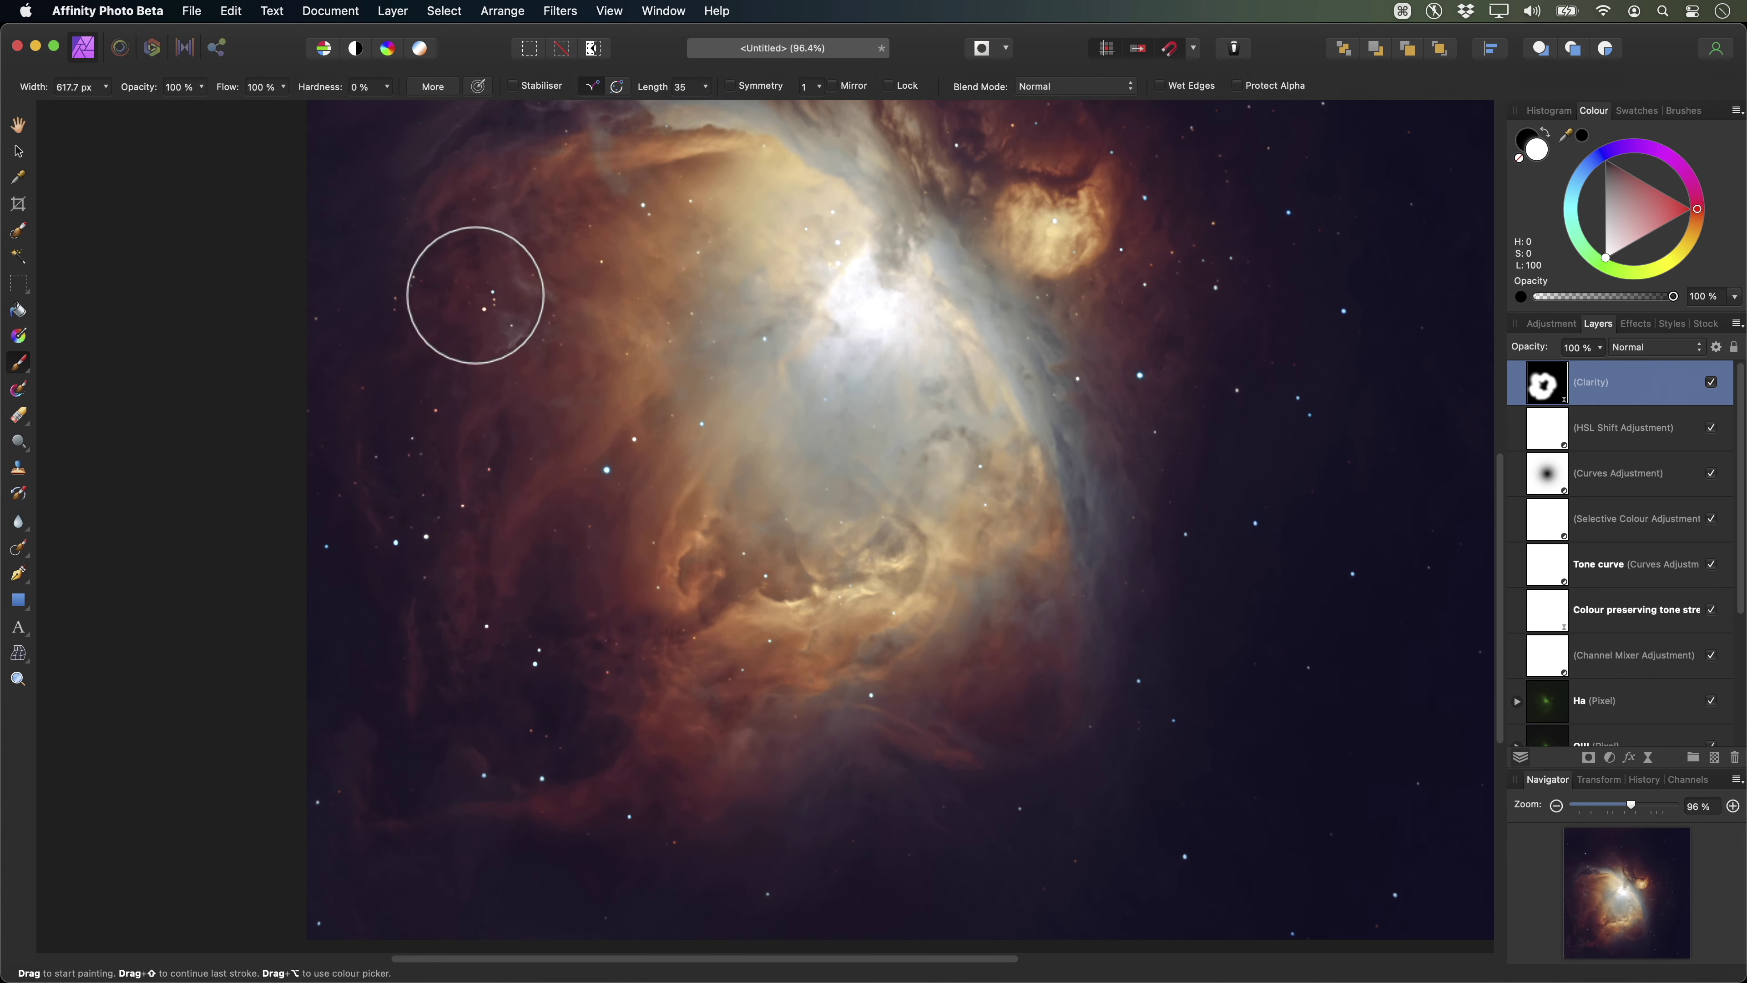
key(space)
drag(642, 360, 679, 536)
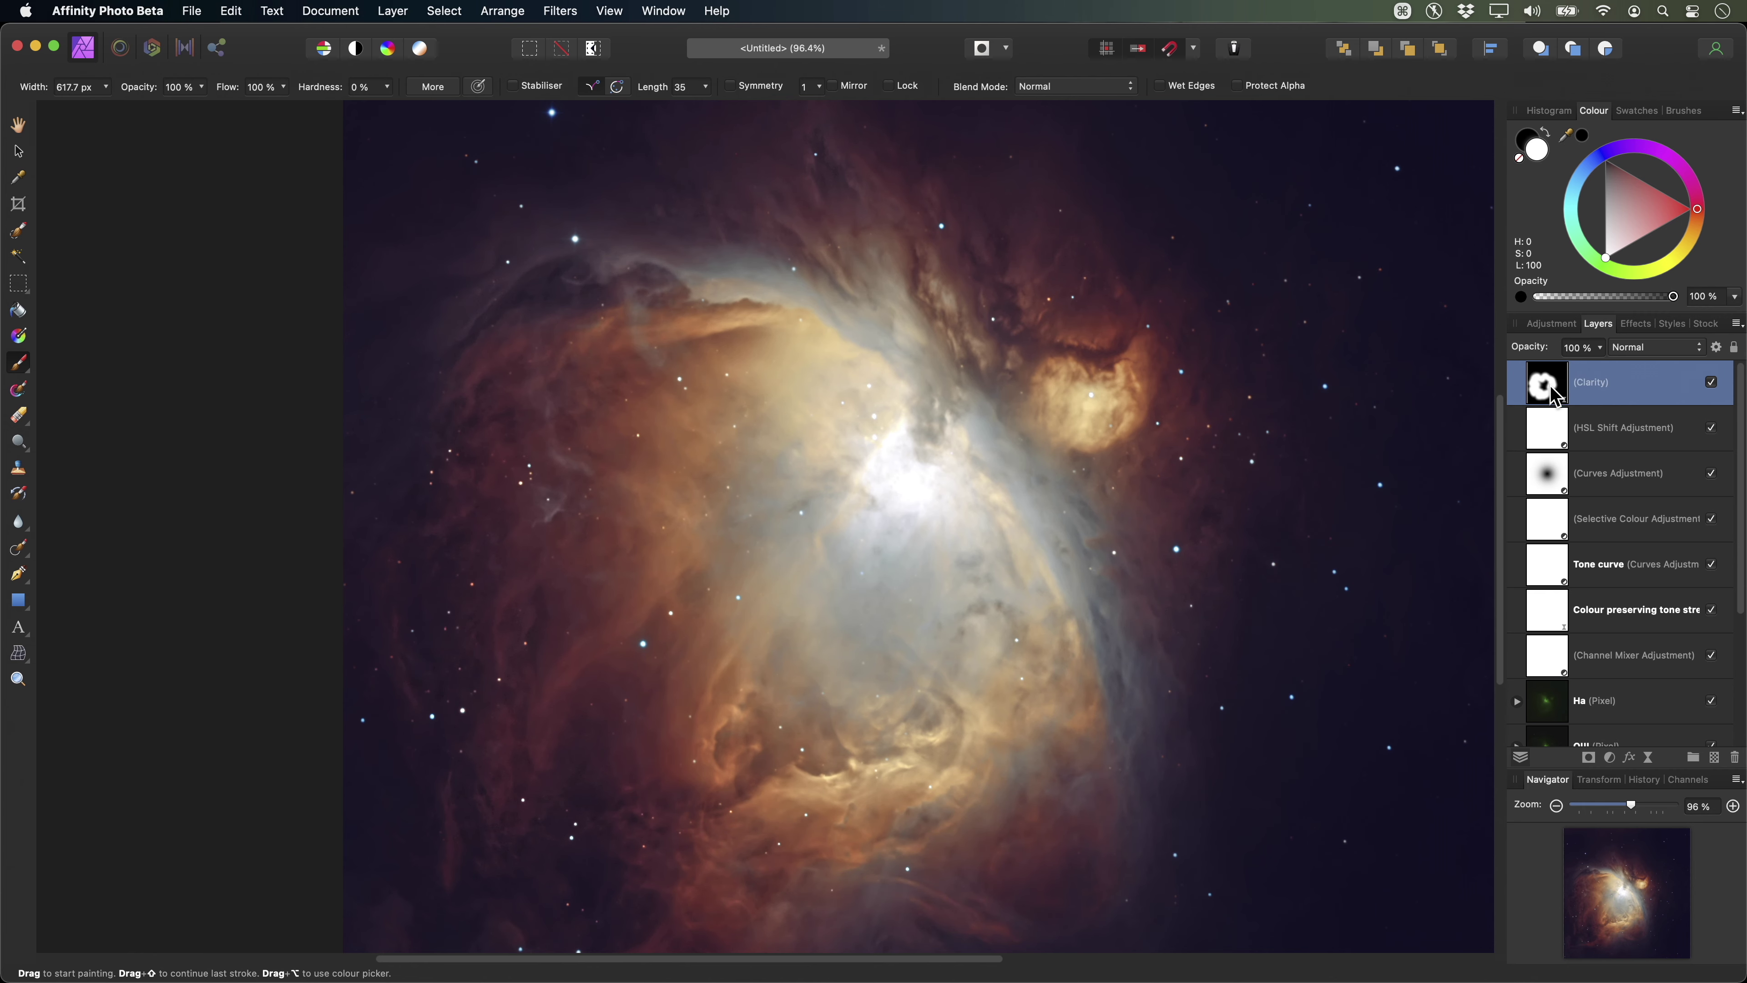
Isolate the Clarity mask, paint more white along the nebula's lower-right edge, and return to the normal image view.
key(alt)
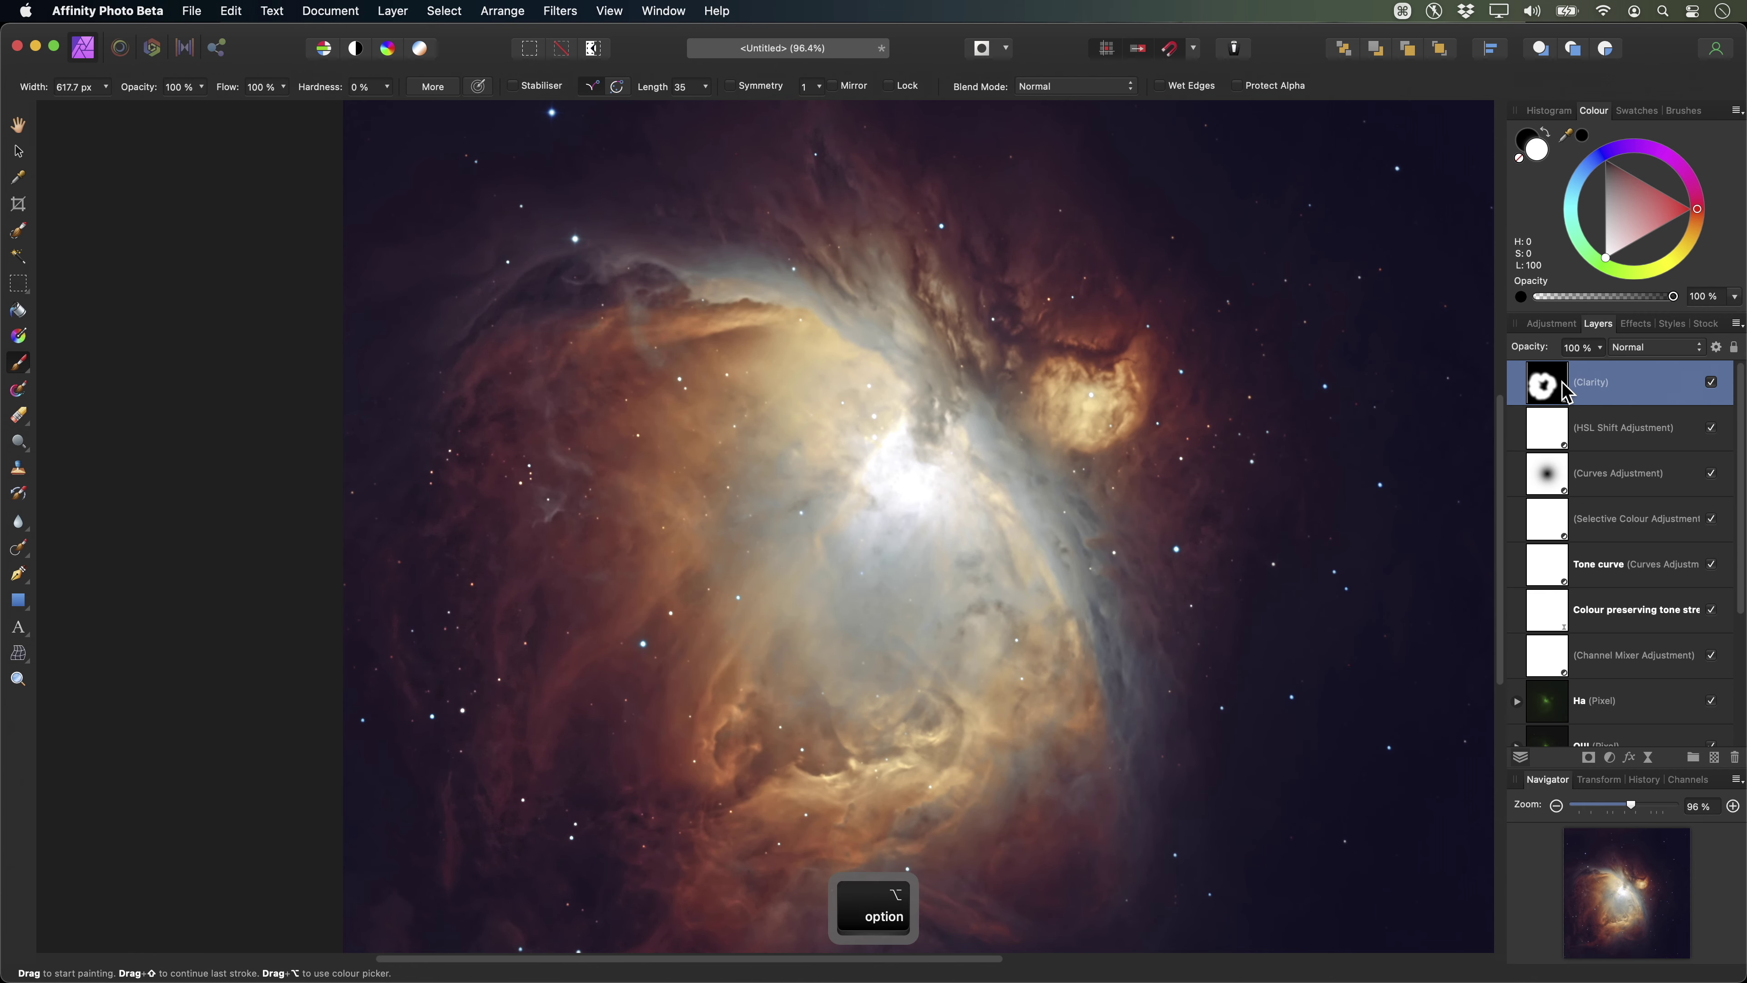
alt+click(1557, 403)
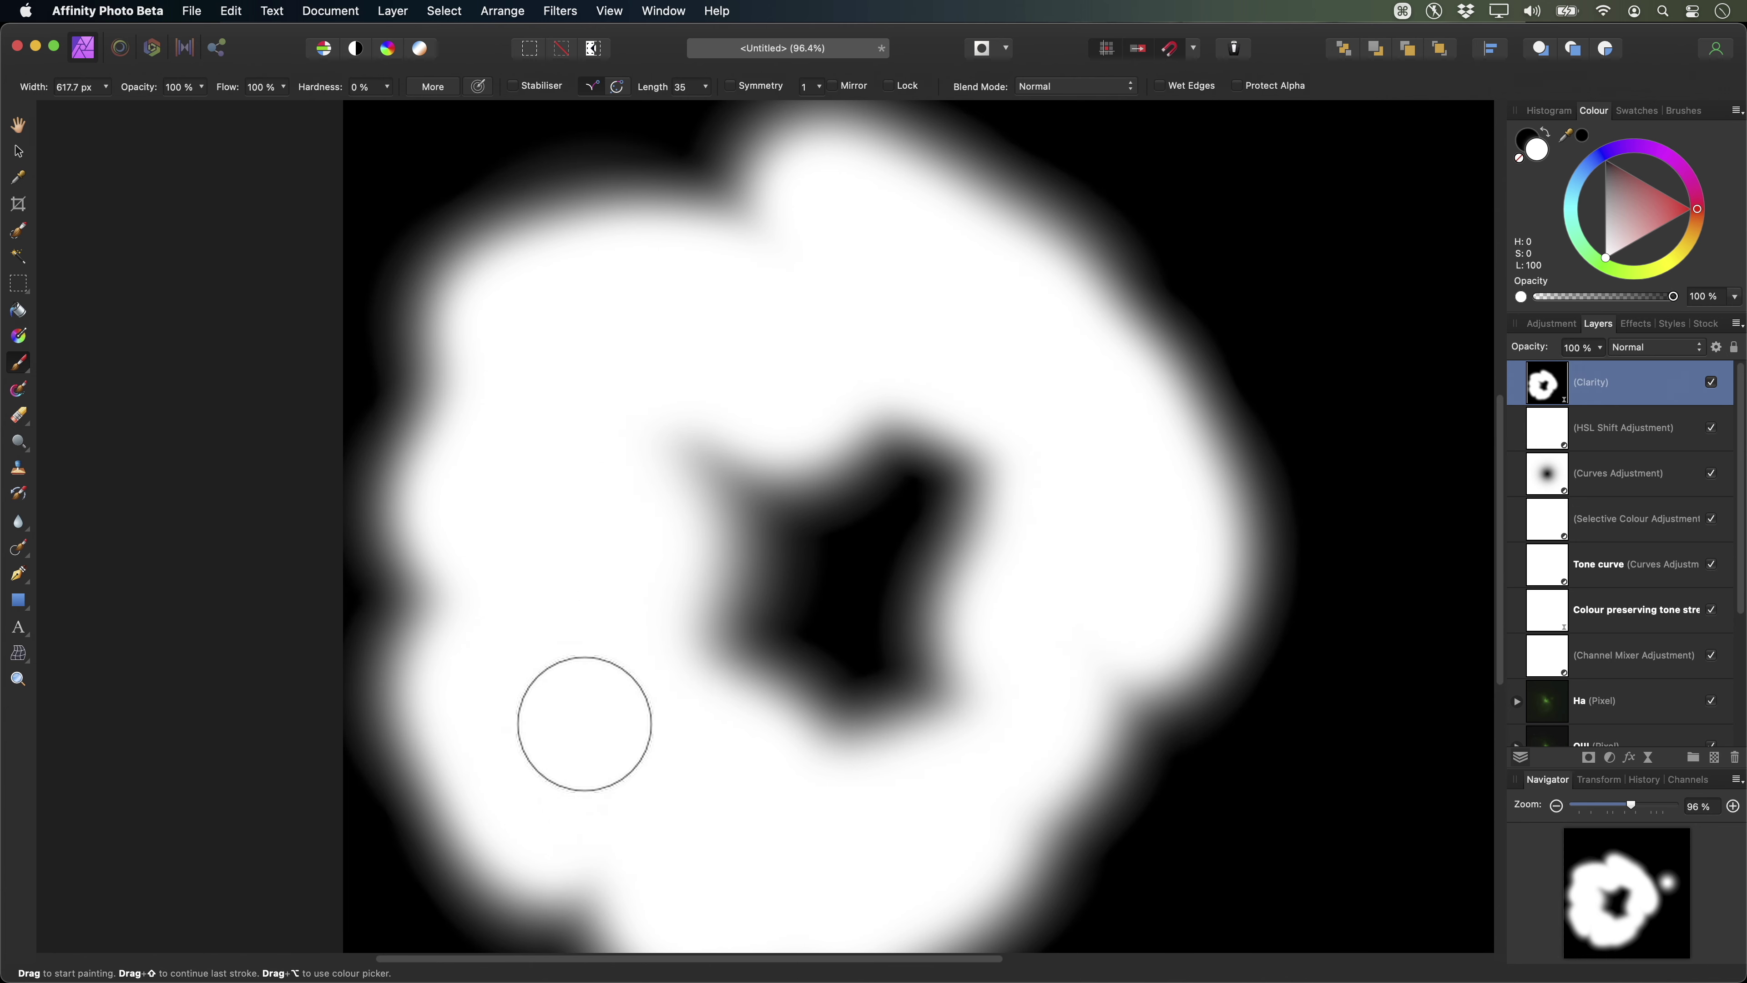
mouse_move(1094, 570)
mouse_down()
mouse_move(1057, 821)
mouse_move(1021, 811)
mouse_up()
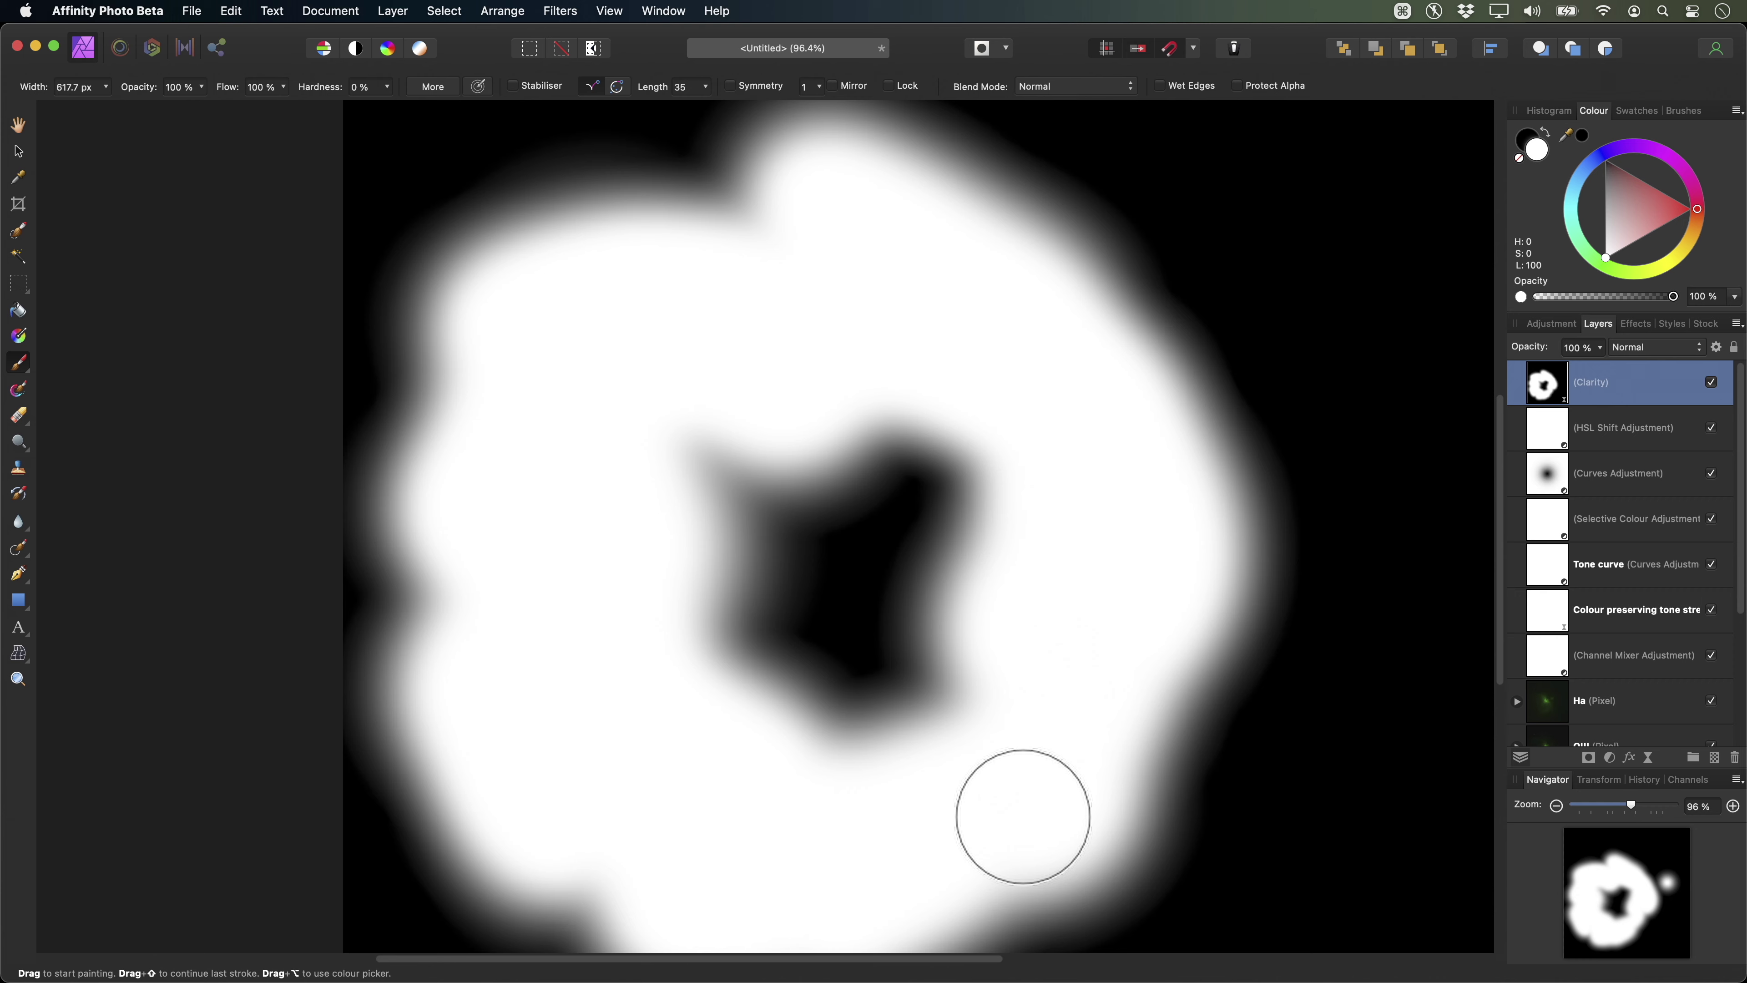
click(1611, 432)
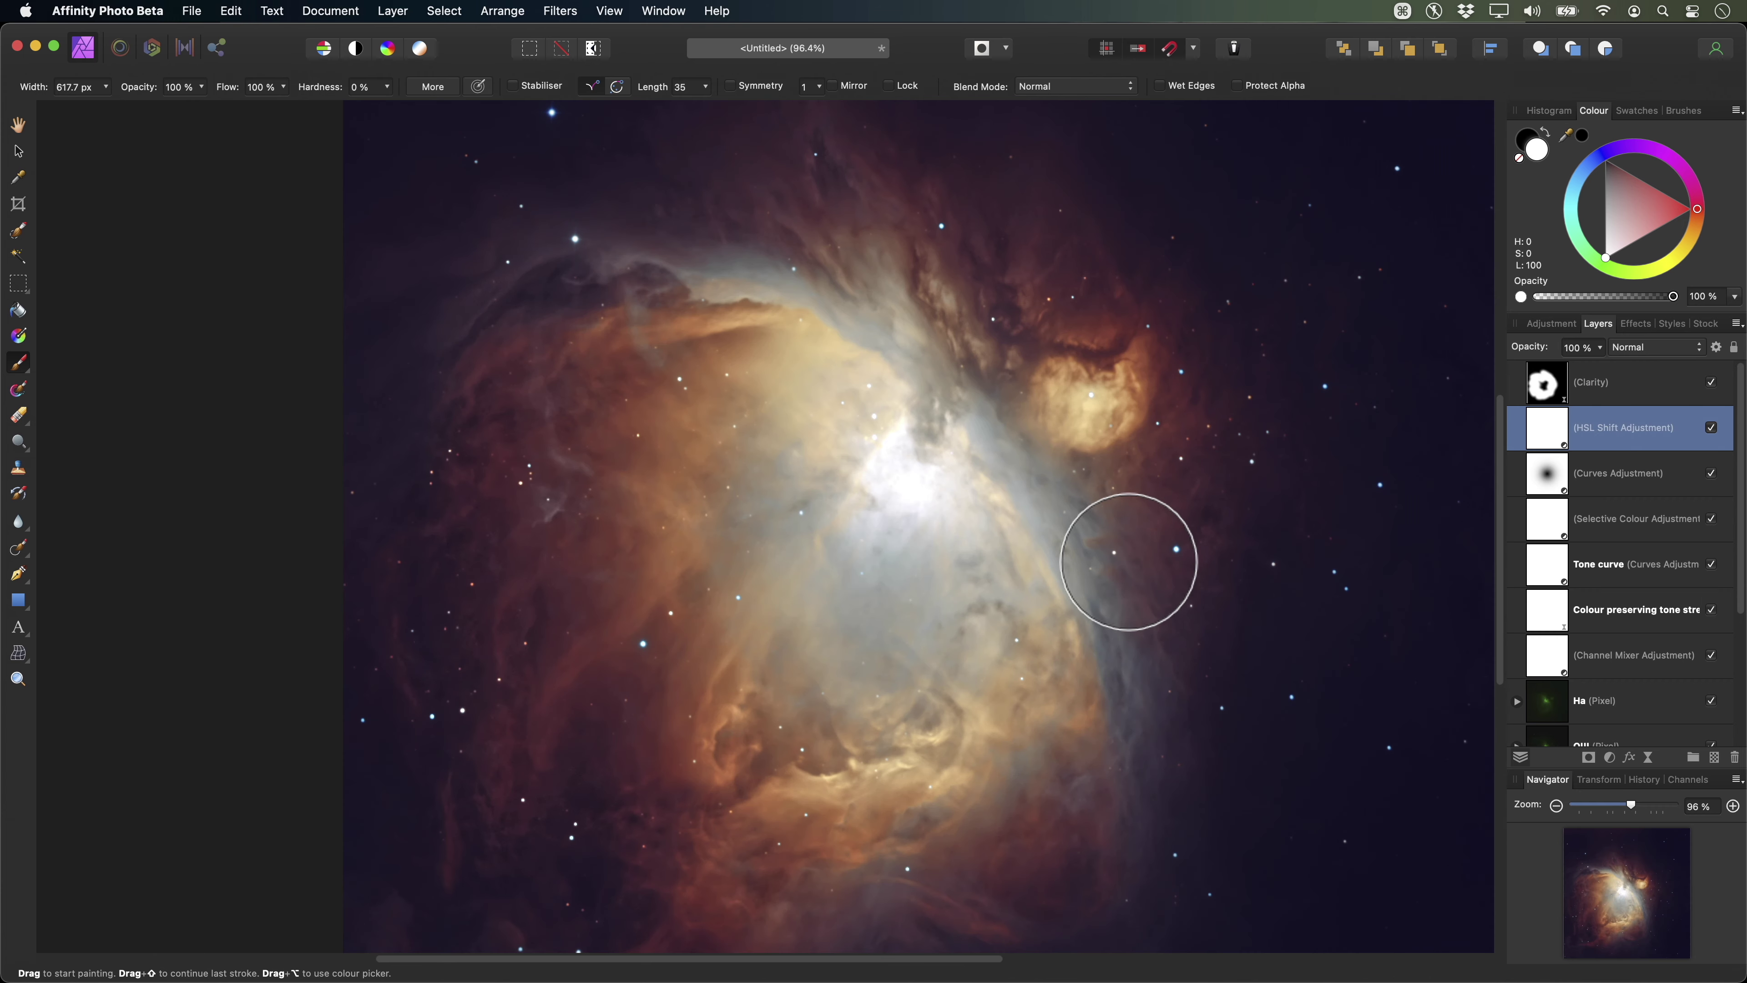
Try the Clarity filter at lower positions in the layer stack, down to directly below the Channel Mixer adjustment.
key(h)
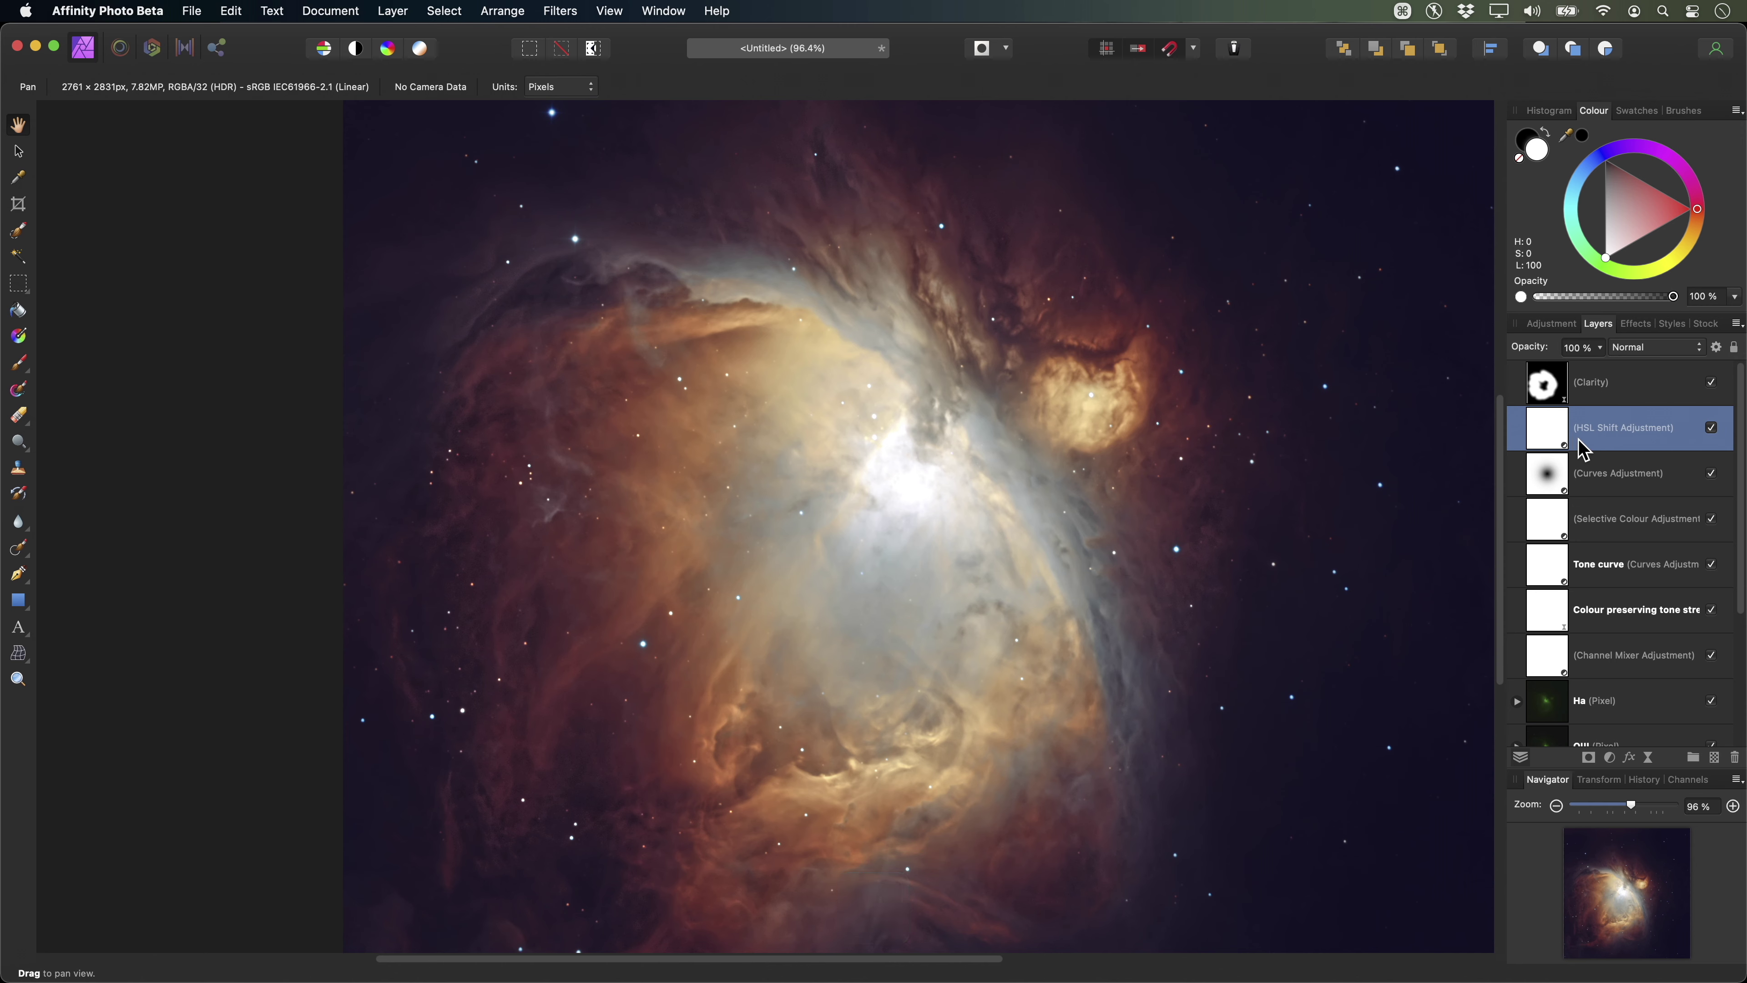
click(1615, 393)
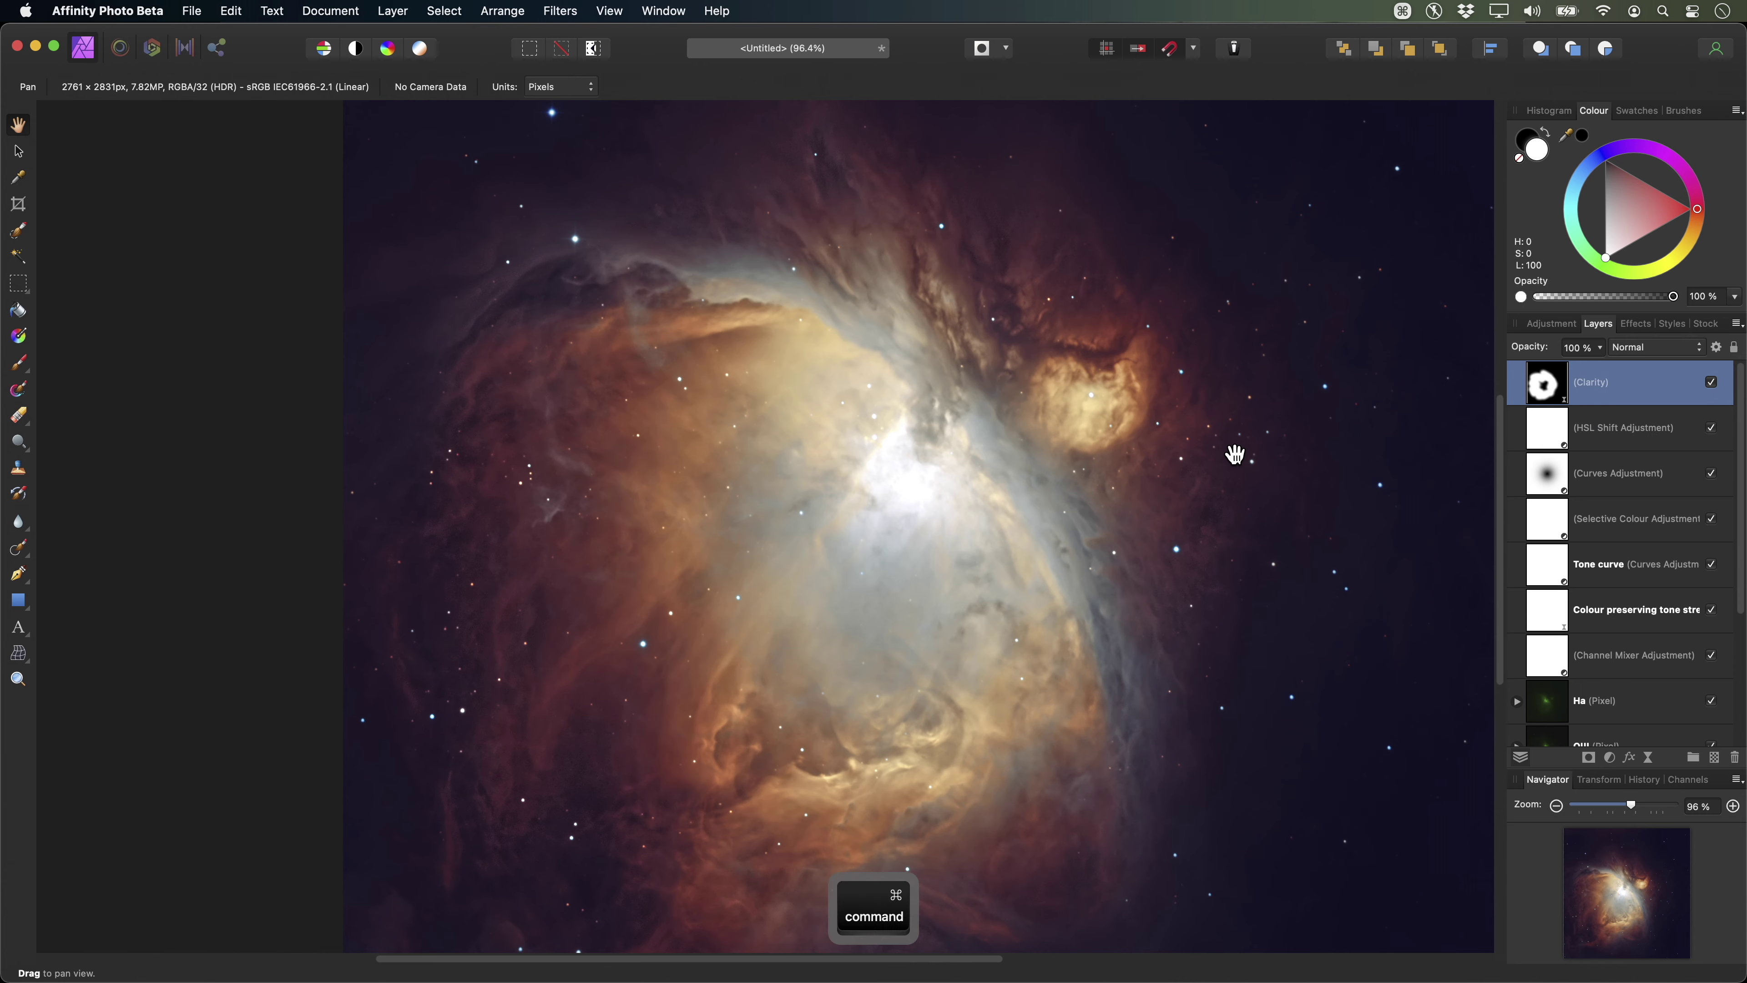
key(super+bracketleft)
key(super+bracketleft)
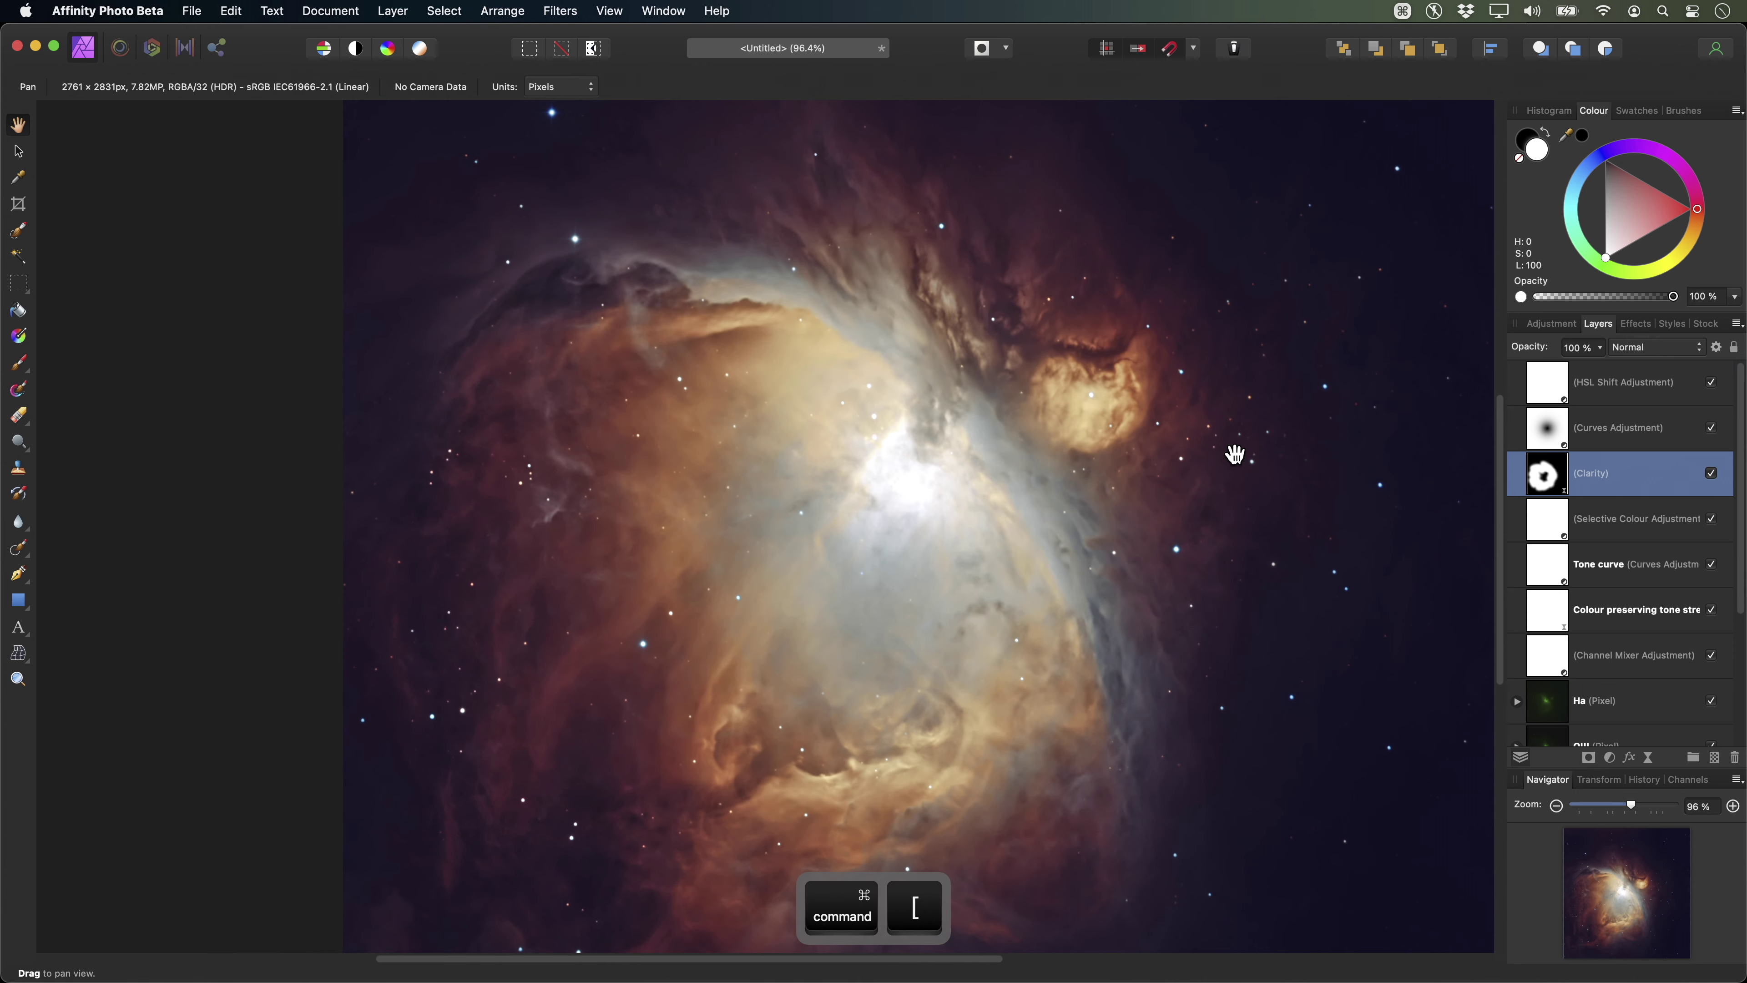
key(super+bracketleft)
key(super+bracketleft)
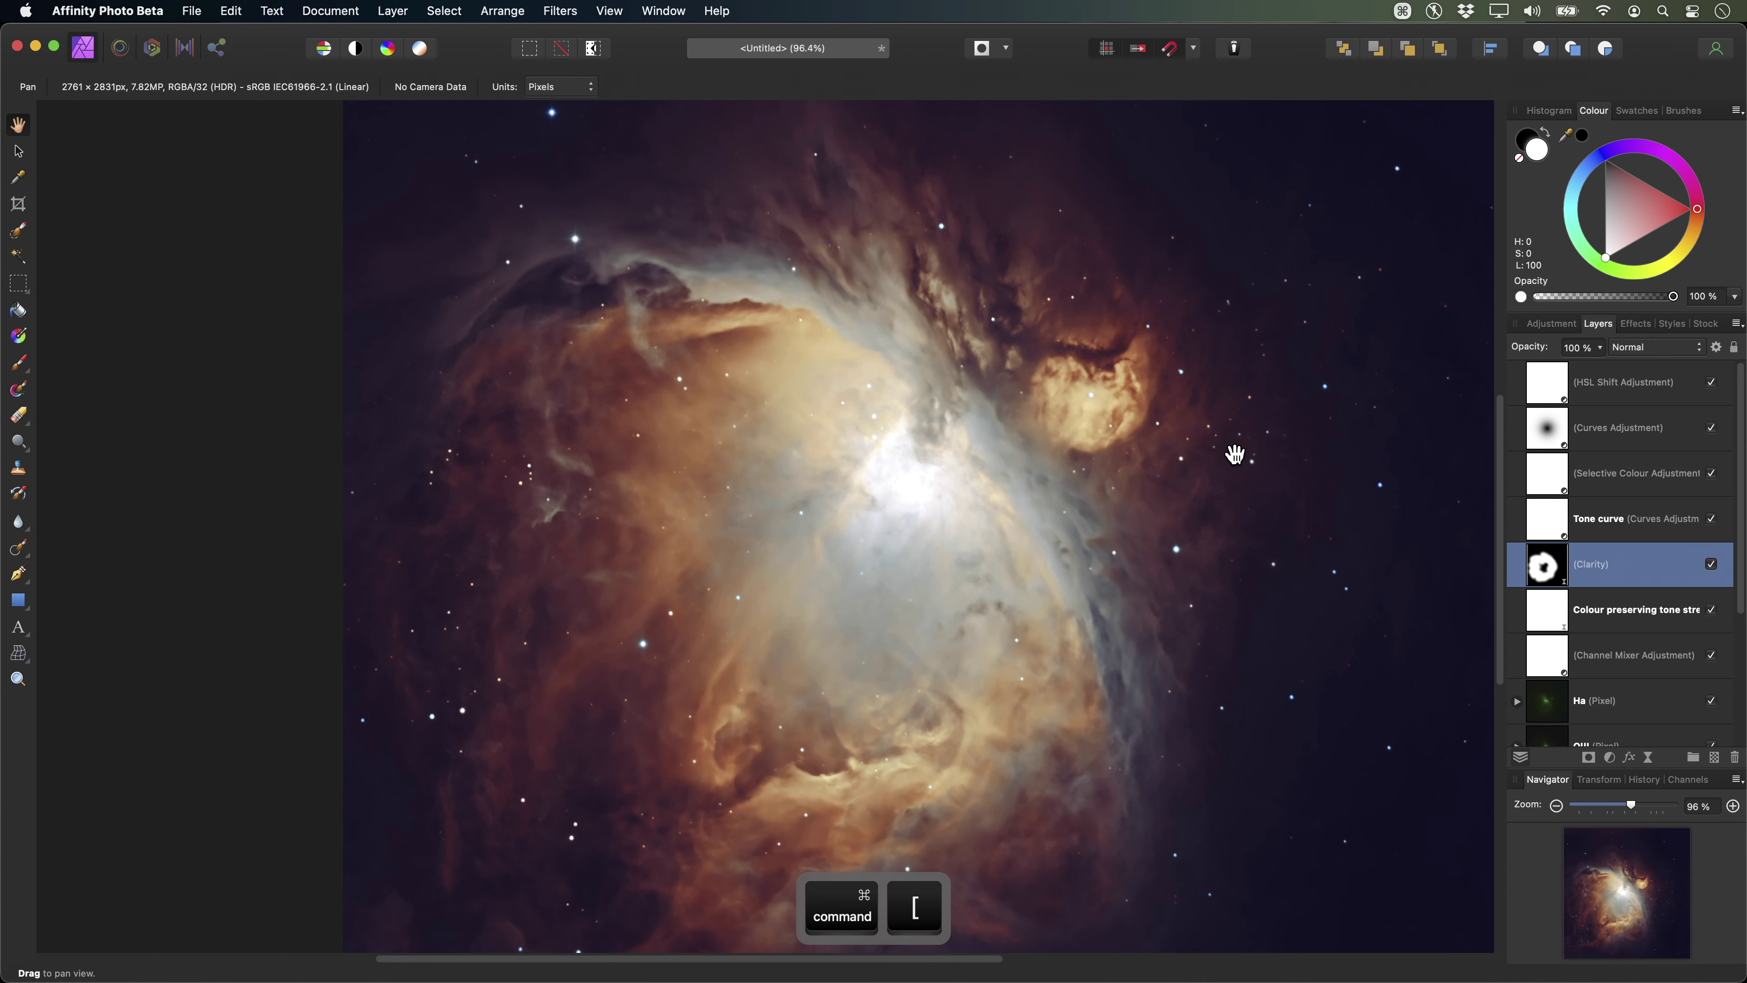
key(super+bracketleft)
key(super+bracketleft)
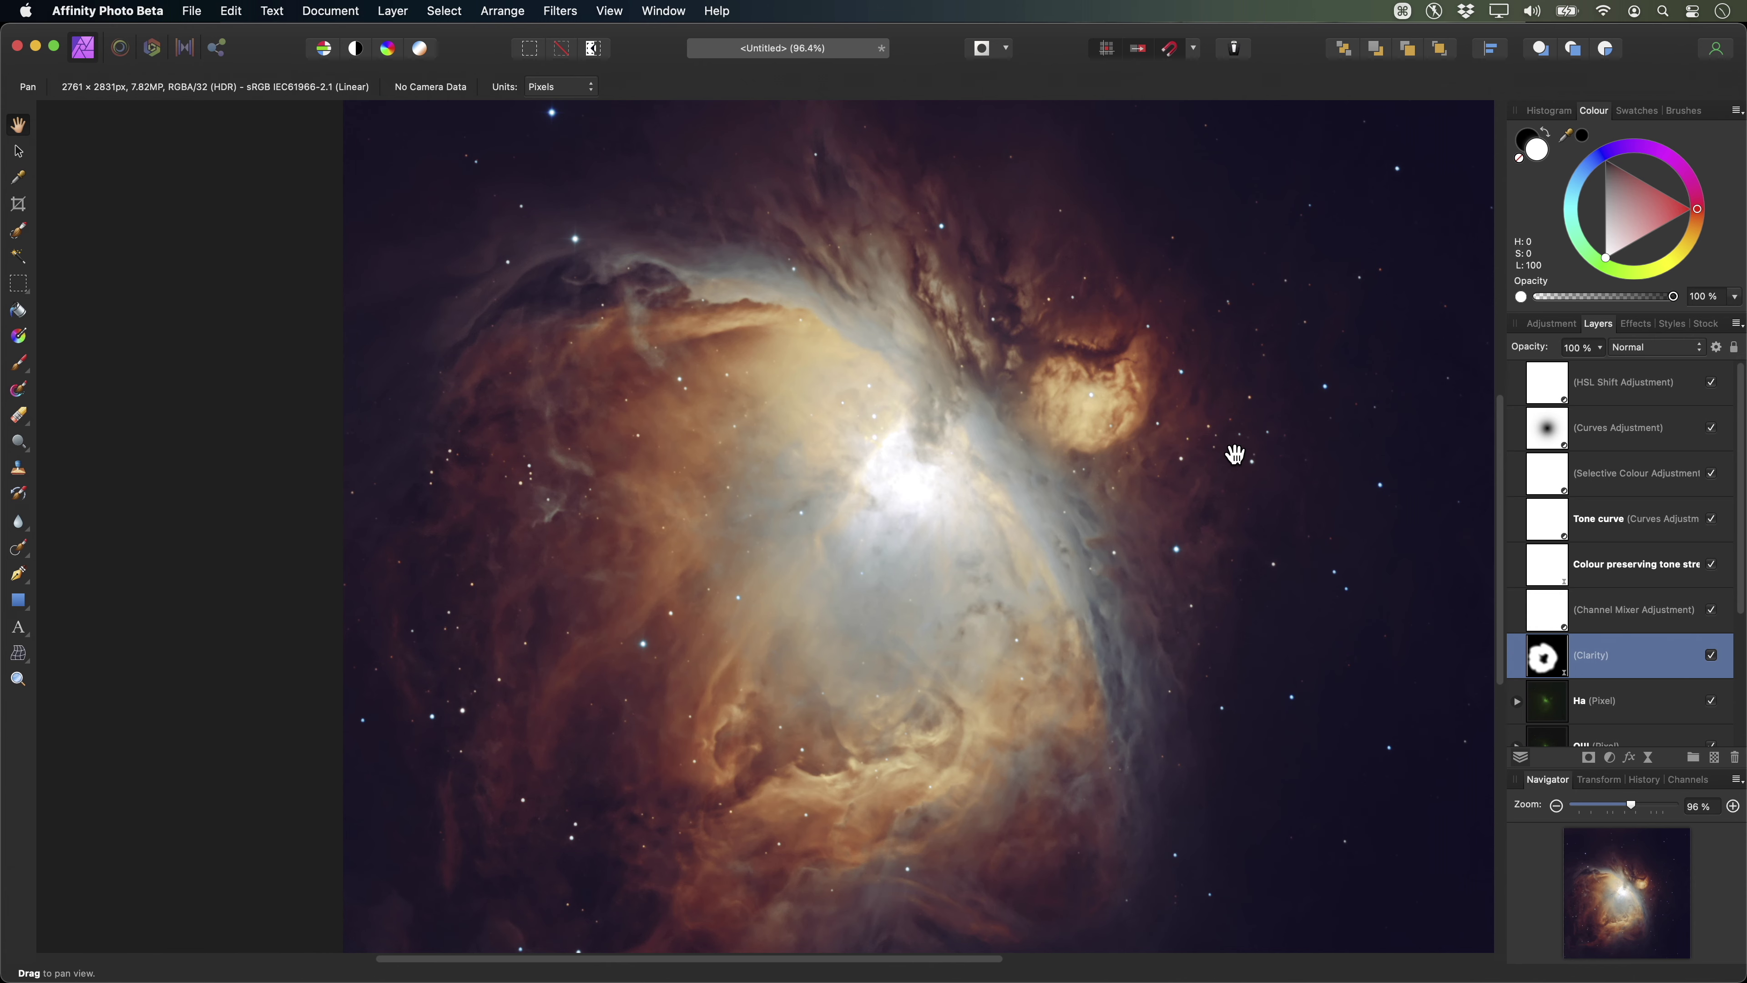
Move the Clarity filter back up the layer stack to sit between the Curves and Selective Colour adjustments.
key(super+bracketright)
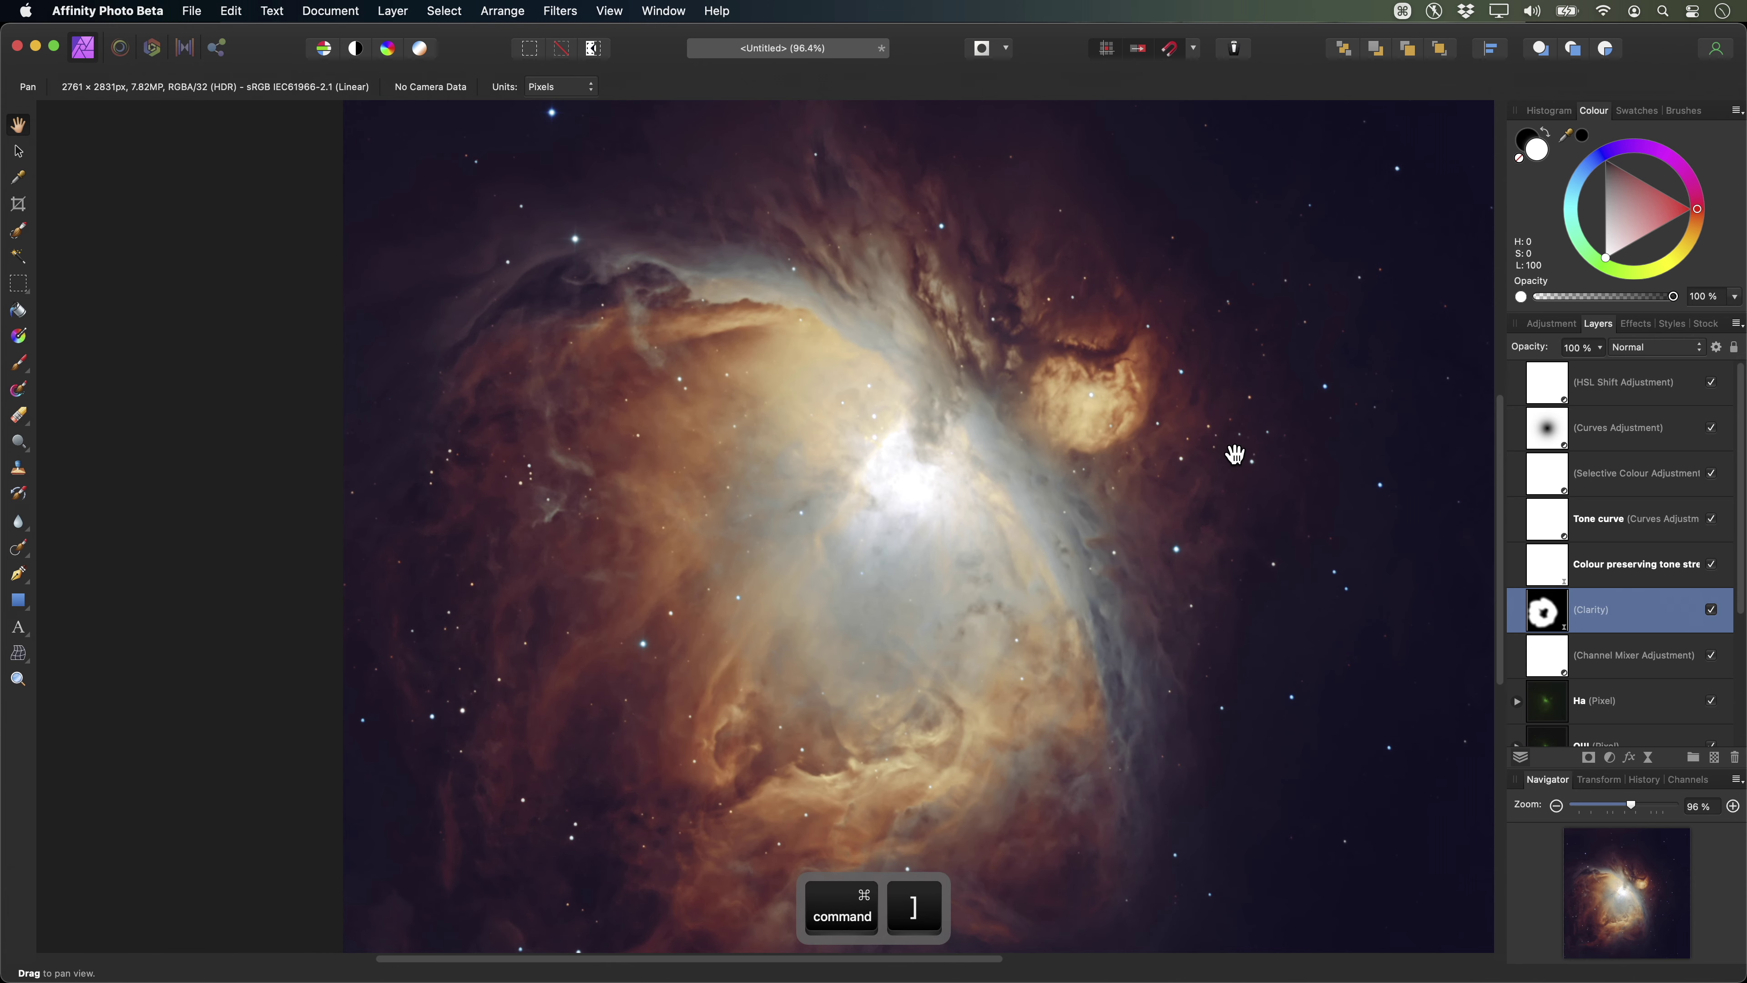
key(super+bracketright)
key(super+bracketright)
key(super+bracketright)
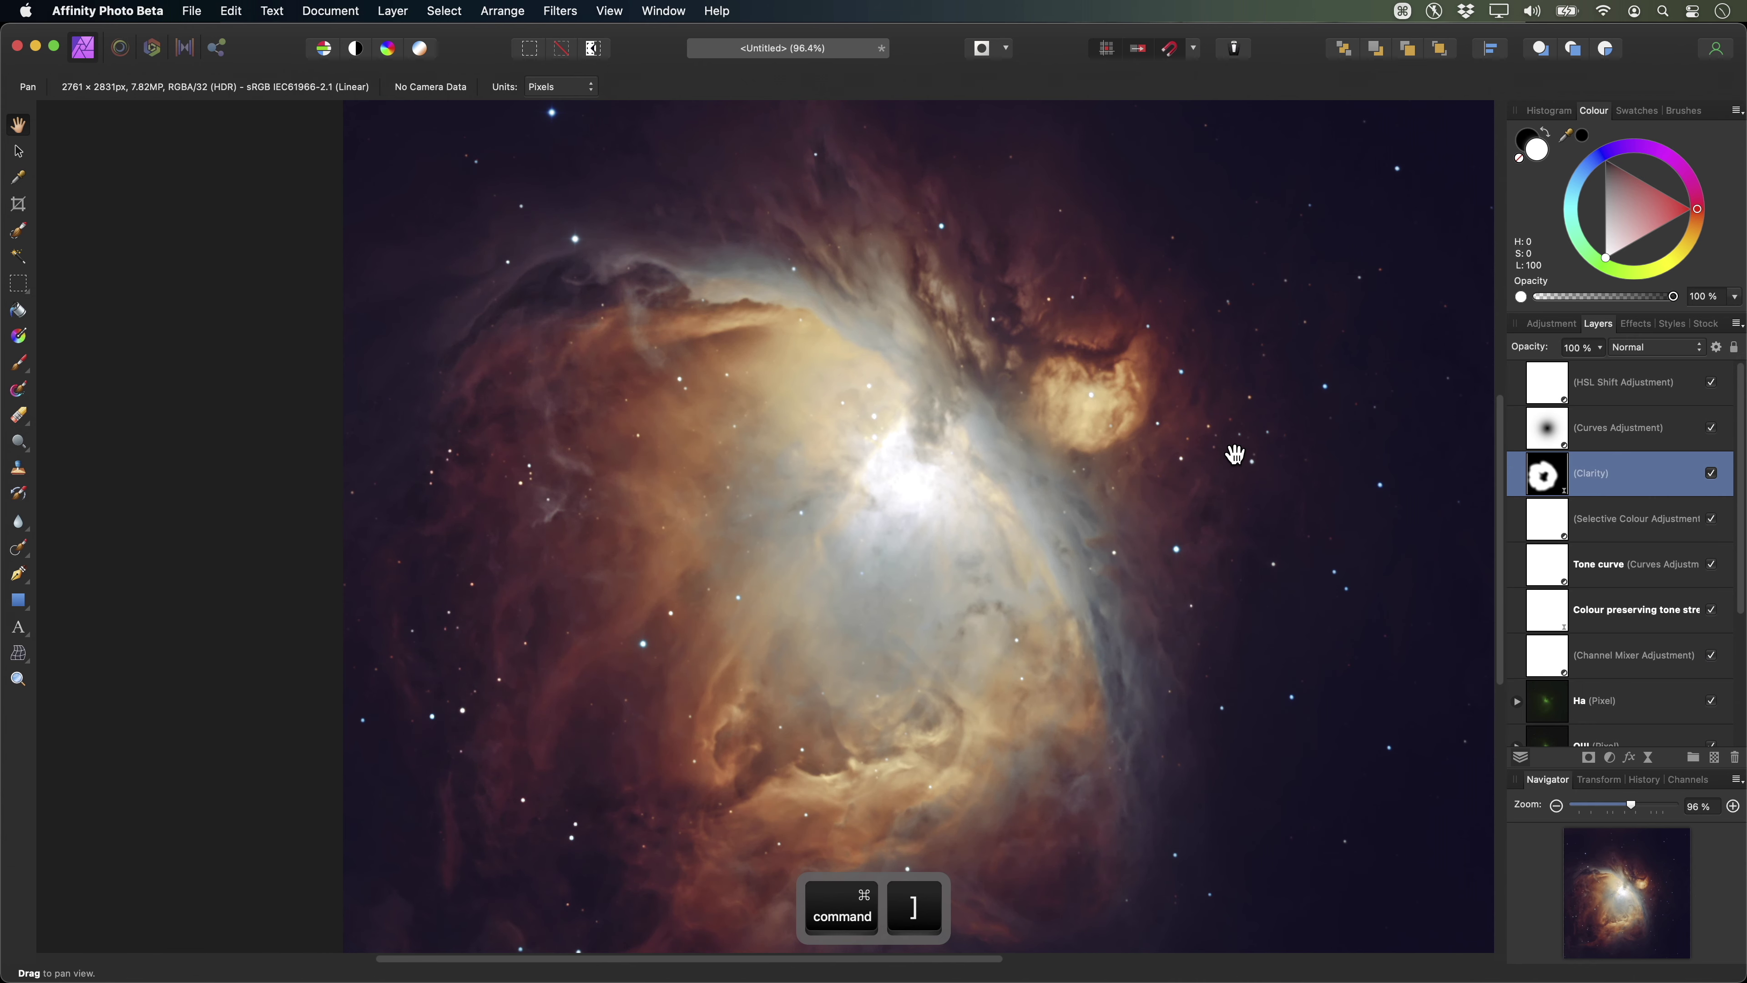
key(super+bracketright)
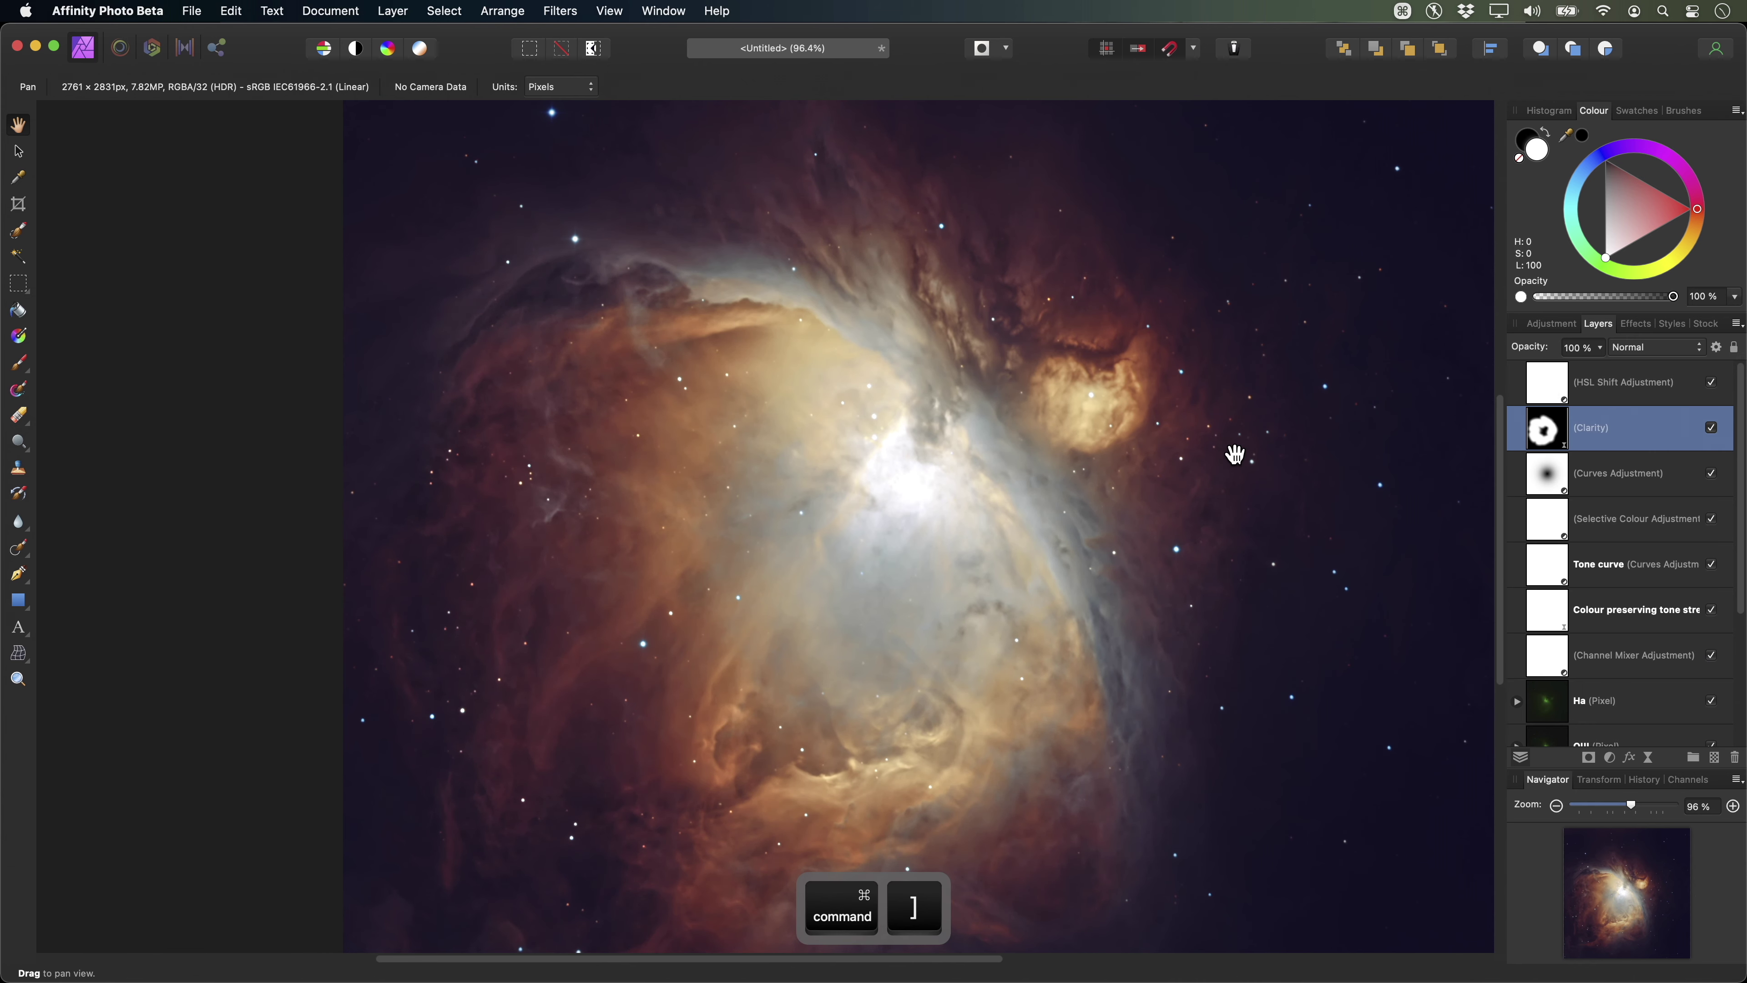
key(super+bracketleft)
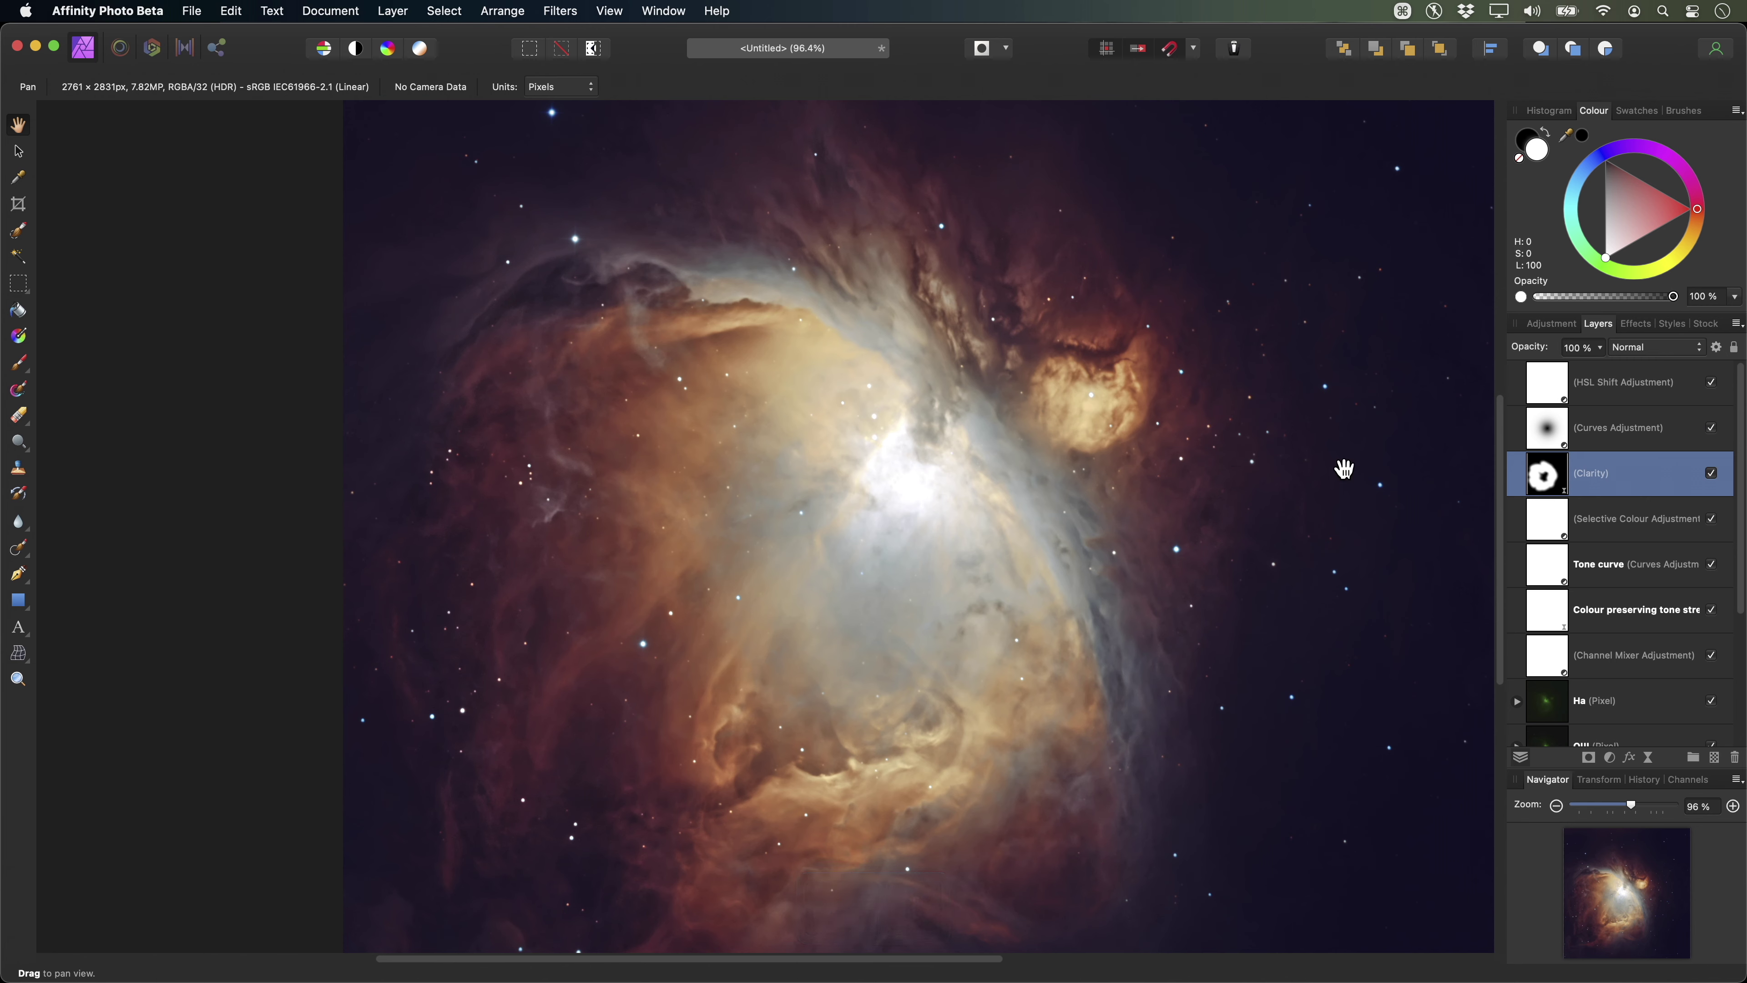
Set the live Clarity filter's strength to 39% and toggle the layer's visibility to compare the effect.
double_click(1557, 485)
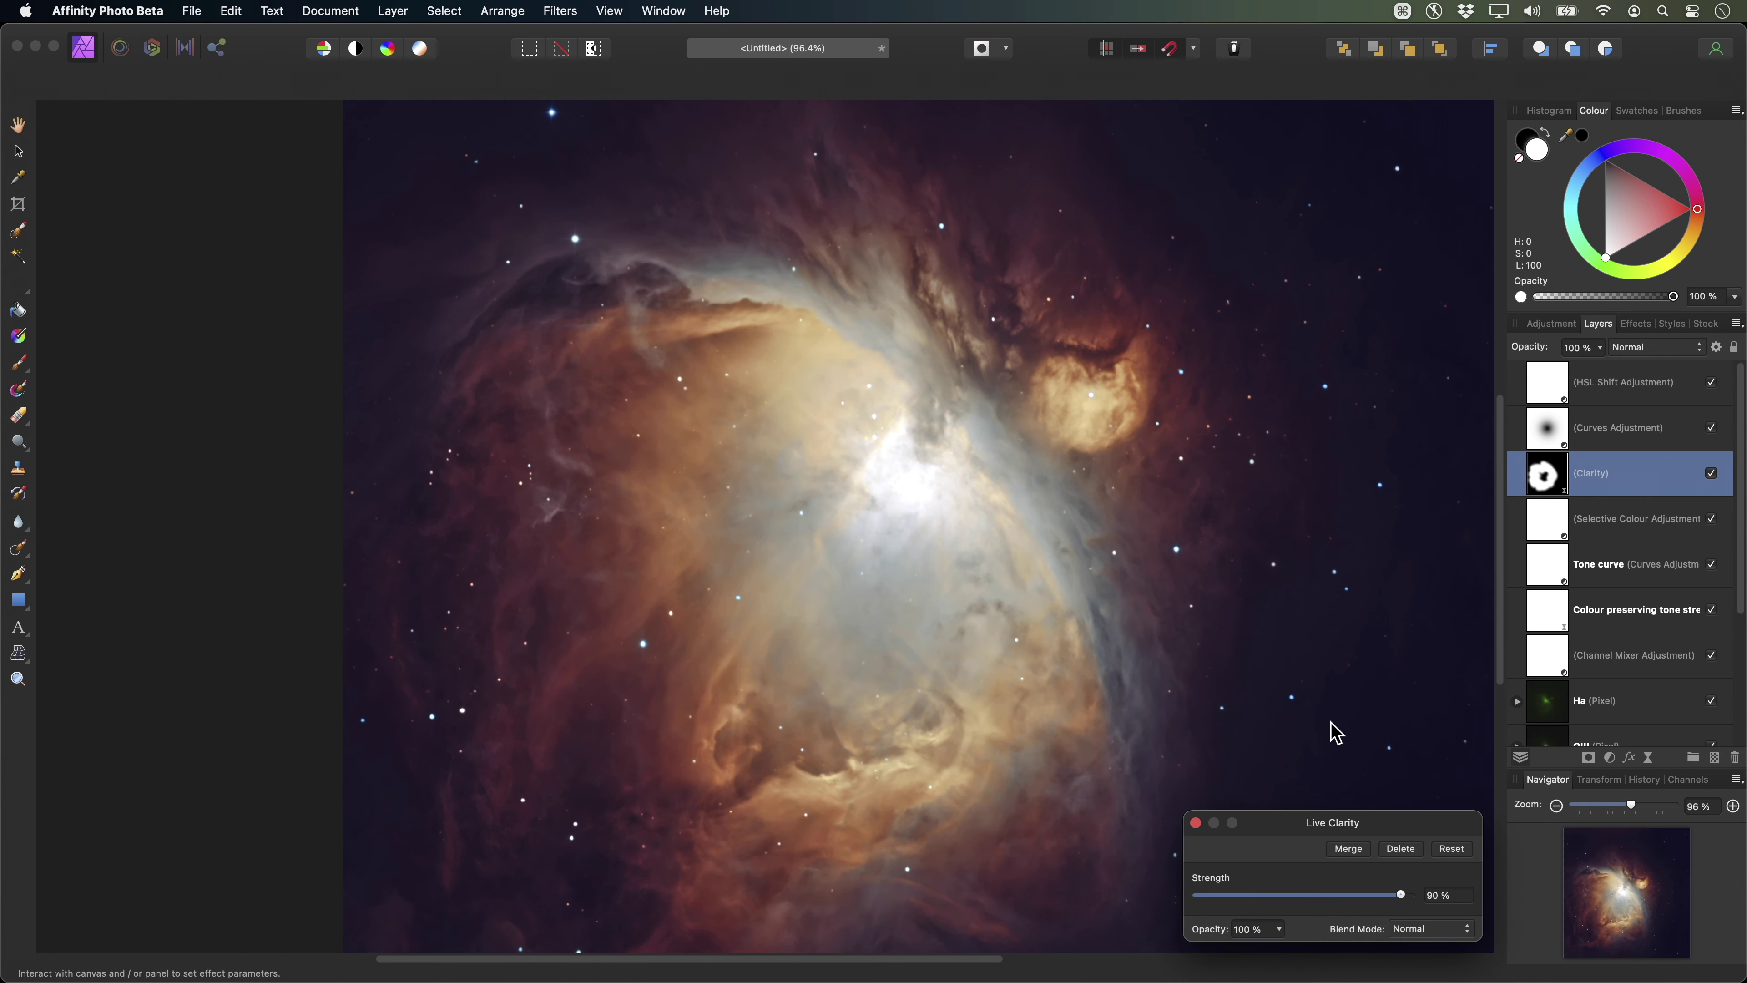
drag(1399, 898, 1344, 898)
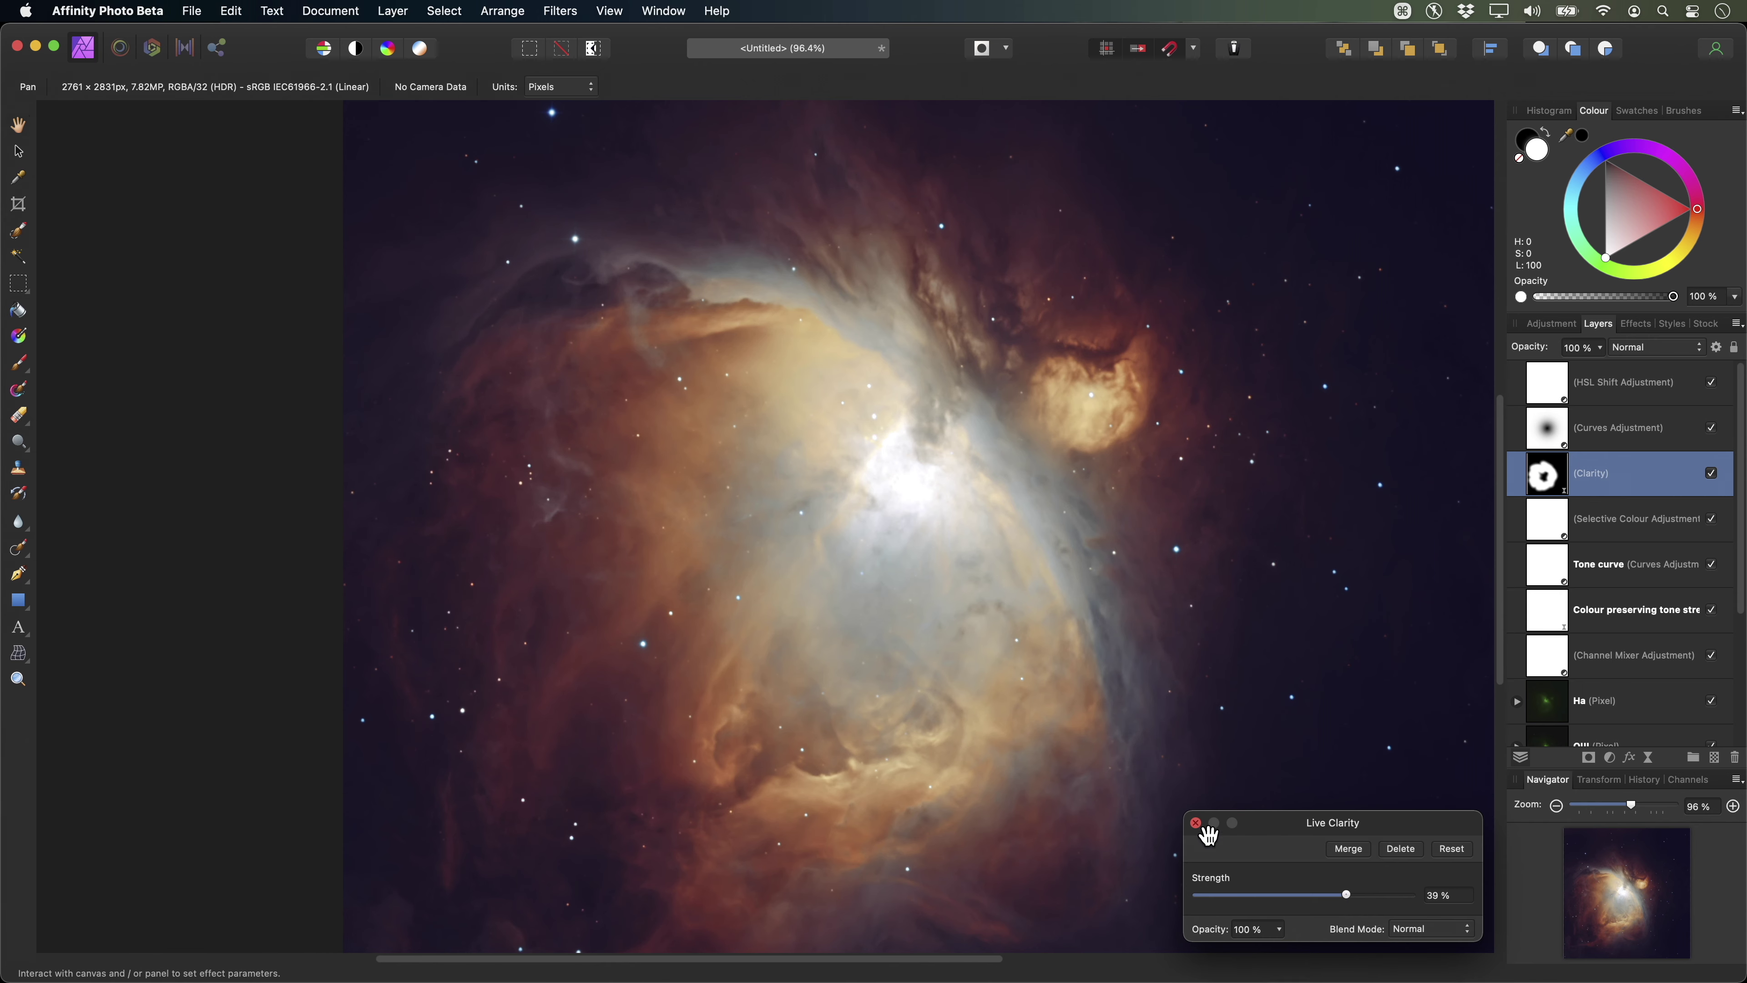
click(1196, 822)
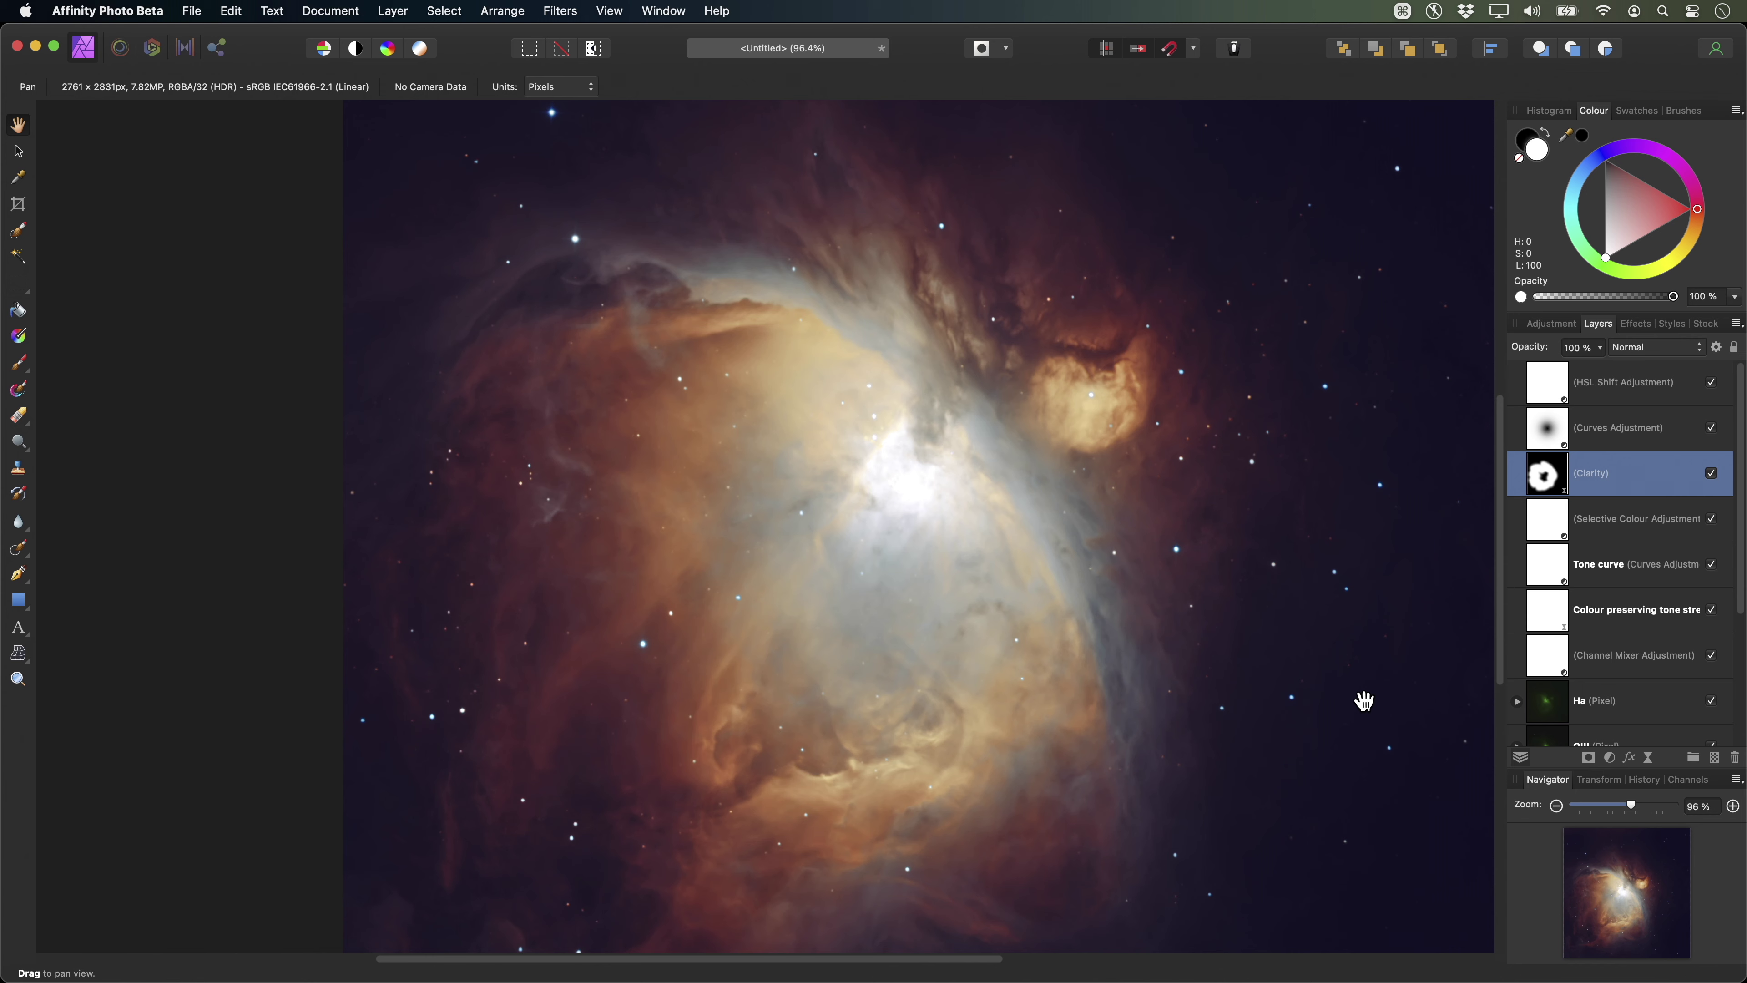
click(1711, 475)
Crop the image more tightly around the nebula to 2122 x 2283 px, using the Thirds Grid overlay.
scroll(843, 535, down, 3)
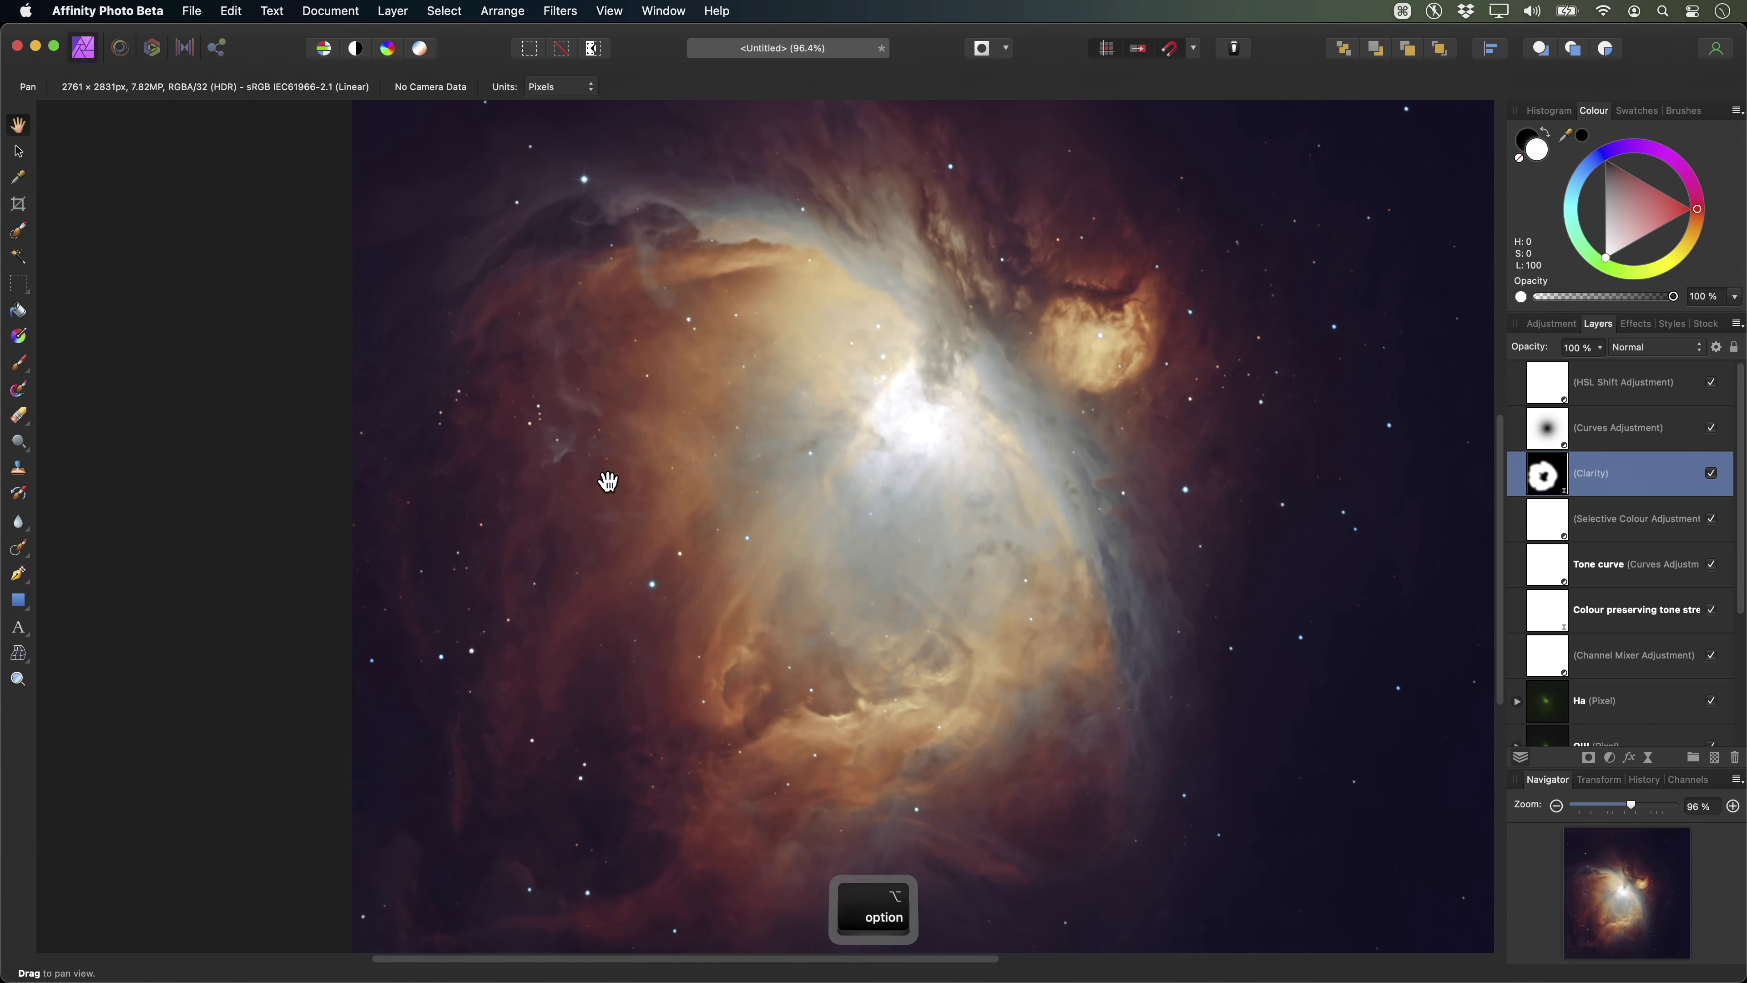
alt+scroll(609, 491, down, 5)
drag(672, 535, 667, 559)
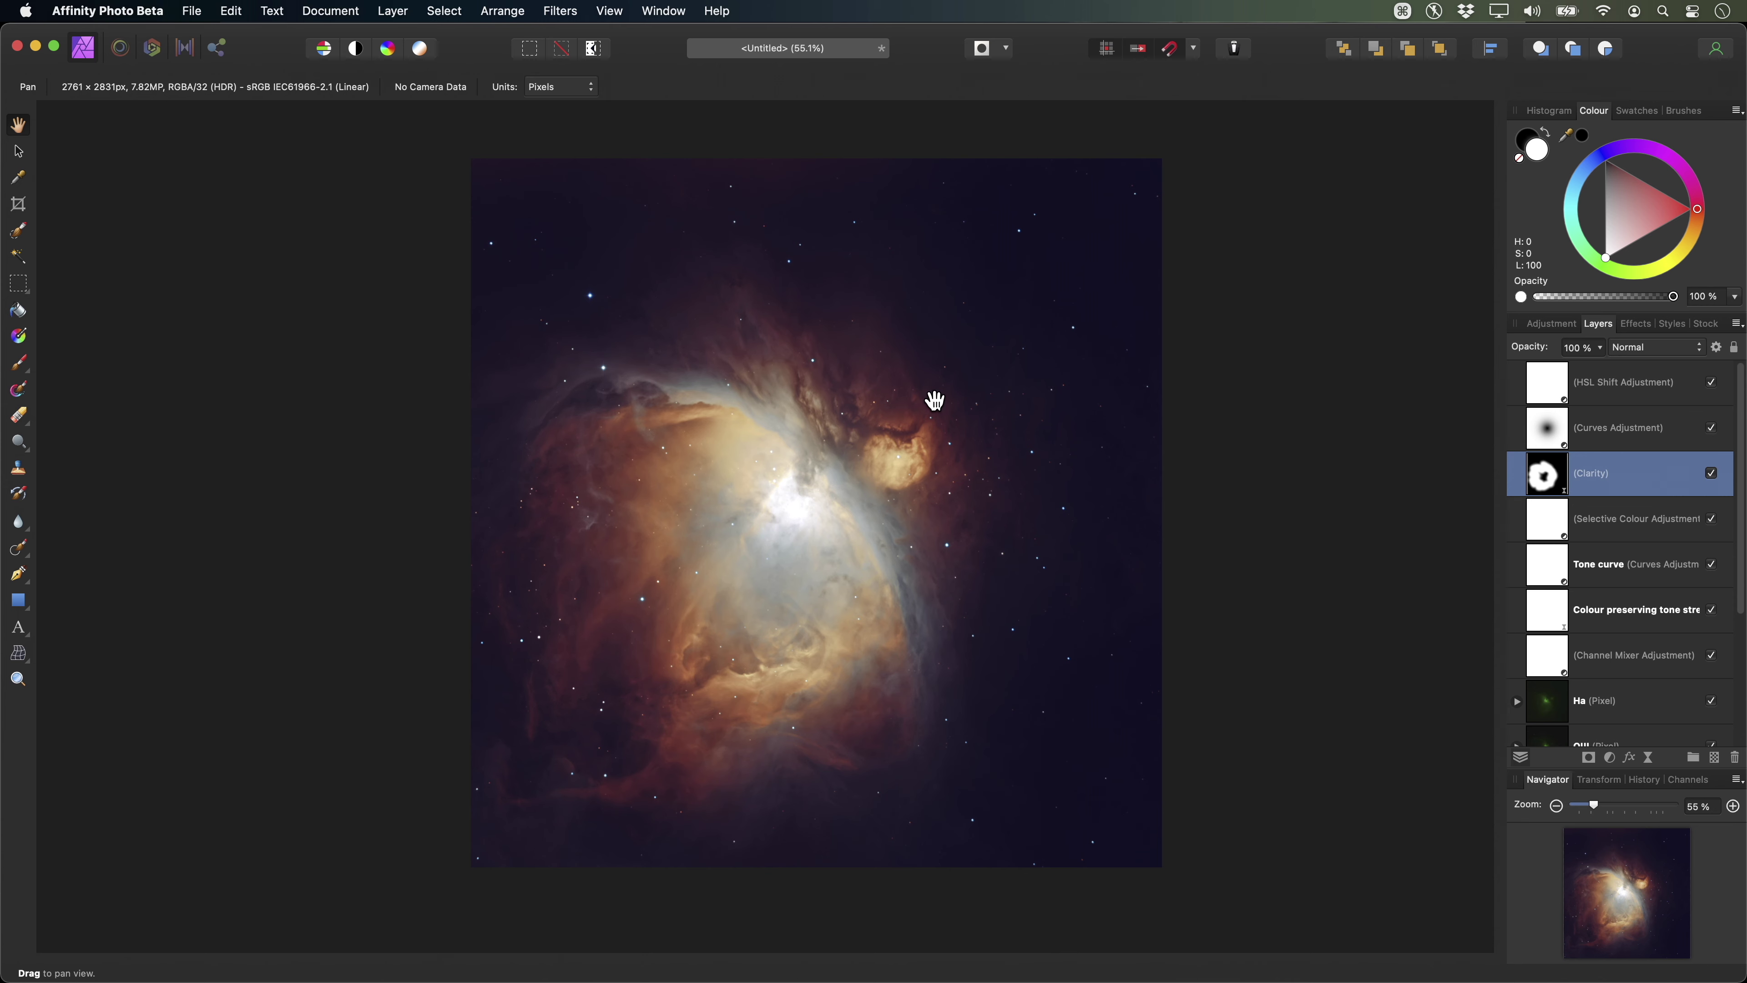
key(c)
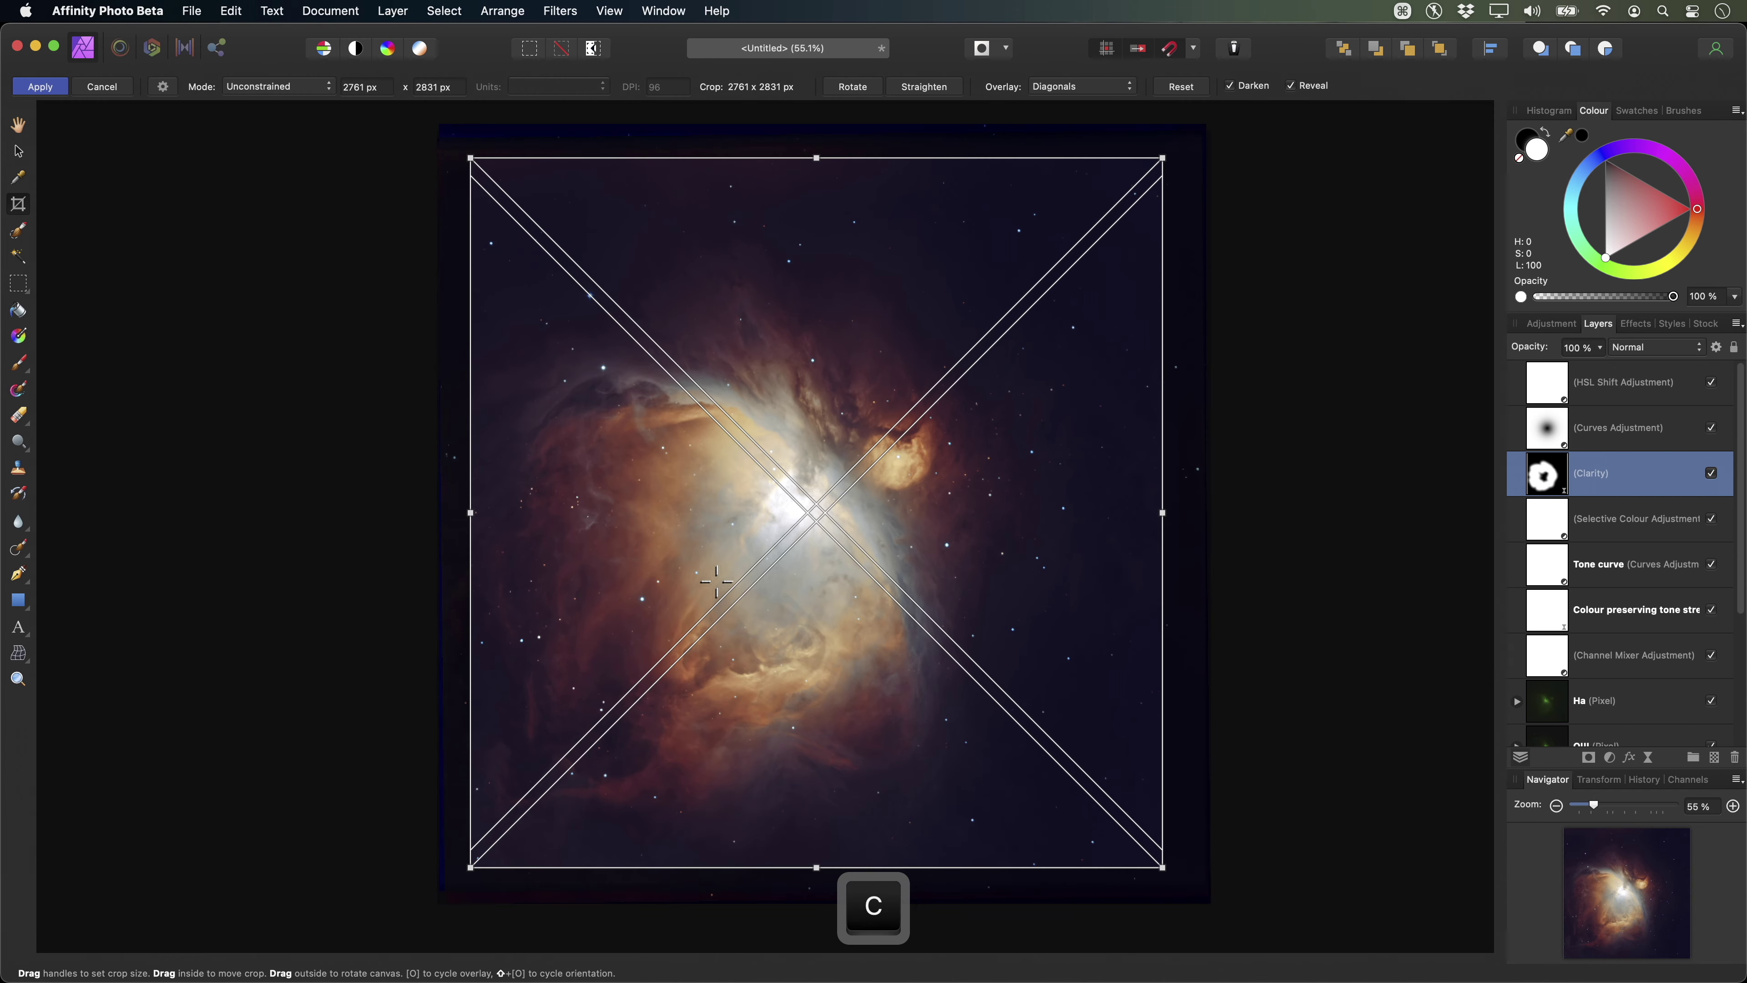
drag(1163, 158, 1018, 259)
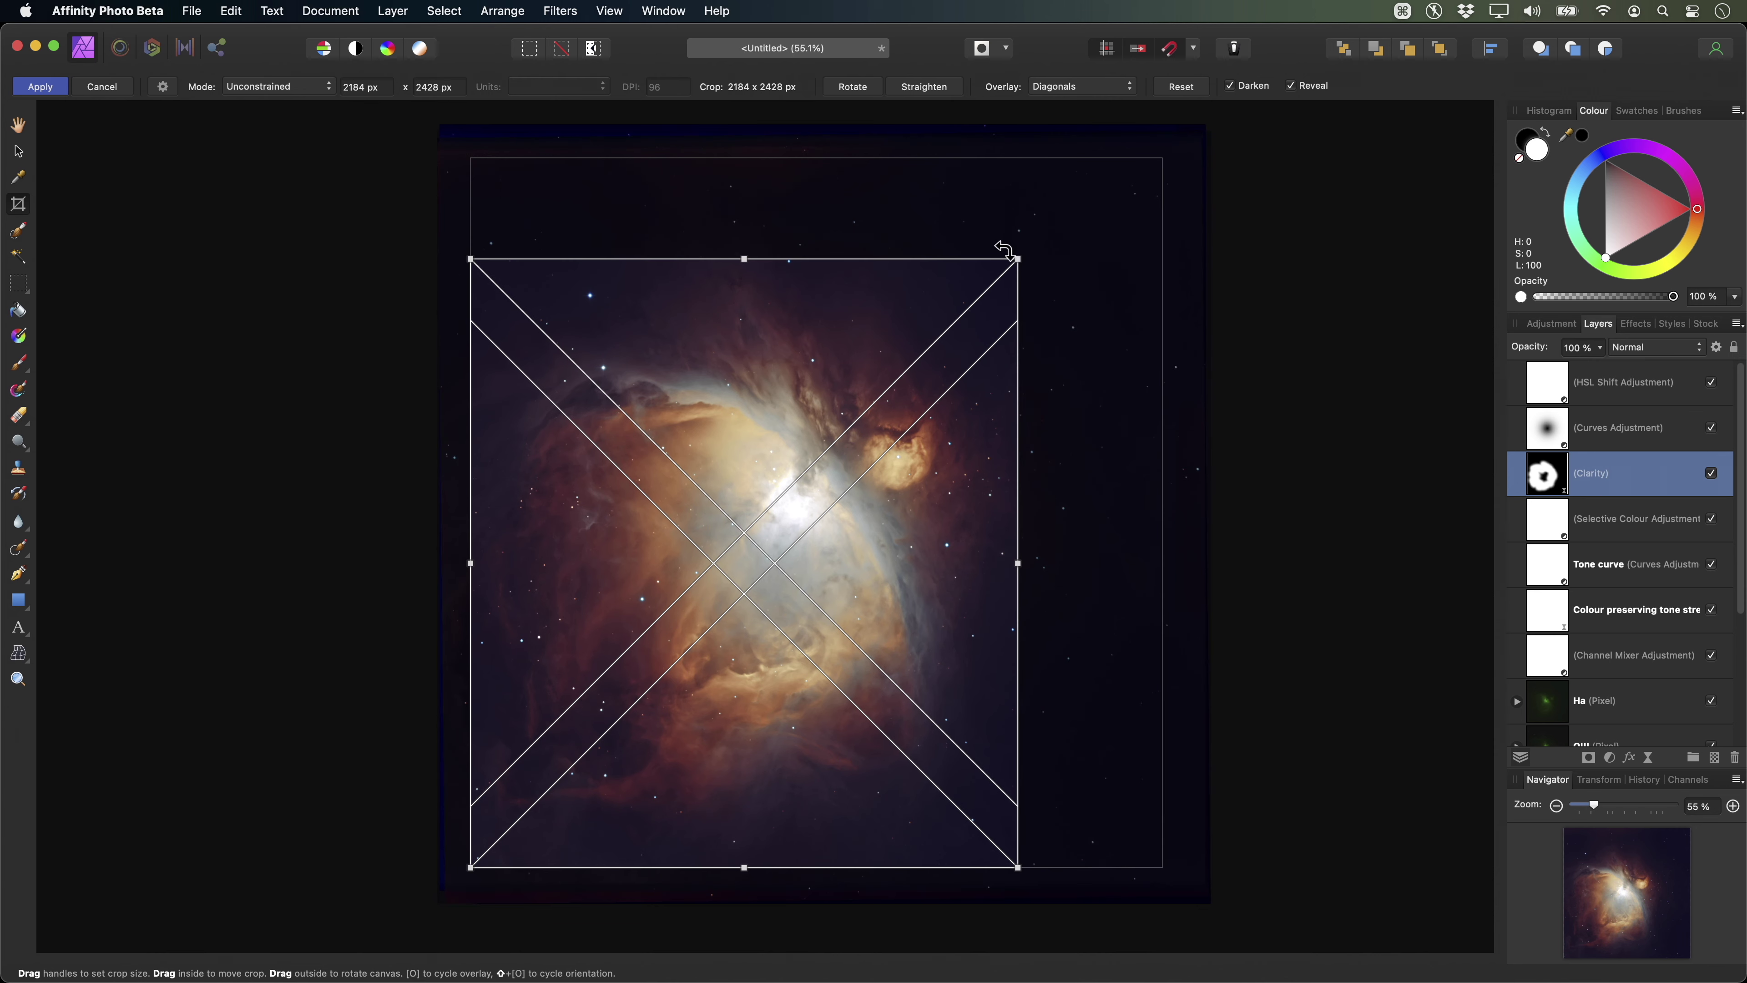
click(1072, 86)
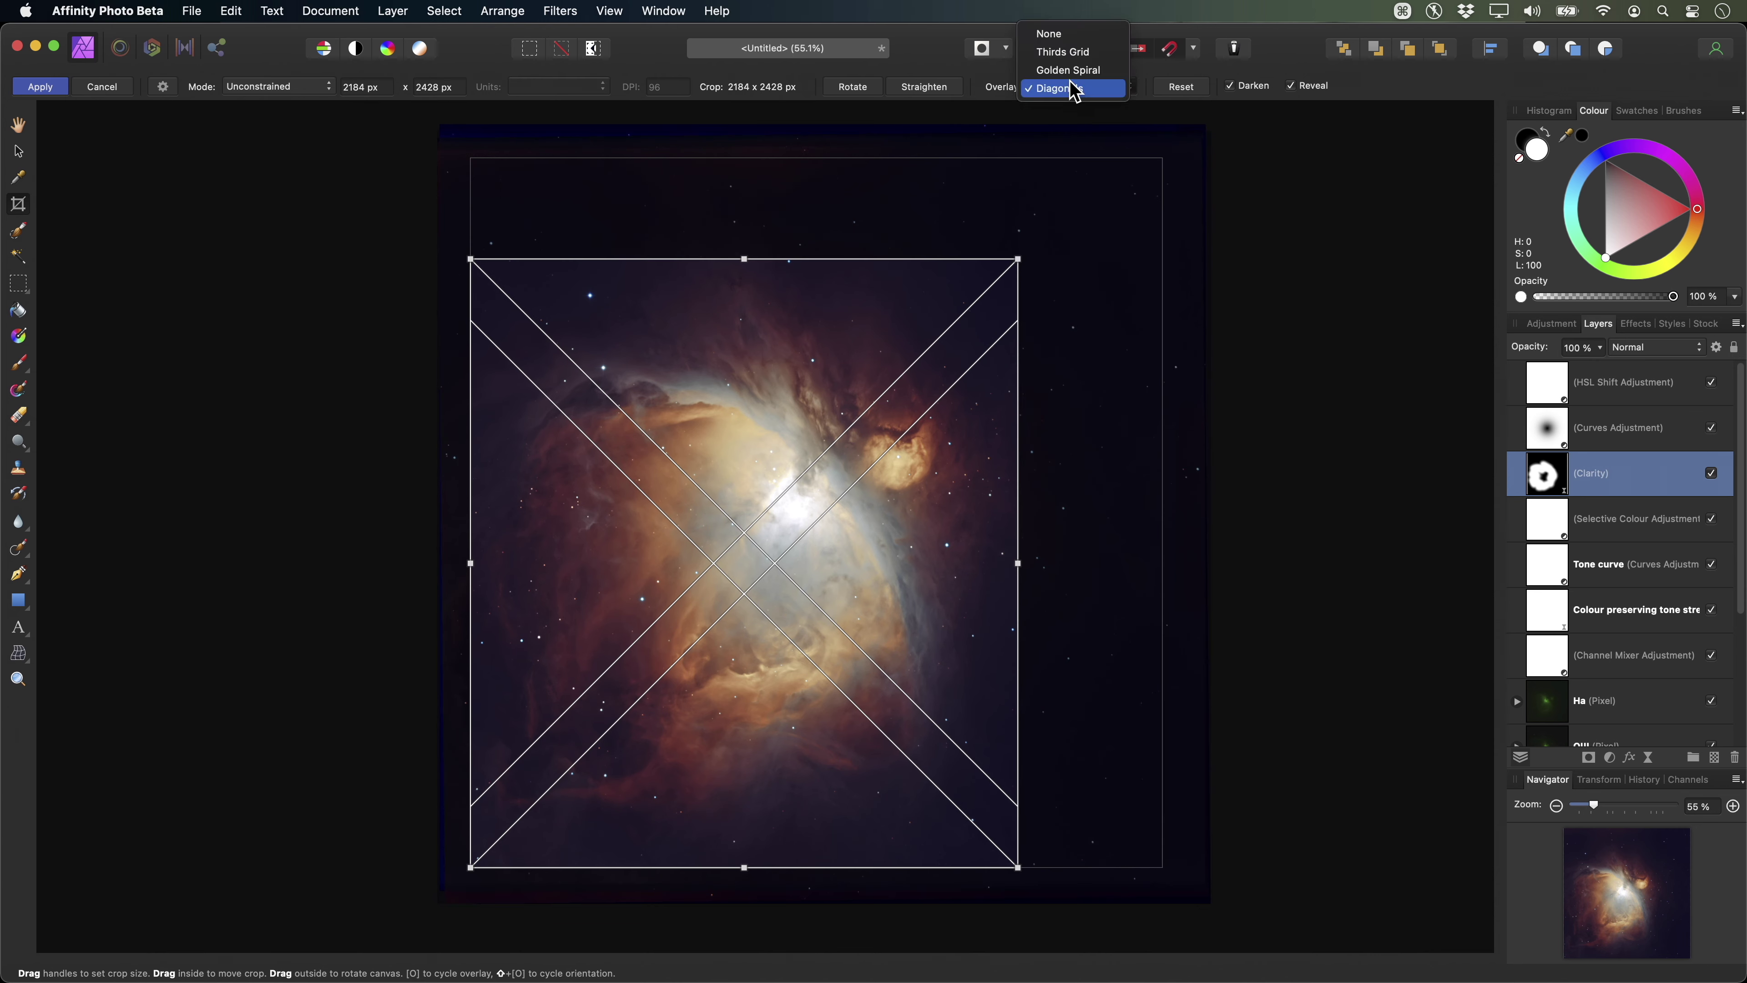
click(1090, 57)
drag(1018, 260, 1027, 258)
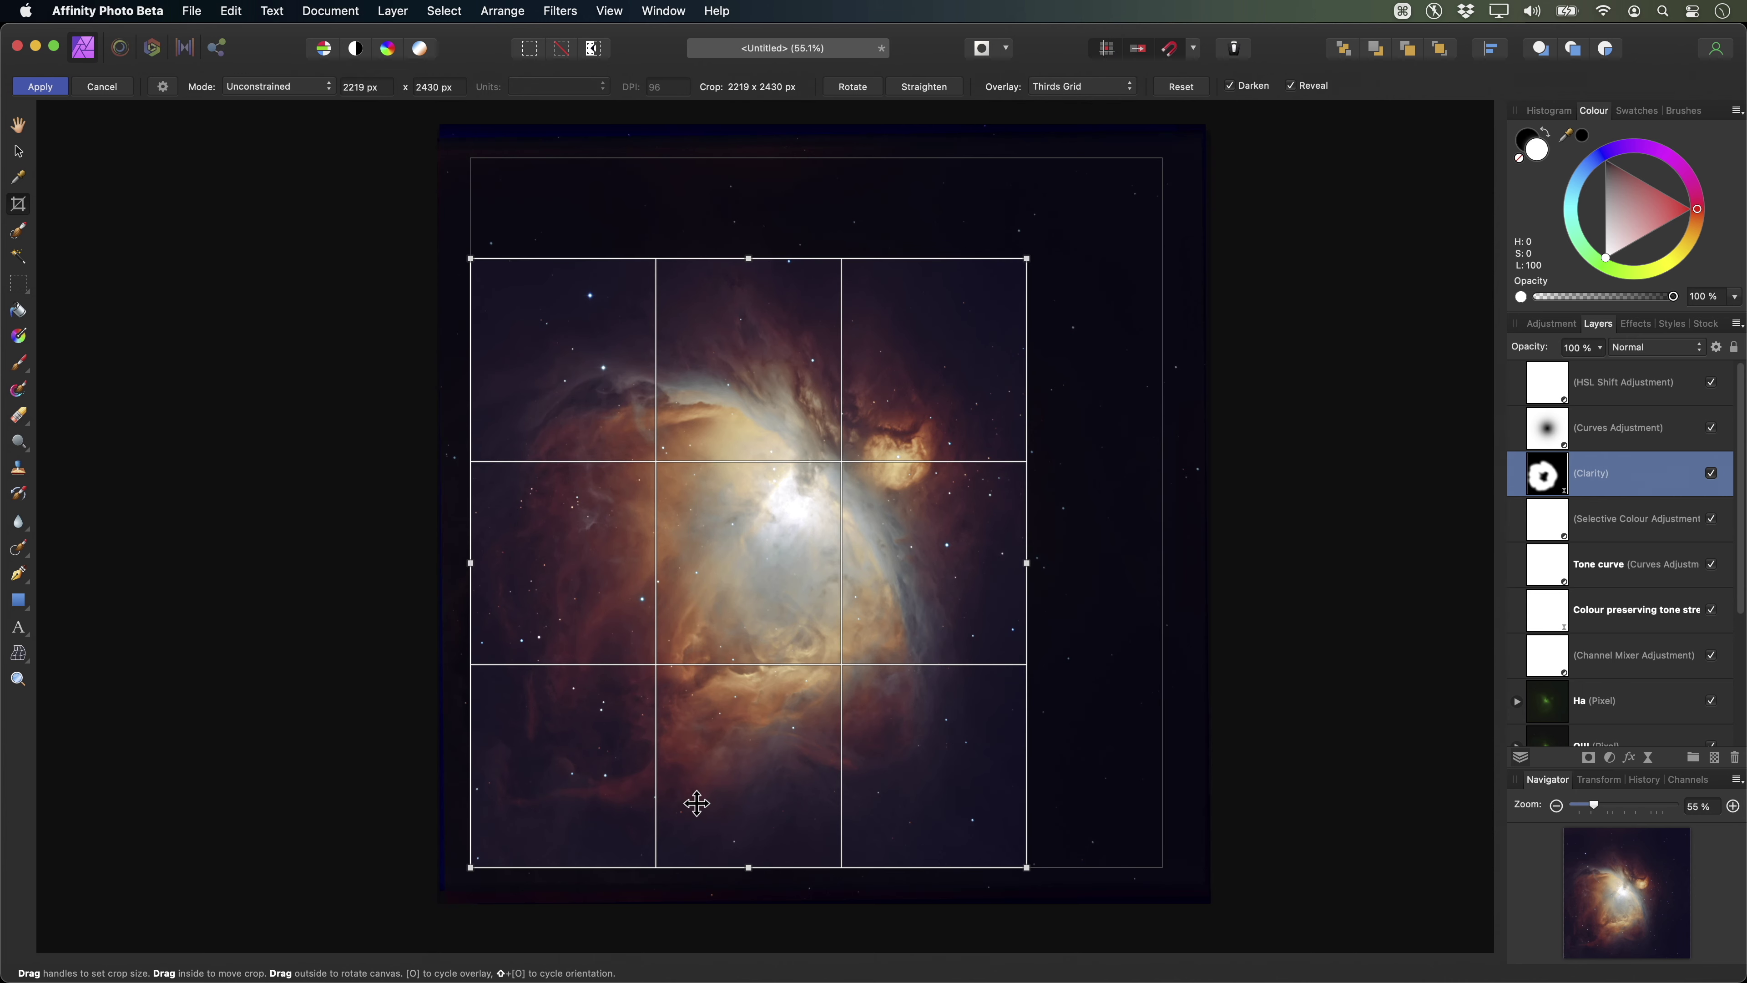
drag(748, 867, 749, 838)
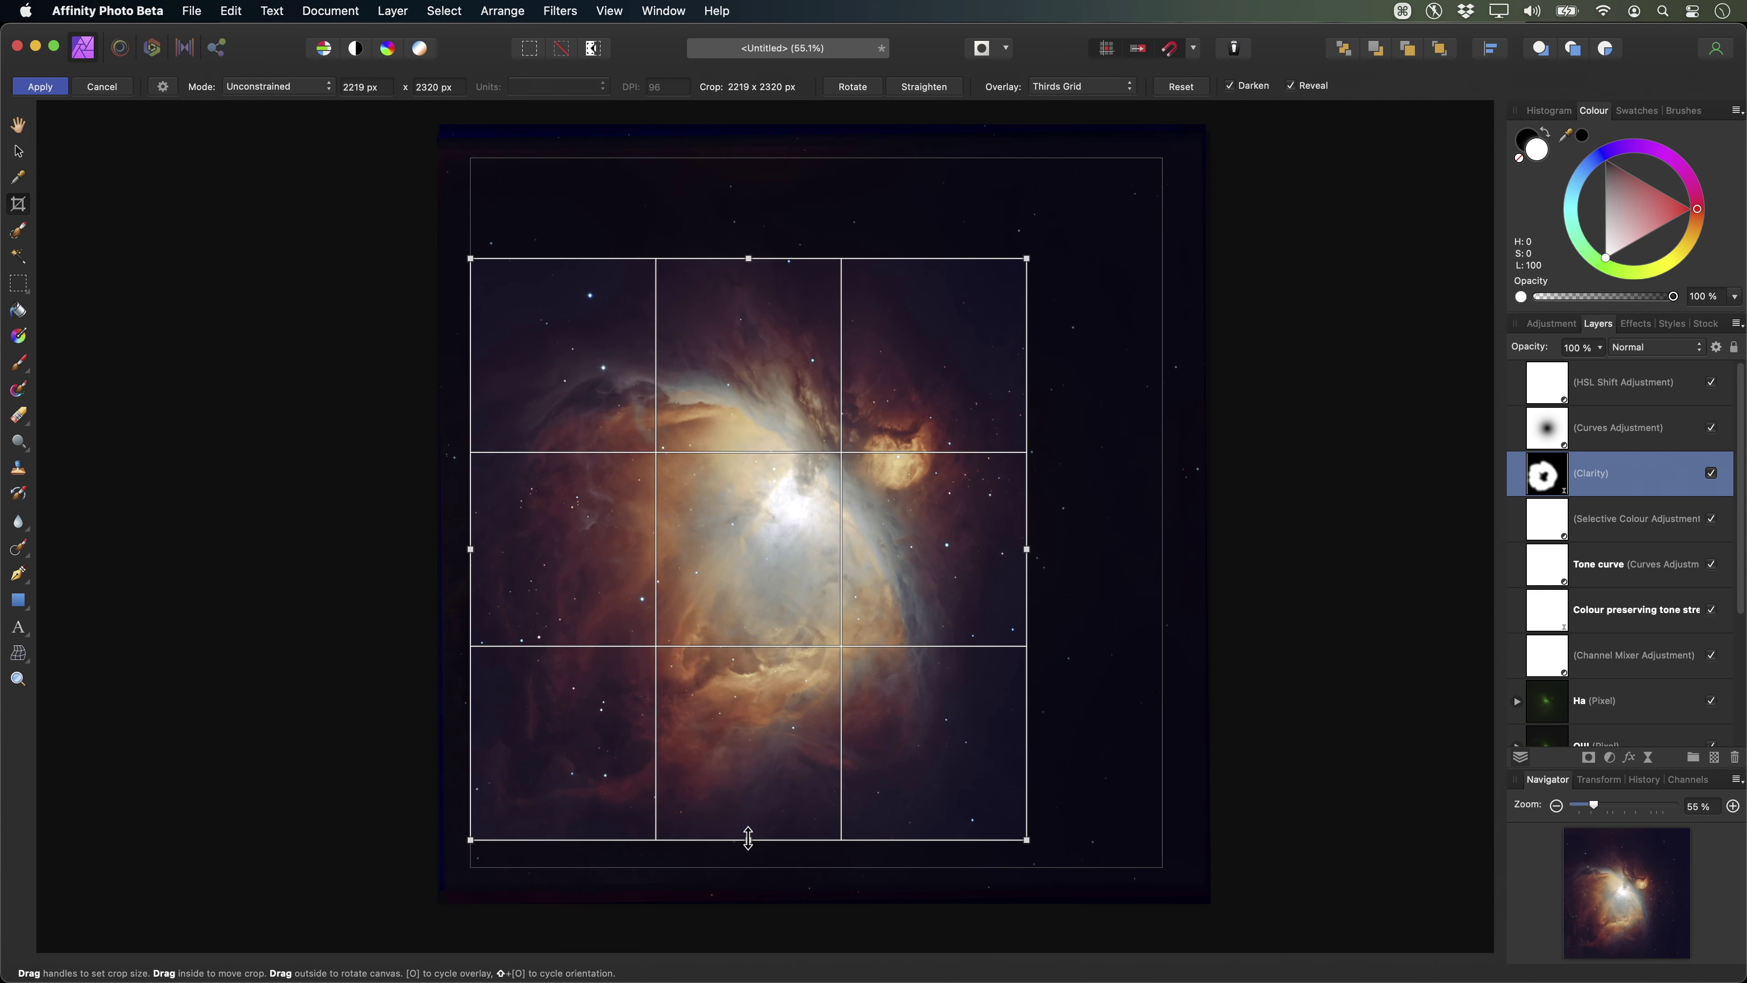
drag(1025, 258, 1004, 263)
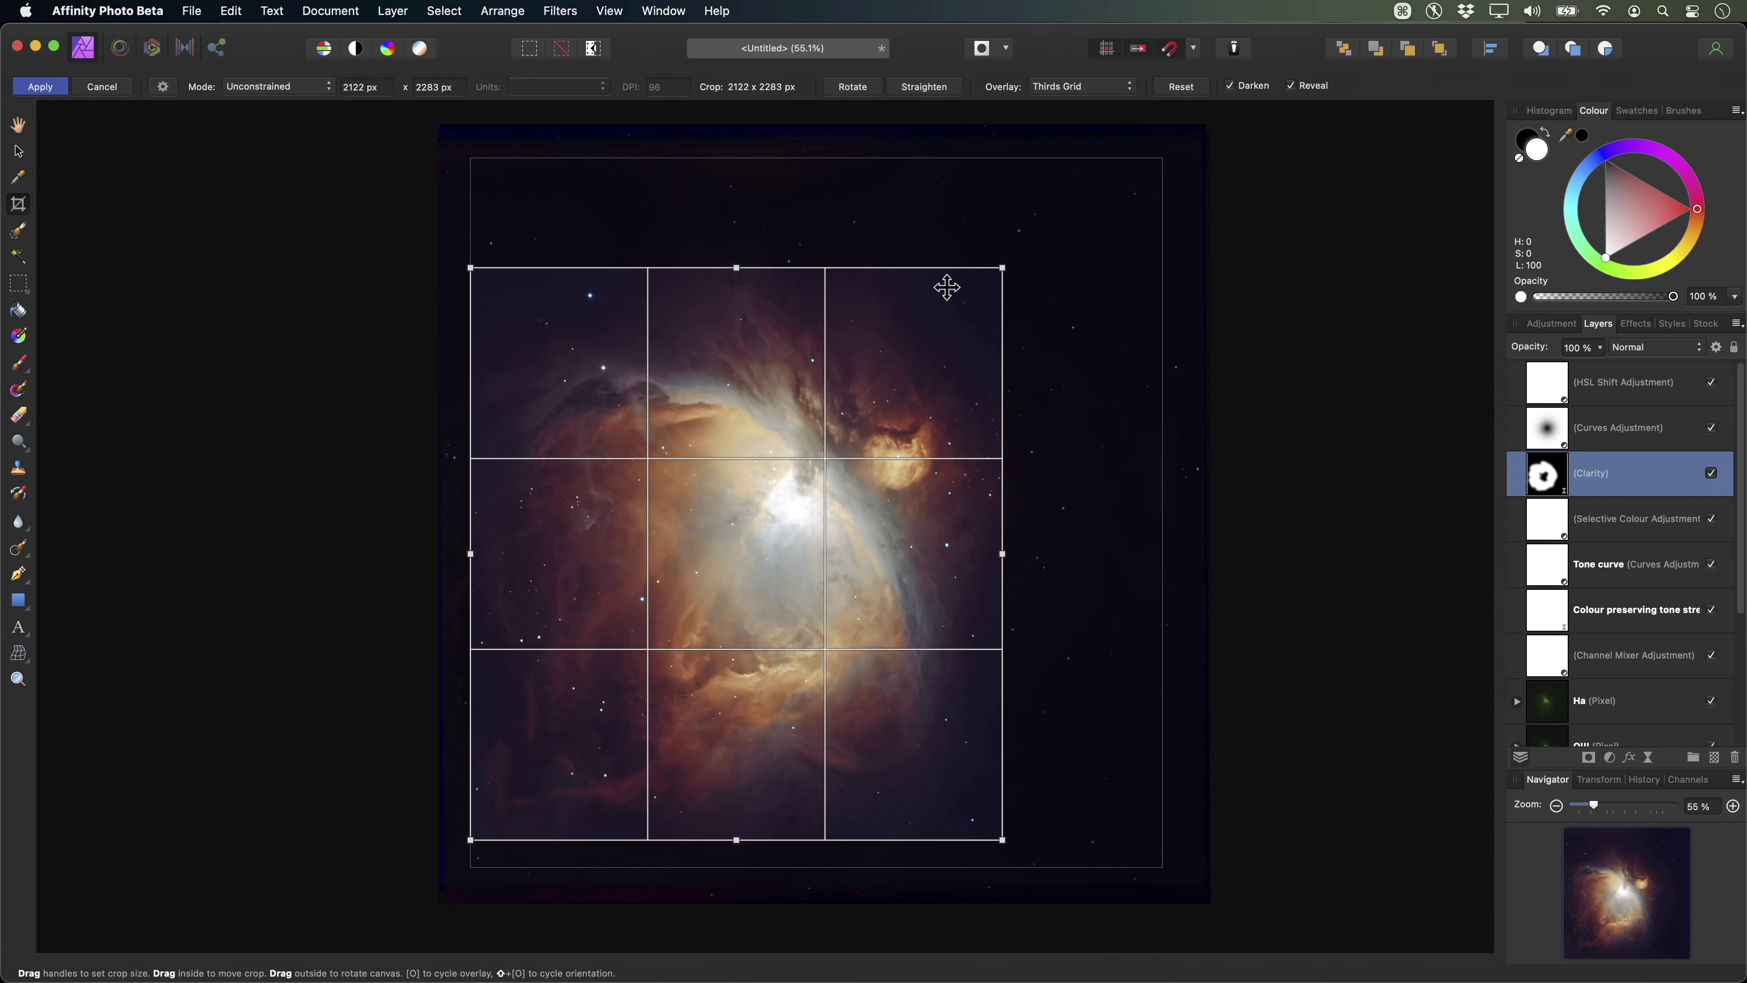
key(Return)
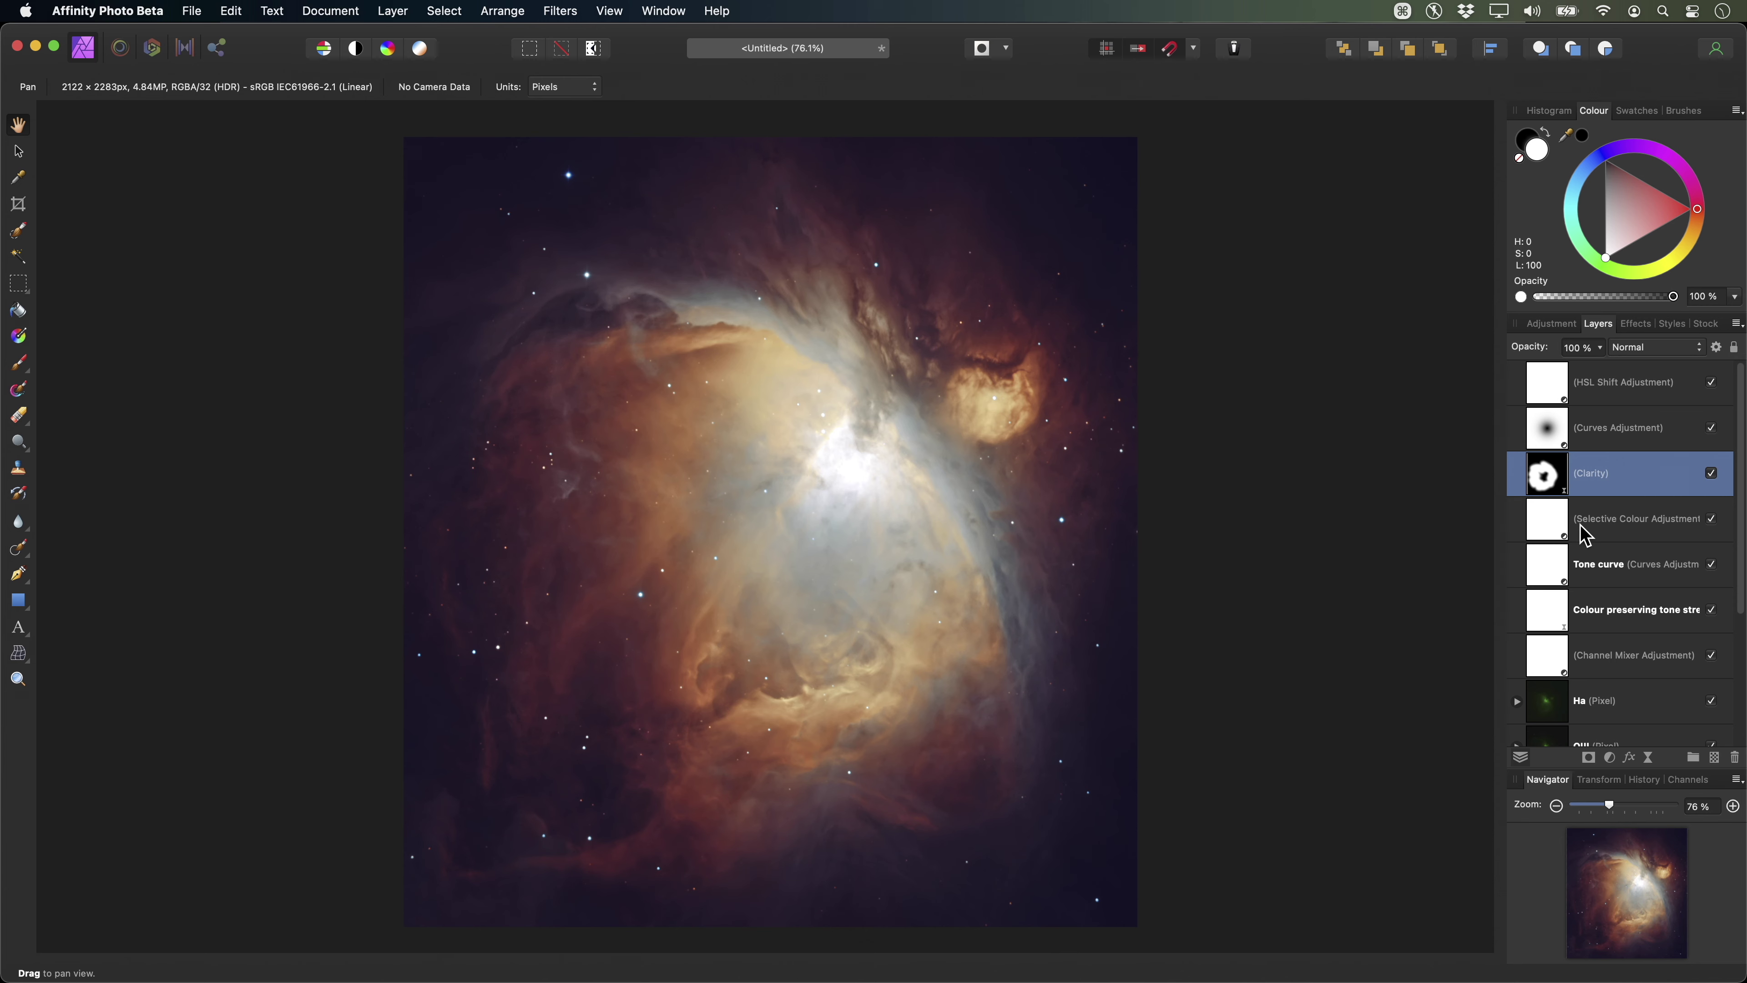
Set Yellow to -2% for the Blacks in the Selective Colour adjustment.
double_click(1553, 531)
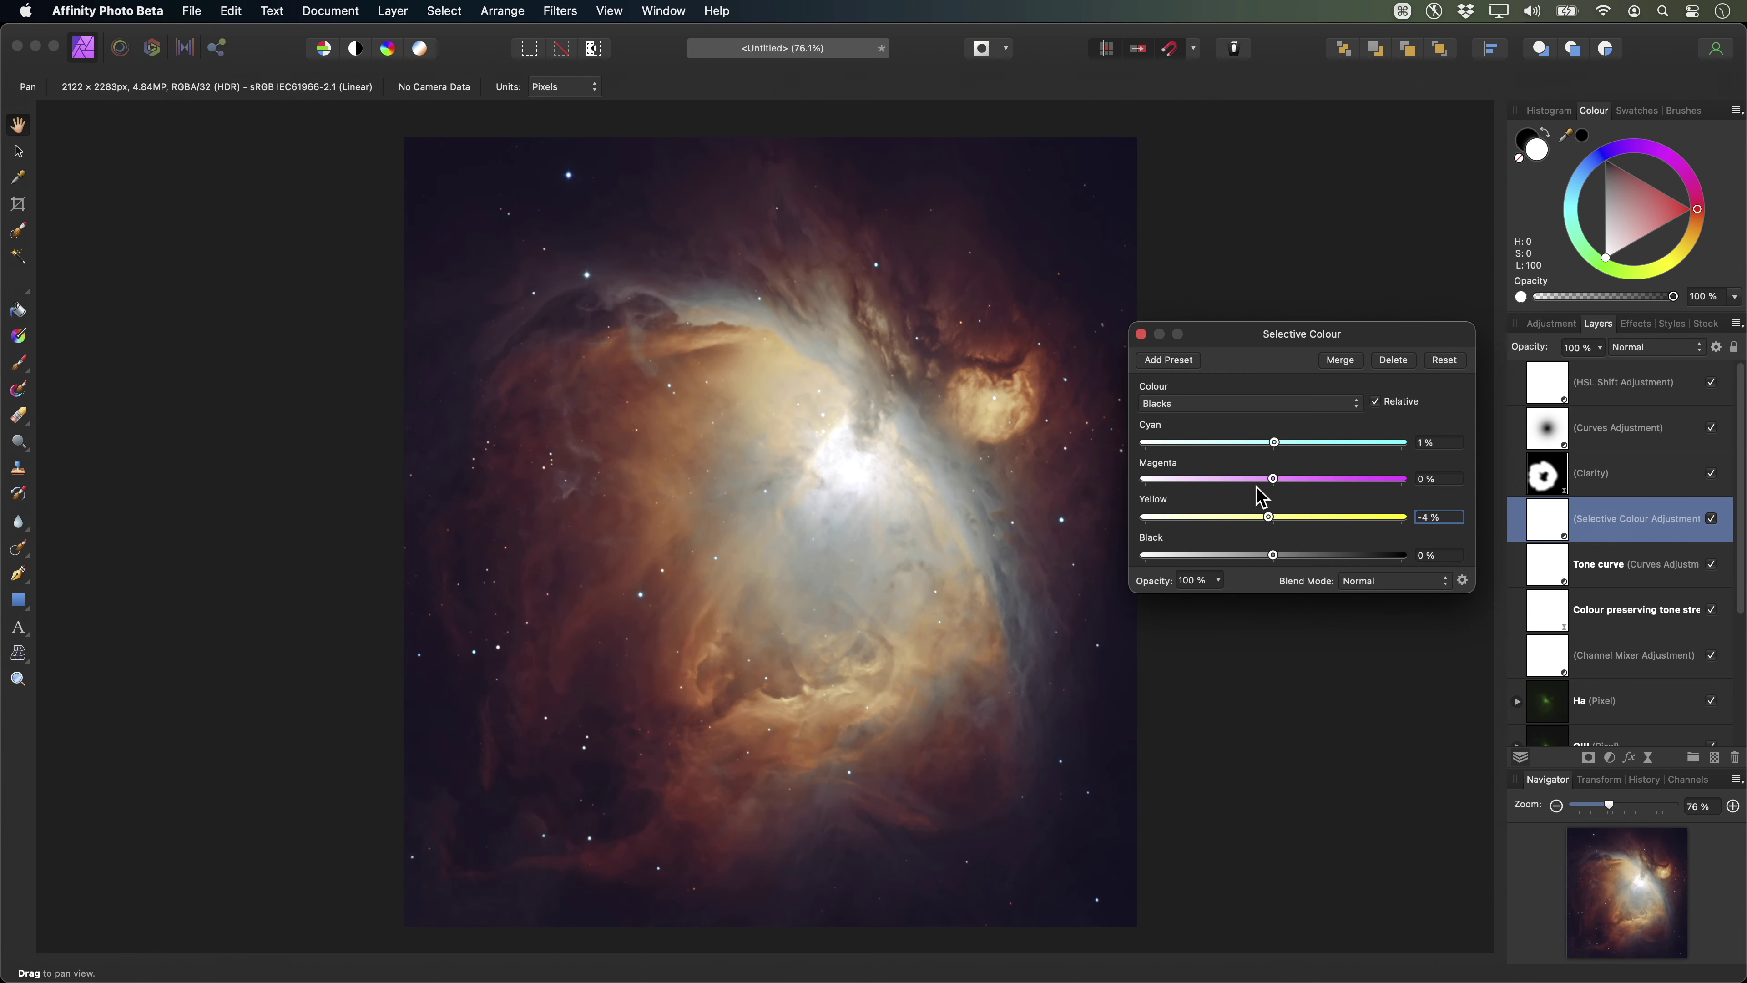
click(1448, 527)
key(BackSpace)
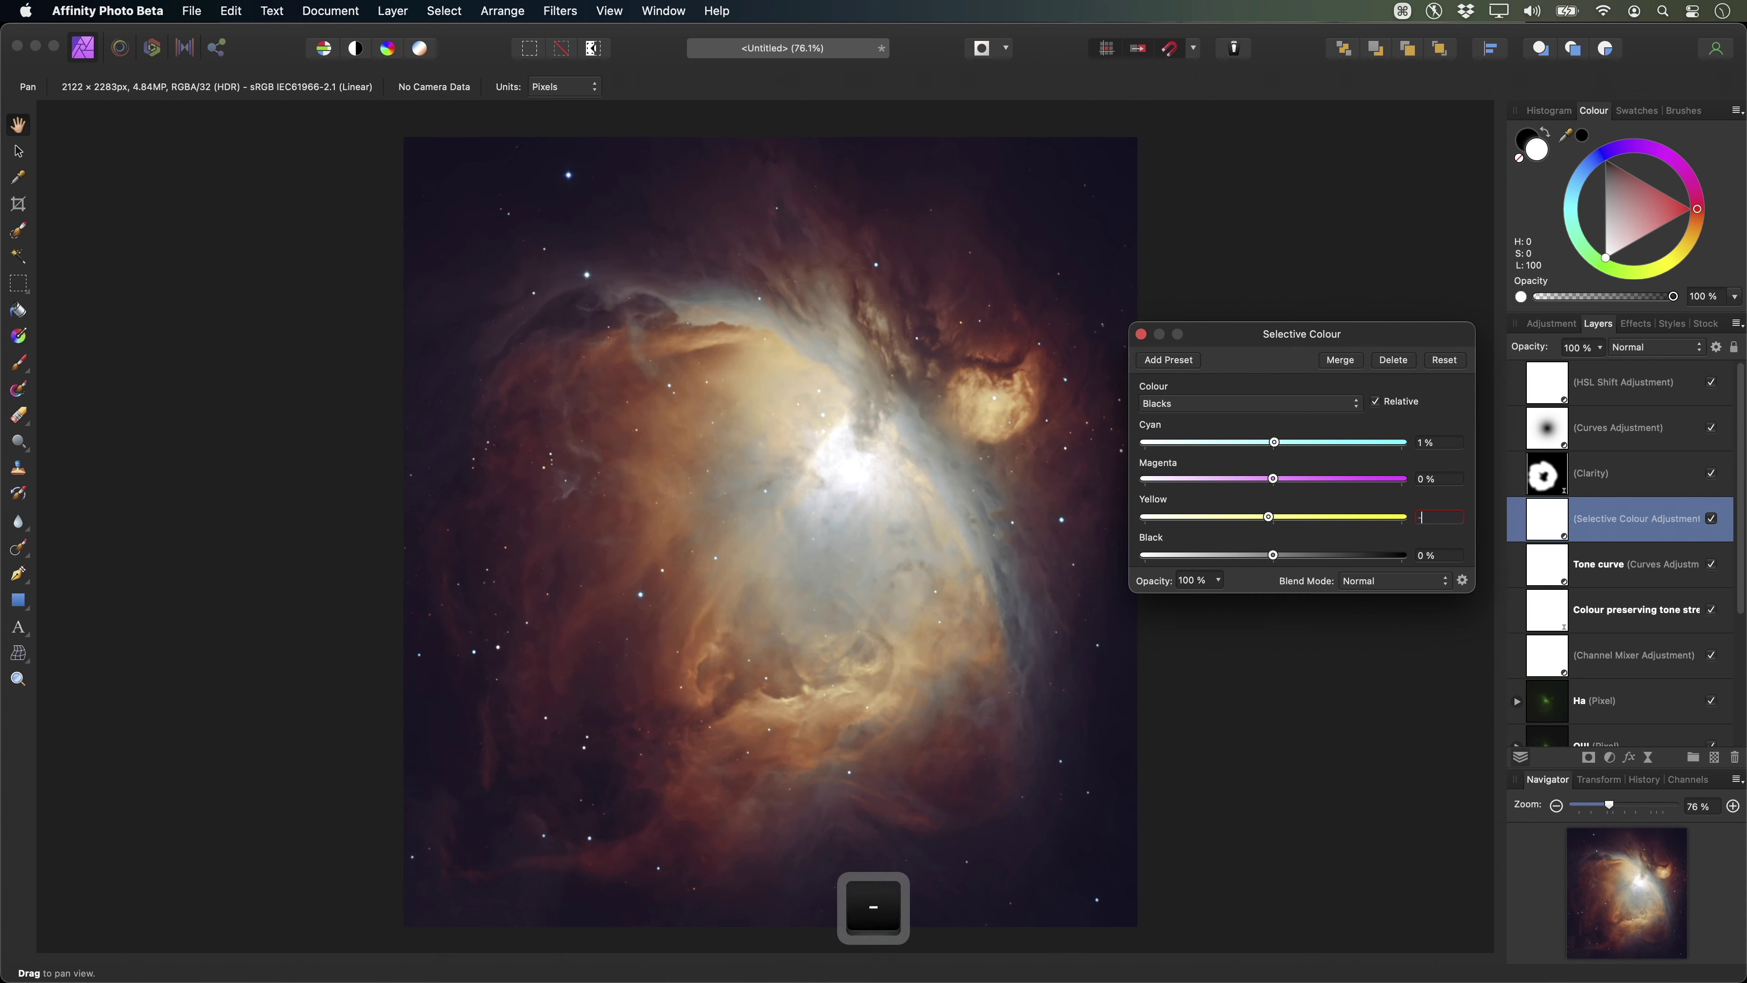
text(-)
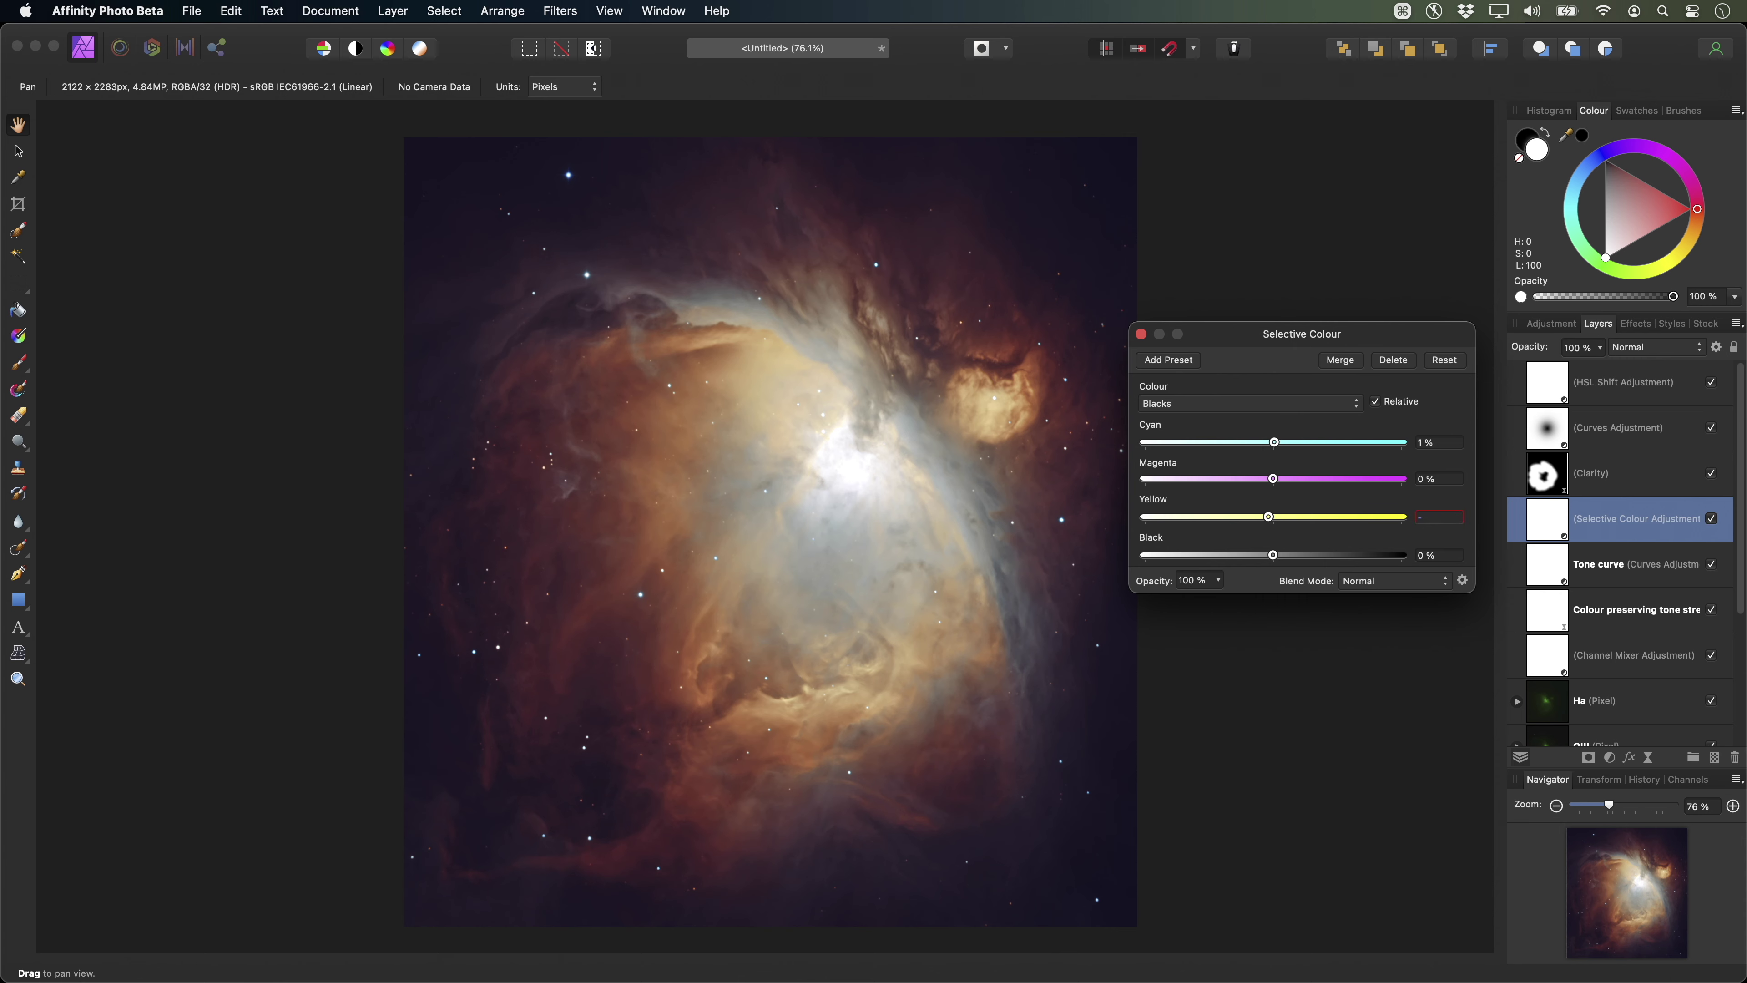
text(2)
key(Return)
click(1141, 334)
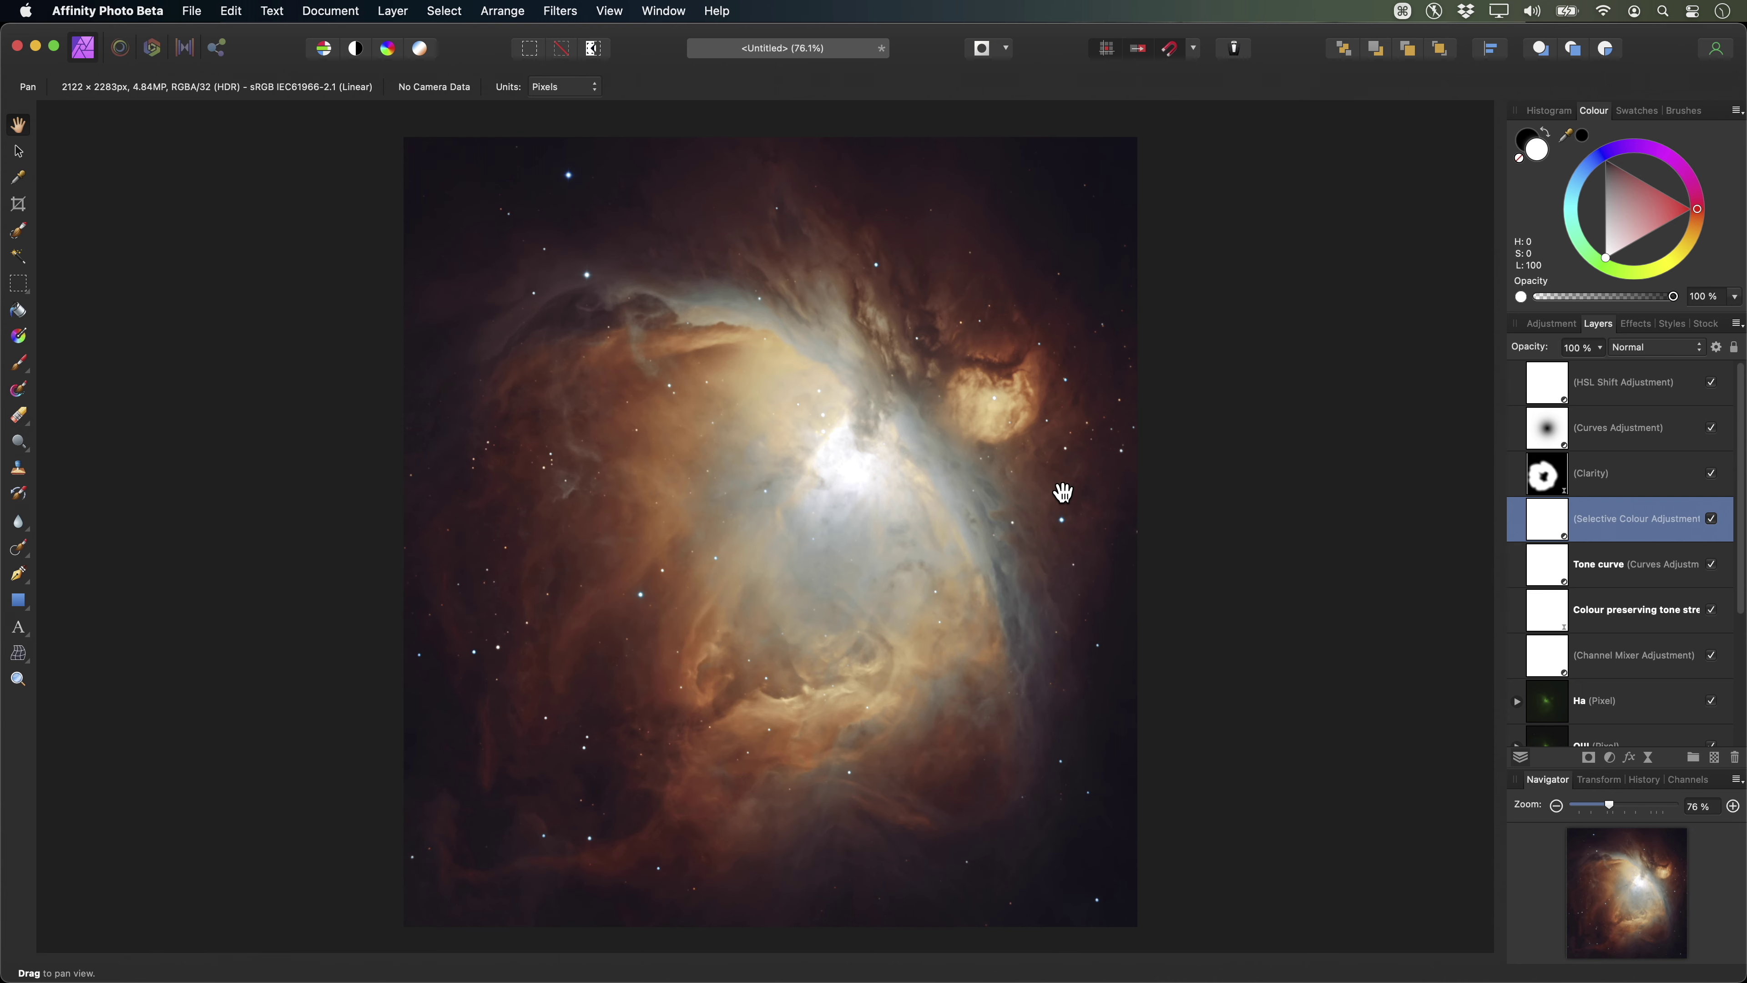
Add a Brightness / Contrast adjustment above the HSL Shift layer with 23% brightness and 6% contrast, and compare it on and off.
click(1605, 389)
click(393, 10)
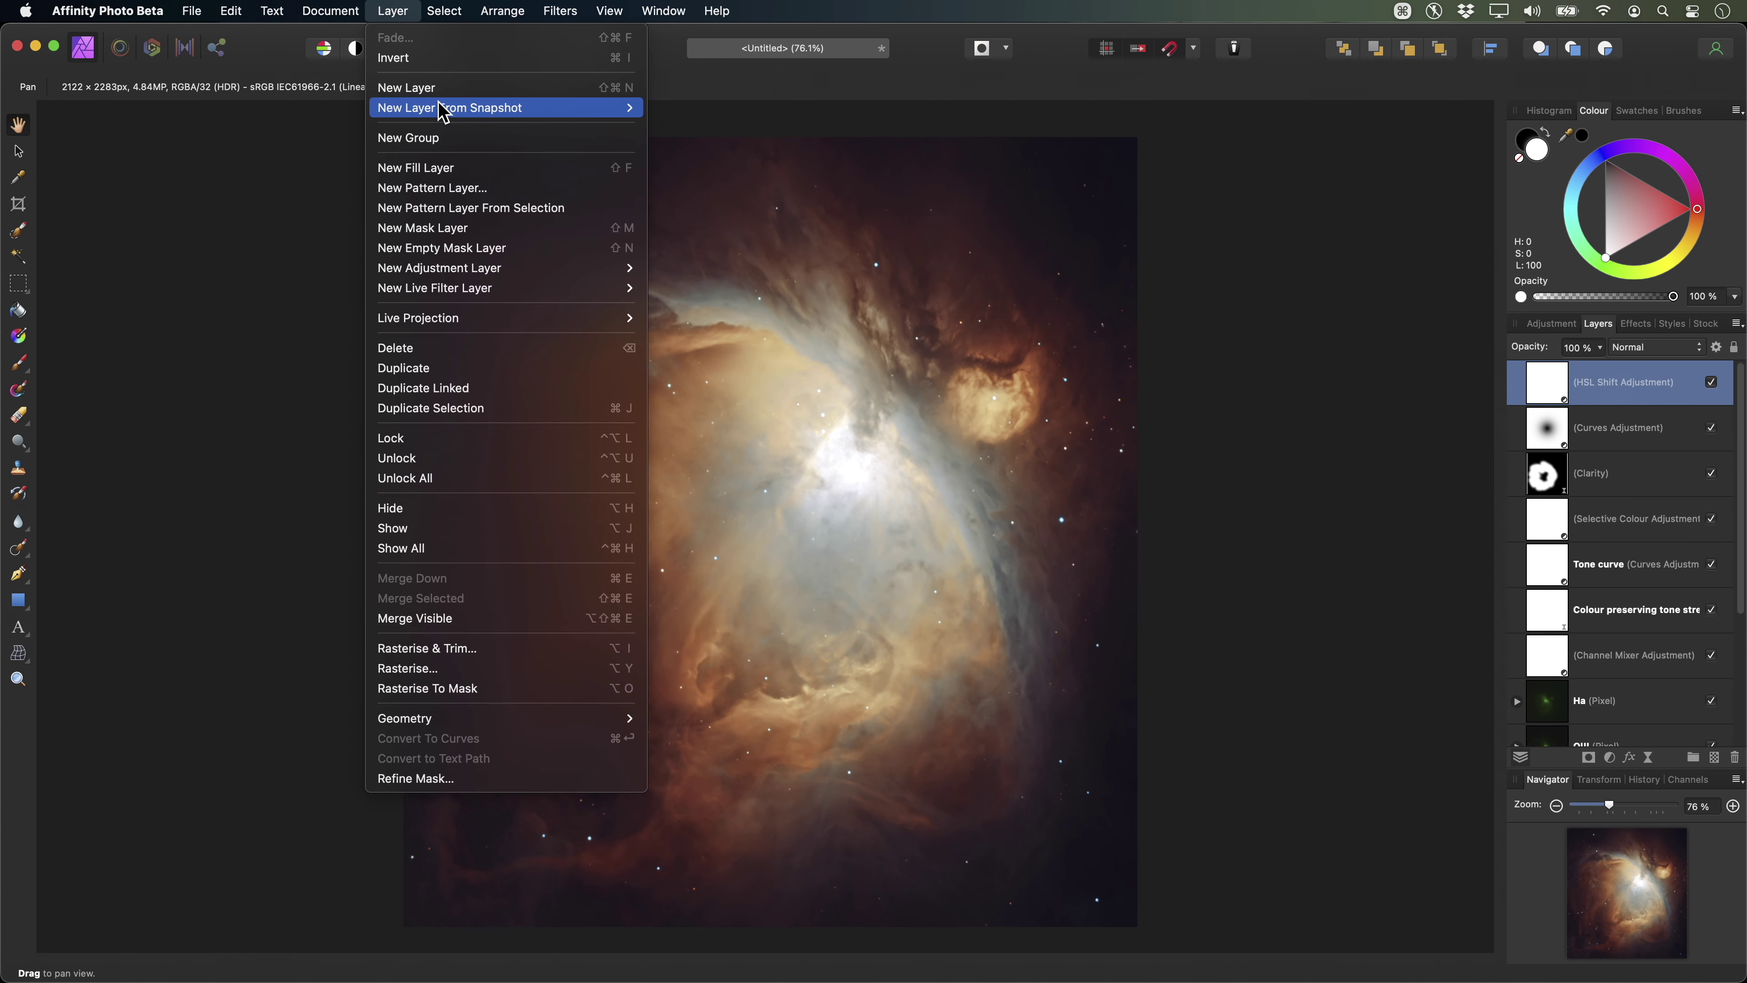
mouse_move(499, 270)
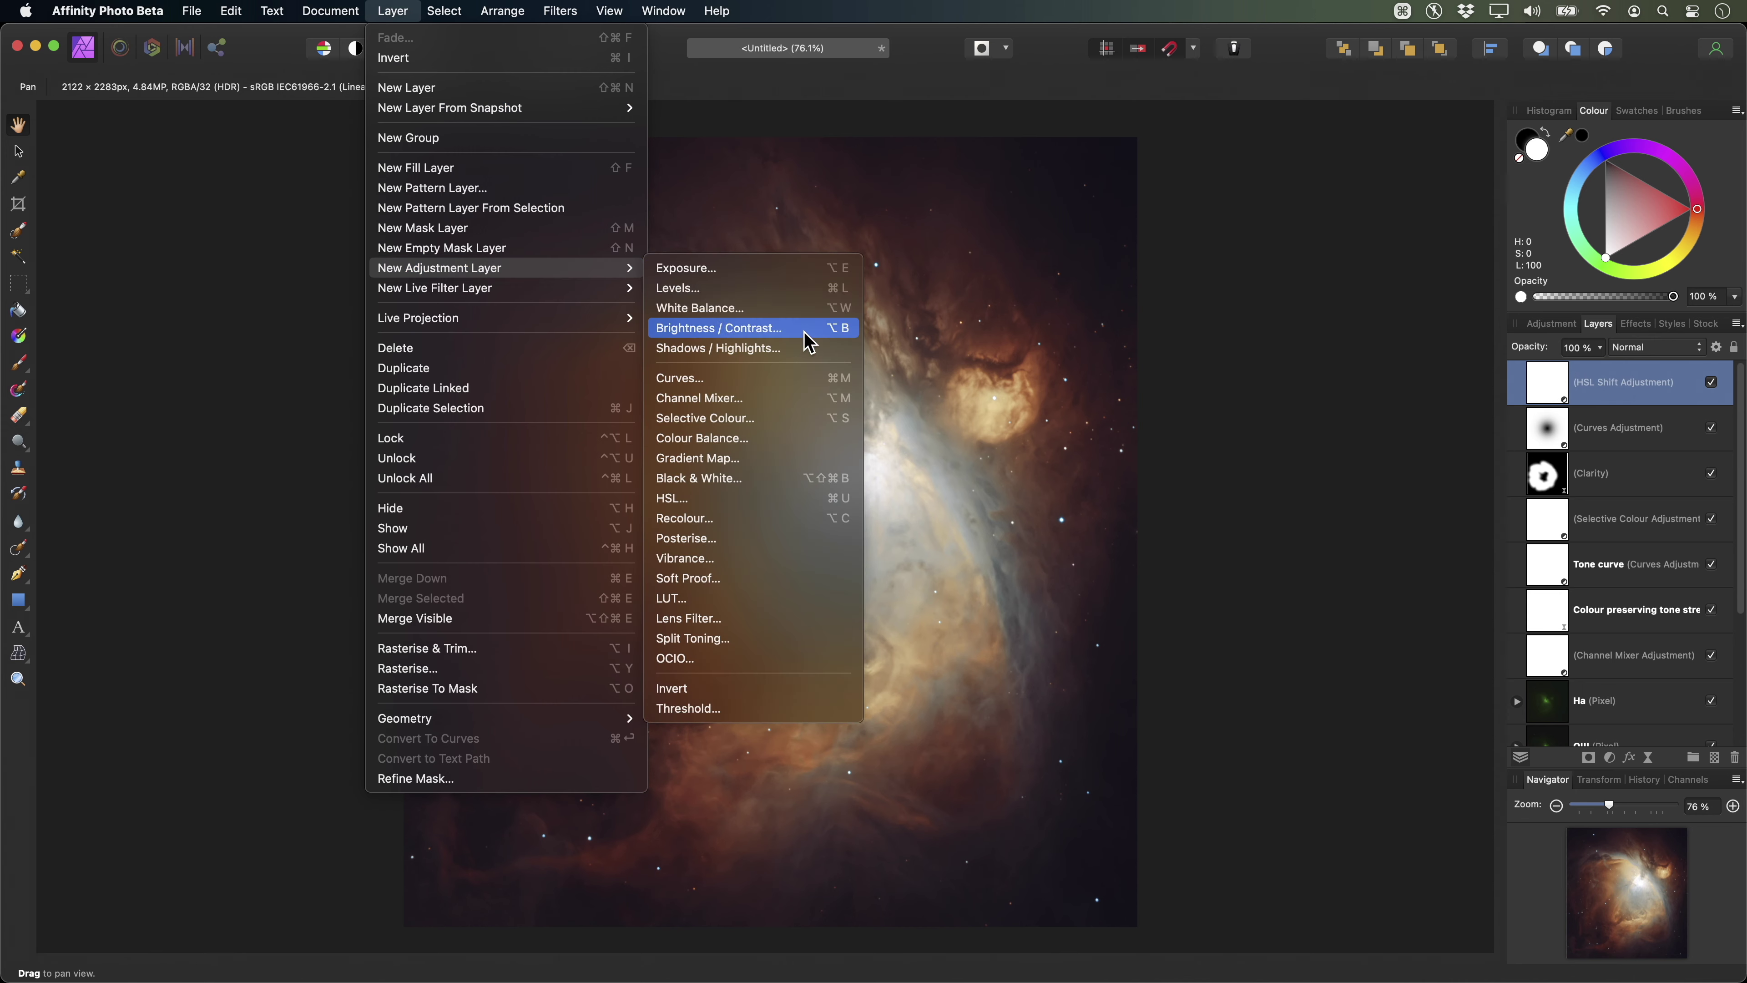
click(805, 331)
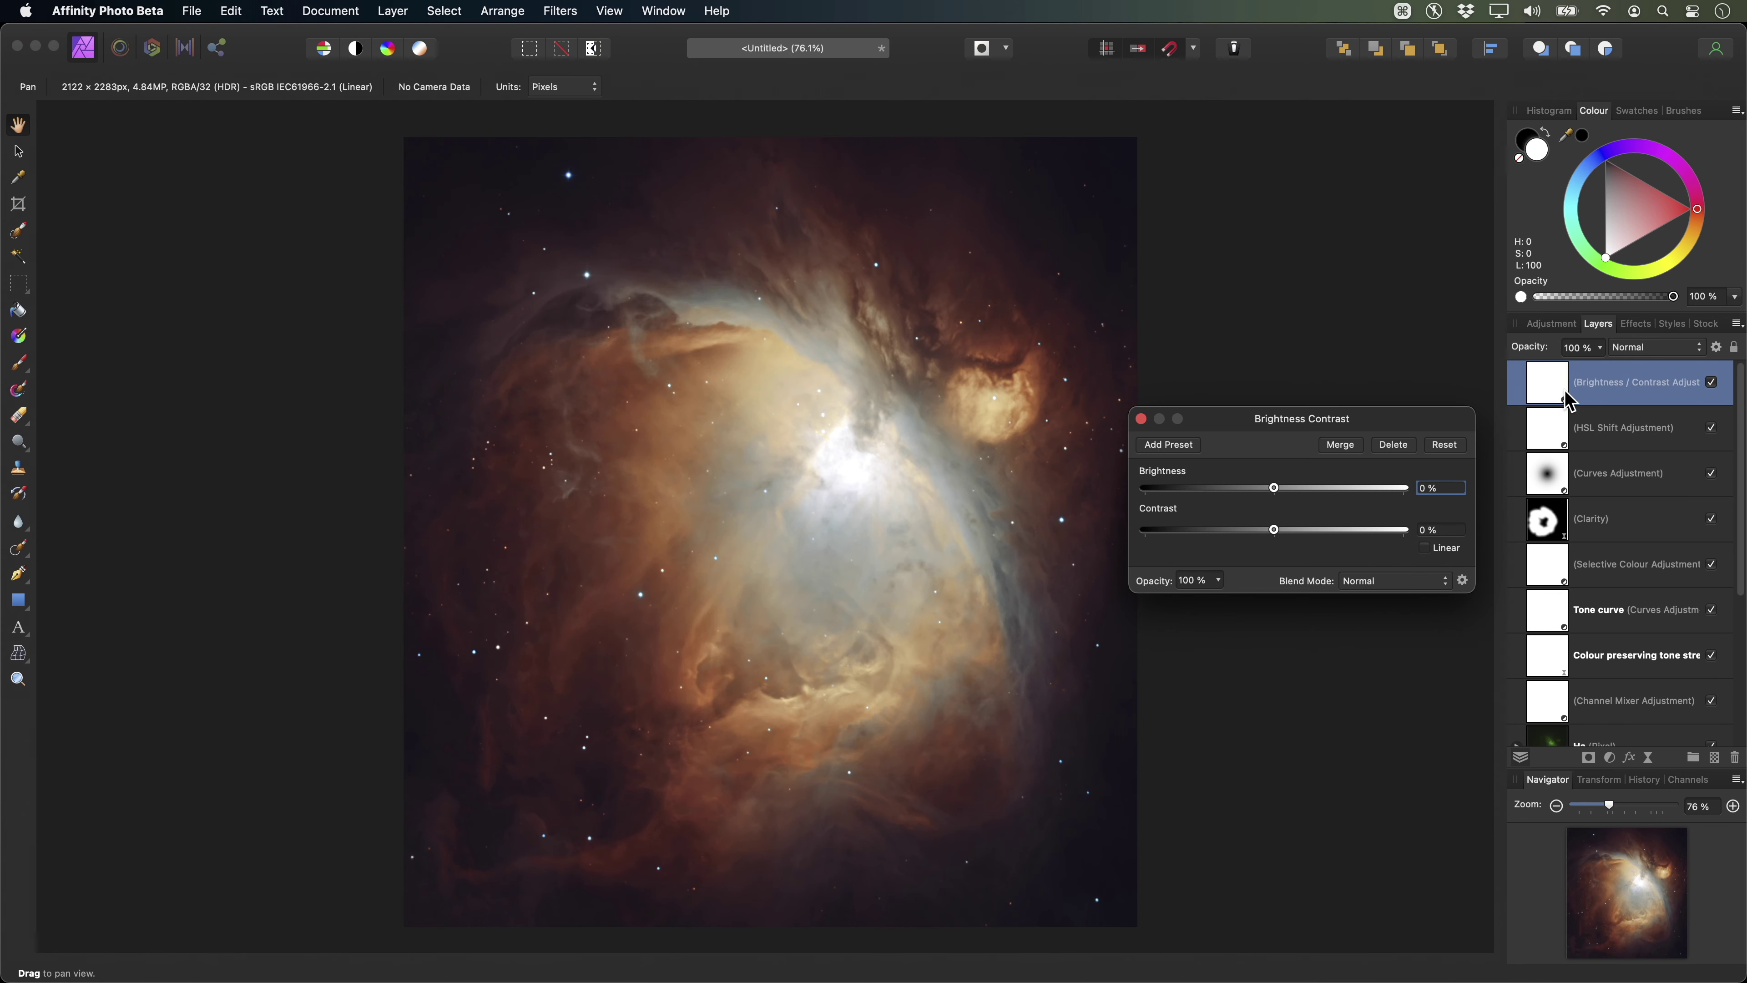
scroll(893, 546, down, 6)
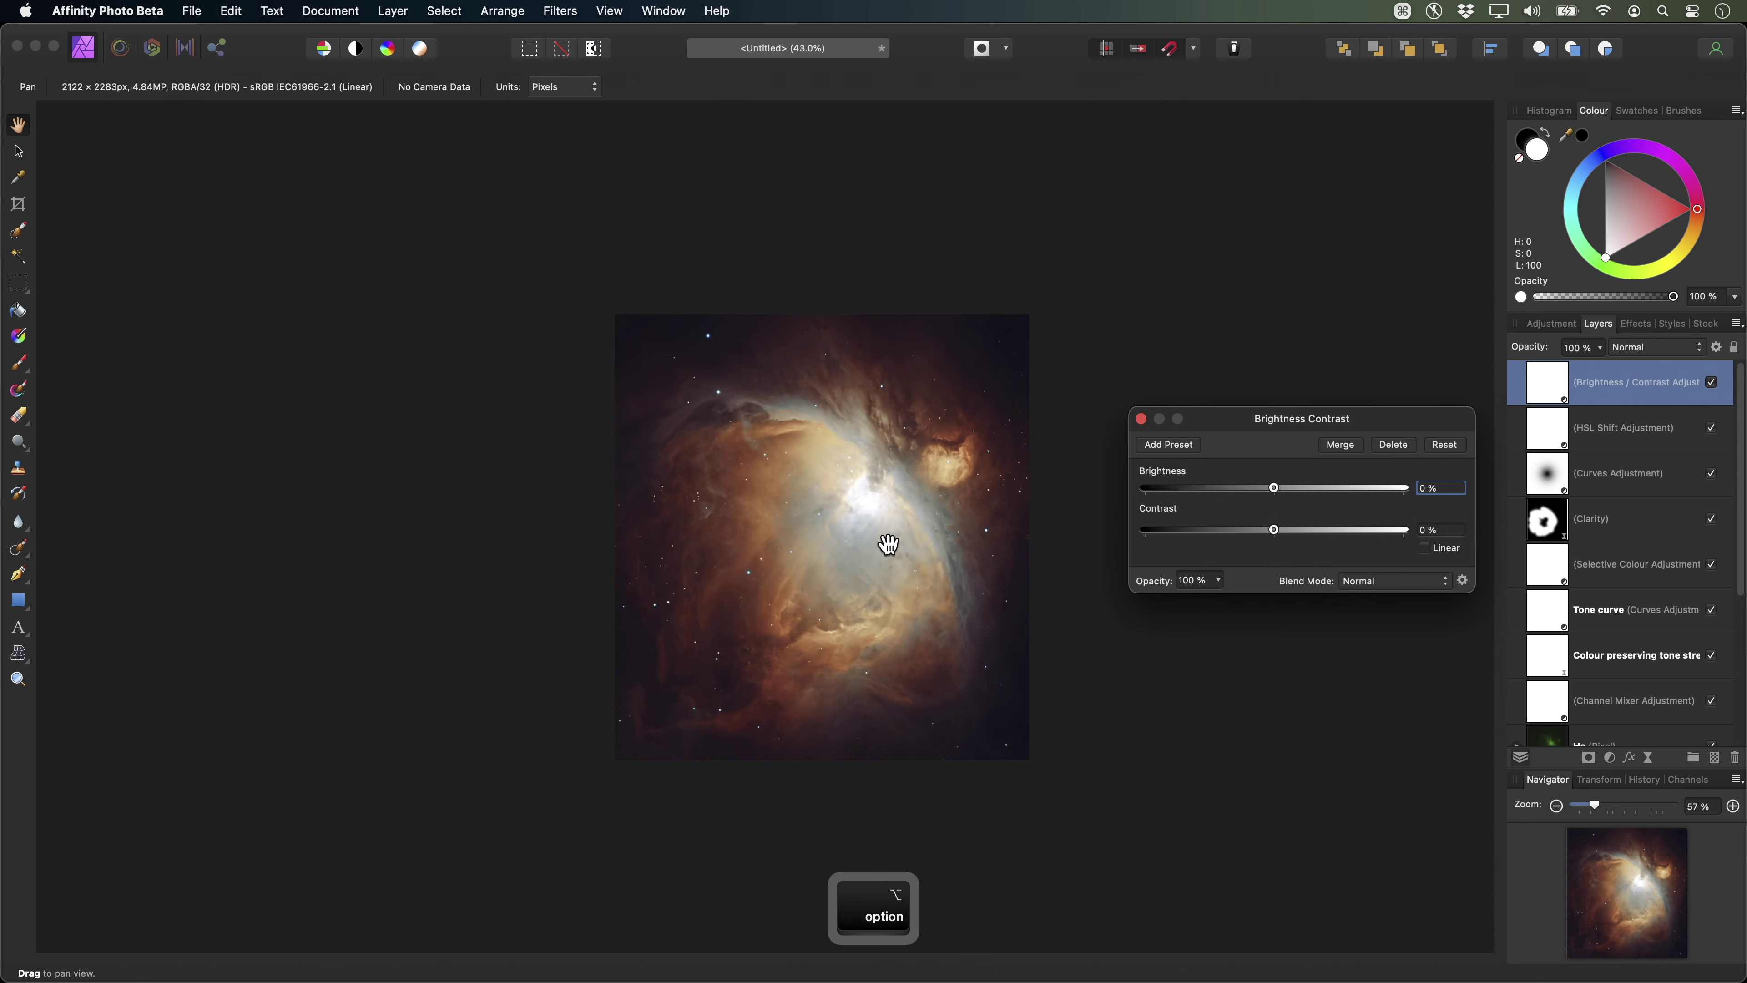
scroll(887, 544, down, 8)
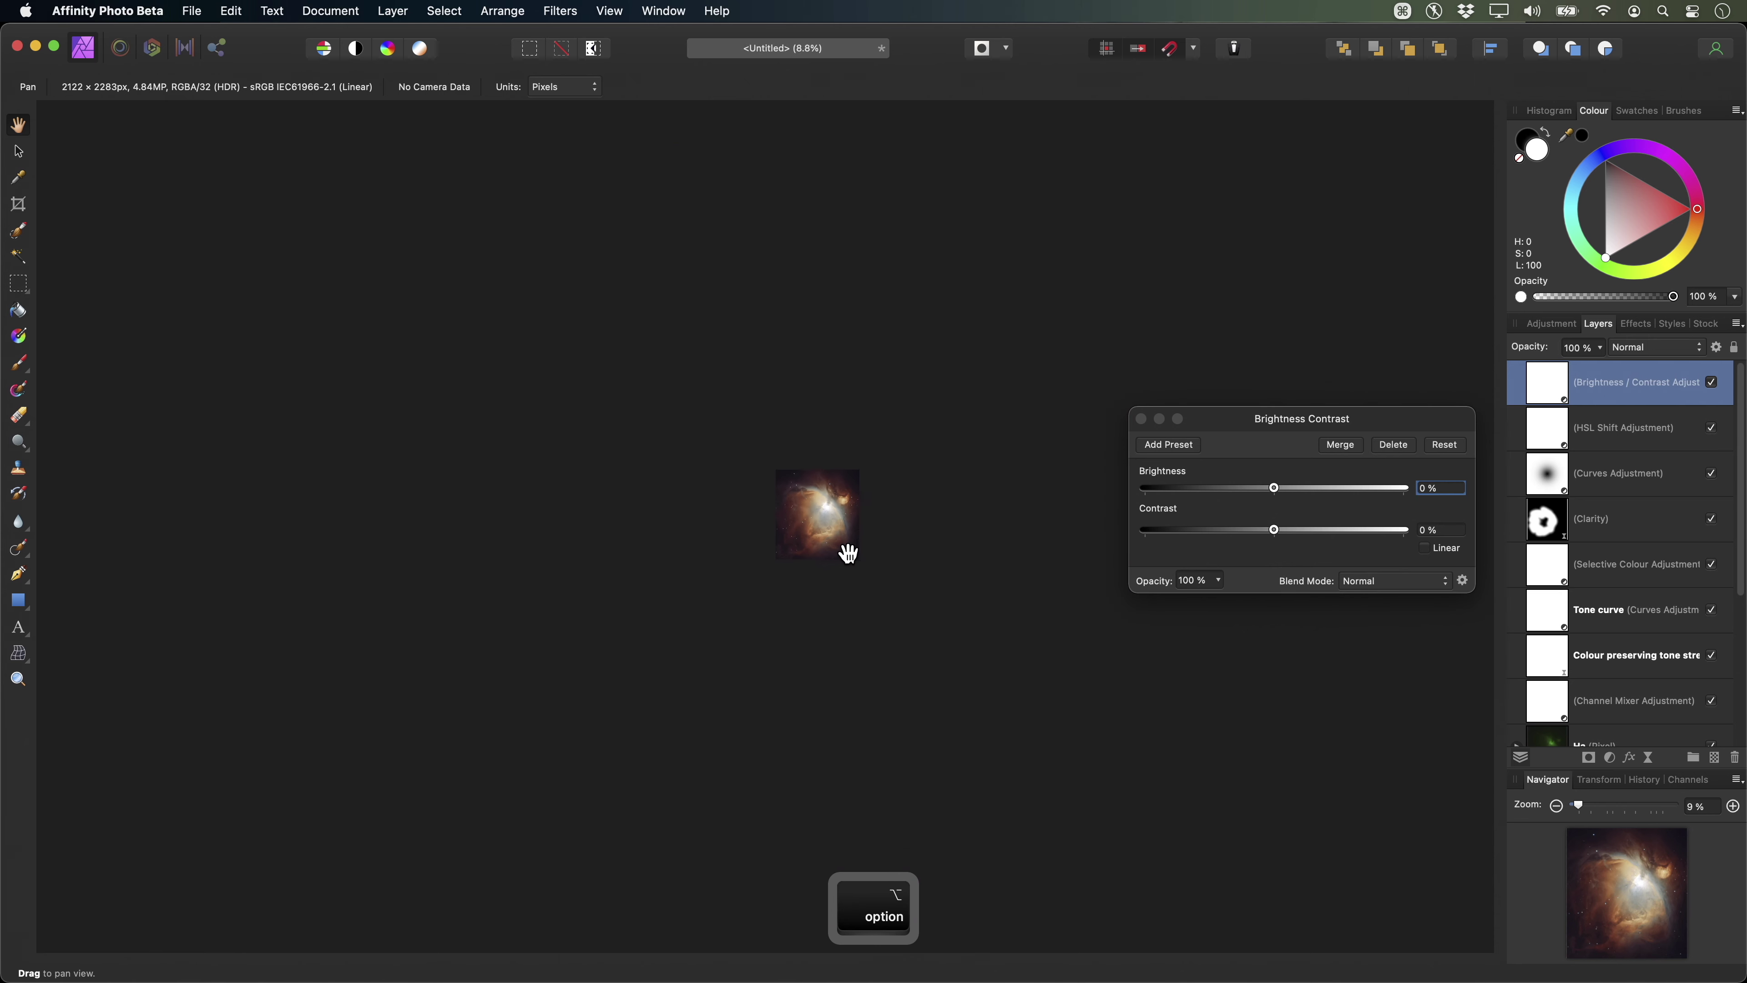
scroll(864, 545, down, 2)
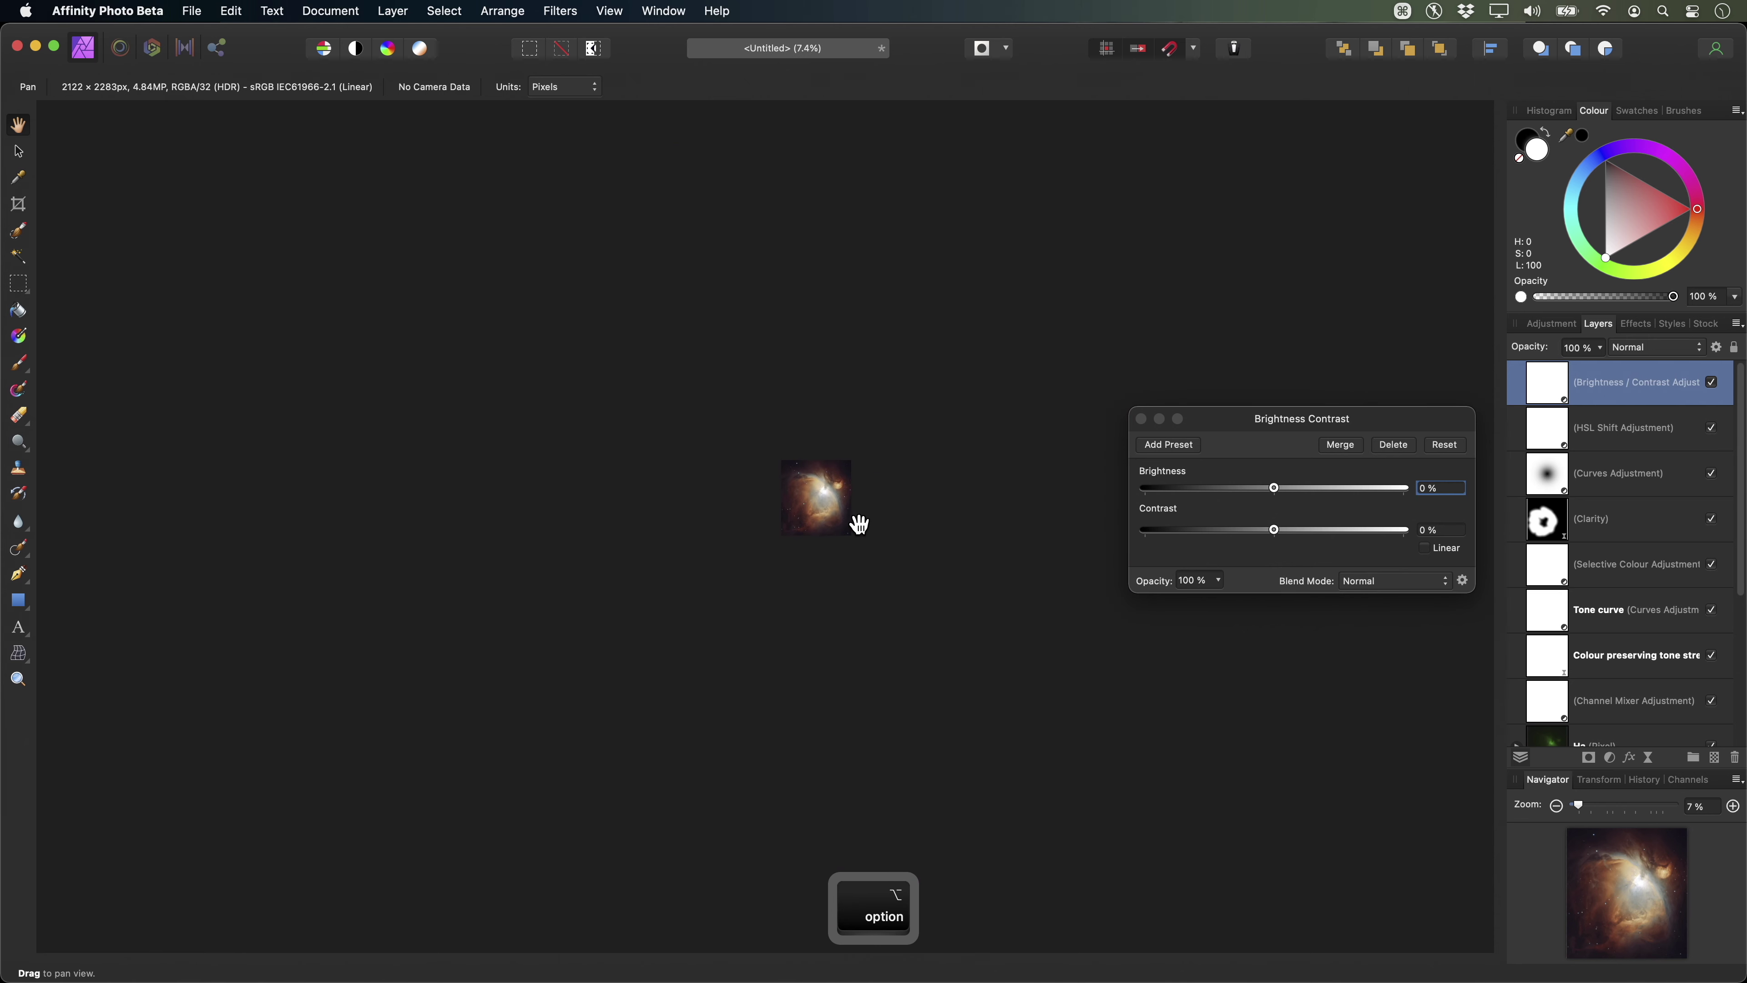
scroll(860, 536, up, 3)
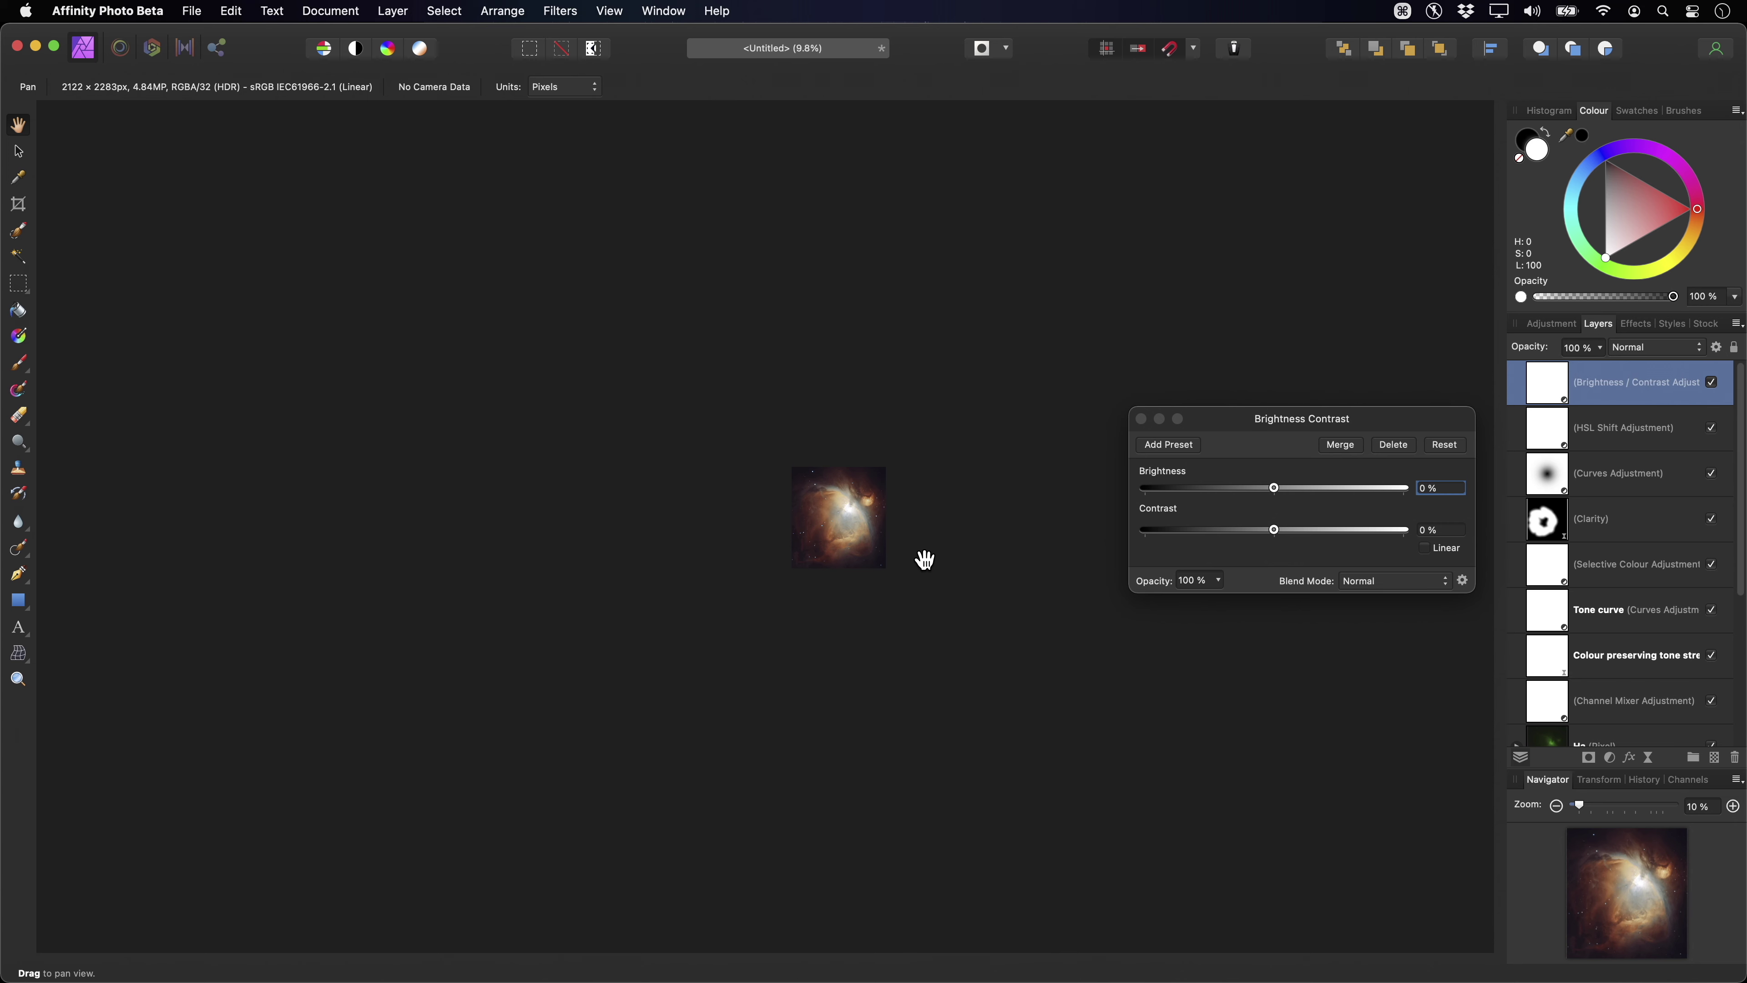
drag(1273, 489, 1289, 541)
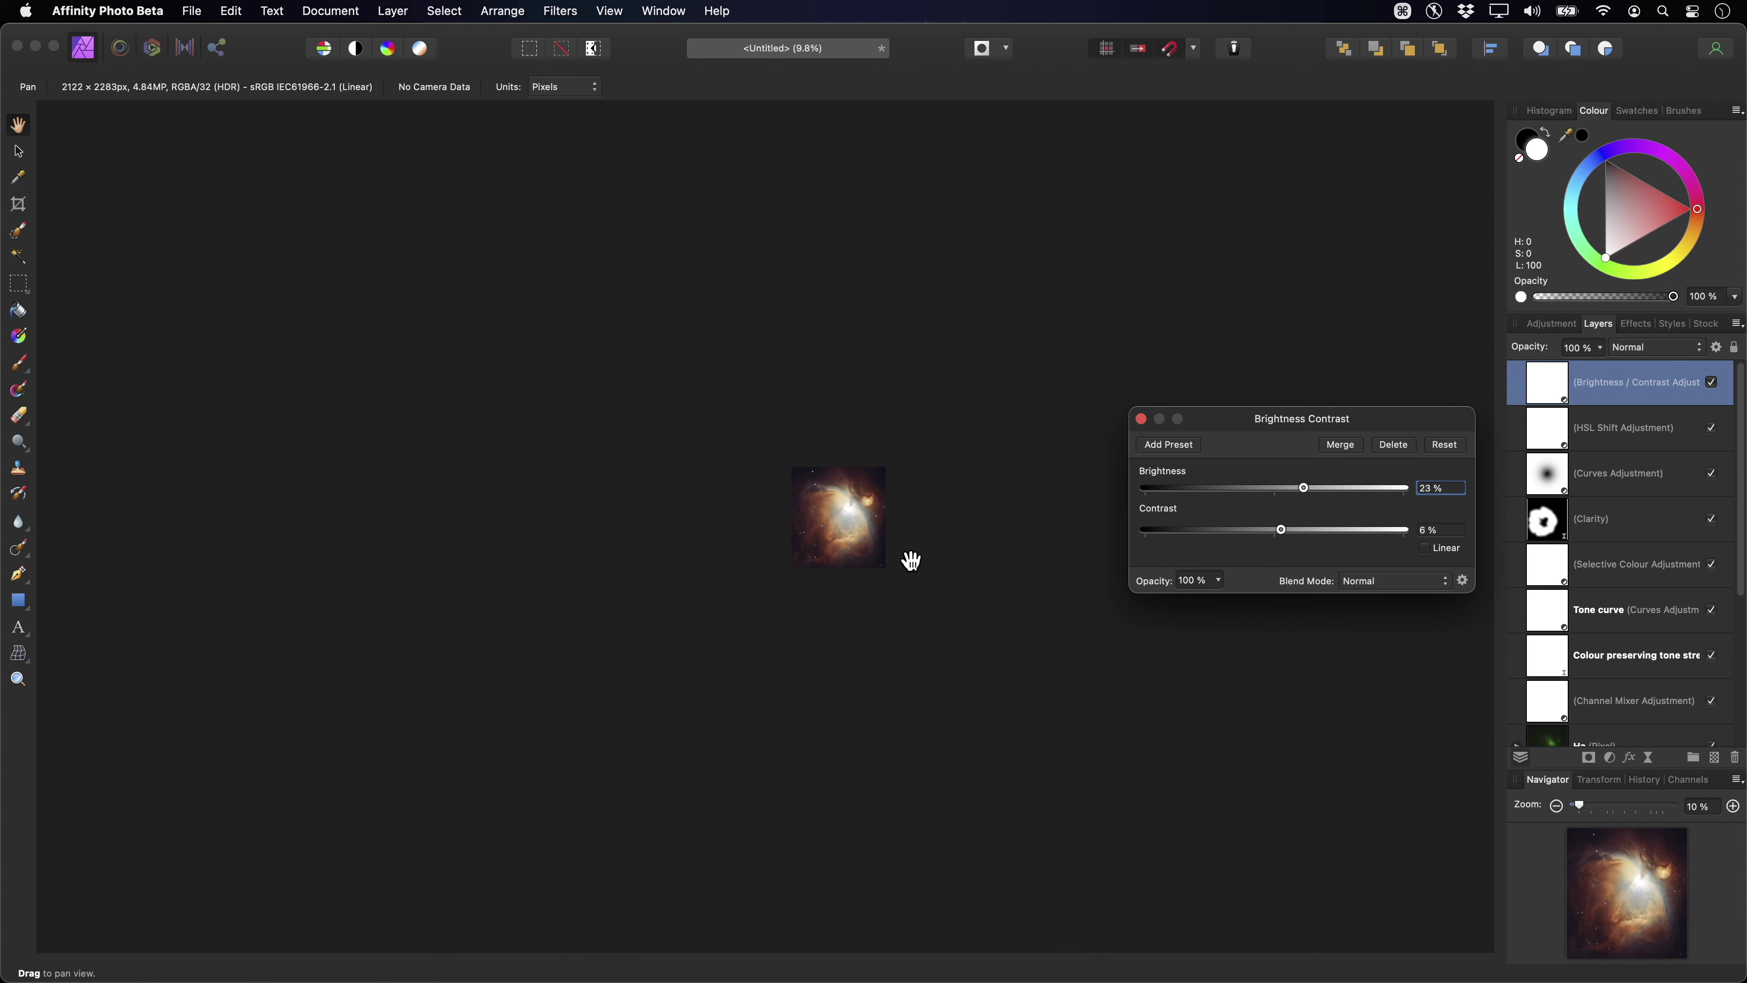
click(1141, 419)
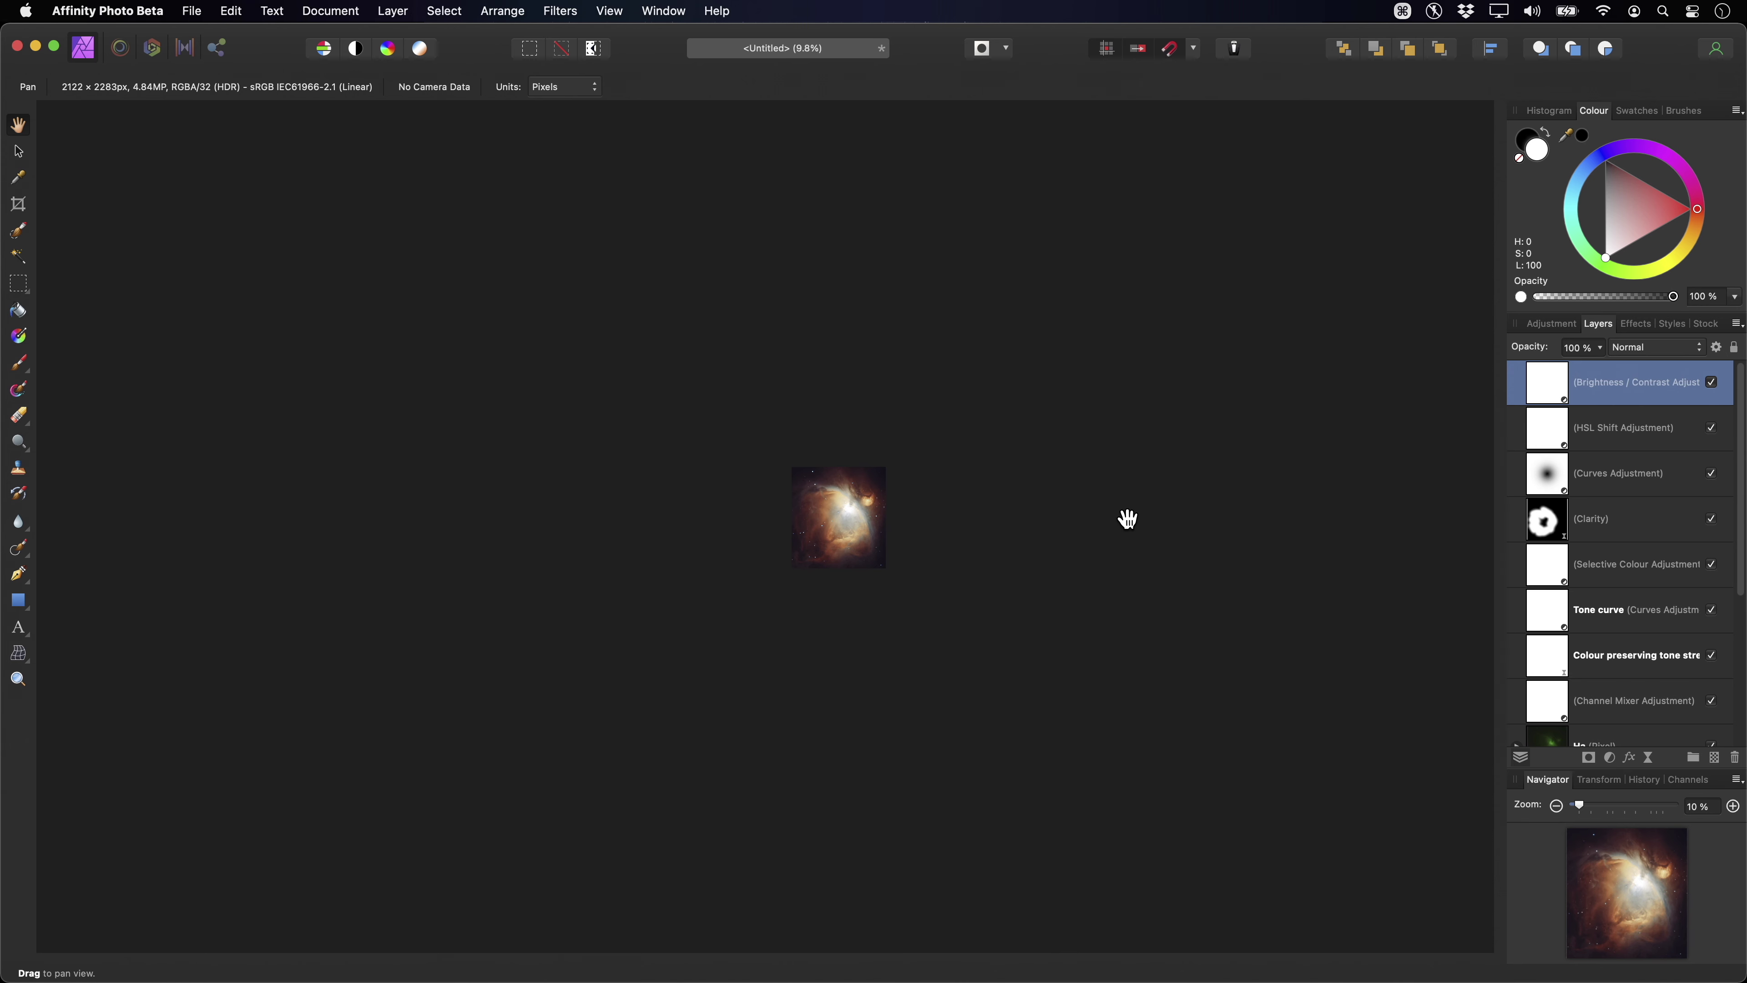
click(1711, 383)
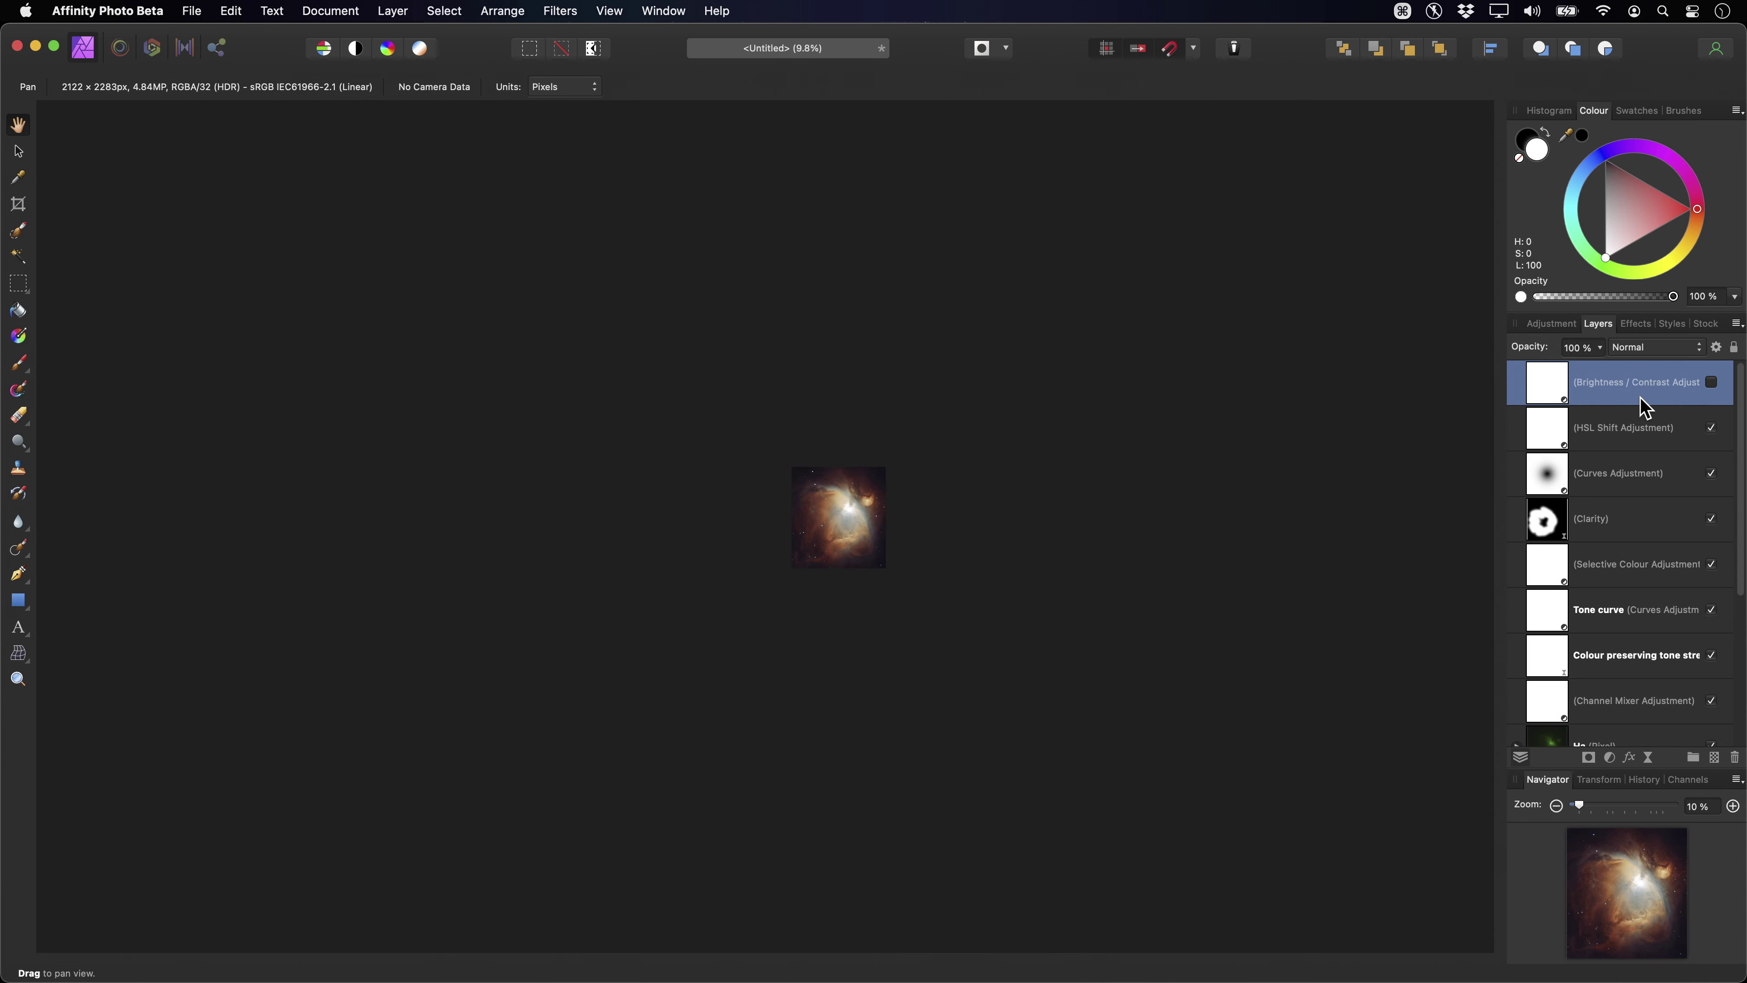
click(1712, 382)
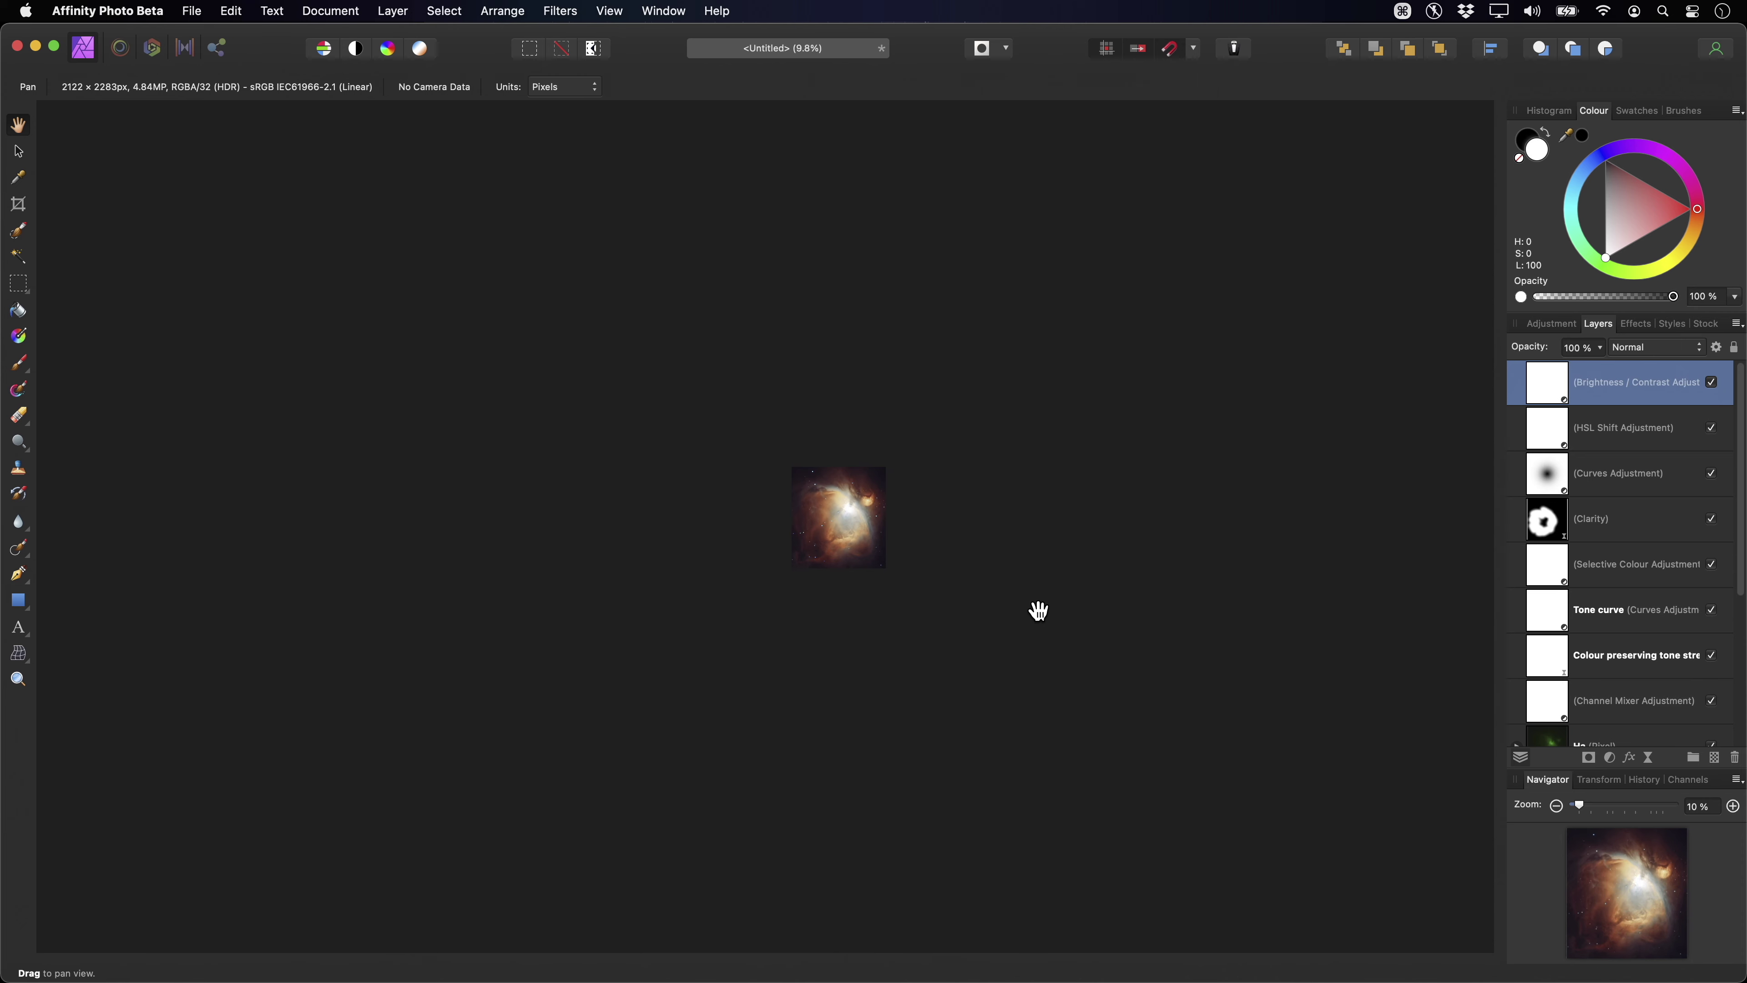
Mask the Brightness / Contrast adjustment off the nebula's bright core using a large black brush with 0% hardness, and compare the effect.
key(super)
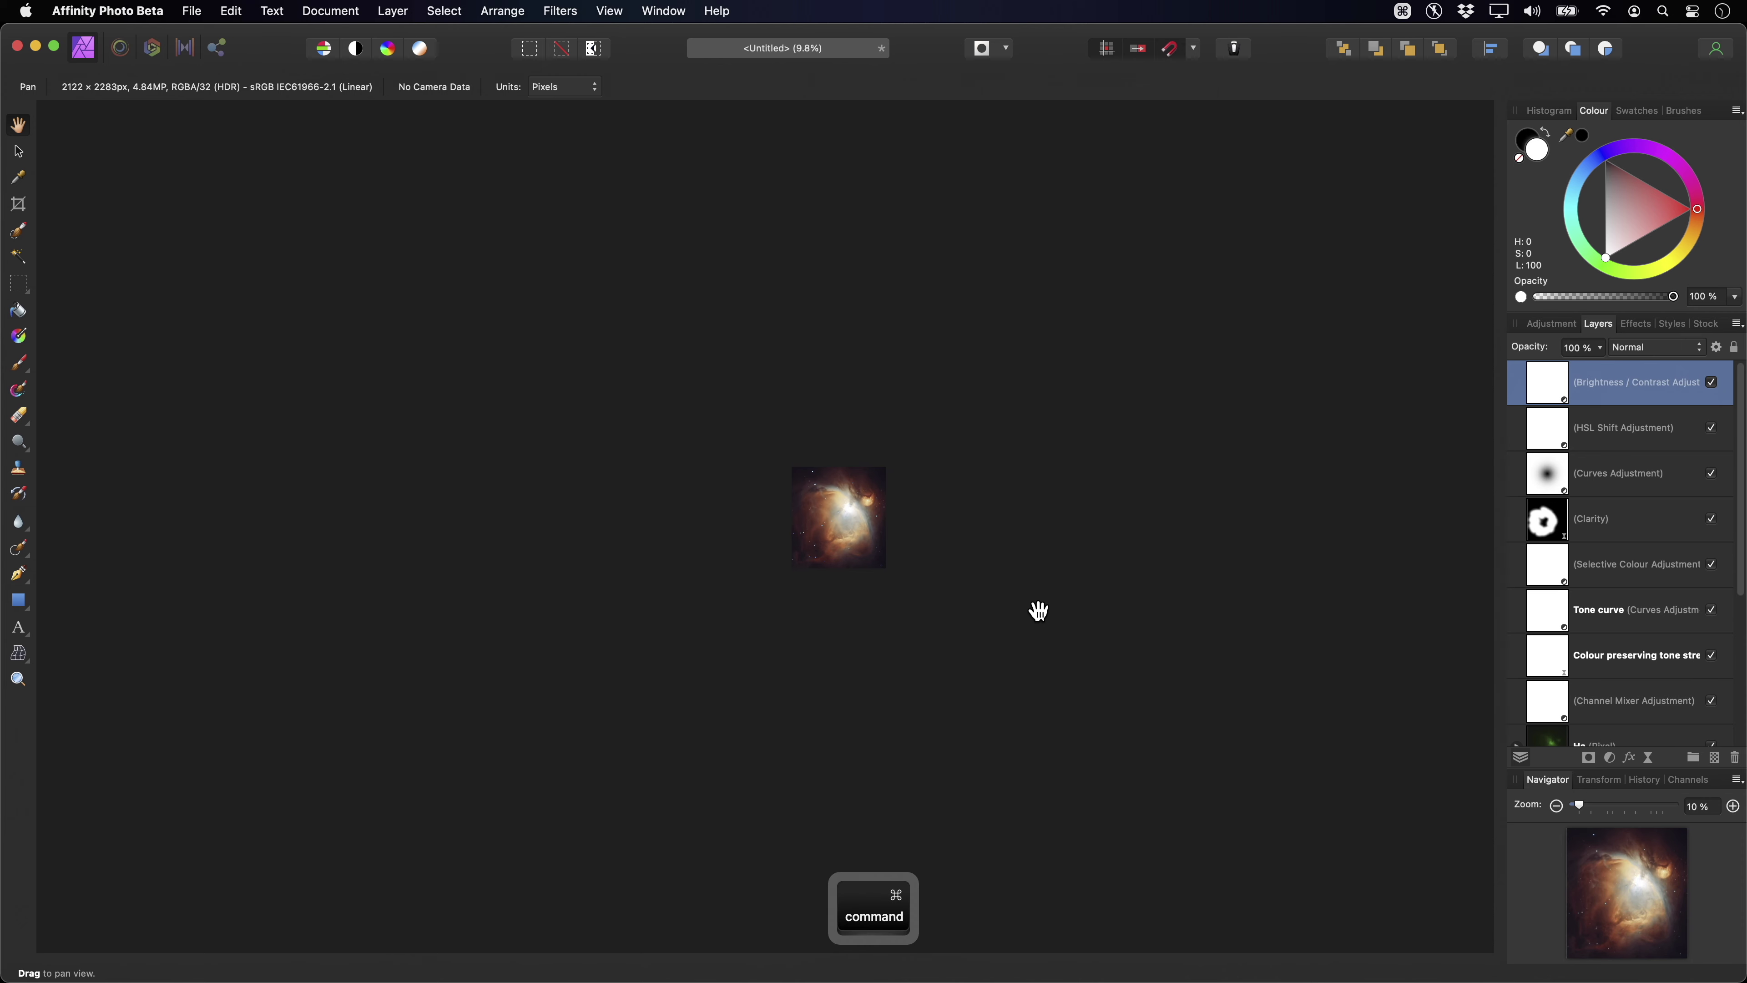
key(super+0)
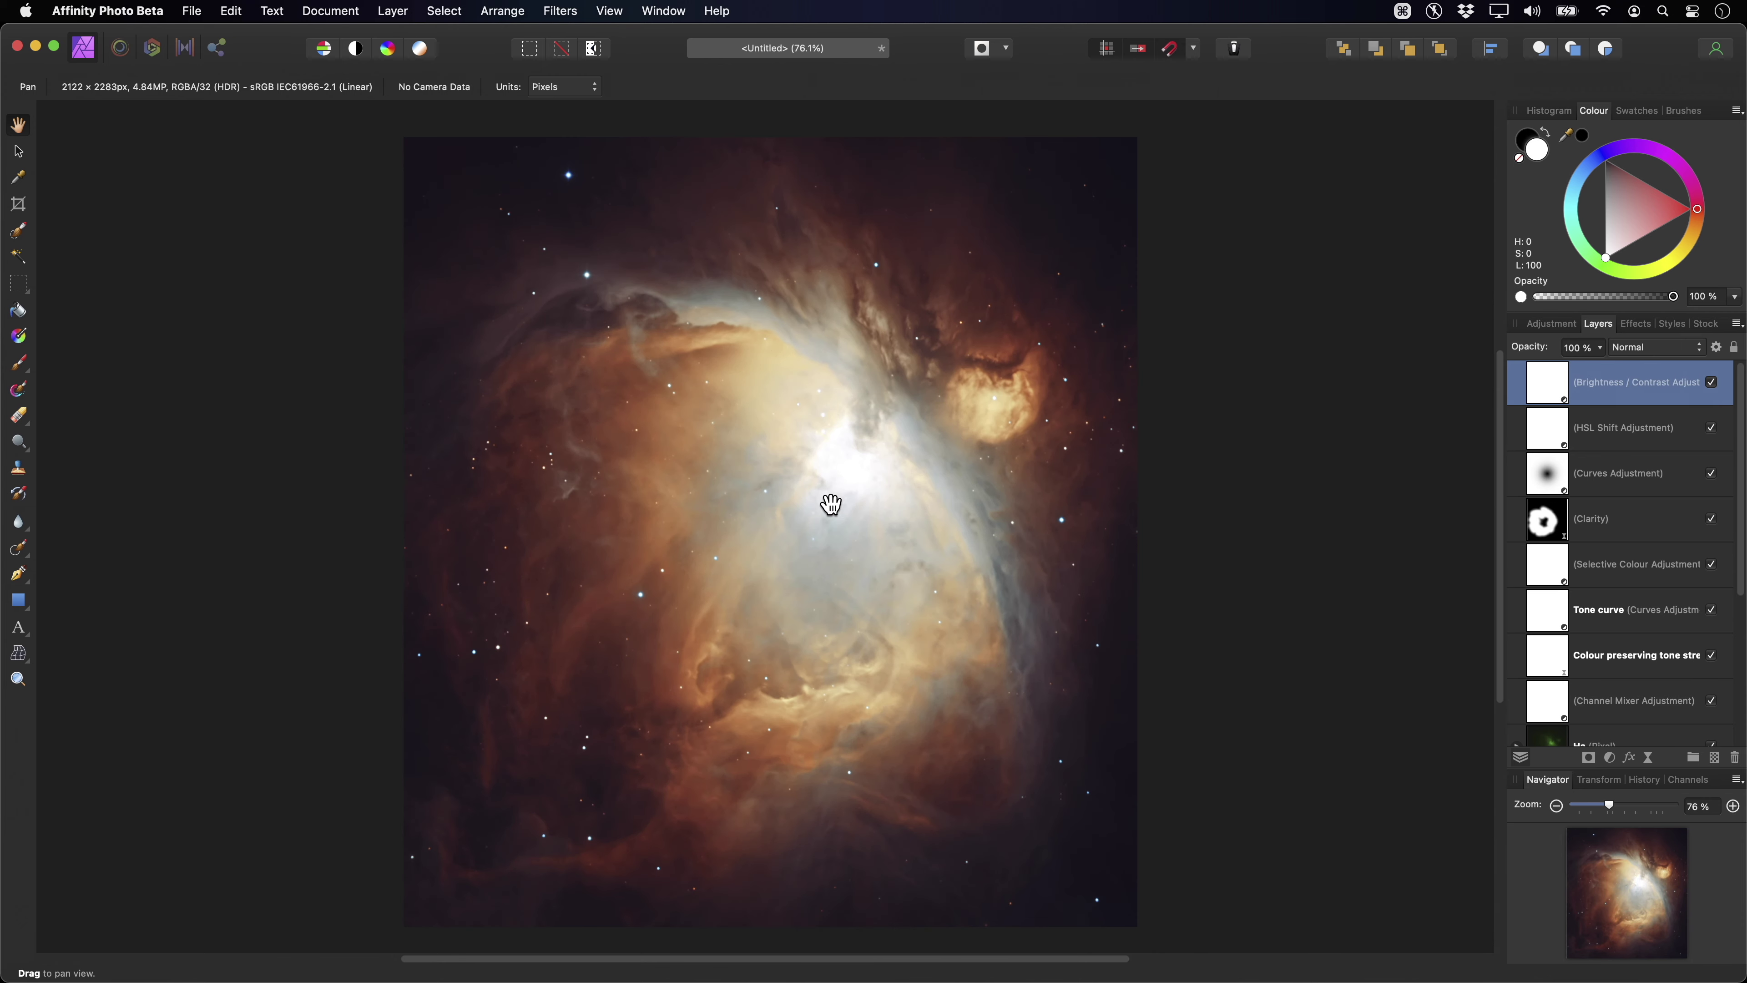
key(b)
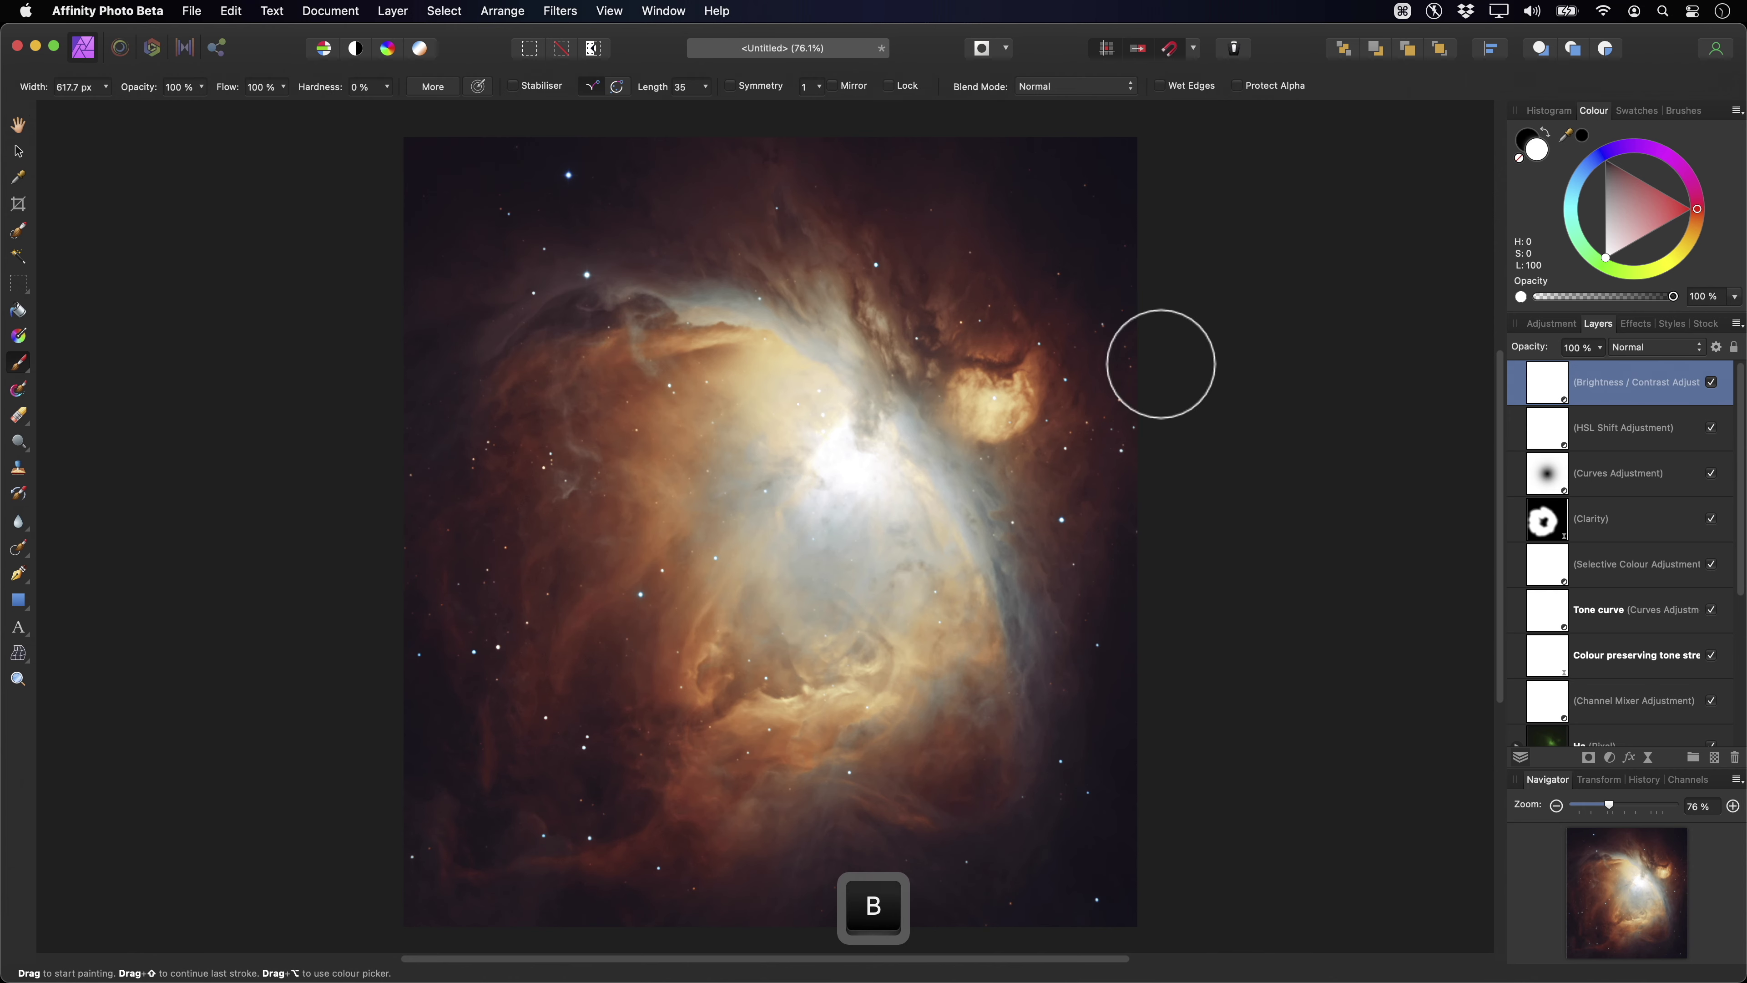
click(1520, 141)
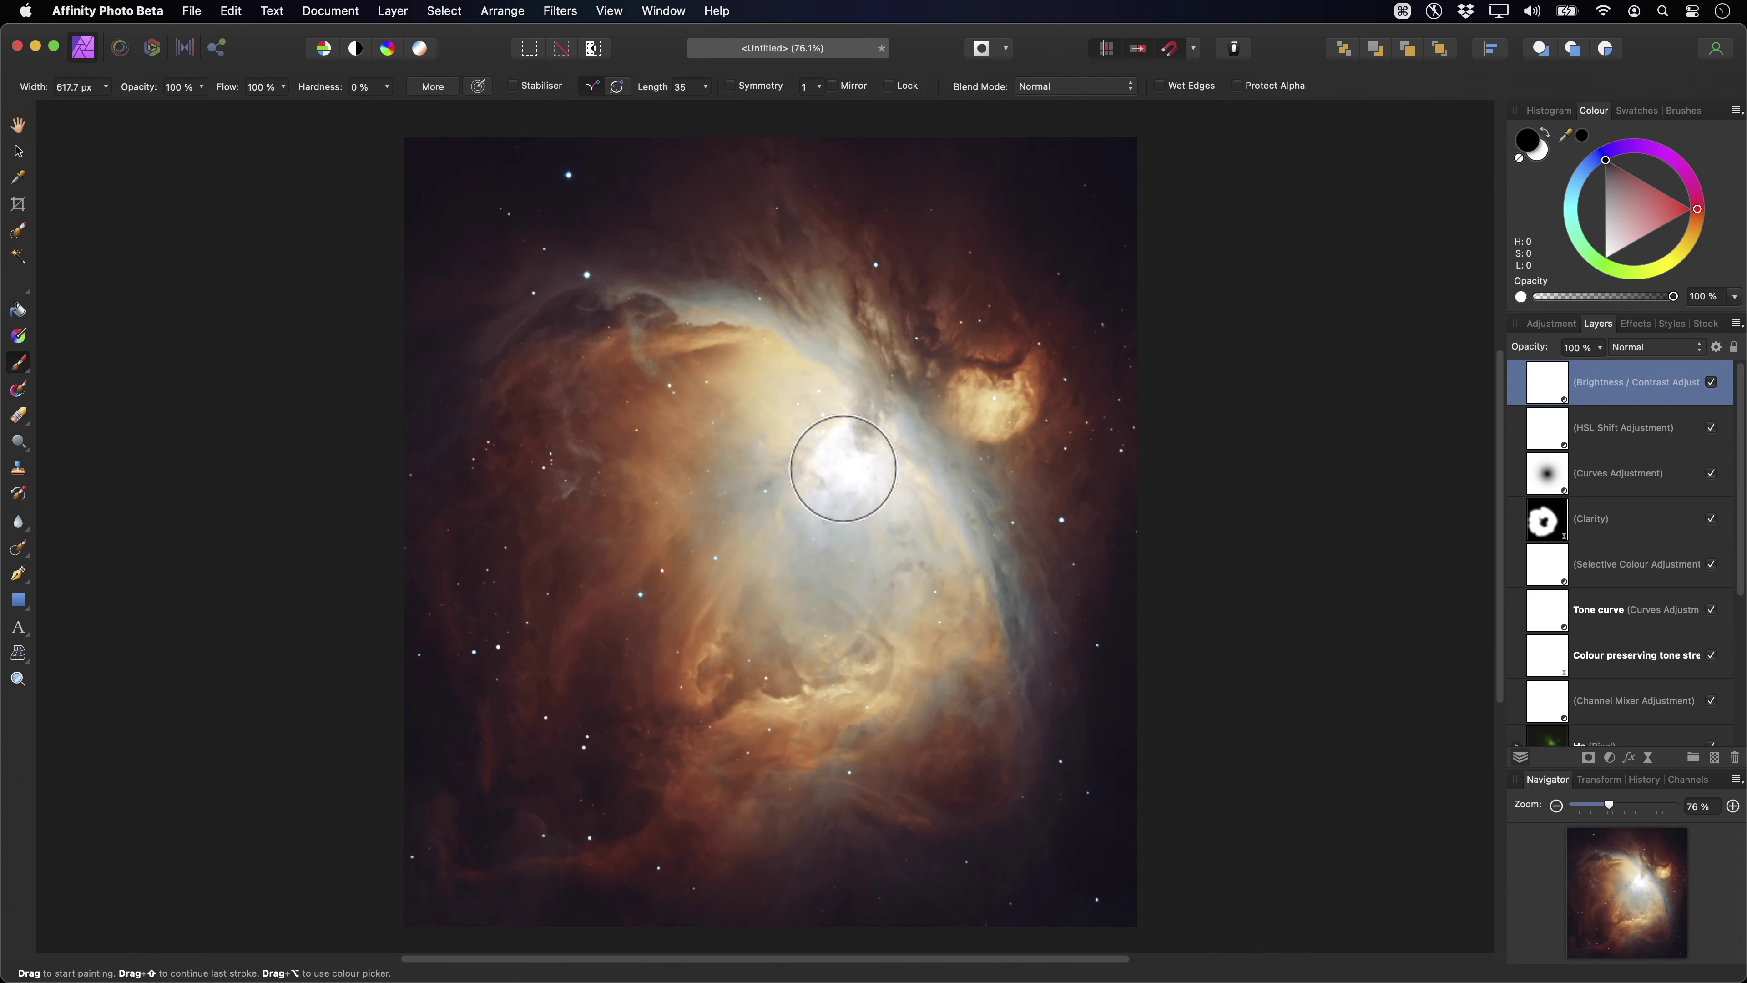
key(bracketright)
key(bracketright)
key(bracketright)
key(bracketright)
key(bracketright)
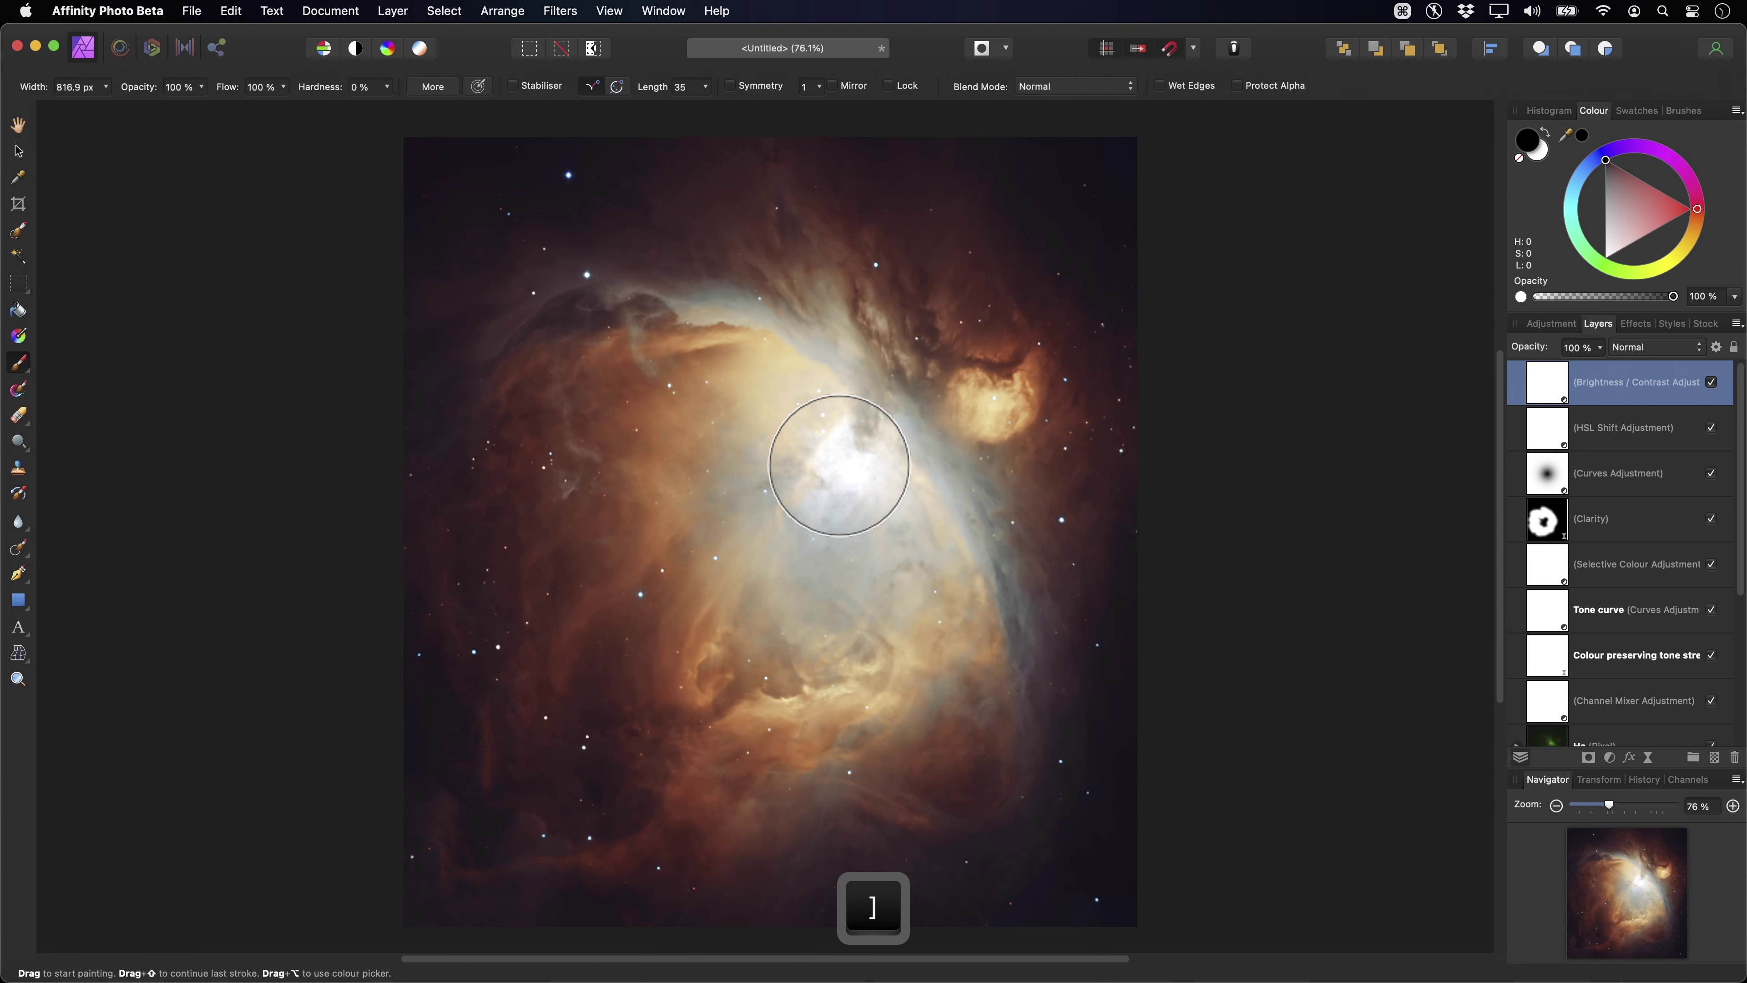
click(839, 465)
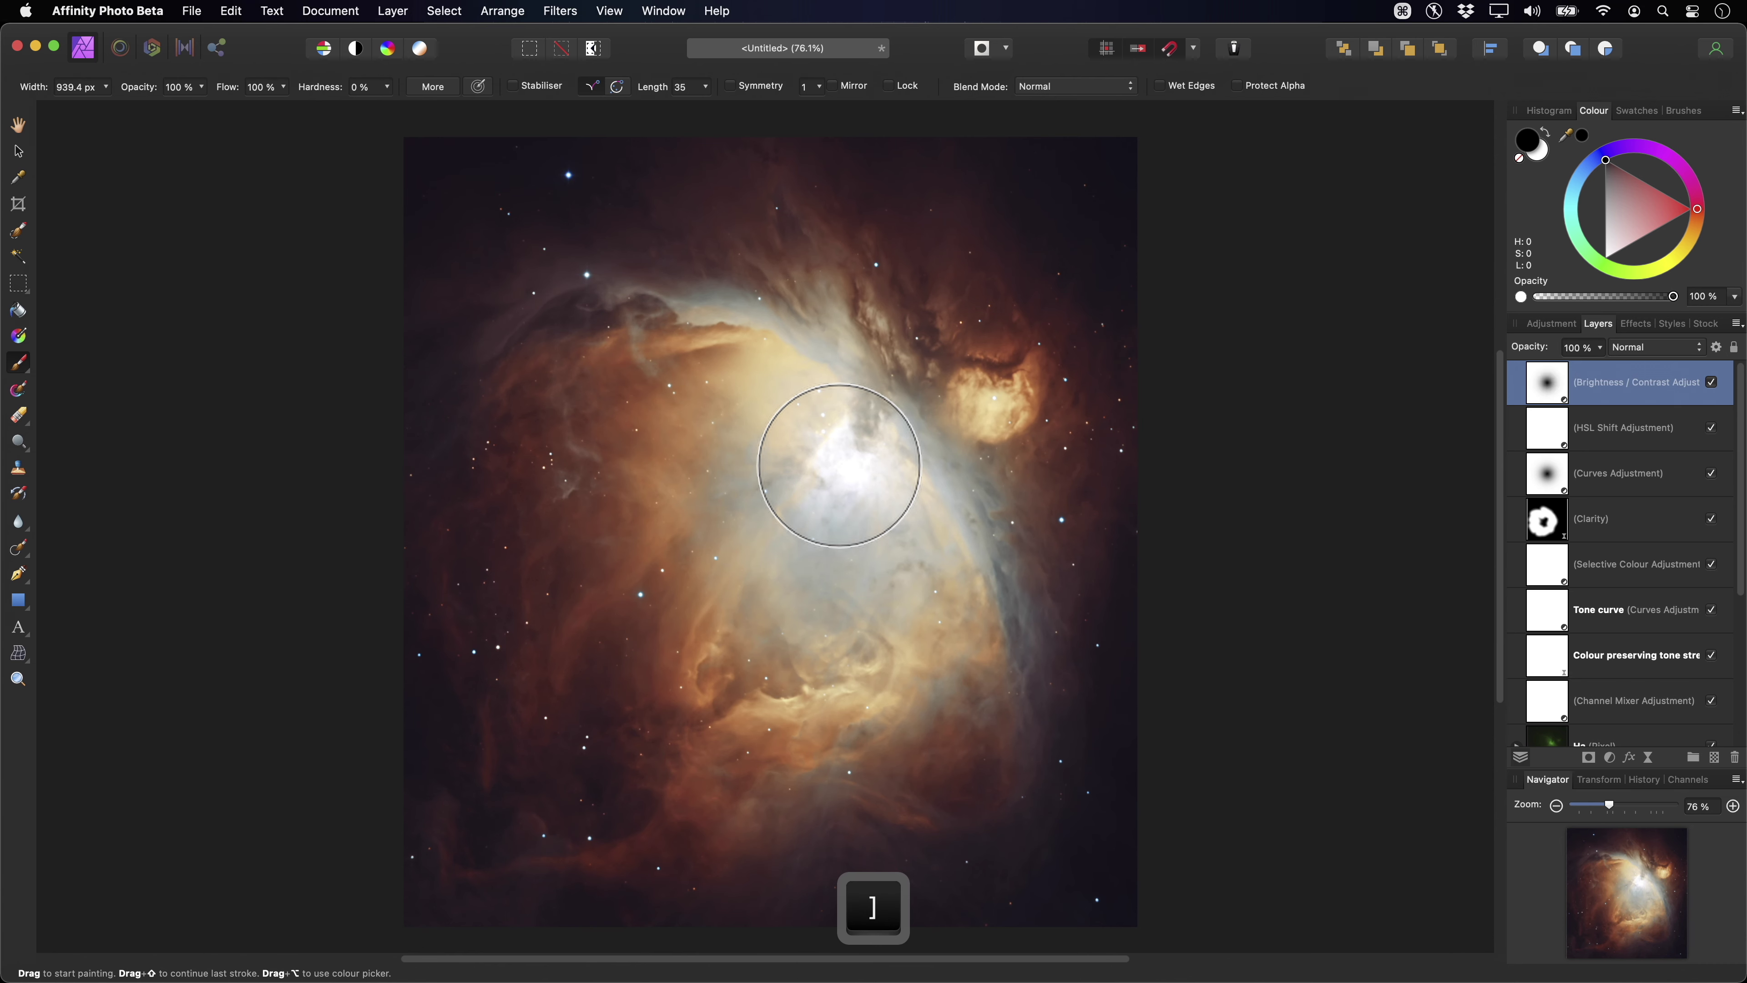
key(h)
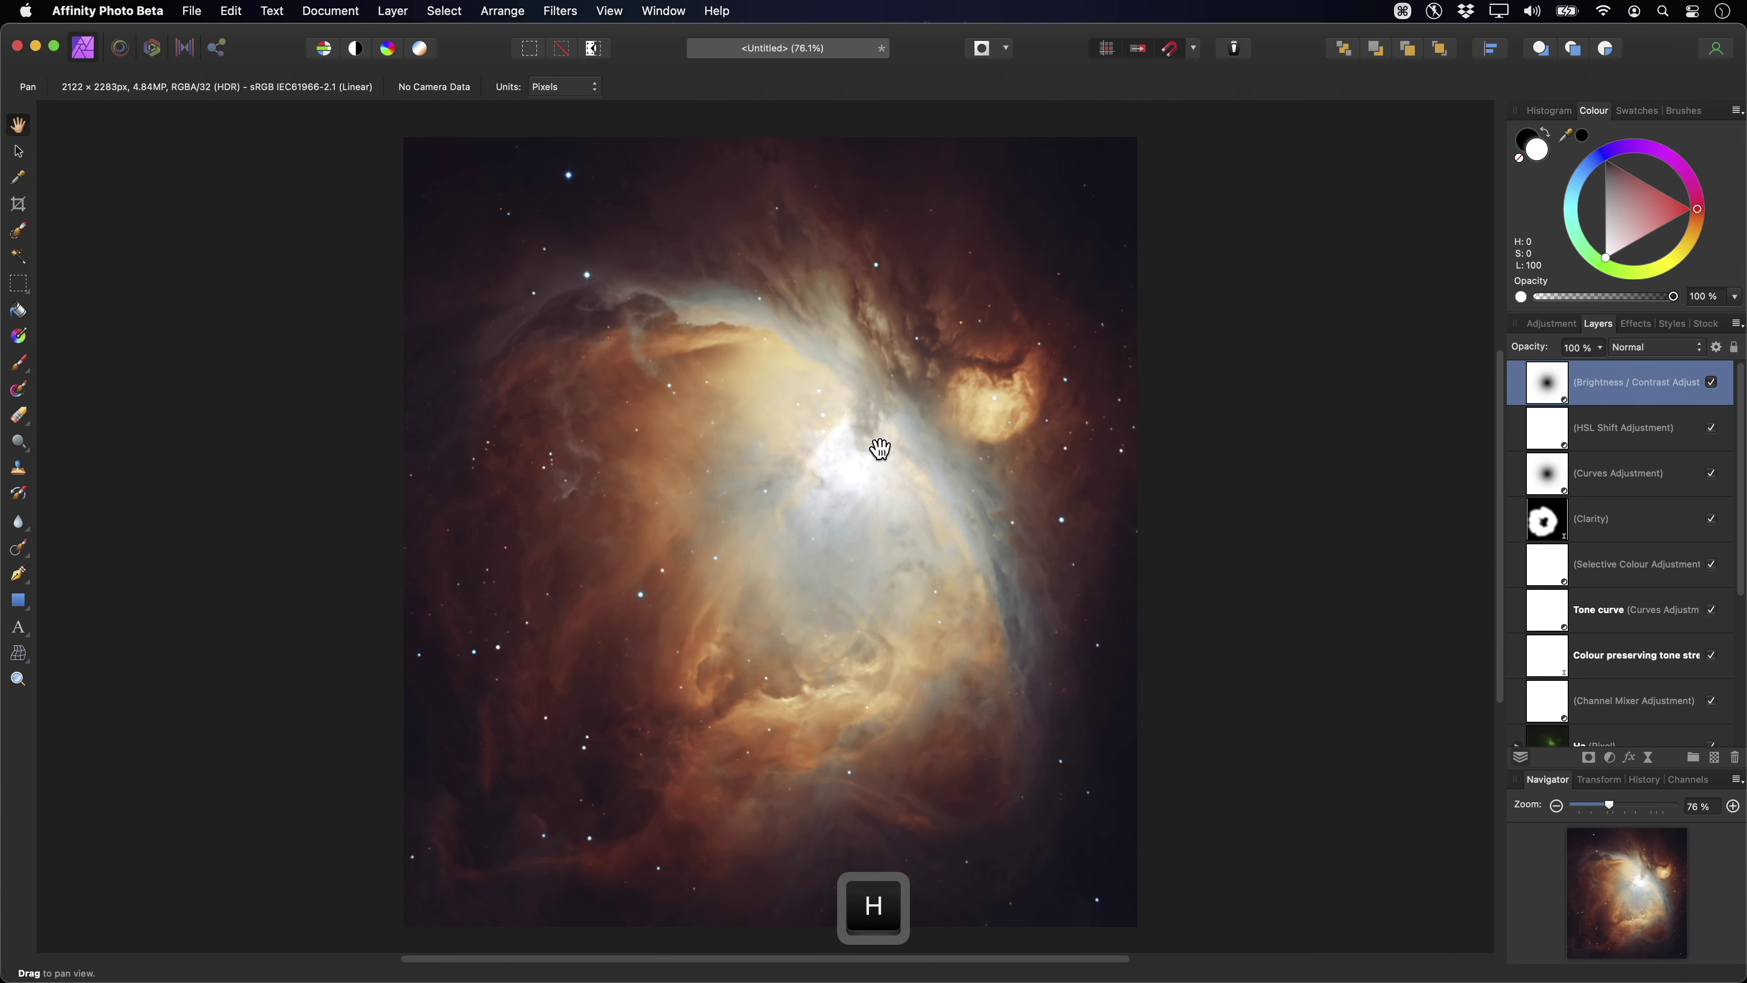
click(1714, 384)
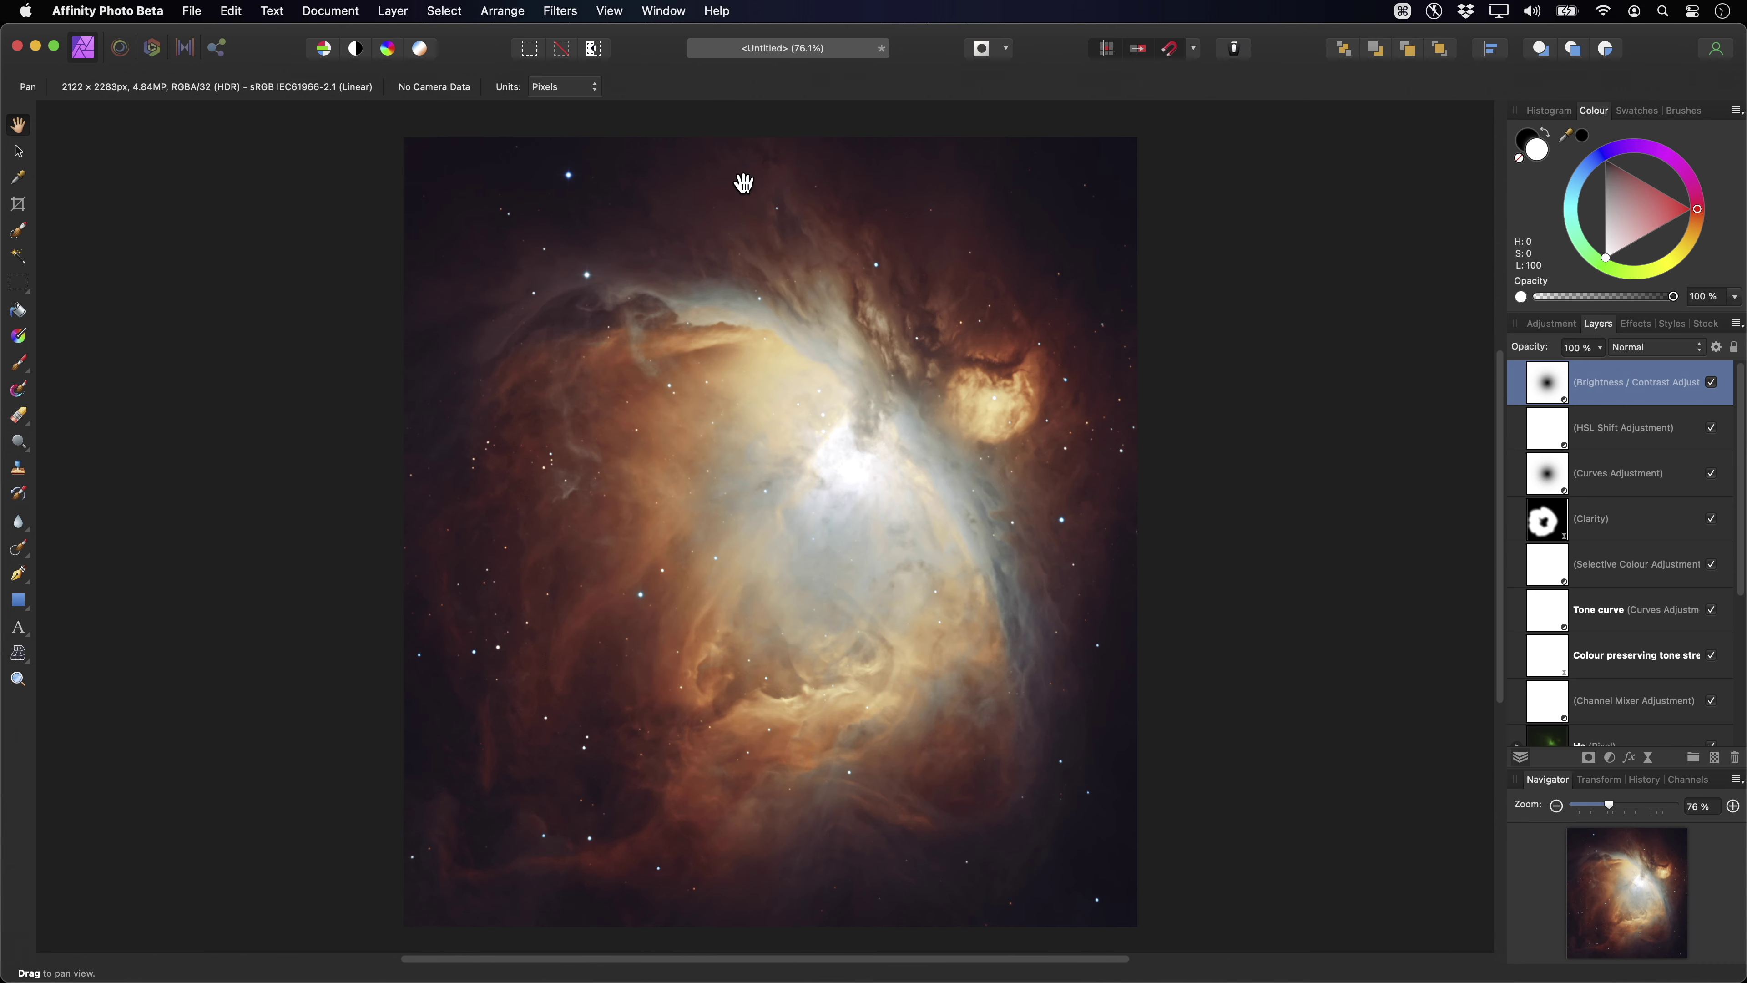
Show the document snapshots and save the current edit as a snapshot named "Edit 01".
click(614, 14)
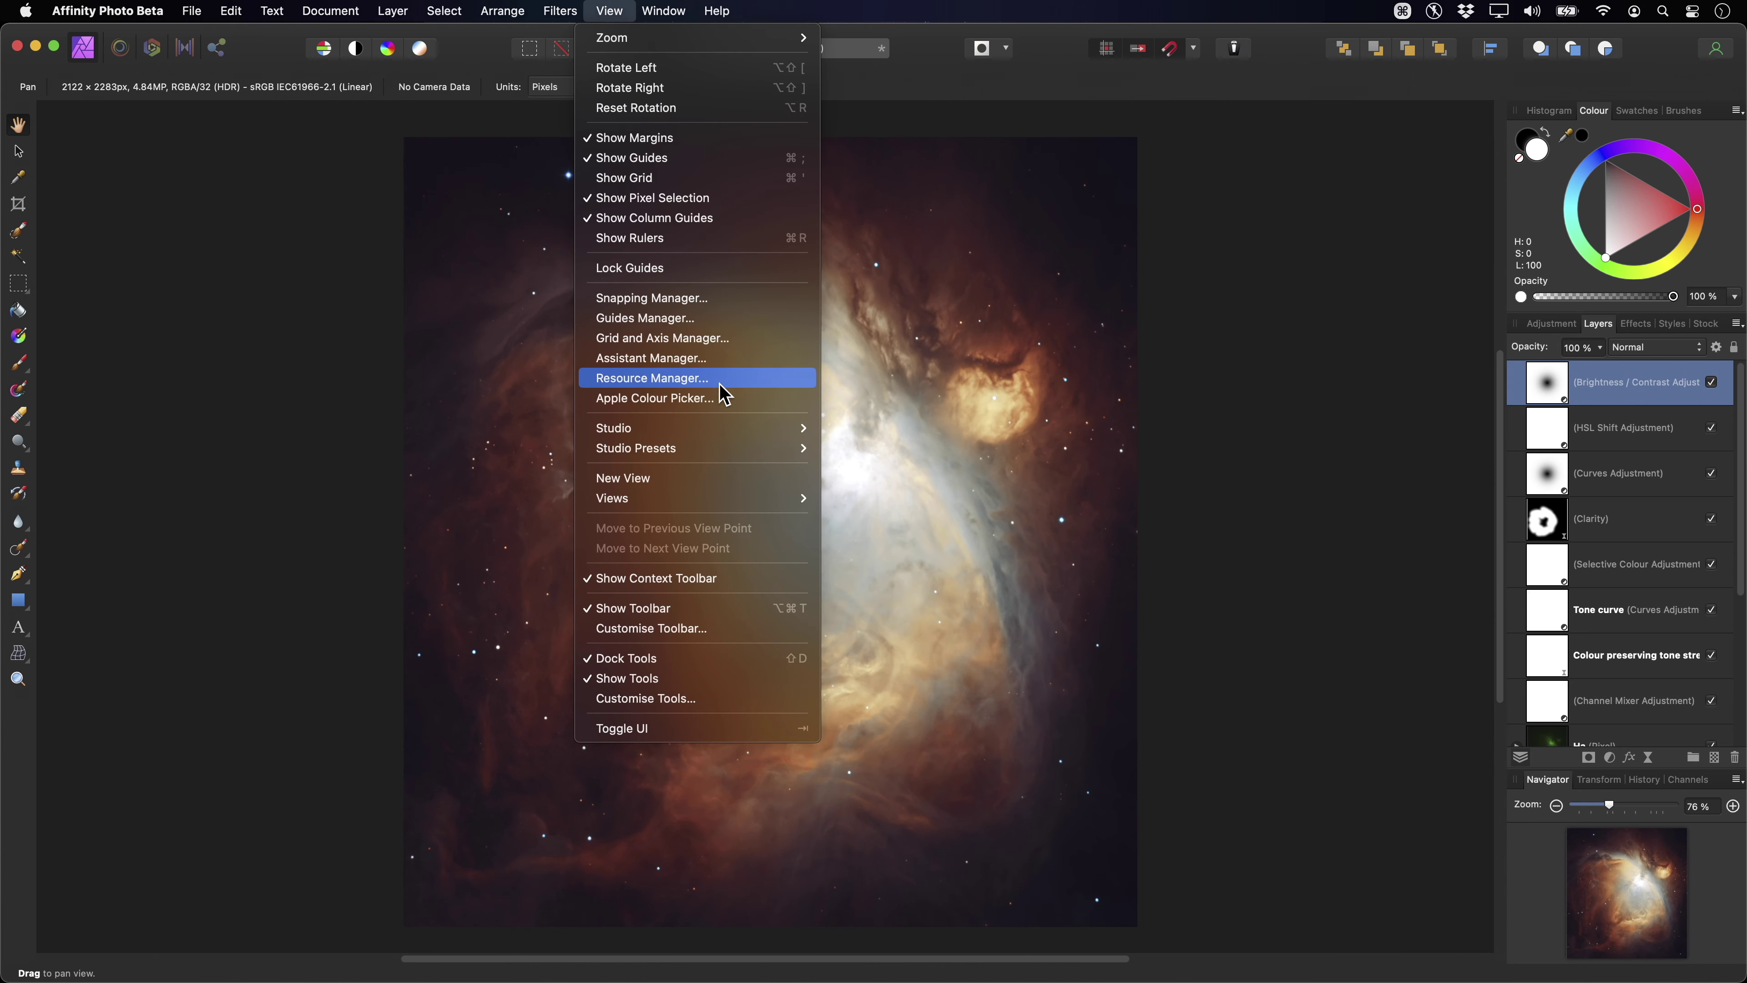
mouse_move(739, 434)
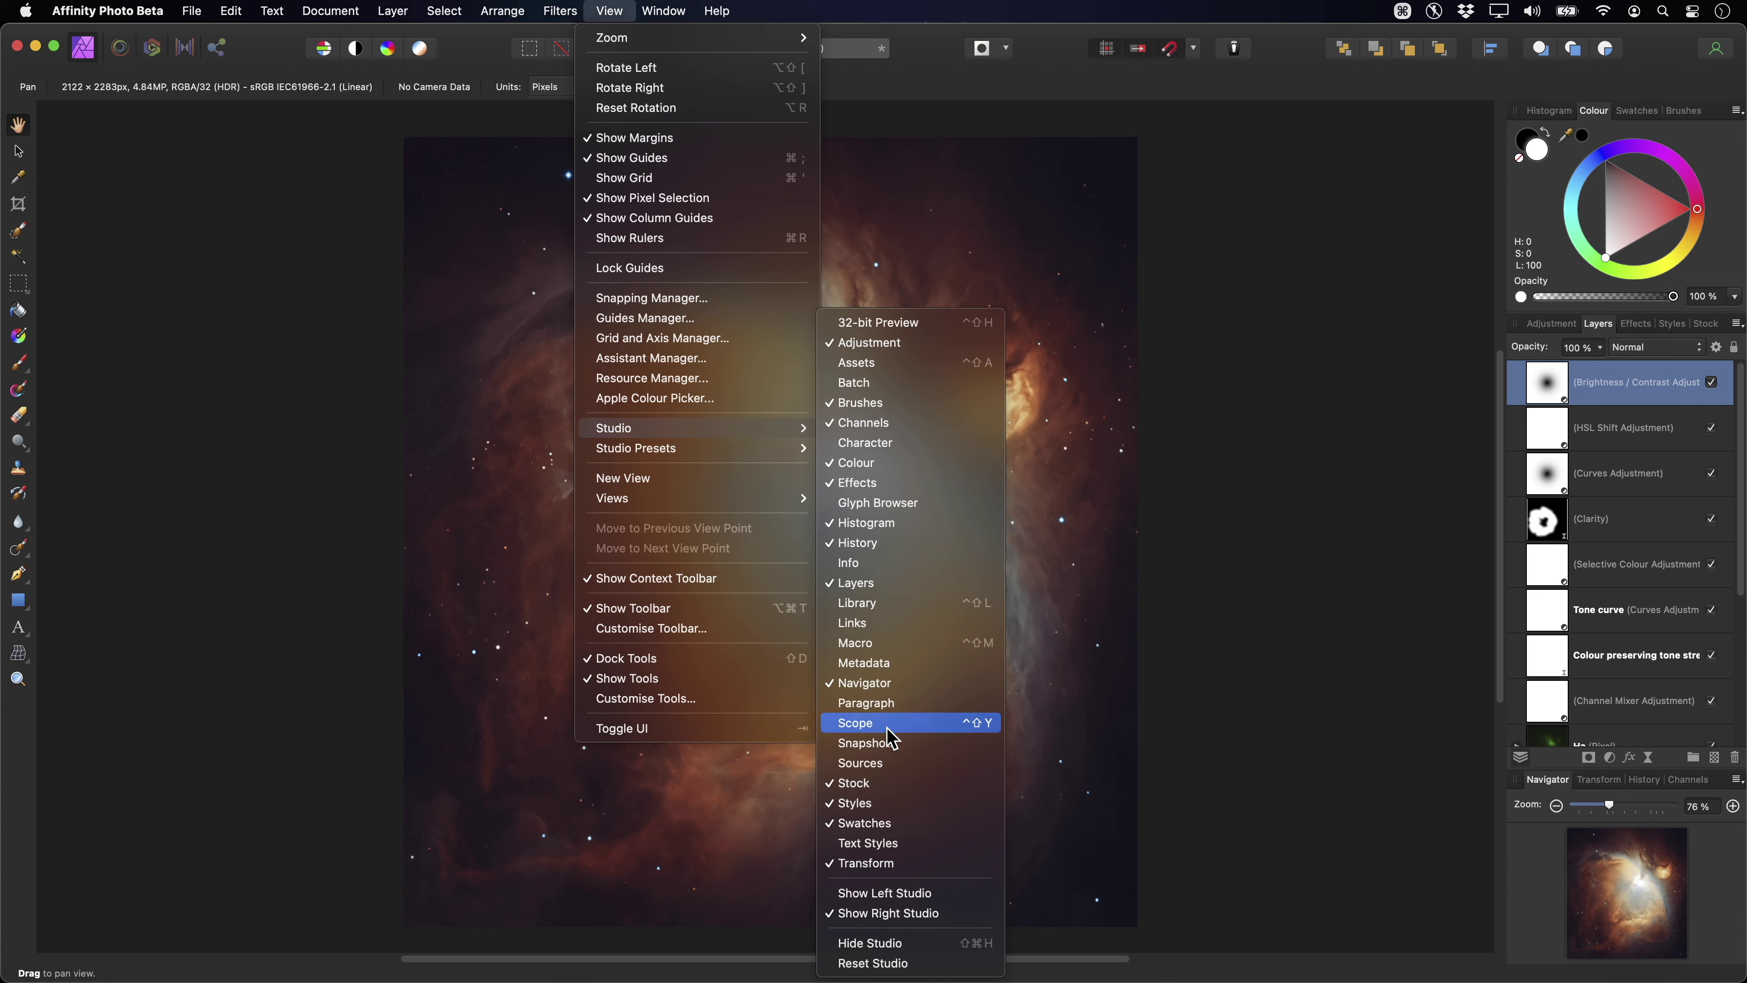
click(917, 755)
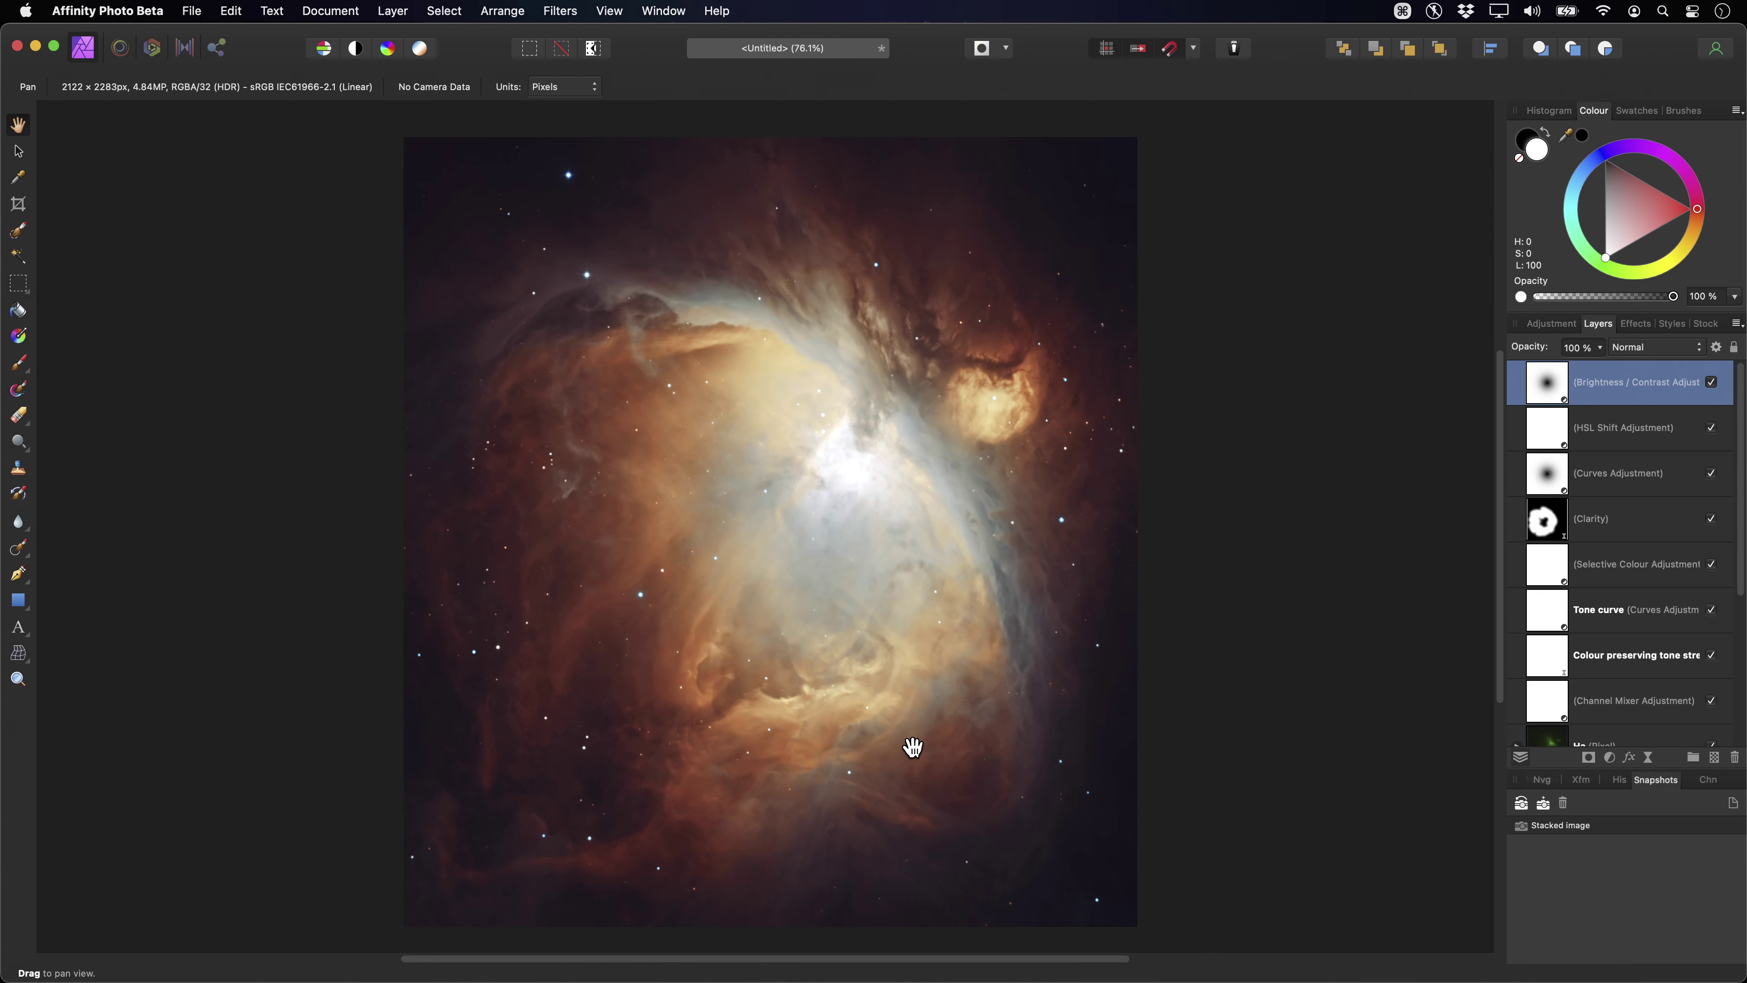
click(1545, 807)
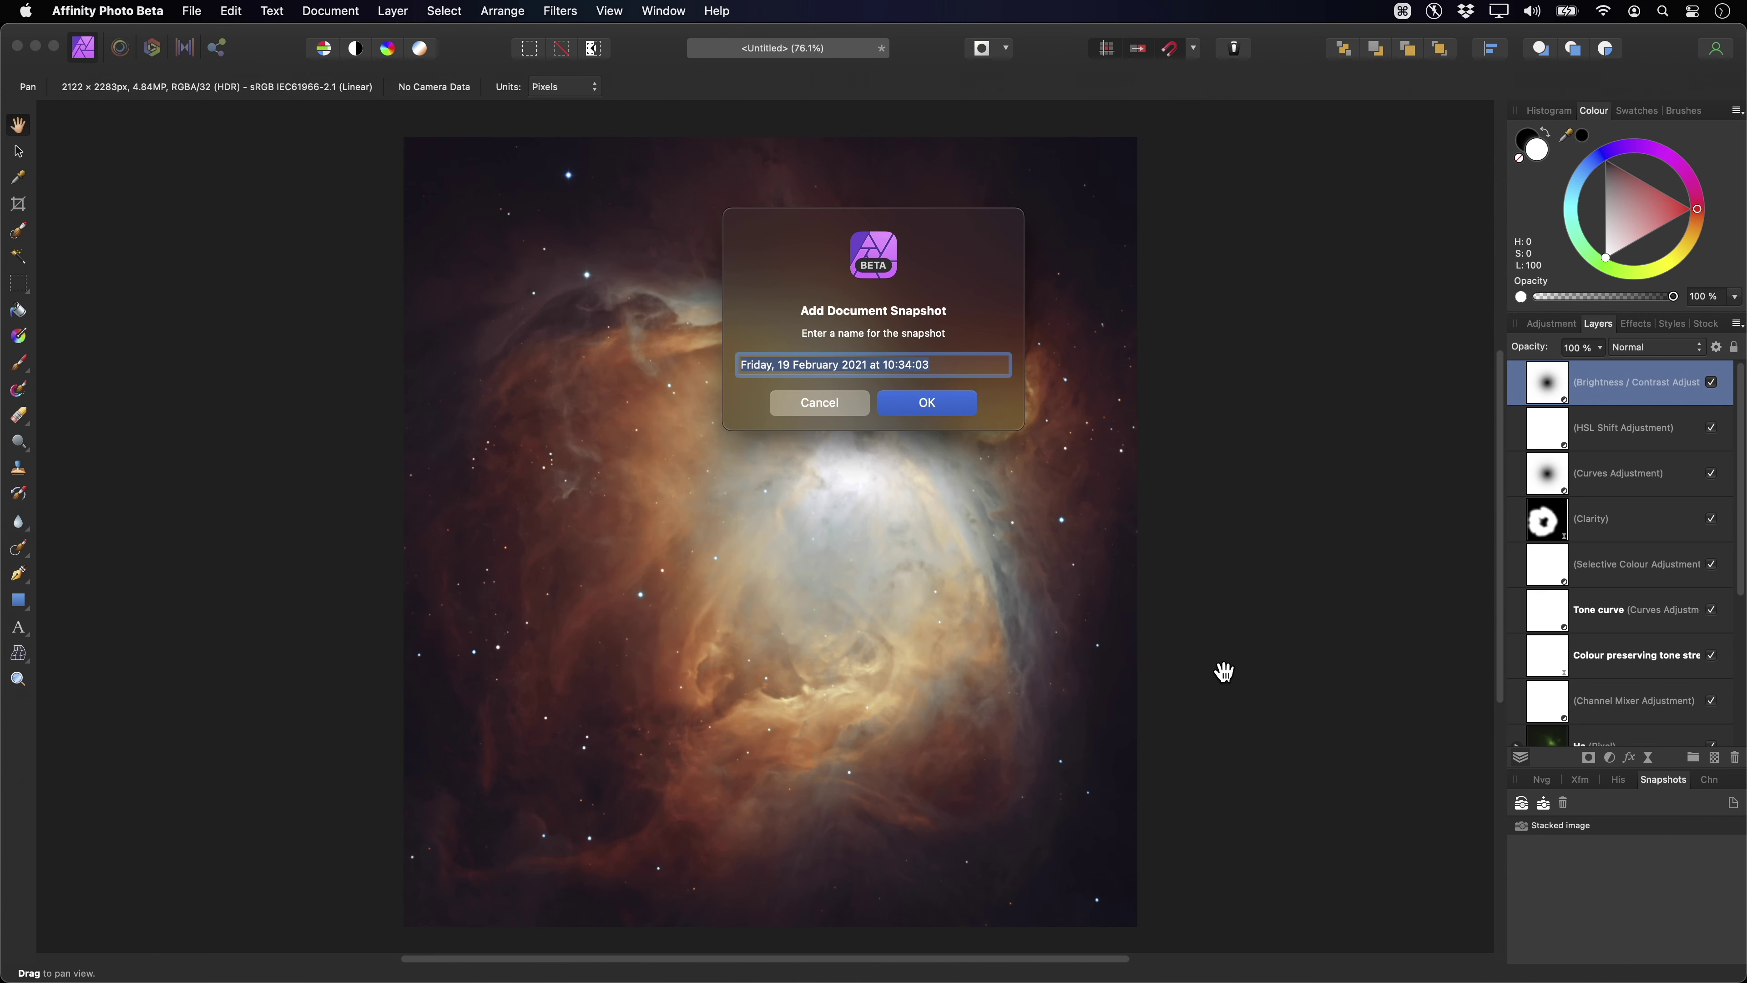
text(Edit )
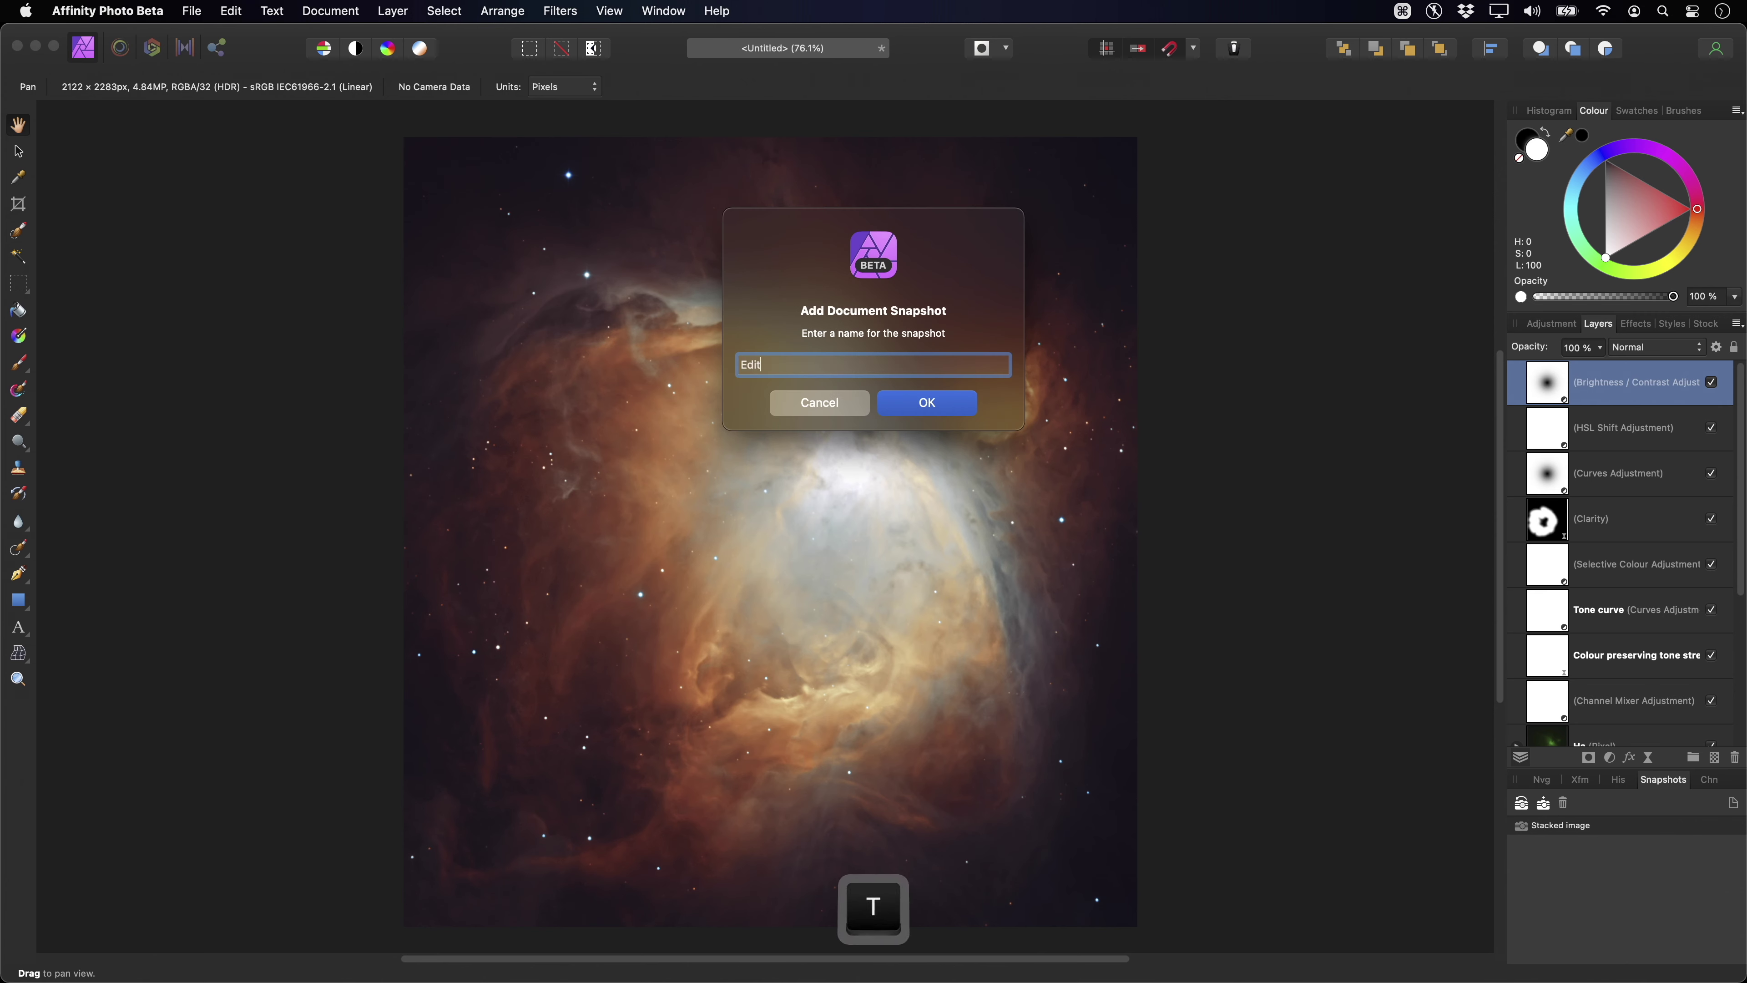
text(01)
click(946, 405)
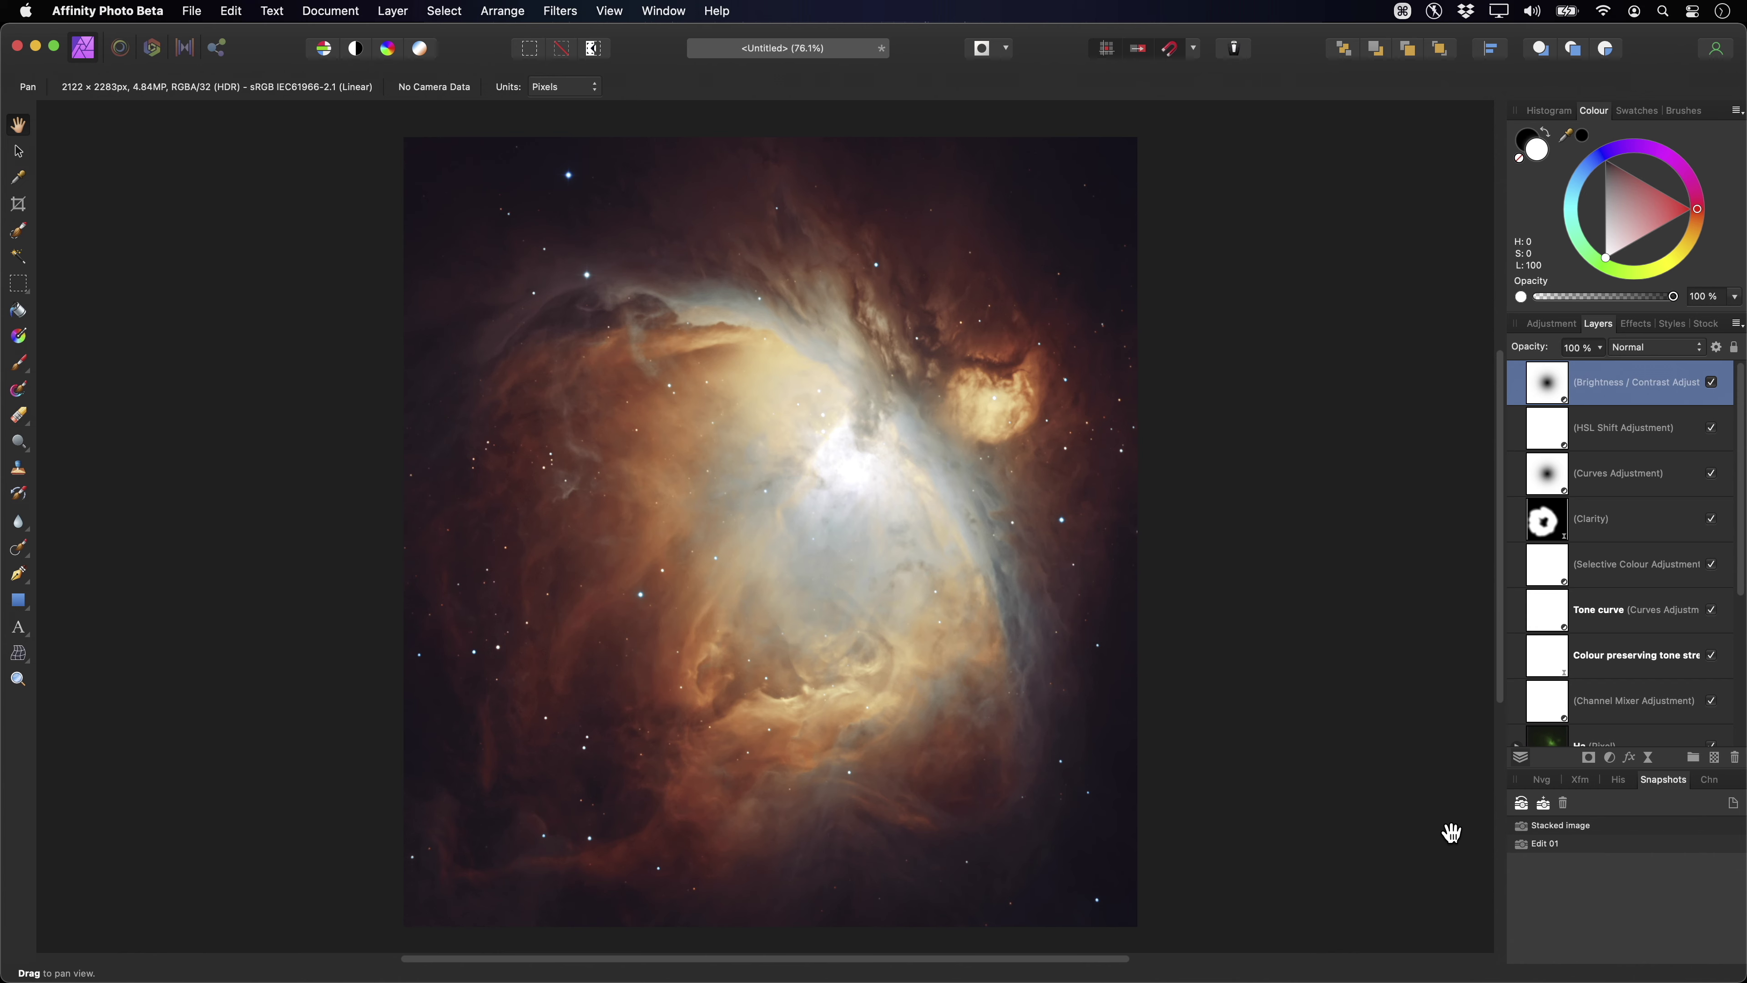
Hide all five adjustment and filter layers from Brightness / Contrast down to Selective Colour.
key(shift)
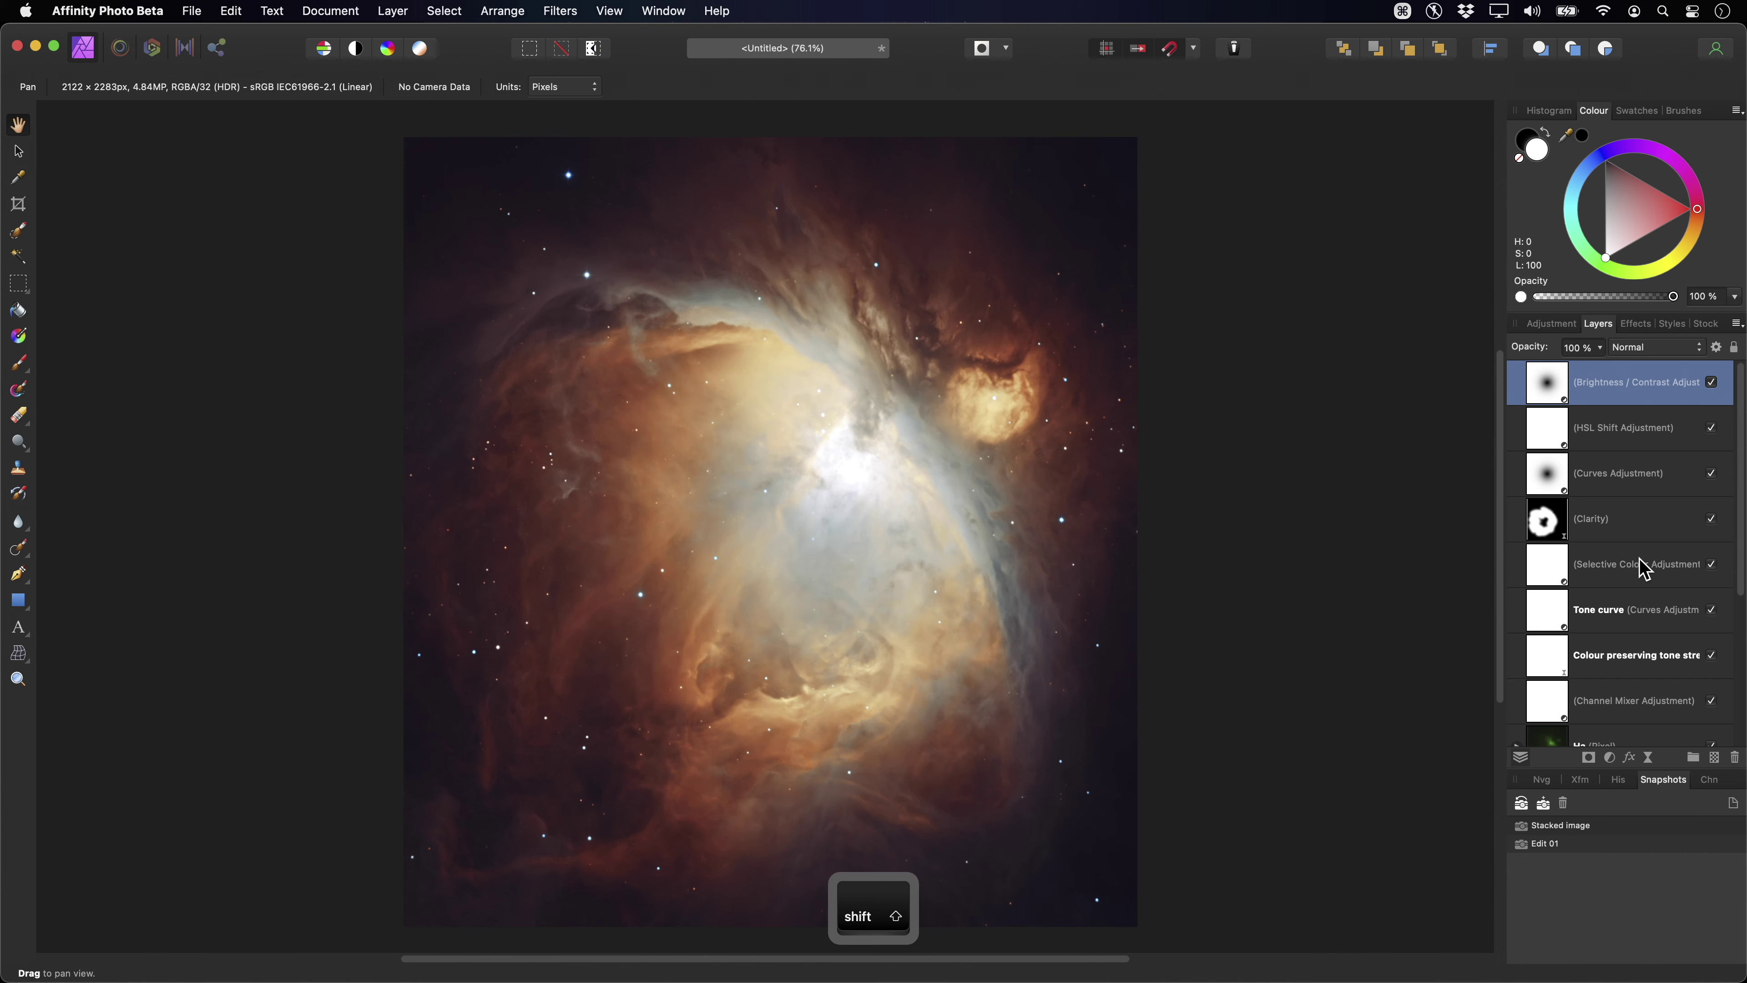
shift+click(1644, 571)
click(1712, 382)
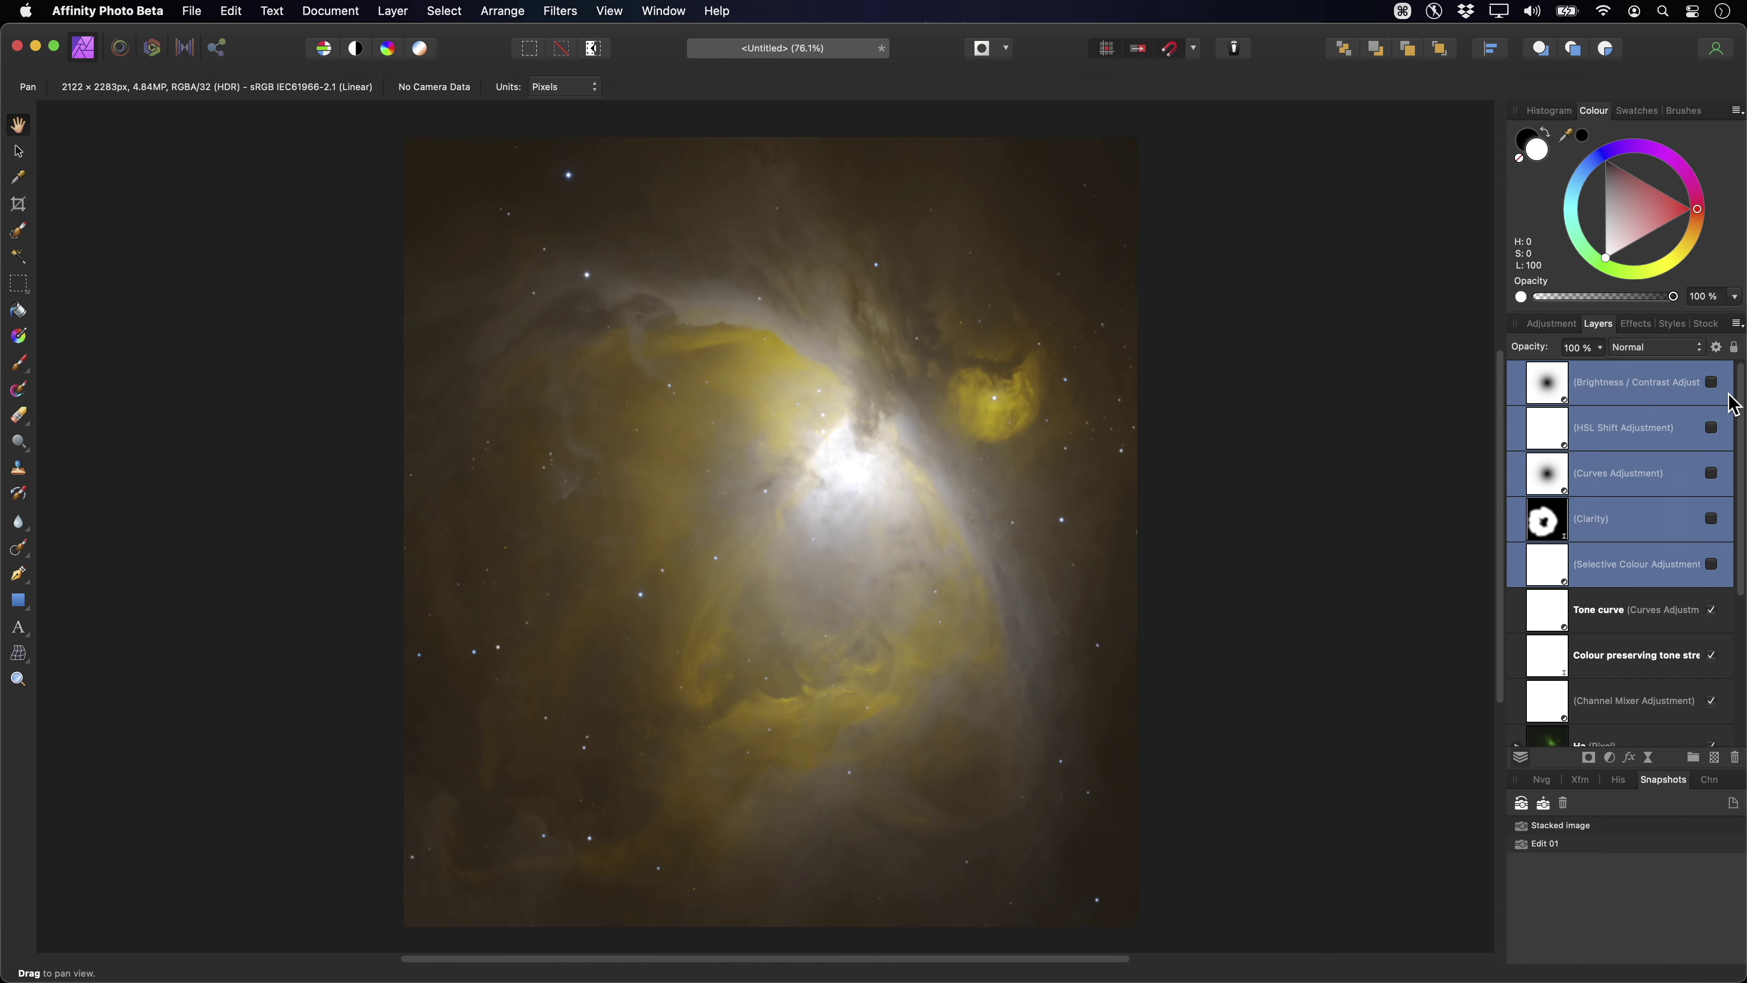
Set the hue of the Recolour adjustment inside the lower, blue-tinted OIII layer to 120°.
drag(1740, 399, 1744, 568)
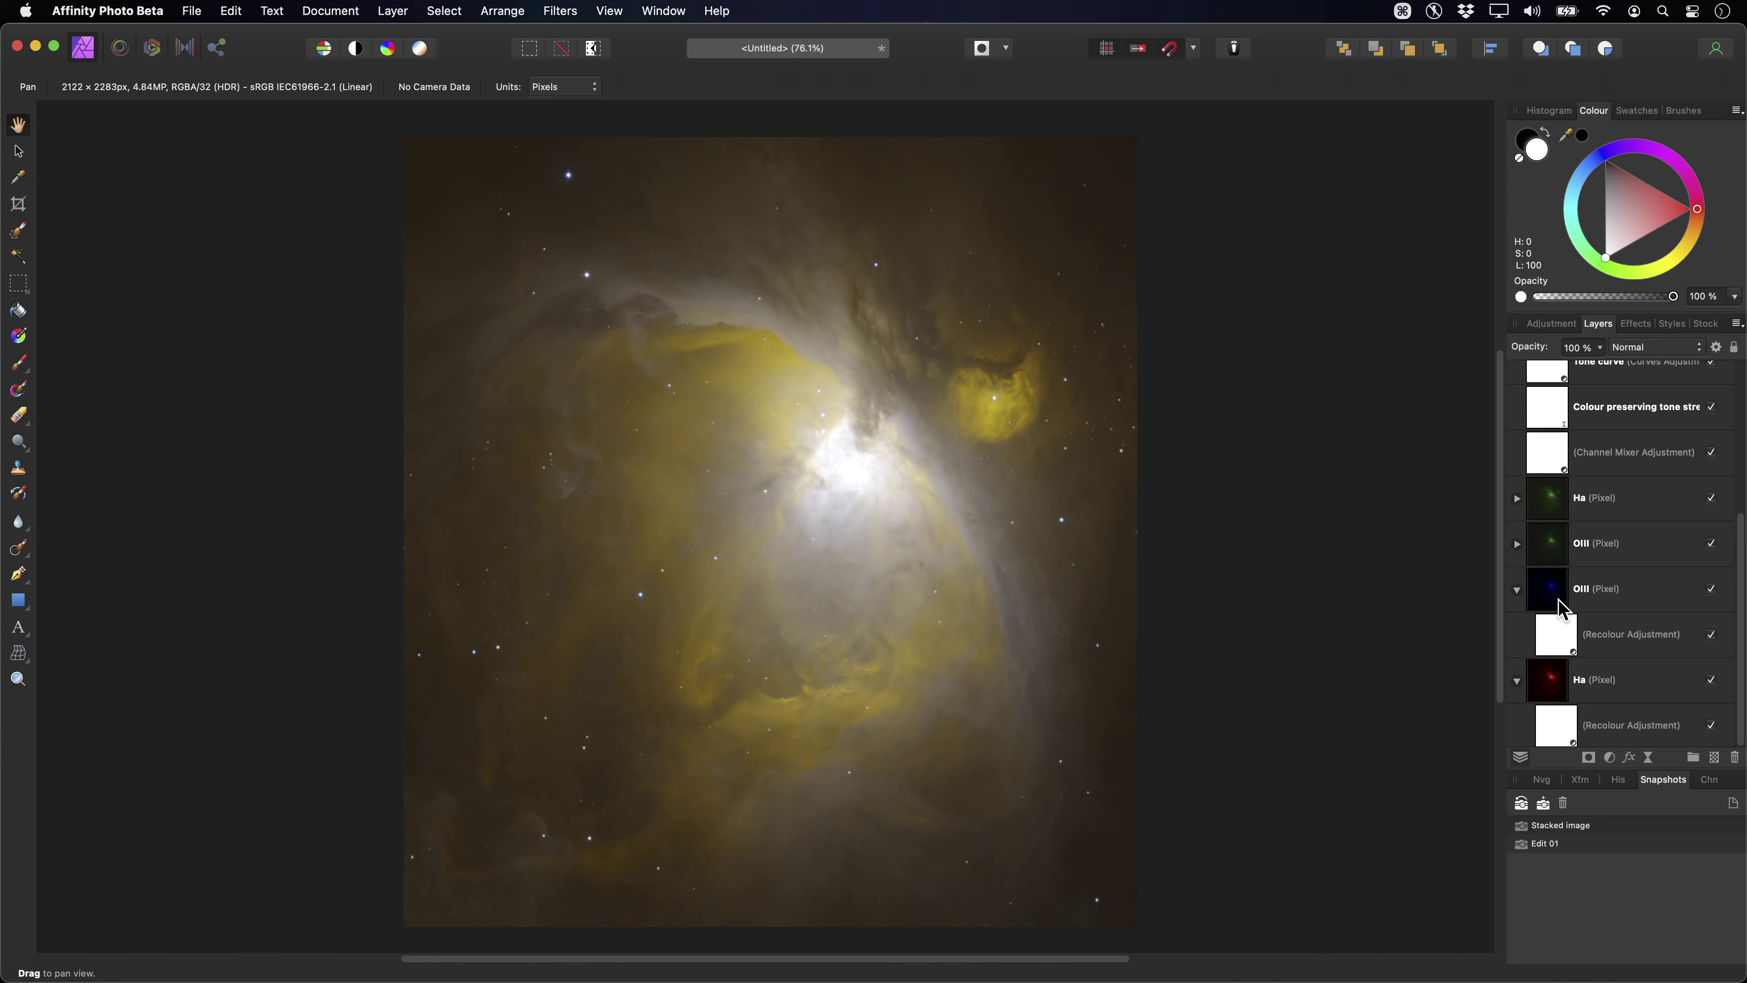
double_click(1564, 630)
click(1457, 478)
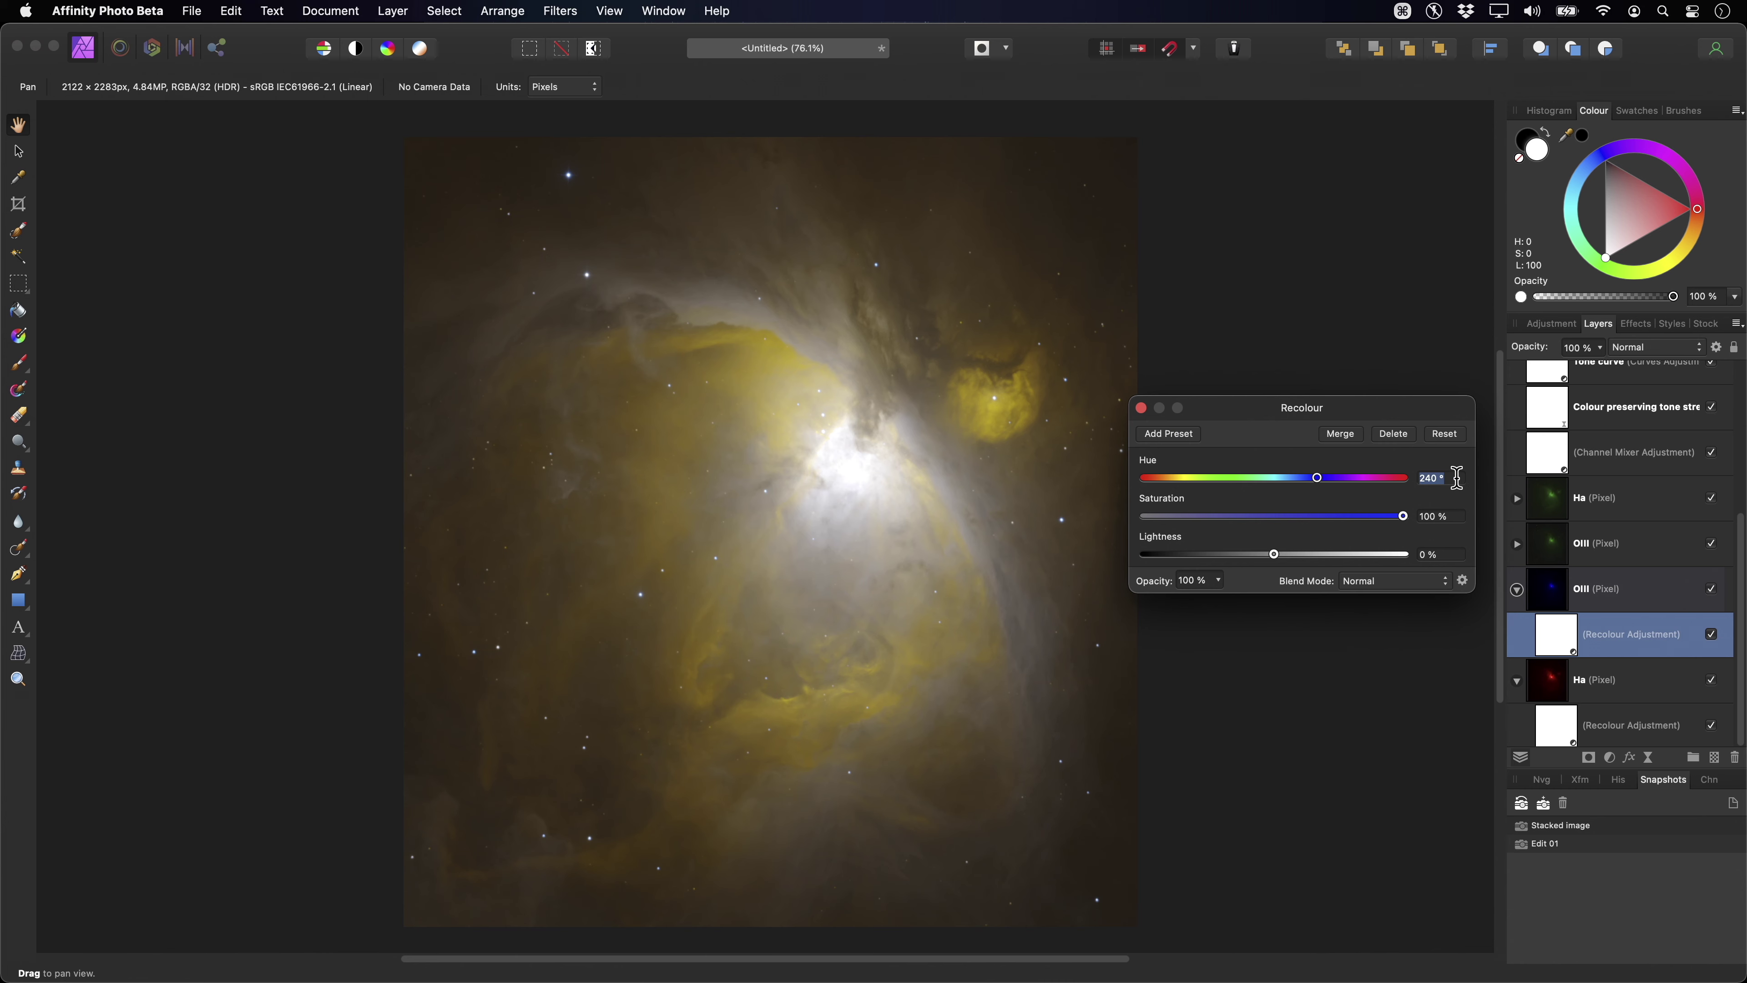
text(120)
key(Return)
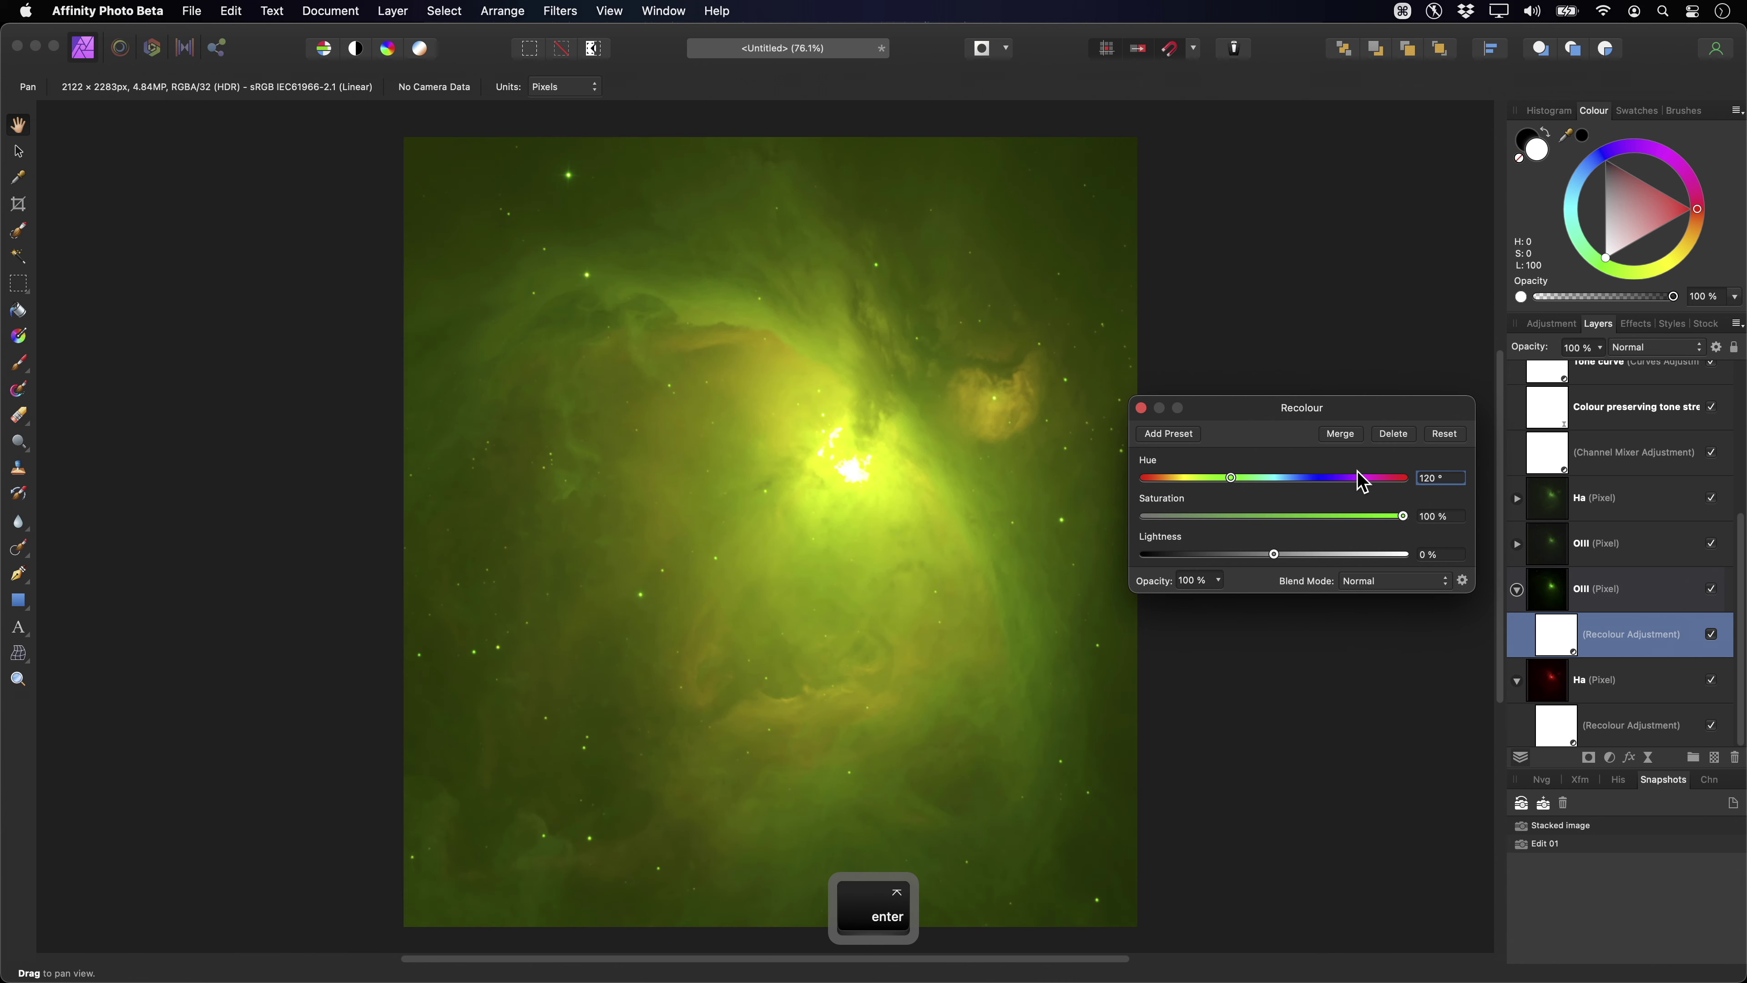
Expand the upper OIII and Ha layers and set the hue of the upper OIII layer's Recolour adjustment to 240°.
click(1517, 543)
click(1517, 499)
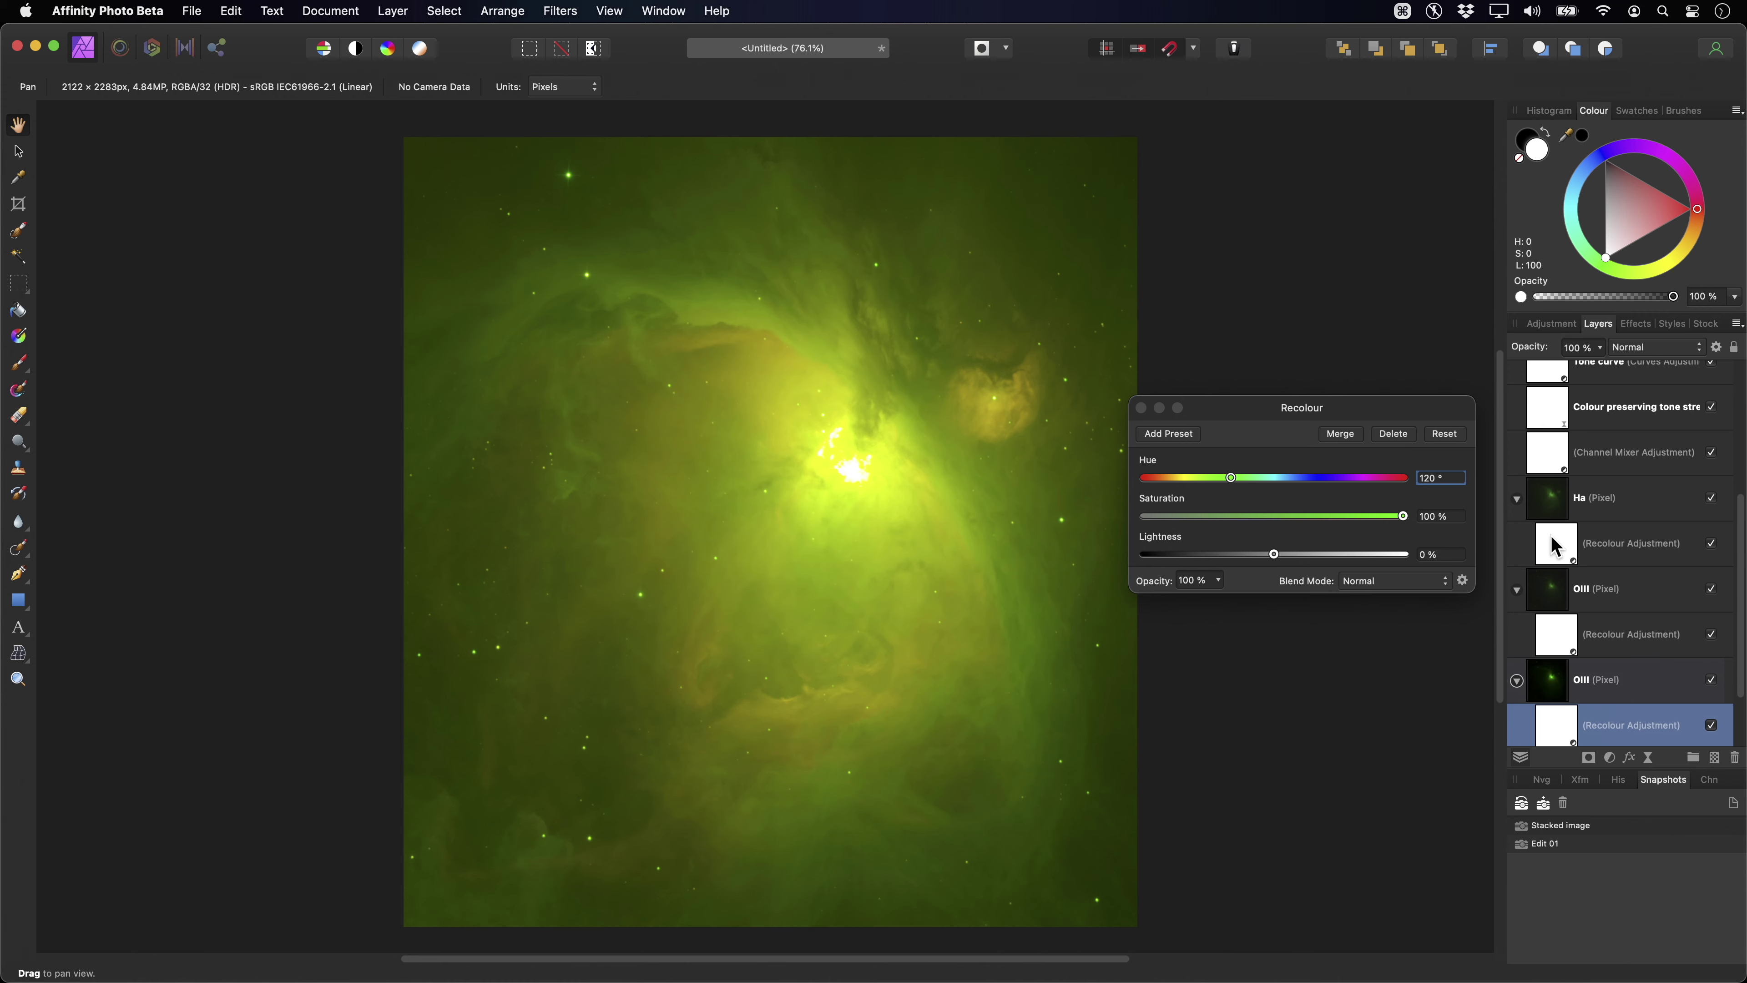
click(1565, 639)
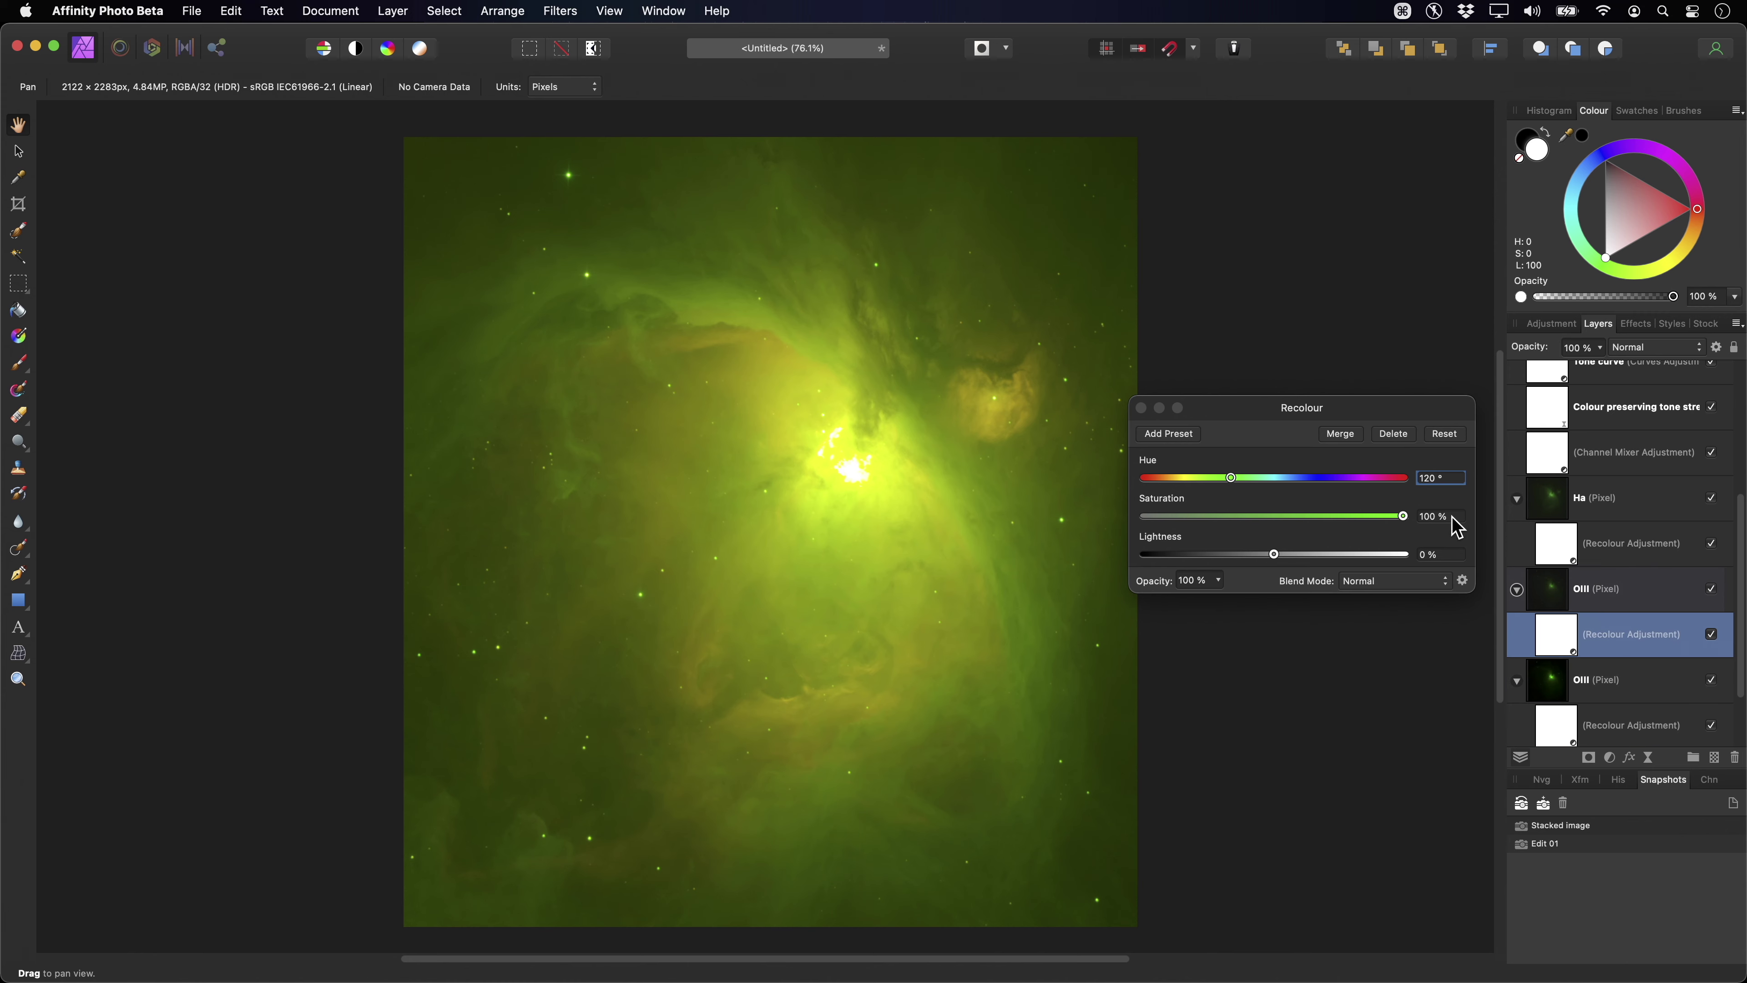
click(1445, 478)
text(240)
key(Return)
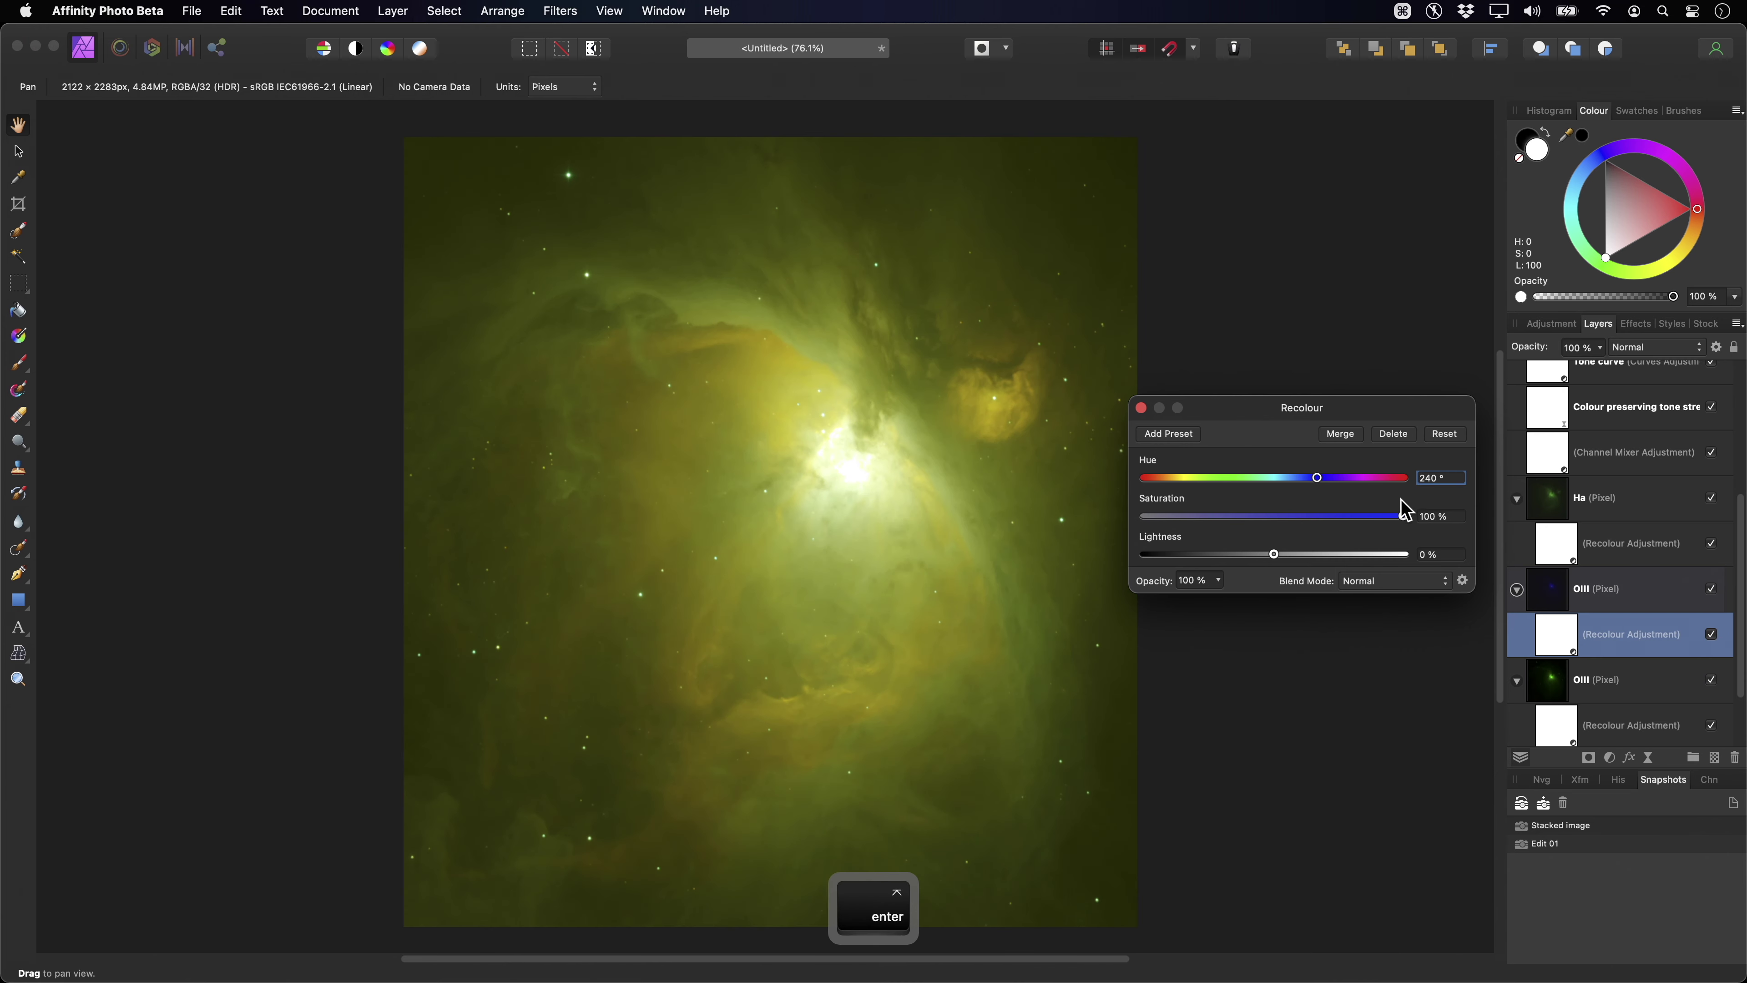
Set the hue of the Recolour adjustment inside the upper Ha layer to 240°.
click(1544, 545)
text(240)
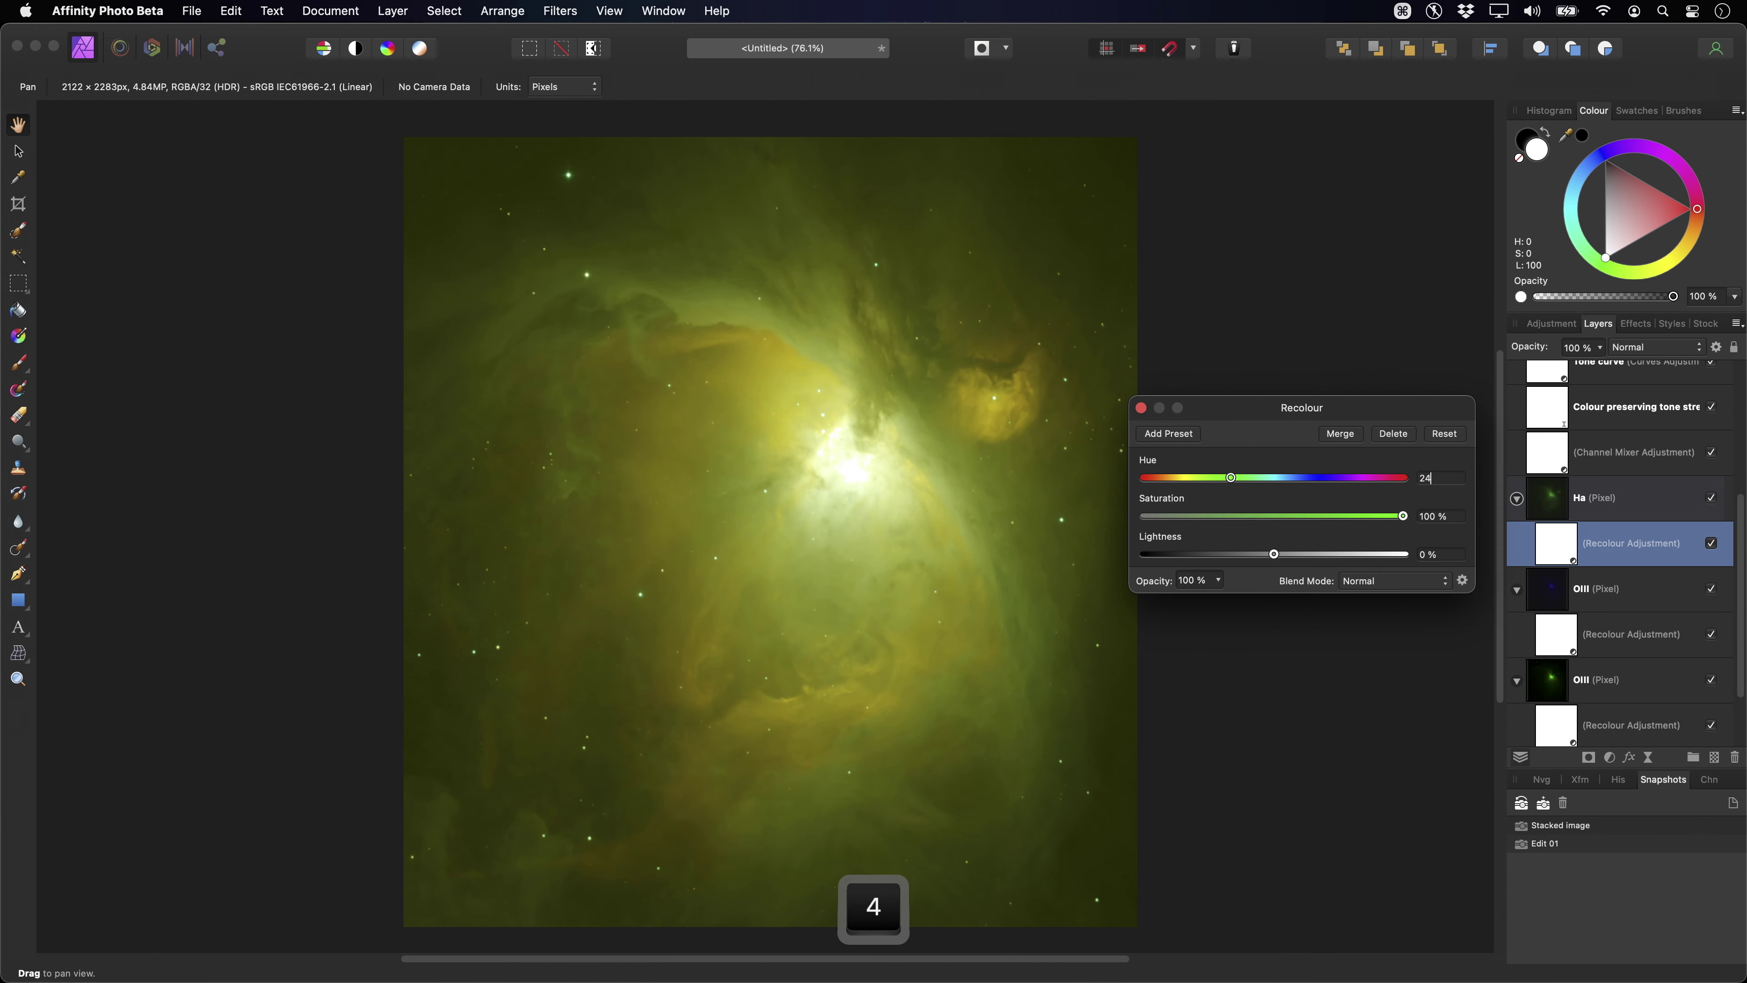
key(Return)
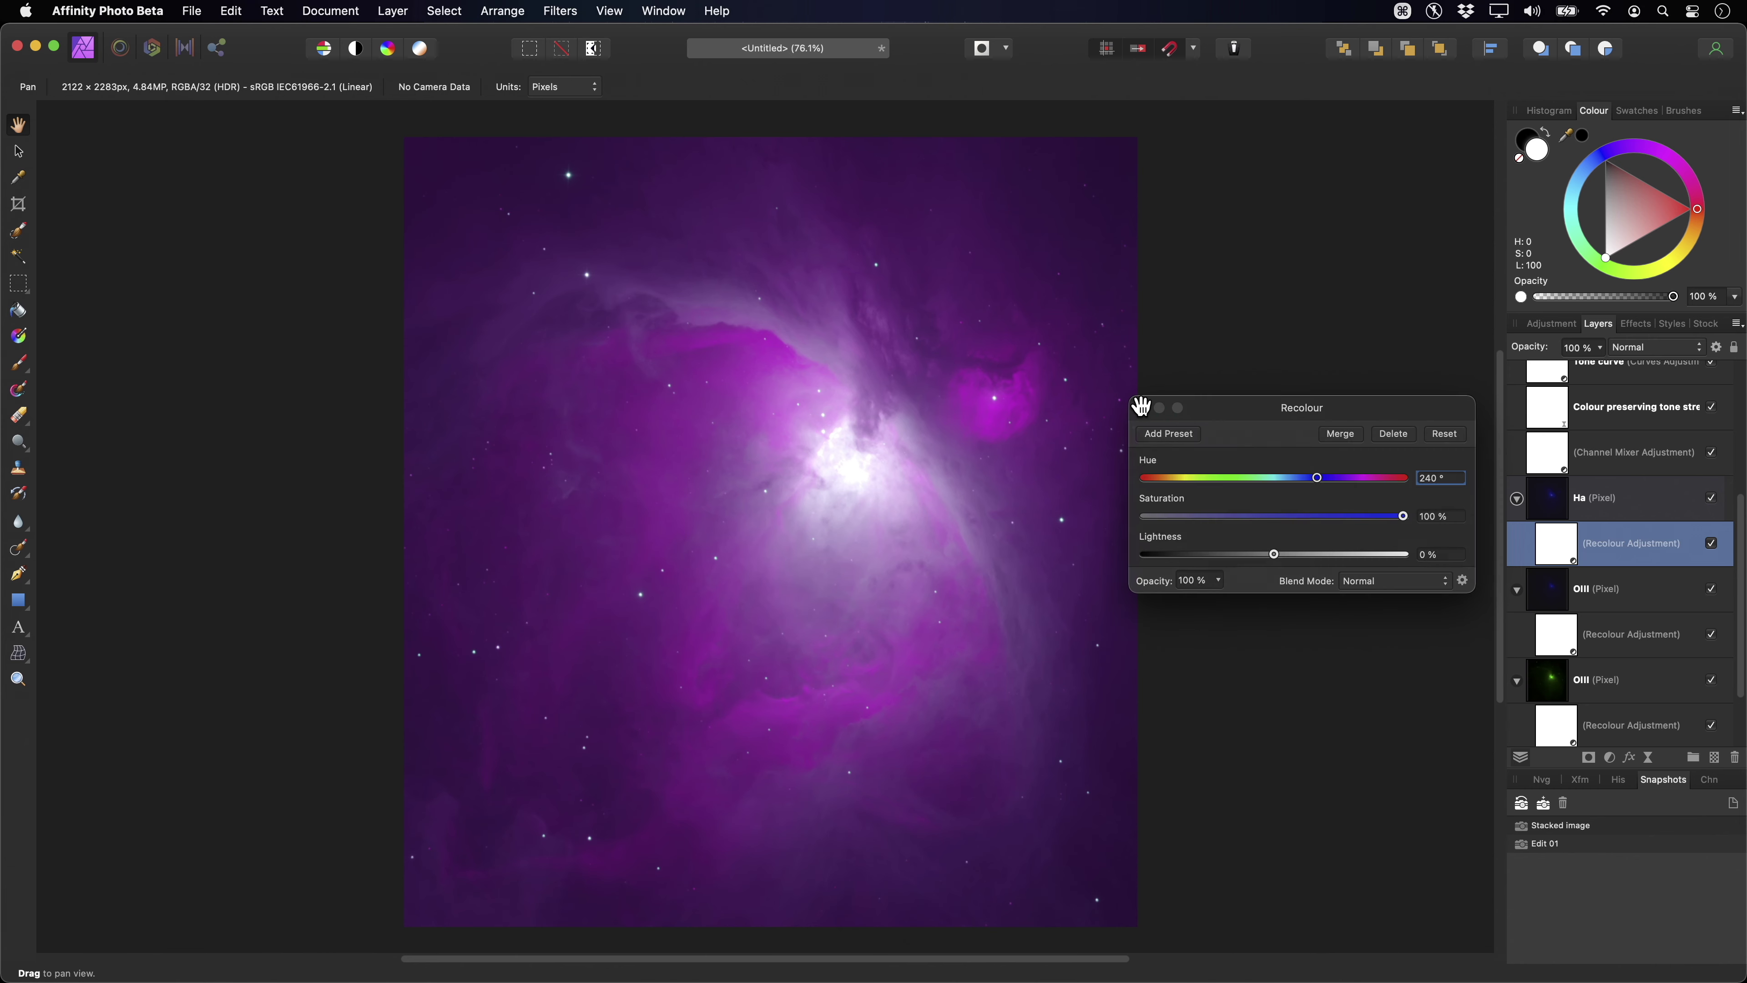
click(1141, 408)
Reset the Channel Mixer adjustment and lower red to 50% in the Red output channel.
click(1551, 453)
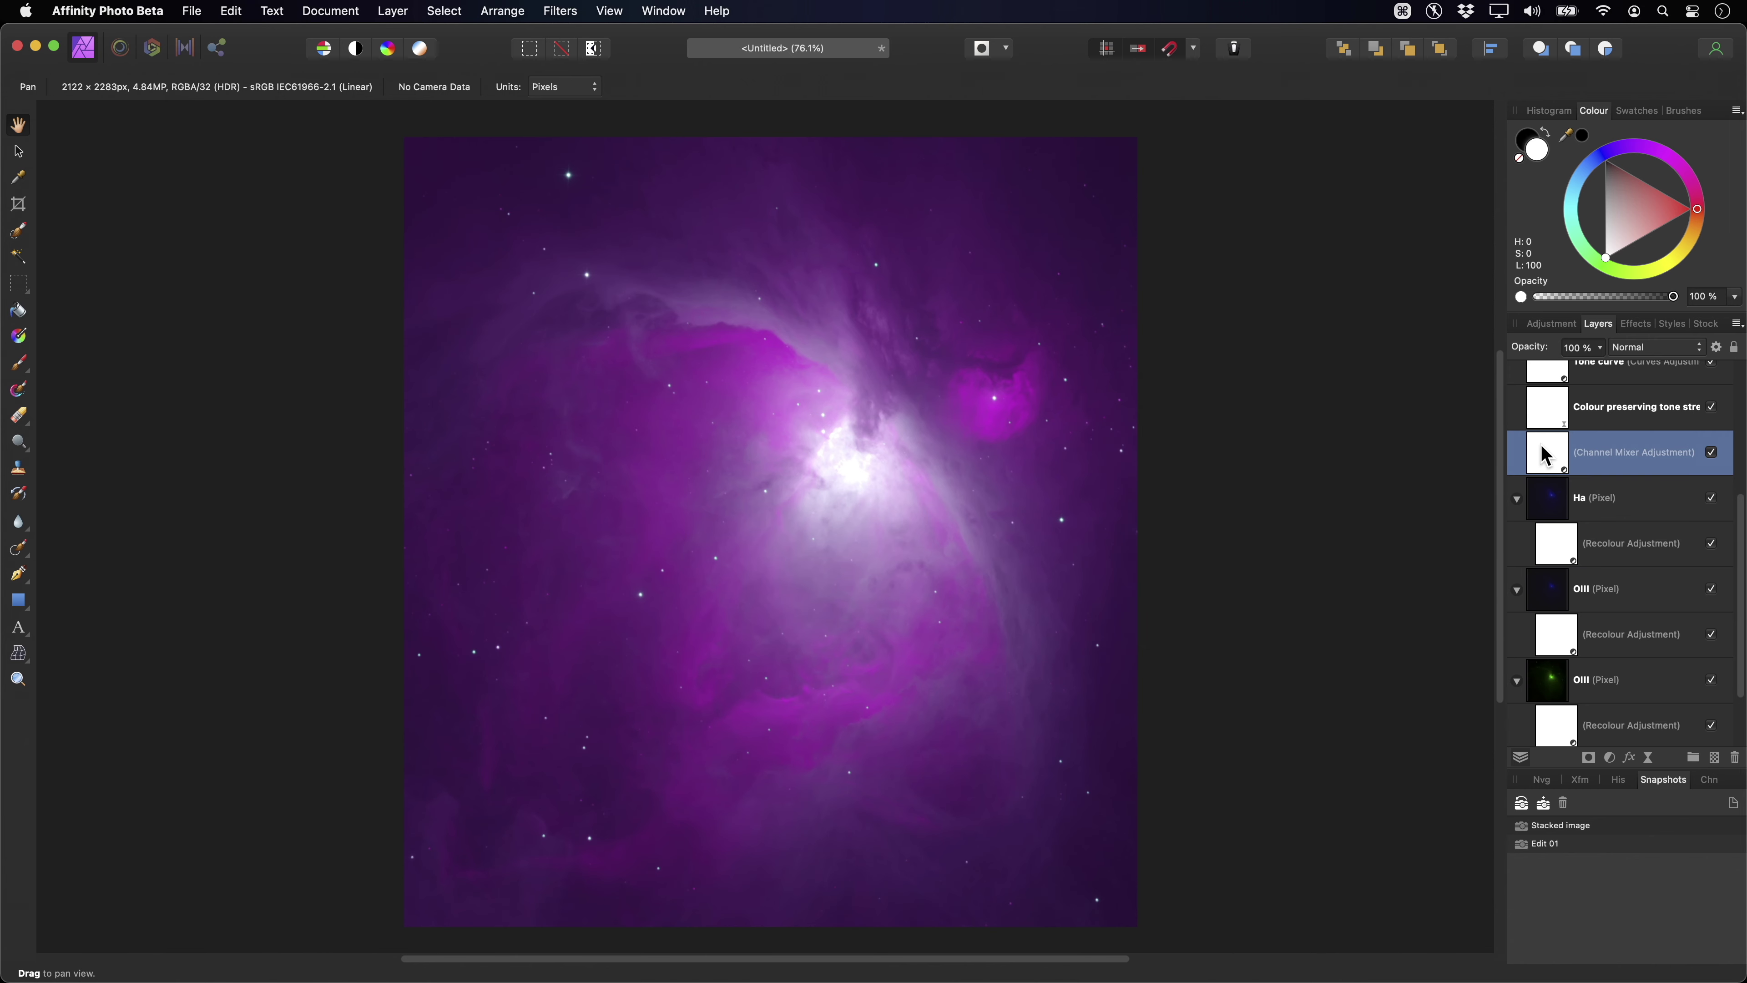
double_click(1544, 454)
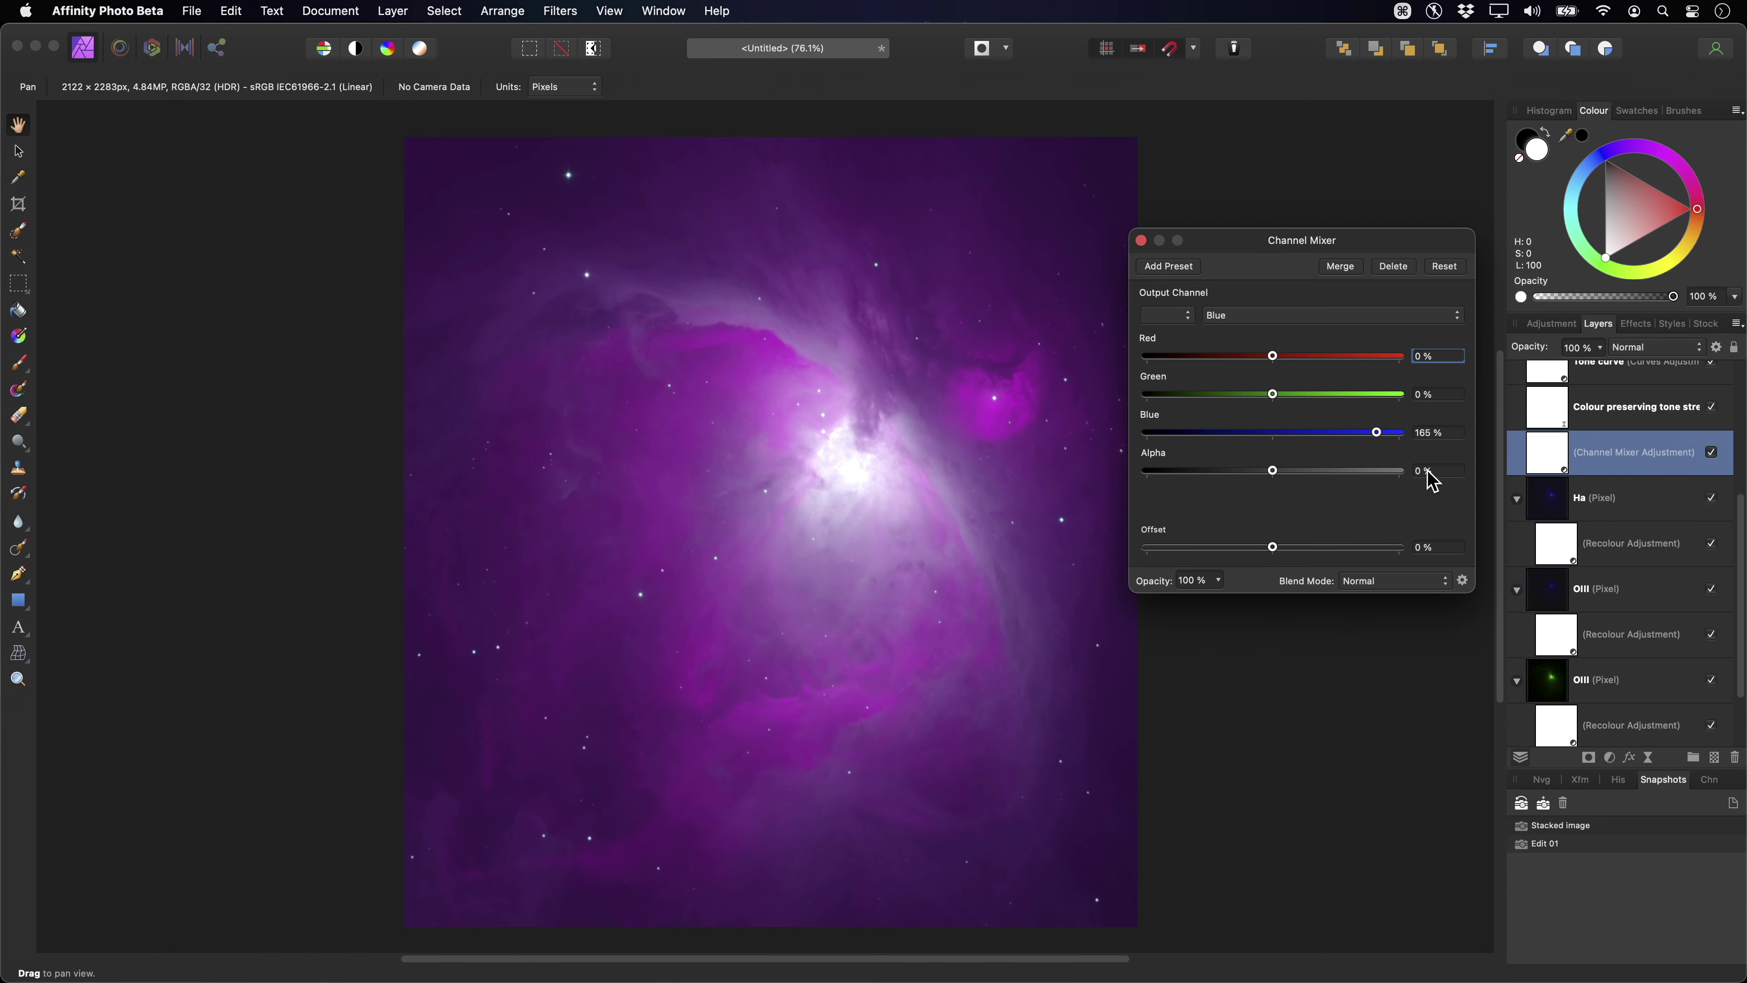
click(1444, 267)
click(1311, 315)
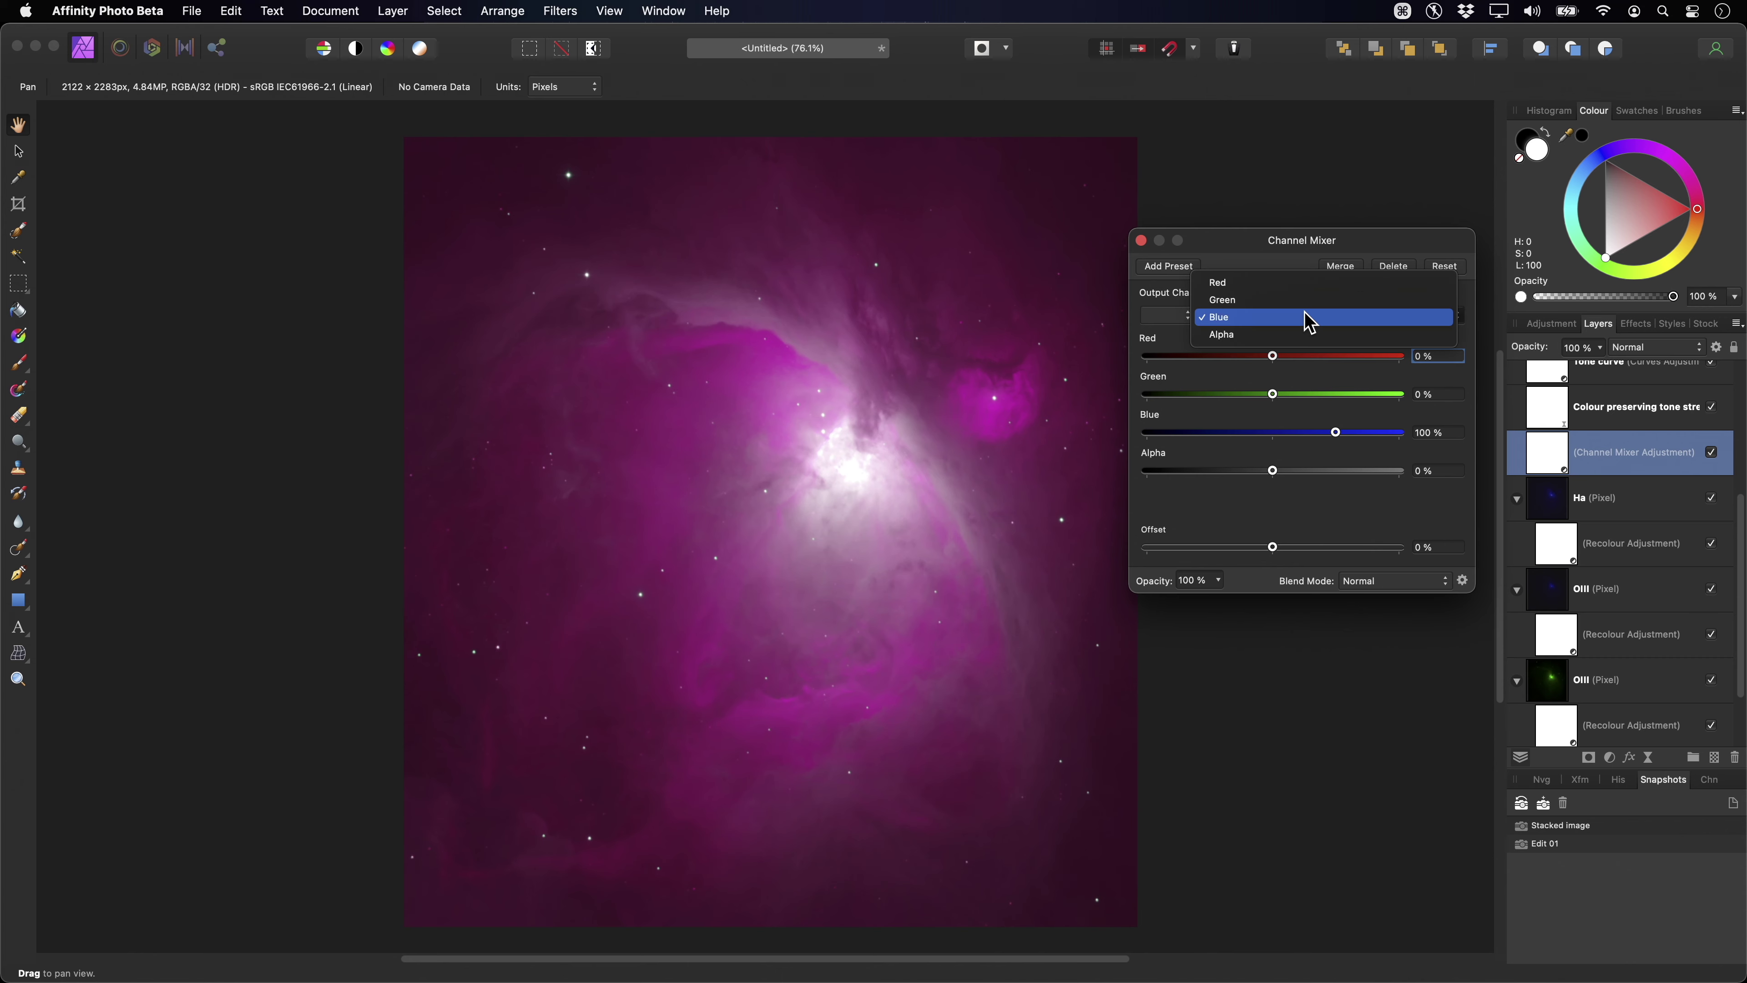
click(1284, 283)
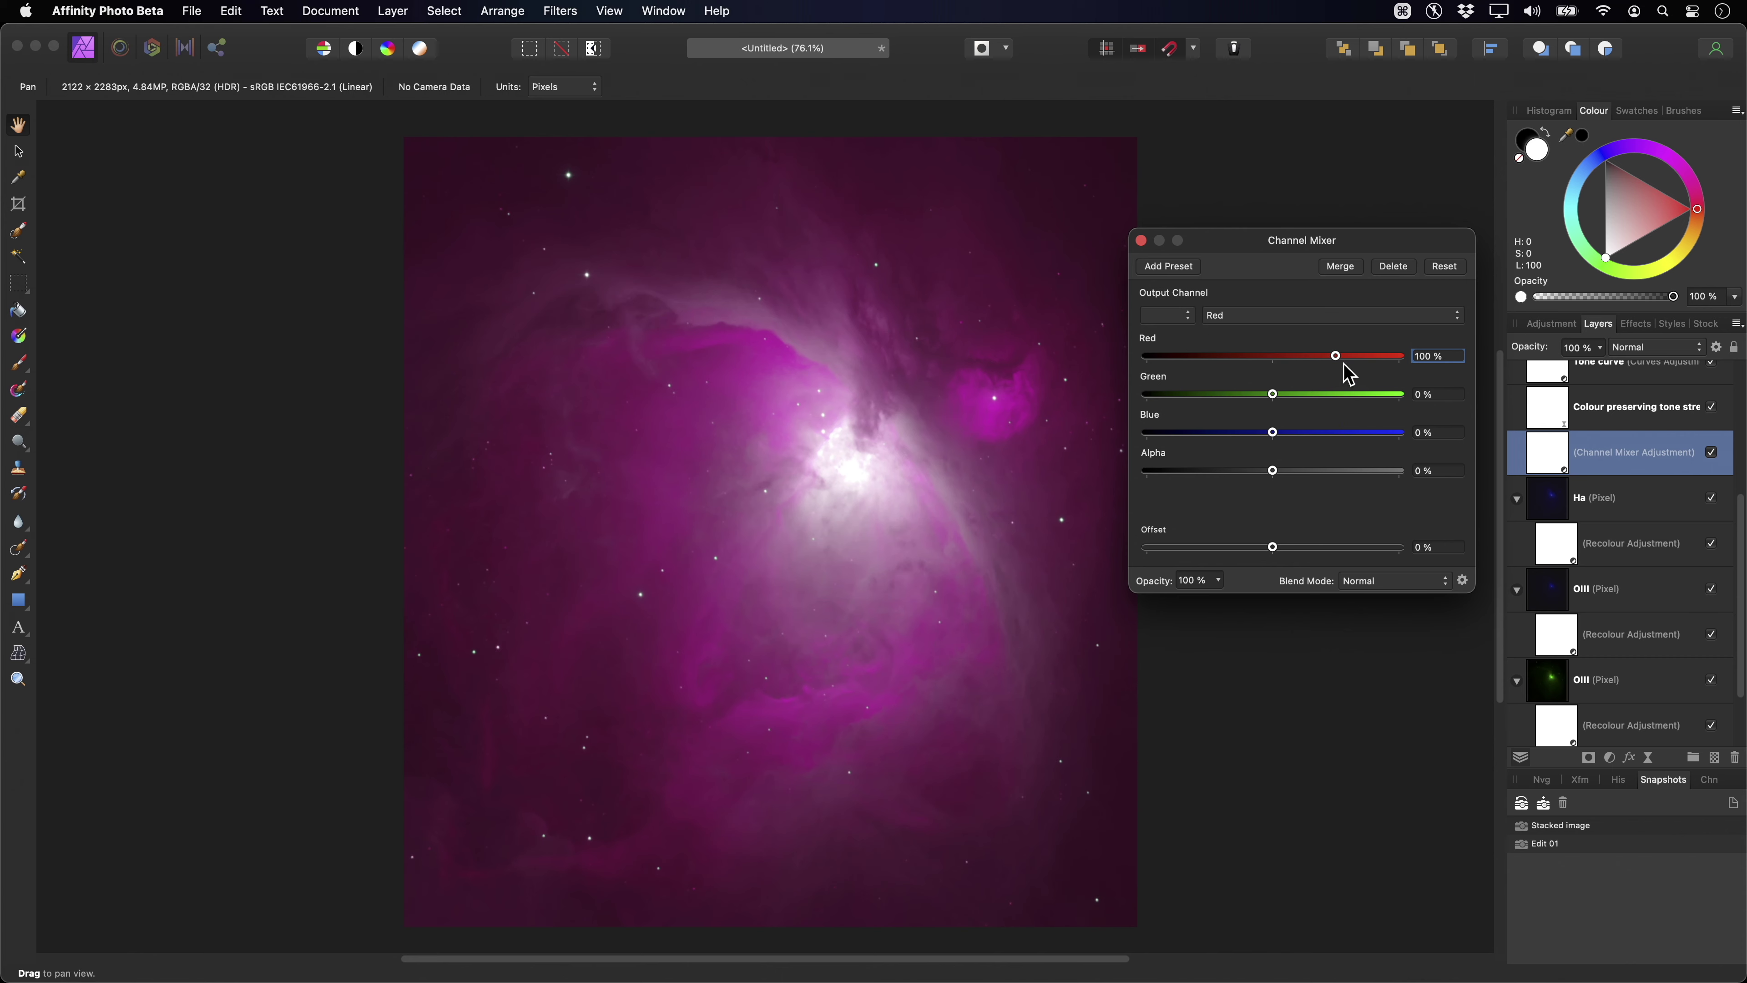
drag(1333, 357, 1301, 357)
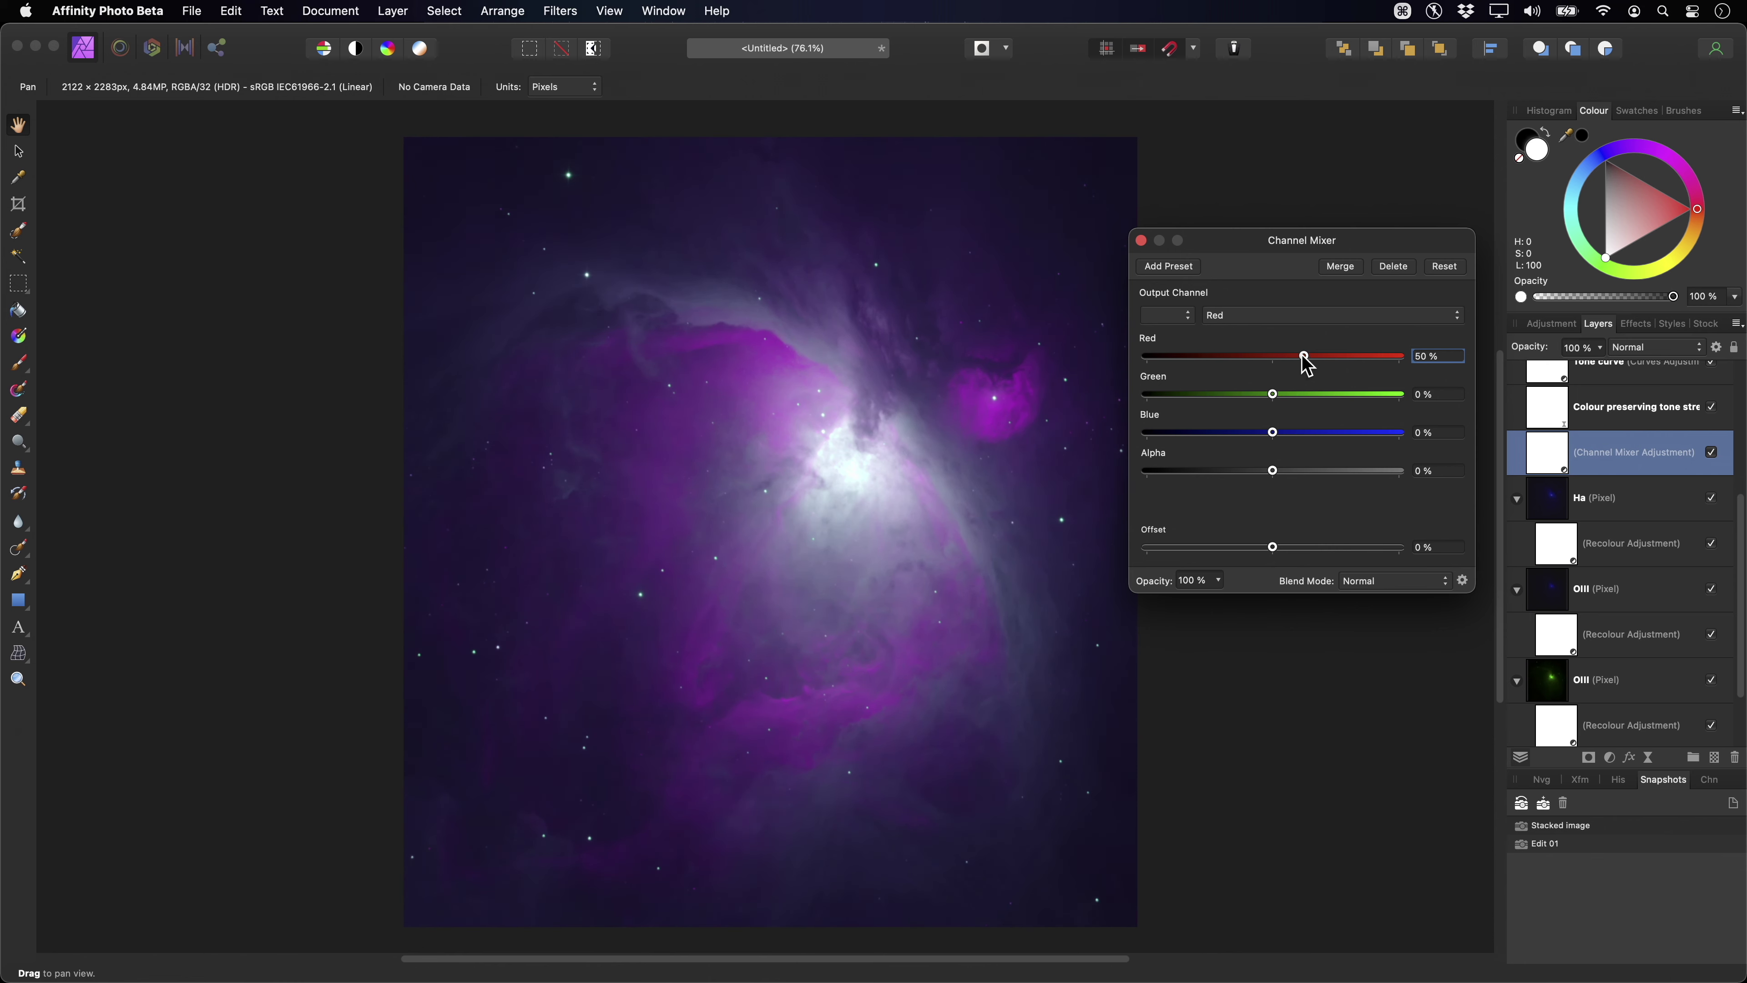
Raise green to about 146% in the Channel Mixer's Green output channel.
click(1238, 316)
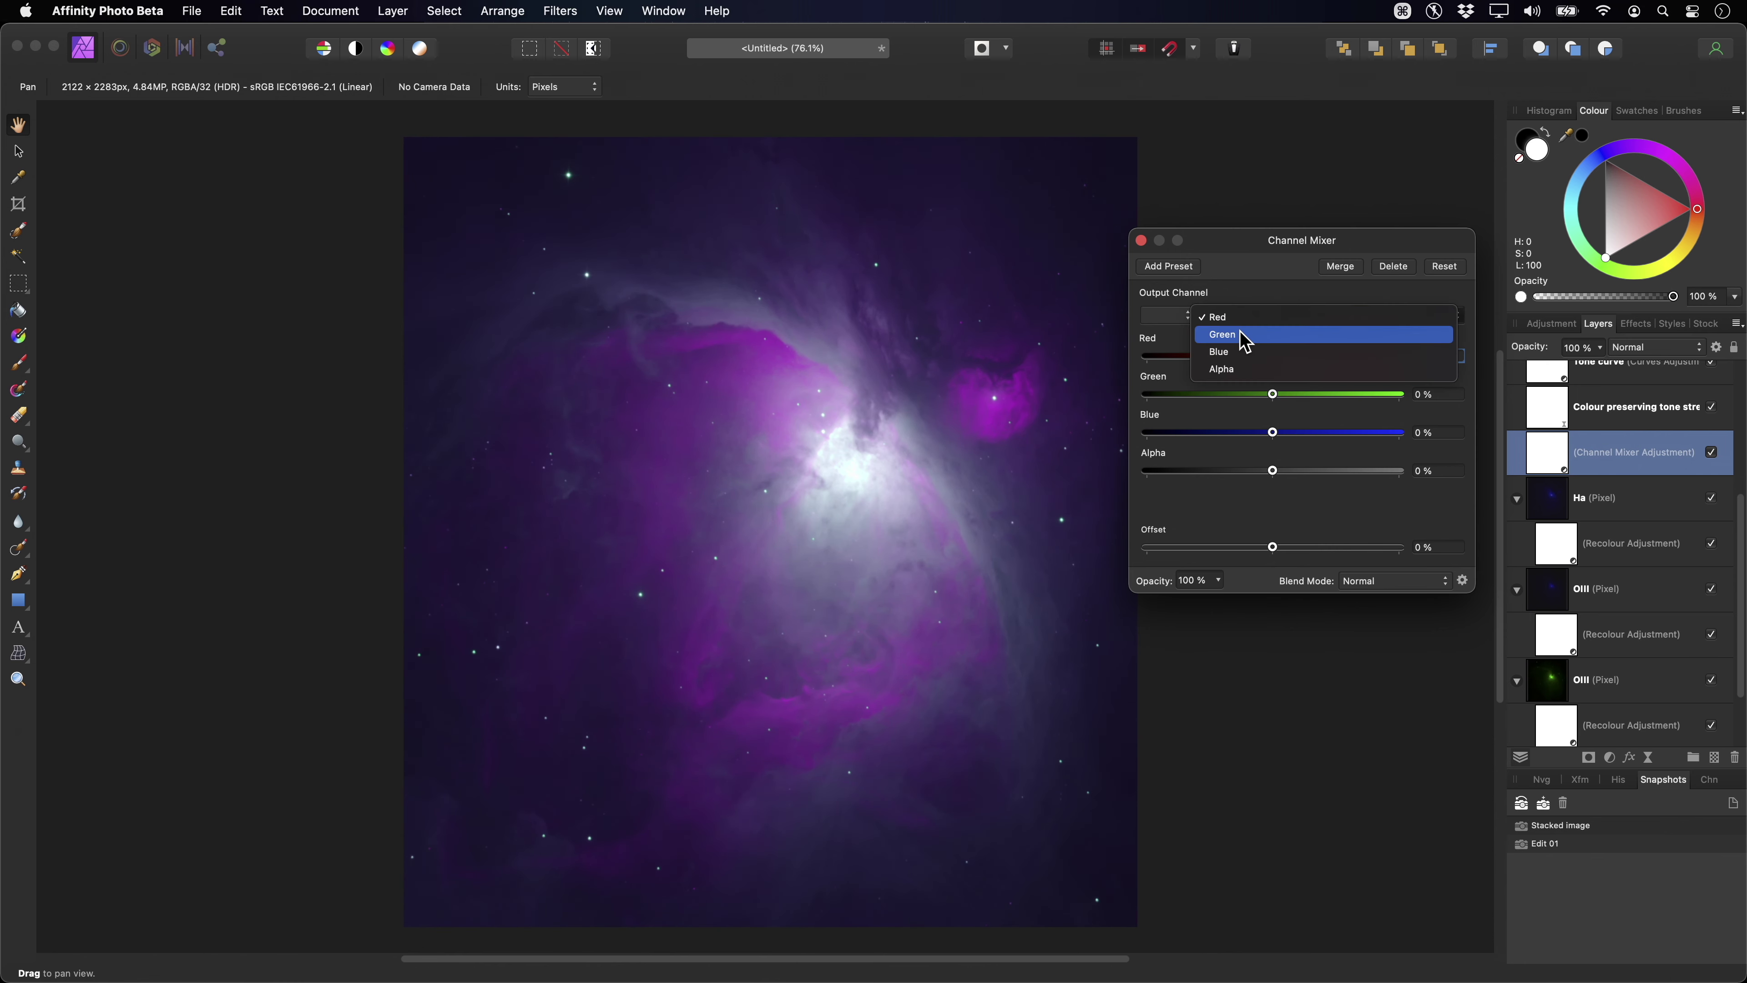
click(1245, 335)
drag(1338, 395, 1364, 394)
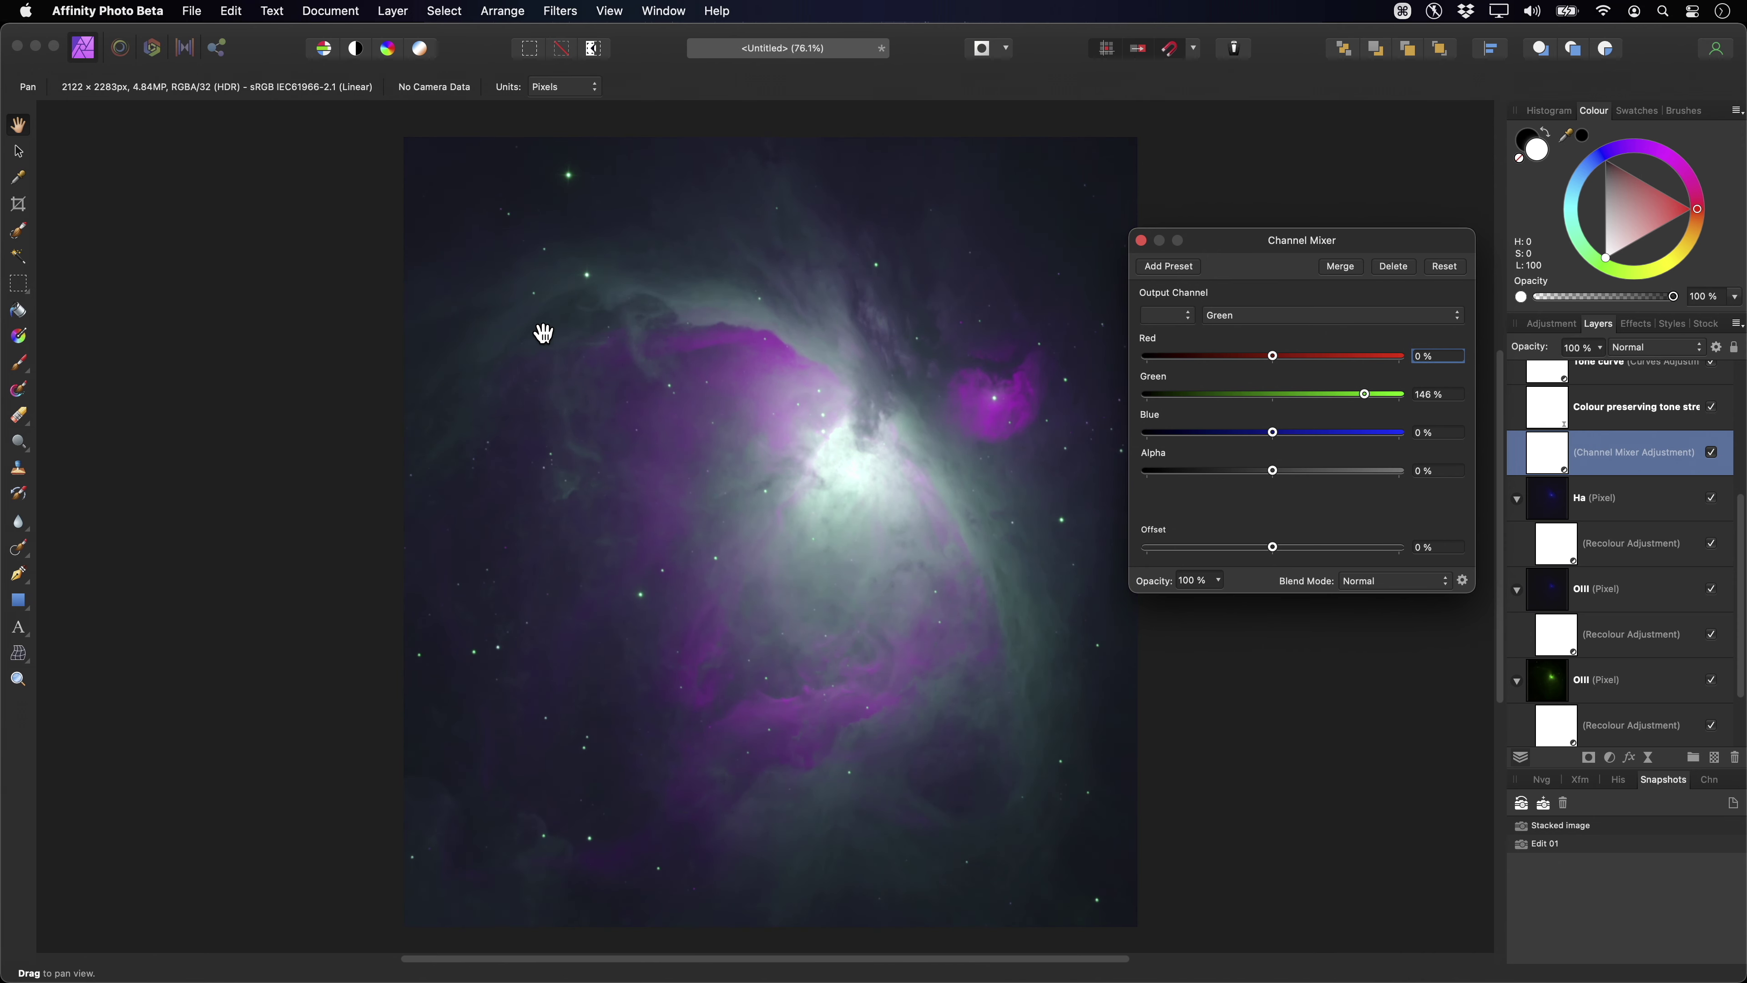
drag(1365, 395, 1367, 394)
click(1141, 240)
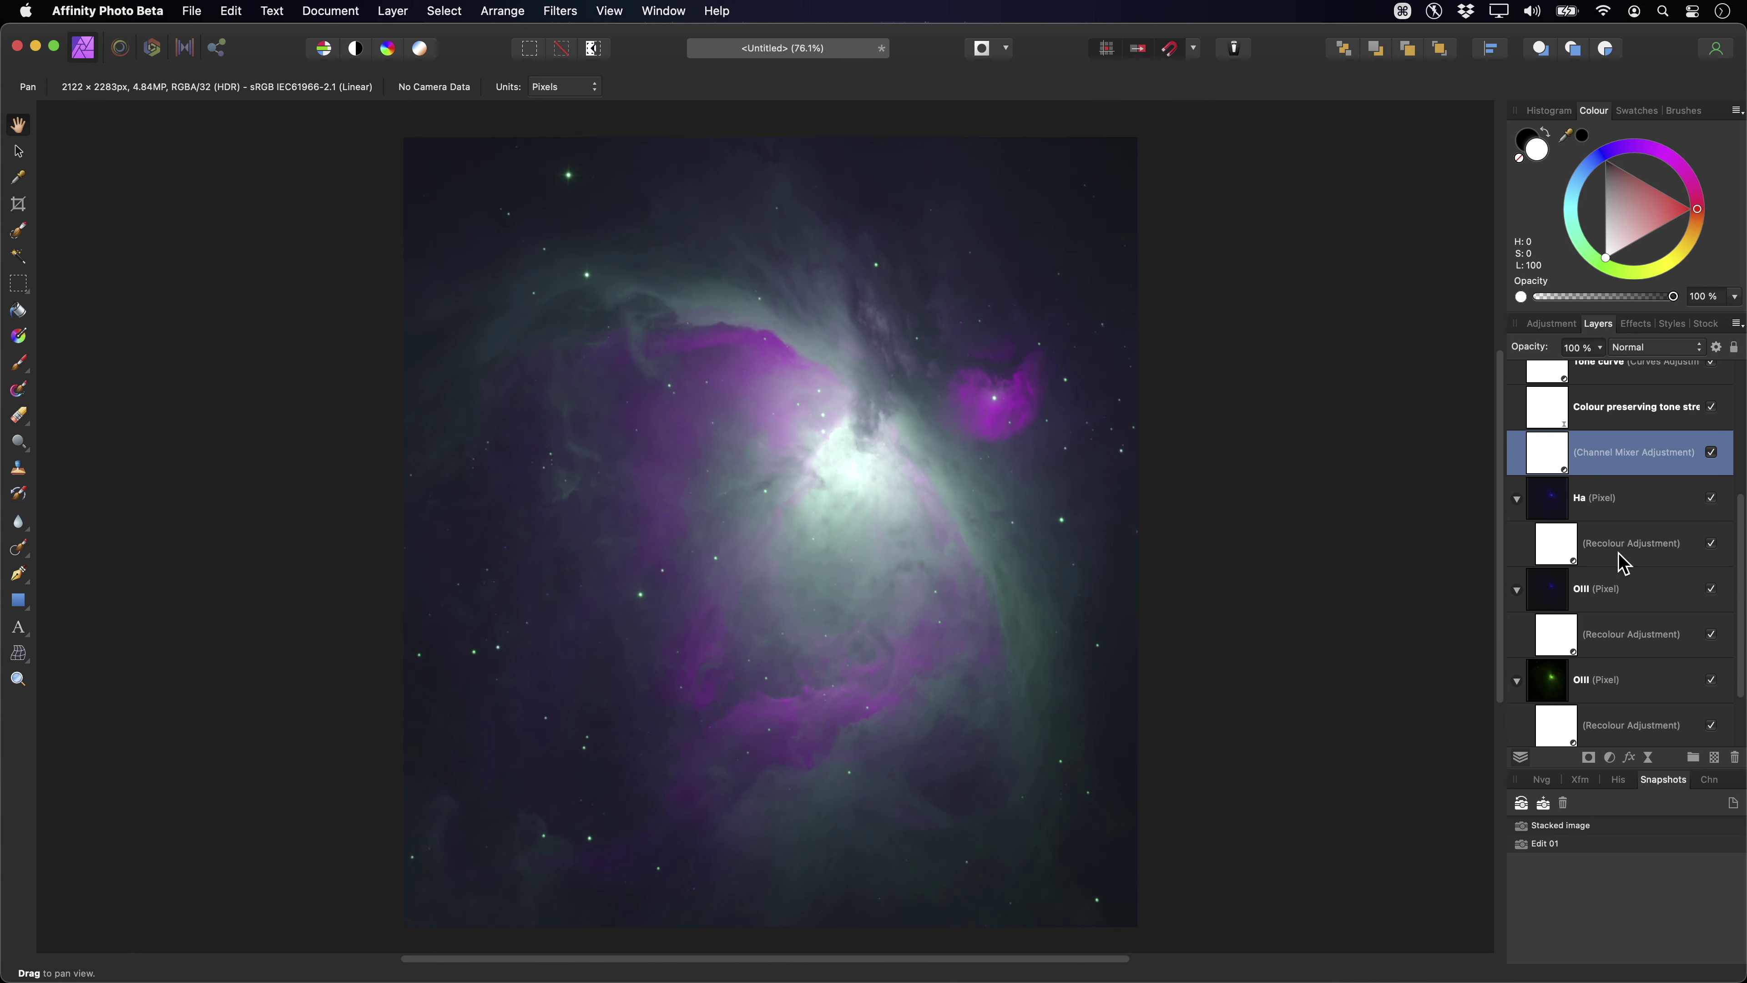
Show and reset the Selective Colour adjustment, and set its Cyans to cyan 100%, magenta -44% and yellow 100%.
scroll(1624, 562, up, 6)
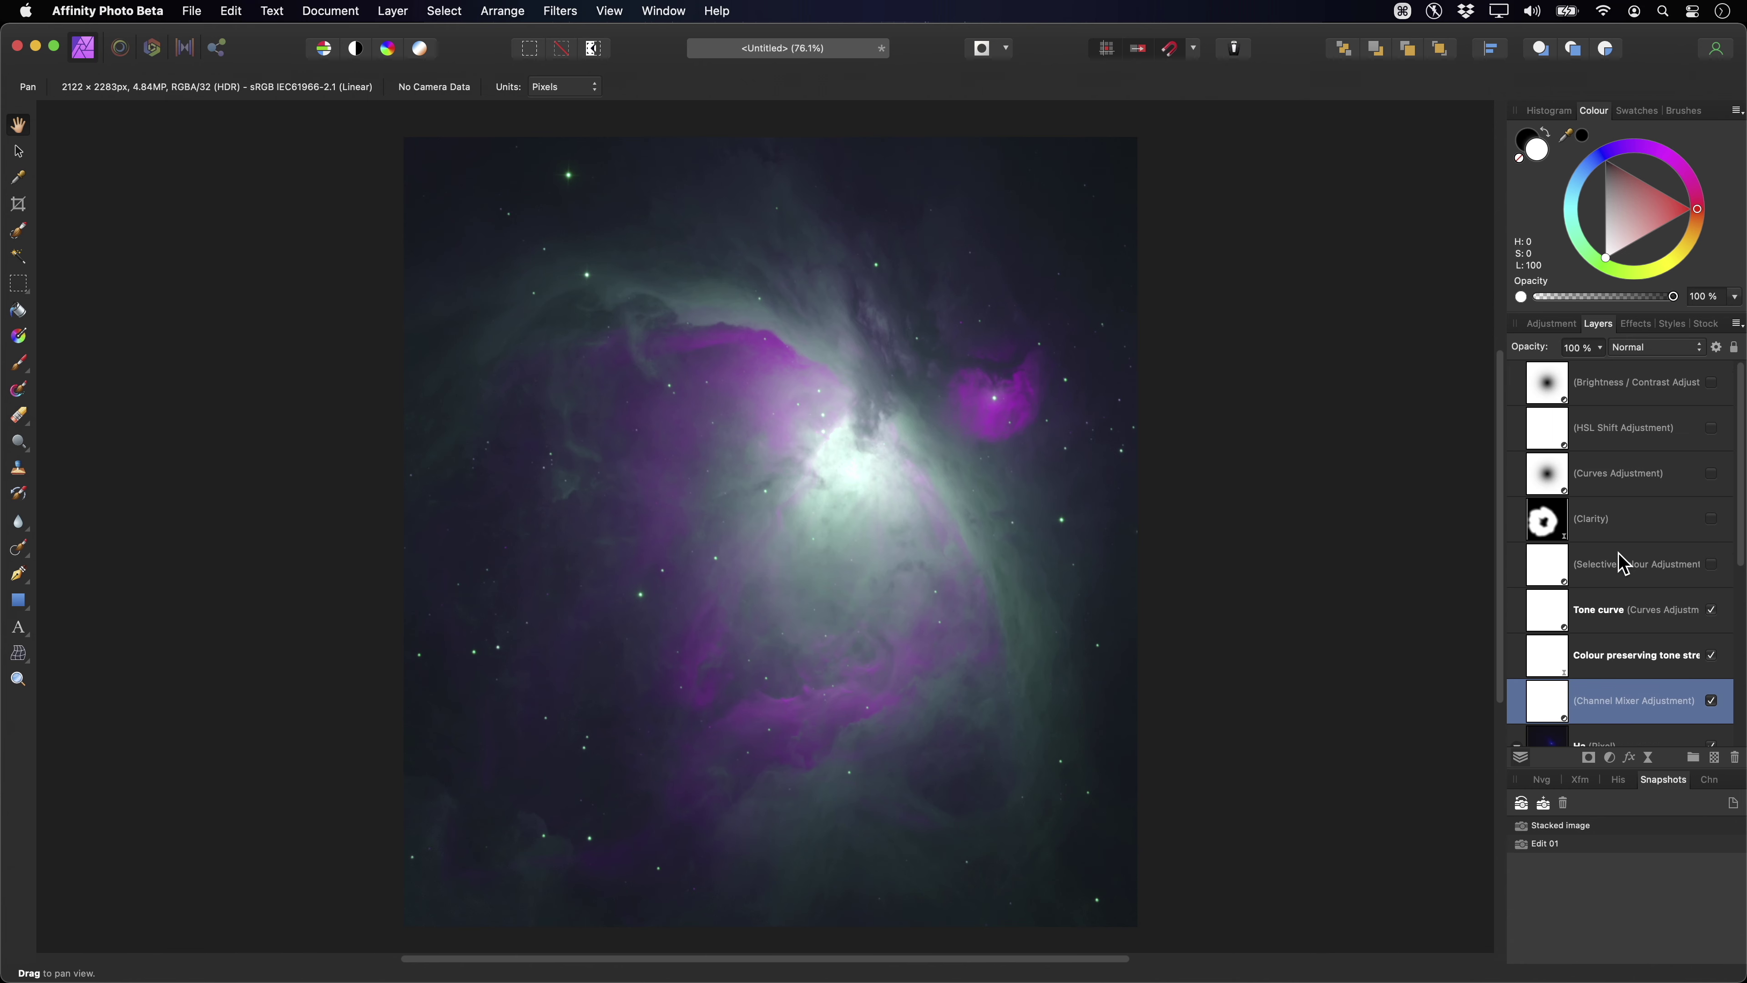
click(1630, 564)
click(1711, 564)
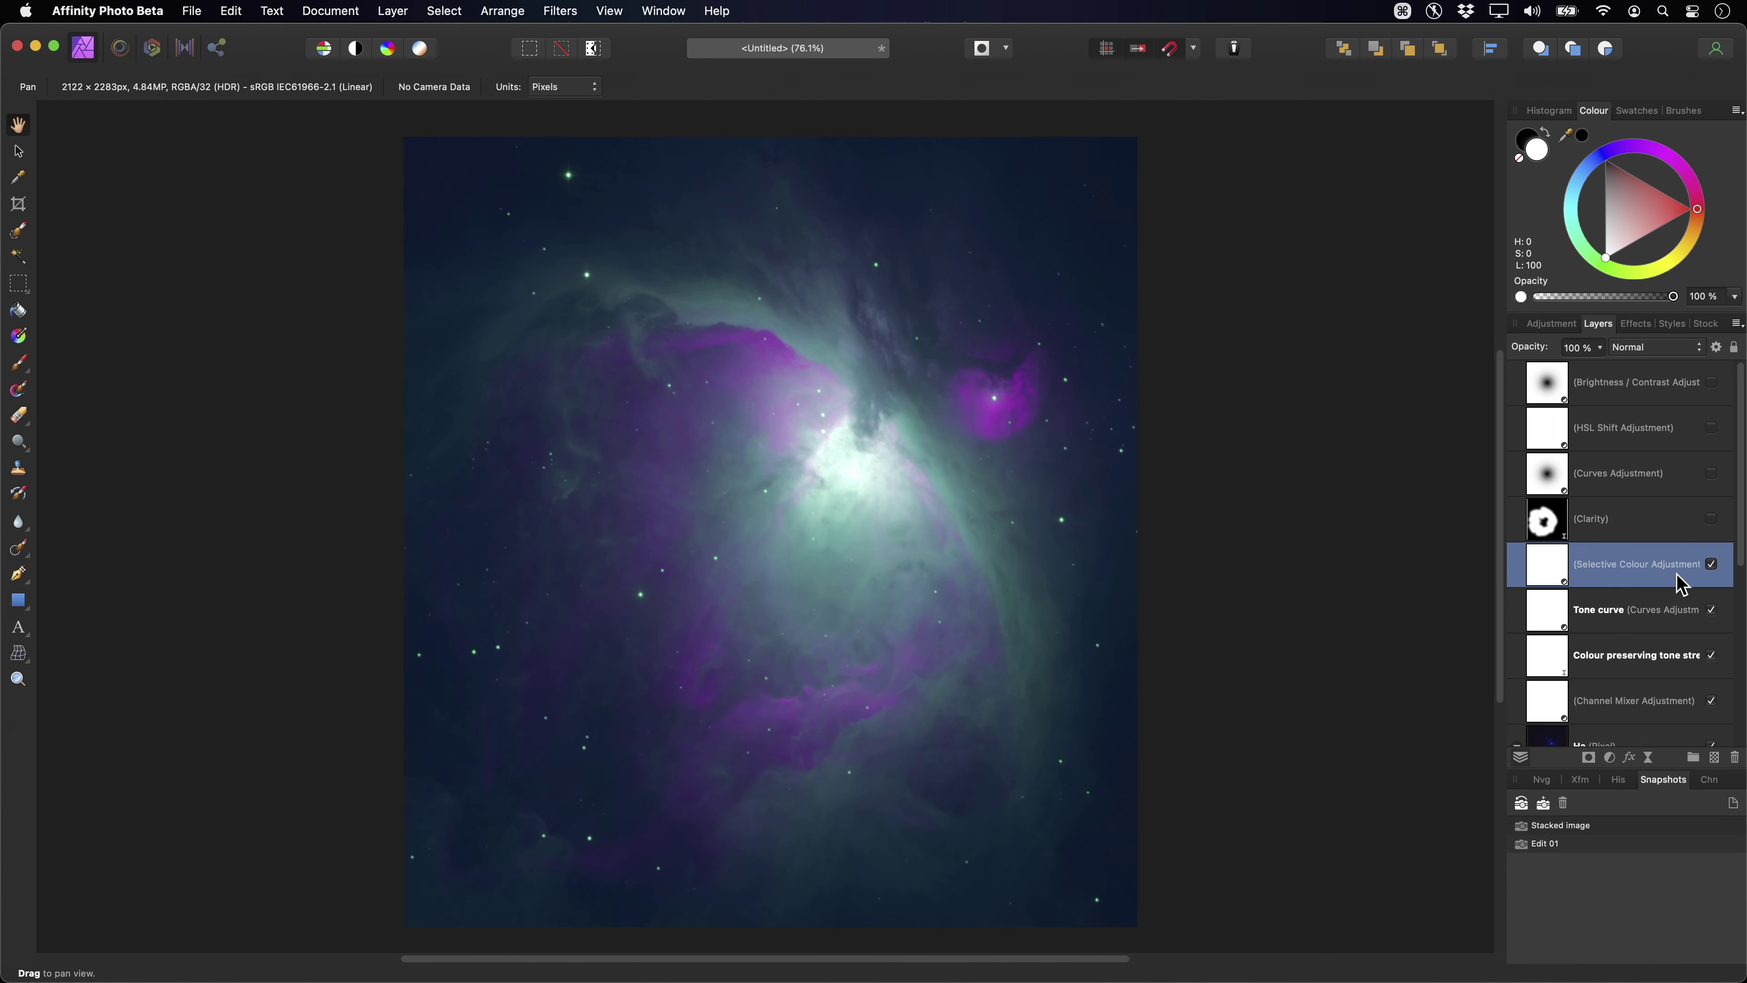
double_click(1554, 559)
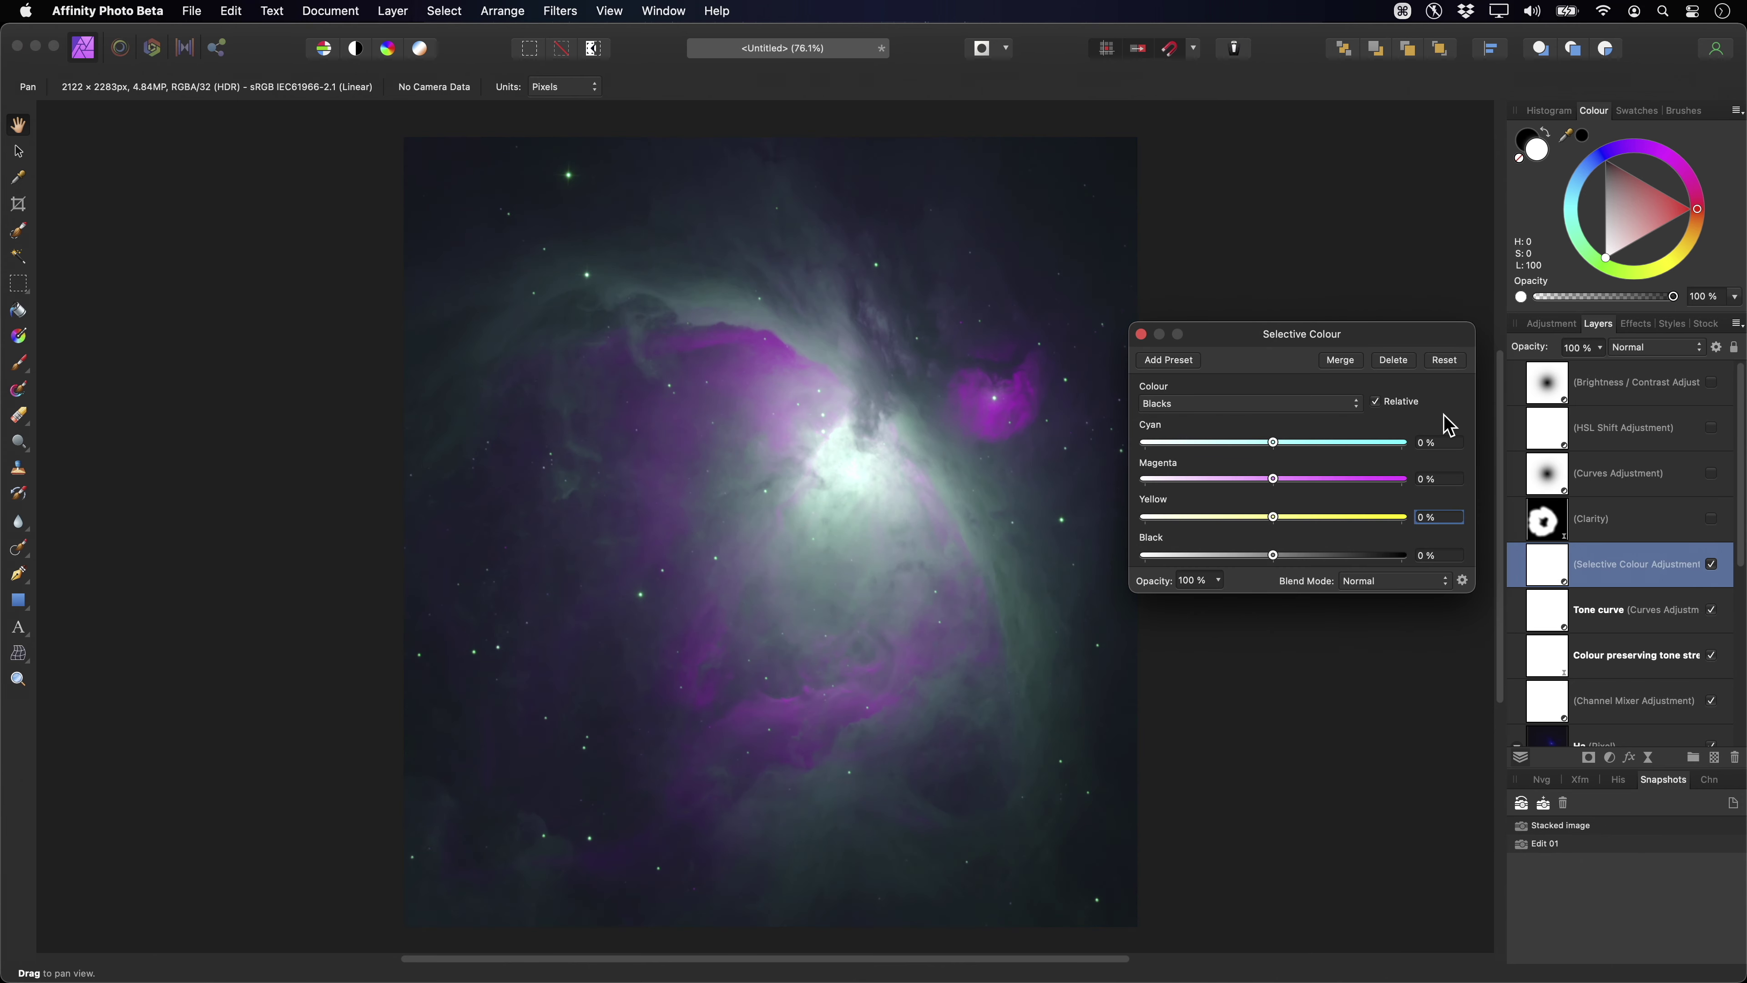
click(1325, 405)
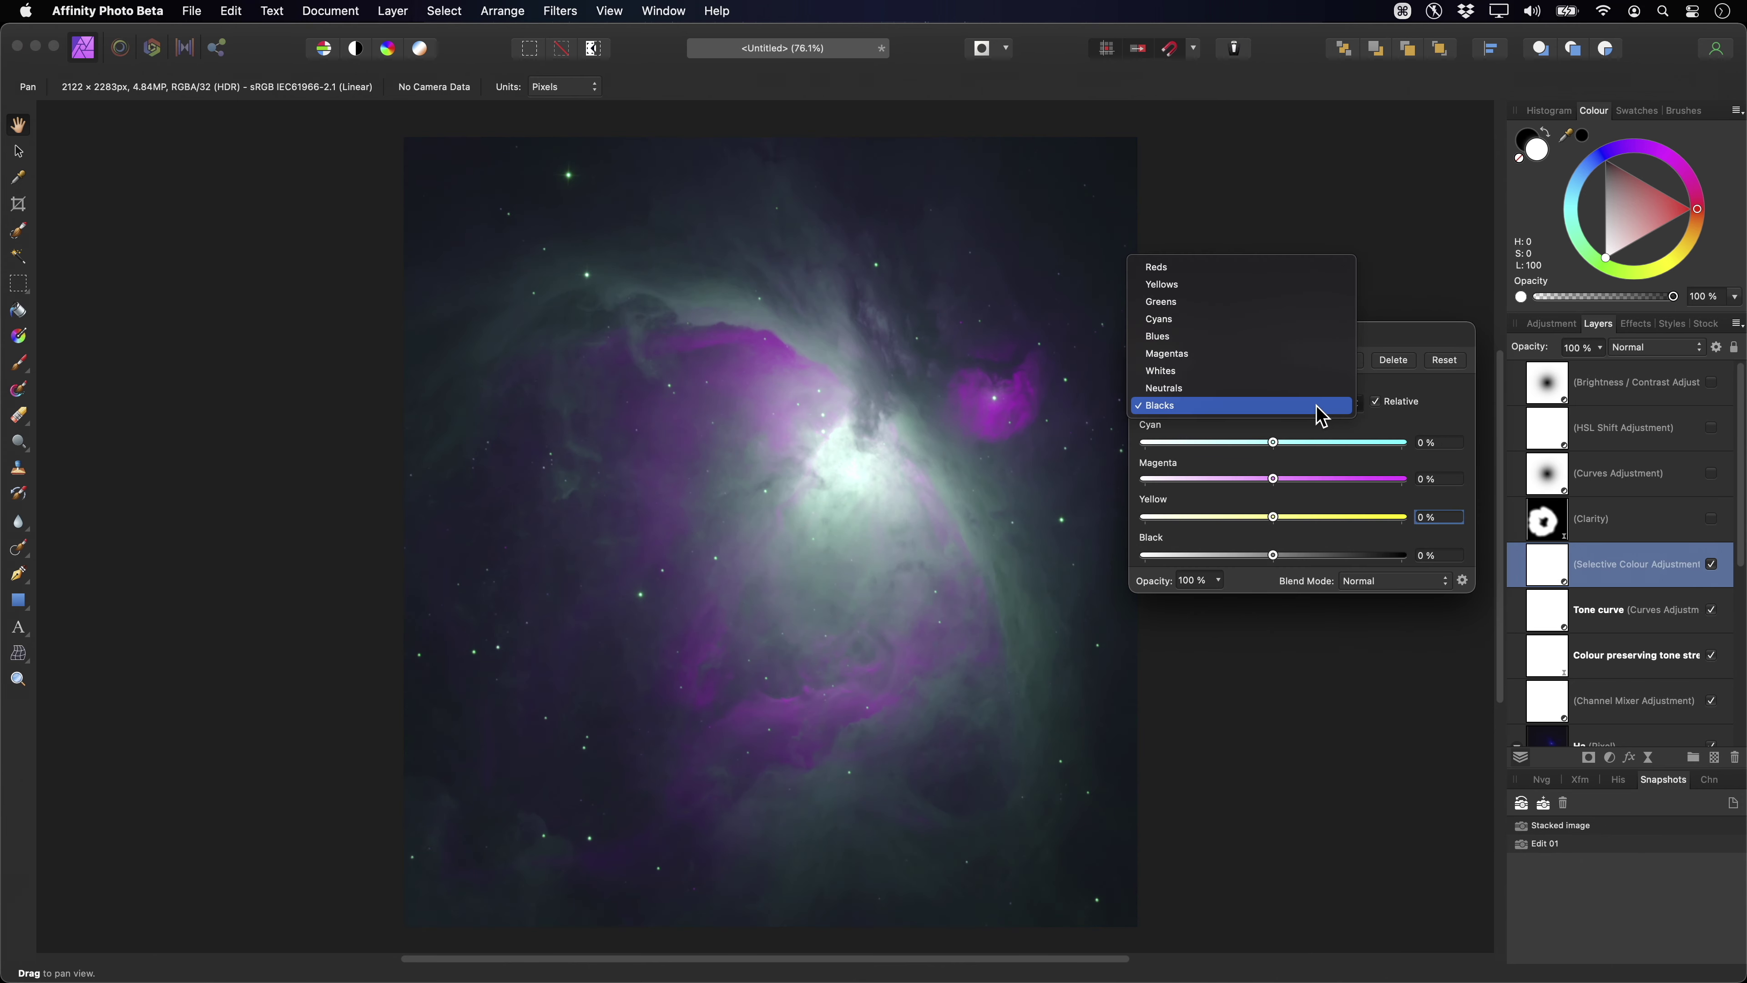
click(1222, 321)
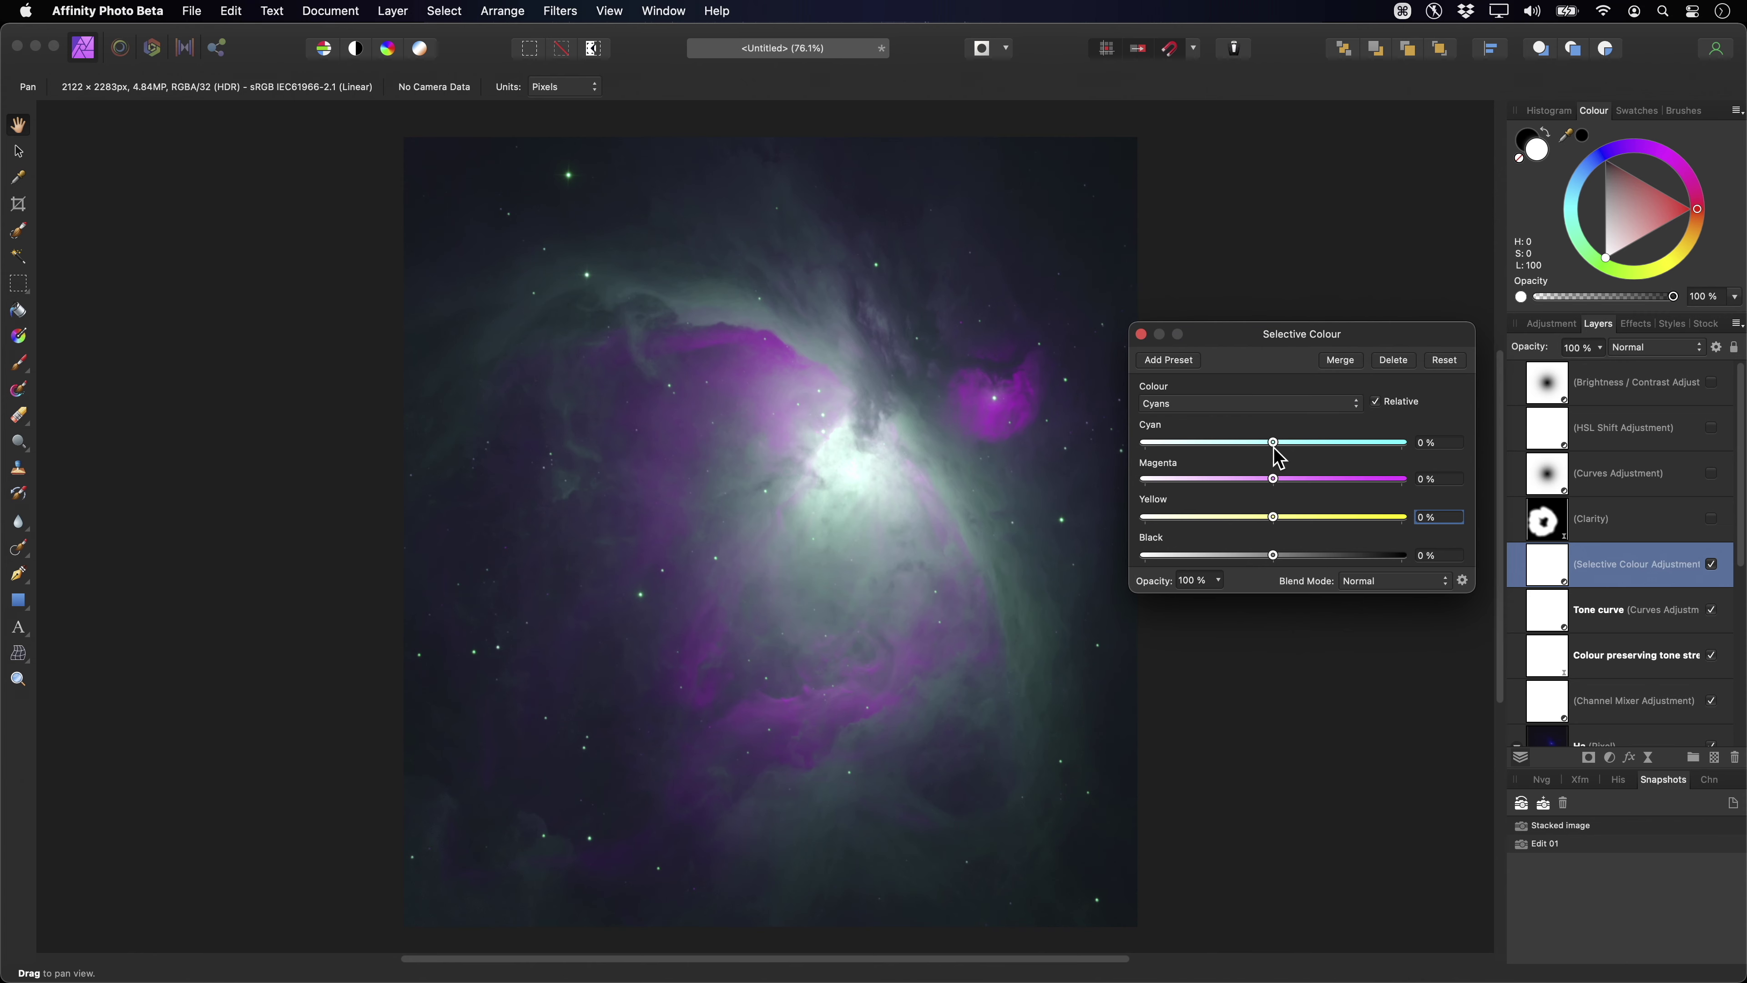
drag(1273, 442, 1402, 443)
drag(1273, 479, 1466, 521)
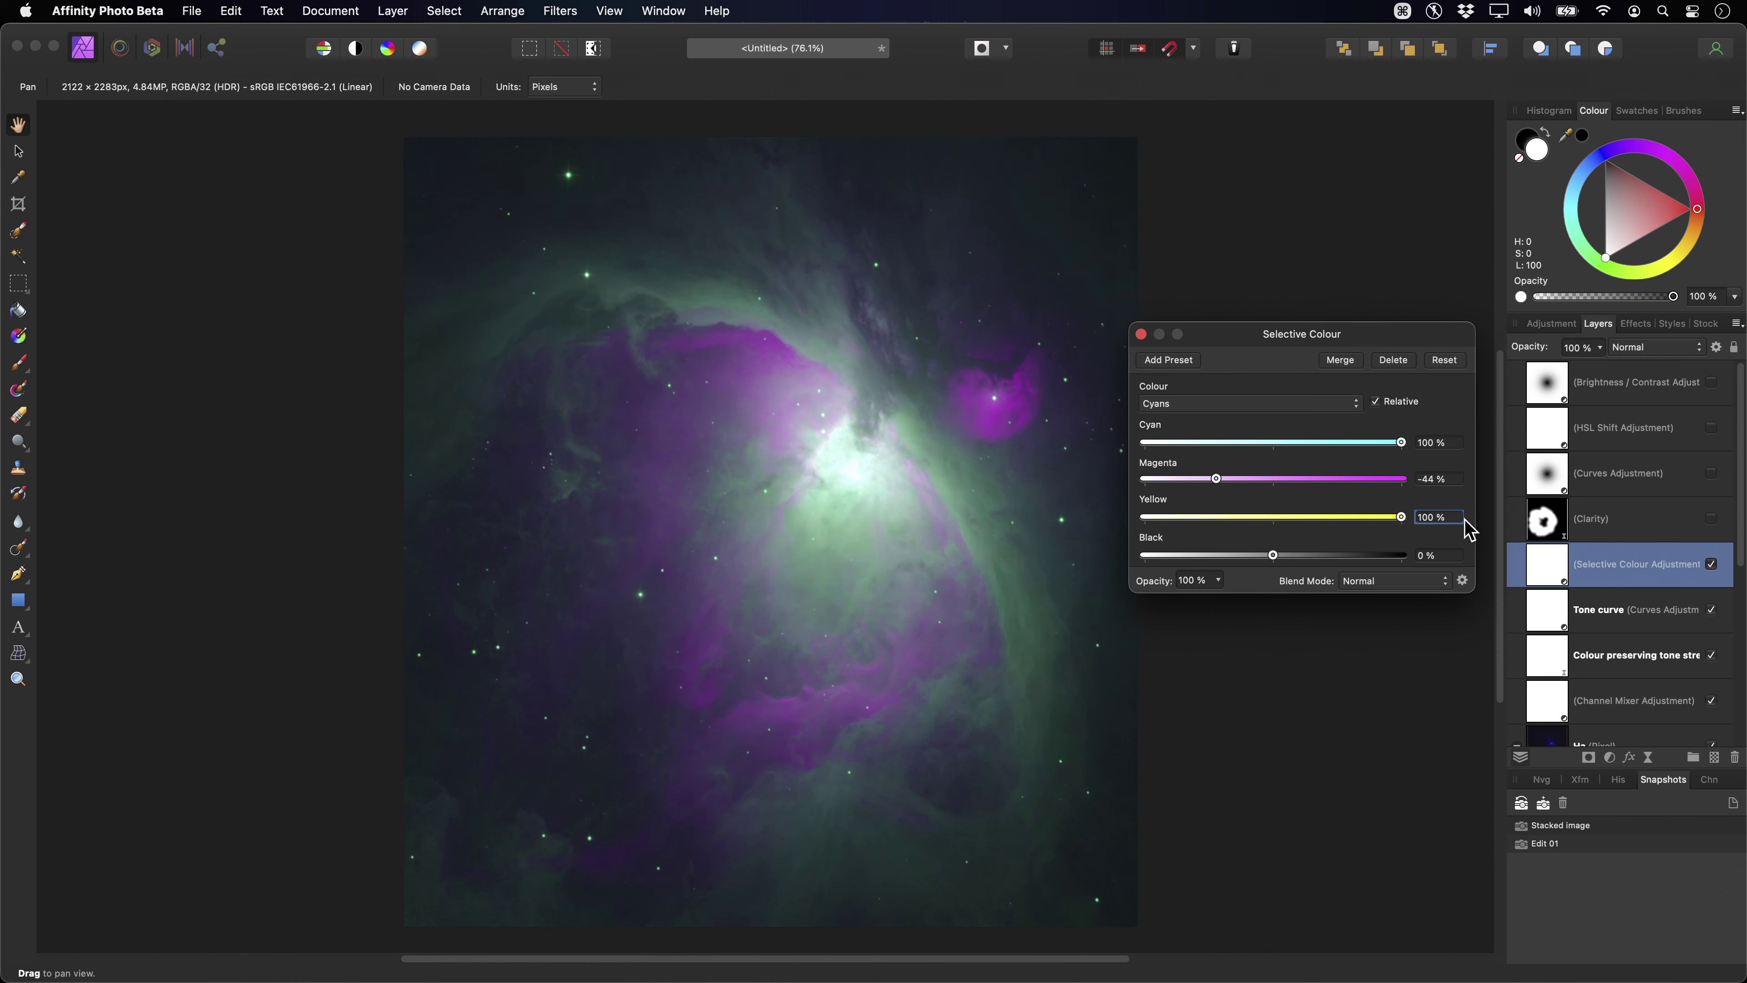
In Selective Colour, set yellow to about -89% for the Blues, and lower cyan and strongly raise yellow for the Magentas.
click(1185, 404)
click(1199, 426)
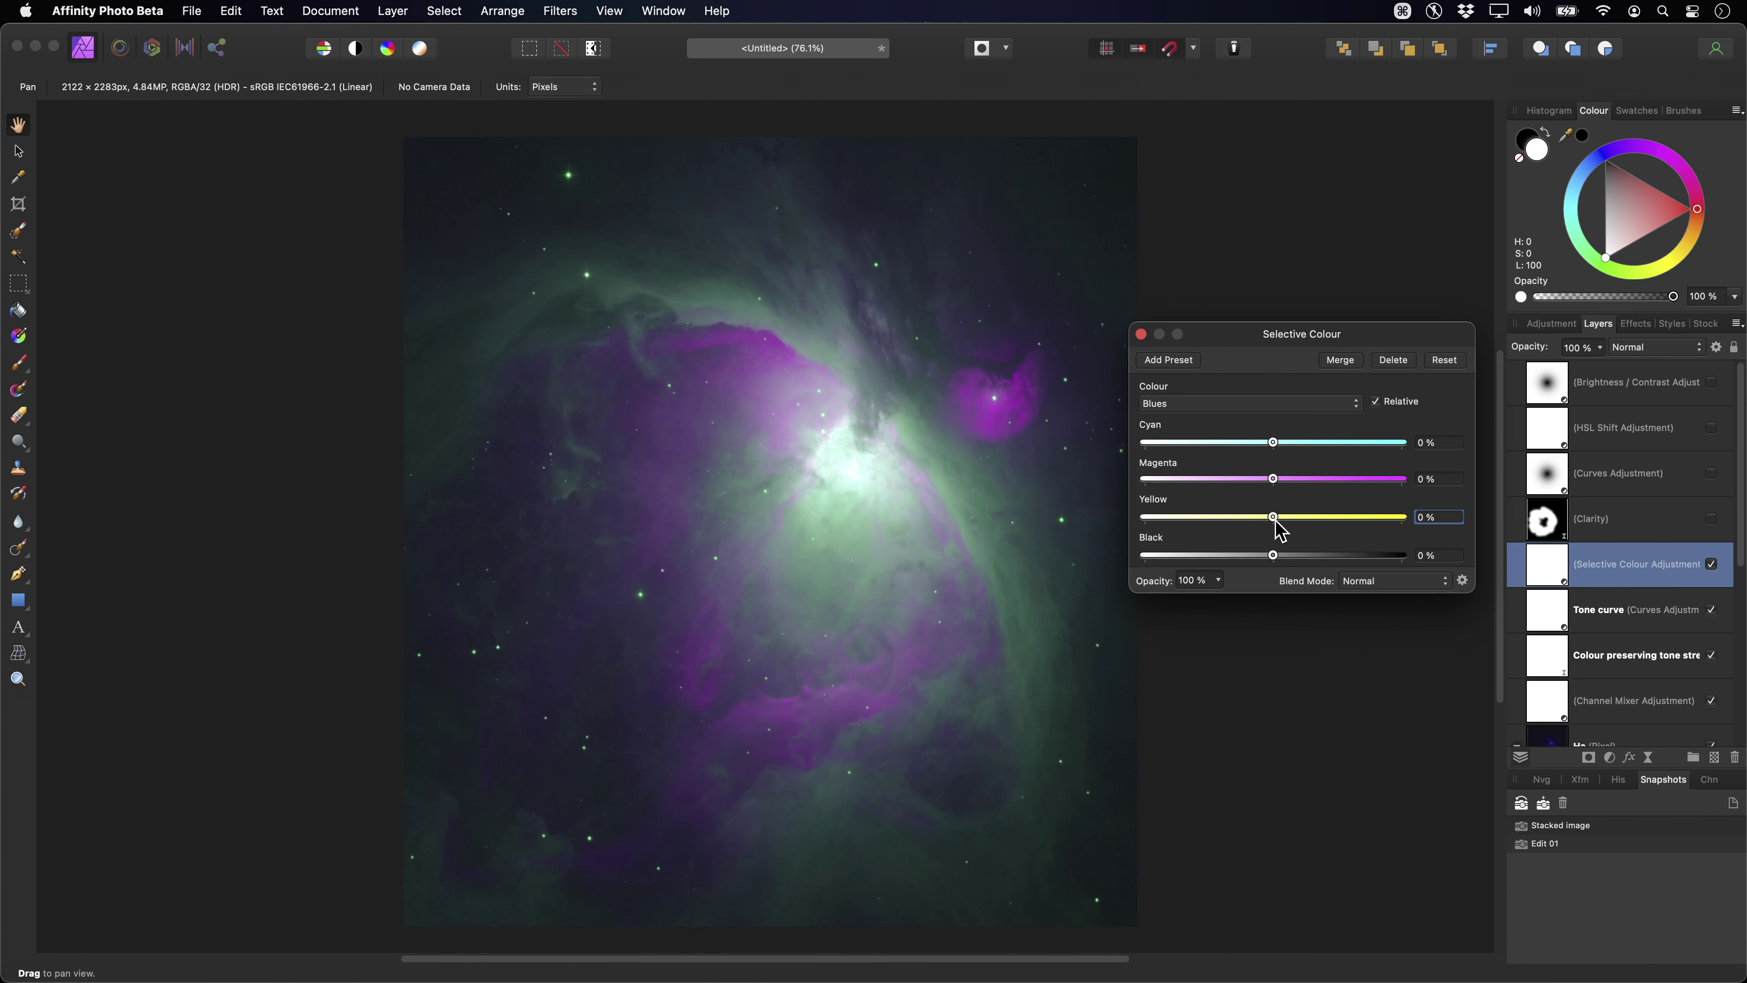
drag(1274, 520, 1158, 517)
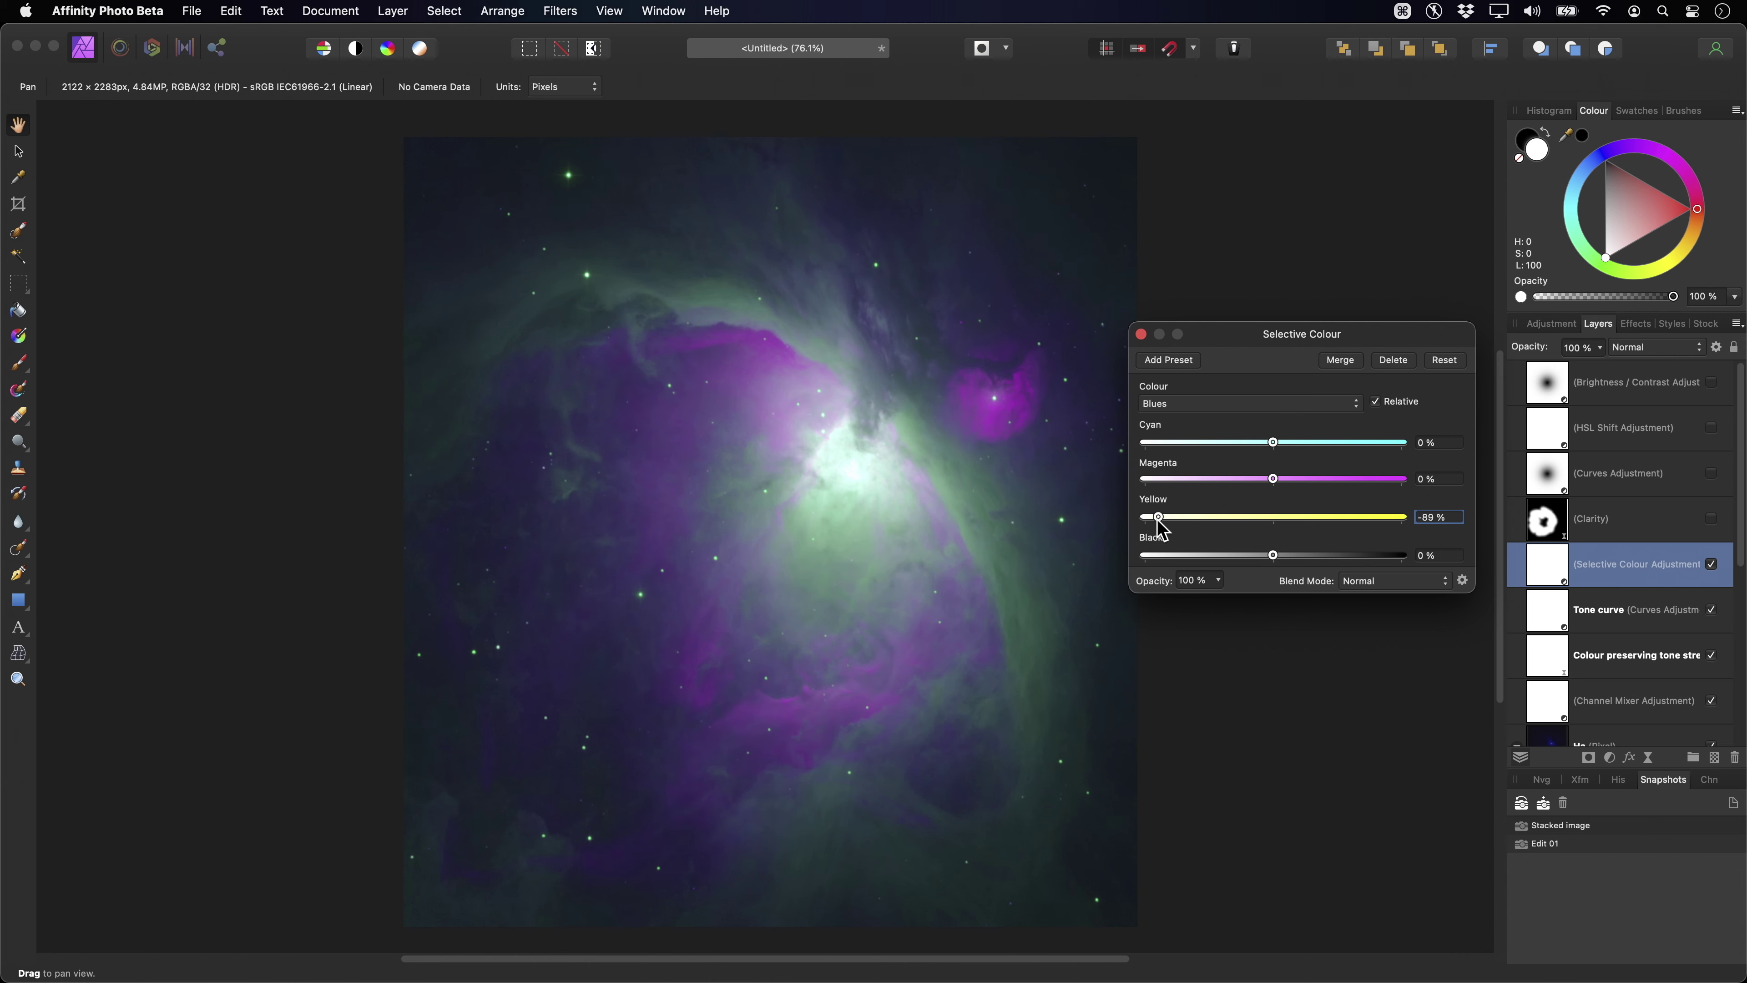
click(1210, 405)
click(1207, 422)
drag(1273, 444, 1198, 452)
drag(1273, 517, 1391, 524)
Show the masked Curves adjustment above Clarity and soften its curve, with the shadow point near 0.065, 0.064 and the next near 0.241, 0.285.
double_click(1619, 490)
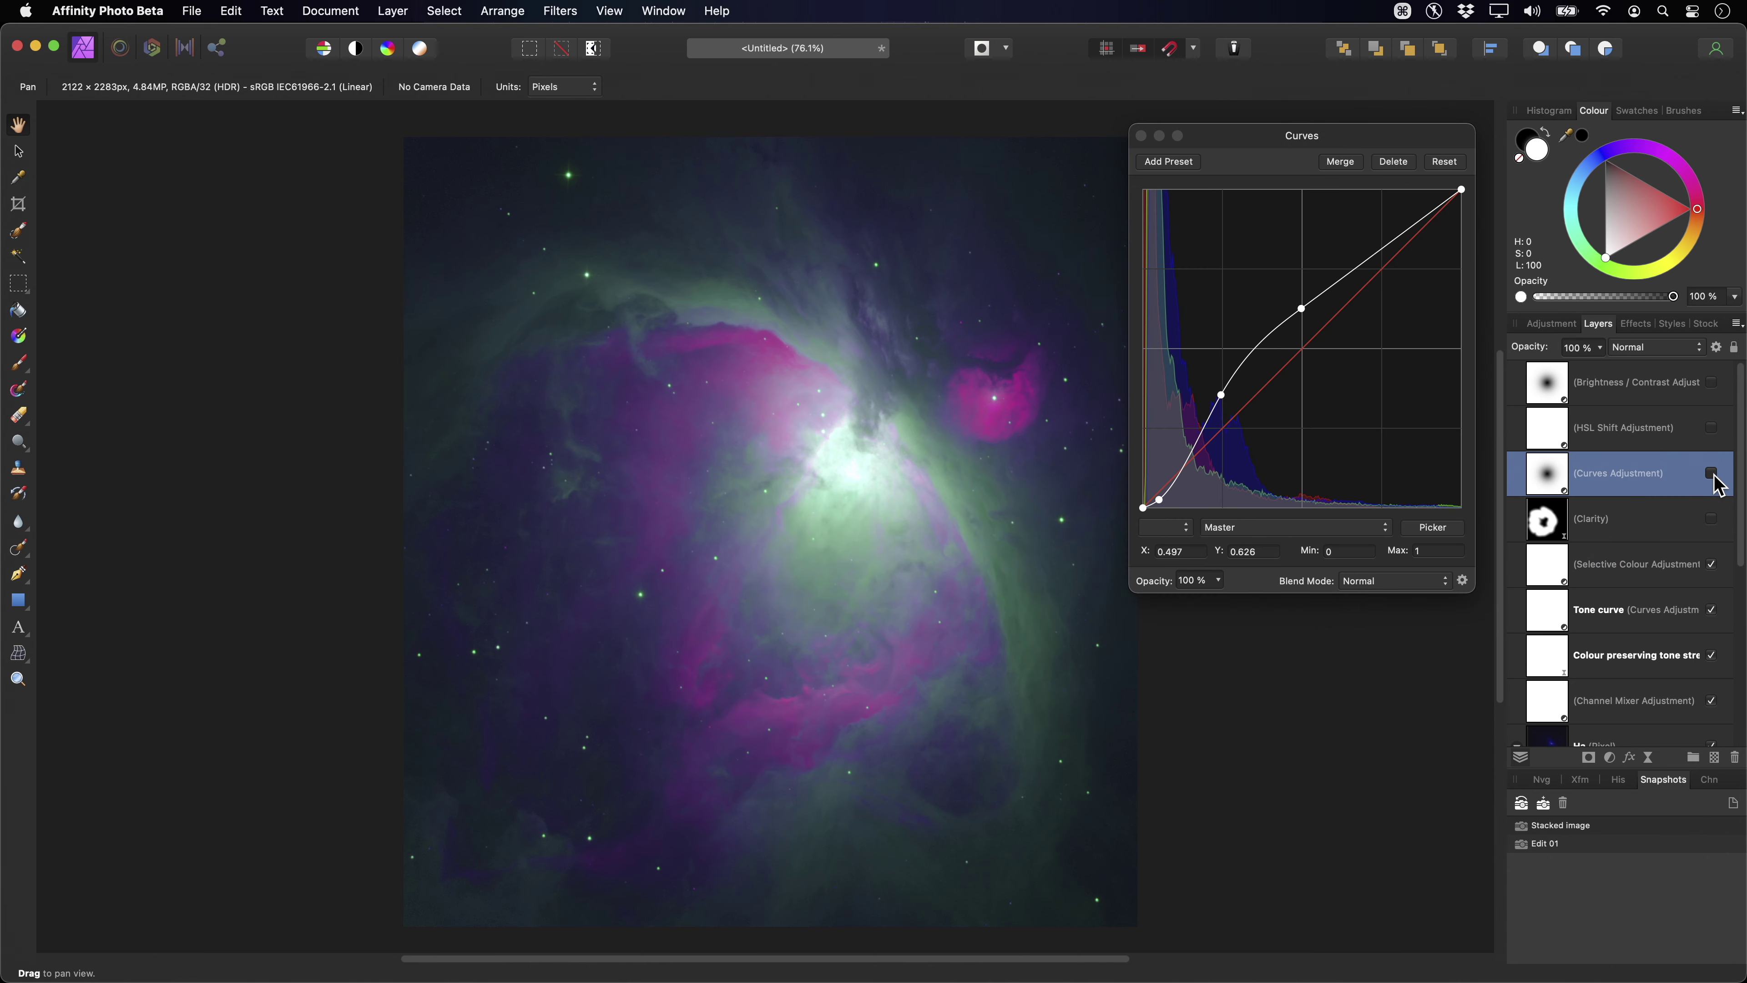
click(1711, 474)
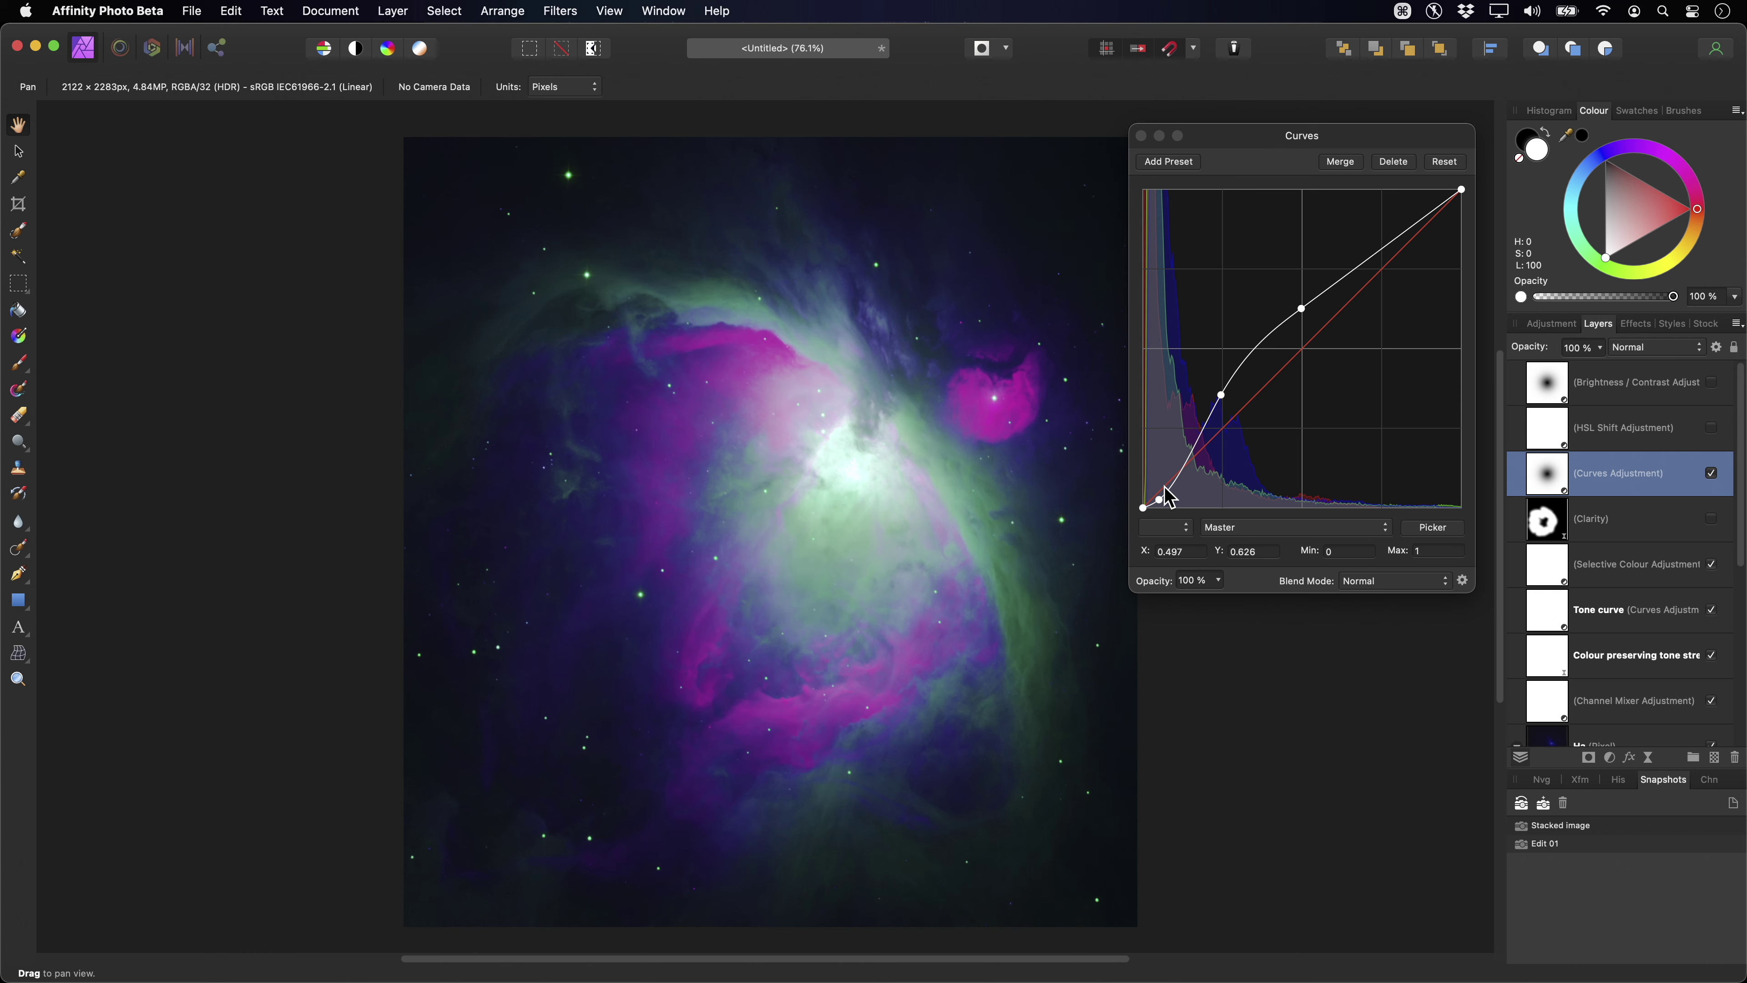
drag(1169, 497, 1166, 502)
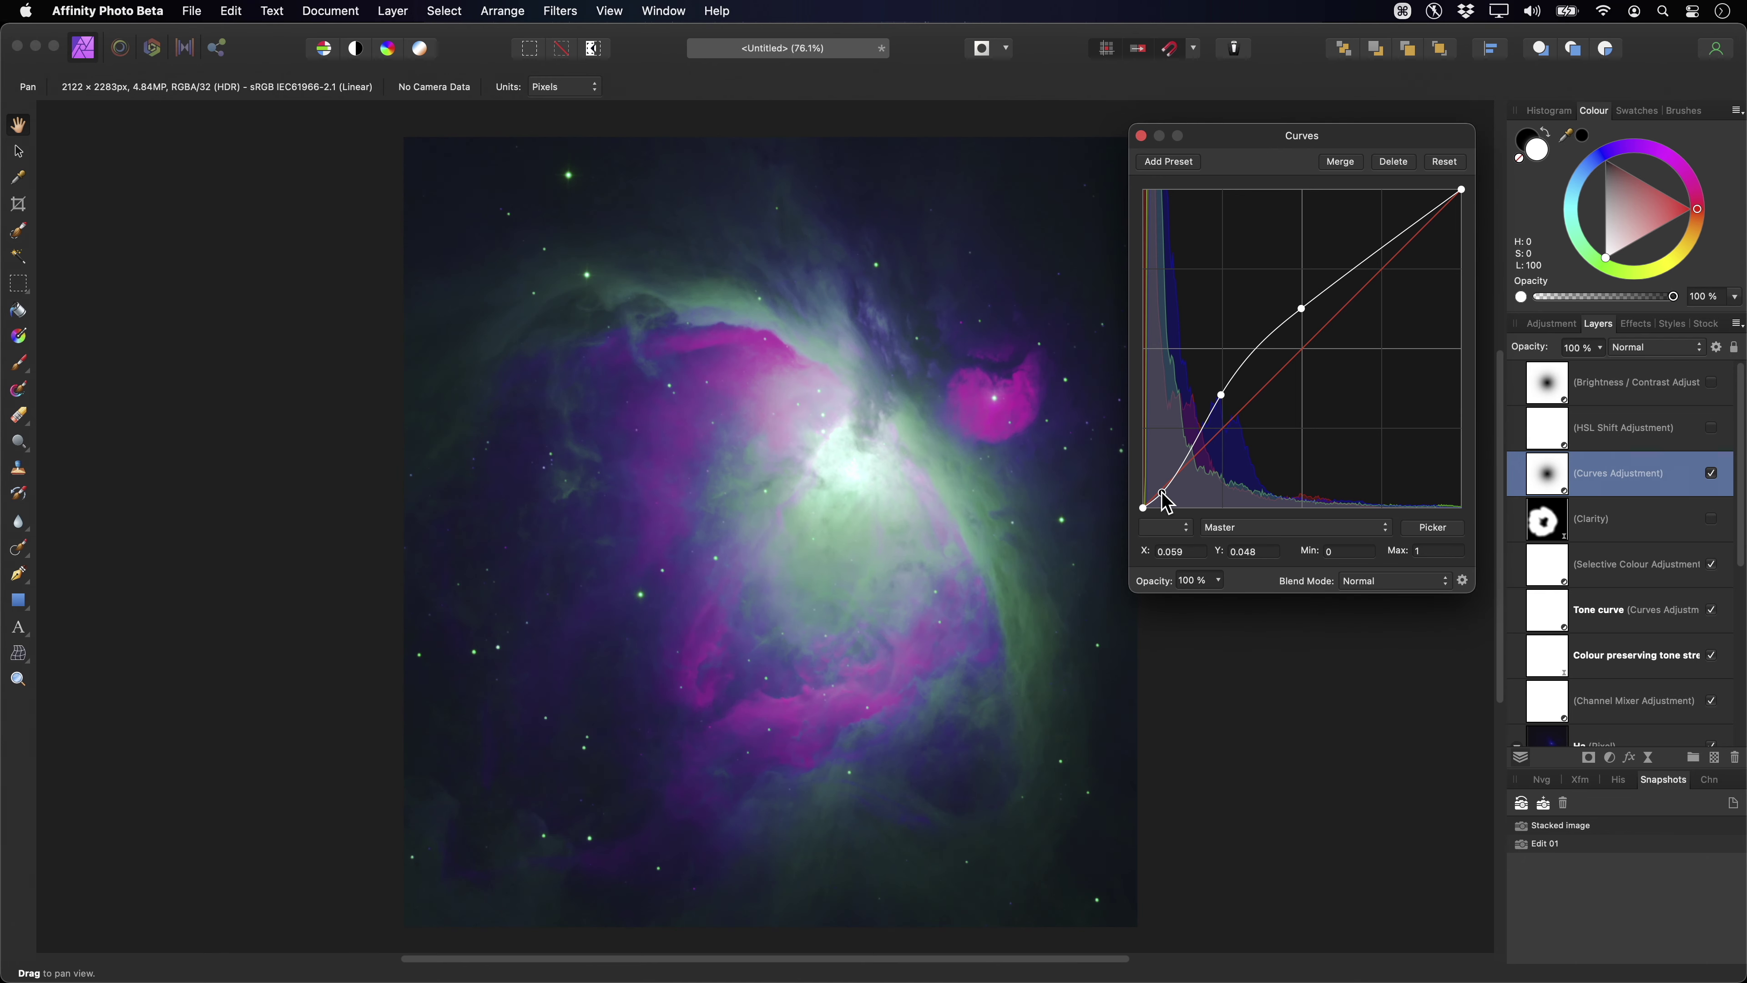
mouse_move(1221, 395)
mouse_down()
mouse_move(1206, 411)
mouse_move(1220, 417)
mouse_up()
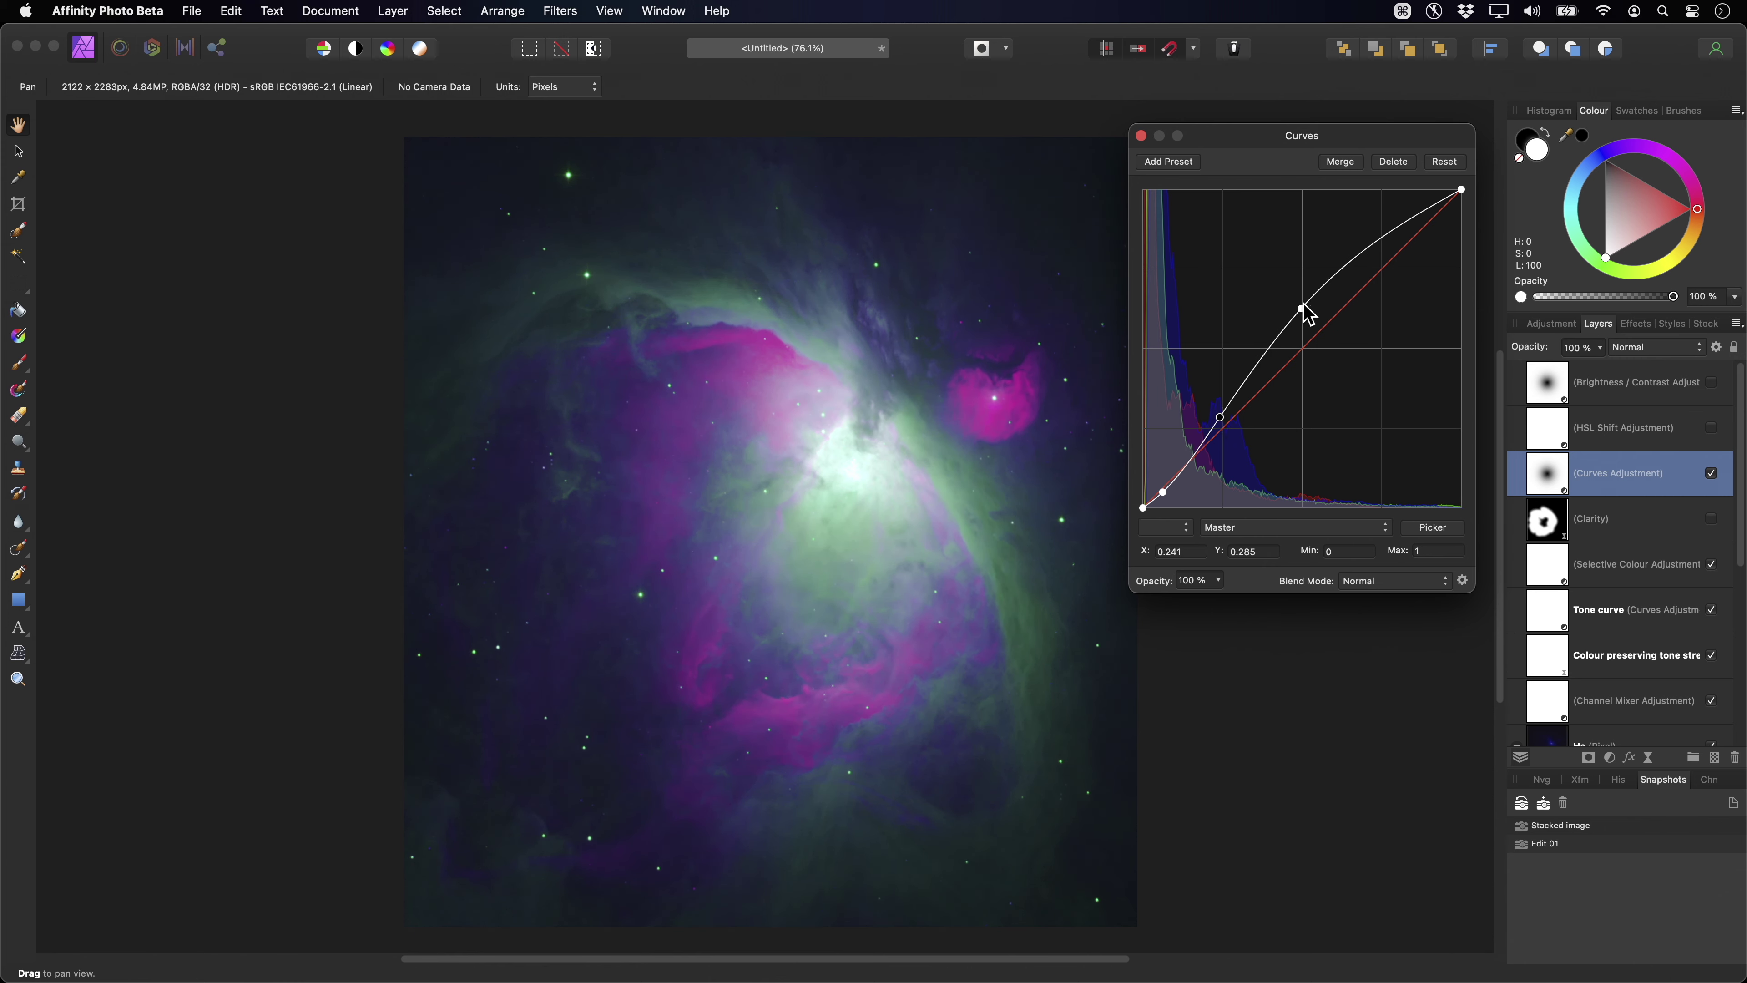
mouse_move(1305, 303)
mouse_down()
mouse_move(1309, 323)
mouse_move(1316, 296)
mouse_move(1305, 306)
mouse_up()
drag(1163, 493, 1165, 489)
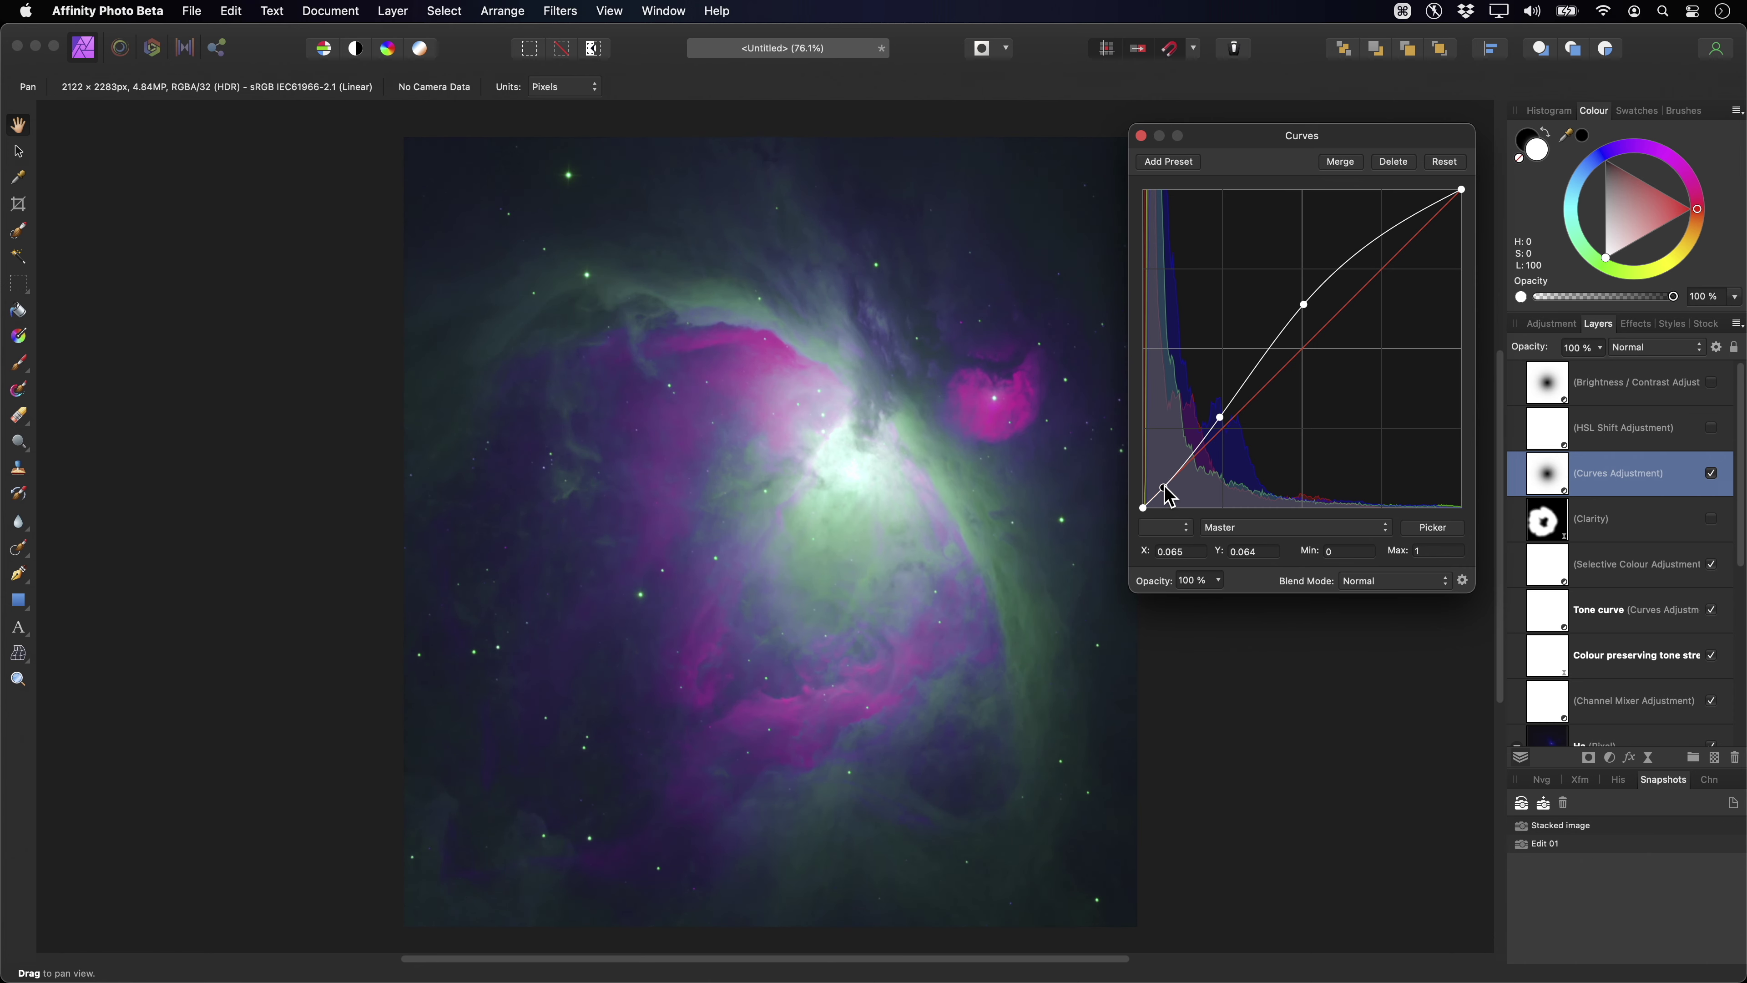
Show and reset the HSL adjustment, and slightly adjust the magentas' saturation and the blues' luminosity.
click(1638, 448)
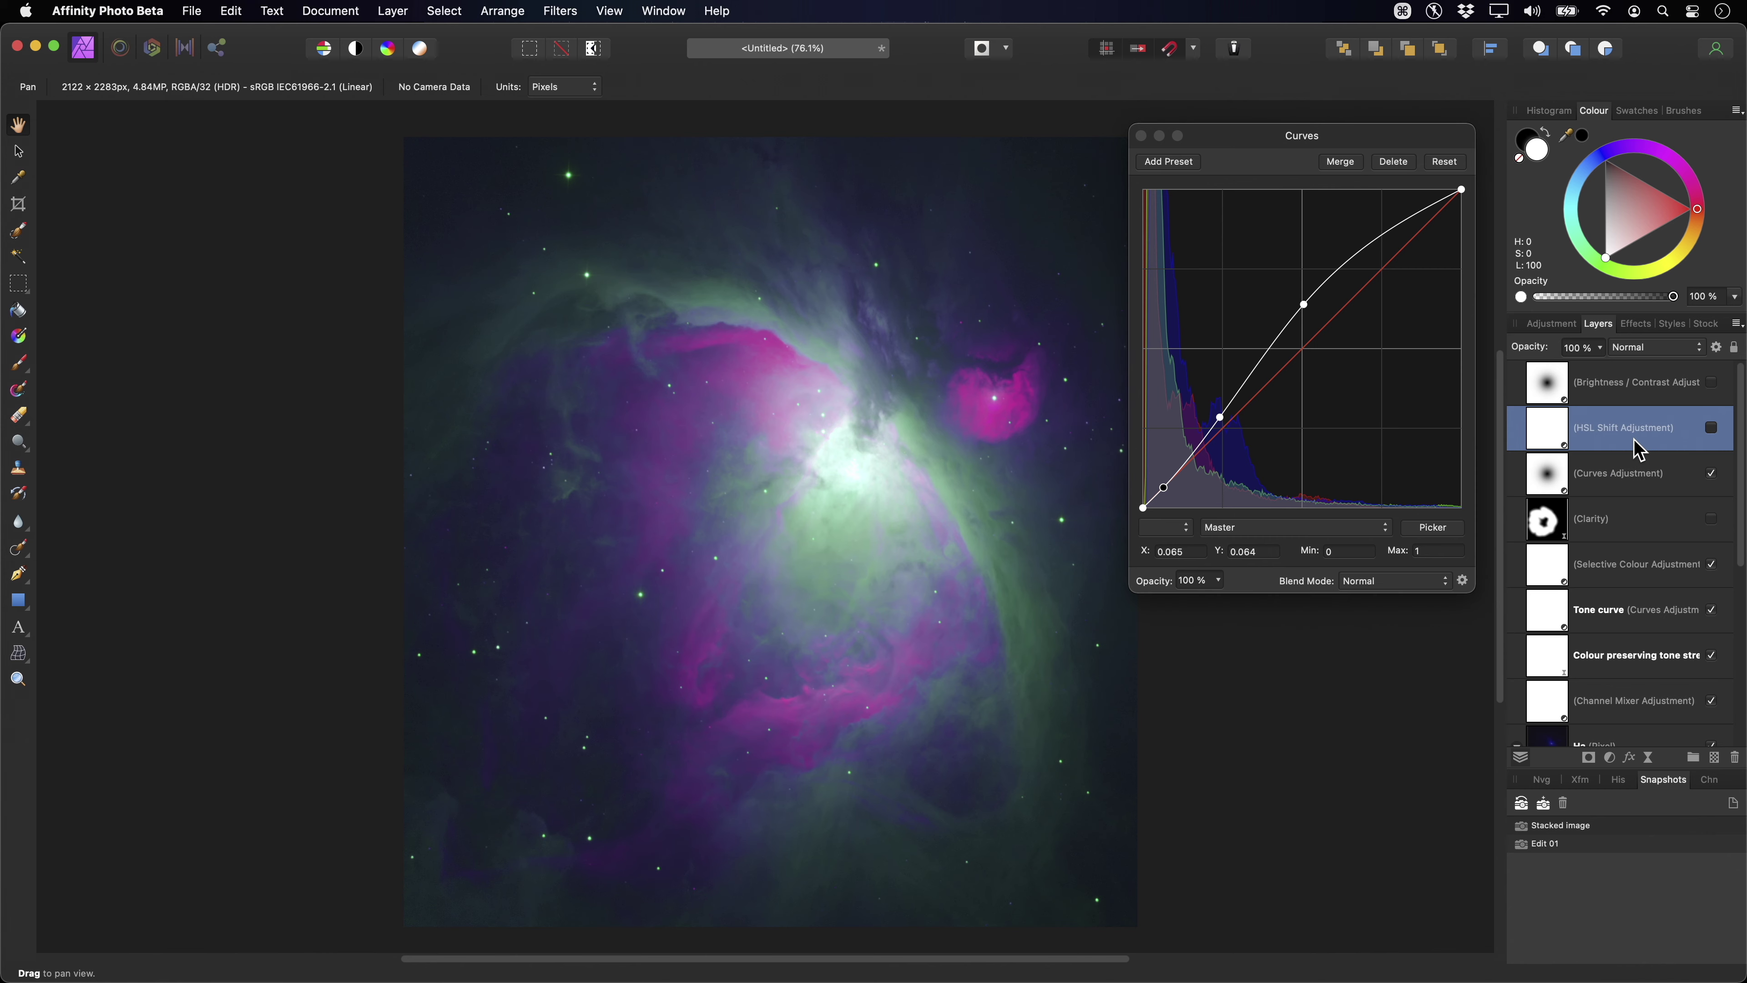
click(1713, 429)
click(1461, 205)
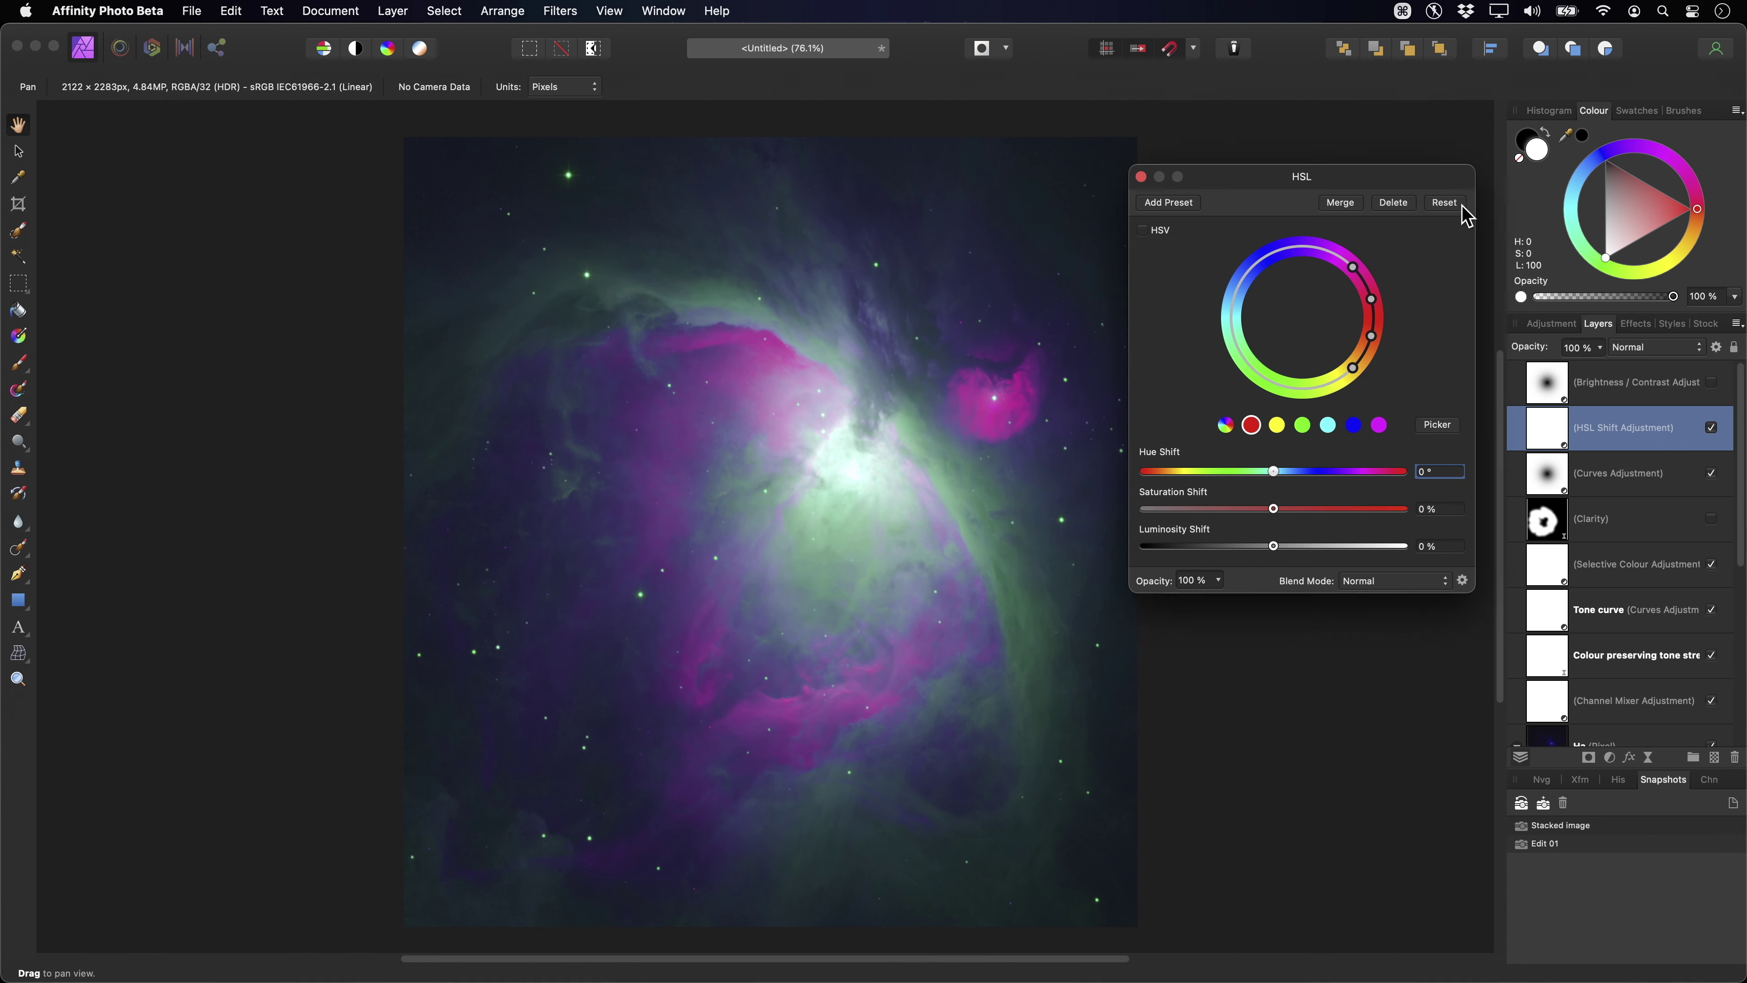
click(1380, 424)
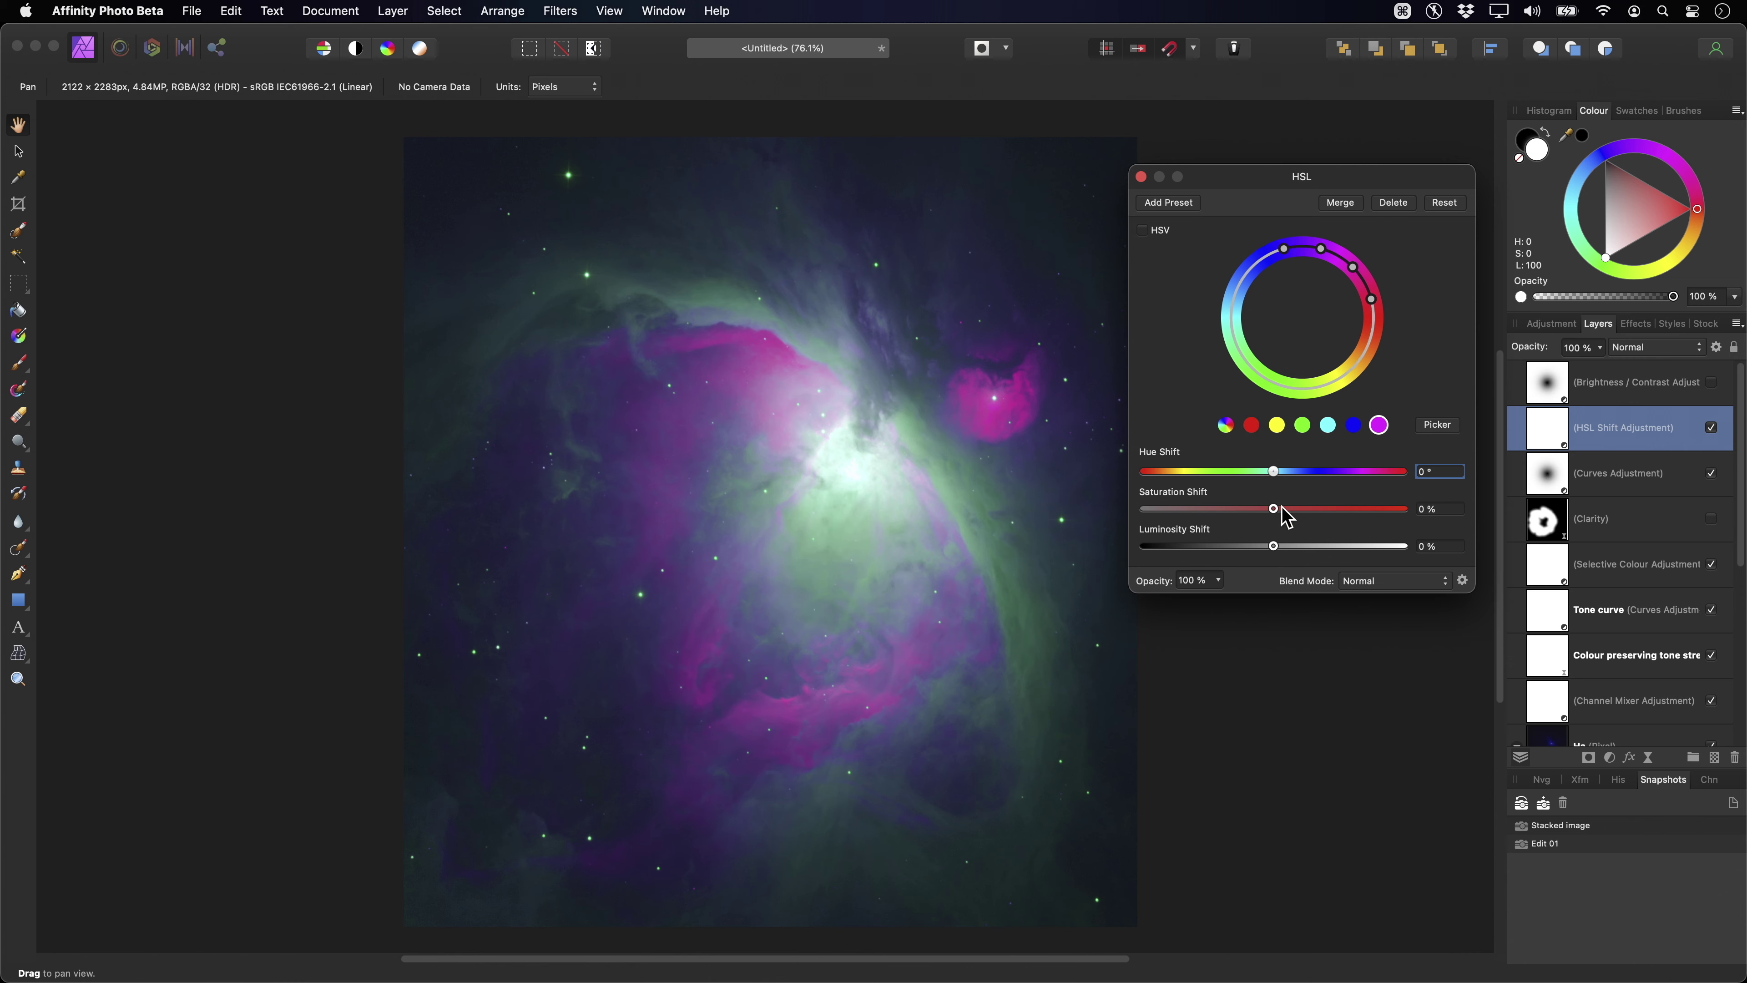
mouse_move(1286, 517)
mouse_down()
mouse_move(1256, 518)
mouse_move(1271, 522)
mouse_up()
click(1354, 426)
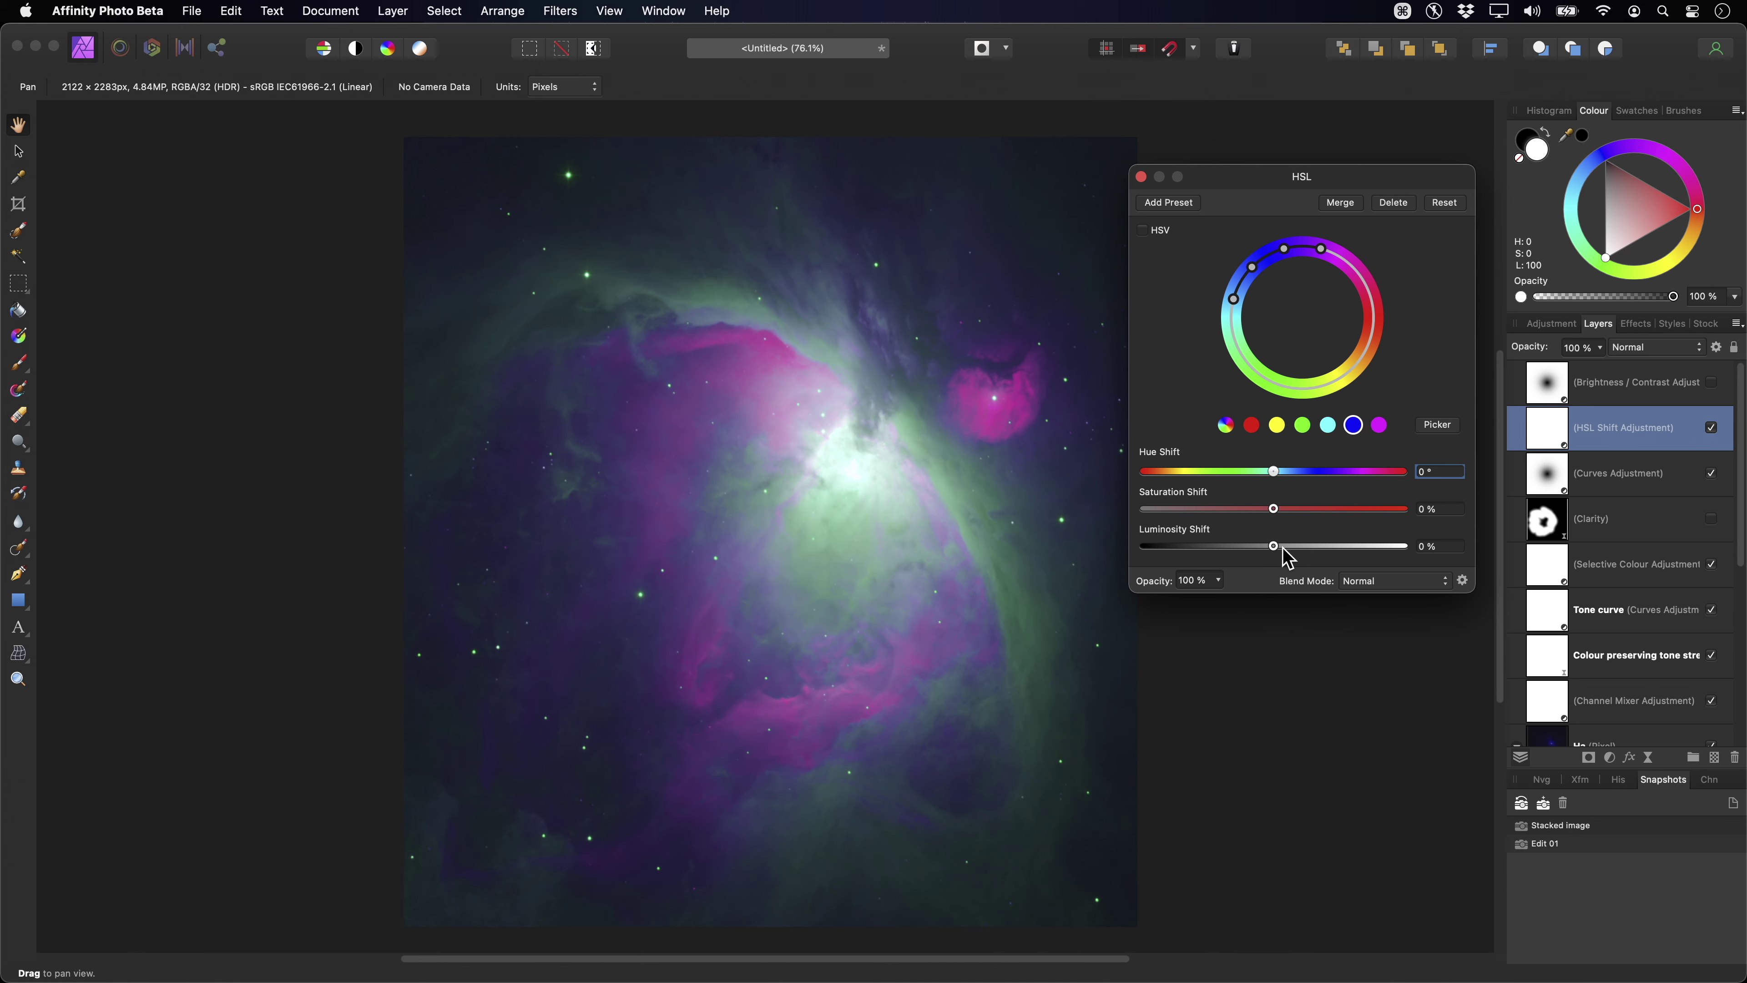
drag(1283, 547, 1287, 548)
click(1142, 177)
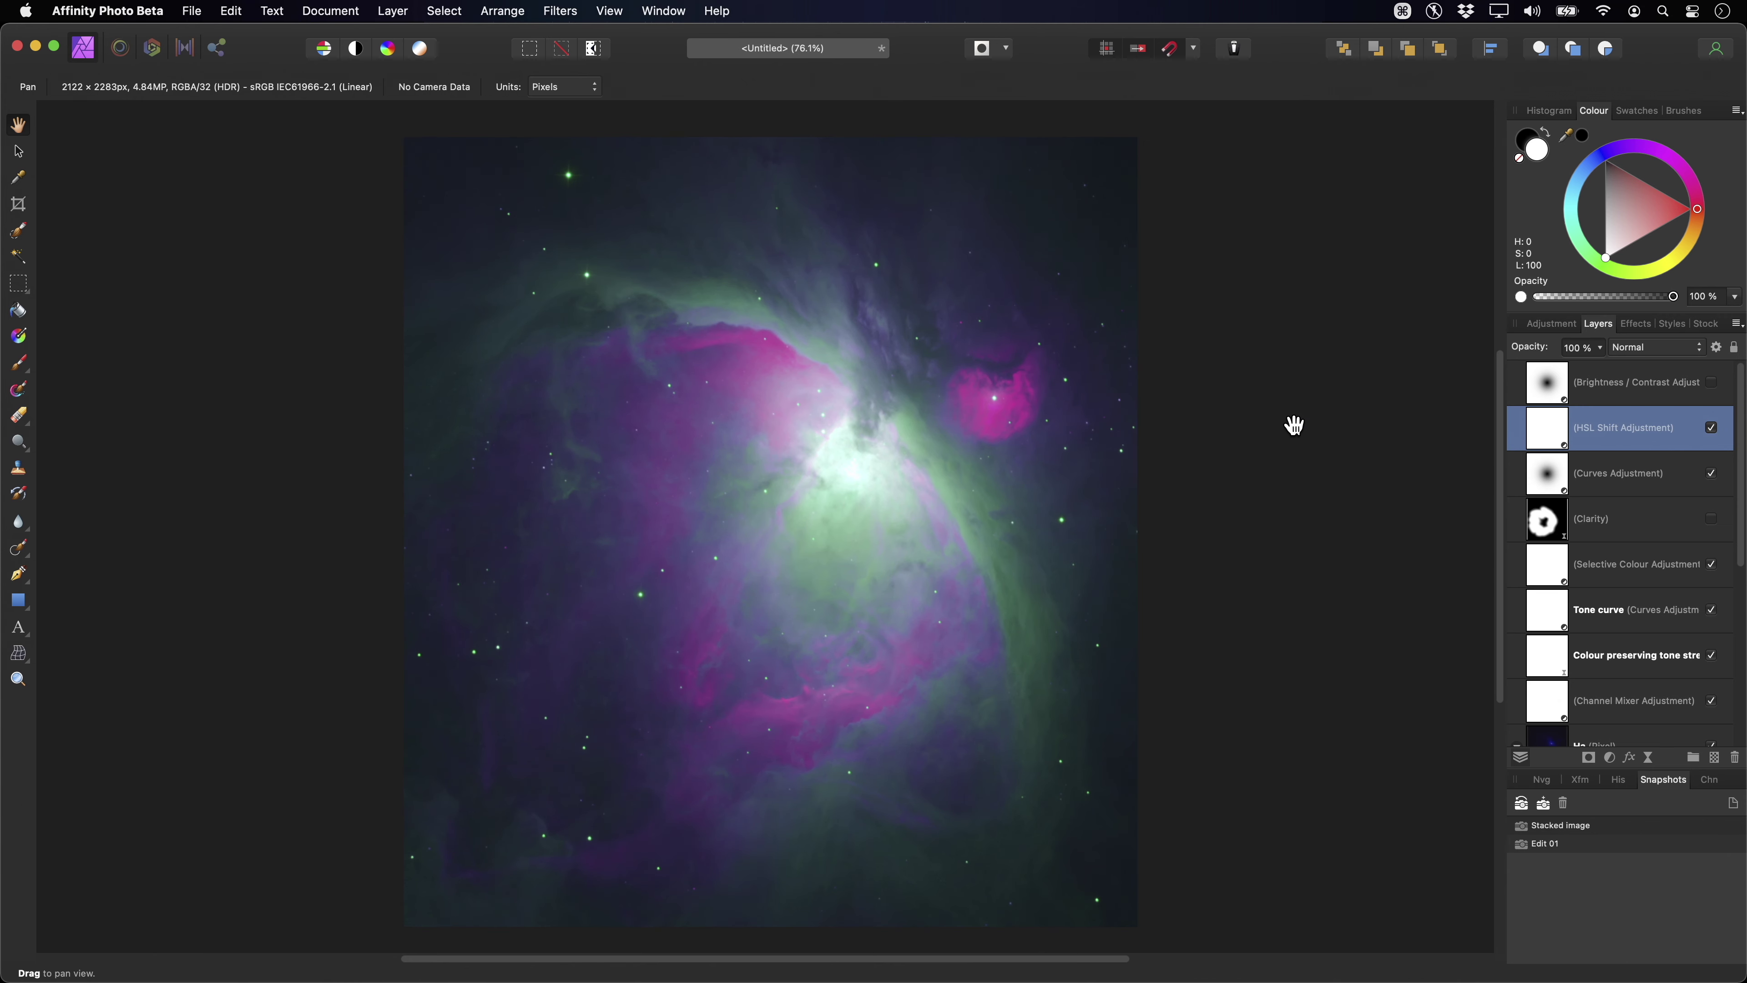
Show the Clarity filter layer and the Brightness / Contrast adjustment again.
click(1598, 526)
click(1711, 518)
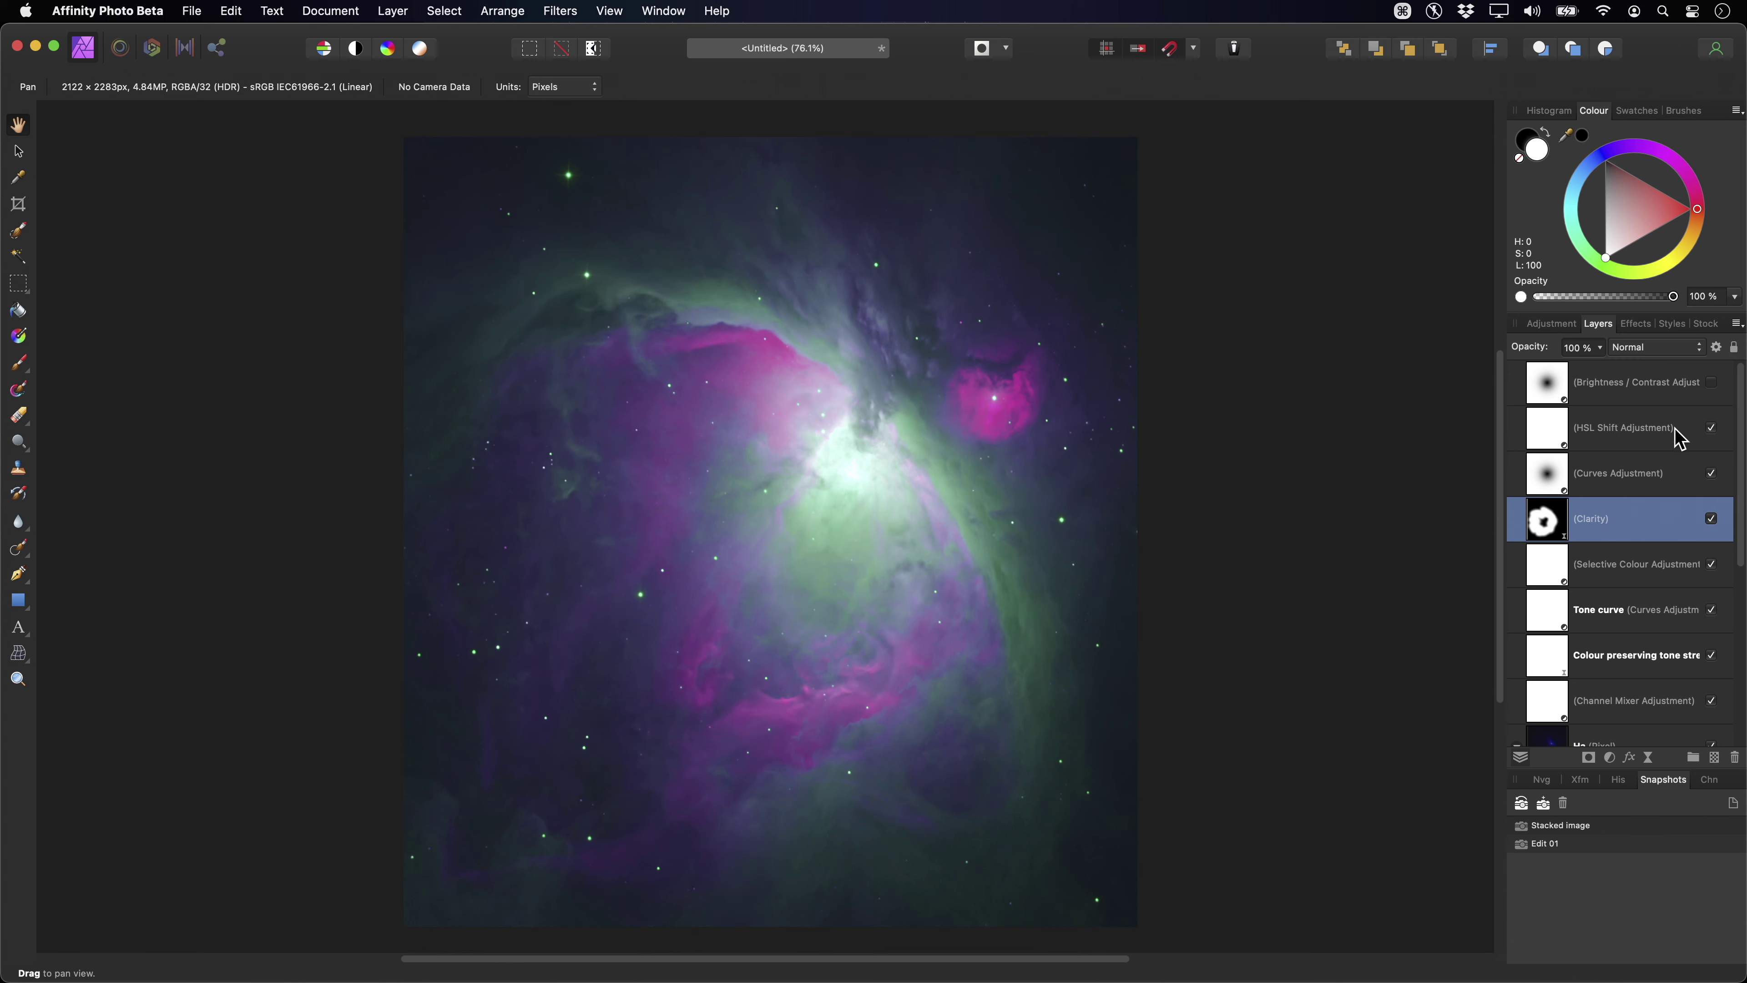
click(1670, 399)
click(1711, 381)
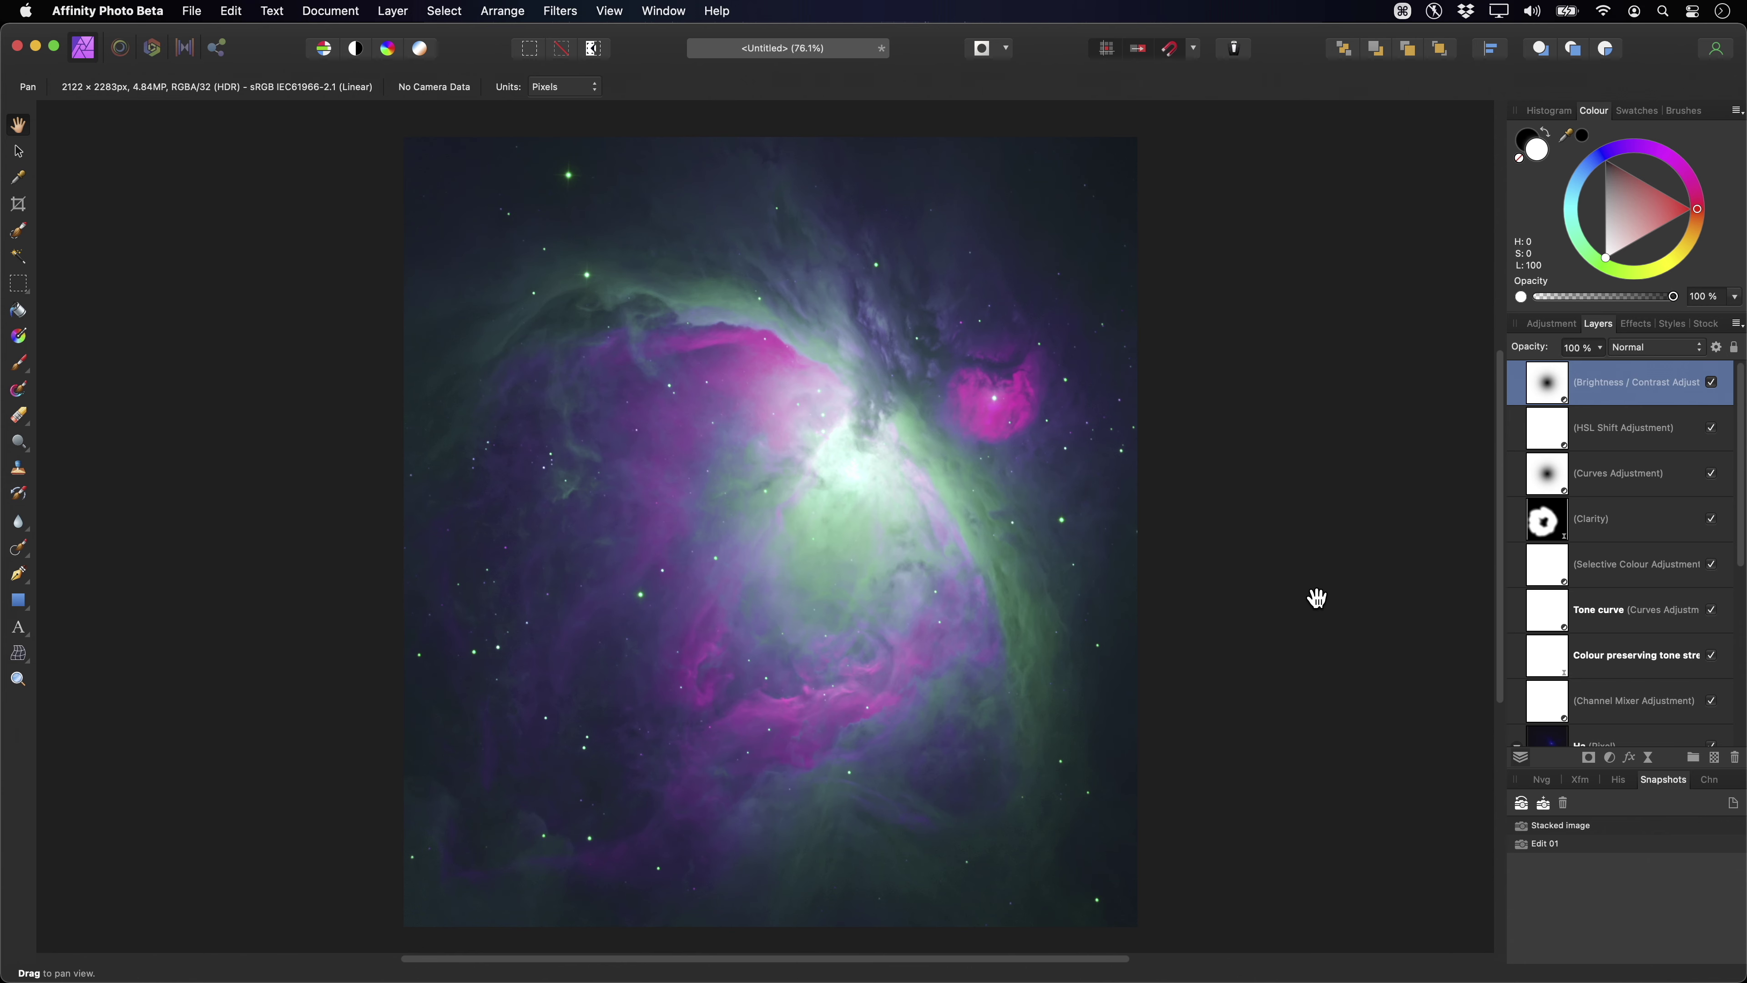
Add a White Balance adjustment above the other layers, with white balance at 21% and tint at 13%.
click(383, 10)
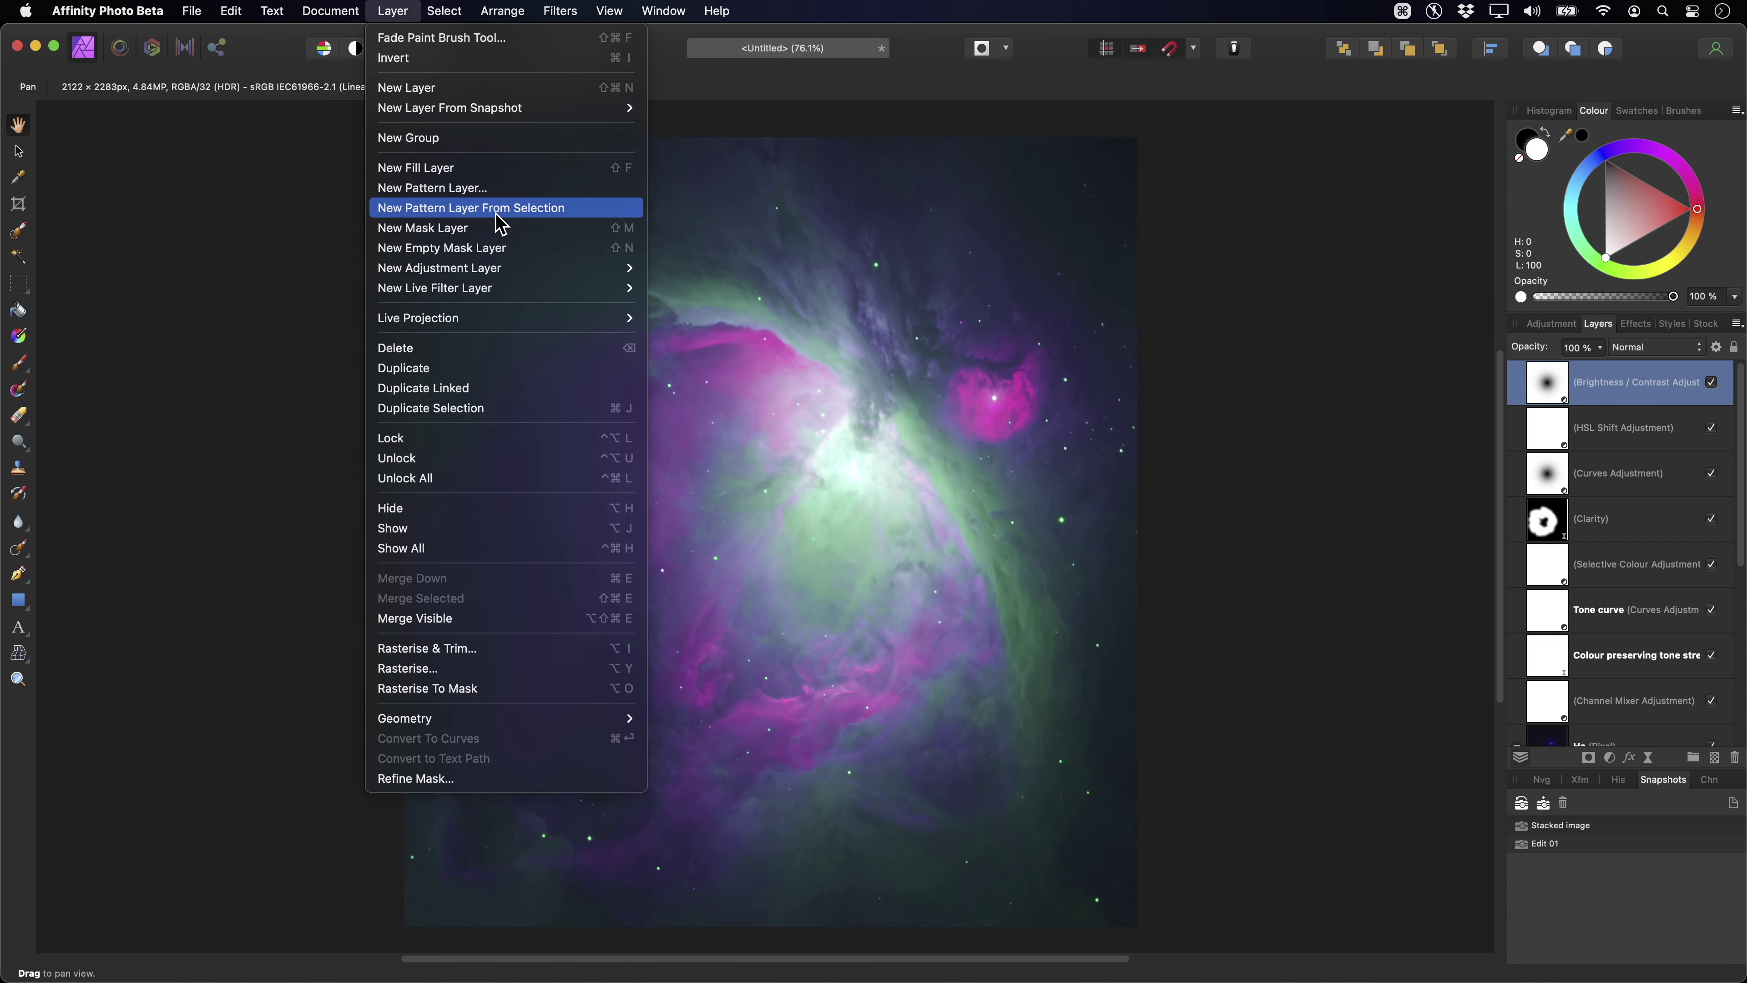
mouse_move(511, 269)
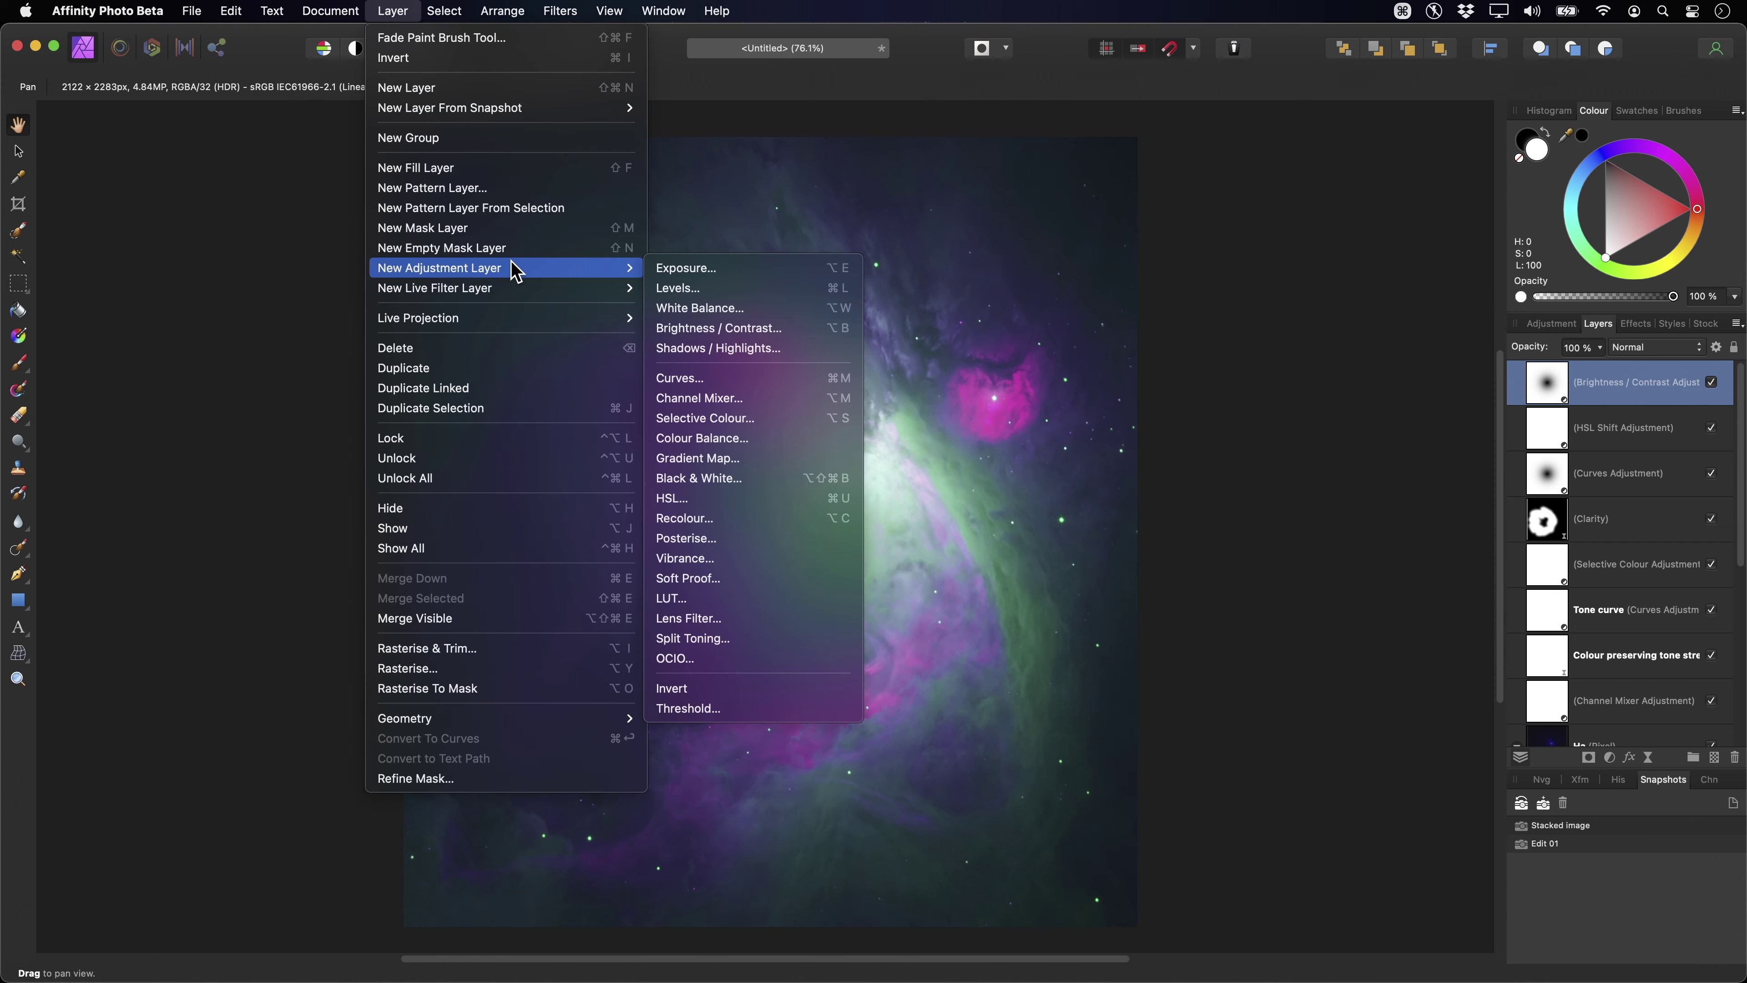
click(770, 315)
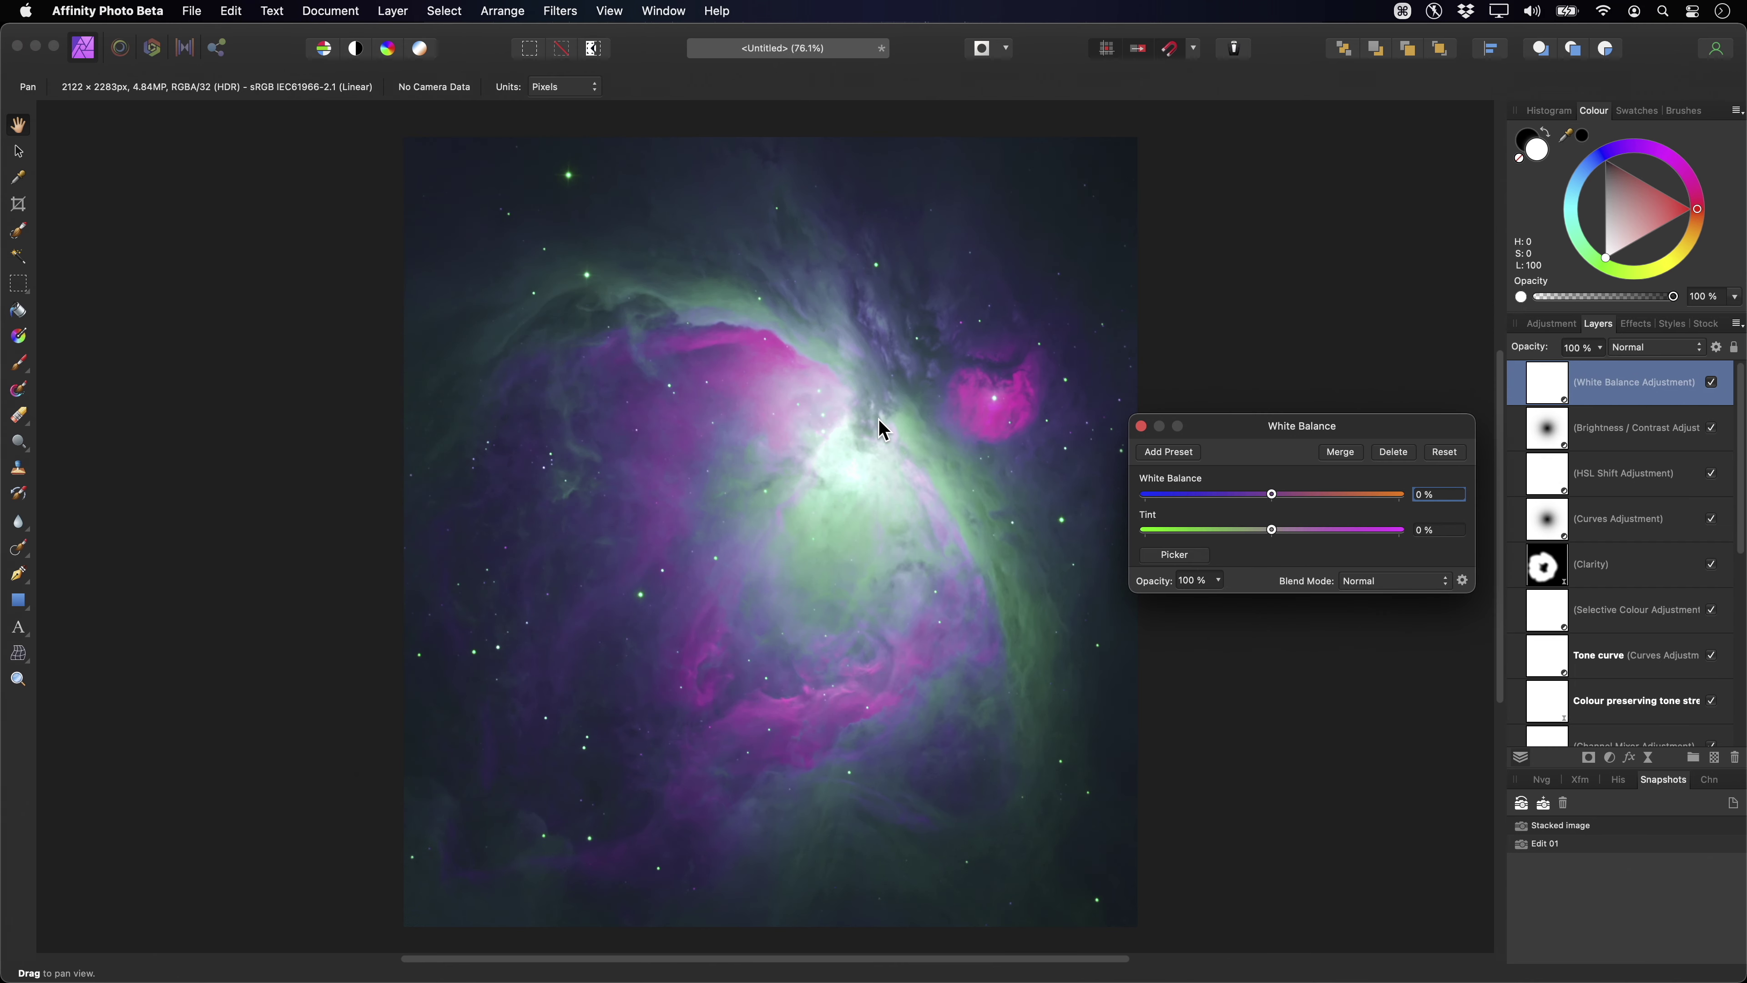
mouse_move(1271, 495)
mouse_down()
mouse_move(1307, 495)
mouse_move(1272, 530)
mouse_move(1299, 500)
mouse_up()
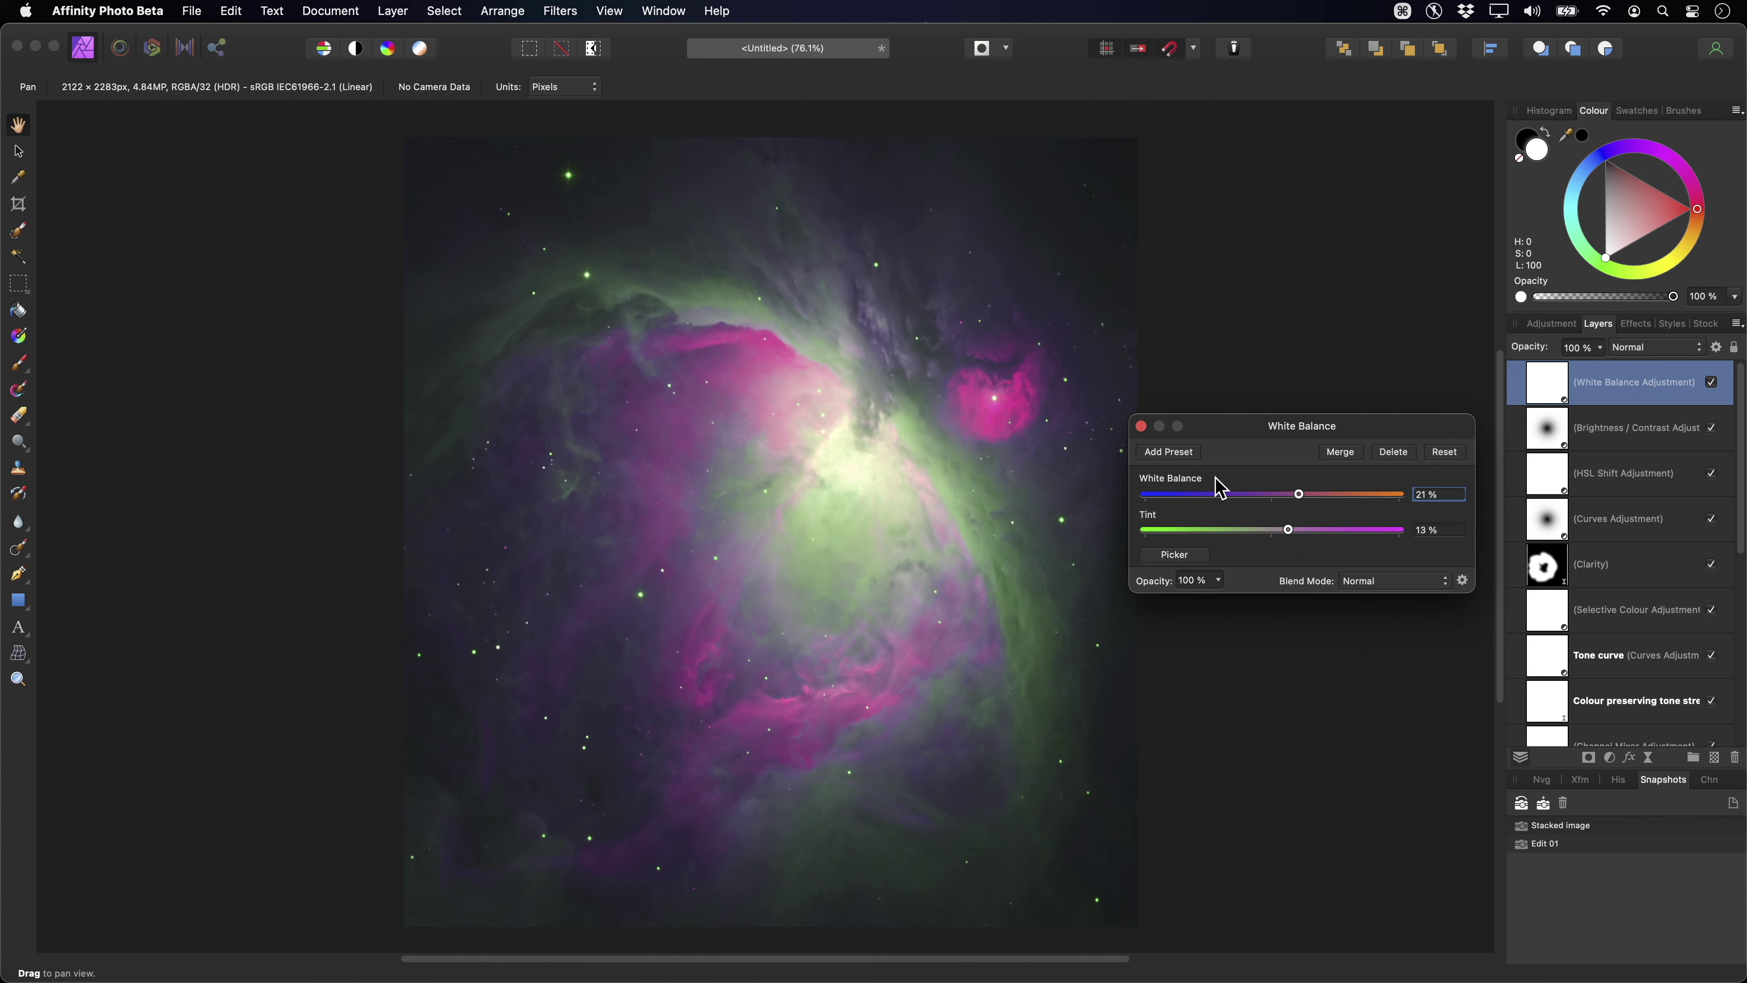
click(1141, 427)
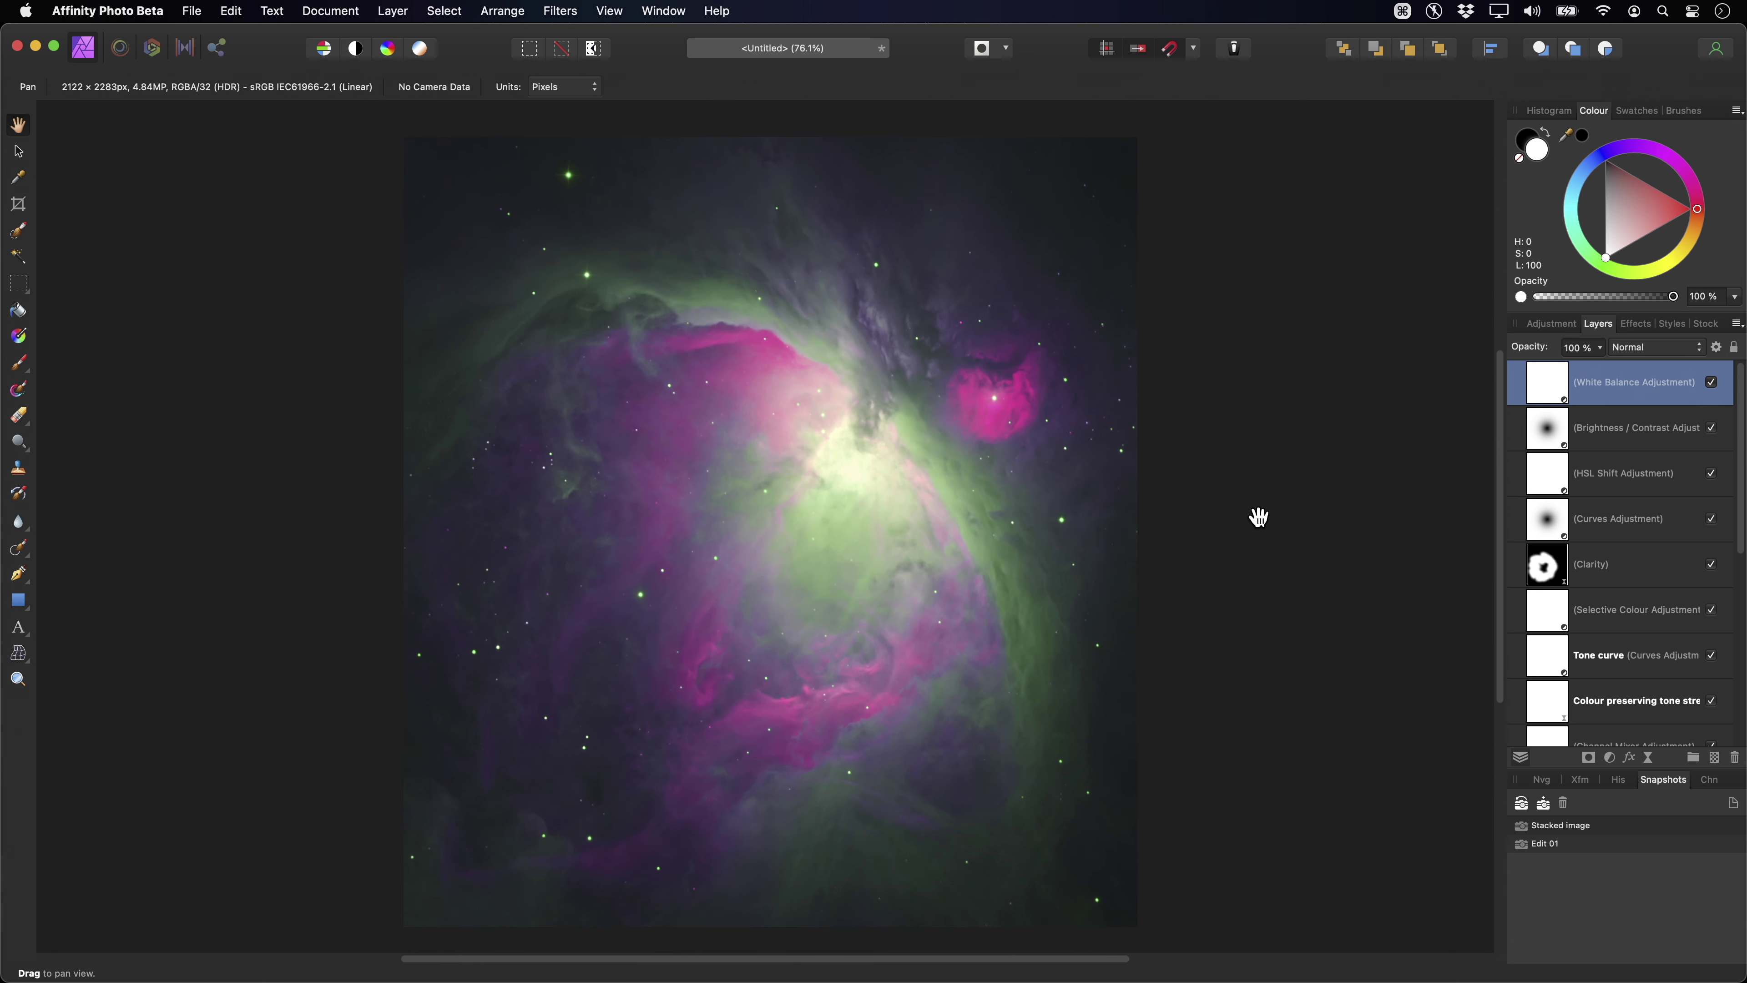
Save the current state of the document as a snapshot named Edit 02.
click(1544, 805)
text(E)
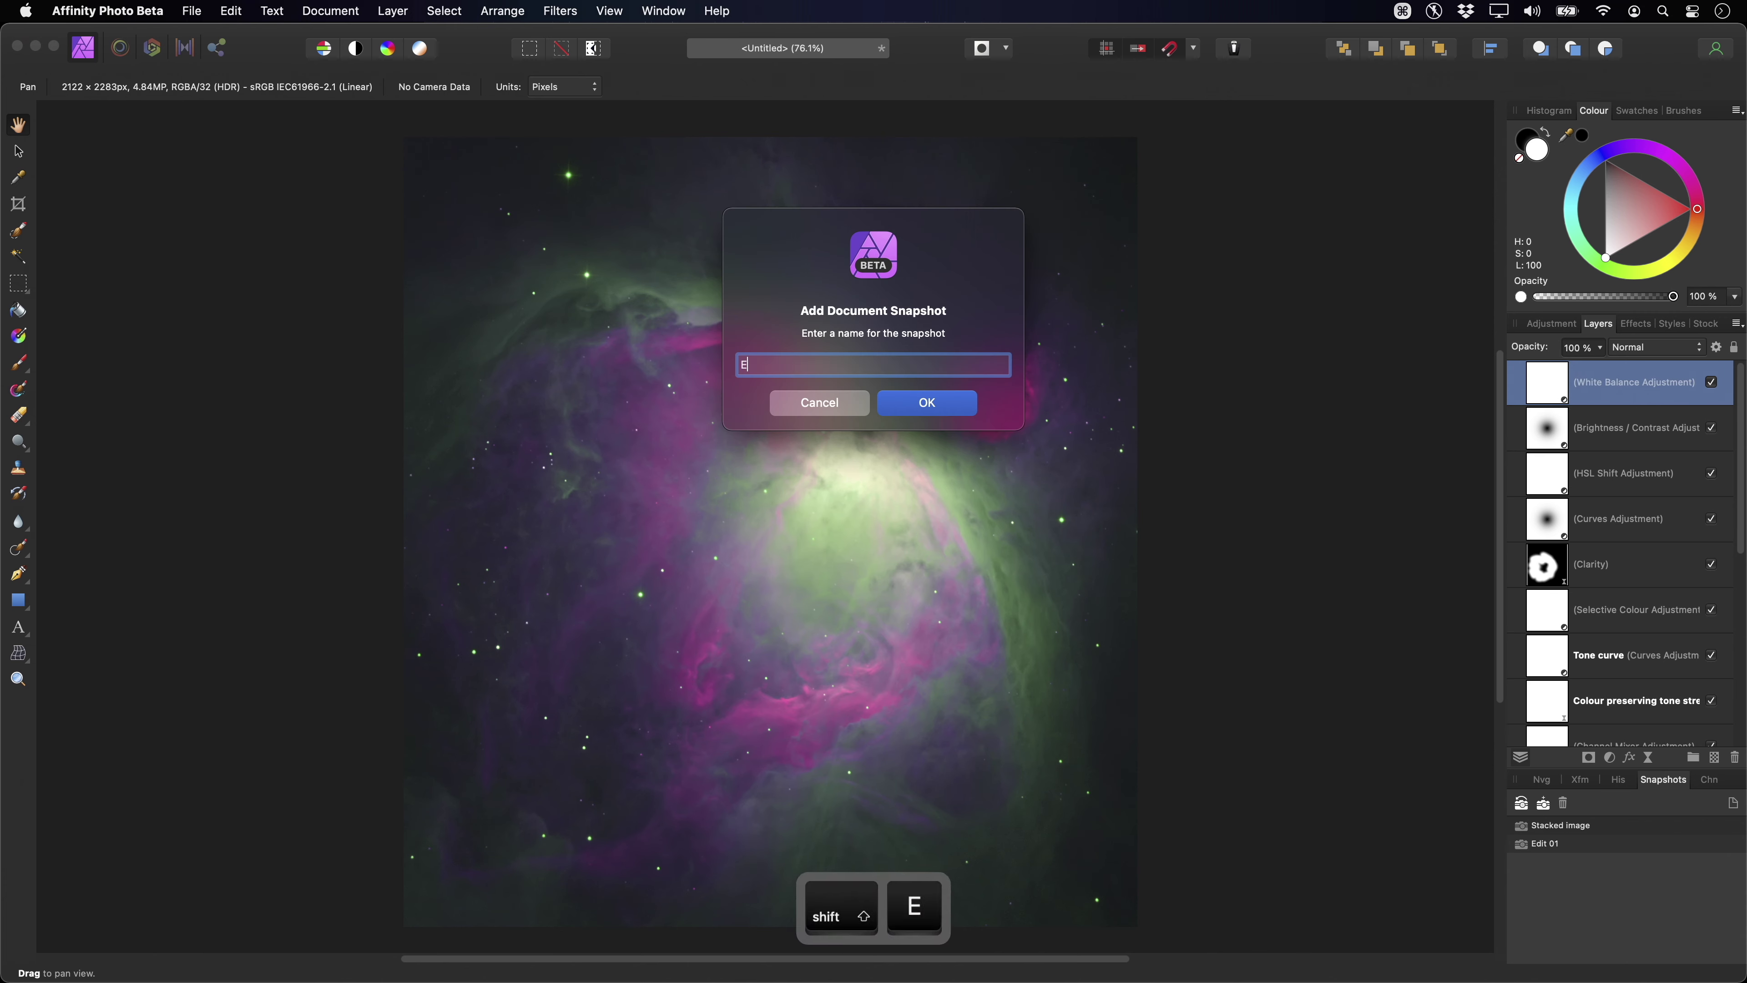
text(dit 02)
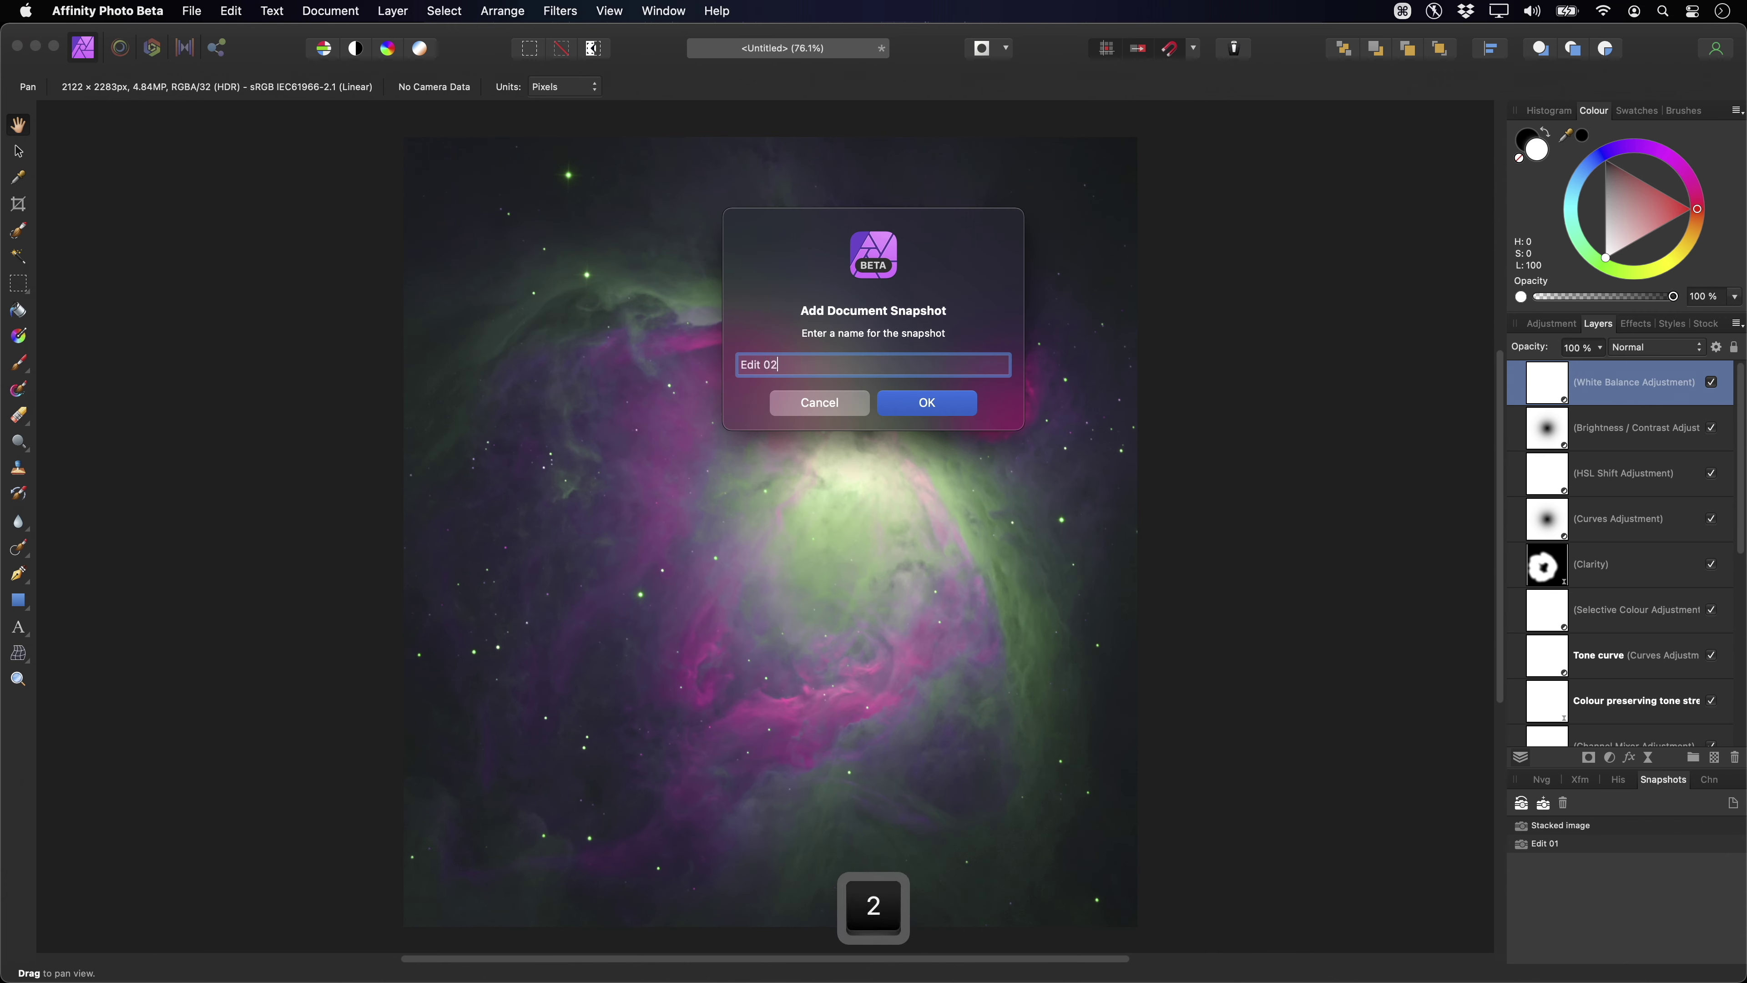
click(956, 407)
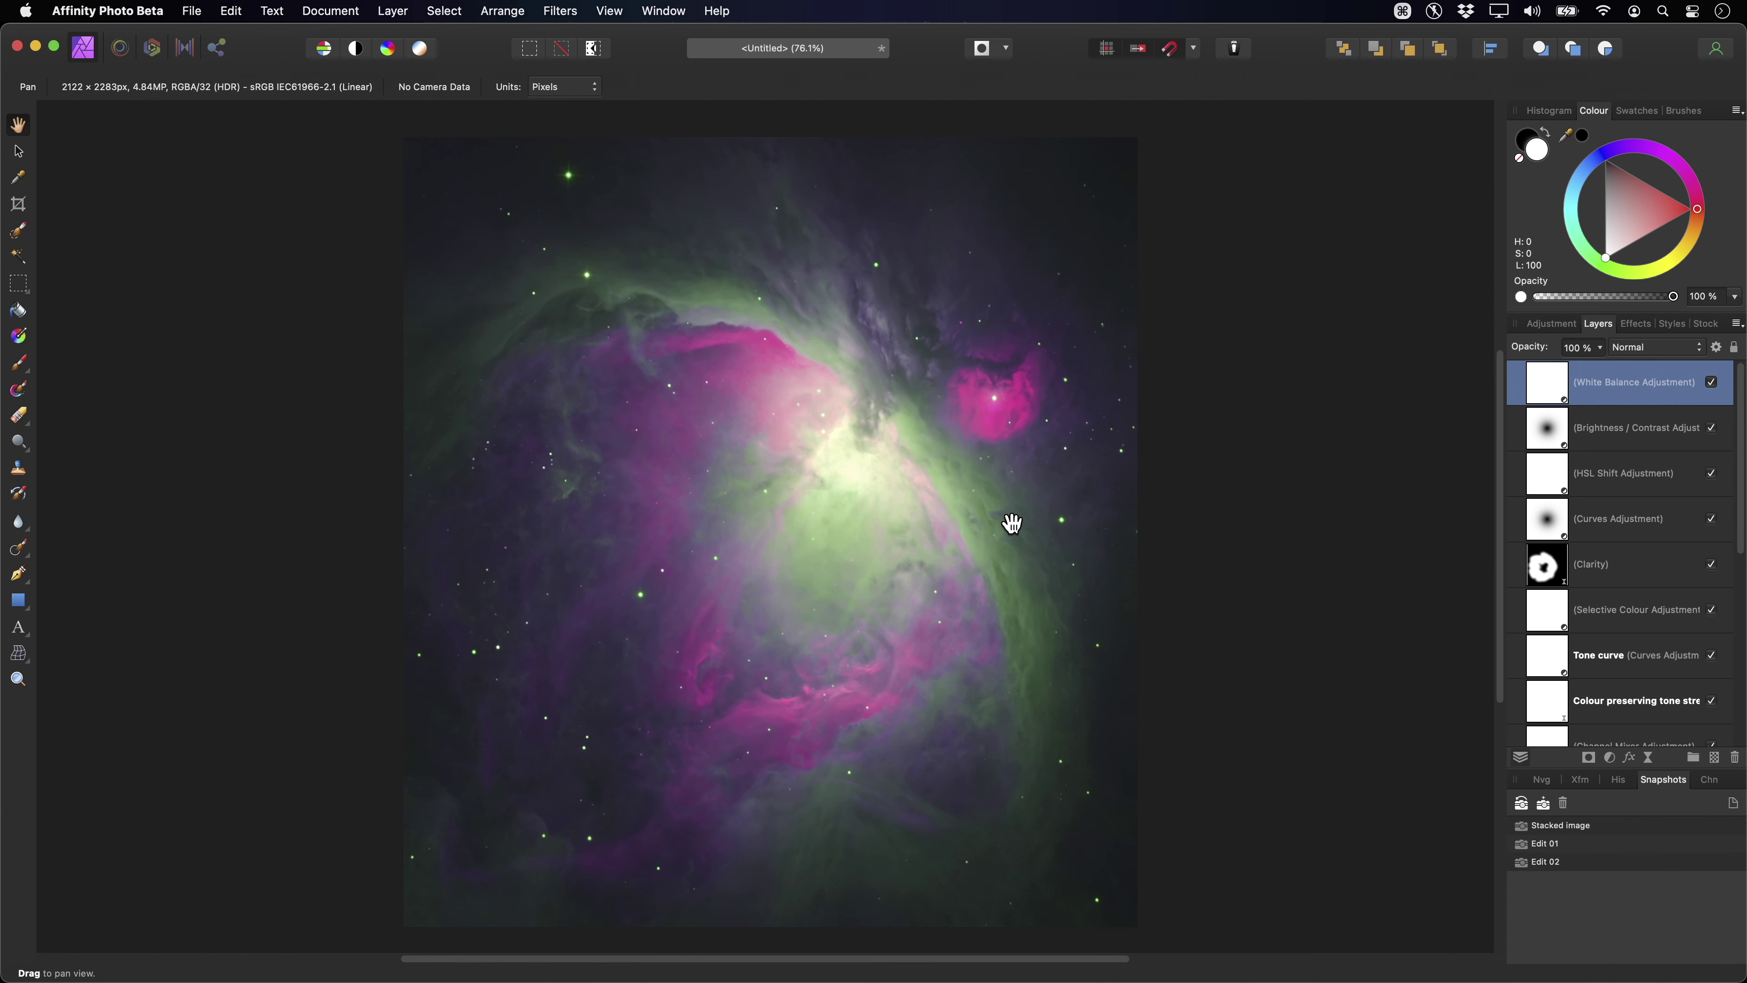
Compare the two colour edits by alternately restoring the Edit 01 and Edit 02 snapshots, finishing on Edit 01.
click(1562, 845)
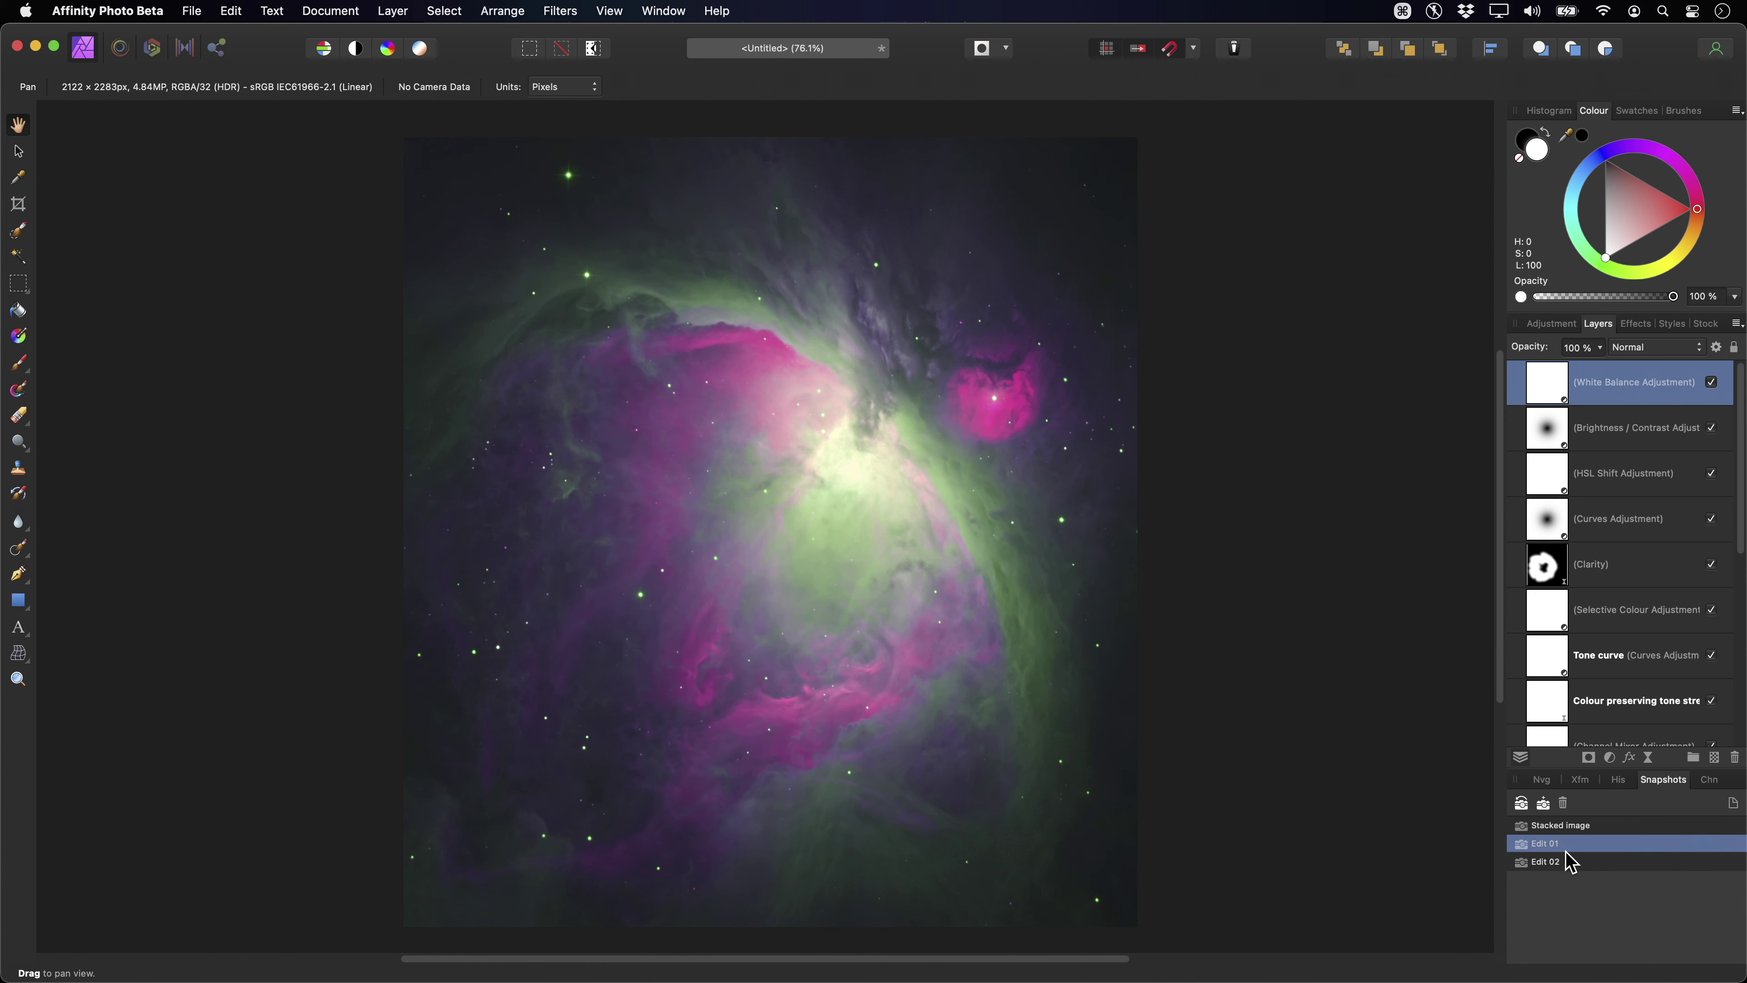
click(1521, 804)
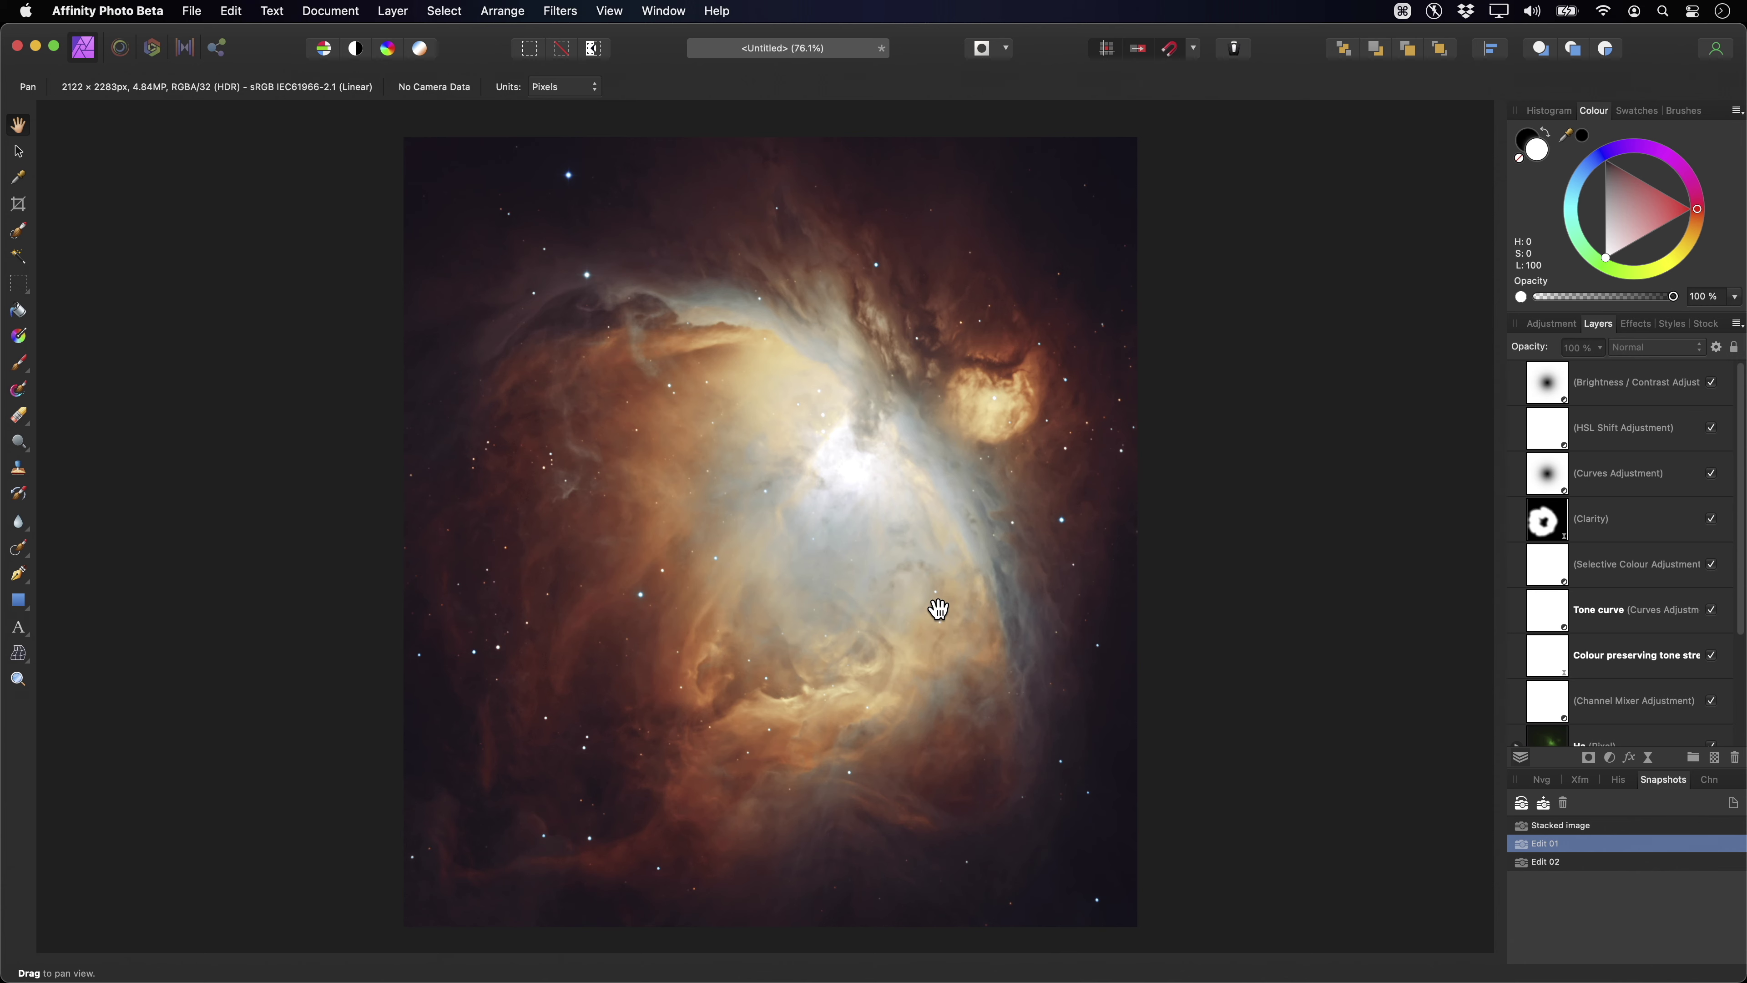
click(1564, 861)
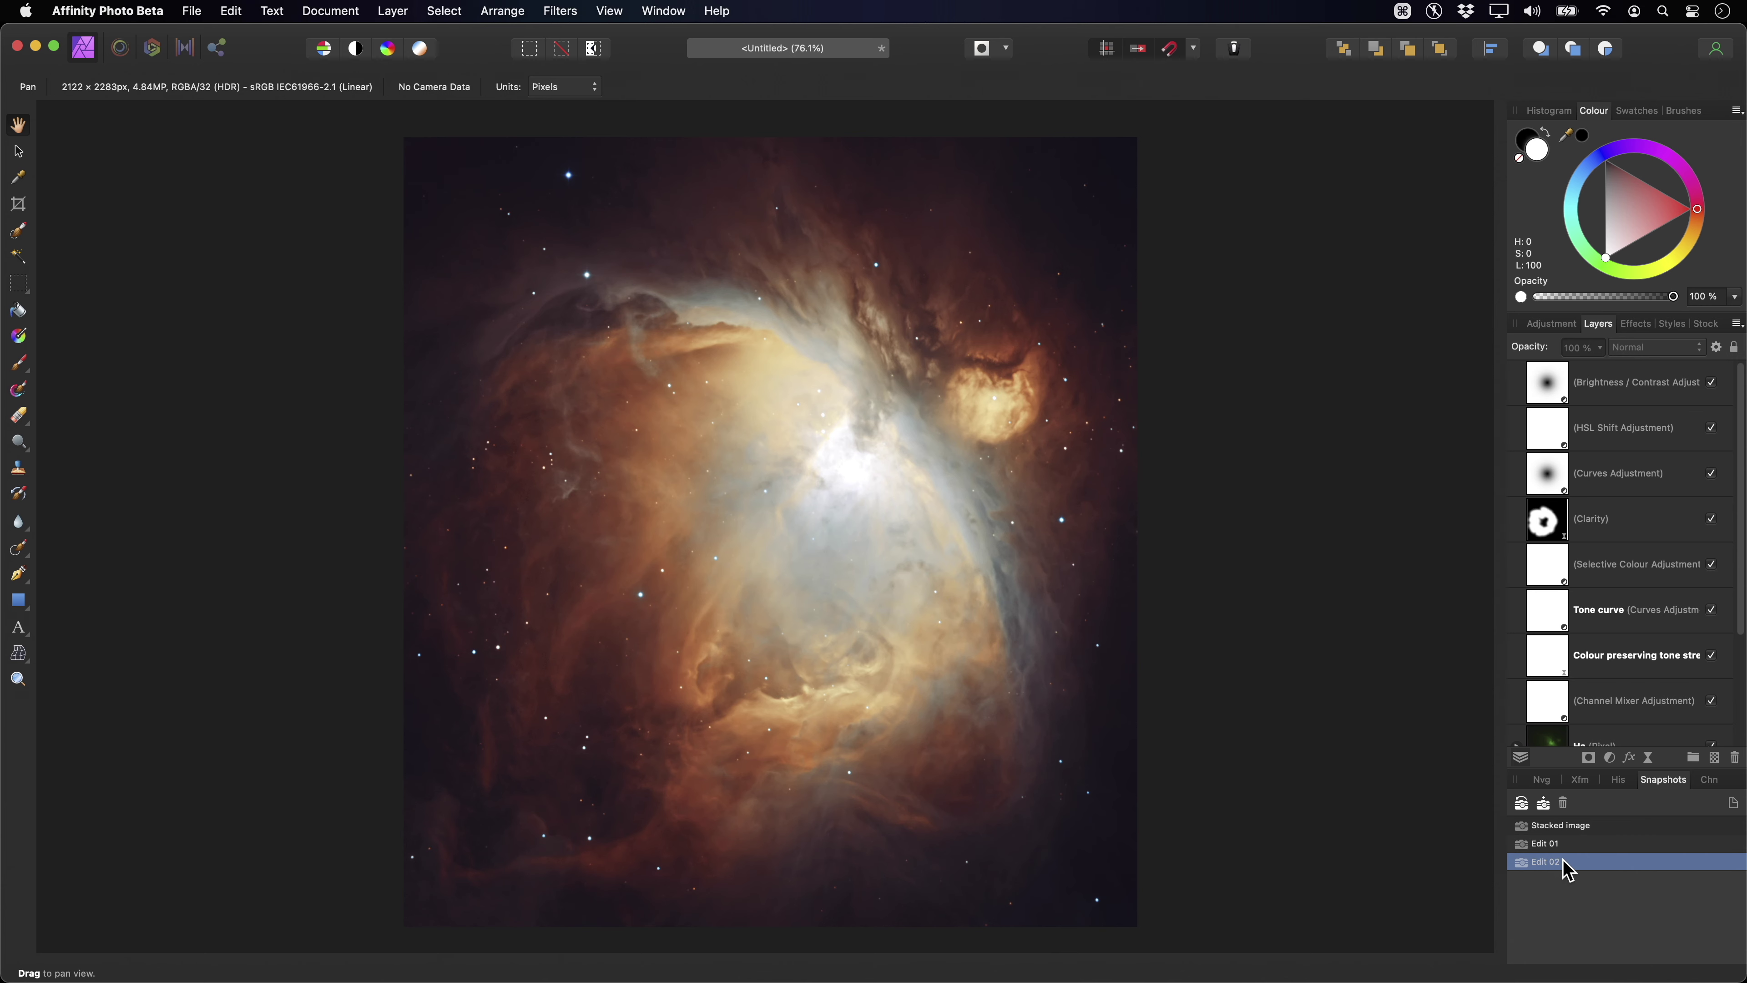
click(1522, 804)
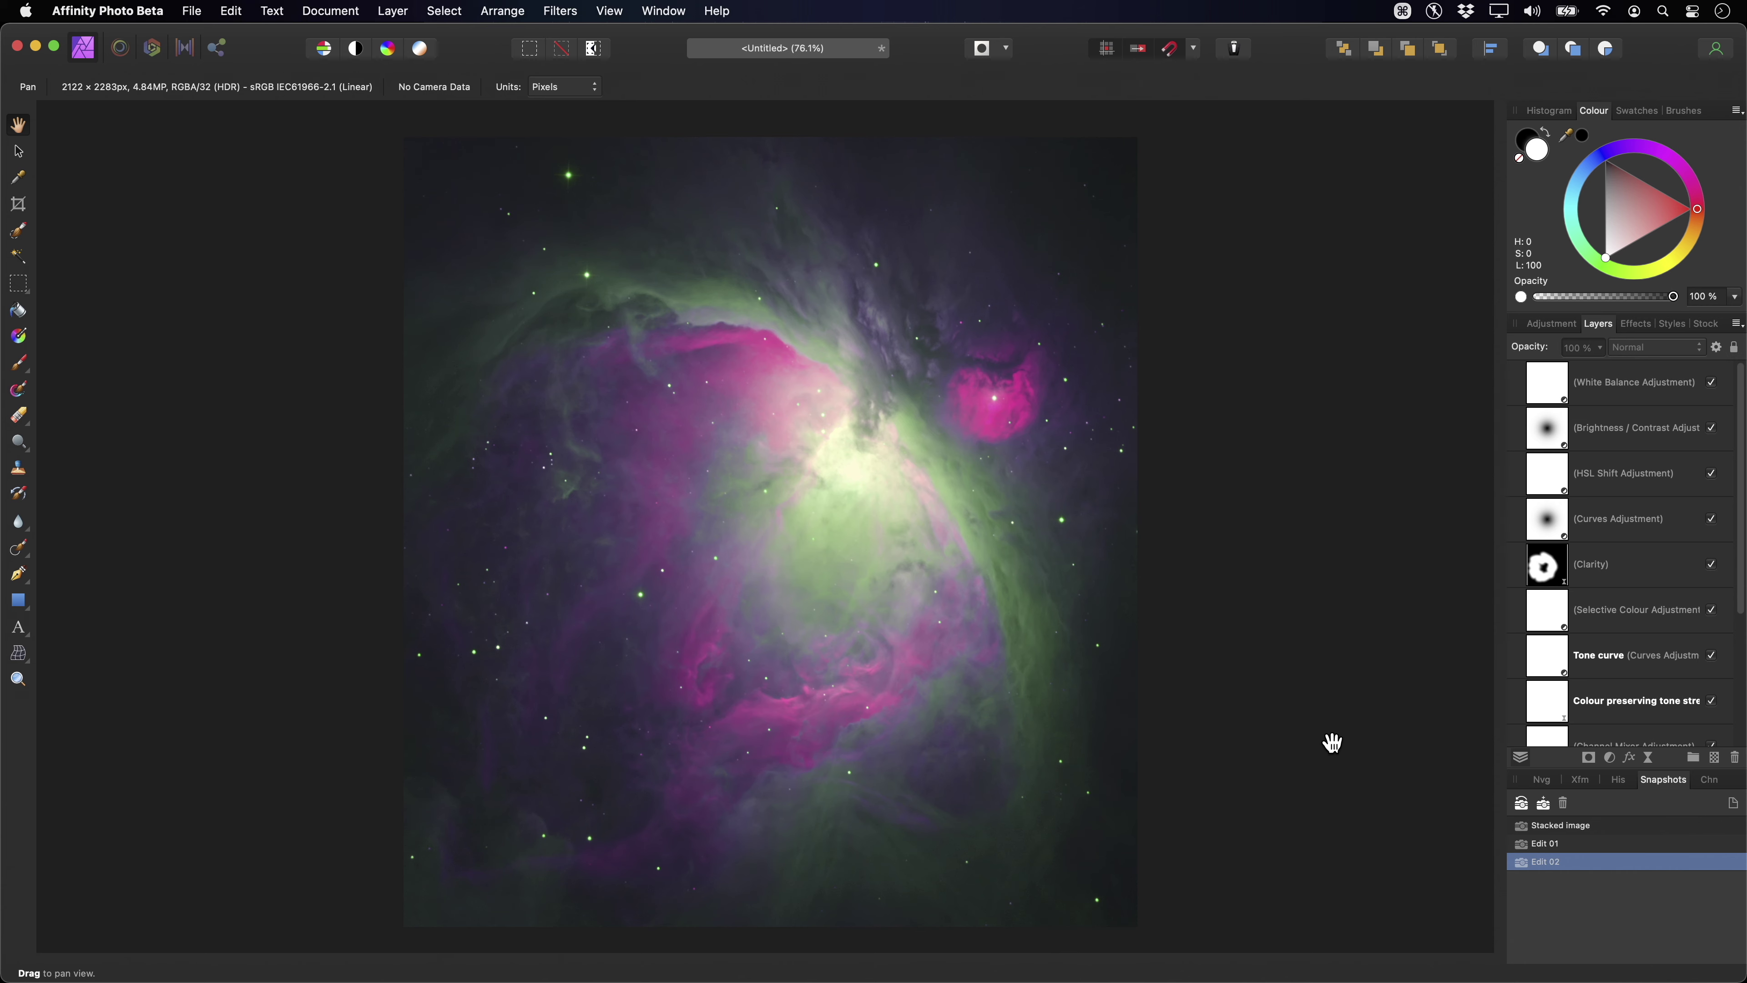
click(1545, 843)
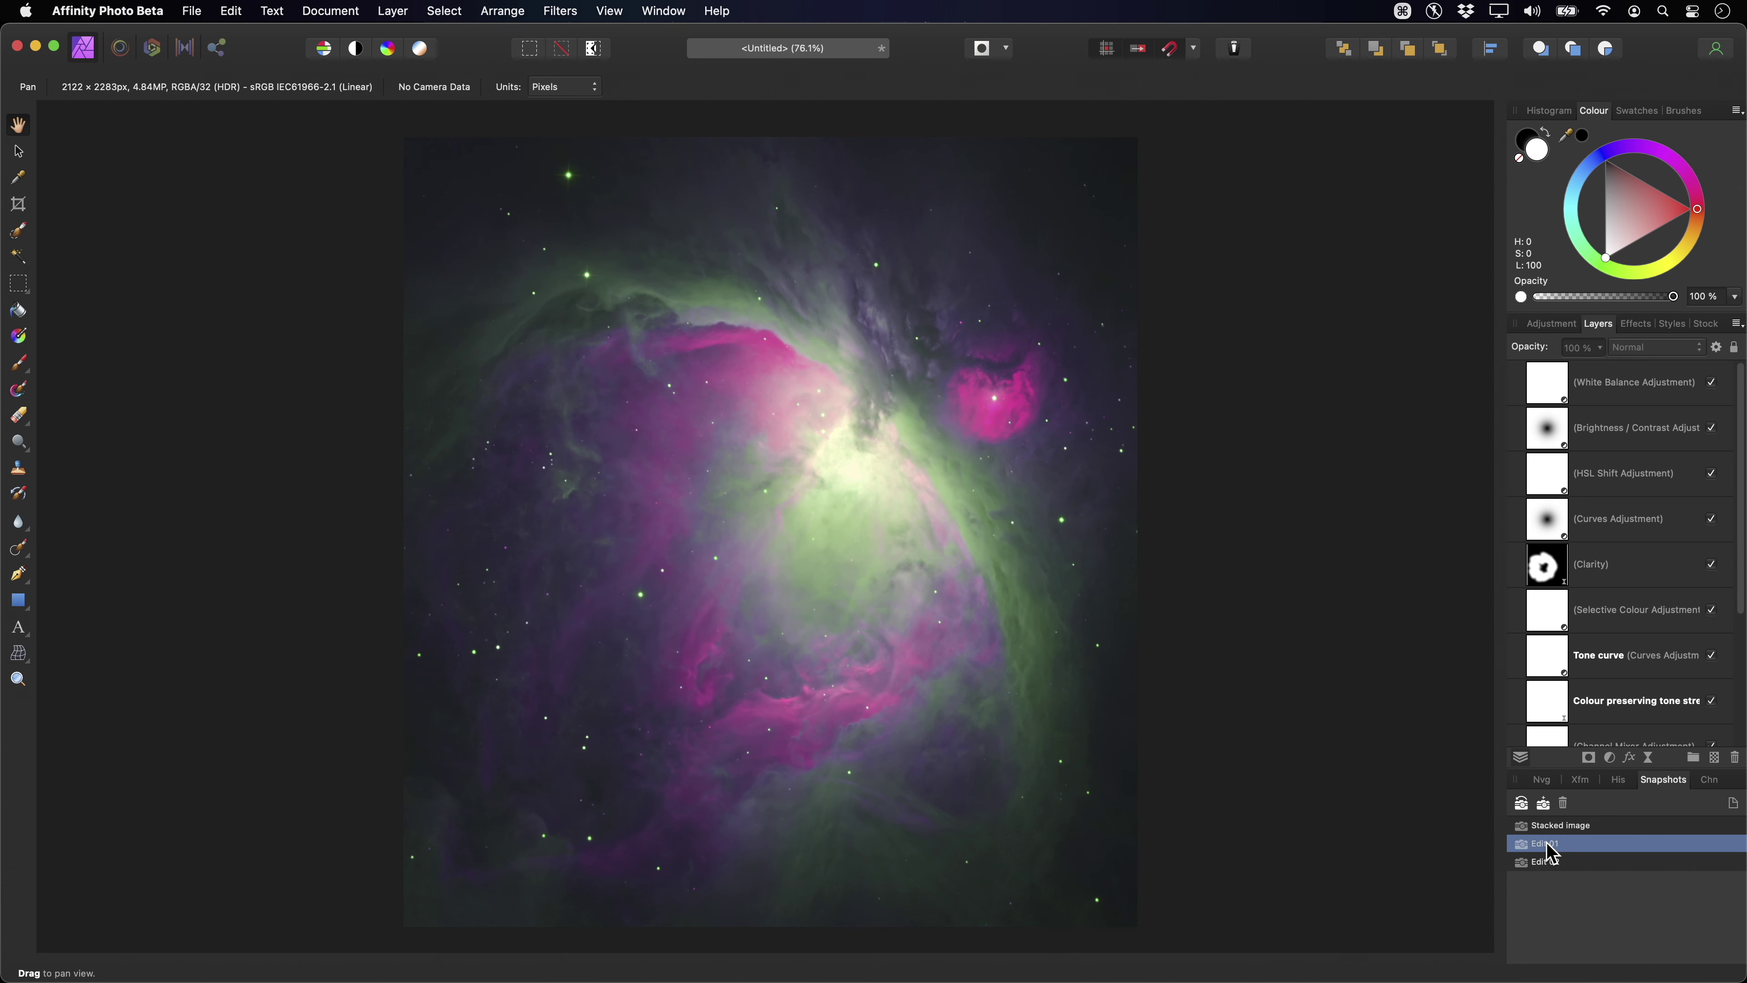
click(1521, 804)
click(1545, 862)
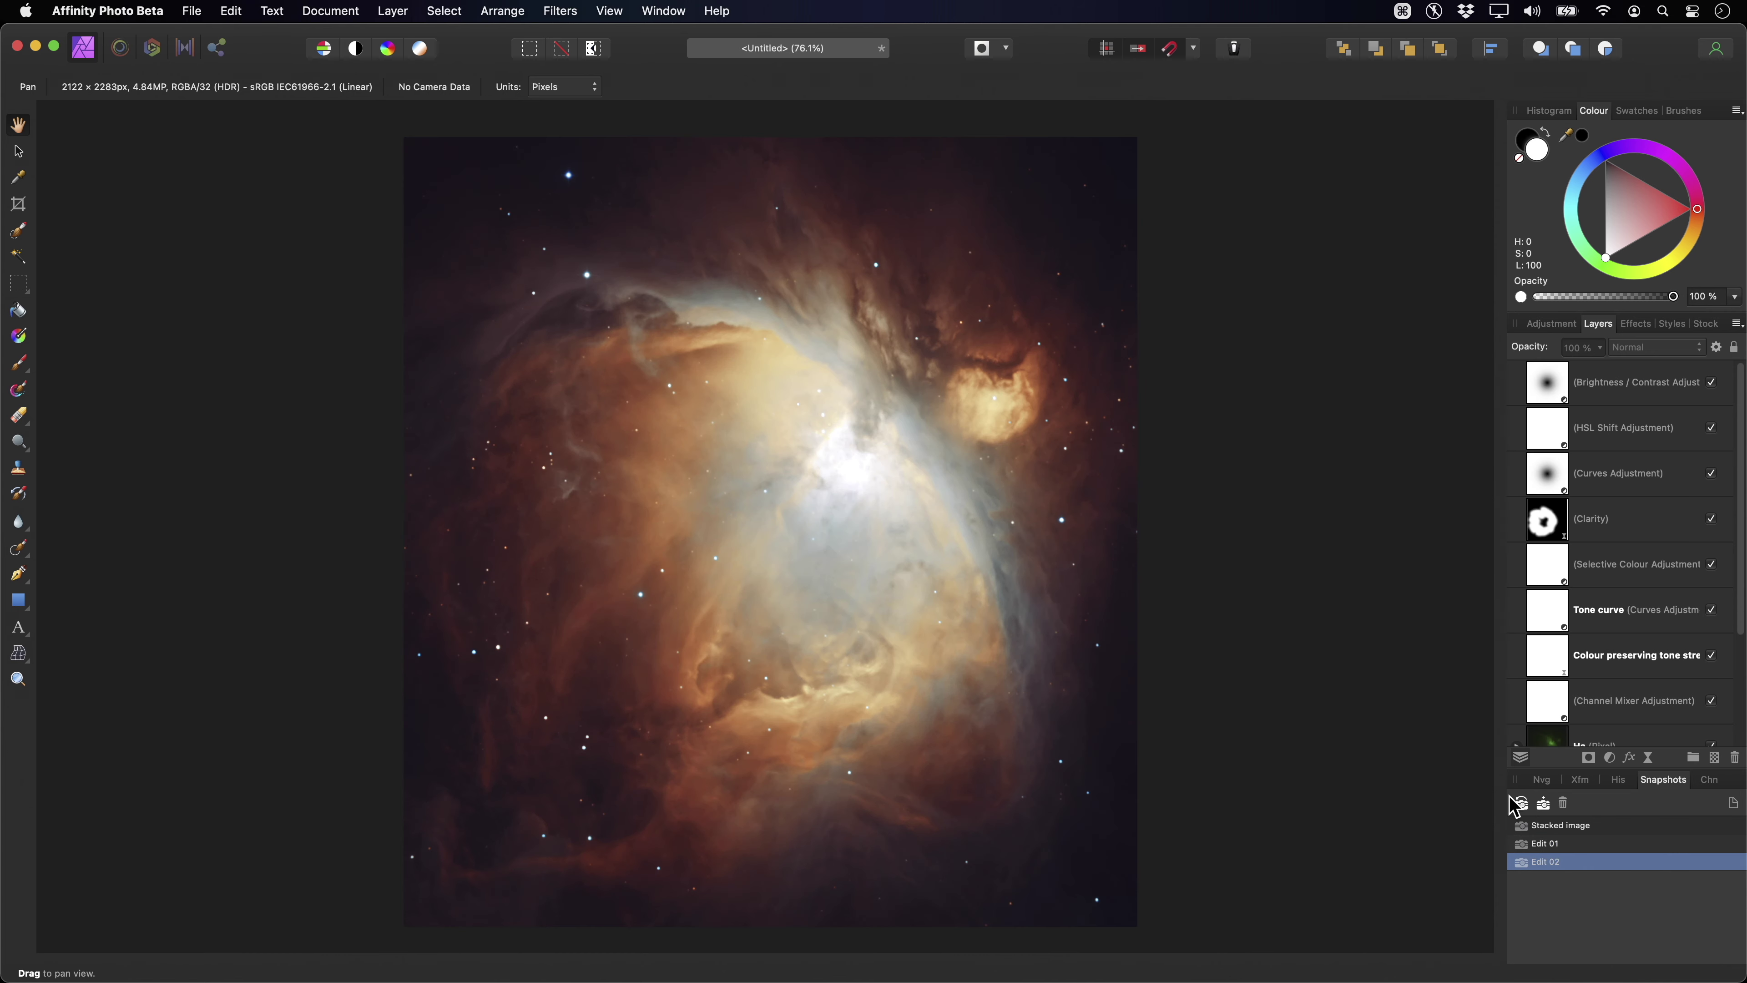
click(1522, 804)
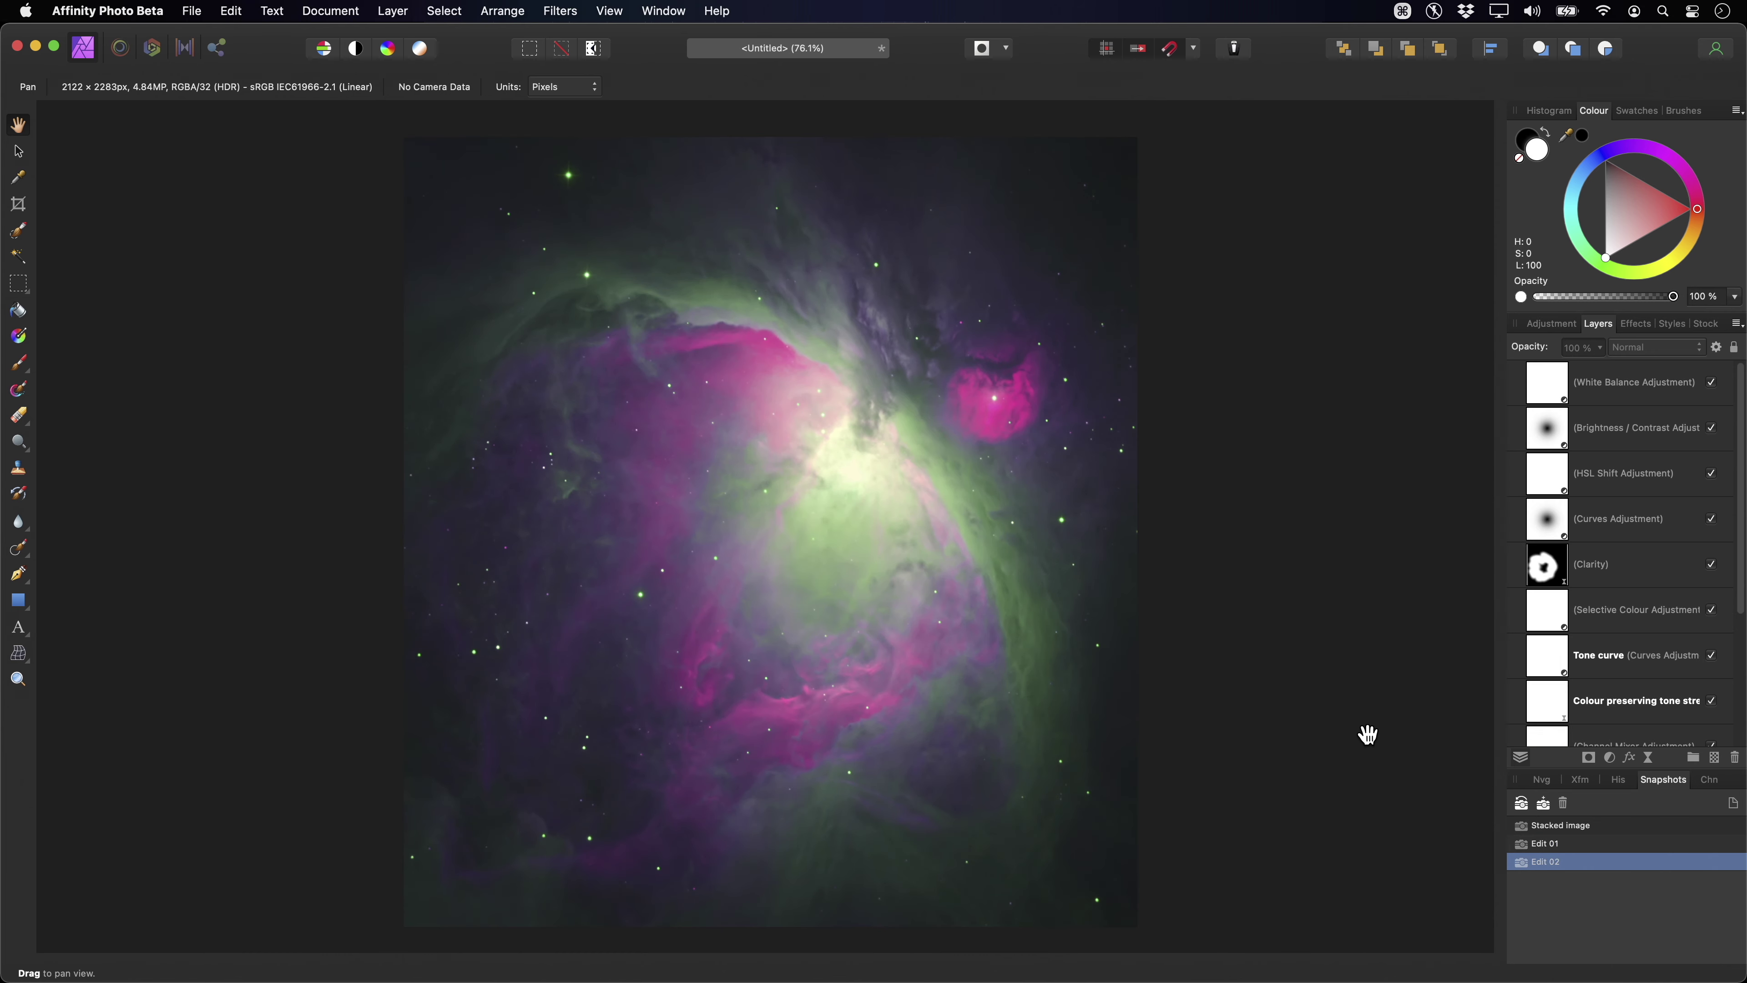
click(1556, 845)
click(1521, 804)
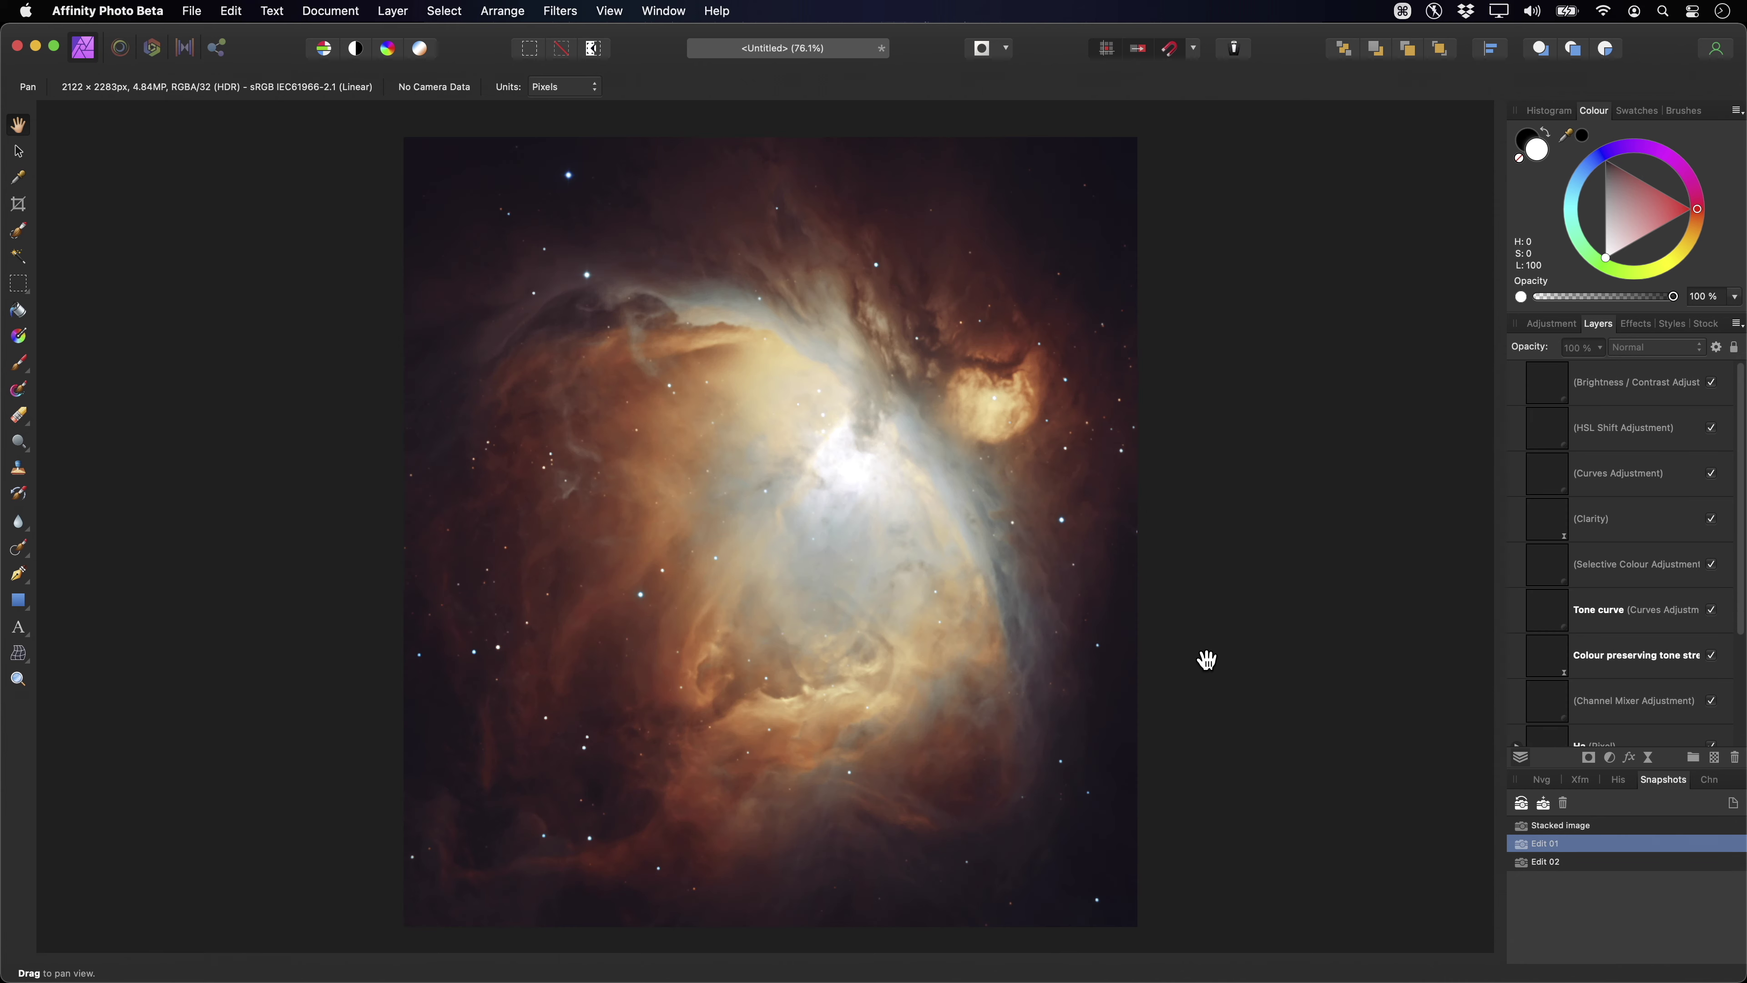